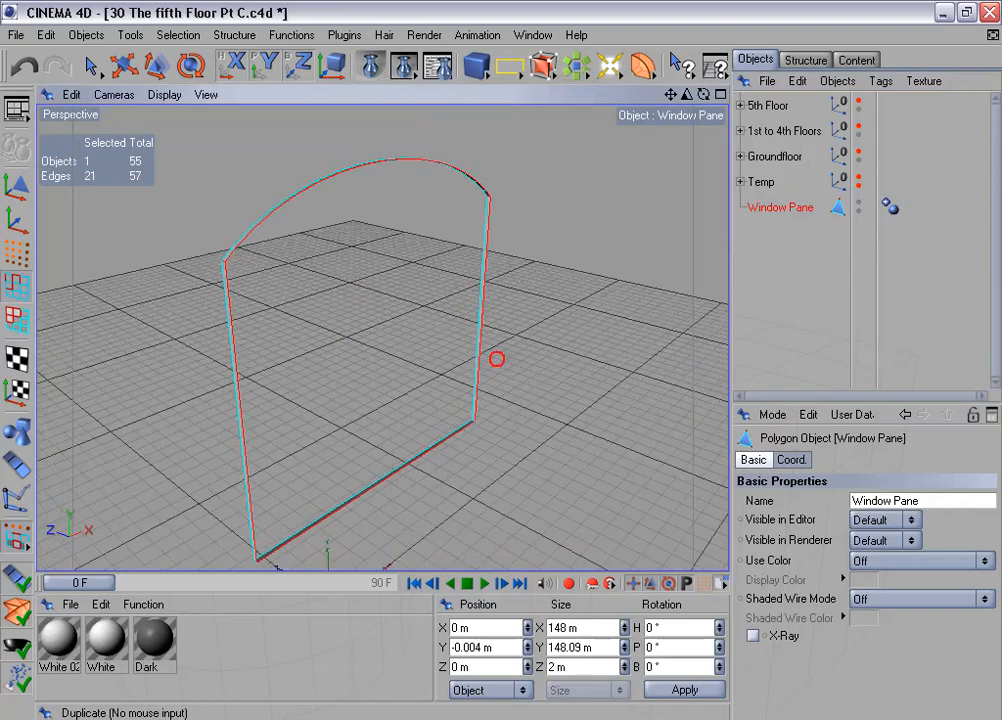
# Close the rear outline of the Window Pane frame with Close Polygon Hole.
pyautogui.keyDown('alt'); pyautogui.moveTo(530, 273); pyautogui.dragTo(558, 304, button='middle'); pyautogui.keyUp('alt')
pyautogui.click(255, 35)
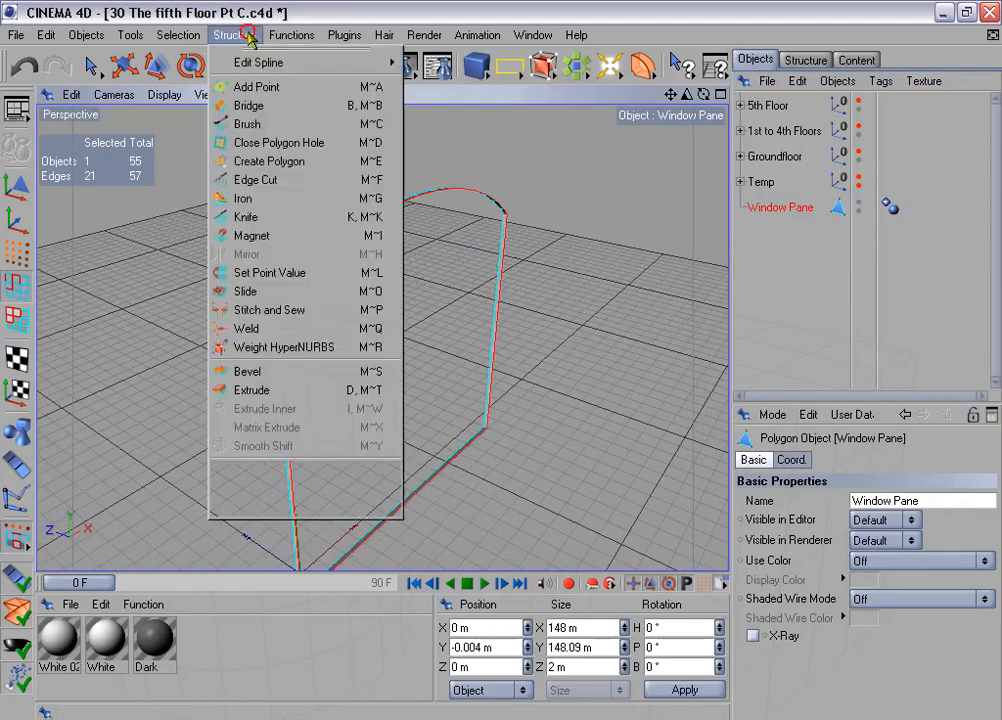
pyautogui.click(315, 147)
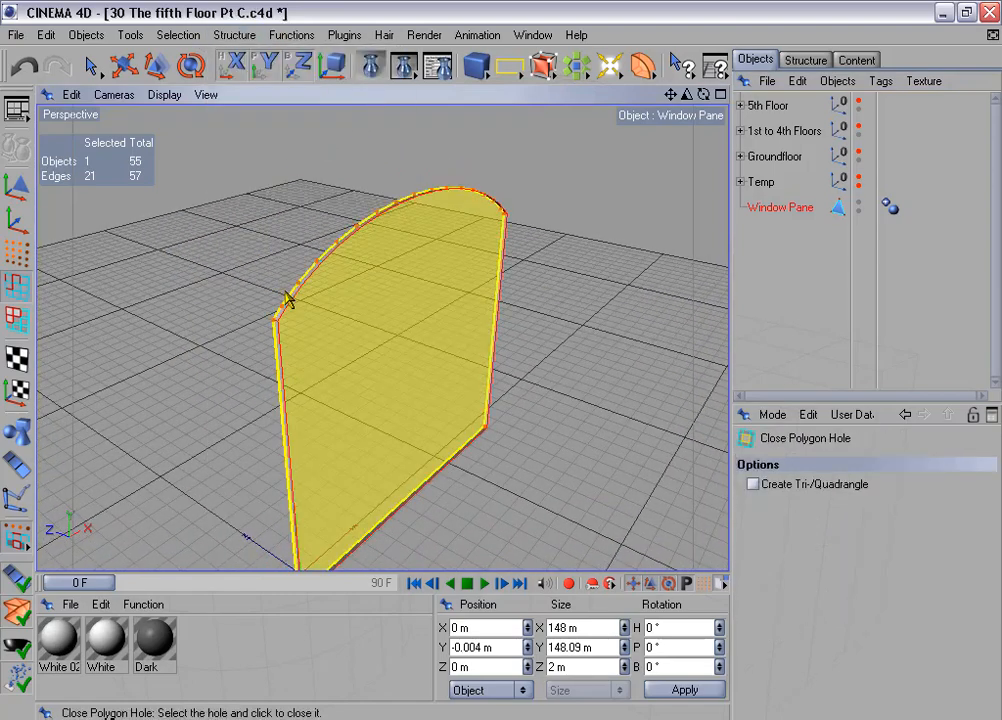
pyautogui.click(284, 292)
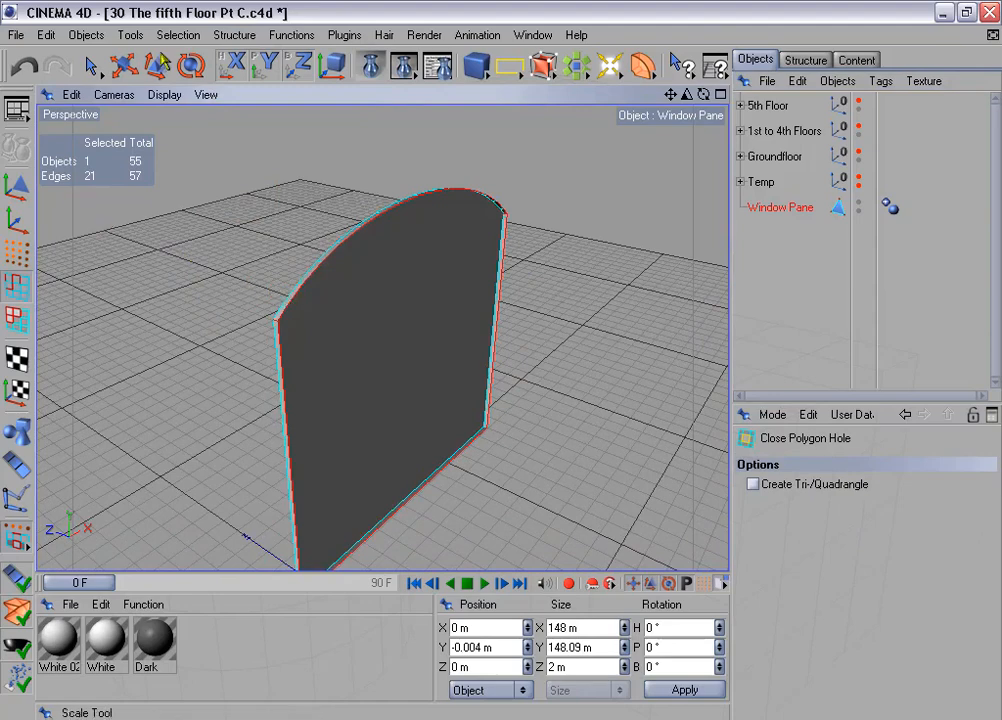
# Loop-select the front outline edges of the Window Pane and delete them.
pyautogui.click(180, 35)
pyautogui.click(262, 162)
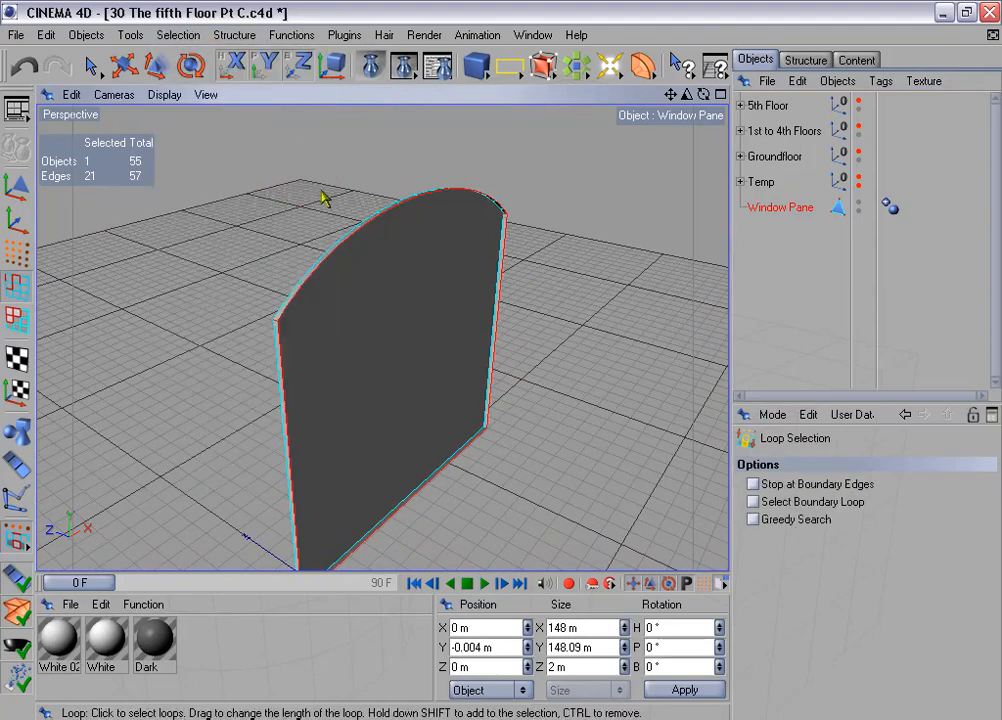
pyautogui.click(316, 272)
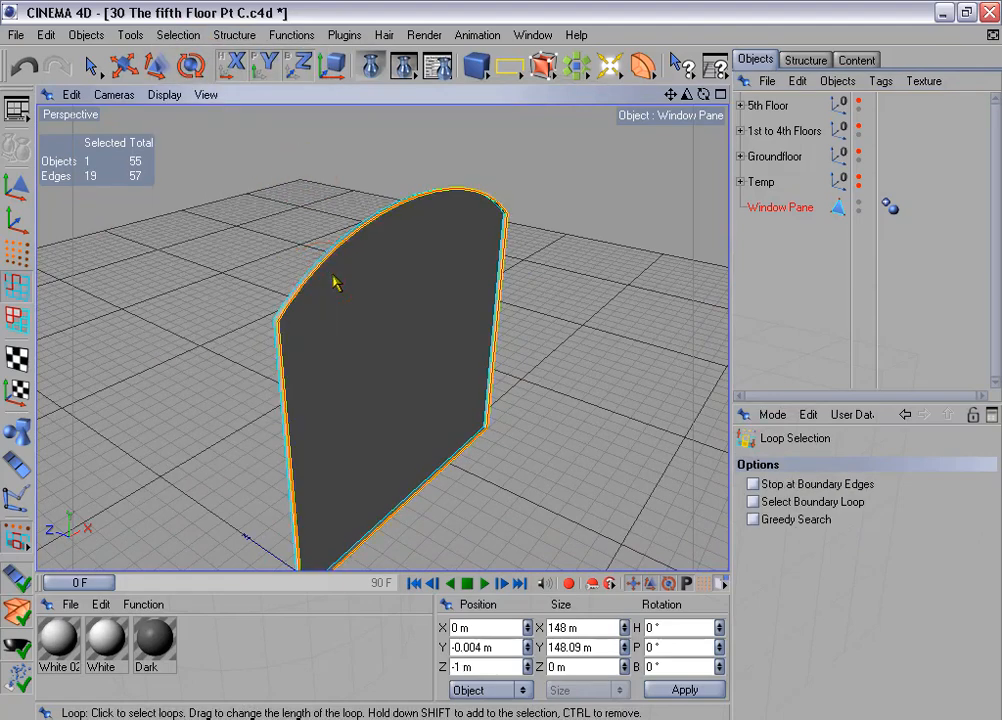
pyautogui.press('Delete')
# Select the 15 arch points between the pane's upper corners with Rectangle Selection and delete them, leaving a rectangle.
pyautogui.middleClick(396, 288)
pyautogui.middleClick(474, 443)
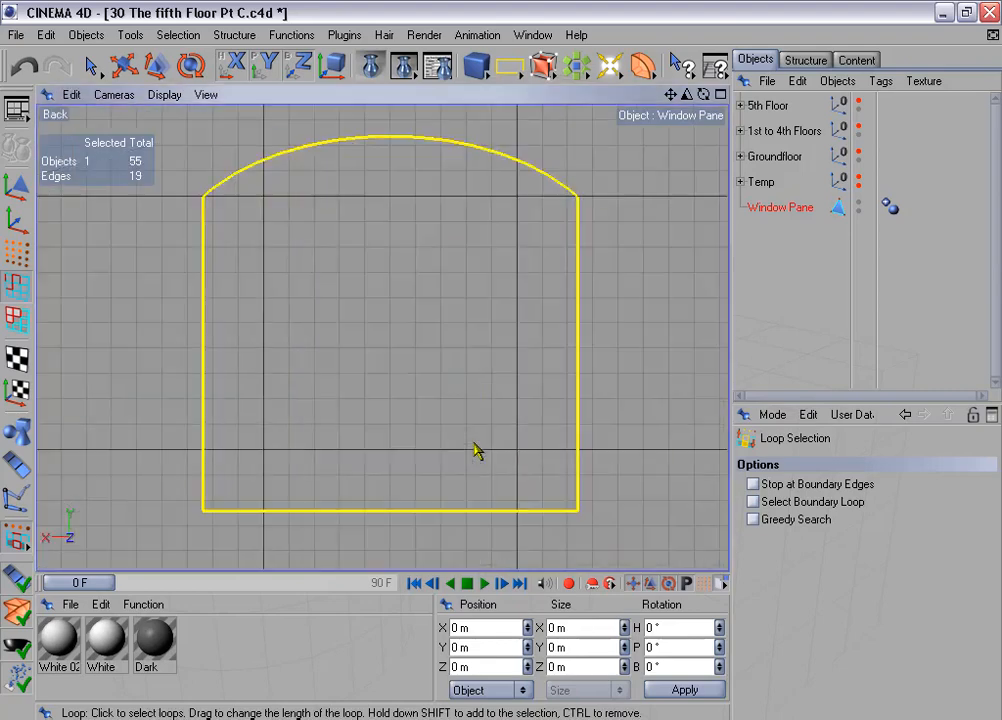
pyautogui.scroll(-1, 437, 400)
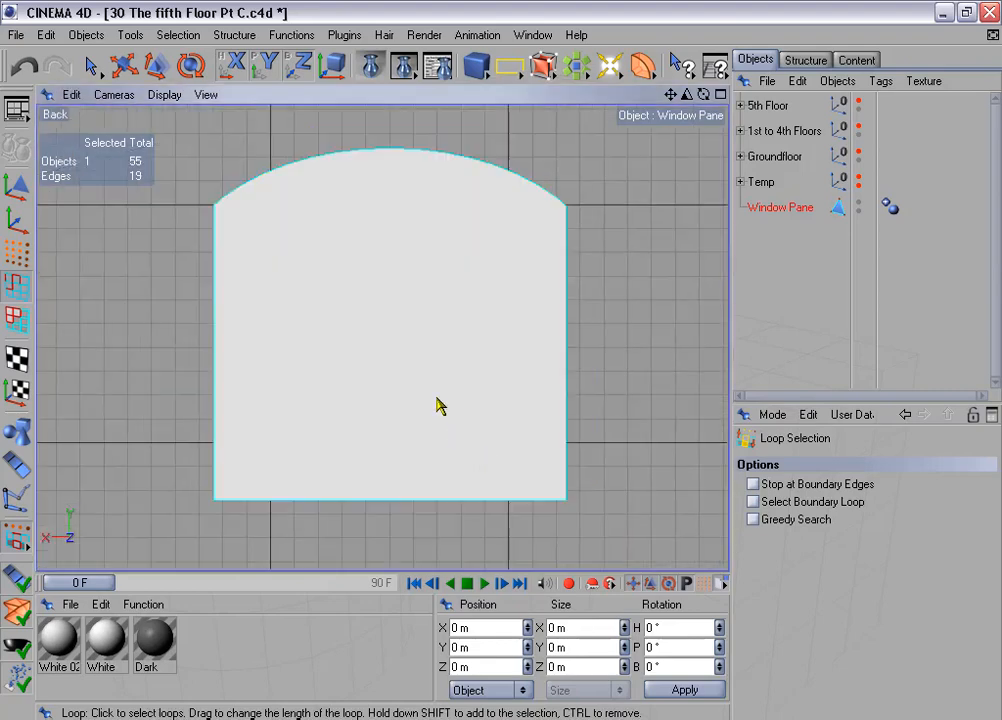
pyautogui.click(16, 253)
pyautogui.moveTo(90, 65); pyautogui.dragTo(136, 80)
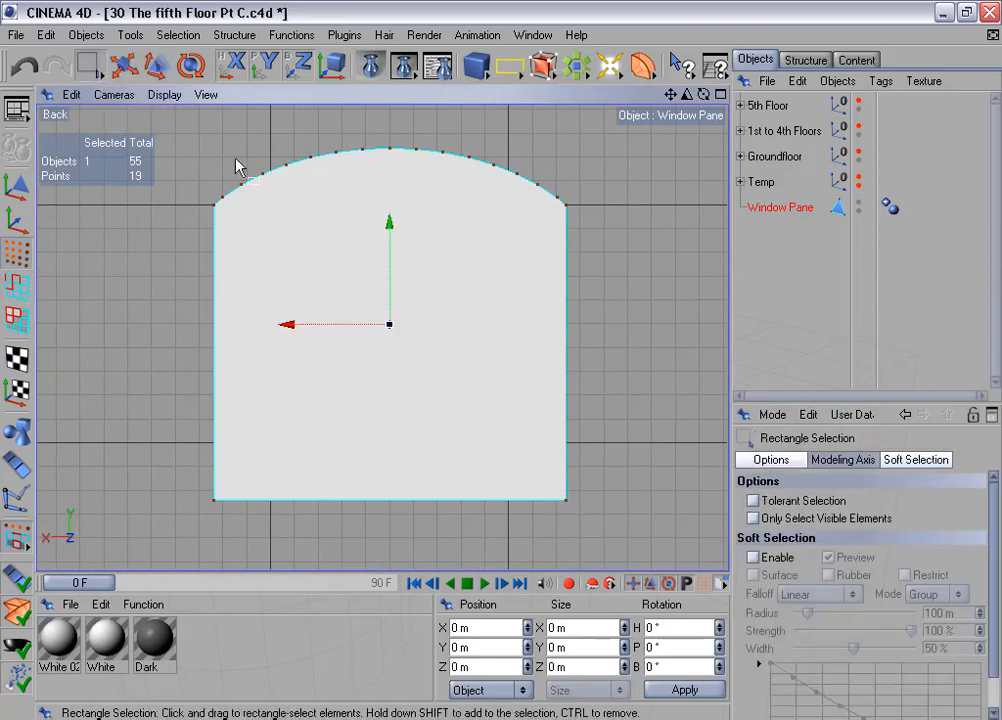
pyautogui.moveTo(226, 123); pyautogui.dragTo(560, 212)
pyautogui.keyDown('shift'); pyautogui.moveTo(218, 162); pyautogui.dragTo(262, 209); pyautogui.keyUp('shift')
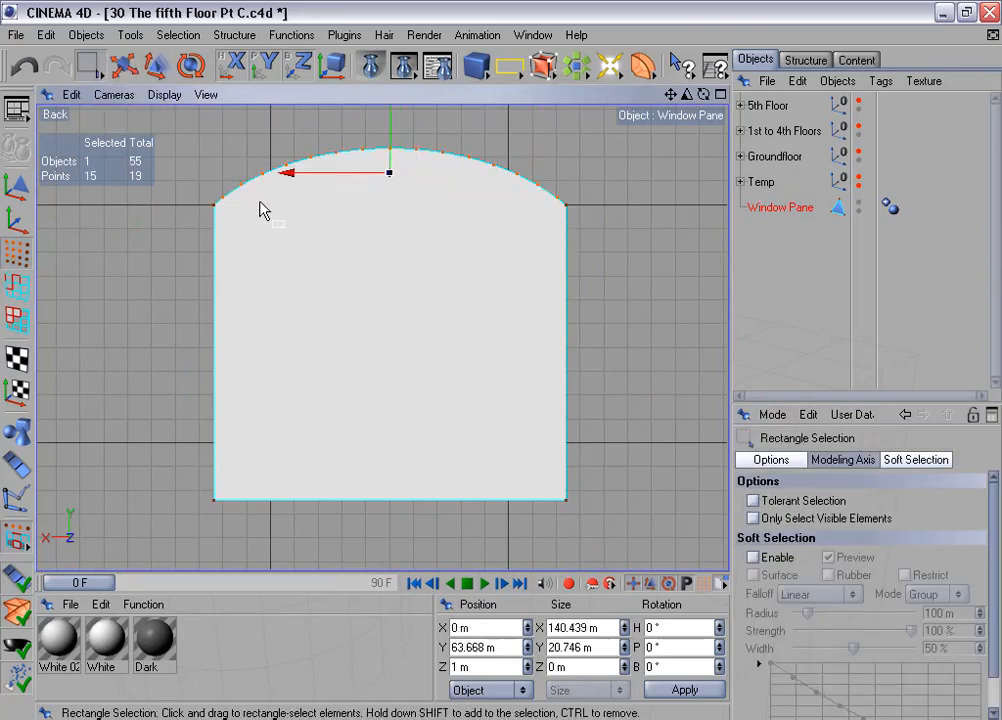
pyautogui.press('Delete')
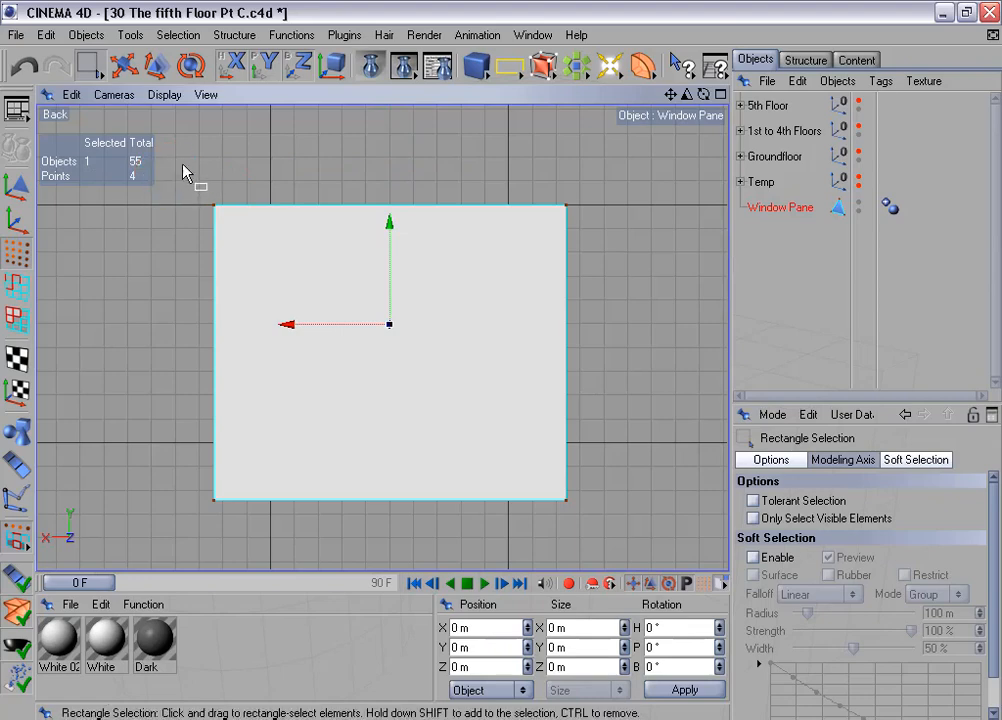
# Unhide the 5th Floor and raise the pane's two upper points about 27.5 m so the pane fills the arched opening.
pyautogui.moveTo(182, 165); pyautogui.dragTo(597, 239)
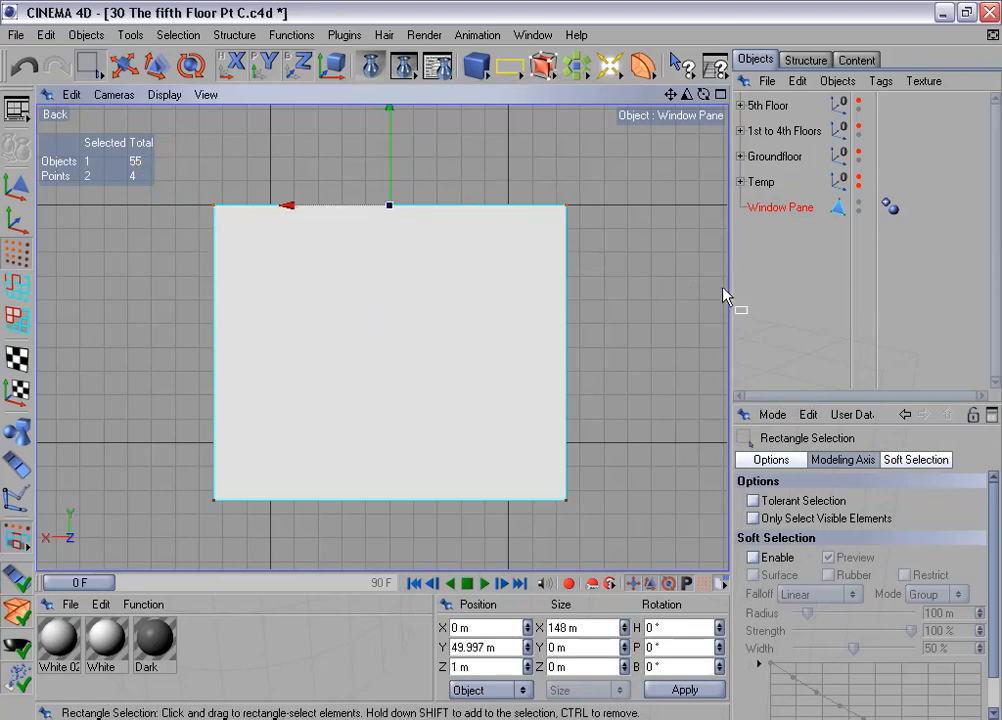
pyautogui.keyDown('alt'); pyautogui.click(860, 103); pyautogui.keyUp('alt')
pyautogui.keyDown('alt'); pyautogui.moveTo(706, 207); pyautogui.dragTo(675, 311, button='middle'); pyautogui.keyUp('alt')
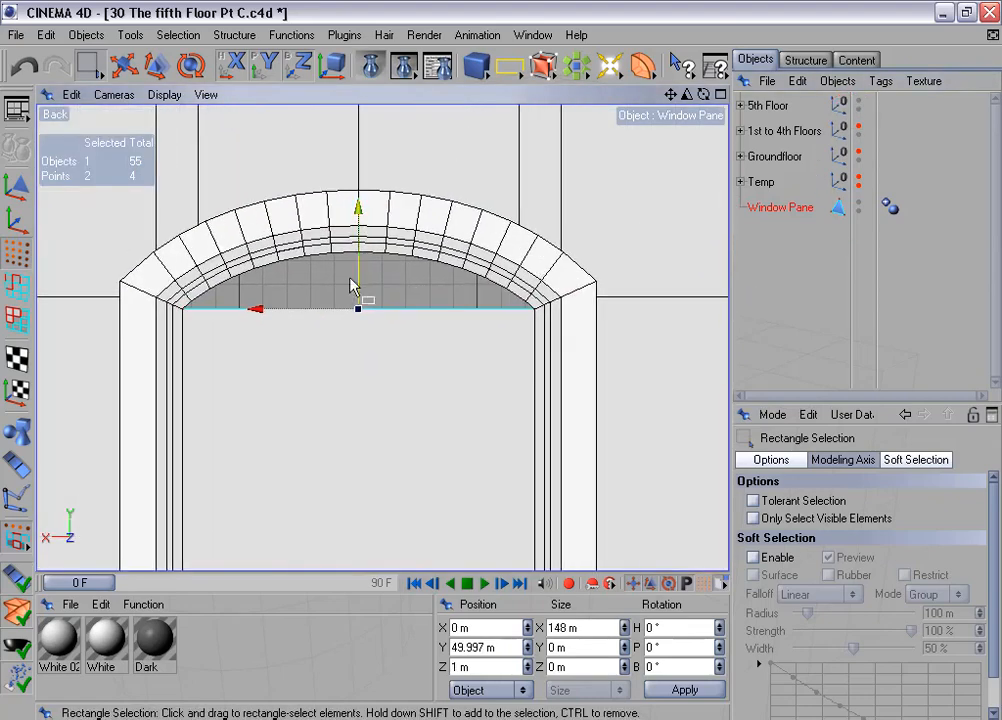
pyautogui.moveTo(351, 287); pyautogui.dragTo(351, 223)
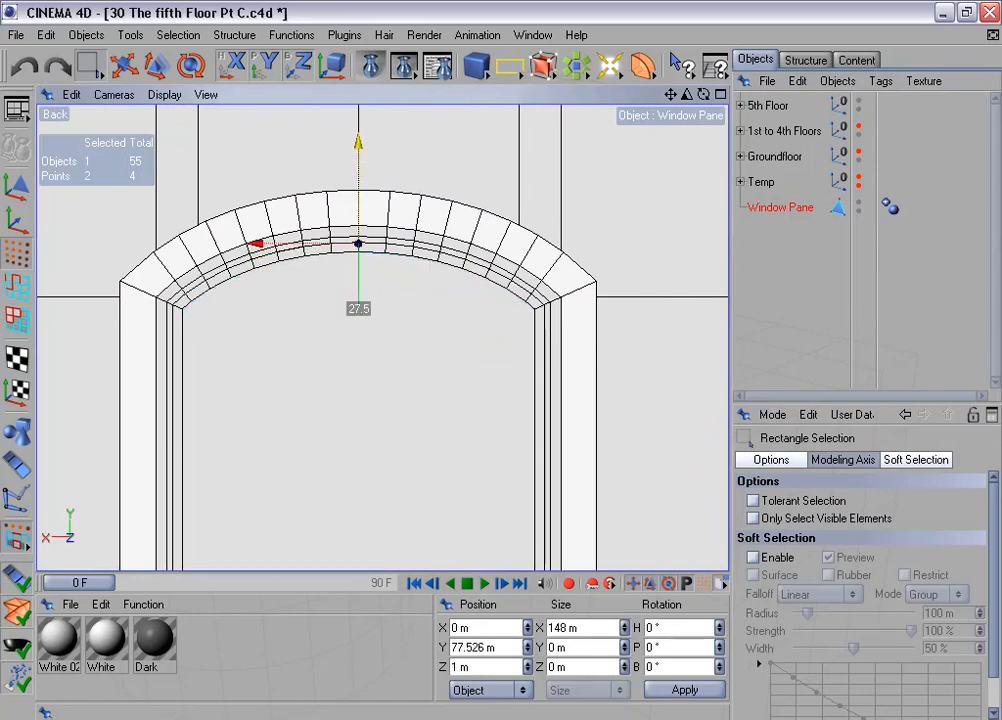
# Center the Window Pane's axis on all its points with the Axis Center plugin.
pyautogui.middleClick(217, 212)
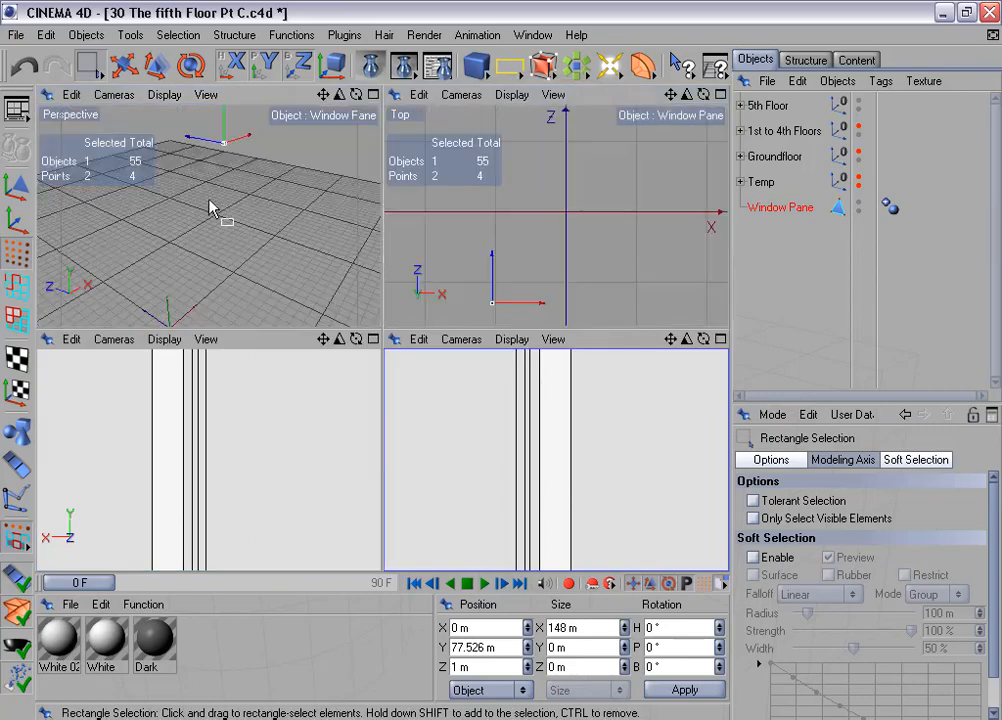
pyautogui.middleClick(217, 212)
pyautogui.keyDown('alt'); pyautogui.moveTo(395, 231); pyautogui.dragTo(407, 235); pyautogui.keyUp('alt')
pyautogui.scroll(-5, 407, 235)
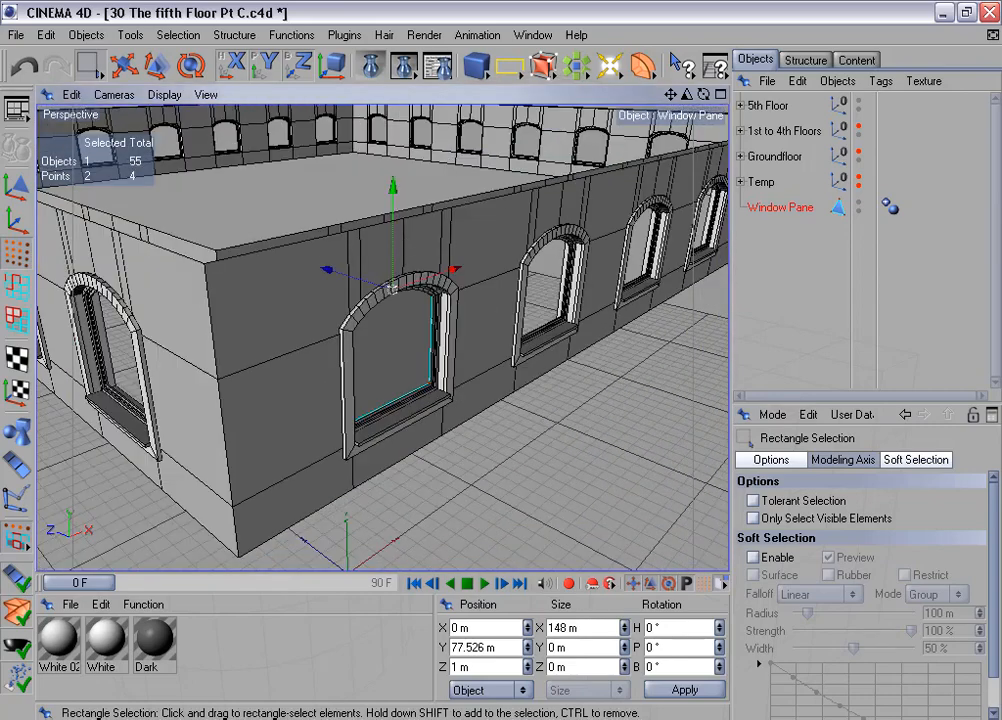
pyautogui.keyDown('alt'); pyautogui.moveTo(407, 235); pyautogui.dragTo(335, 233, button='middle'); pyautogui.keyUp('alt')
pyautogui.click(346, 37)
pyautogui.moveTo(380, 105)
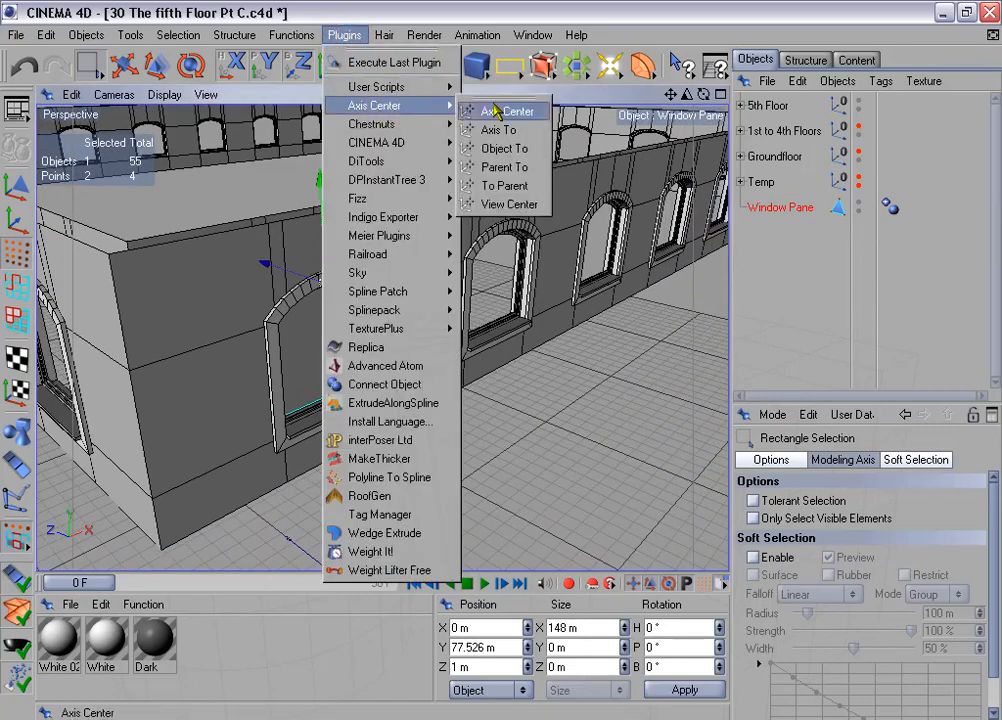
pyautogui.click(522, 111)
pyautogui.click(481, 283)
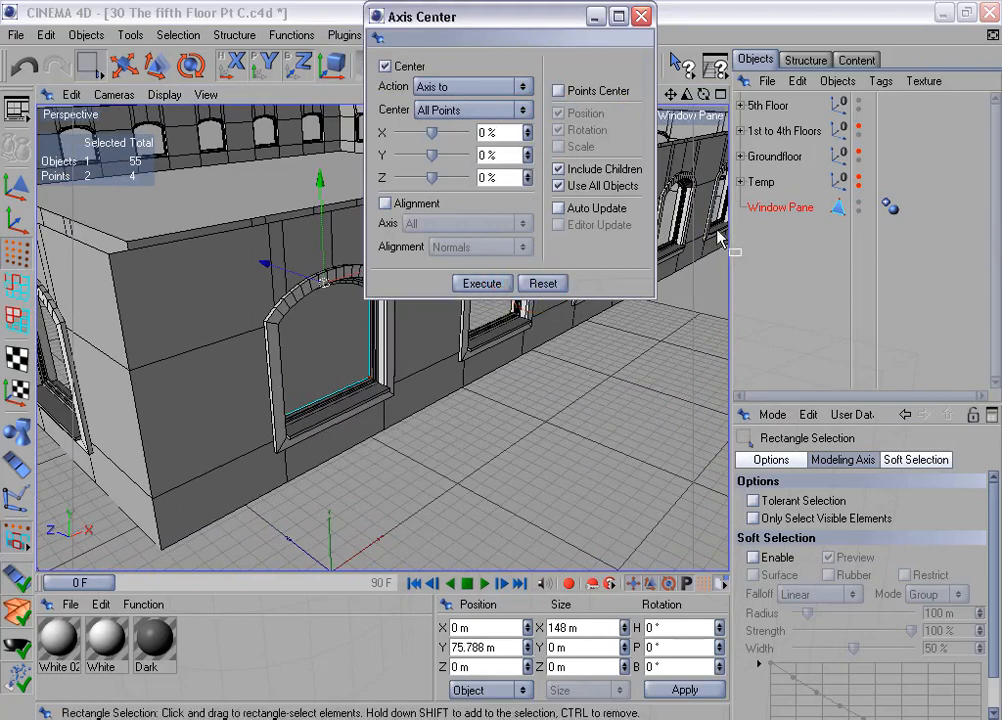
pyautogui.click(645, 16)
# Copy the Window Pane object as Window Grid and store the copy in the Temp group.
pyautogui.keyDown('ctrl'); pyautogui.moveTo(768, 209); pyautogui.dragTo(781, 239); pyautogui.keyUp('ctrl')
pyautogui.doubleClick(790, 232)
pyautogui.click(803, 236)
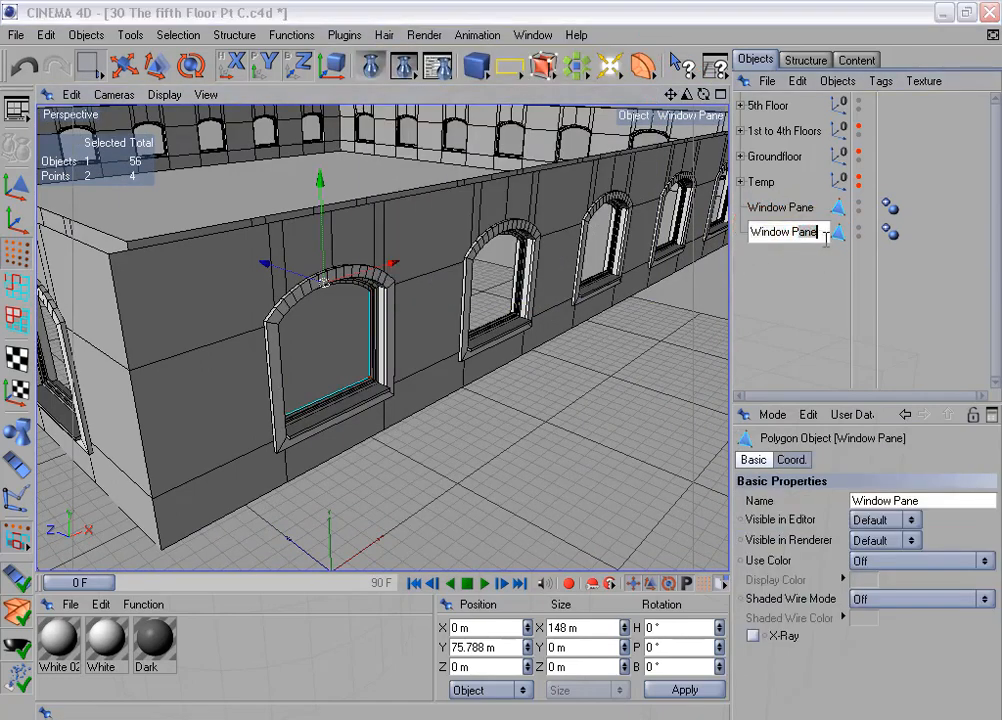
pyautogui.write('Grid')
pyautogui.press('Return')
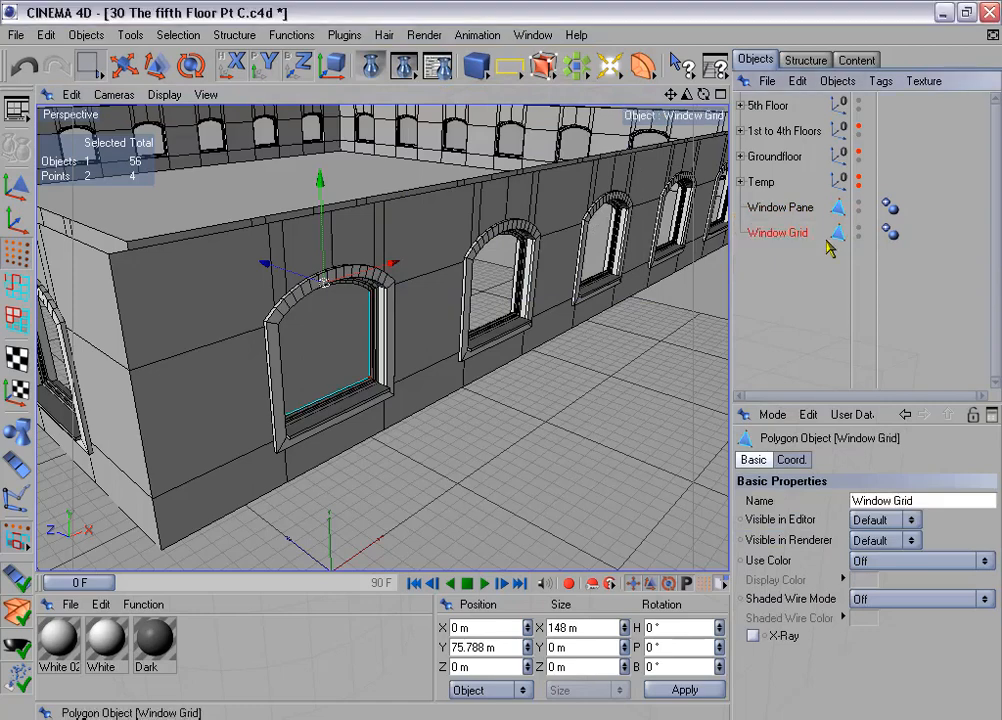
pyautogui.moveTo(783, 231); pyautogui.dragTo(765, 182)
pyautogui.click(741, 182)
# Duplicate the Window Pane linearly with 6 copies, moving 350 m in X per step with rotation disabled.
pyautogui.click(770, 207)
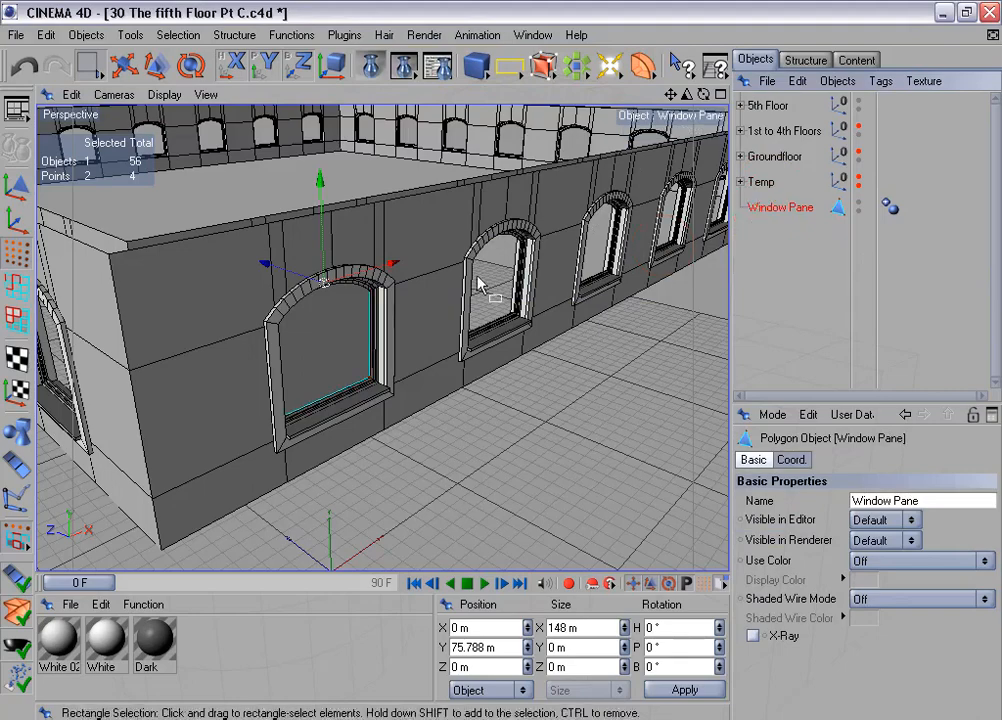
pyautogui.scroll(-5, 490, 286)
pyautogui.click(292, 35)
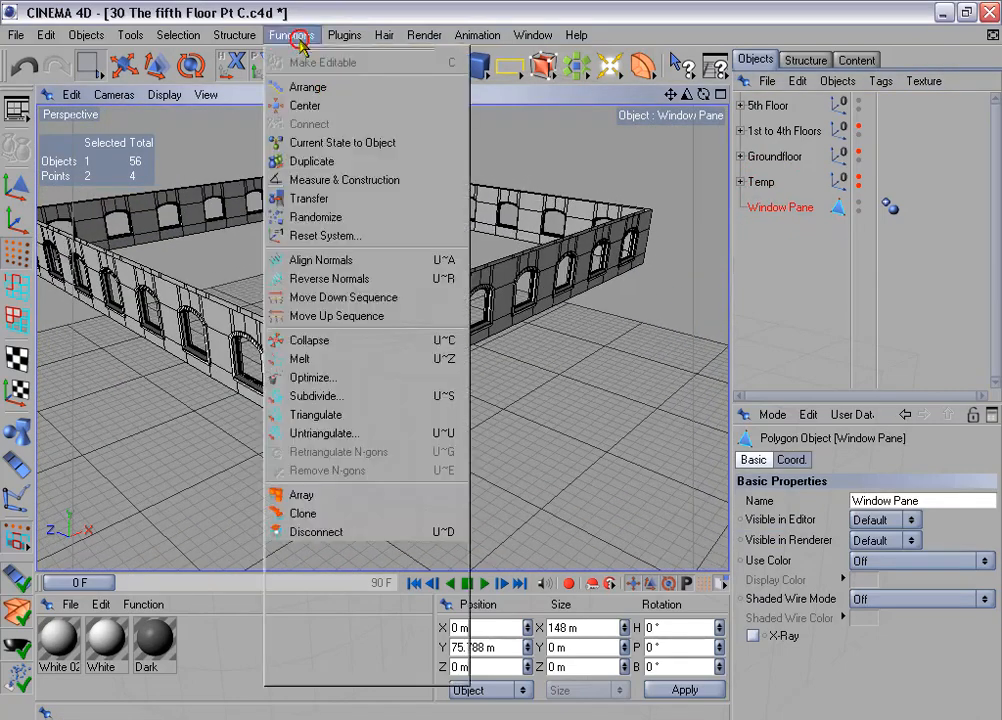
pyautogui.click(304, 163)
pyautogui.click(779, 460)
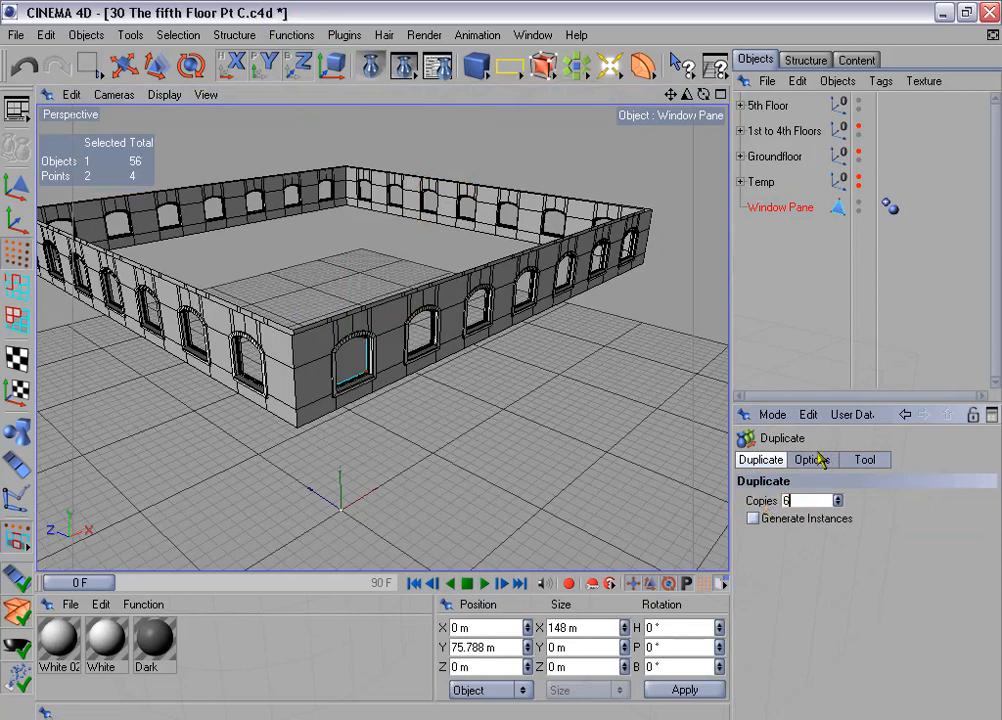
pyautogui.click(814, 459)
pyautogui.click(754, 559)
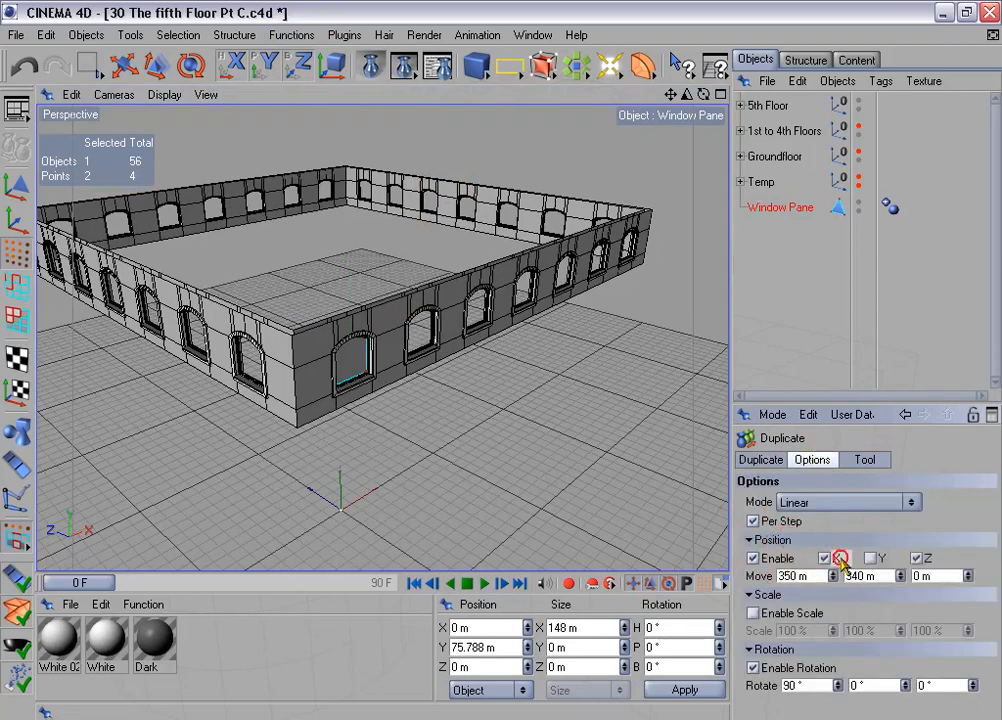
pyautogui.click(865, 459)
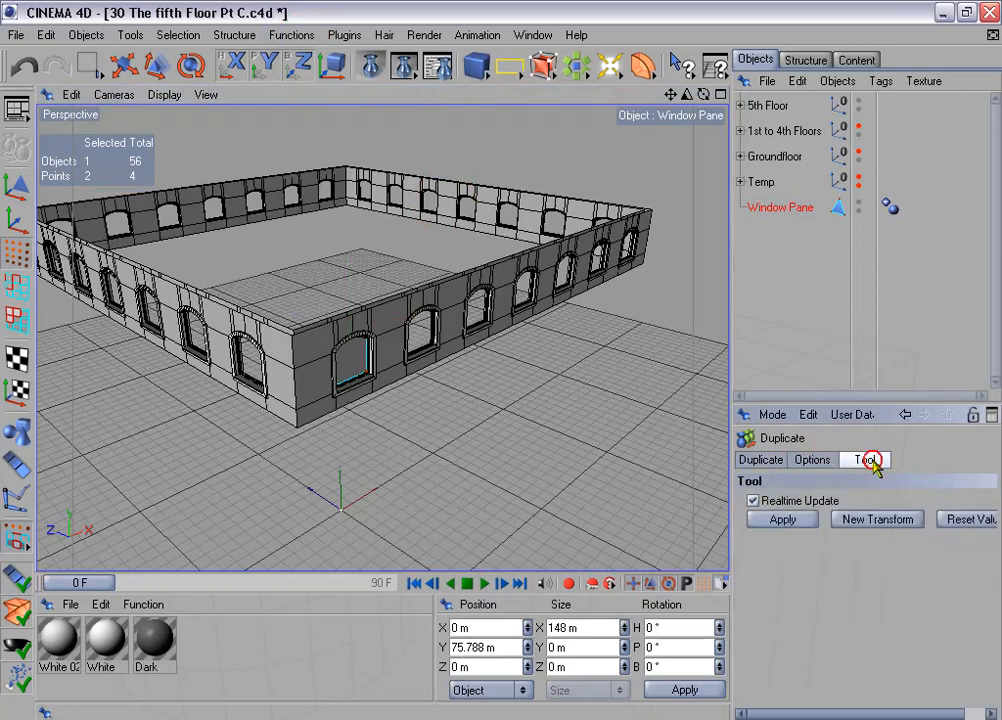
pyautogui.click(782, 519)
# Connect the Window Pane and its six copies into one object, then delete the original pane and the copies group.
pyautogui.click(740, 232)
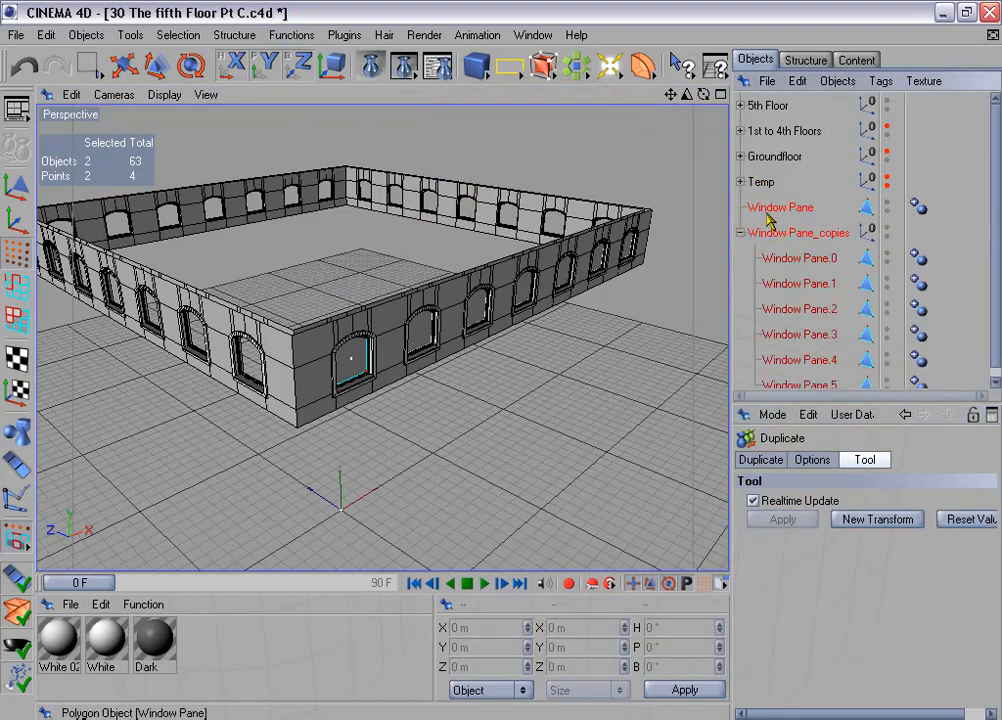
pyautogui.click(775, 258)
pyautogui.keyDown('shift'); pyautogui.click(800, 385); pyautogui.keyUp('shift')
pyautogui.rightClick(800, 382)
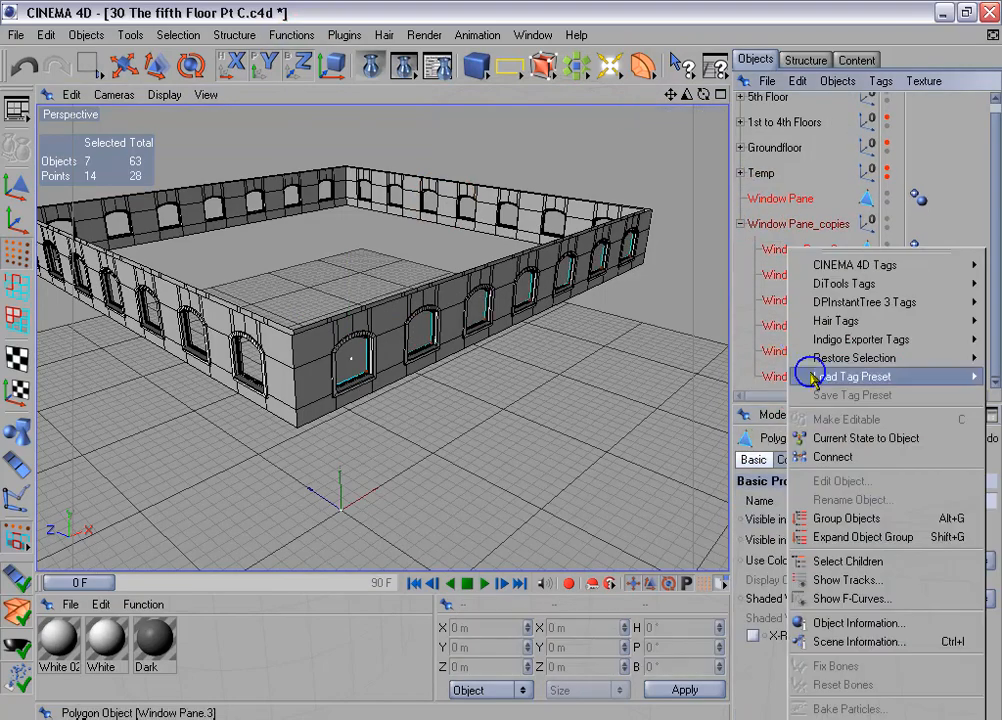
pyautogui.click(838, 455)
pyautogui.click(772, 224)
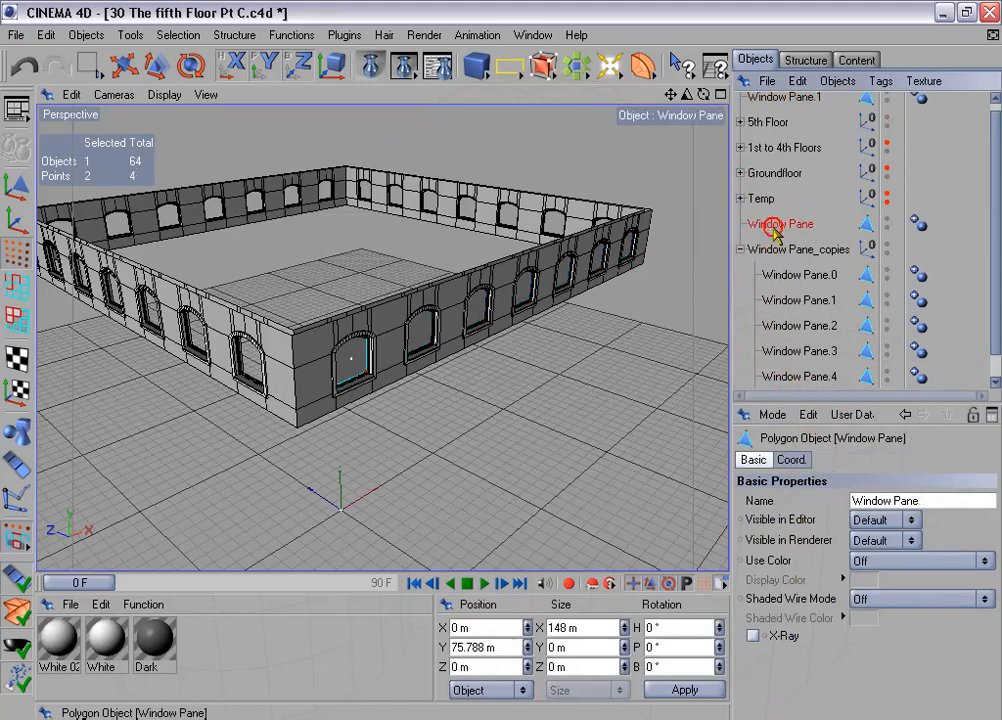
pyautogui.keyDown('shift'); pyautogui.click(782, 249); pyautogui.keyUp('shift')
pyautogui.press('Delete')
# Duplicate the connected pane row with 3 copies, position offset disabled and rotation of 90° per step enabled.
pyautogui.click(778, 104)
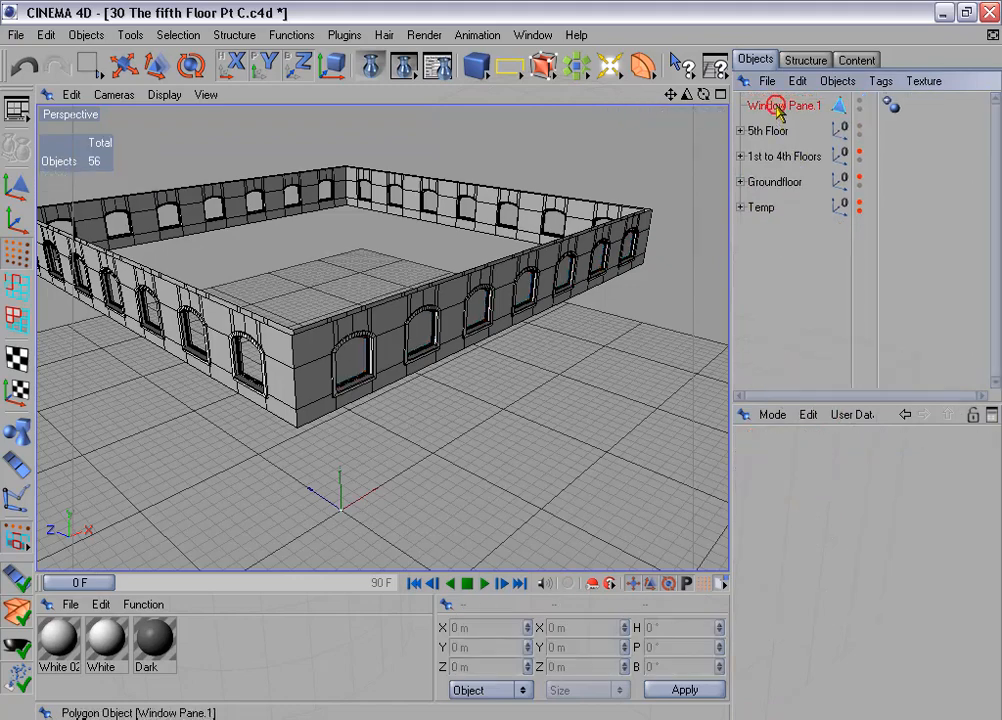
pyautogui.click(291, 35)
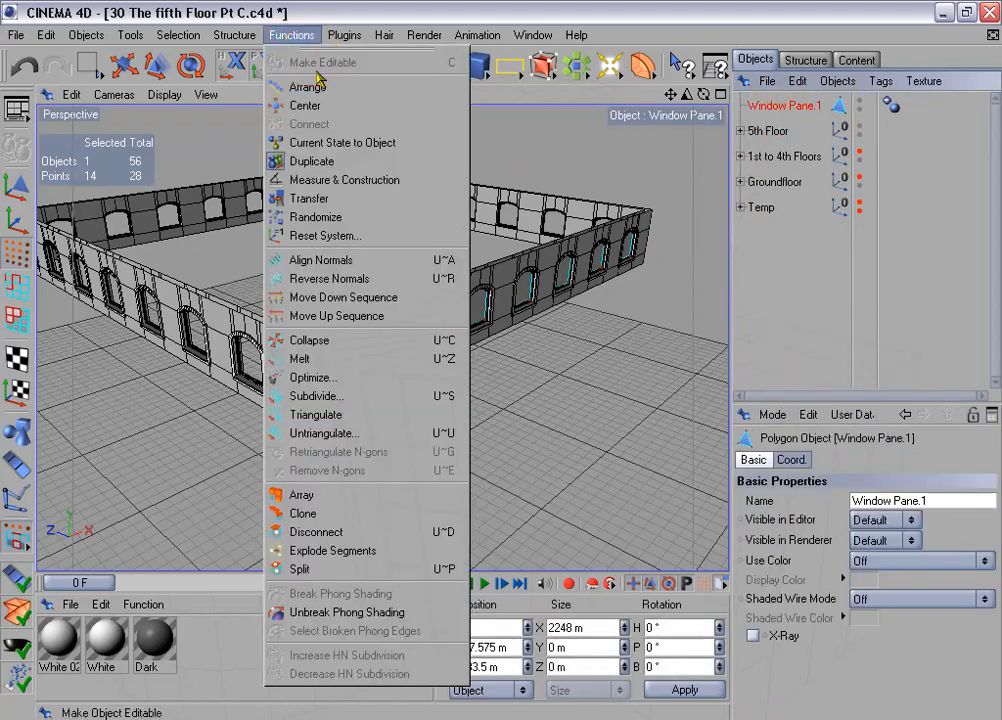
pyautogui.click(338, 162)
pyautogui.click(759, 461)
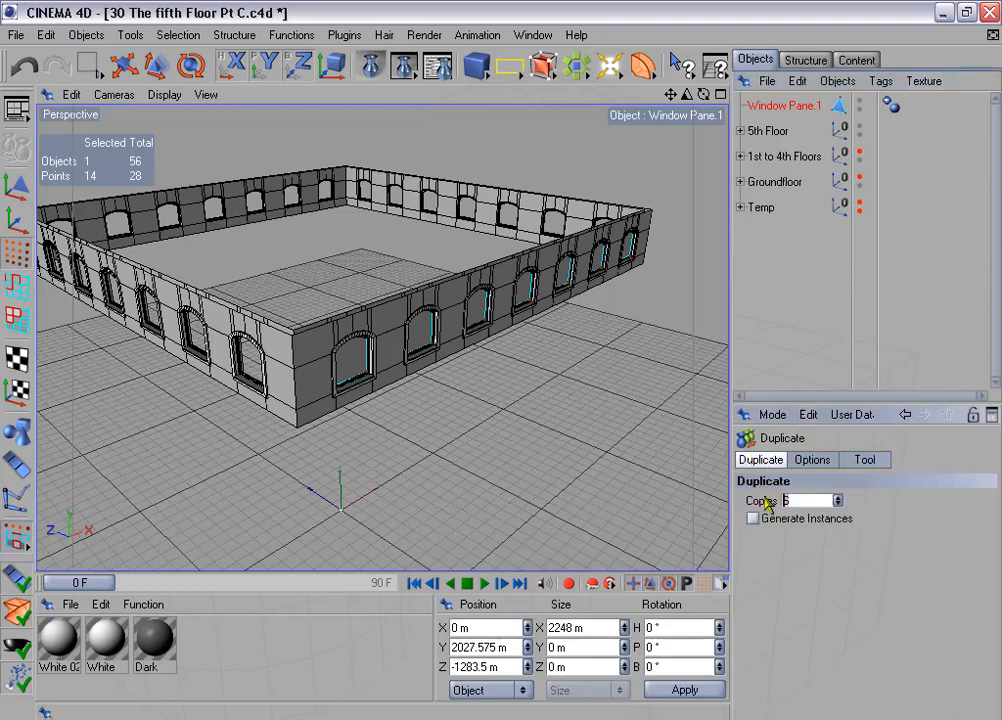
pyautogui.click(826, 461)
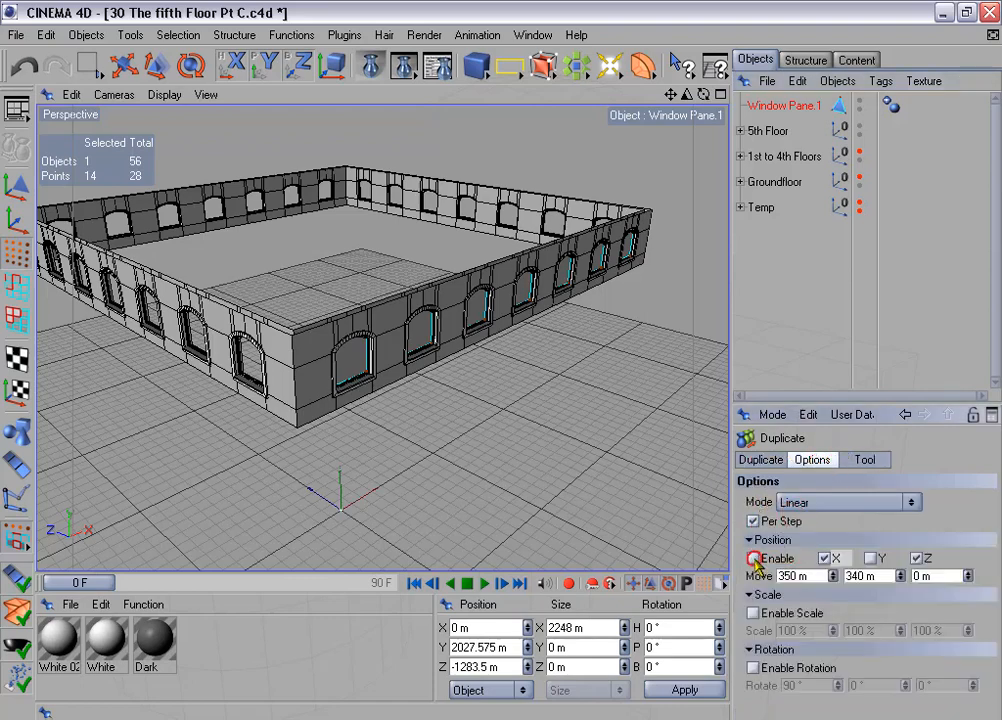
pyautogui.click(753, 558)
pyautogui.click(753, 667)
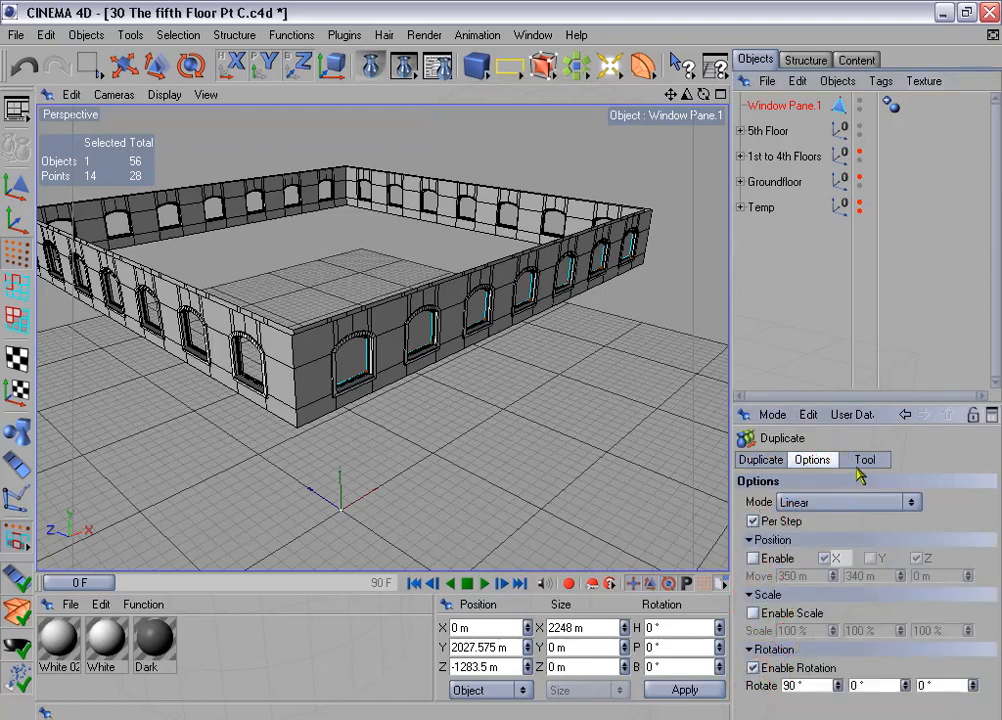
pyautogui.click(864, 461)
pyautogui.click(782, 519)
# Connect Window Pane.1 and its three rotated copies into one object, then delete the original row and the copies group.
pyautogui.click(740, 130)
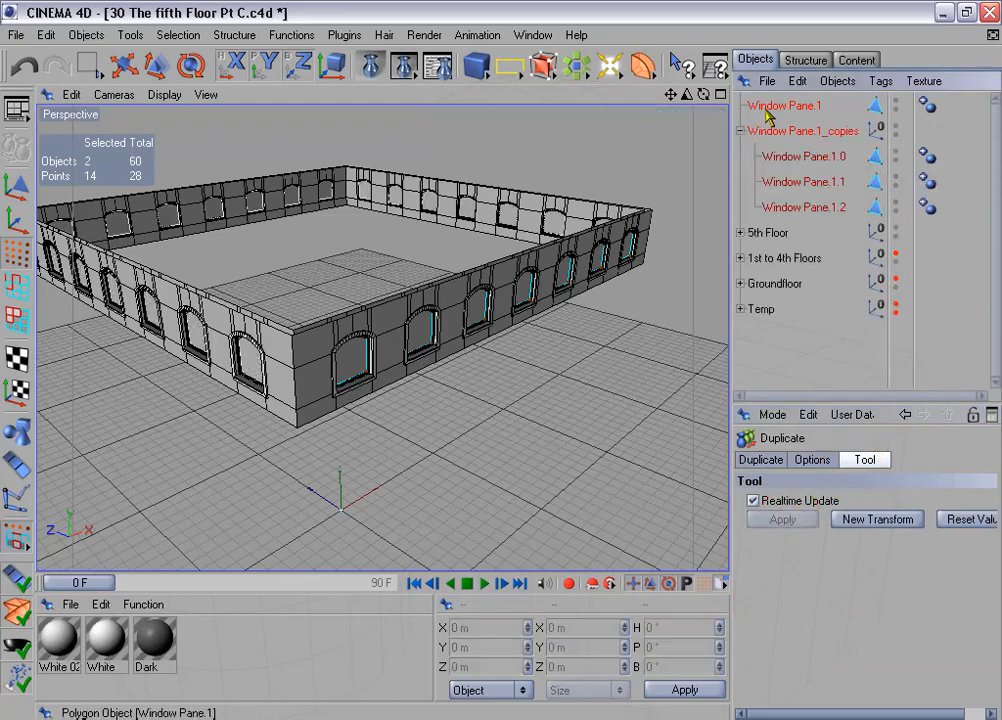
pyautogui.click(767, 110)
pyautogui.keyDown('shift'); pyautogui.moveTo(752, 152); pyautogui.dragTo(785, 212); pyautogui.keyUp('shift')
pyautogui.rightClick(785, 212)
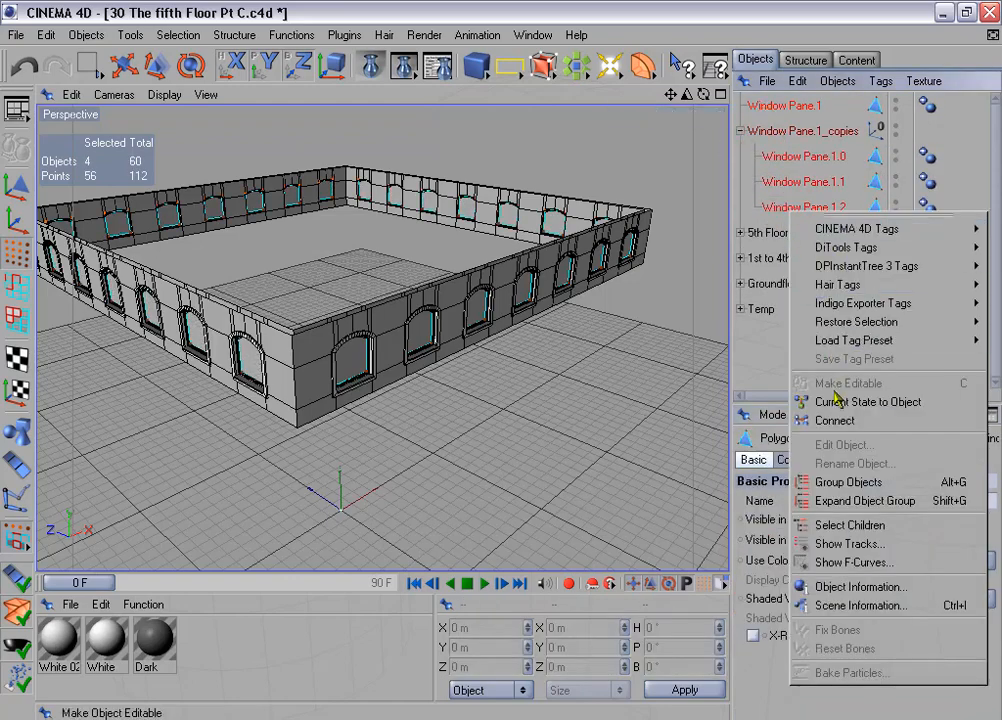
pyautogui.click(835, 420)
pyautogui.click(782, 132)
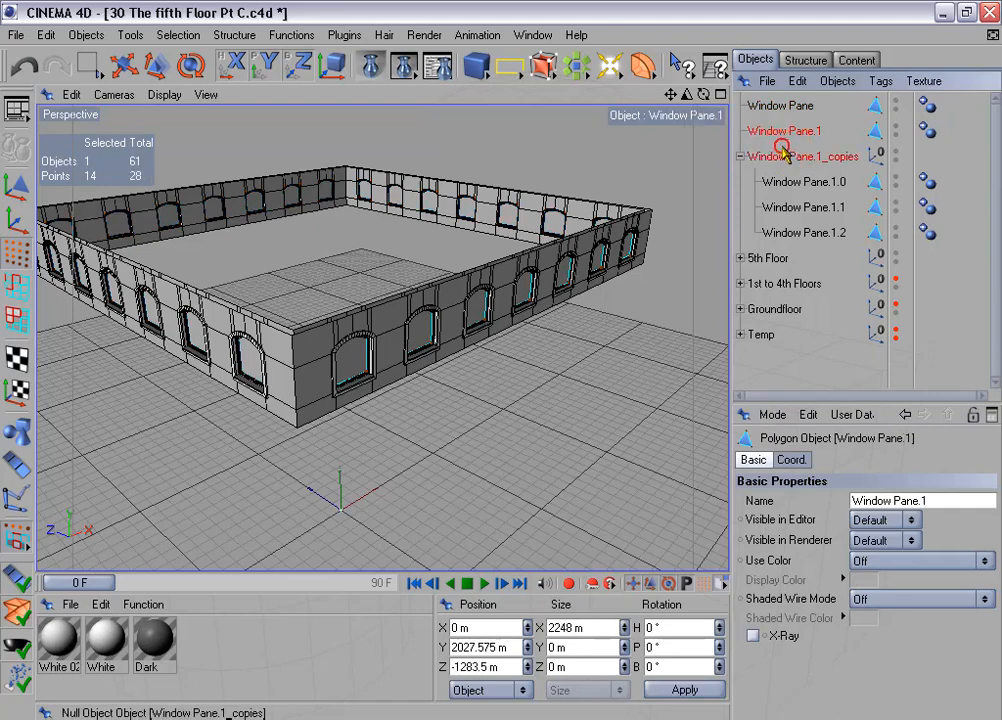
pyautogui.keyDown('shift'); pyautogui.click(785, 155); pyautogui.keyUp('shift')
pyautogui.press('Delete')
# Rename the connected Window Pane object as Window Panes.
pyautogui.click(790, 105)
pyautogui.doubleClick(818, 105)
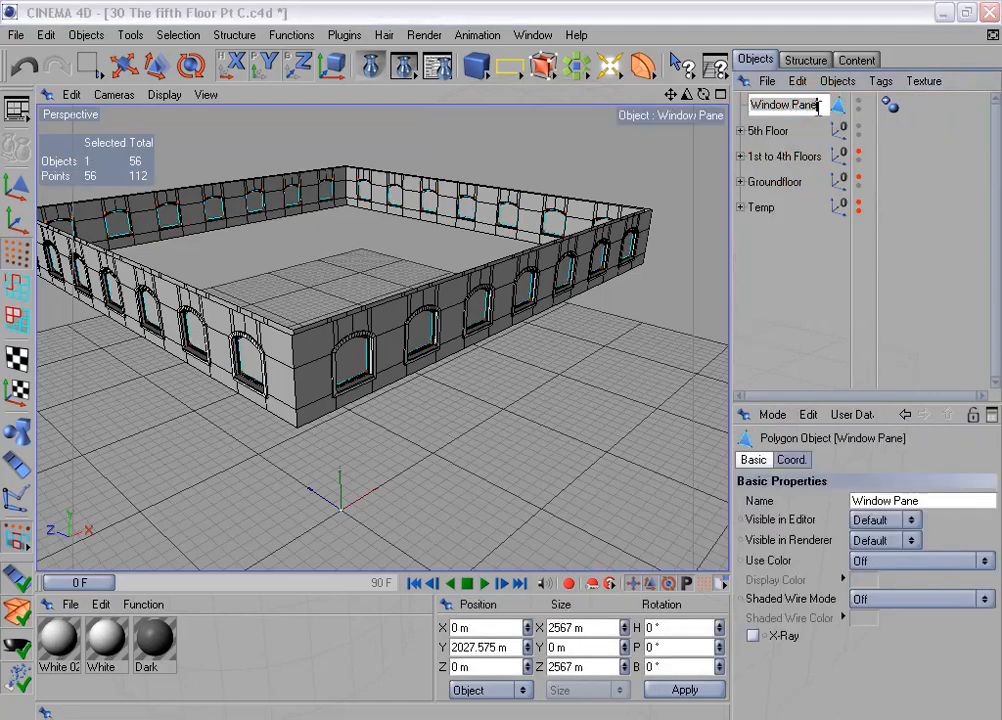
pyautogui.write('s')
pyautogui.press('Return')
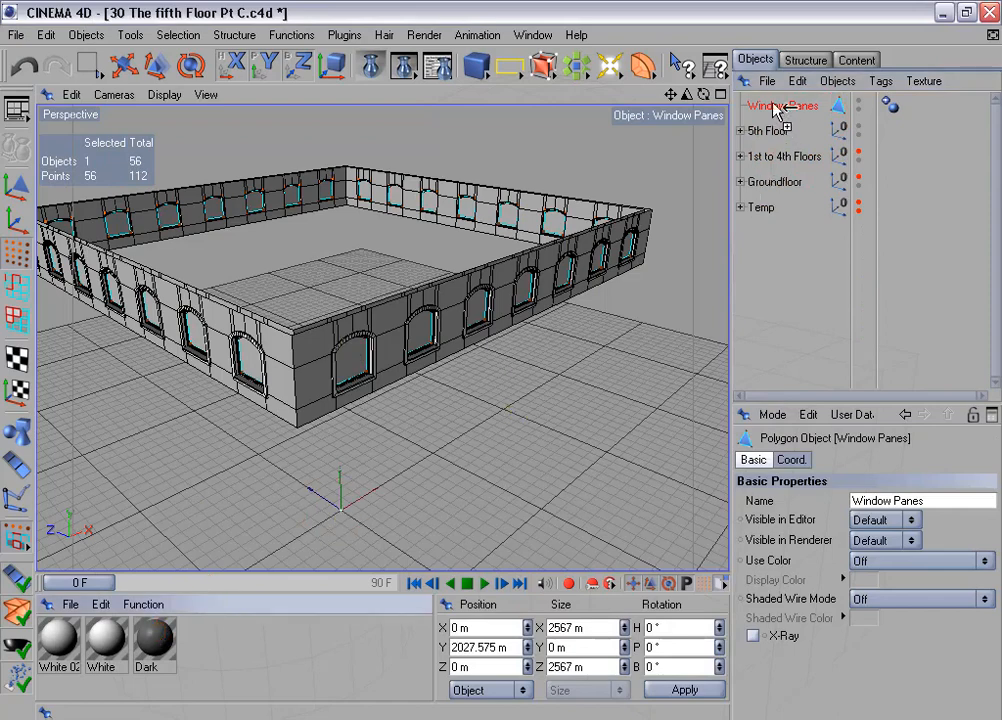
# Move Window Panes into the 5th Floor group and apply the Dark material to it.
pyautogui.moveTo(778, 110); pyautogui.dragTo(786, 132)
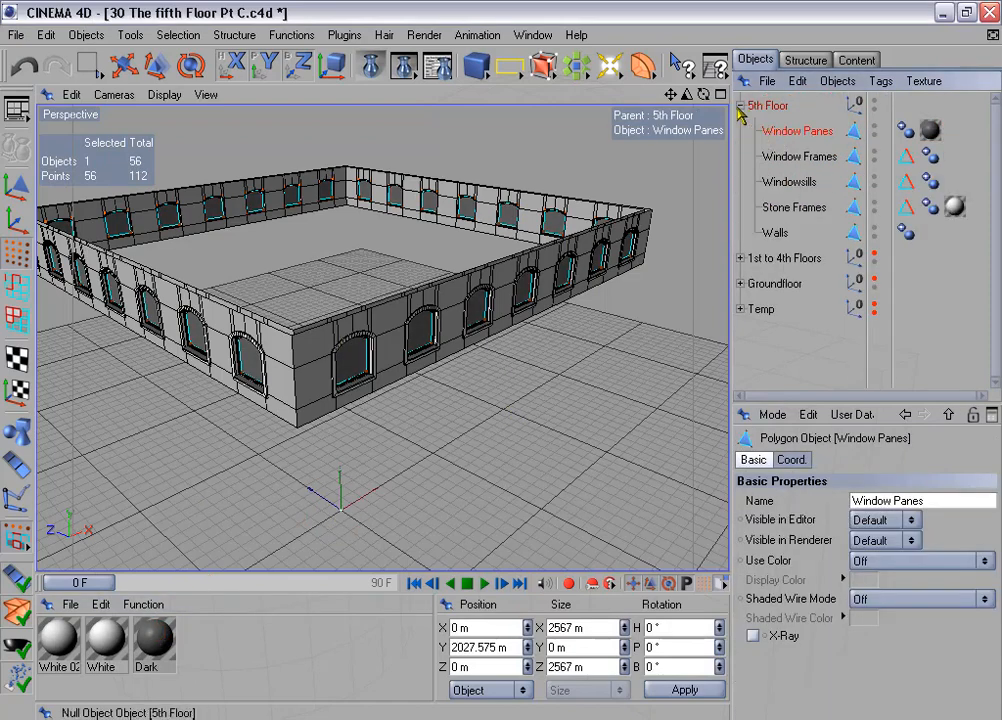
pyautogui.click(740, 105)
pyautogui.keyDown('alt'); pyautogui.moveTo(521, 286); pyautogui.dragTo(507, 200); pyautogui.keyUp('alt')
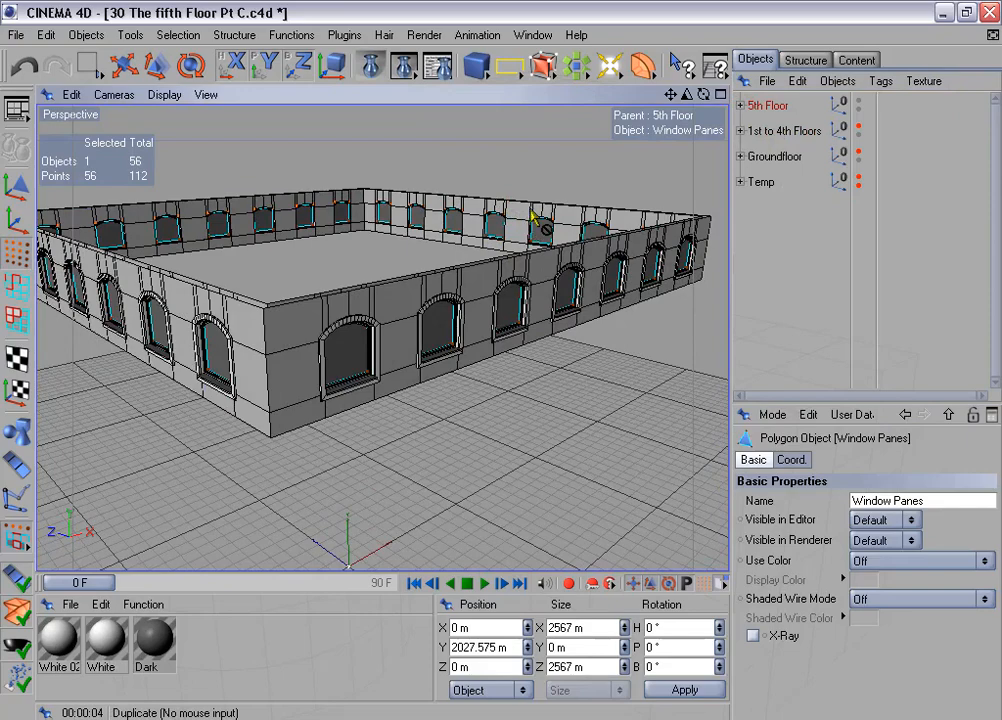
pyautogui.keyDown('alt'); pyautogui.moveTo(533, 220); pyautogui.dragTo(527, 215); pyautogui.keyUp('alt')
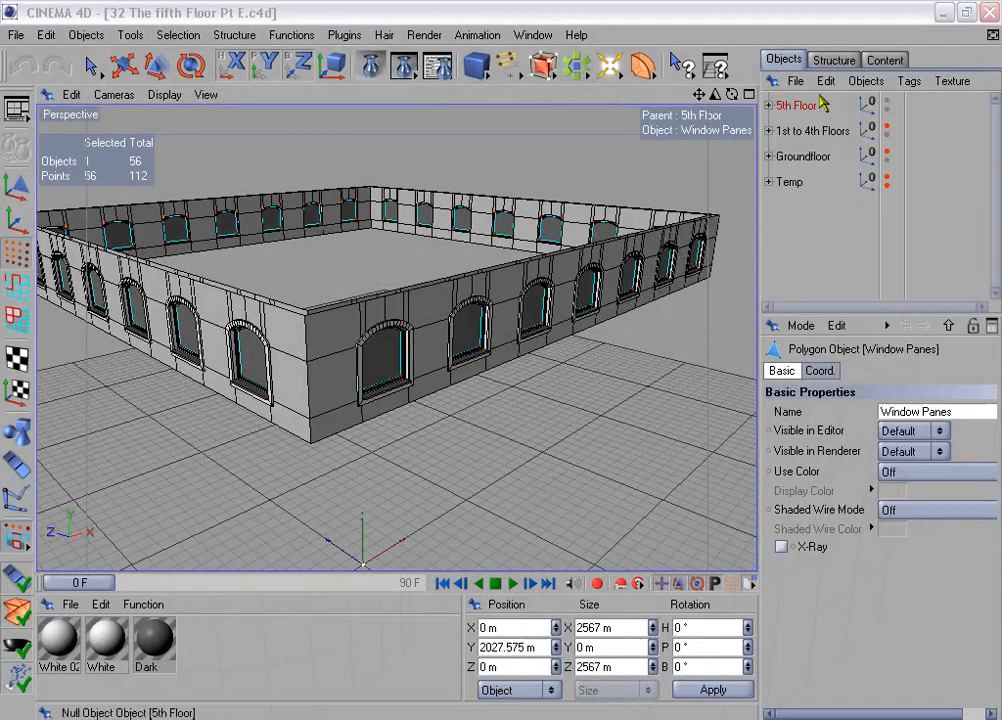
# Hide the 5th Floor group in the editor and move the Window Grid object out of the Temp group.
pyautogui.click(886, 102)
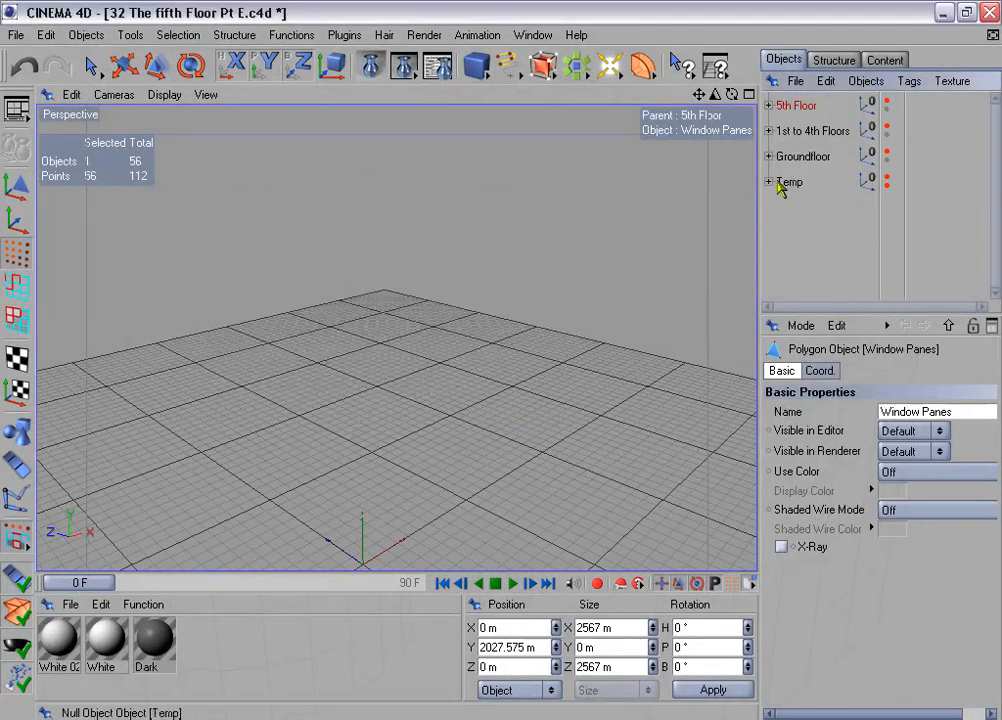
pyautogui.click(769, 182)
pyautogui.moveTo(813, 210); pyautogui.dragTo(812, 270)
# In the front view, cut the two vertical side edges of Window Grid with Edge Cut at subdivision 1.
pyautogui.middleClick(551, 345)
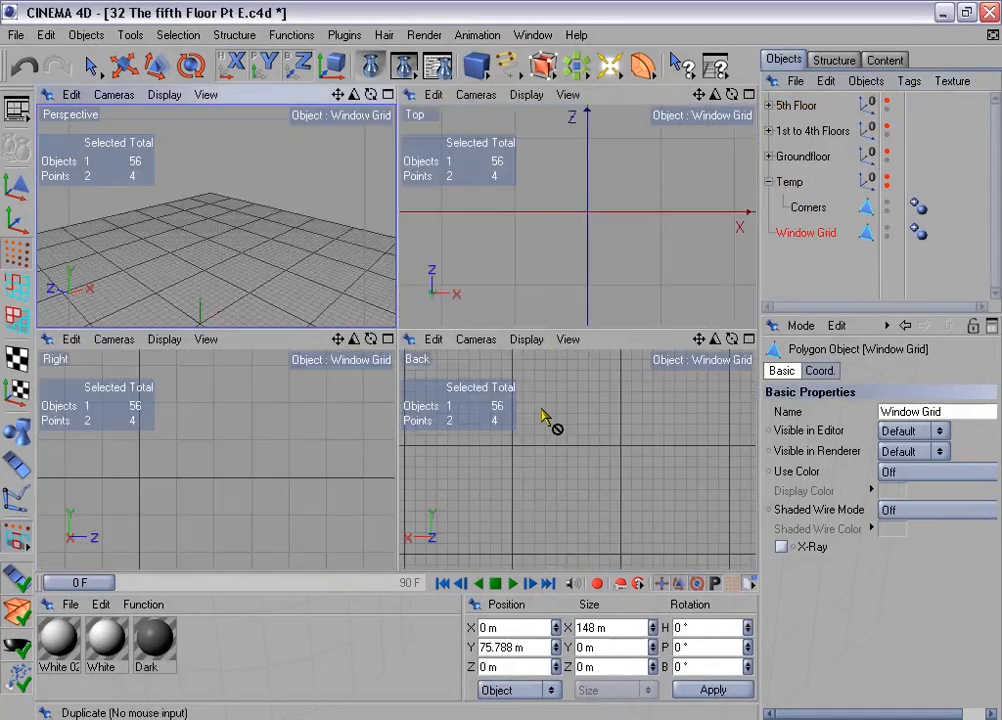
pyautogui.middleClick(548, 420)
pyautogui.click(118, 95)
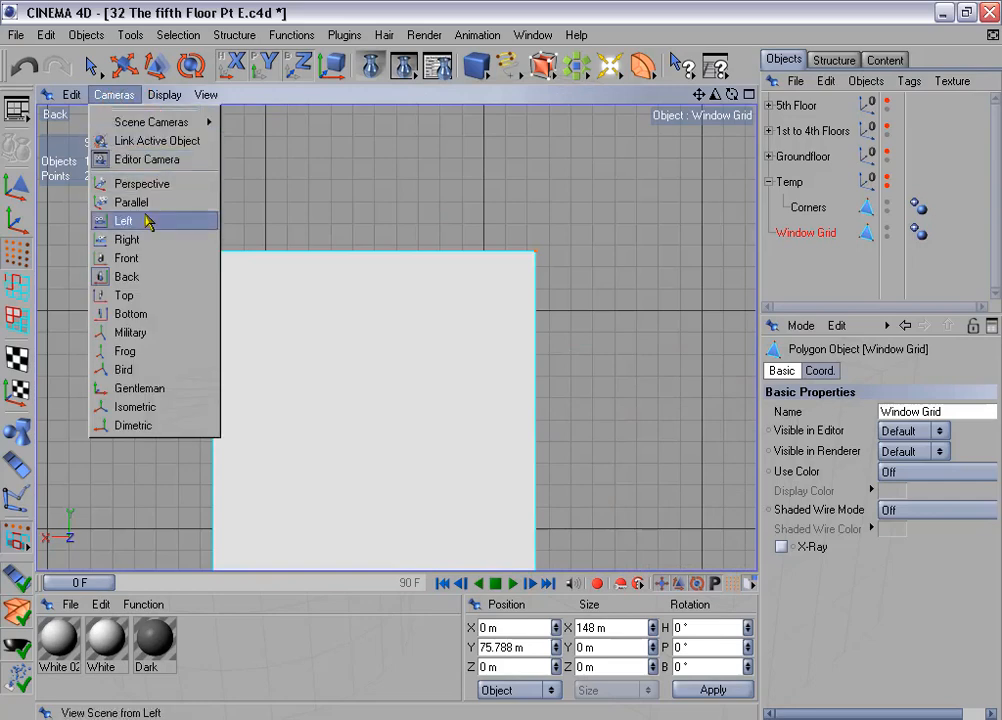
pyautogui.click(158, 261)
pyautogui.press('o')
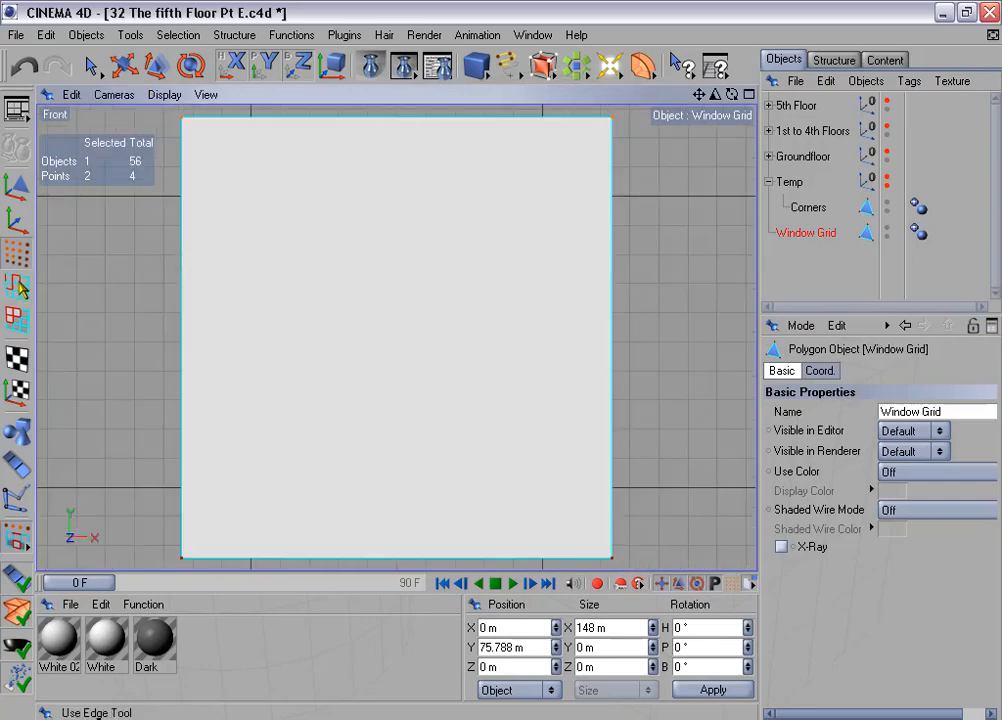
pyautogui.click(17, 288)
pyautogui.click(90, 65)
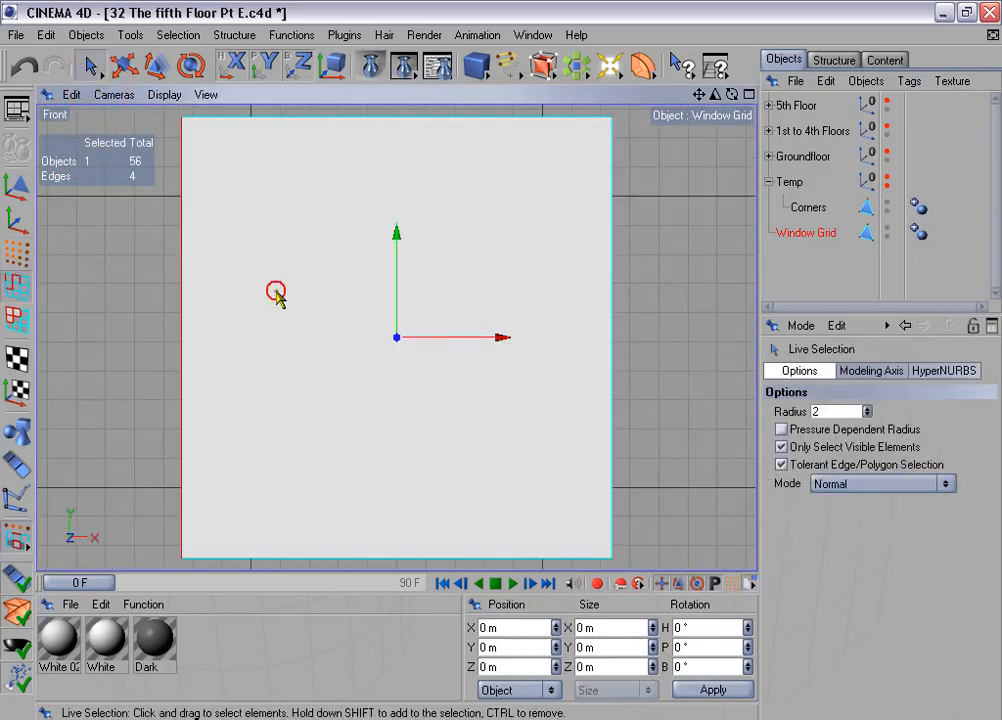
pyautogui.rightClick(514, 251)
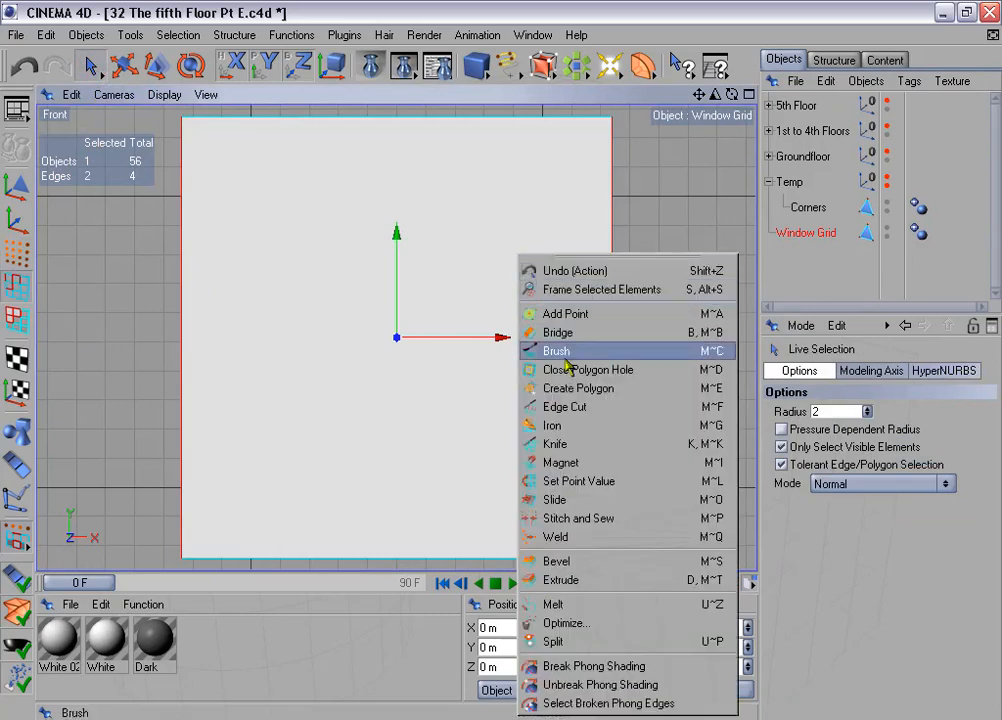
pyautogui.click(565, 407)
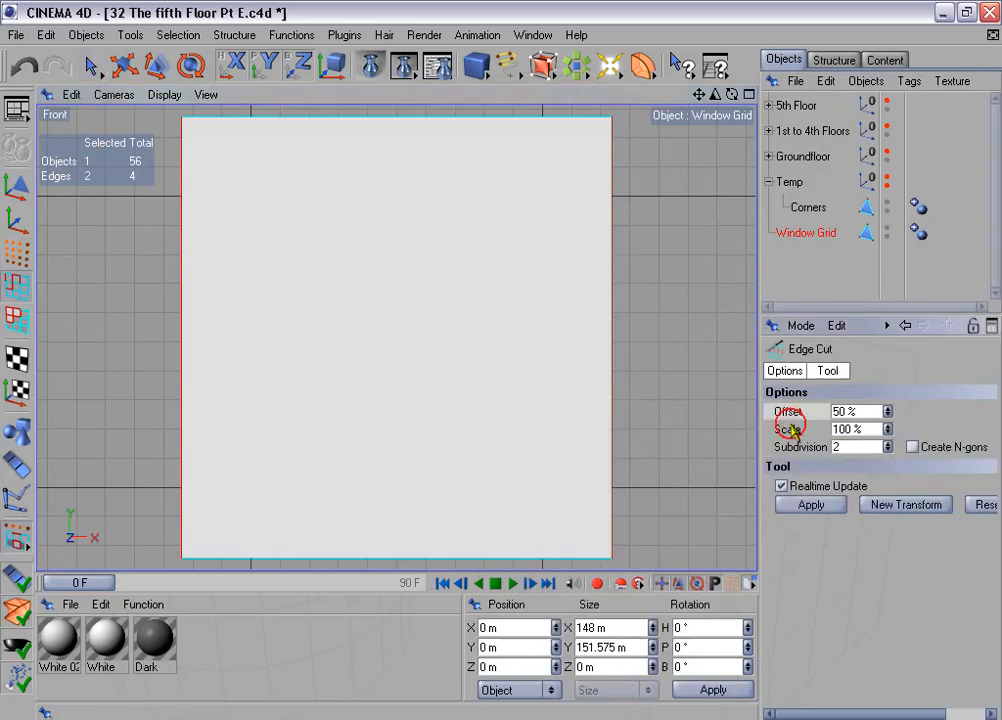
pyautogui.click(921, 453)
pyautogui.click(826, 505)
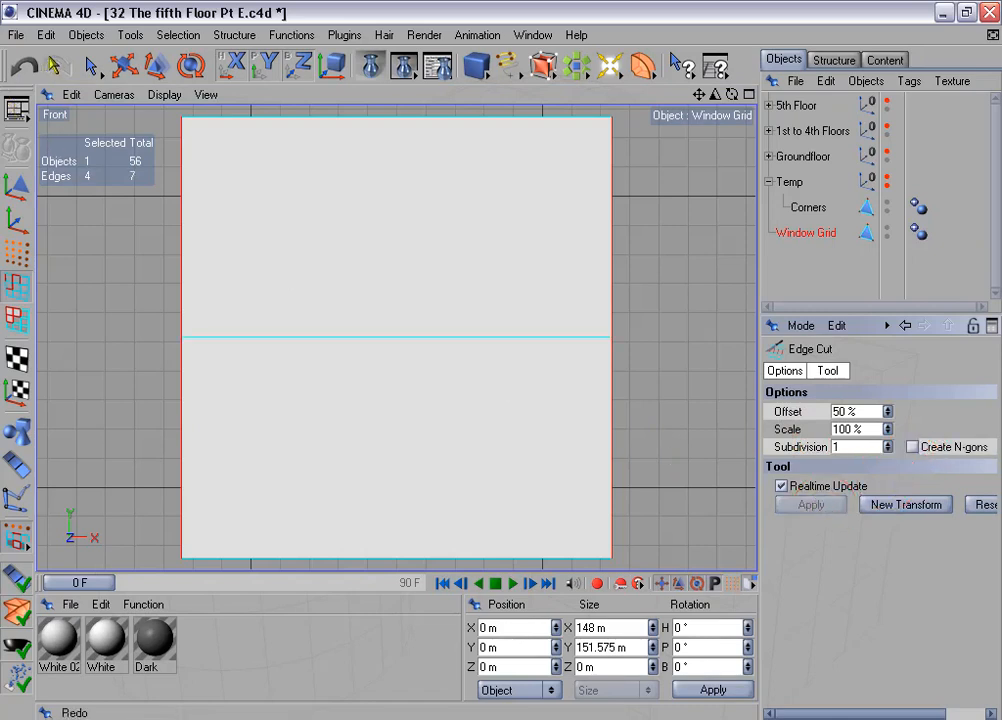
# Set the Y position of the new horizontal edge across Window Grid to 45 m.
pyautogui.click(87, 67)
pyautogui.click(303, 357)
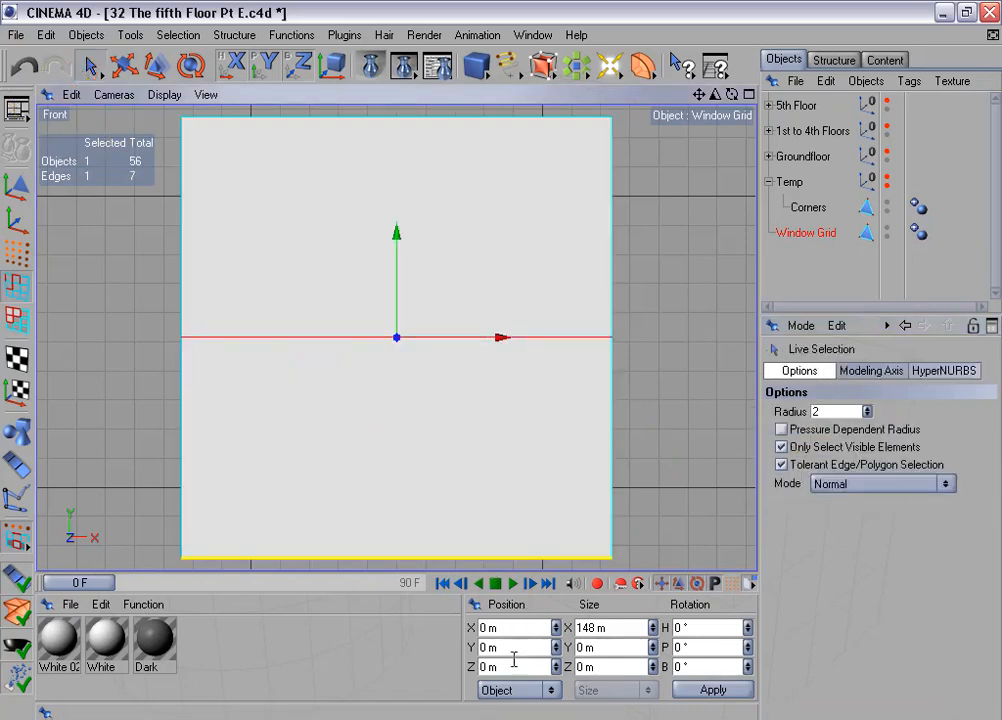
pyautogui.click(477, 647)
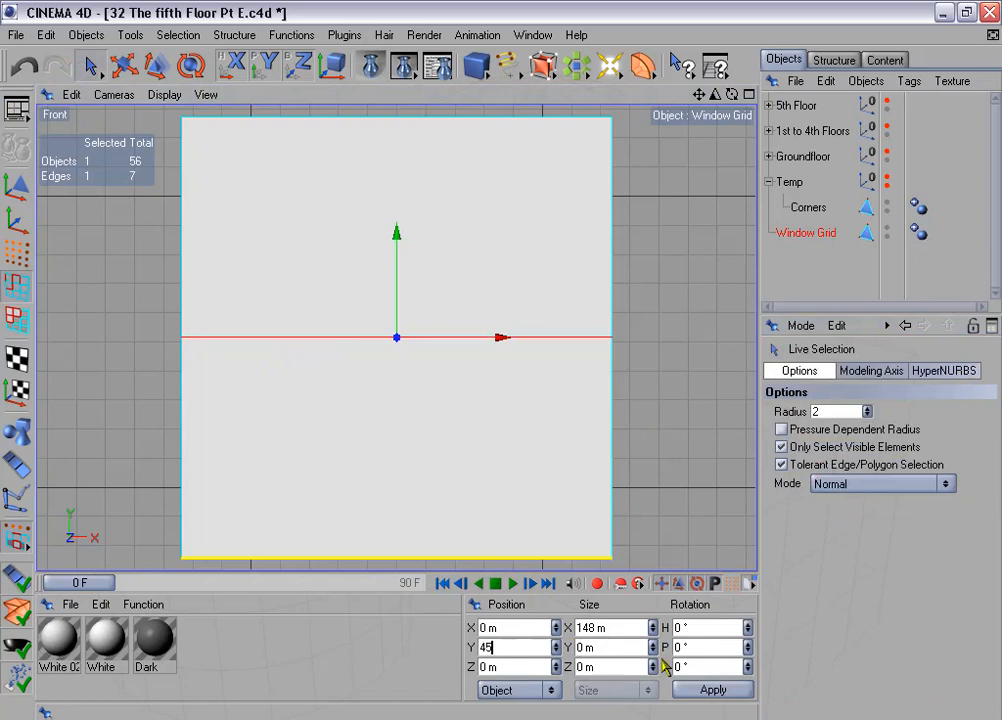
pyautogui.click(714, 689)
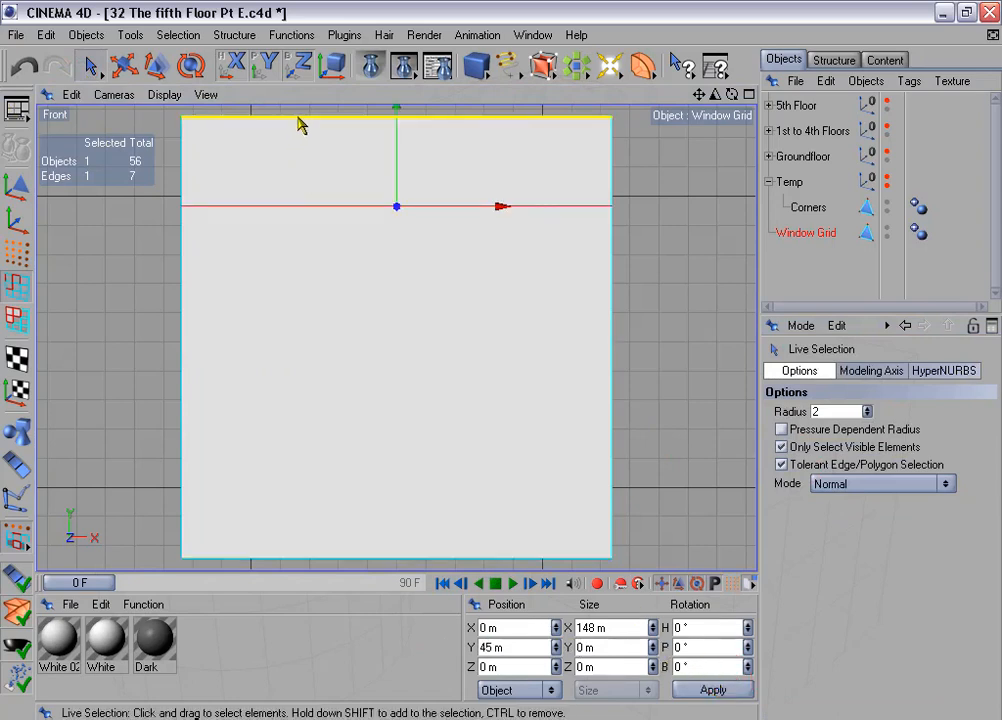
# Cut all three horizontal edges of Window Grid with Edge Cut at subdivision 2.
pyautogui.keyDown('shift'); pyautogui.click(301, 558); pyautogui.keyUp('shift')
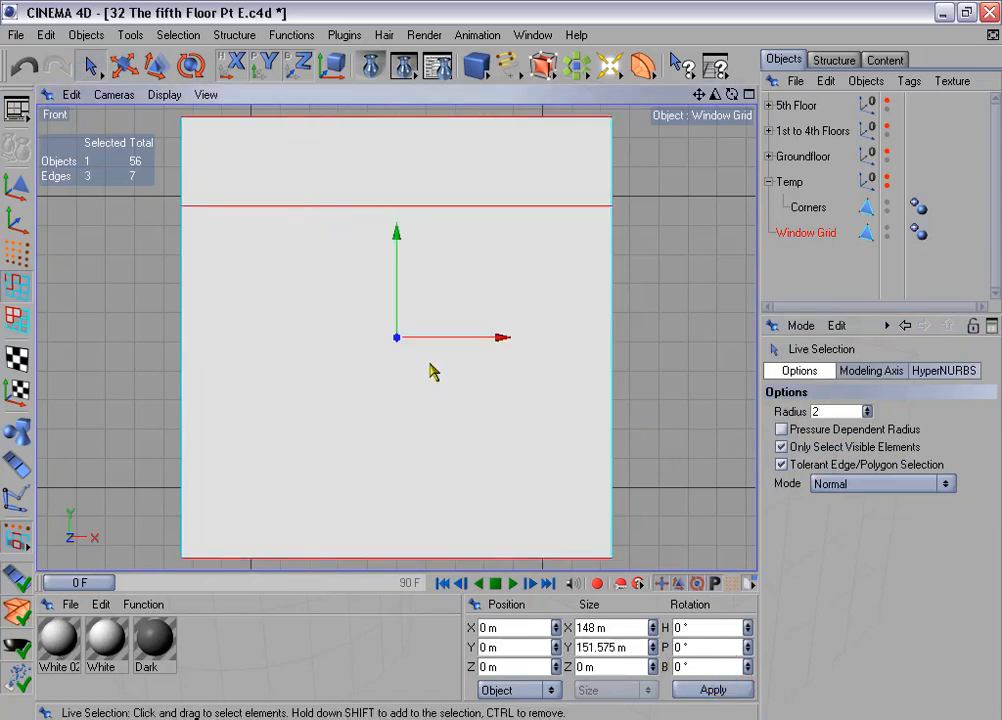
pyautogui.rightClick(424, 374)
pyautogui.click(502, 414)
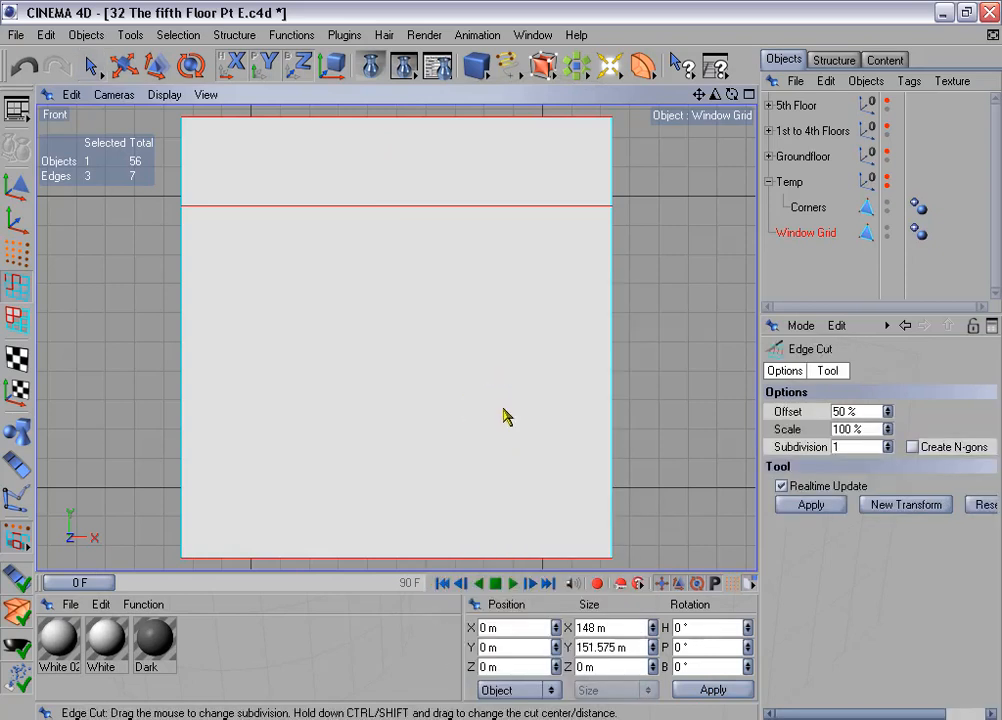
pyautogui.click(887, 443)
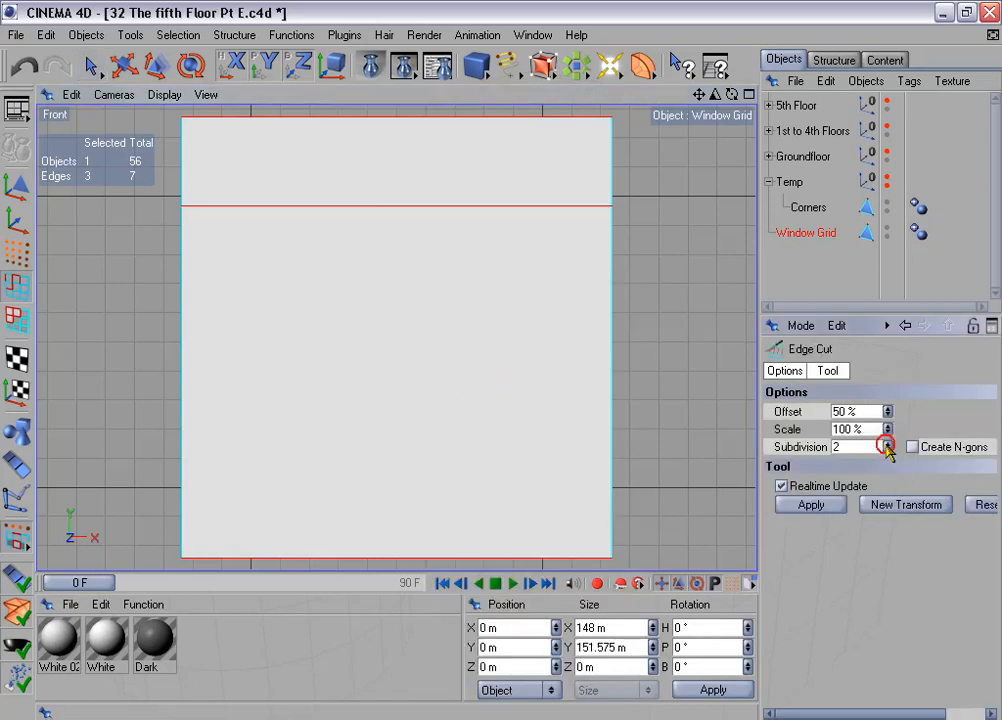
pyautogui.click(811, 505)
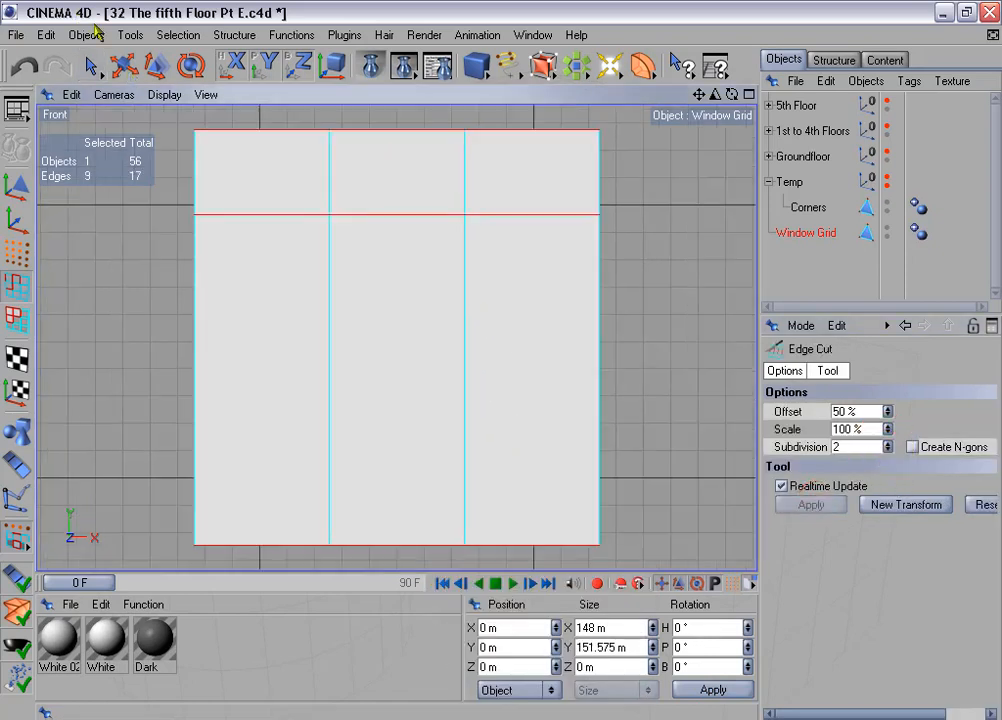
# Select the edges of the middle column and set their X size to 90 m to spread the two vertical cuts.
pyautogui.moveTo(93, 66); pyautogui.dragTo(120, 68)
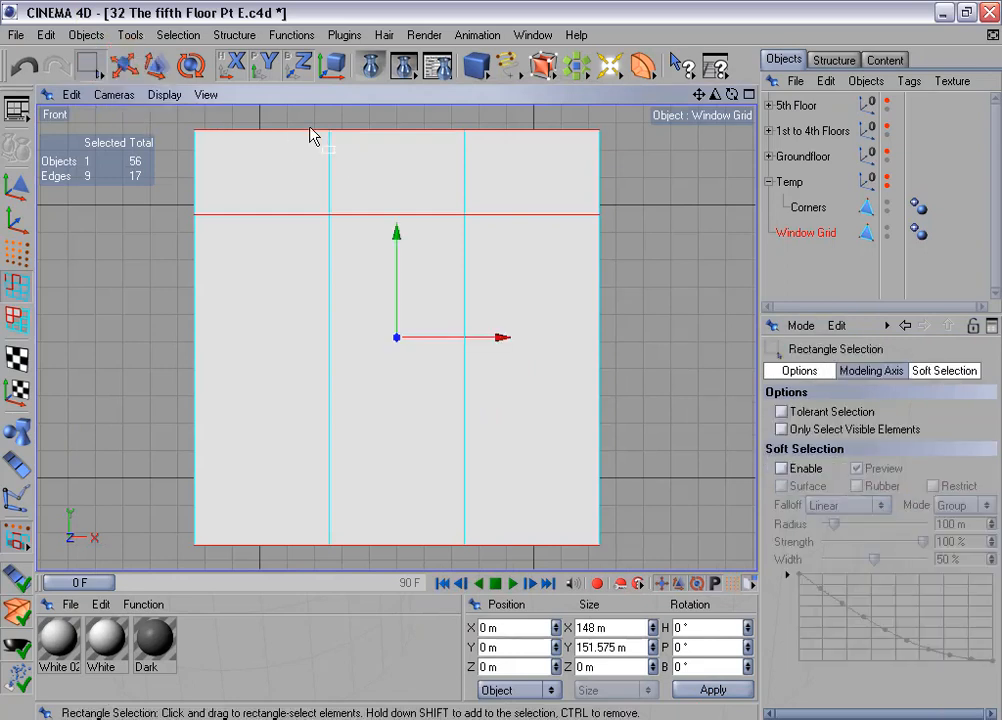
pyautogui.moveTo(310, 133); pyautogui.dragTo(505, 563)
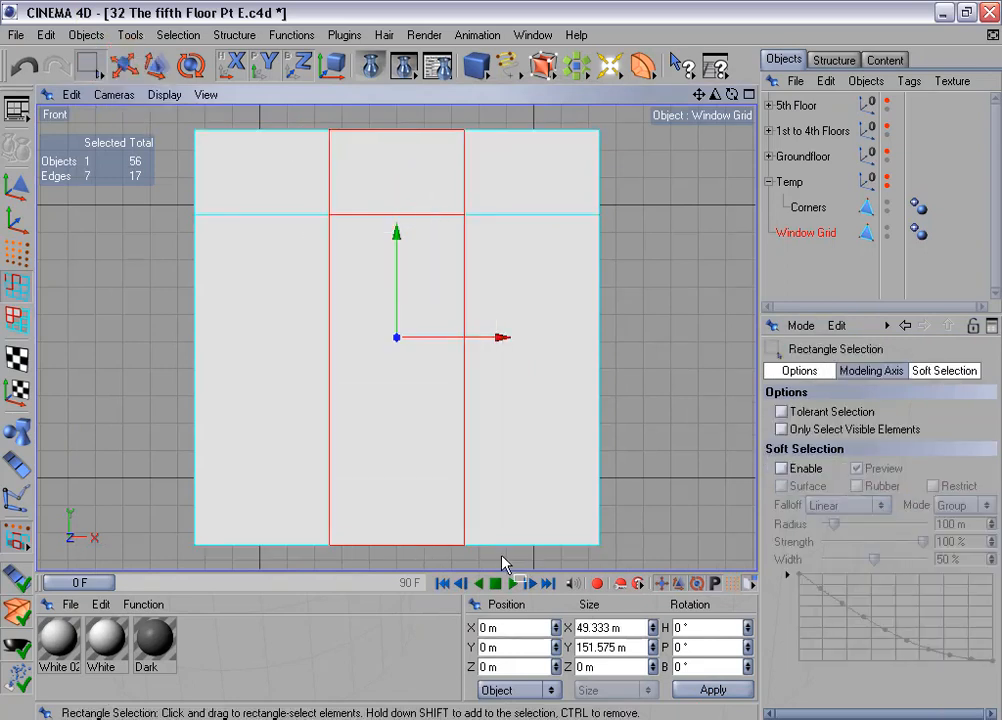
pyautogui.click(626, 627)
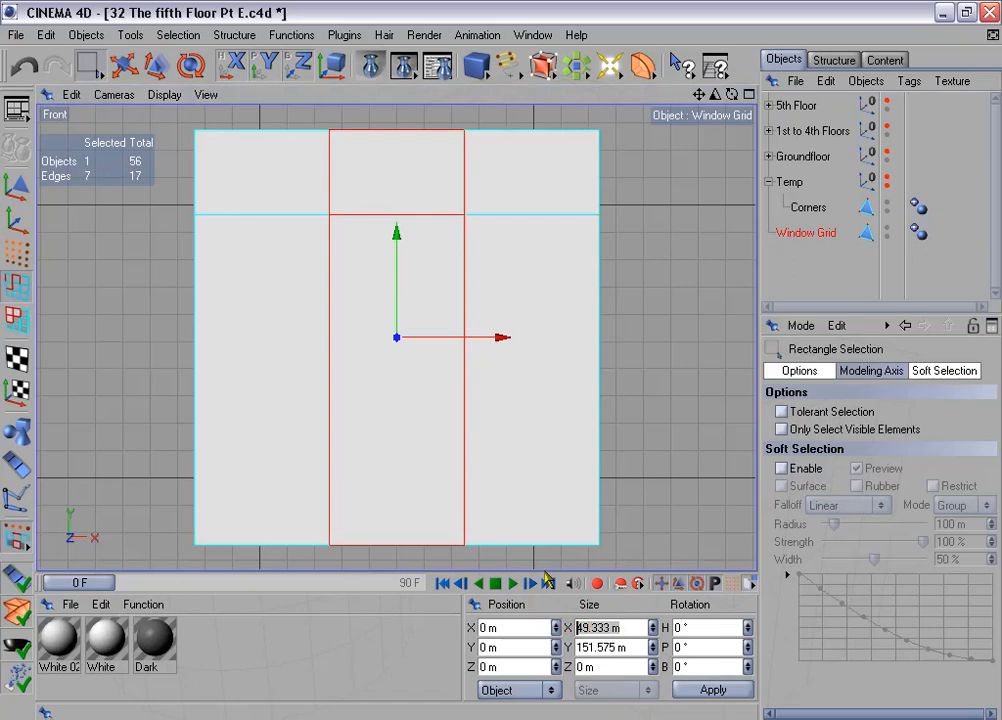
pyautogui.click(741, 691)
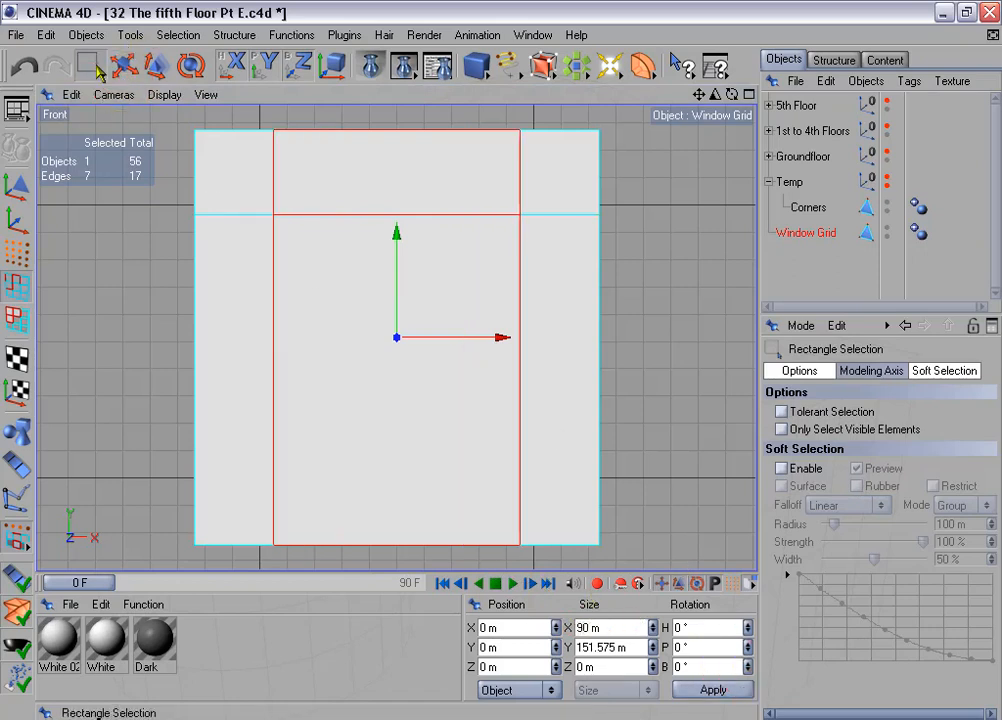
# Select the inner horizontal and vertical edges of Window Grid and bevel them with an inner offset of 3 m.
pyautogui.moveTo(88, 65)
pyautogui.mouseDown()
pyautogui.moveTo(112, 40)
pyautogui.moveTo(104, 70)
pyautogui.mouseUp()
pyautogui.moveTo(222, 182)
pyautogui.mouseDown()
pyautogui.moveTo(368, 235)
pyautogui.moveTo(271, 185)
pyautogui.mouseUp()
pyautogui.moveTo(410, 190); pyautogui.dragTo(510, 257)
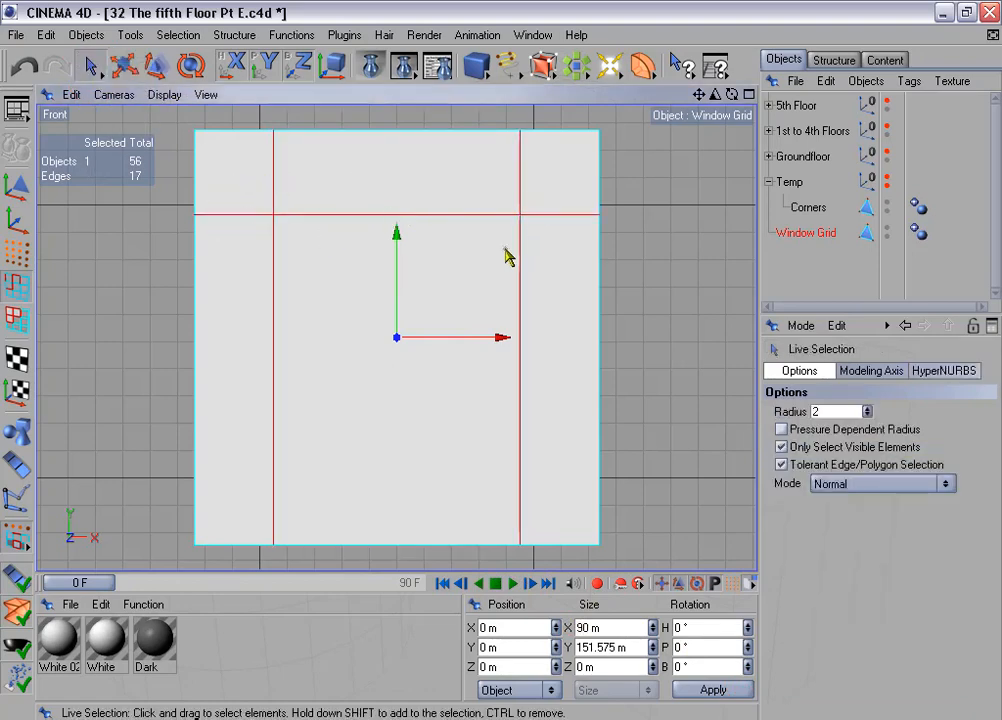
pyautogui.rightClick(484, 262)
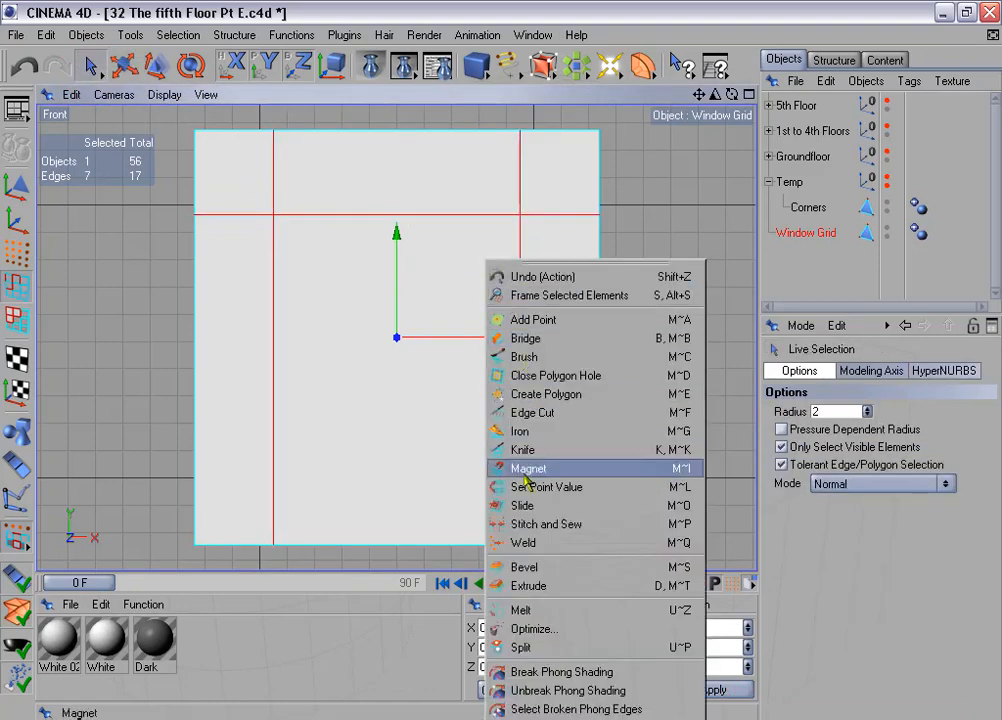
pyautogui.click(555, 567)
pyautogui.click(836, 442)
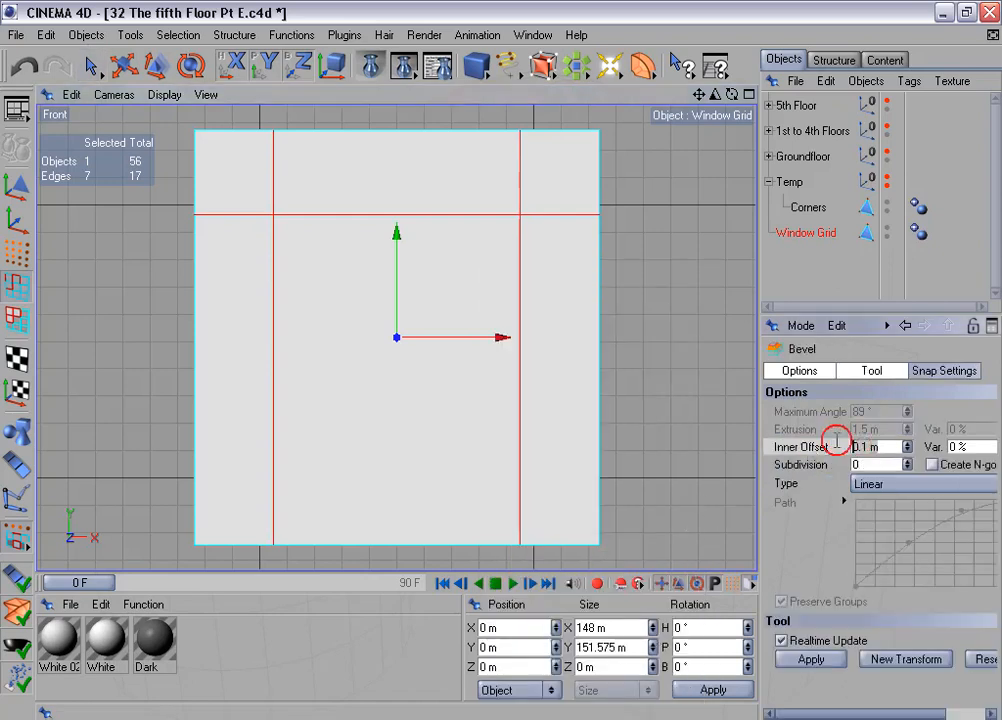
pyautogui.click(838, 660)
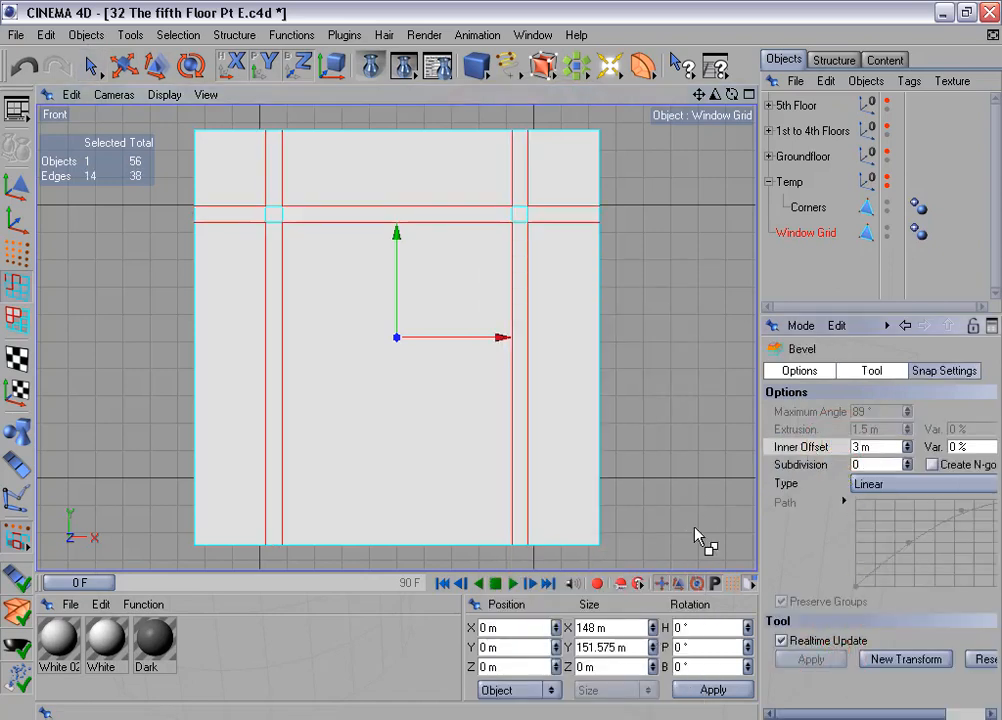
# Delete the six large pane polygons of Window Grid, keeping only the narrow bars.
pyautogui.click(57, 289)
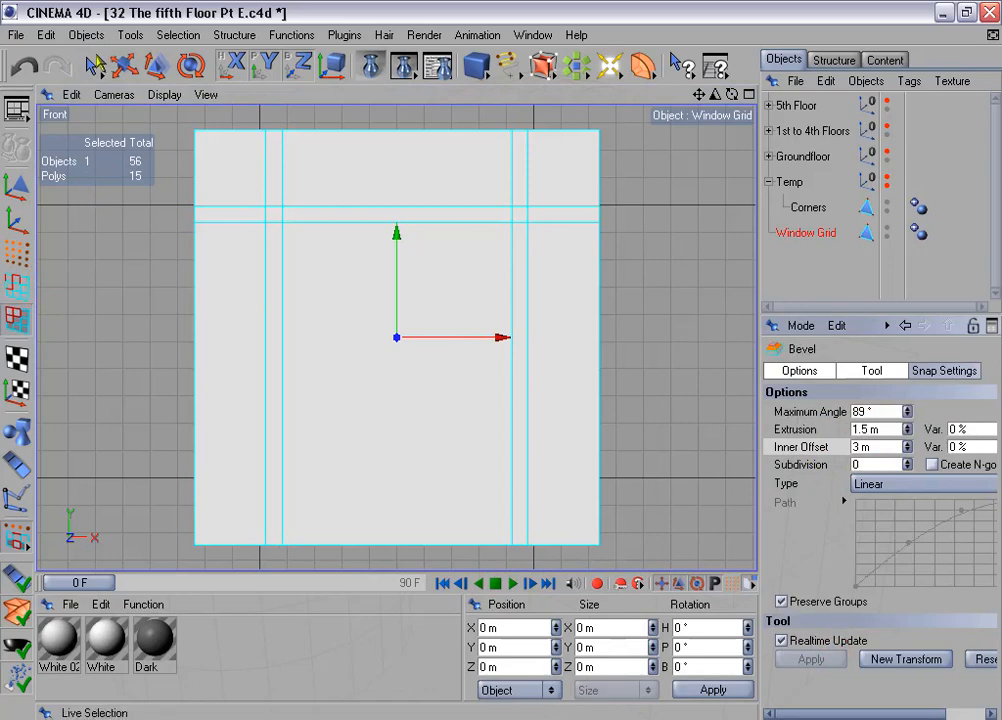
pyautogui.click(90, 65)
pyautogui.click(230, 167)
pyautogui.moveTo(400, 180)
pyautogui.mouseDown()
pyautogui.moveTo(541, 166)
pyautogui.moveTo(568, 273)
pyautogui.moveTo(308, 373)
pyautogui.moveTo(242, 351)
pyautogui.mouseUp()
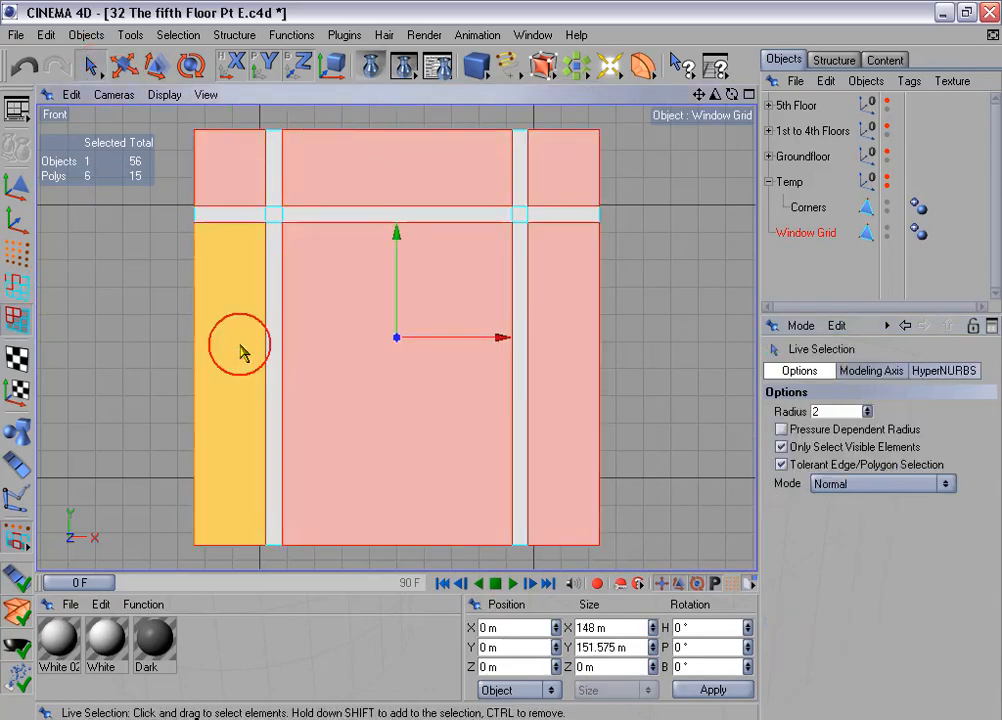
pyautogui.press('Delete')
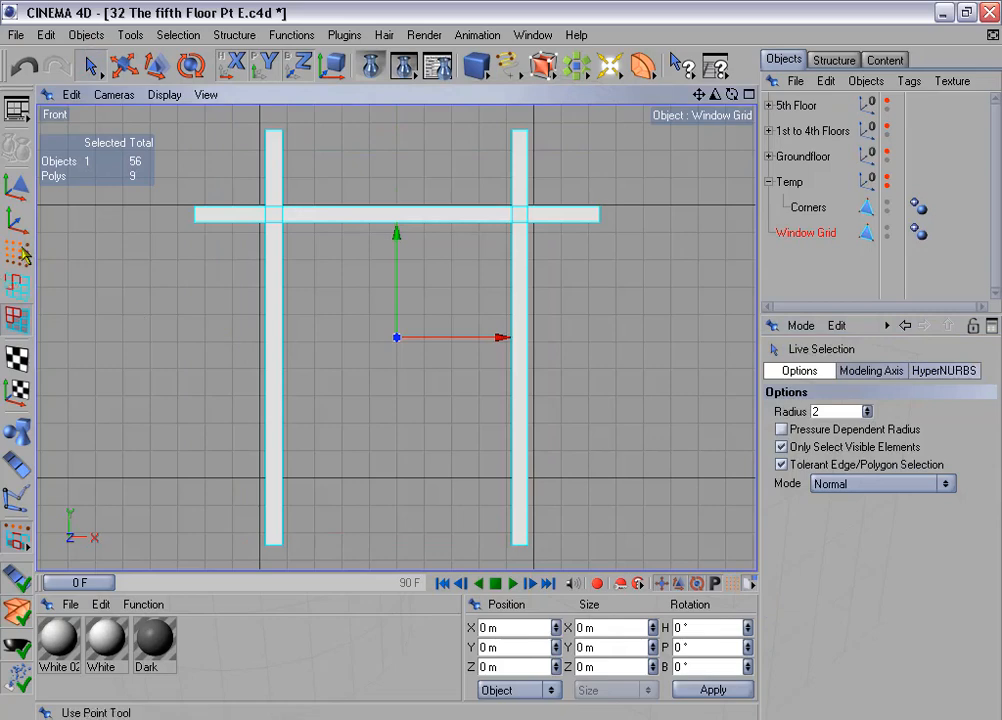
# Clear the point selection of Window Grid and optimize the mesh to remove the stray corner points.
pyautogui.click(20, 250)
pyautogui.click(178, 35)
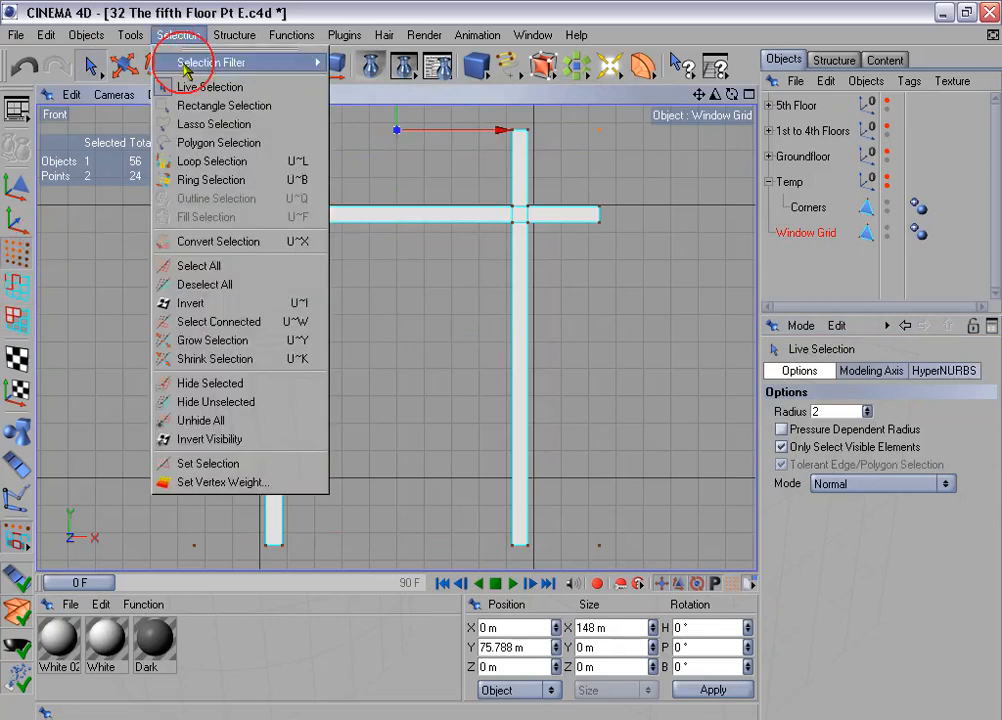
pyautogui.click(273, 286)
pyautogui.click(291, 35)
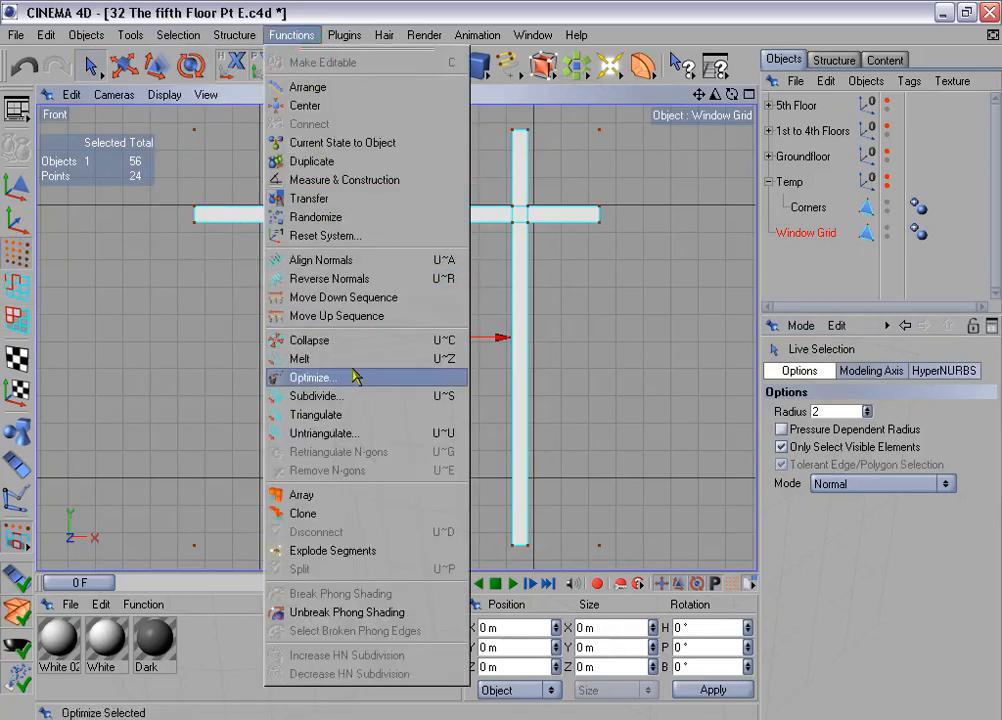
pyautogui.click(284, 377)
pyautogui.click(324, 424)
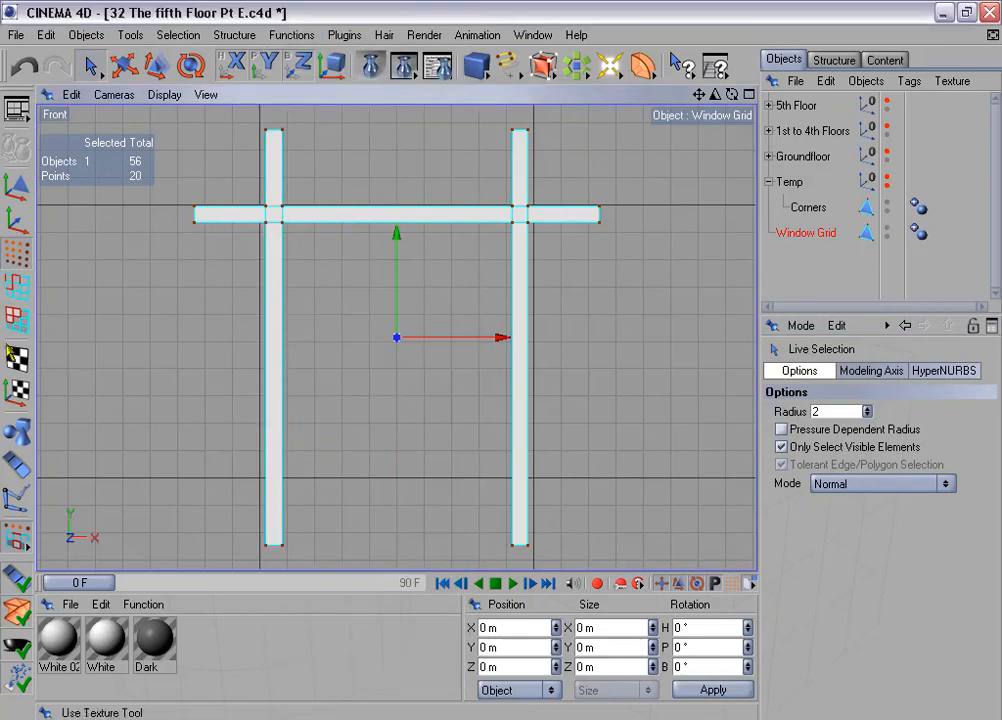
# Extrude all polygons of Window Grid with an offset of 2 m to give the bars depth.
pyautogui.click(22, 322)
pyautogui.middleClick(309, 282)
pyautogui.middleClick(311, 284)
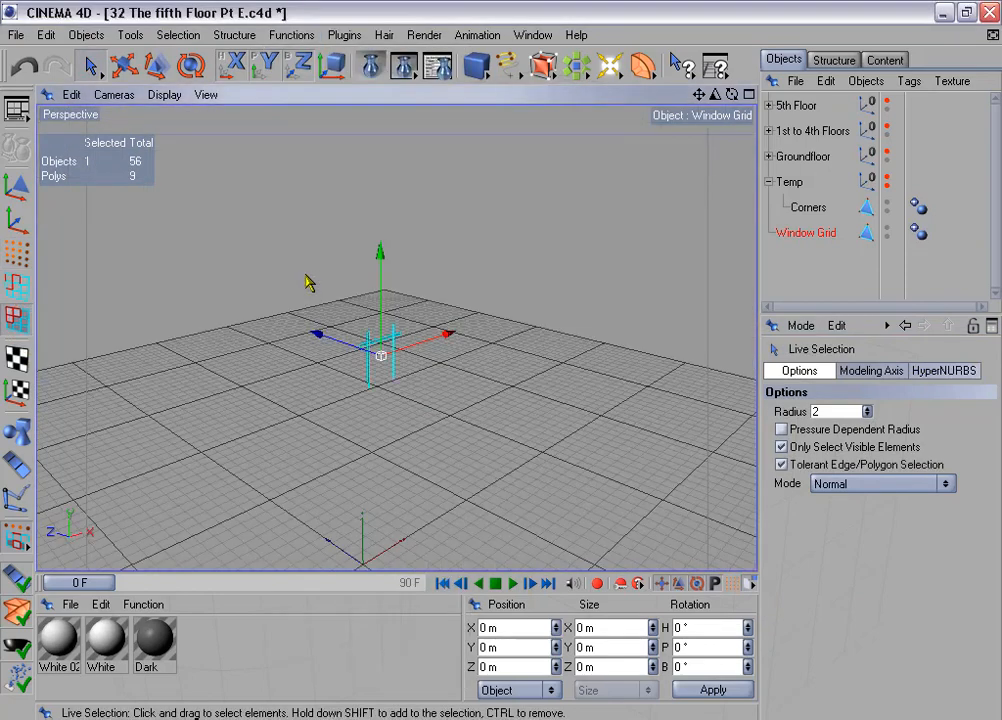
pyautogui.rightClick(555, 326)
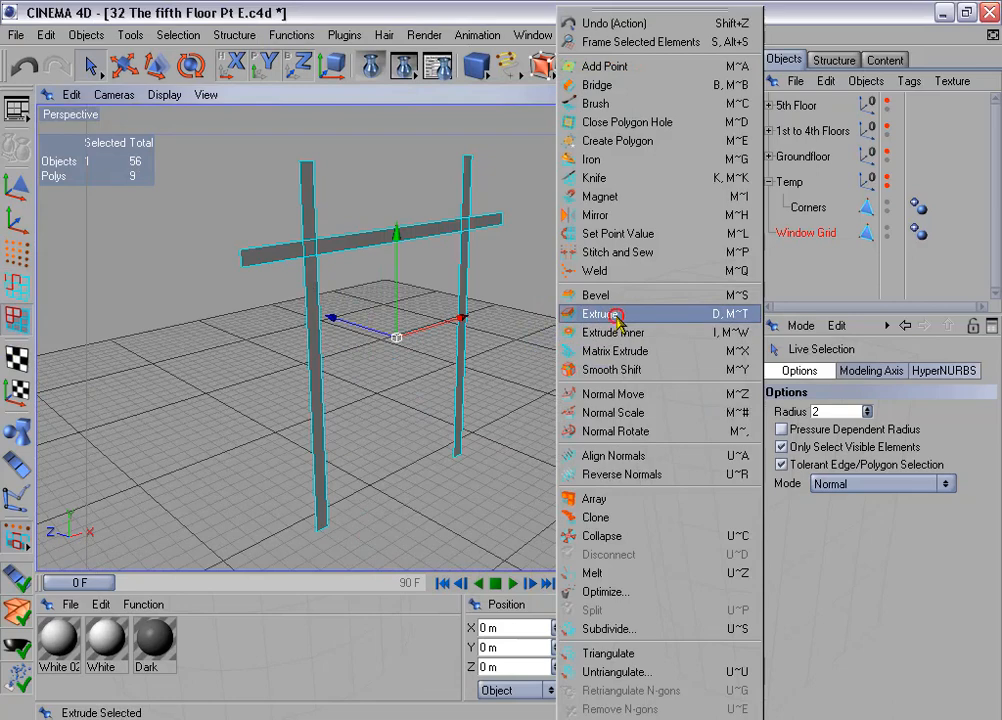
pyautogui.click(585, 314)
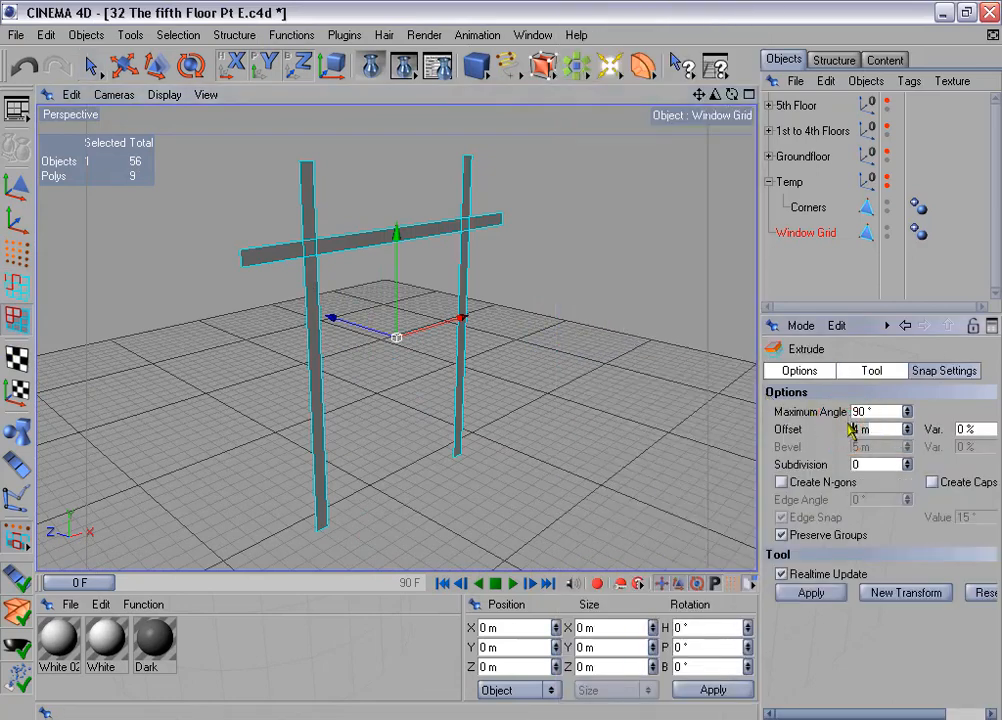
pyautogui.click(837, 593)
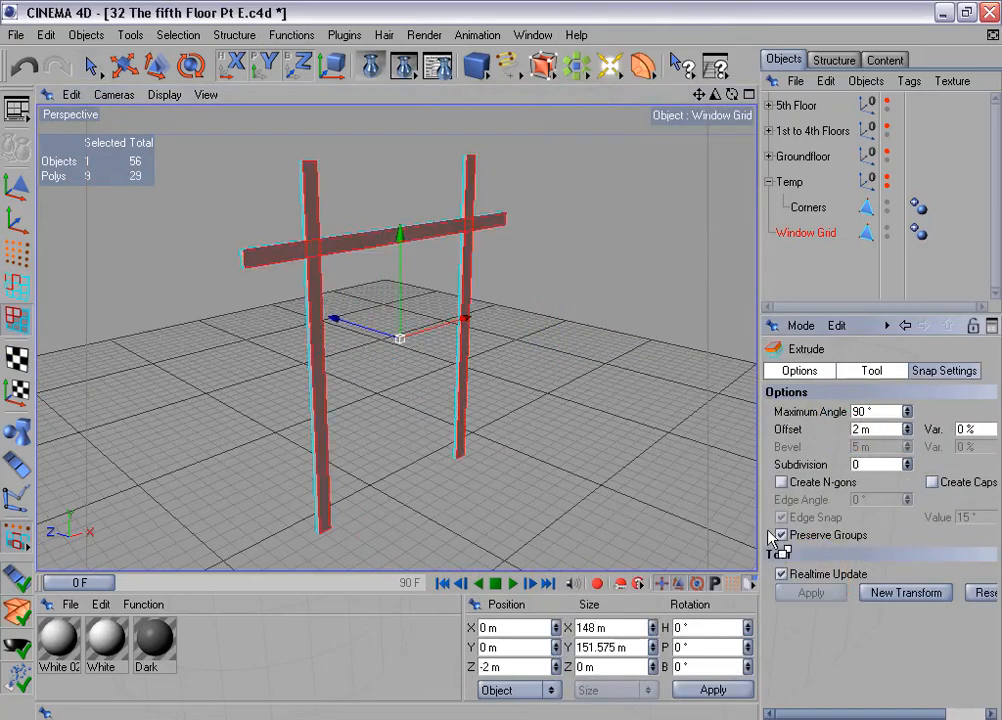
# Select the small end polygons at the tips of all the Window Grid bars and delete them.
pyautogui.keyDown('alt'); pyautogui.moveTo(660, 420); pyautogui.dragTo(692, 500); pyautogui.keyUp('alt')
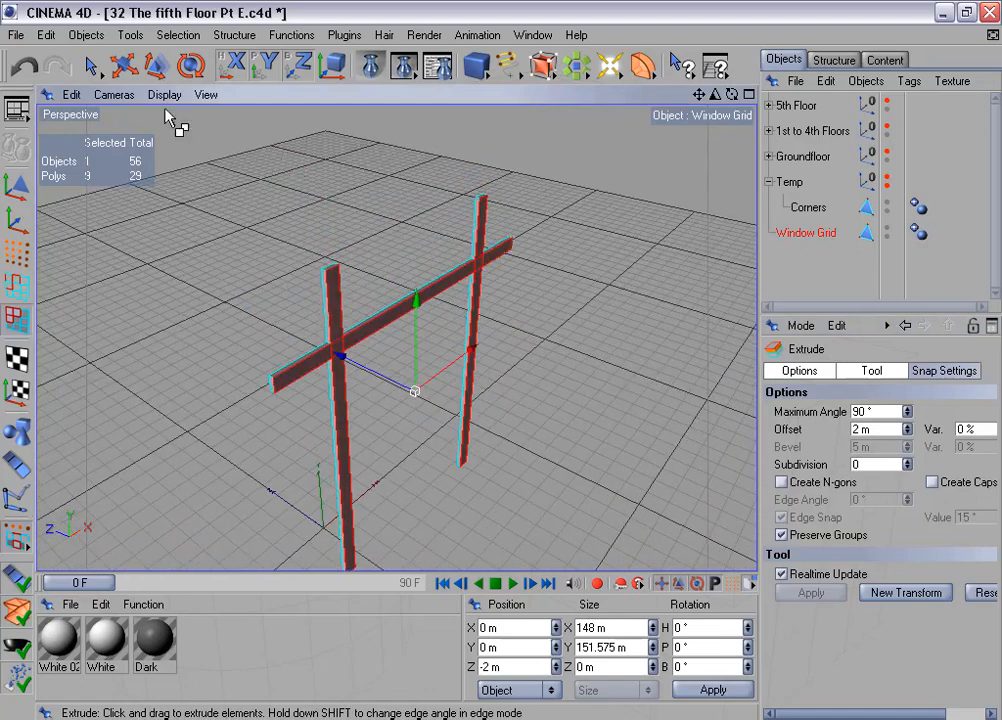
pyautogui.click(88, 65)
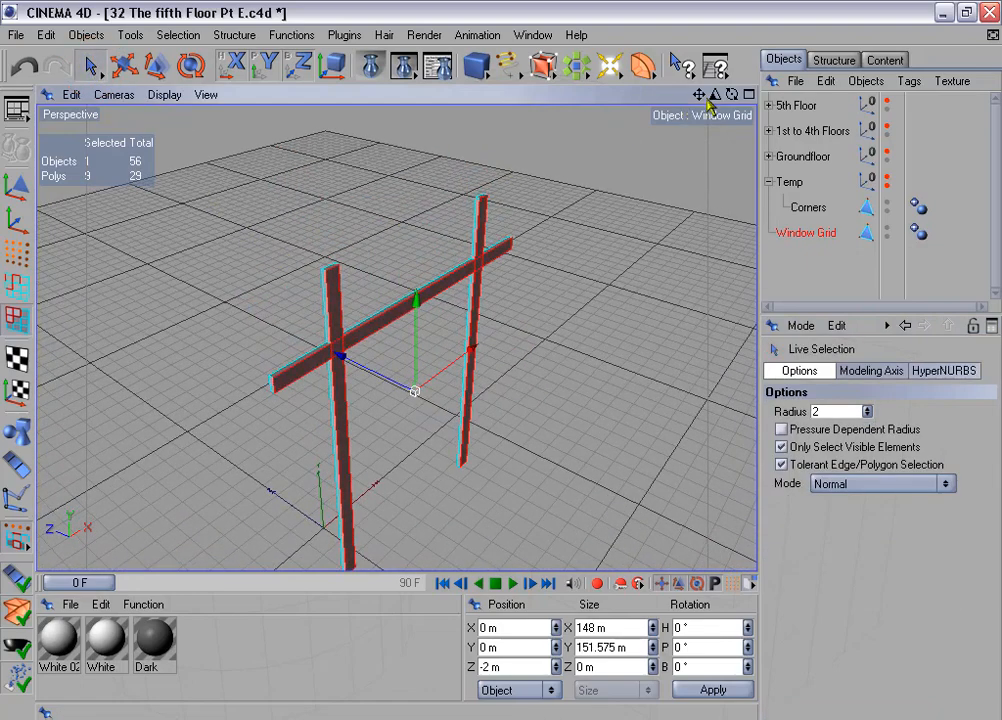
pyautogui.moveTo(715, 95); pyautogui.dragTo(770, 95)
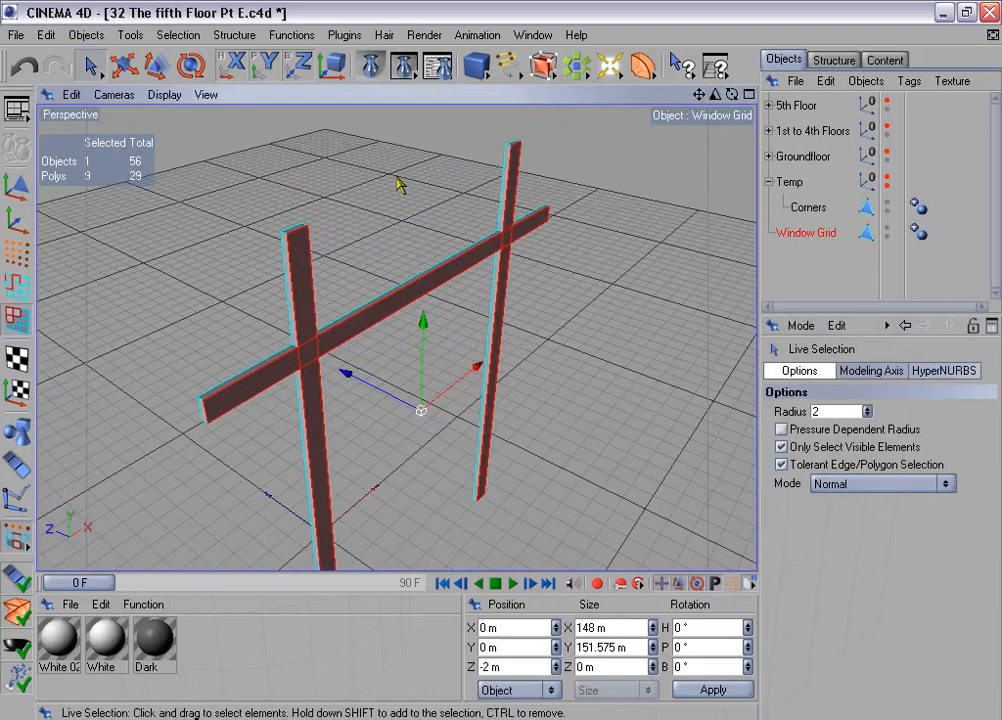
pyautogui.click(285, 219)
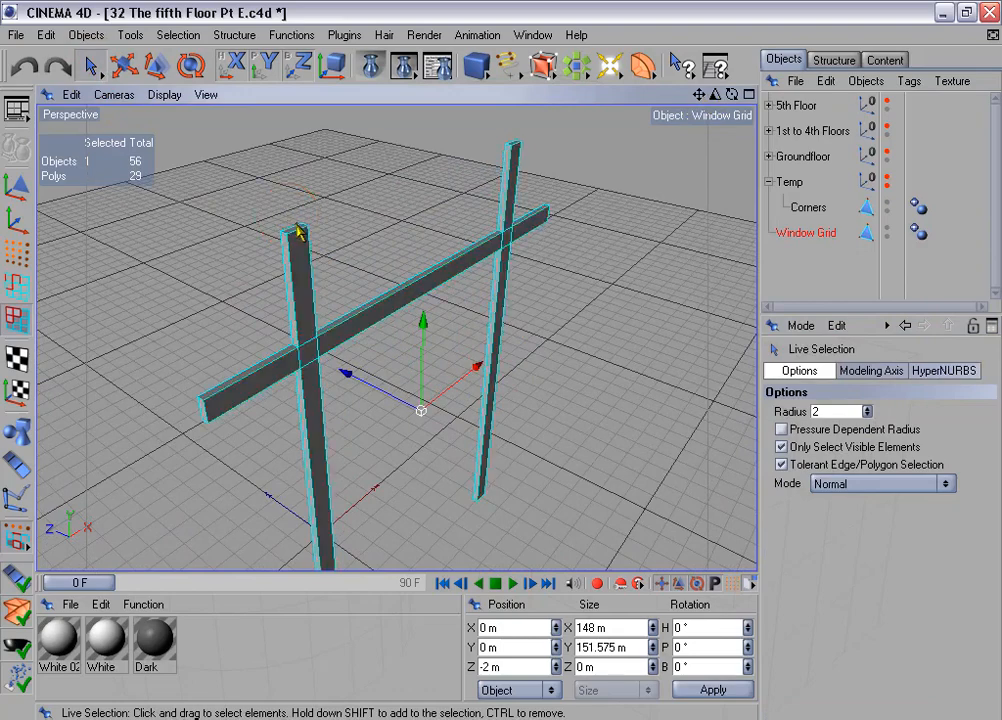
pyautogui.click(296, 230)
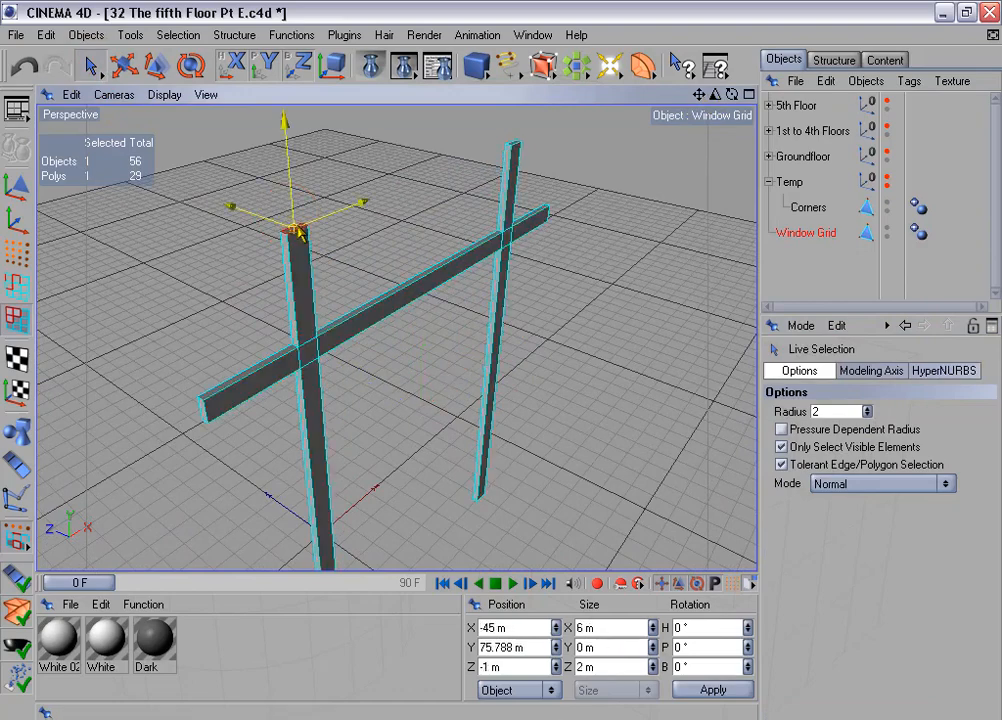
pyautogui.keyDown('shift'); pyautogui.click(517, 145); pyautogui.keyUp('shift')
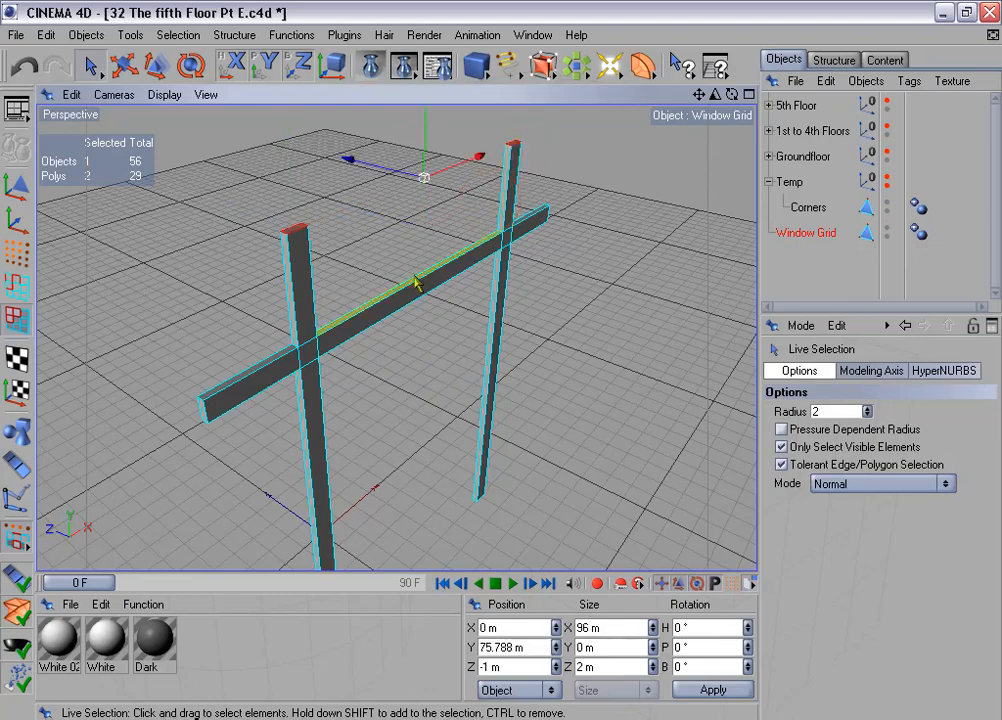
pyautogui.keyDown('shift'); pyautogui.click(202, 409); pyautogui.keyUp('shift')
pyautogui.keyDown('alt'); pyautogui.moveTo(290, 212); pyautogui.dragTo(60, 150); pyautogui.keyUp('alt')
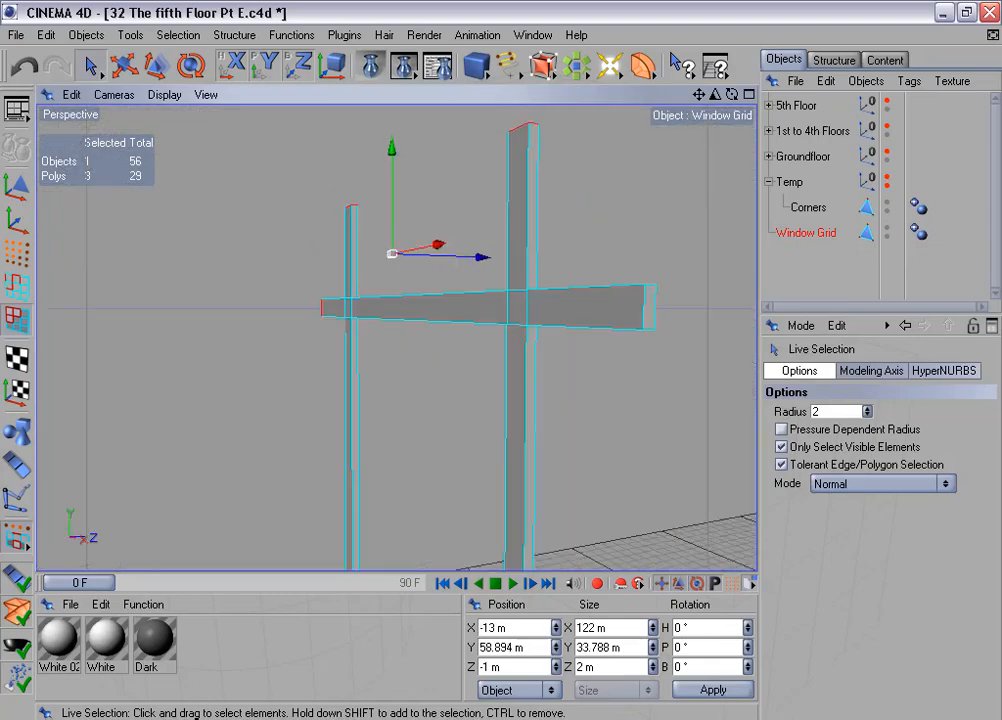
pyautogui.keyDown('shift'); pyautogui.click(653, 314); pyautogui.keyUp('shift')
pyautogui.scroll(-3, 350, 270)
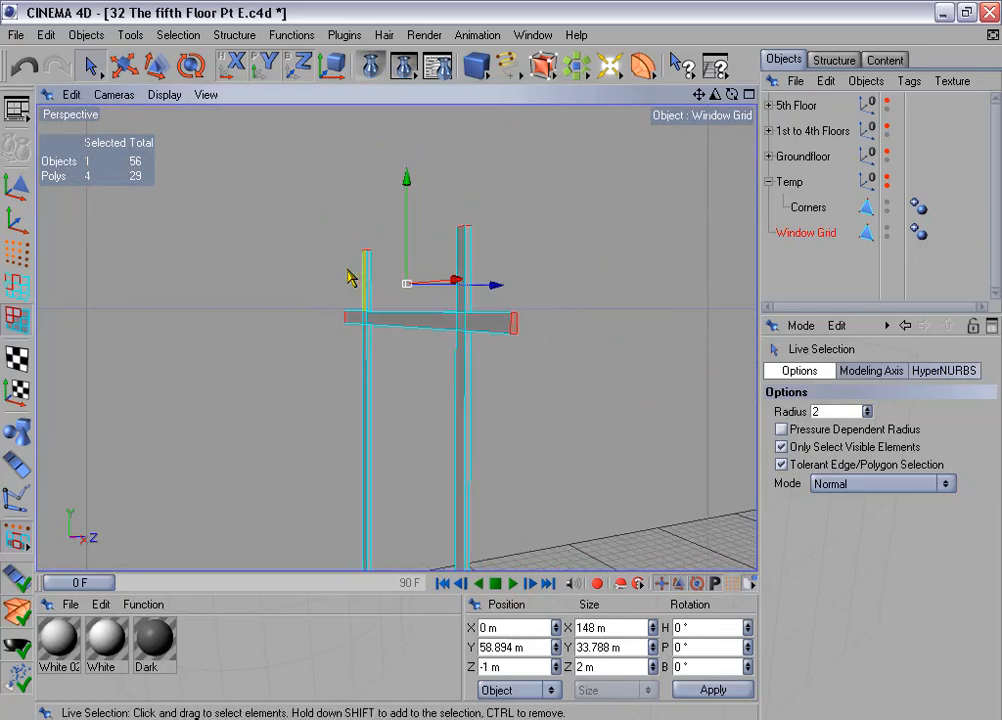
pyautogui.keyDown('alt'); pyautogui.moveTo(497, 371); pyautogui.dragTo(570, 285); pyautogui.keyUp('alt')
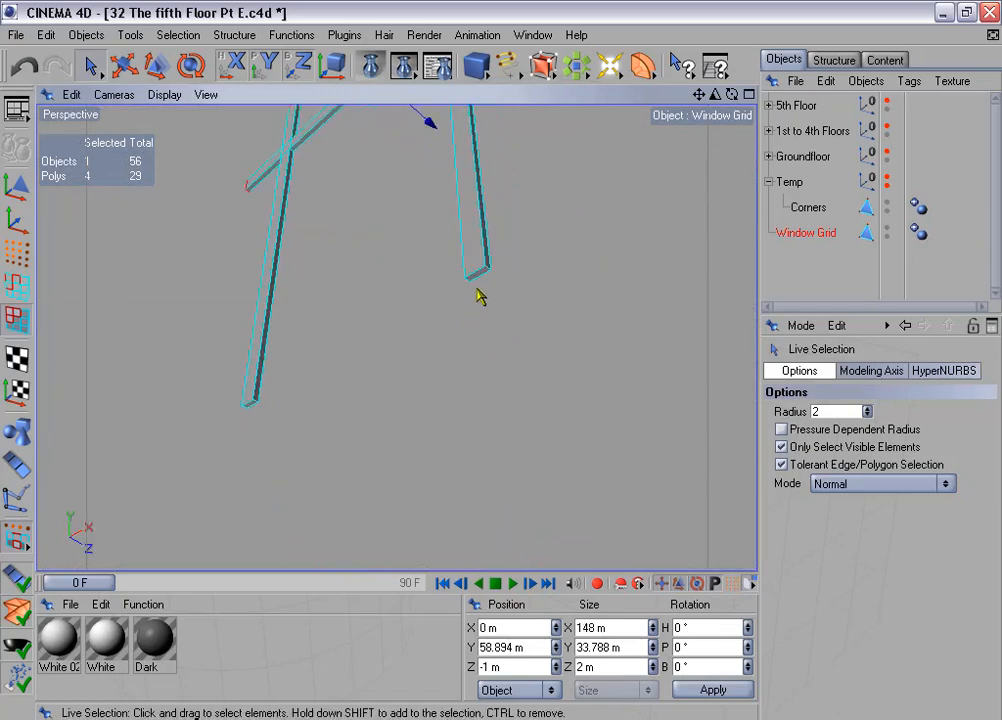
pyautogui.keyDown('shift'); pyautogui.click(479, 276); pyautogui.keyUp('shift')
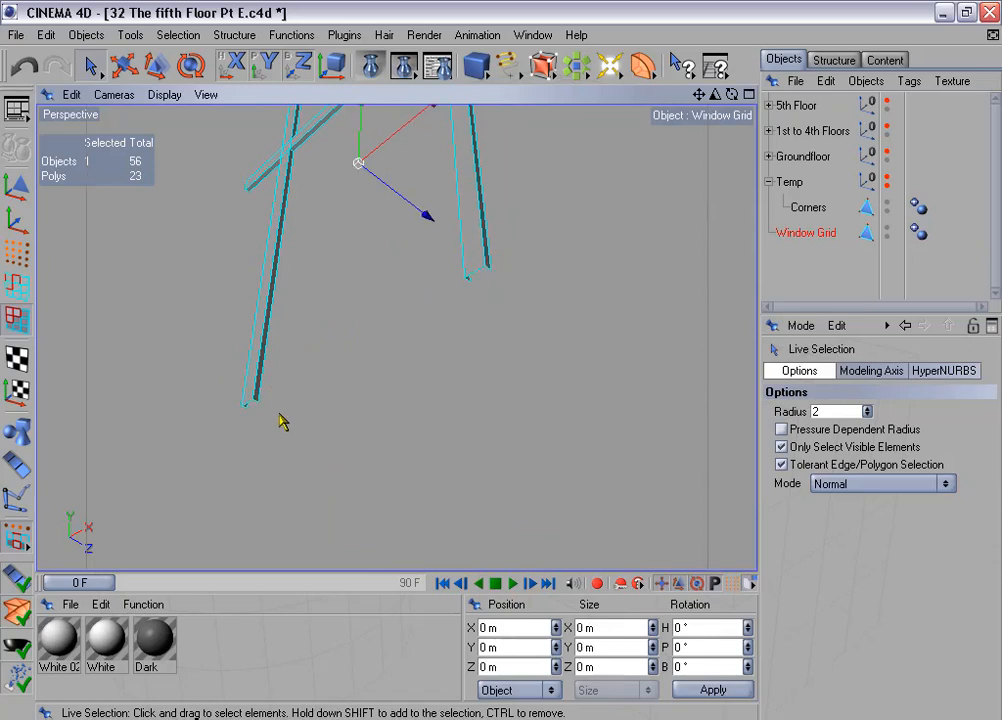
# Loop-select the long front edges of all the Window Grid bars with Stop at Boundary Edges enabled.
pyautogui.click(18, 286)
pyautogui.middleClick(416, 398)
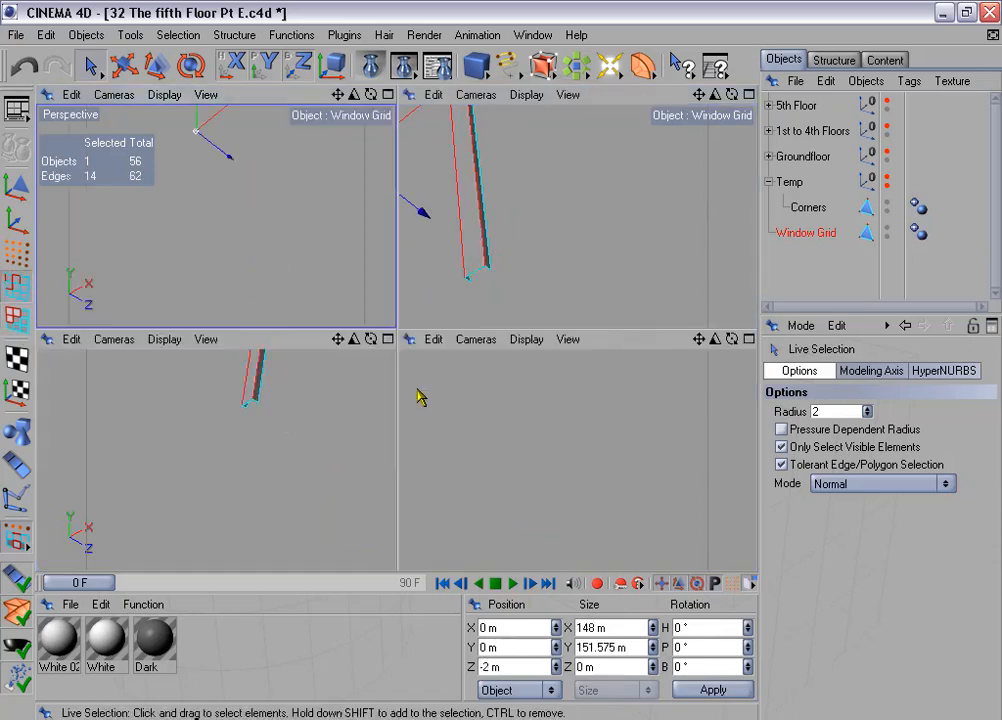
pyautogui.middleClick(501, 468)
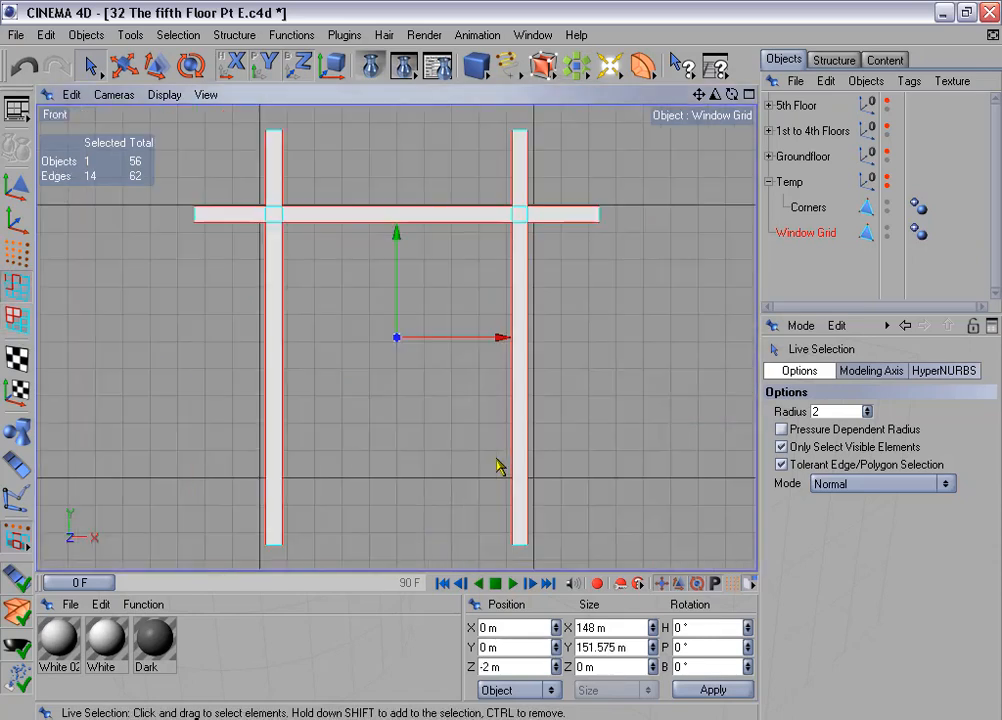
pyautogui.click(178, 37)
pyautogui.click(246, 161)
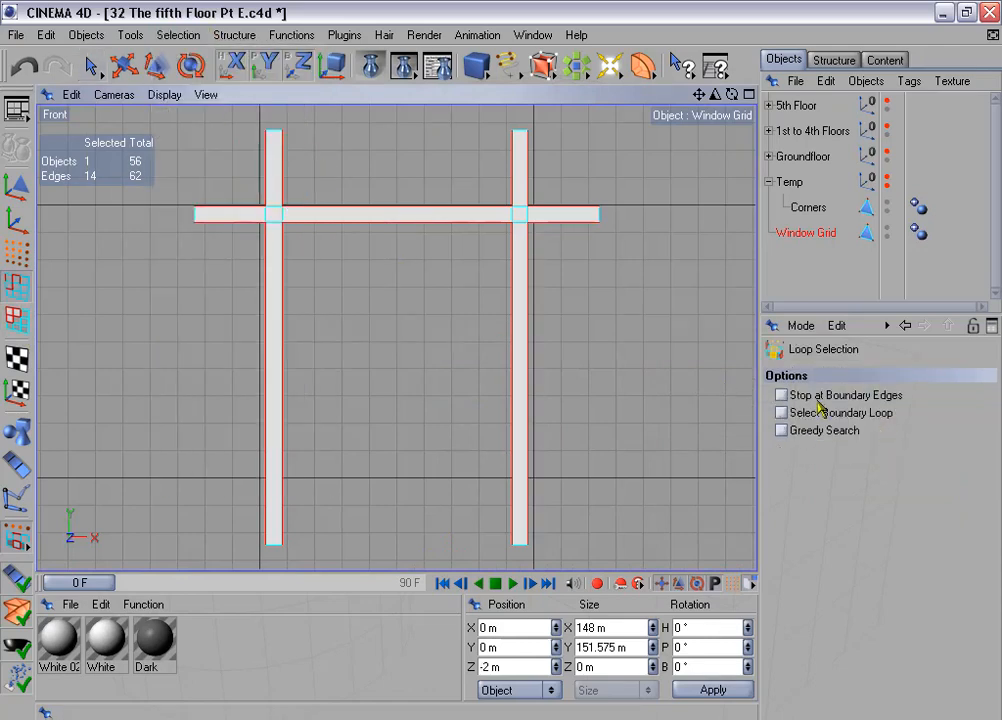
pyautogui.click(260, 215)
pyautogui.keyDown('shift'); pyautogui.click(378, 216); pyautogui.keyUp('shift')
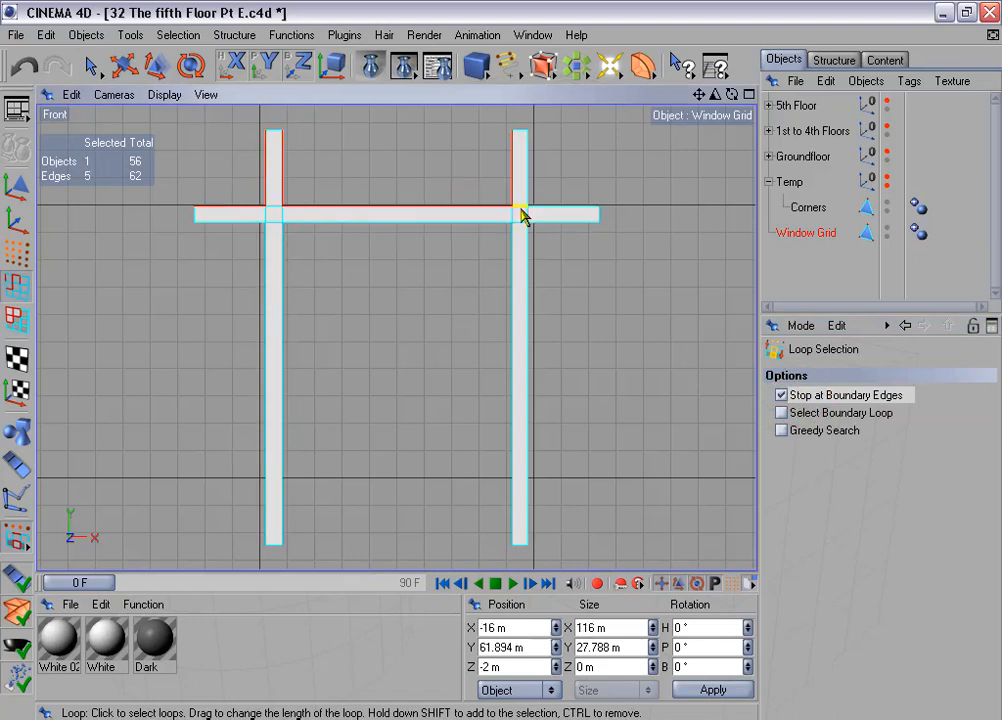
pyautogui.keyDown('shift'); pyautogui.click(542, 228); pyautogui.keyUp('shift')
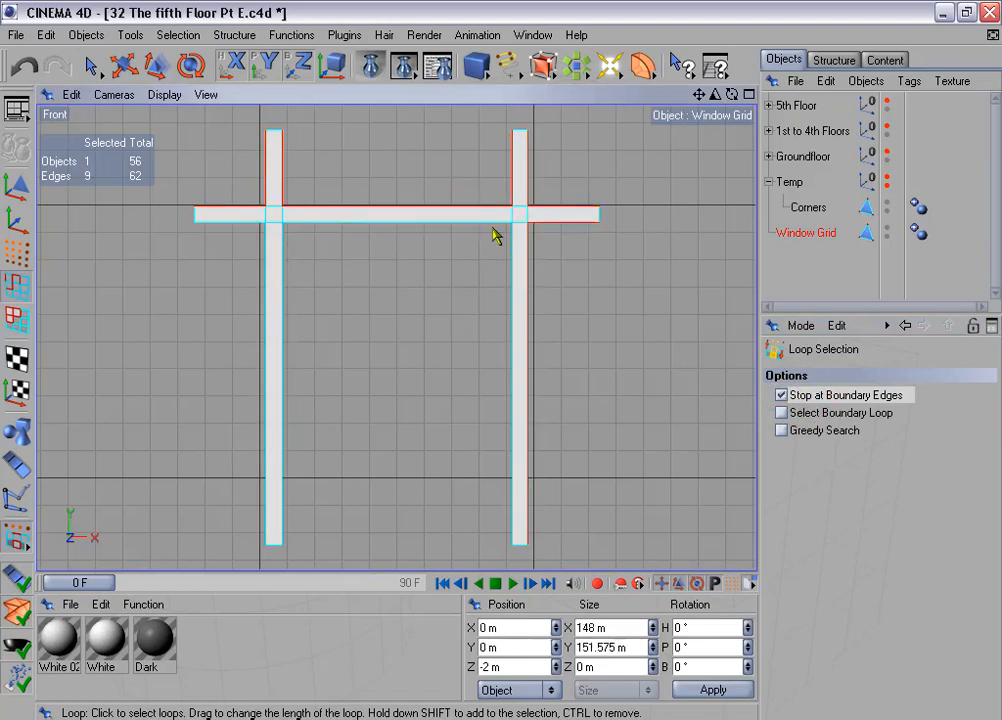
pyautogui.keyDown('shift'); pyautogui.click(463, 219); pyautogui.keyUp('shift')
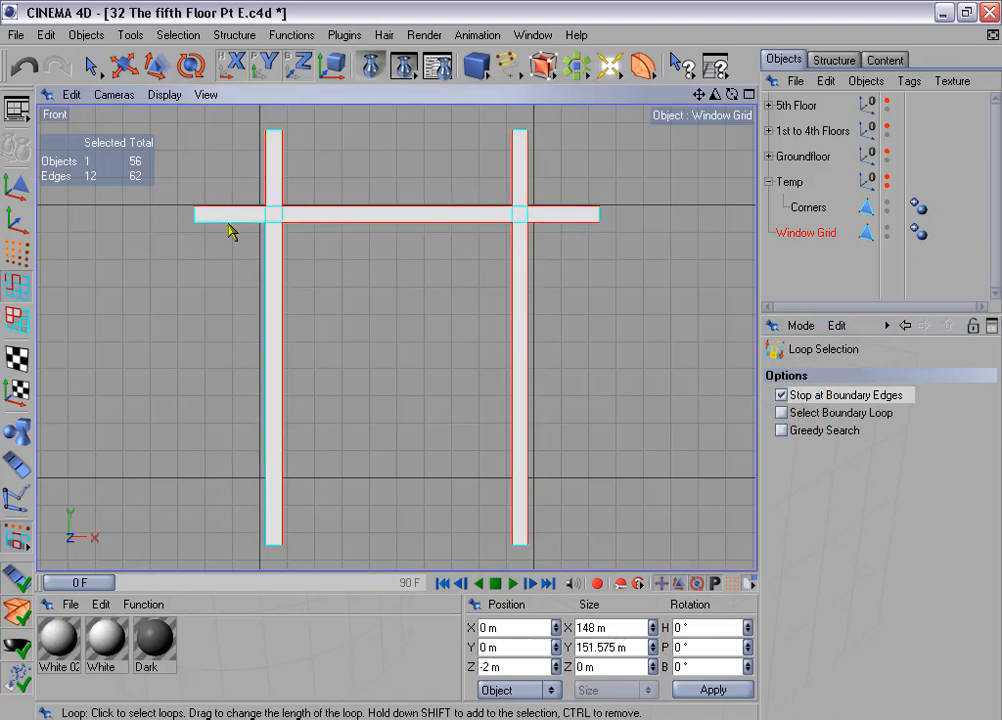
pyautogui.keyDown('shift'); pyautogui.click(225, 228); pyautogui.keyUp('shift')
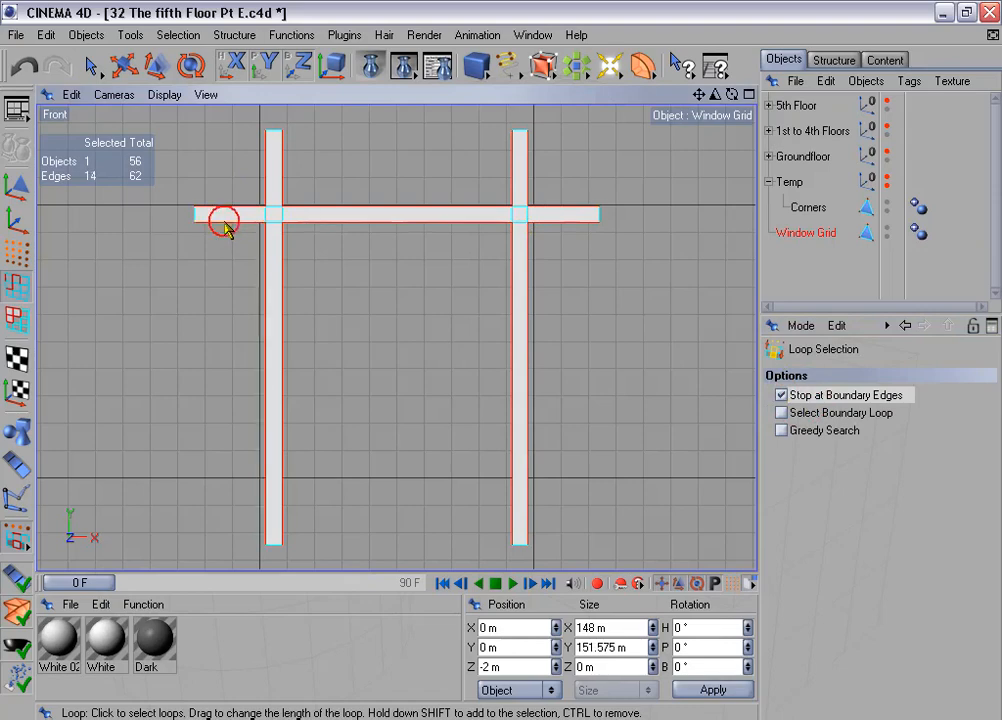
# Add the short horizontal edges and the depth edges at the corners of both bar crossings to the edge selection.
pyautogui.click(90, 66)
pyautogui.scroll(2, 216, 220)
pyautogui.scroll(1, 216, 215)
pyautogui.keyDown('alt'); pyautogui.moveTo(261, 210); pyautogui.dragTo(277, 264, button='middle'); pyautogui.keyUp('alt')
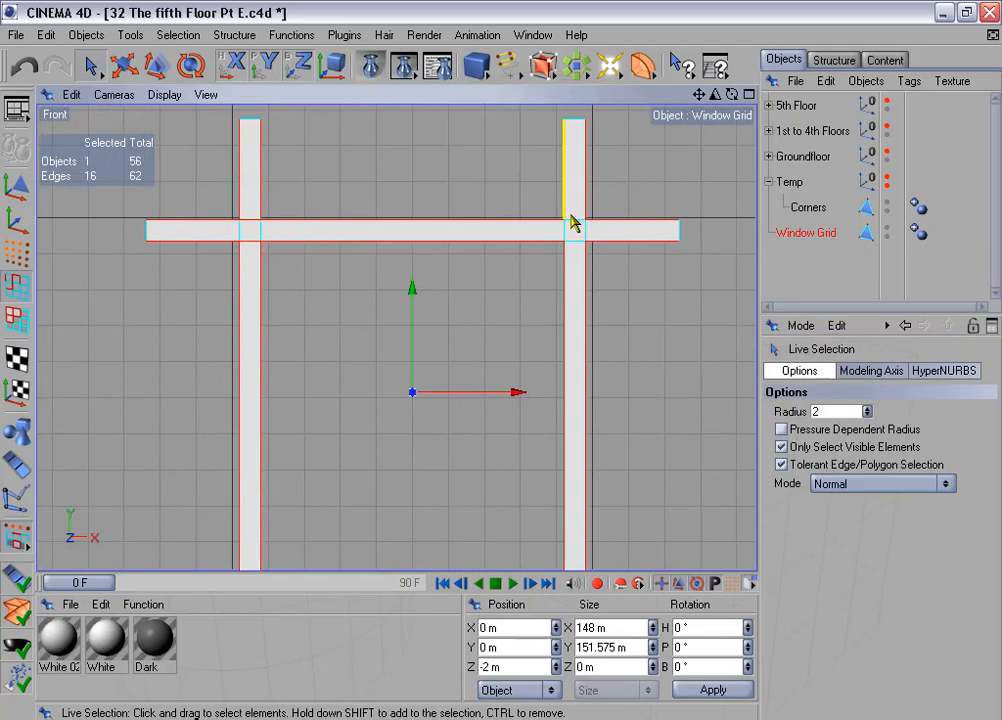
pyautogui.keyDown('shift'); pyautogui.click(573, 246); pyautogui.keyUp('shift')
pyautogui.scroll(1, 511, 278)
pyautogui.scroll(2, 511, 278)
pyautogui.keyDown('alt'); pyautogui.moveTo(381, 222); pyautogui.dragTo(397, 285, button='middle'); pyautogui.keyUp('alt')
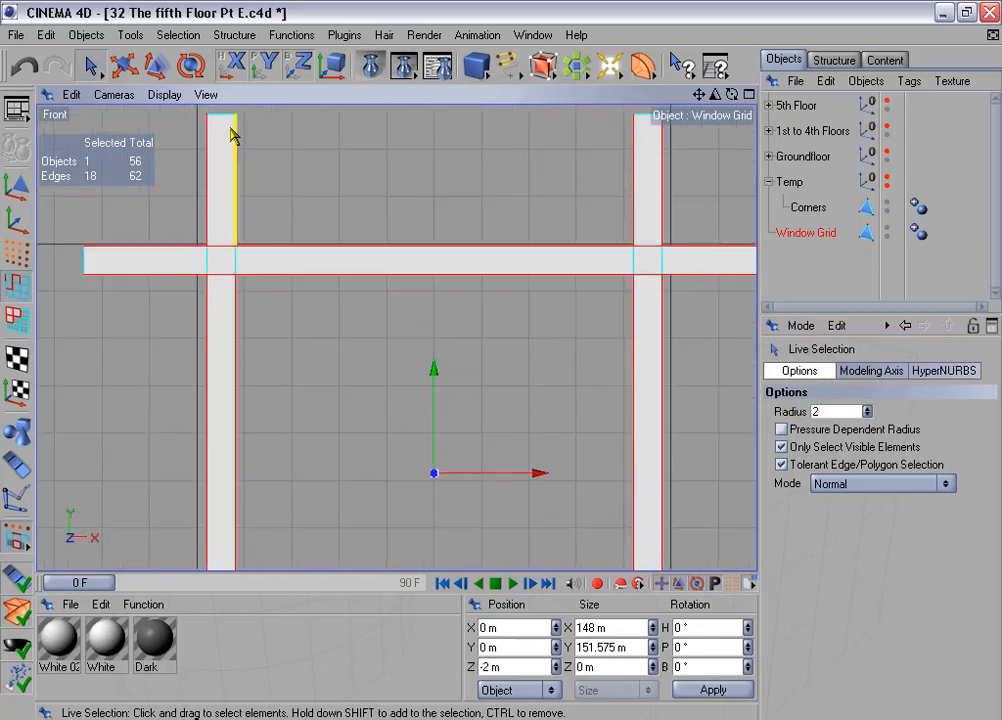
pyautogui.moveTo(91, 66); pyautogui.dragTo(139, 77)
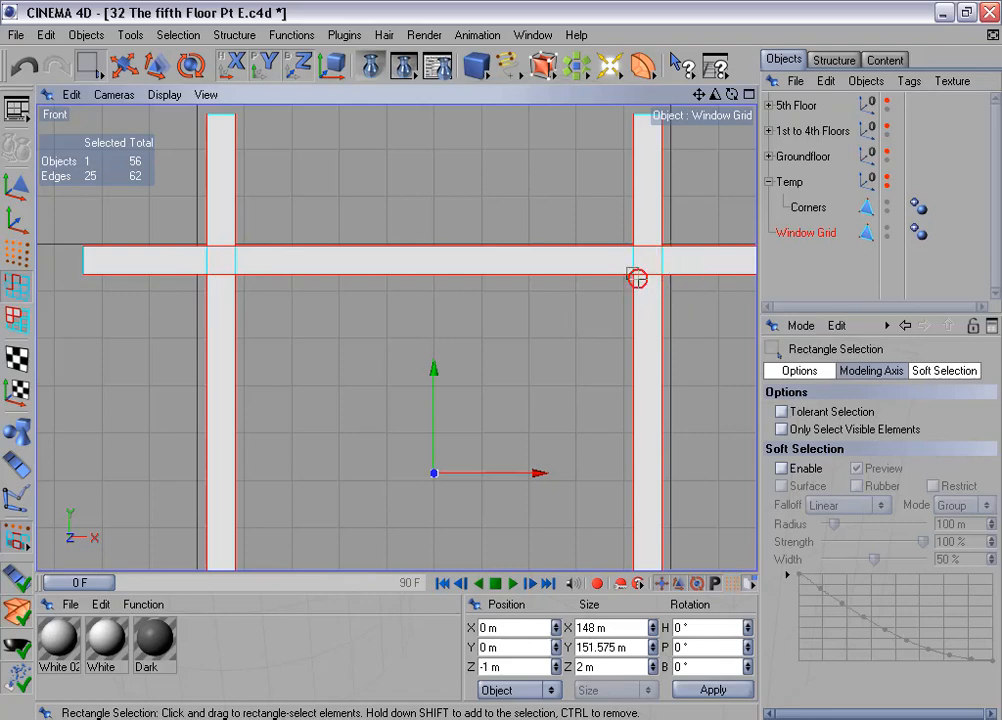
# Store the selected edges of Window Grid as a selection tag named "Edges for beveling".
pyautogui.middleClick(631, 290)
pyautogui.middleClick(360, 258)
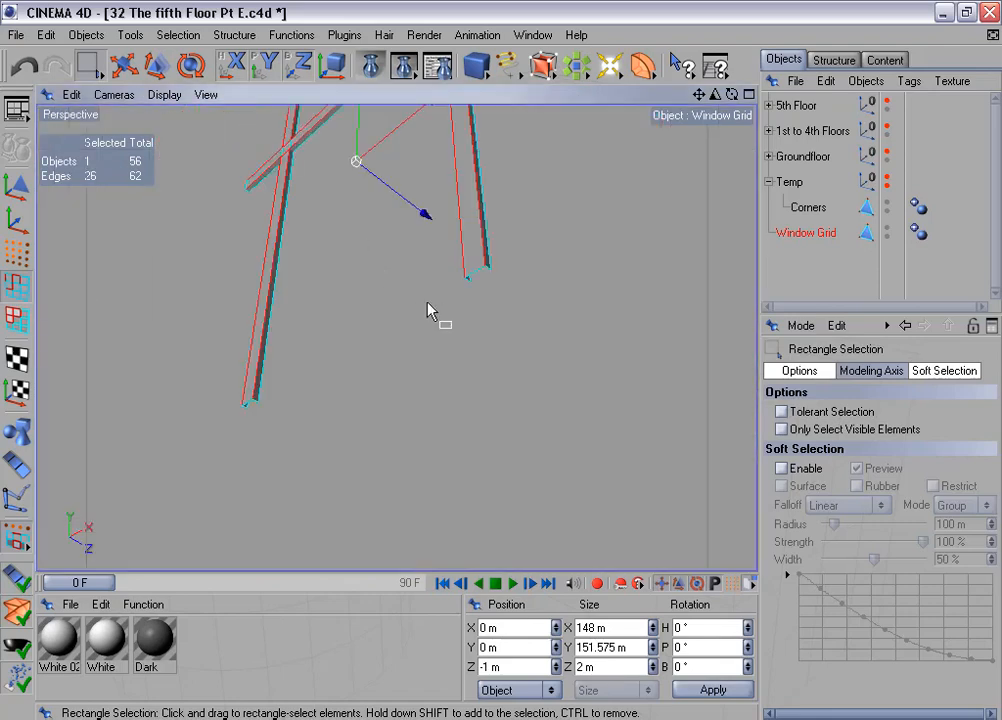
pyautogui.keyDown('alt'); pyautogui.moveTo(427, 305); pyautogui.dragTo(450, 522, button='middle'); pyautogui.keyUp('alt')
pyautogui.keyDown('alt'); pyautogui.moveTo(465, 262); pyautogui.dragTo(668, 352); pyautogui.keyUp('alt')
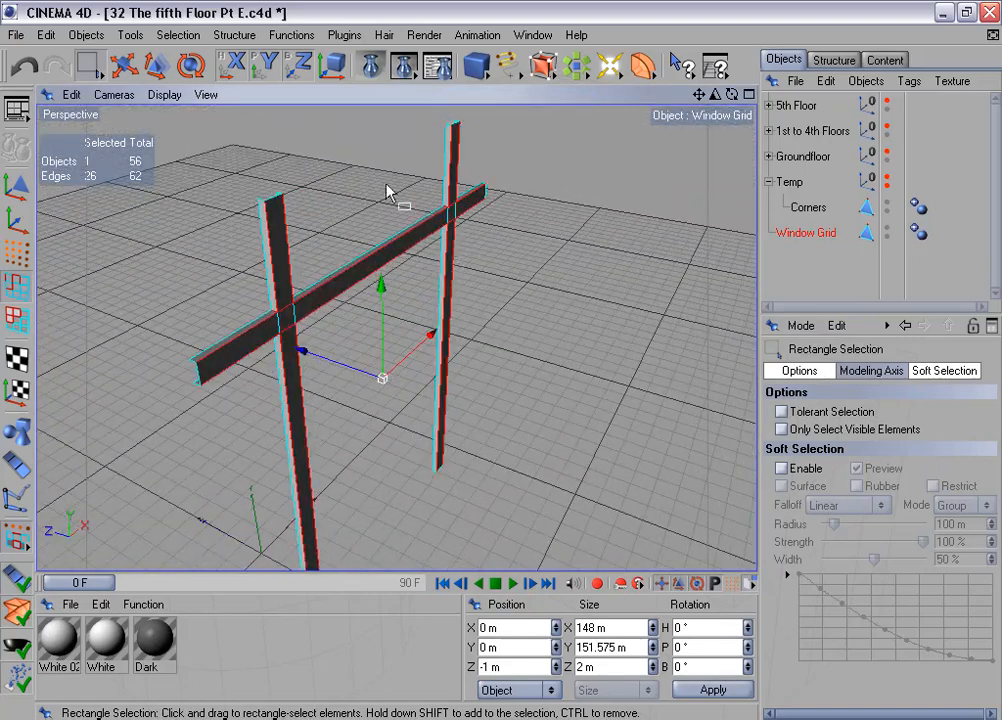
pyautogui.click(178, 35)
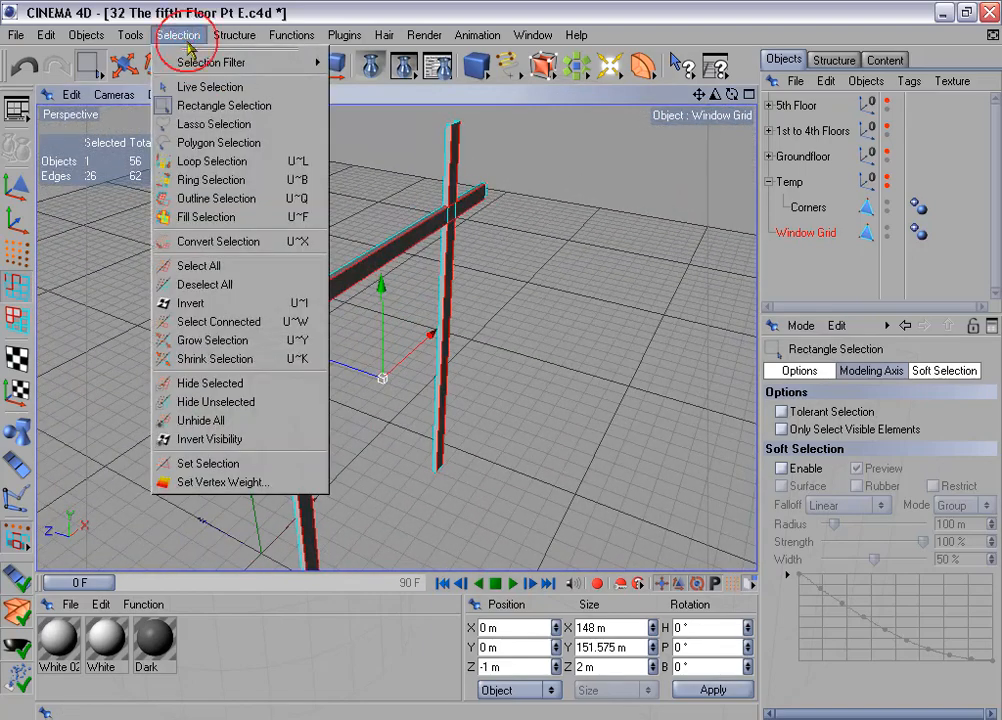
pyautogui.click(287, 464)
pyautogui.moveTo(832, 395); pyautogui.dragTo(897, 407)
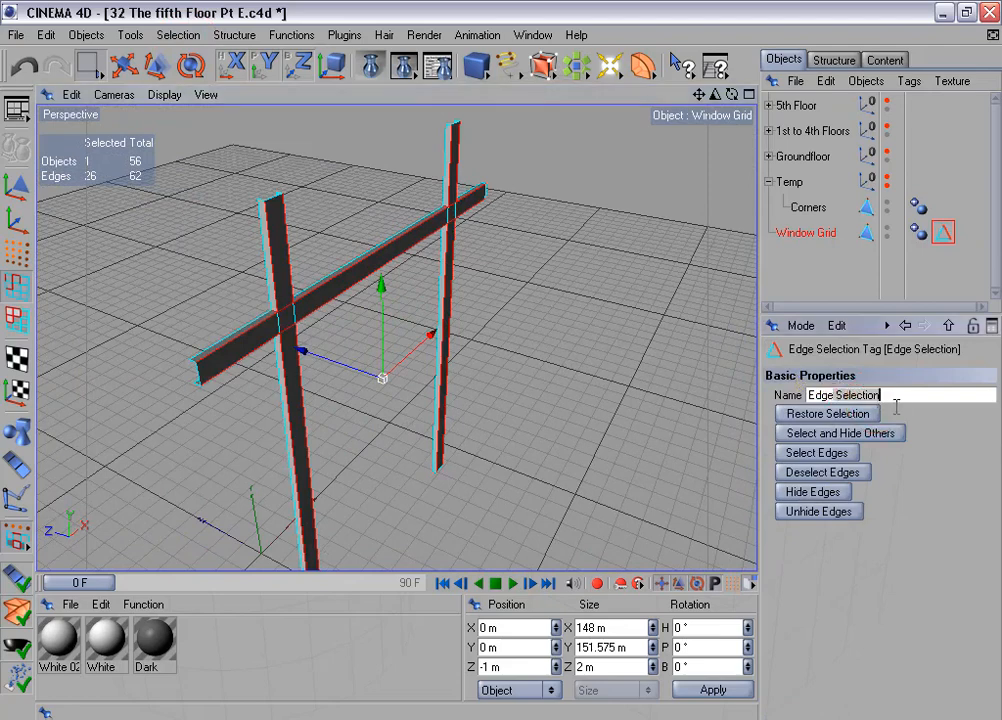
pyautogui.write('s for bev')
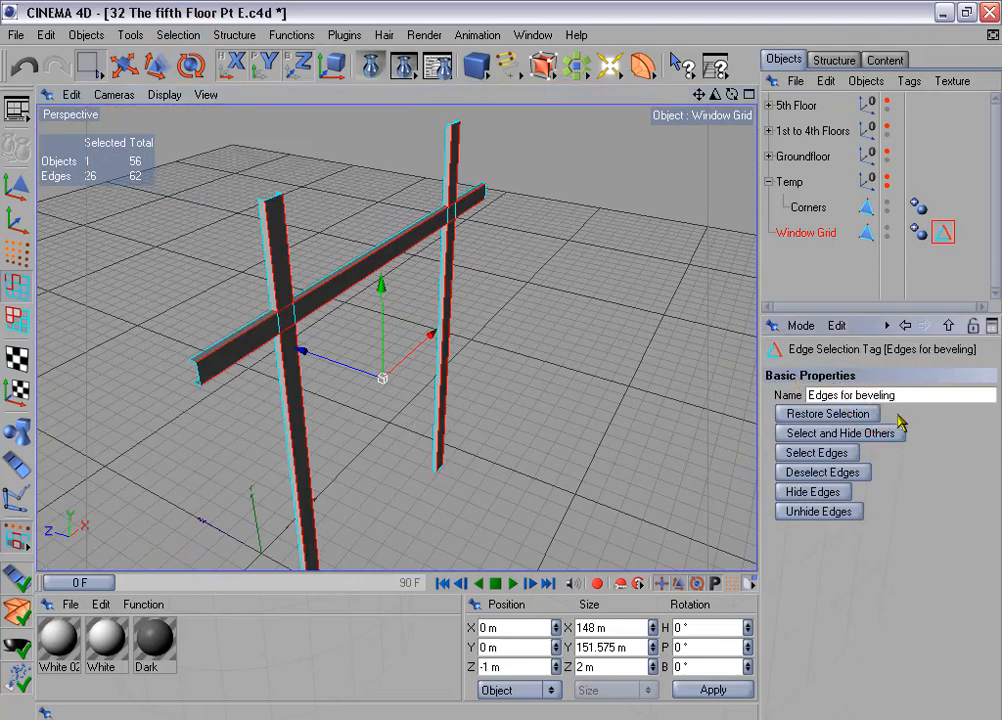
# Show the 5th Floor object again and display its whole arched window with Window Grid in the front view.
pyautogui.click(887, 103)
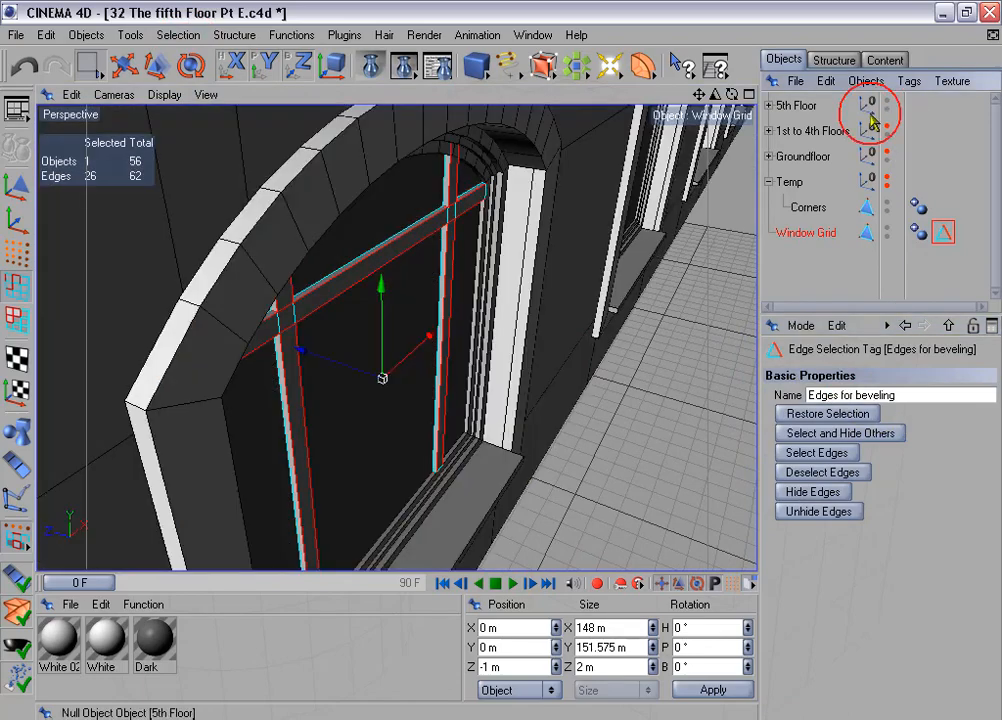
pyautogui.middleClick(593, 313)
pyautogui.middleClick(557, 418)
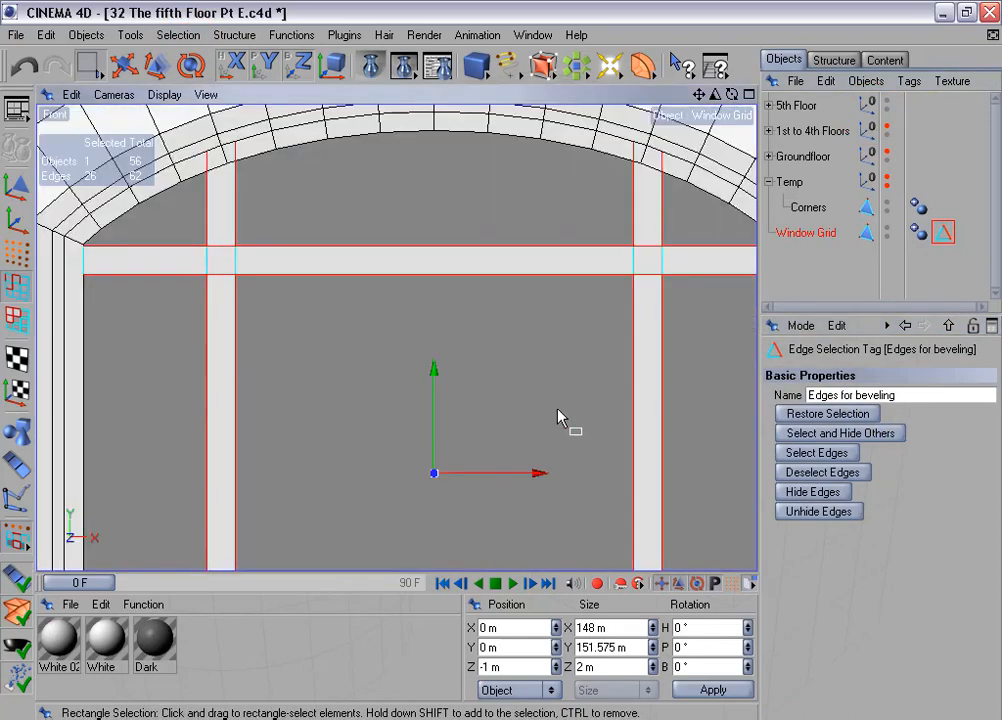
pyautogui.scroll(-5, 559, 416)
pyautogui.scroll(-3, 507, 400)
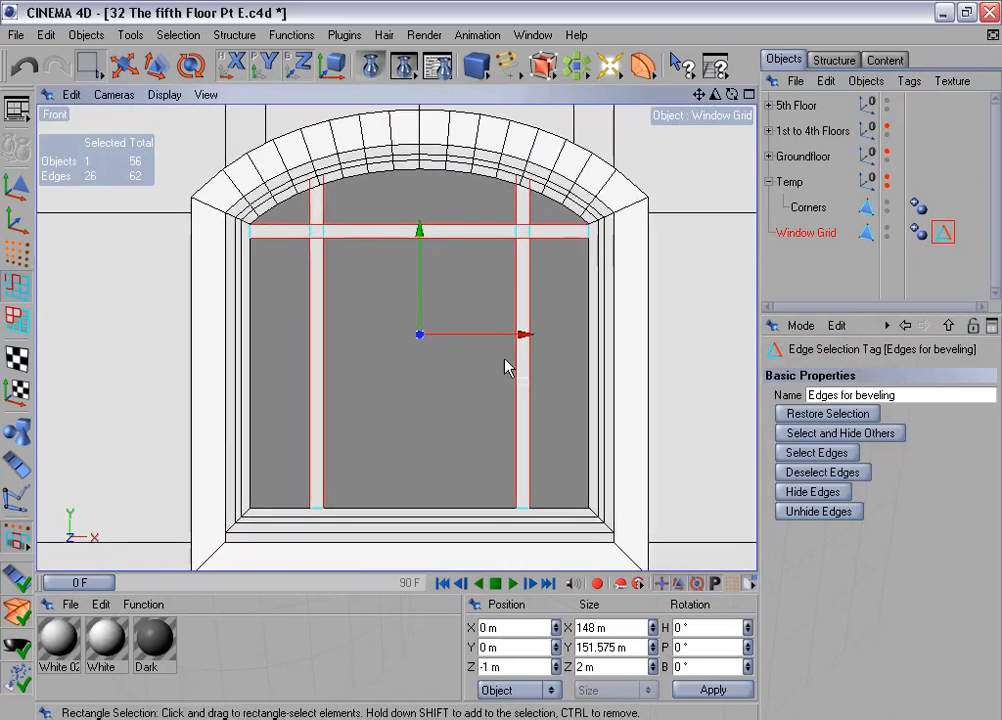
# Select the polygons of the Window Grid's horizontal bar and set their Y position to 25 m.
pyautogui.click(16, 318)
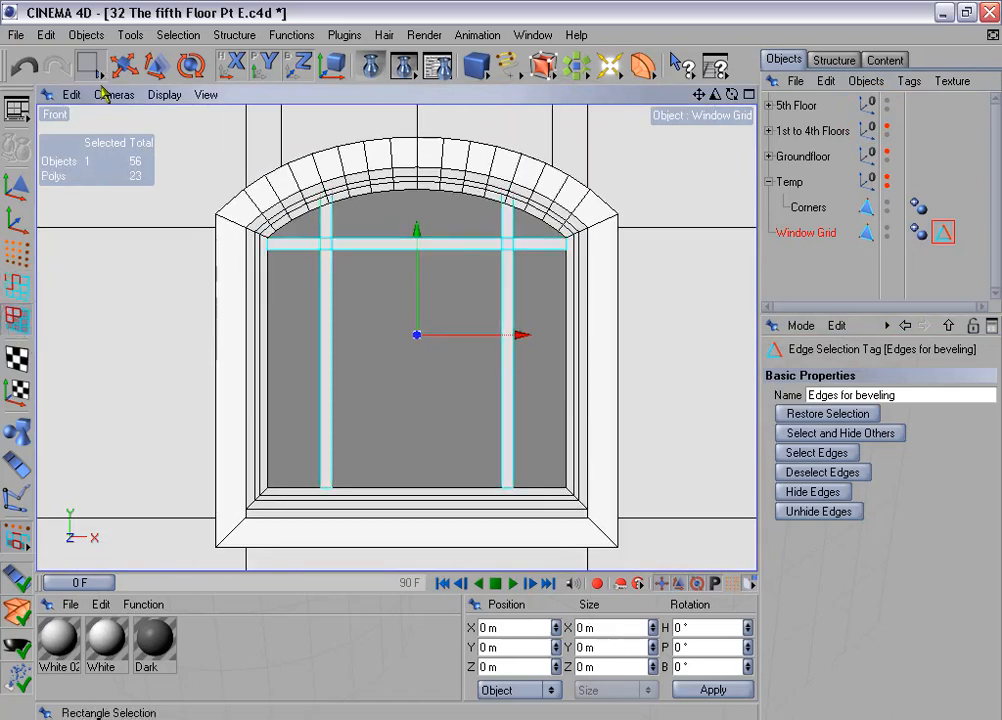
pyautogui.moveTo(195, 222); pyautogui.dragTo(452, 256)
pyautogui.click(485, 648)
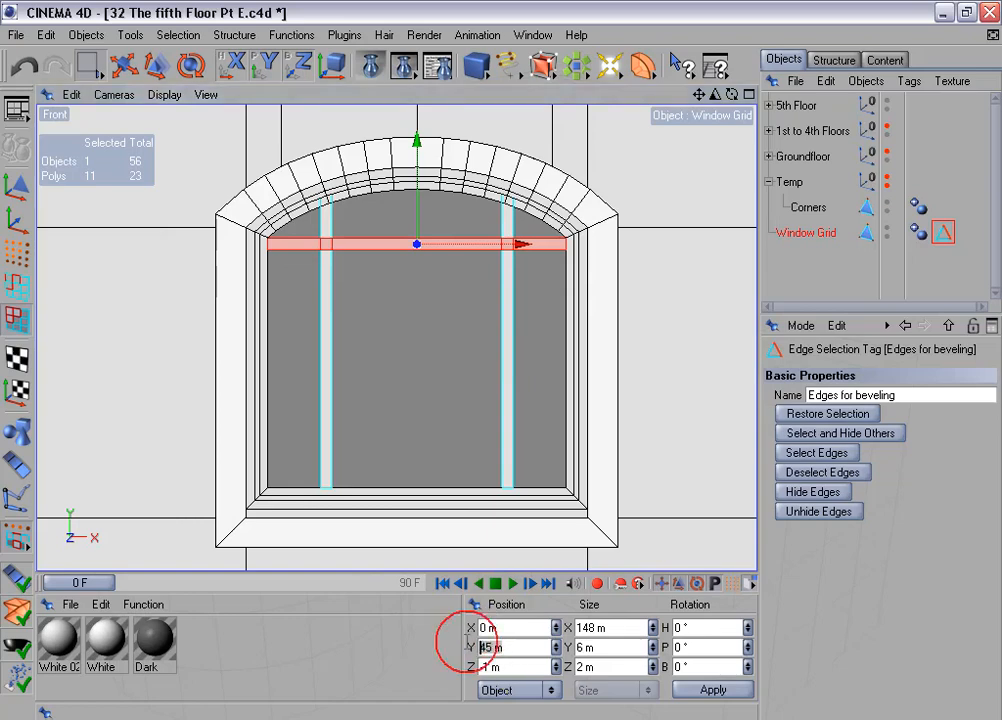
pyautogui.write('25')
pyautogui.click(742, 691)
# Lower the top points of both vertical bars to Y about 63.6 m so their outer corners meet the arch.
pyautogui.scroll(2, 443, 320)
pyautogui.scroll(2, 432, 270)
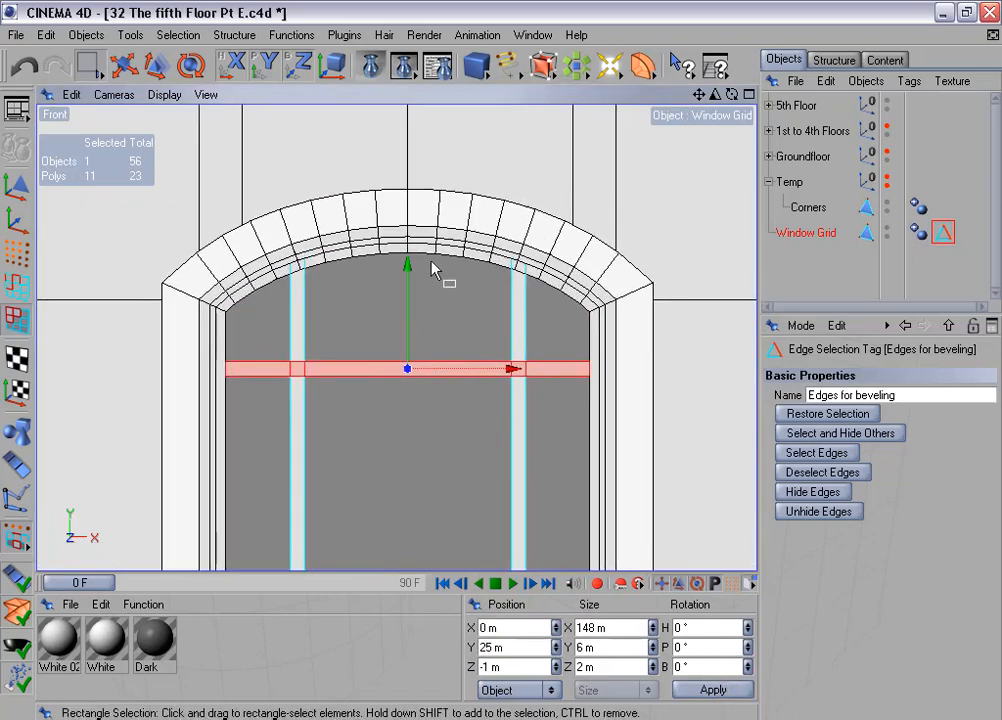
pyautogui.click(16, 252)
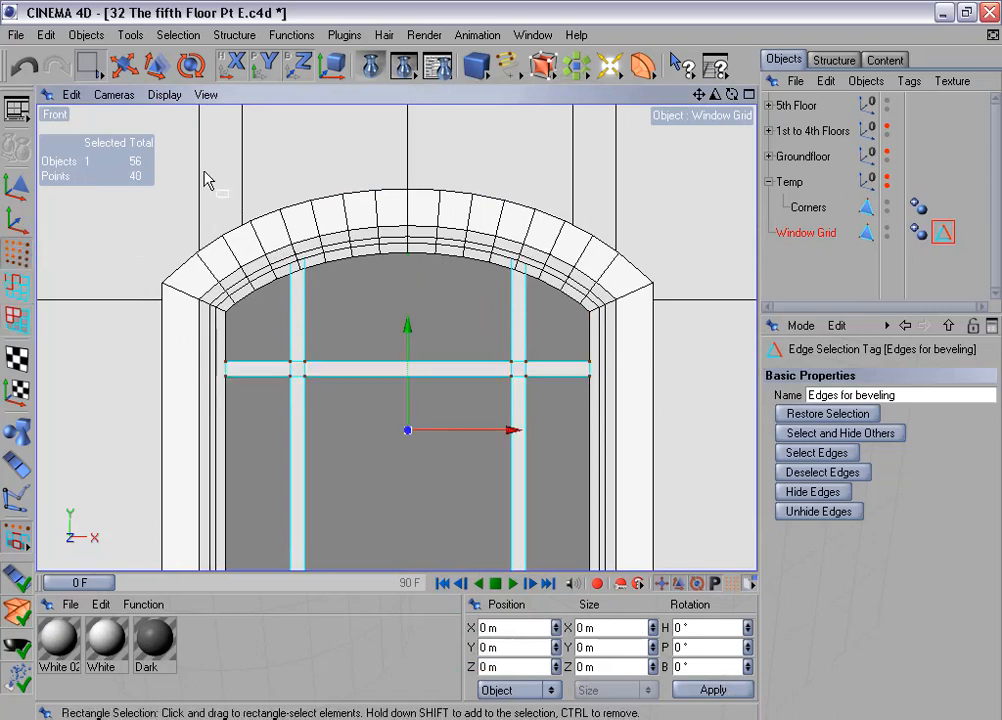
pyautogui.moveTo(340, 132); pyautogui.dragTo(474, 236)
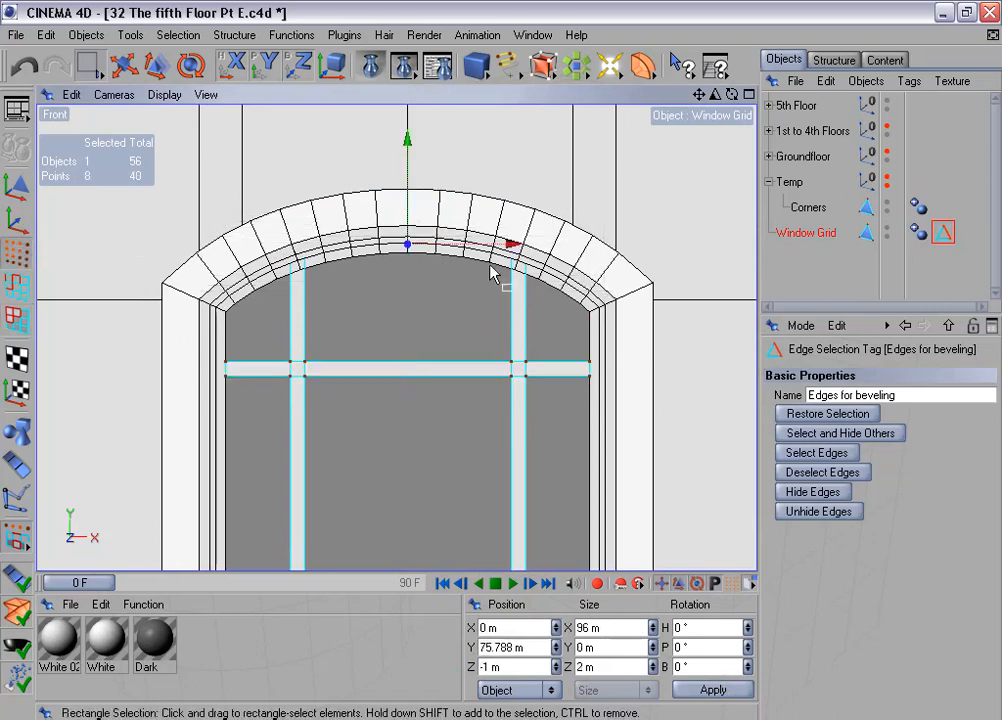
pyautogui.moveTo(410, 145); pyautogui.dragTo(410, 169)
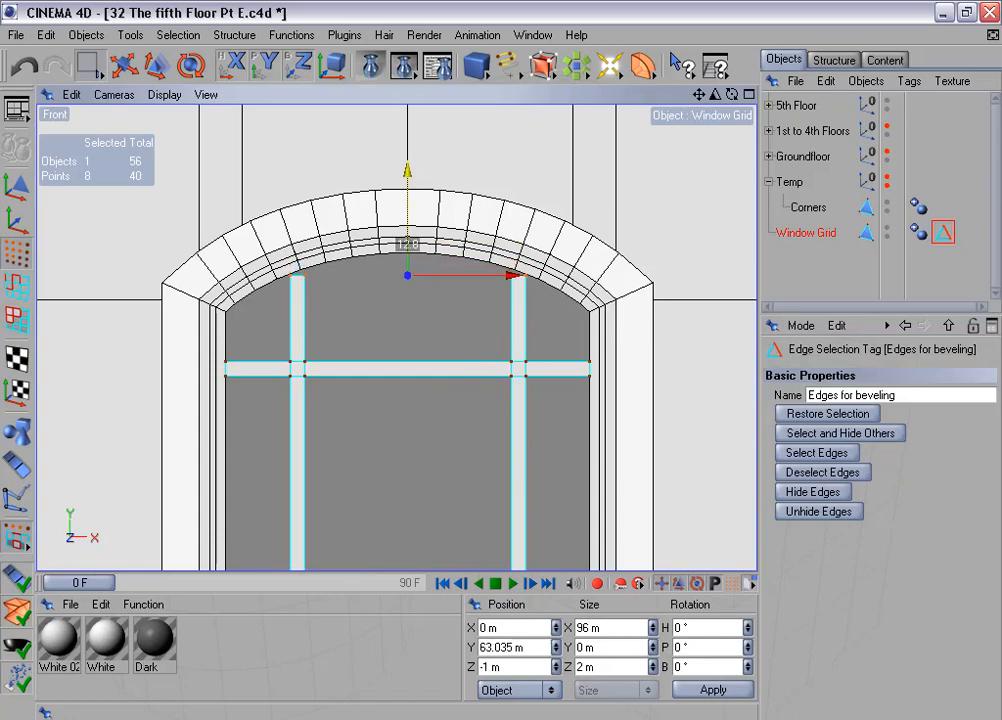
pyautogui.scroll(3, 391, 190)
pyautogui.scroll(3, 391, 190)
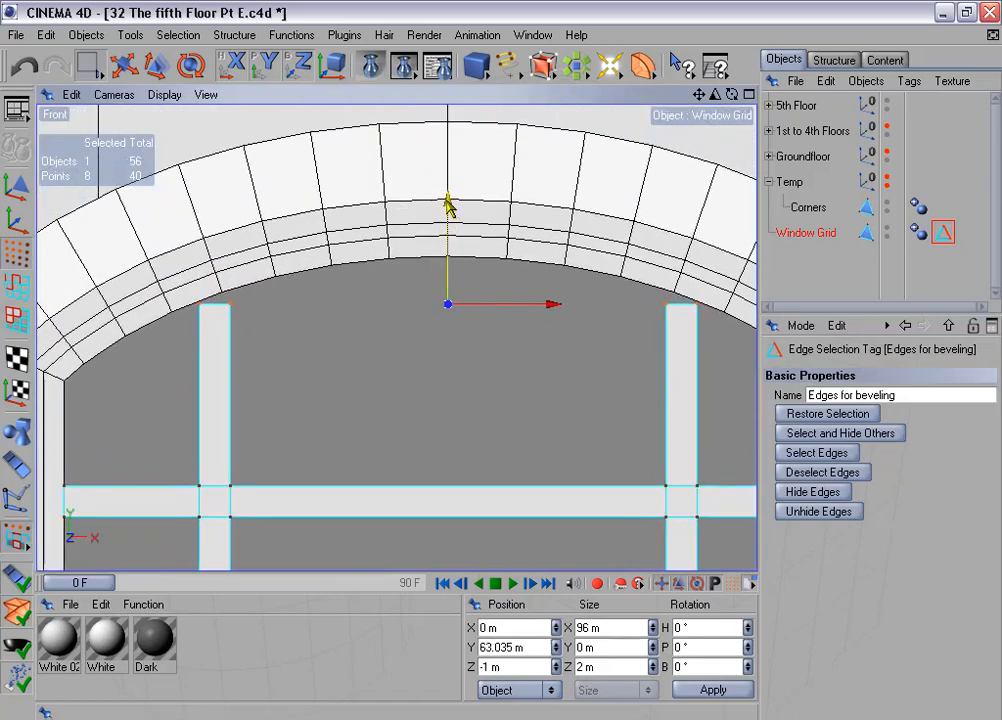
pyautogui.moveTo(448, 201); pyautogui.dragTo(448, 197)
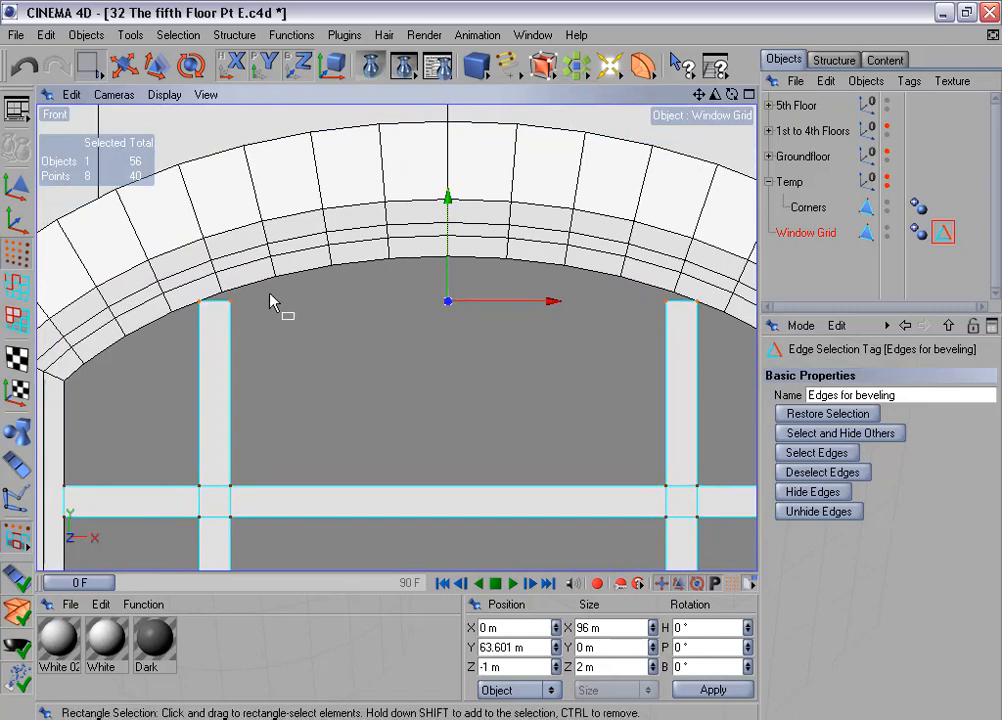
# Raise the inner top points of both vertical bars to Y about 65.7 m so the bar ends follow the arch slope.
pyautogui.moveTo(210, 288); pyautogui.dragTo(682, 335)
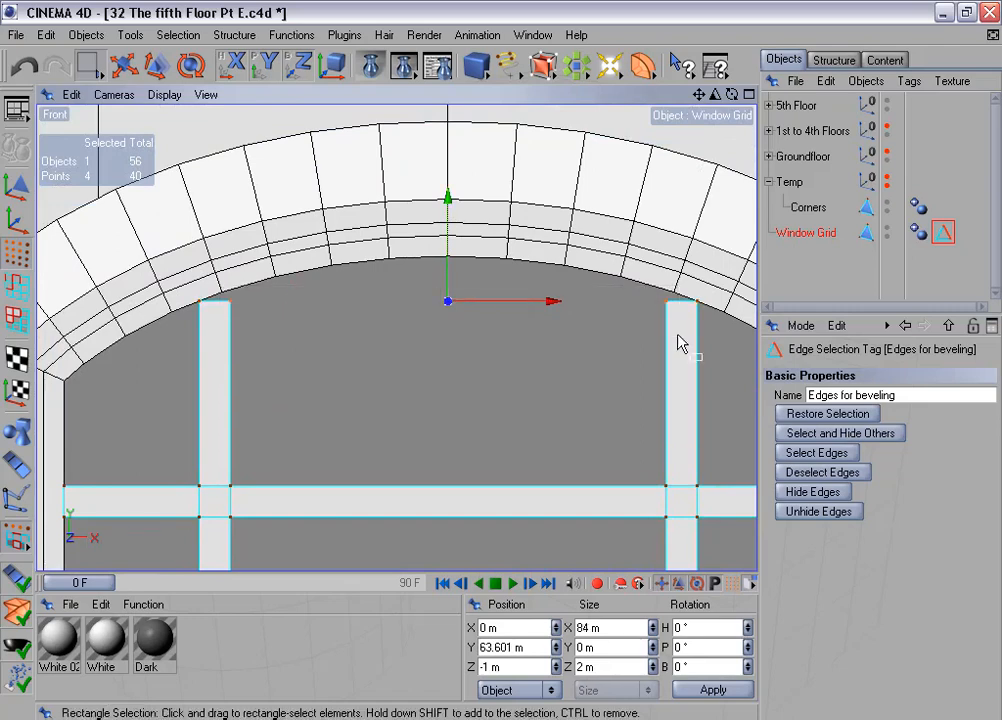
pyautogui.moveTo(448, 200); pyautogui.dragTo(448, 189)
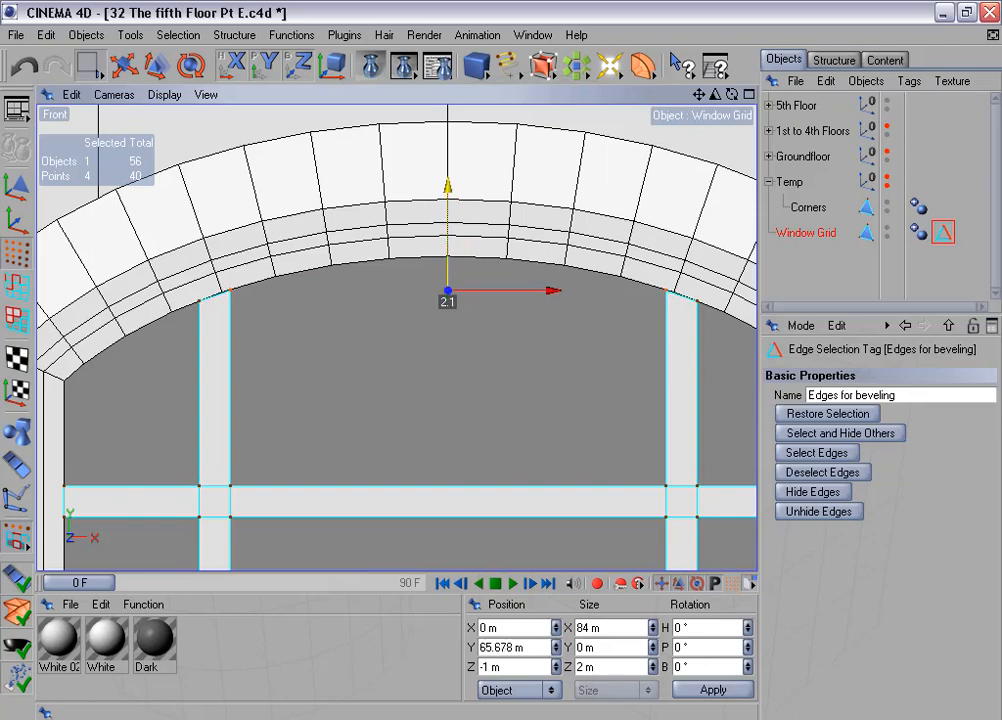
pyautogui.scroll(4, 300, 266)
pyautogui.keyDown('alt'); pyautogui.moveTo(271, 264); pyautogui.dragTo(578, 343, button='middle'); pyautogui.keyUp('alt')
pyautogui.scroll(2, 499, 455)
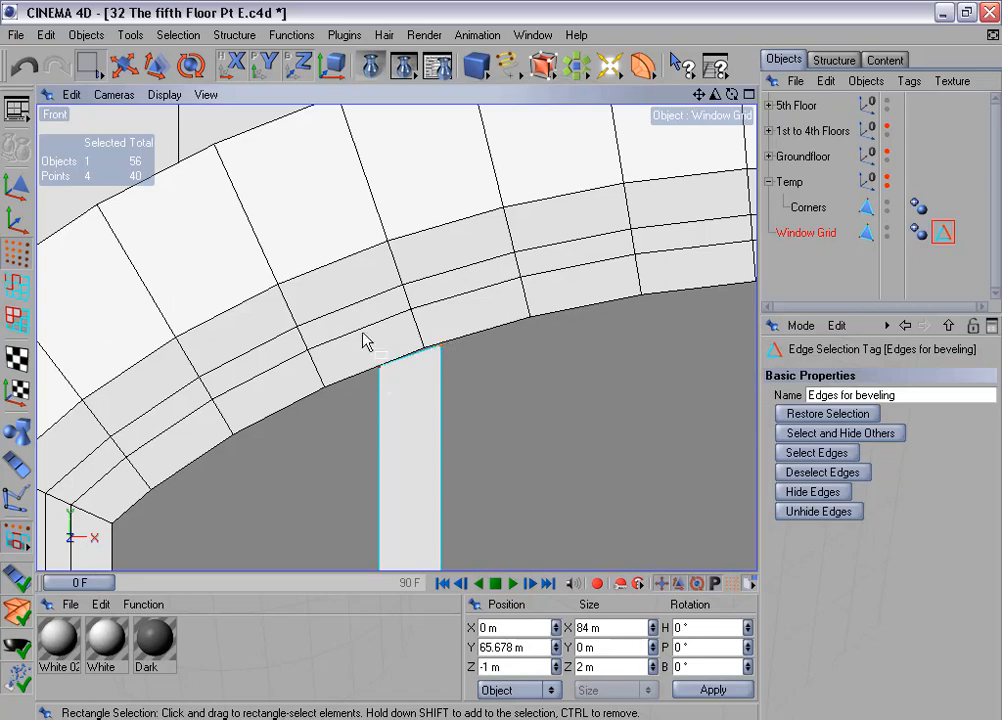
pyautogui.moveTo(351, 320); pyautogui.dragTo(476, 416)
pyautogui.scroll(5, 476, 416)
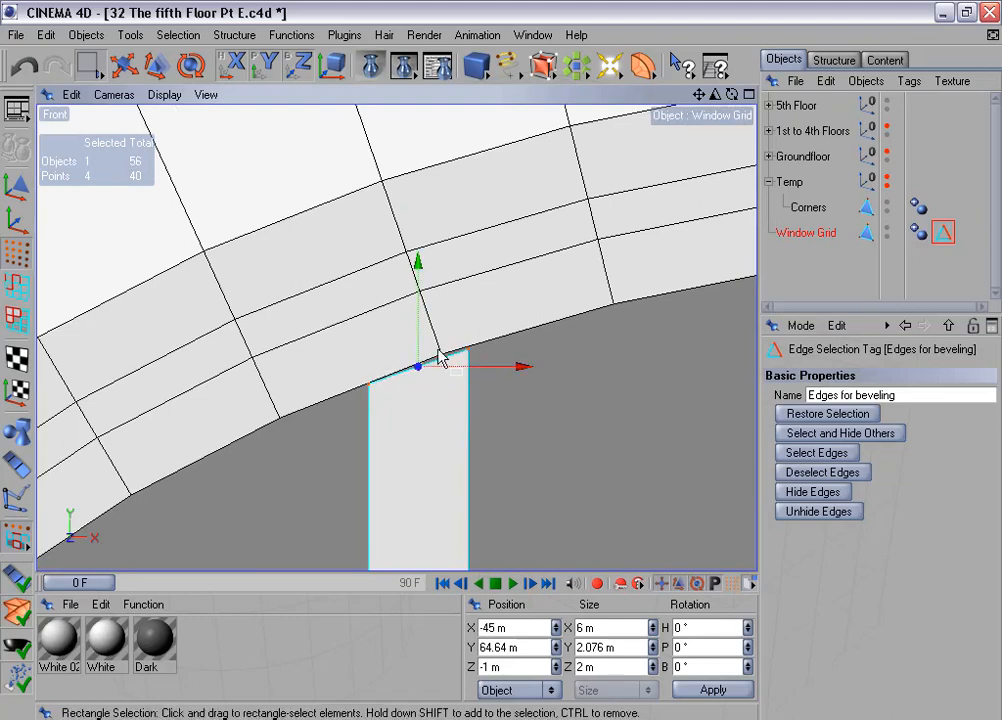
pyautogui.scroll(-3, 399, 408)
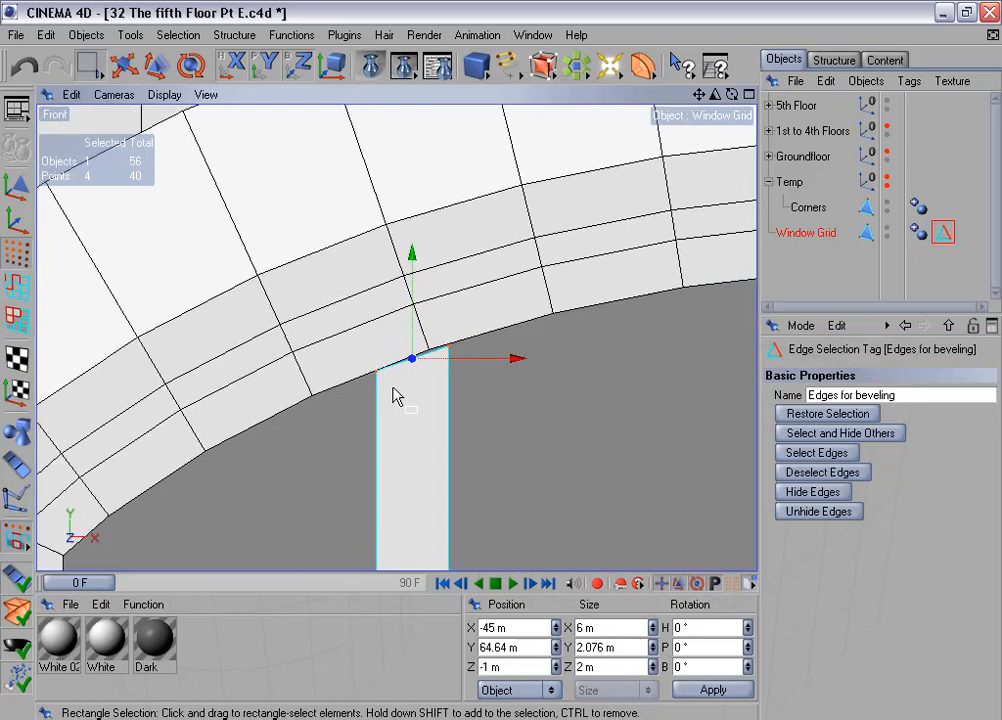
pyautogui.scroll(-1, 393, 389)
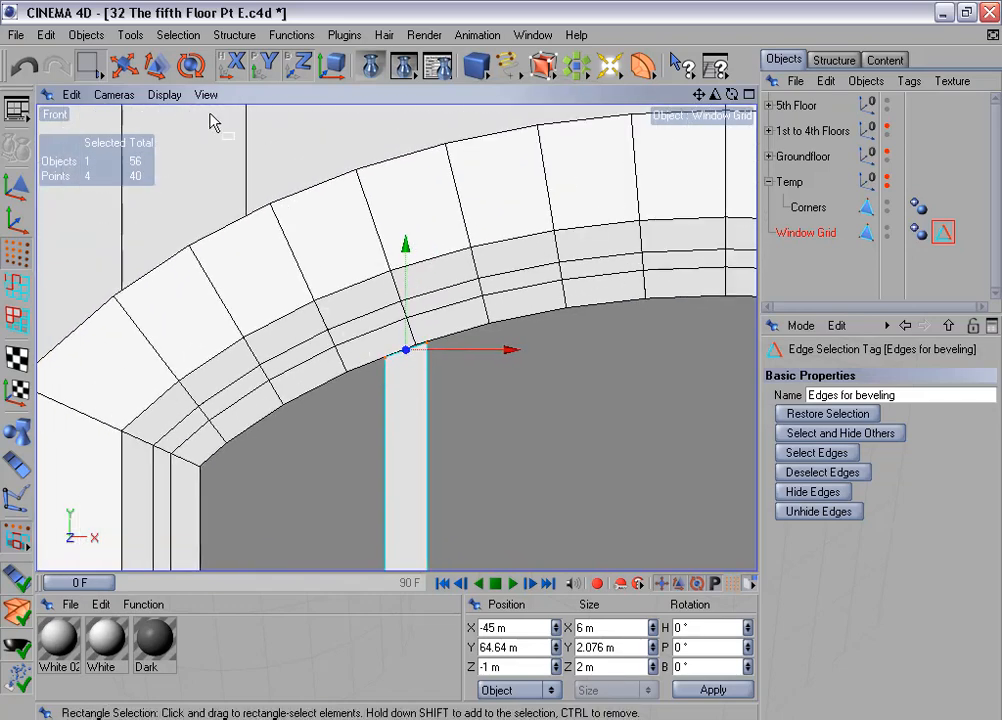
# Show the front view as Lines and cut horizontally through the sloped tops of both vertical bars with the Knife, snapping off.
pyautogui.click(166, 96)
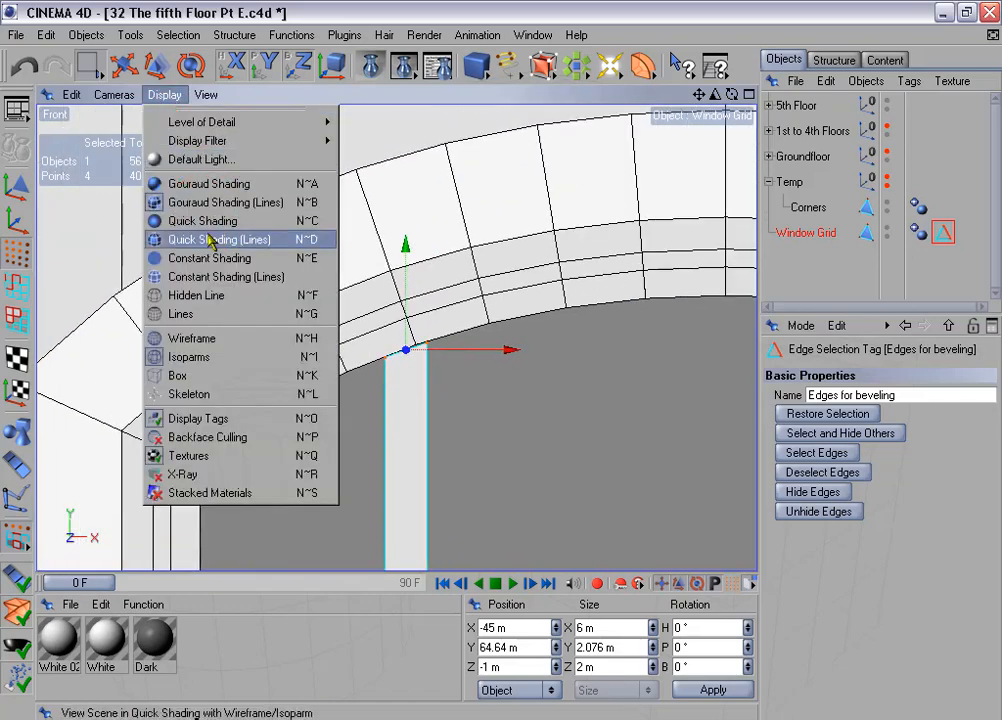
pyautogui.click(224, 315)
pyautogui.scroll(-4, 296, 338)
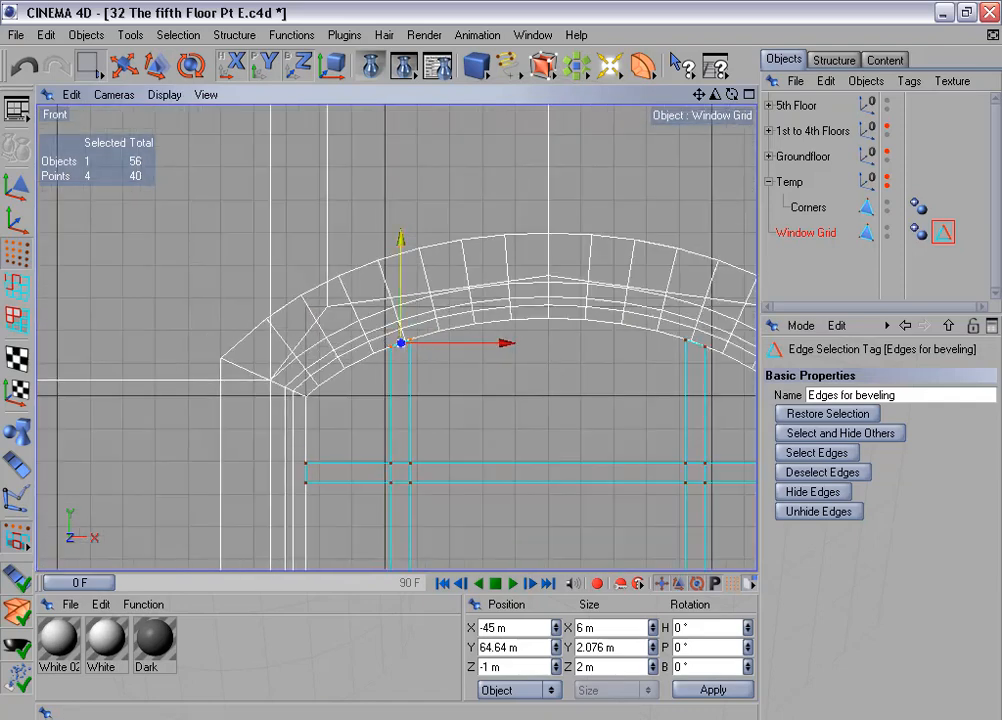
pyautogui.rightClick(451, 318)
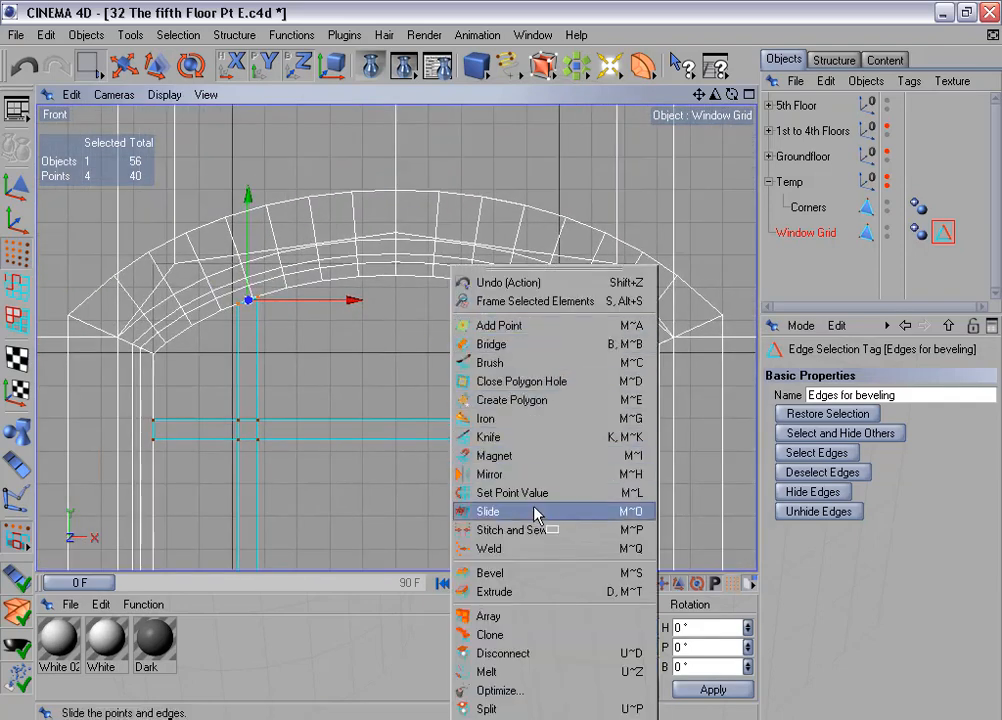
pyautogui.click(532, 440)
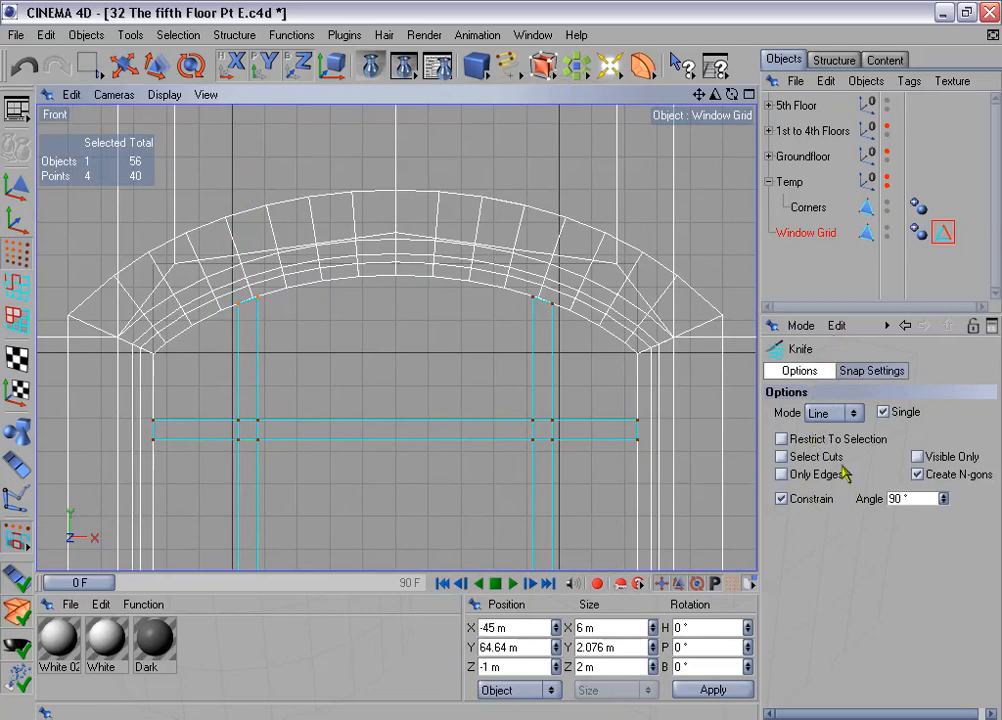
pyautogui.click(866, 372)
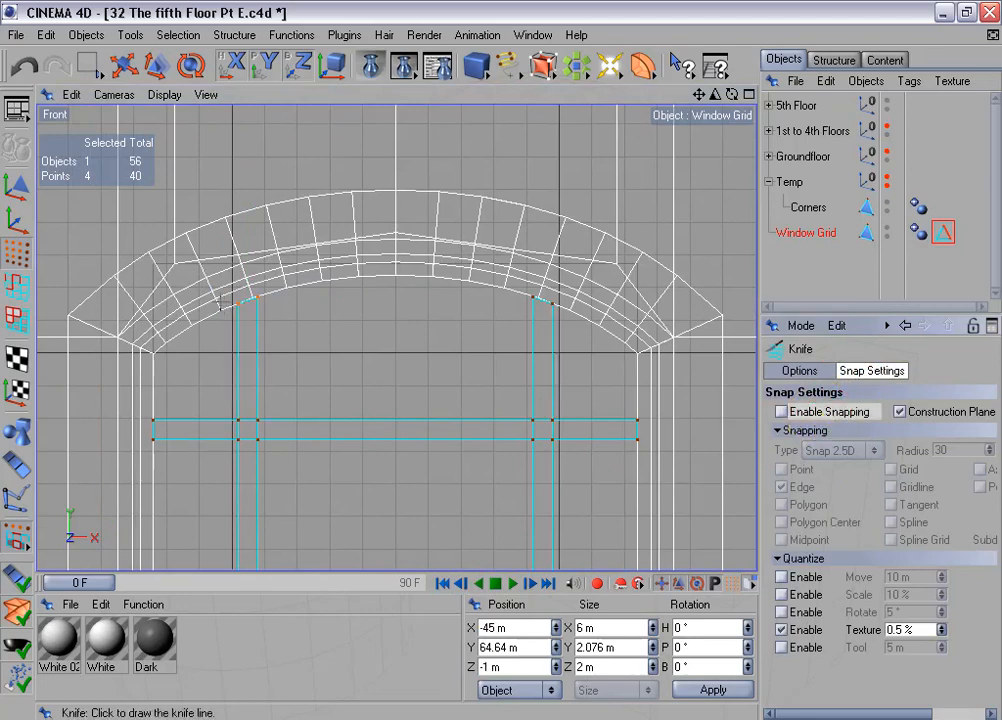
pyautogui.moveTo(220, 302); pyautogui.dragTo(628, 300)
# Move the cut point on the left vertical bar's sloped top edge onto the arch vertex, using the Move tool with only Point snapping enabled.
pyautogui.scroll(5, 383, 297)
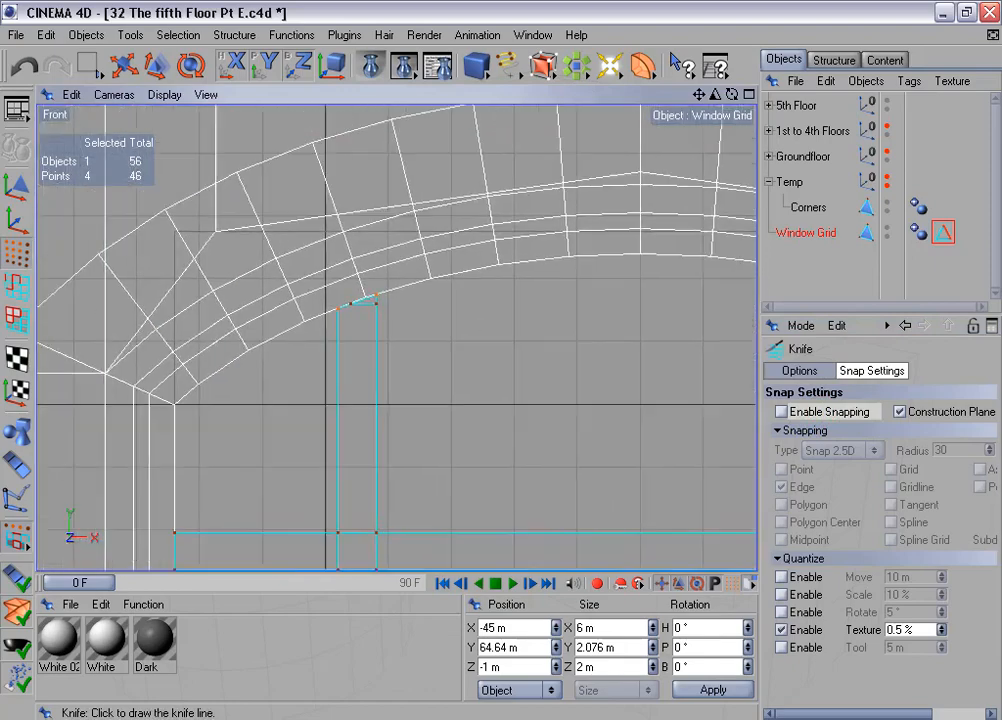
pyautogui.scroll(6, 345, 318)
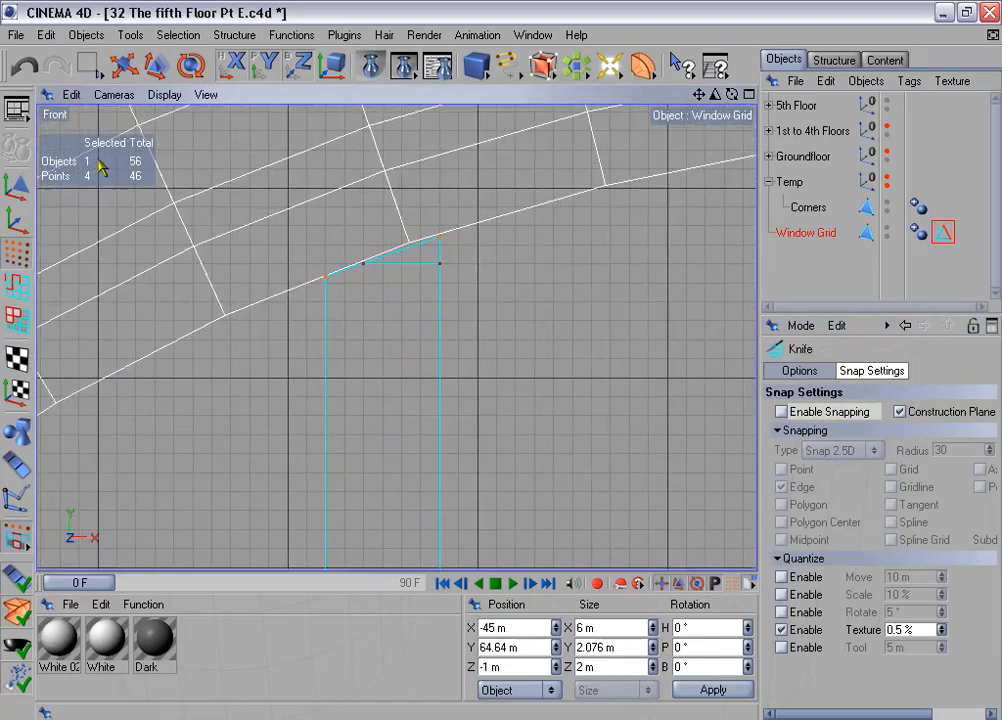
pyautogui.press('0')
pyautogui.moveTo(346, 239); pyautogui.dragTo(387, 308)
pyautogui.scroll(4, 403, 337)
pyautogui.keyDown('alt'); pyautogui.moveTo(401, 303); pyautogui.dragTo(336, 357, button='middle'); pyautogui.keyUp('alt')
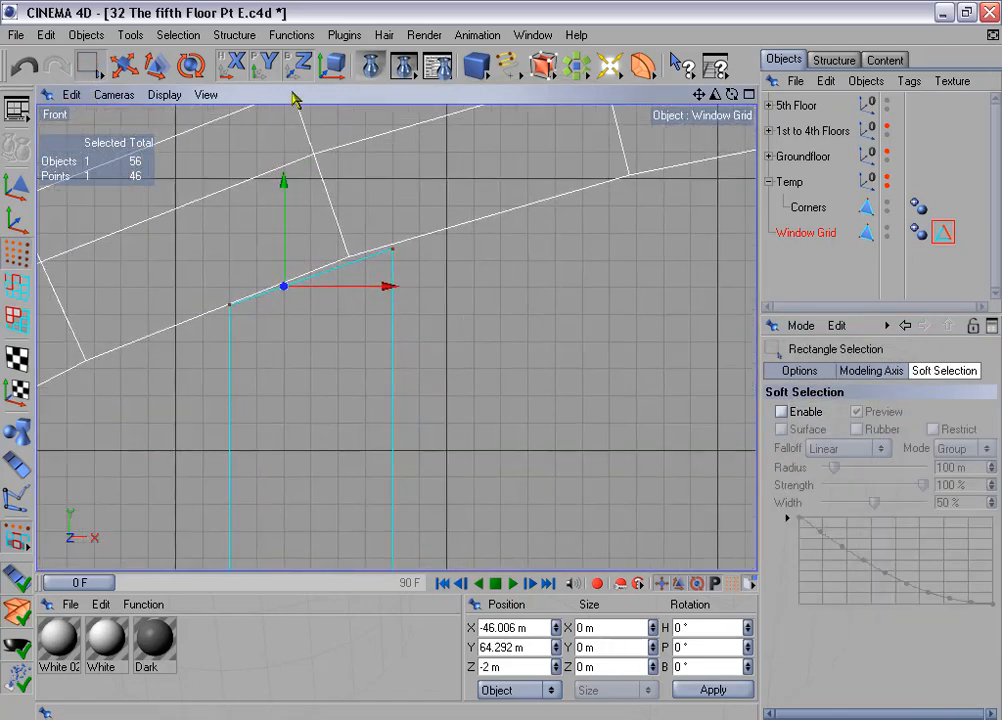
pyautogui.click(124, 65)
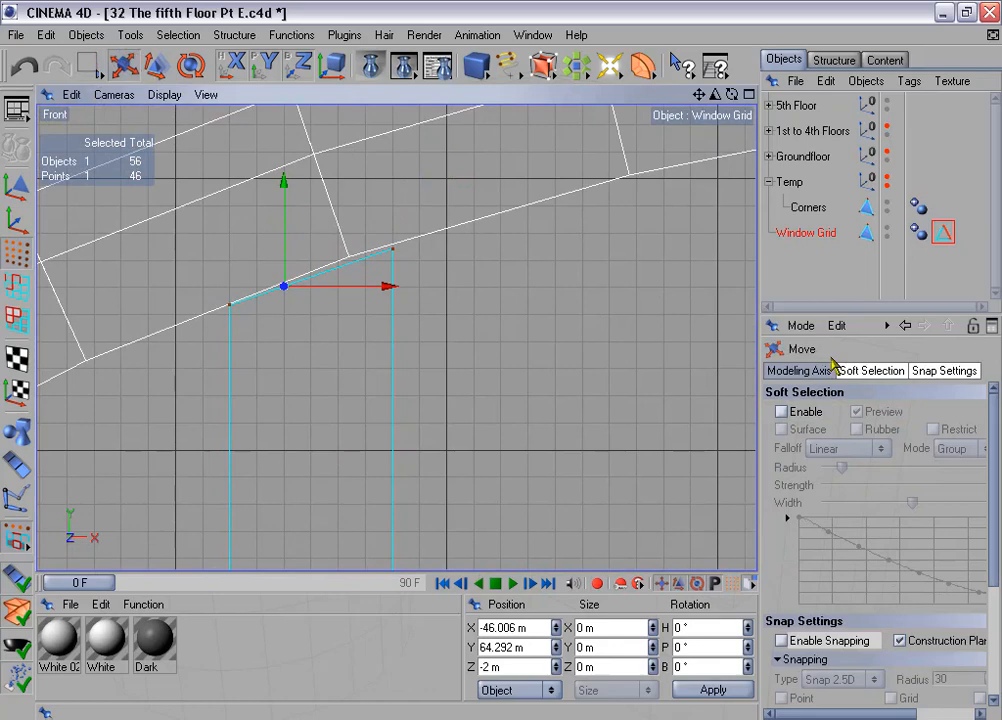
pyautogui.click(943, 372)
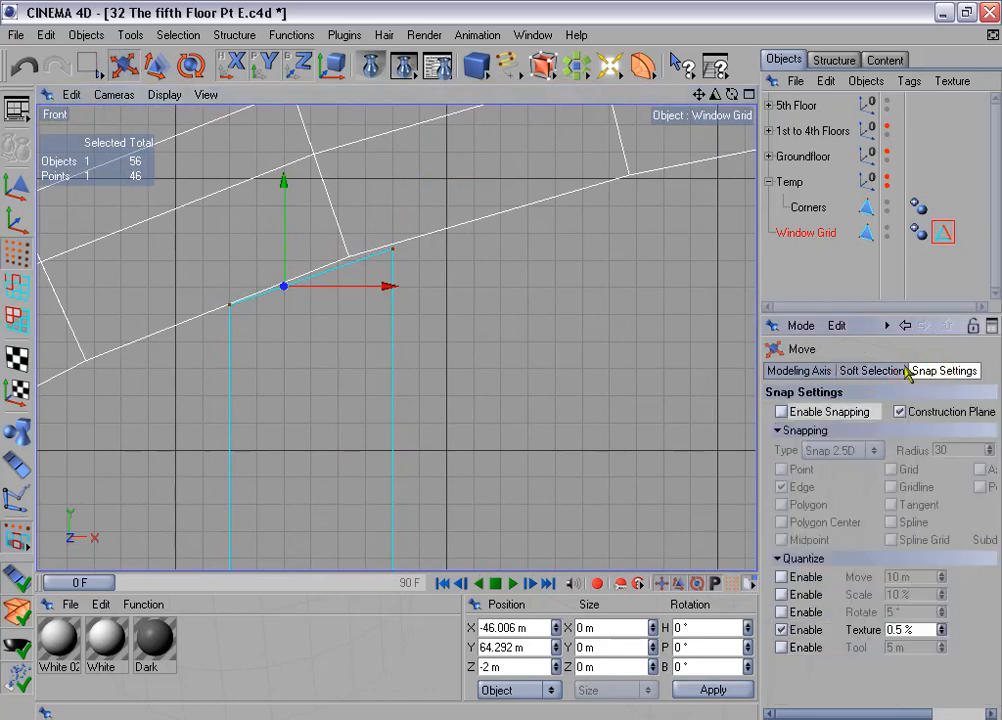
pyautogui.click(782, 412)
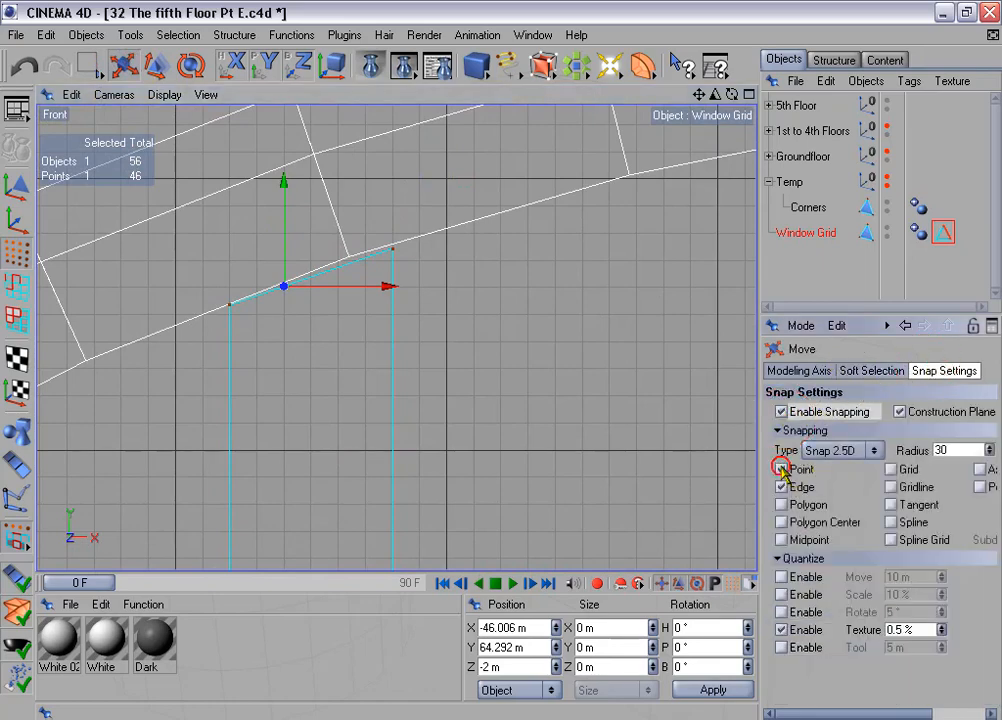
pyautogui.scroll(2, 443, 348)
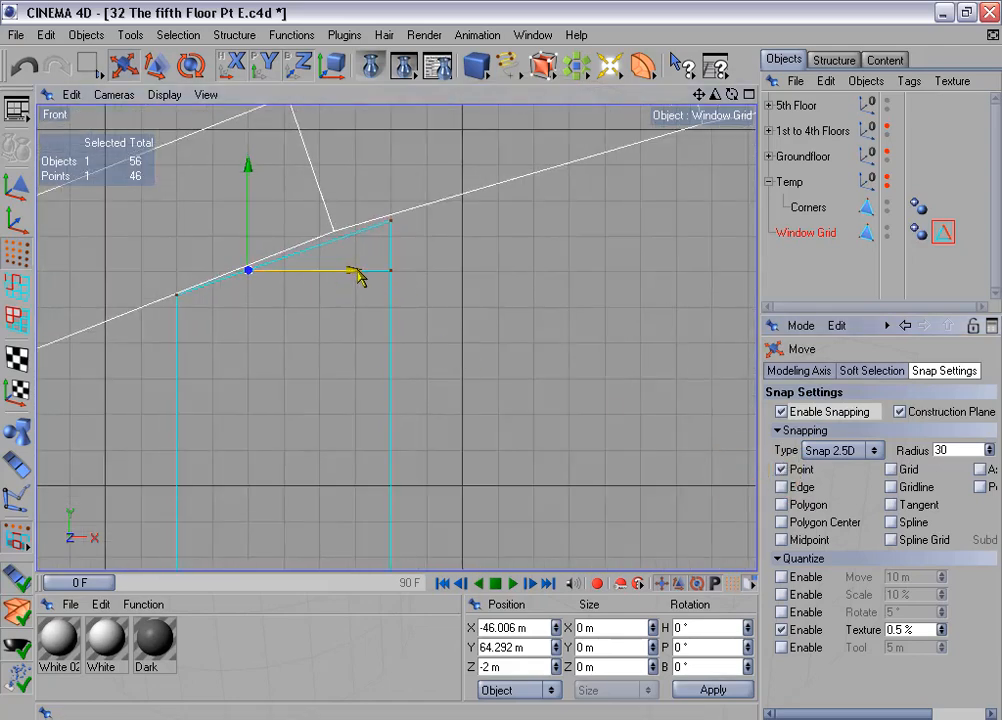
pyautogui.moveTo(359, 277); pyautogui.dragTo(433, 276)
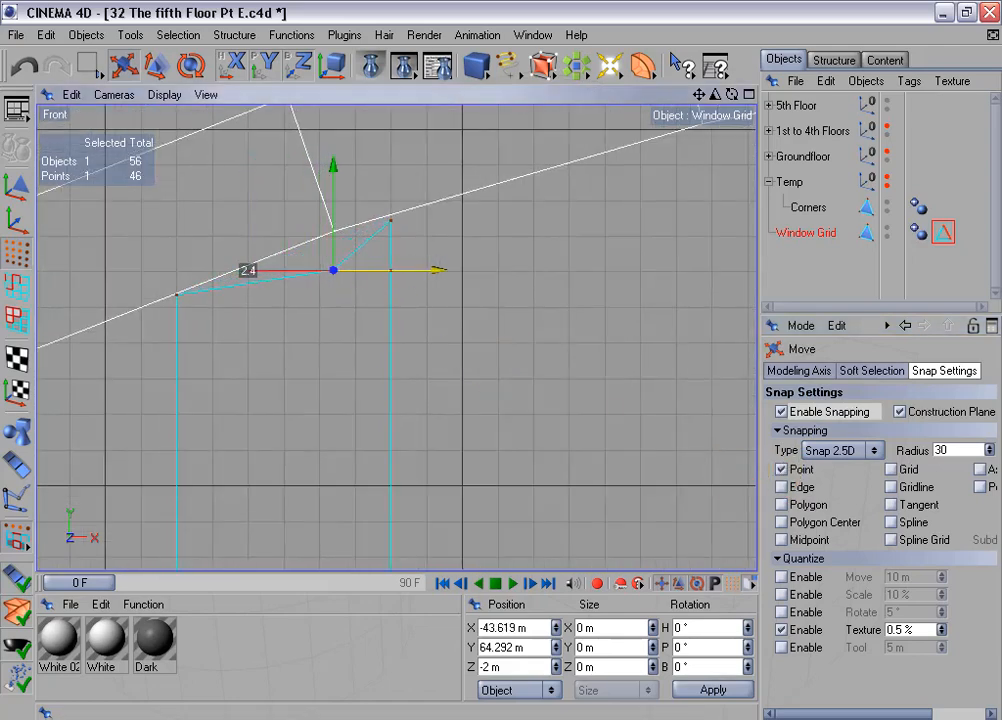
pyautogui.moveTo(338, 170); pyautogui.dragTo(334, 132)
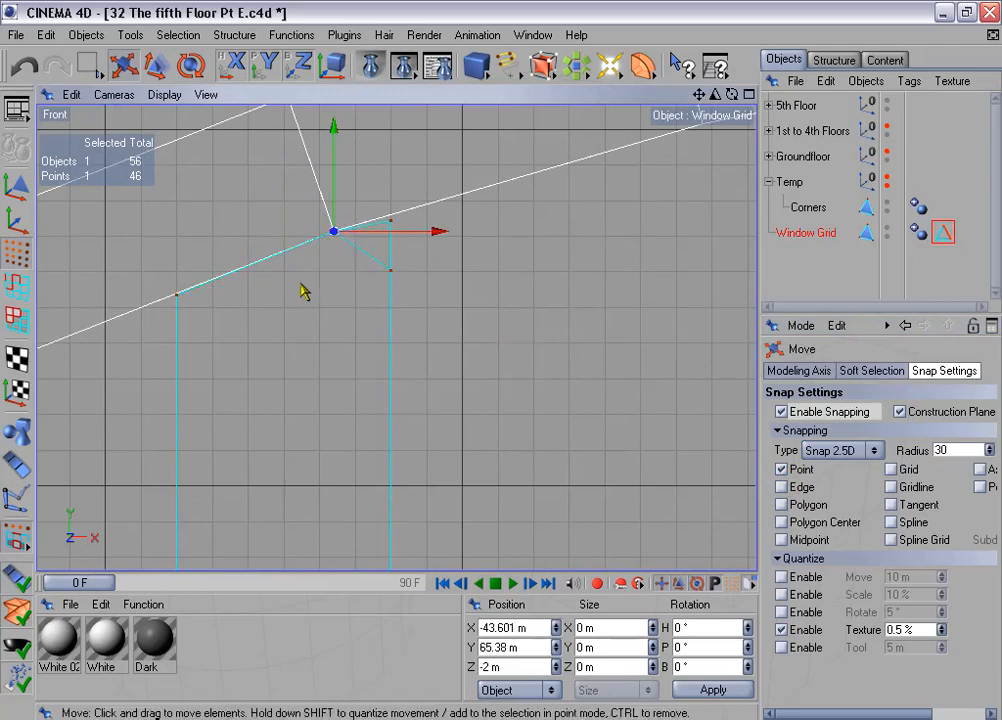
# Disable snapping and raise the left vertical bar's outer top points onto the arch line, to Y about 63.642 m.
pyautogui.scroll(1, 465, 331)
pyautogui.click(781, 412)
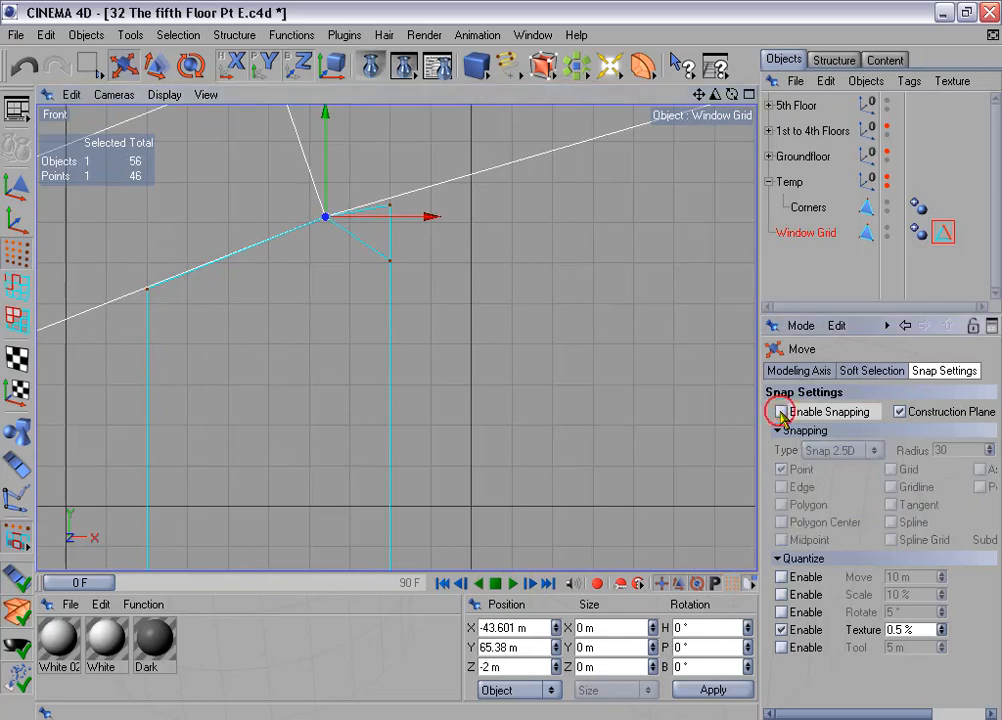
pyautogui.keyDown('alt'); pyautogui.moveTo(331, 333); pyautogui.dragTo(554, 359, button='middle'); pyautogui.keyUp('alt')
pyautogui.scroll(2, 352, 307)
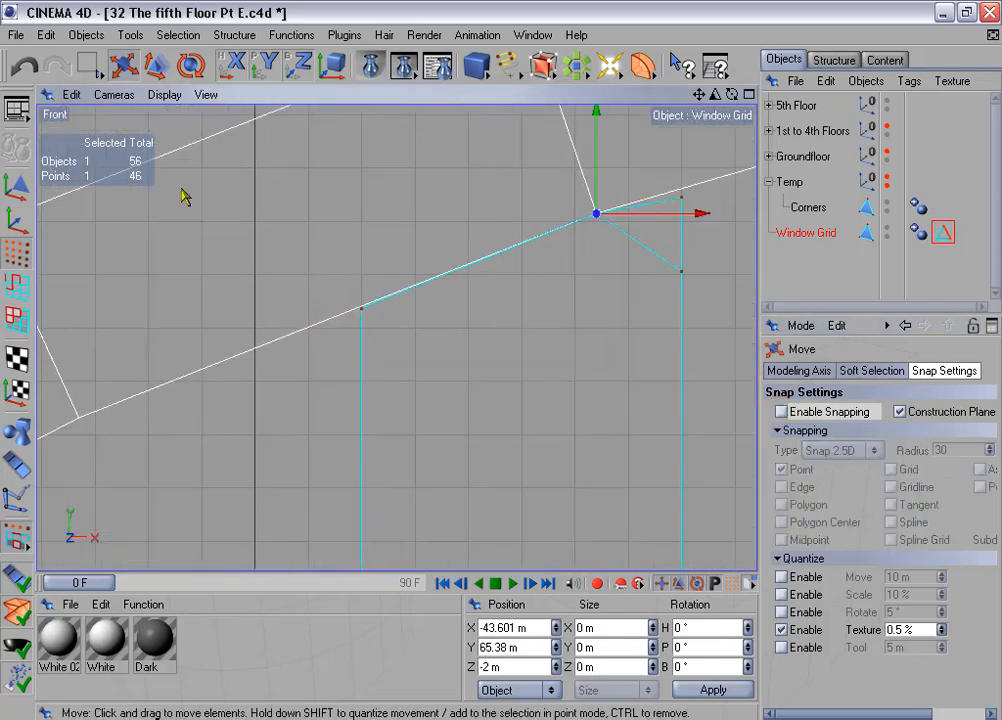
pyautogui.press('0')
pyautogui.moveTo(303, 269); pyautogui.dragTo(430, 419)
pyautogui.scroll(8, 322, 298)
pyautogui.keyDown('alt'); pyautogui.moveTo(230, 205); pyautogui.dragTo(488, 515, button='middle'); pyautogui.keyUp('alt')
pyautogui.scroll(6, 246, 232)
pyautogui.keyDown('alt'); pyautogui.moveTo(524, 418); pyautogui.dragTo(466, 243, button='middle'); pyautogui.keyUp('alt')
pyautogui.scroll(6, 524, 418)
pyautogui.scroll(2, 524, 418)
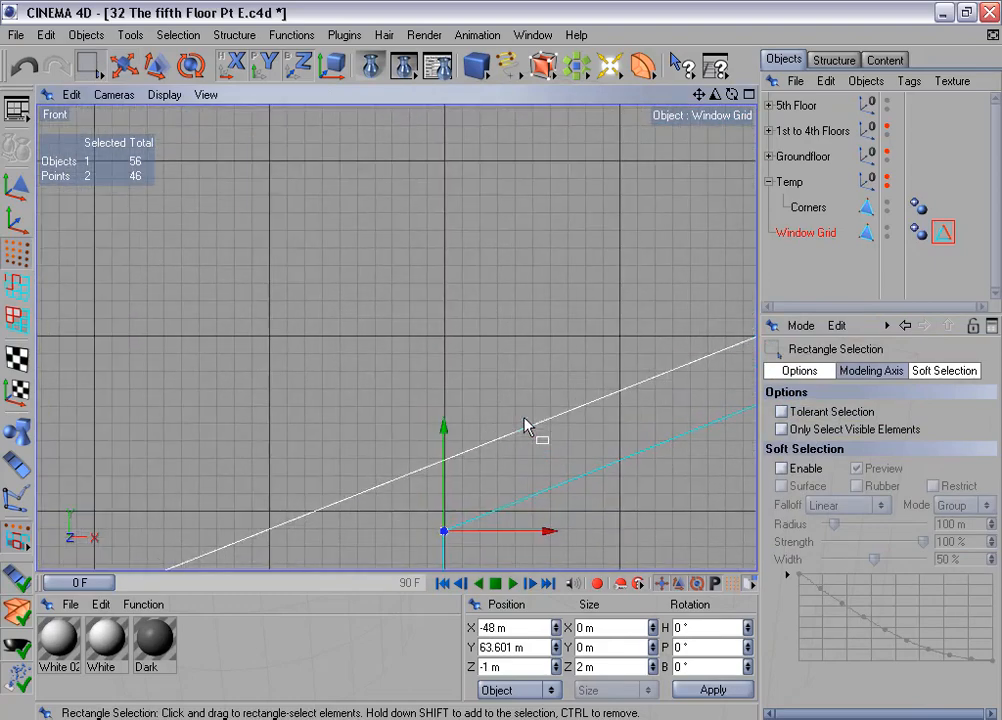
pyautogui.keyDown('alt'); pyautogui.moveTo(524, 418); pyautogui.dragTo(484, 273, button='middle'); pyautogui.keyUp('alt')
pyautogui.scroll(8, 521, 414)
pyautogui.scroll(4, 521, 414)
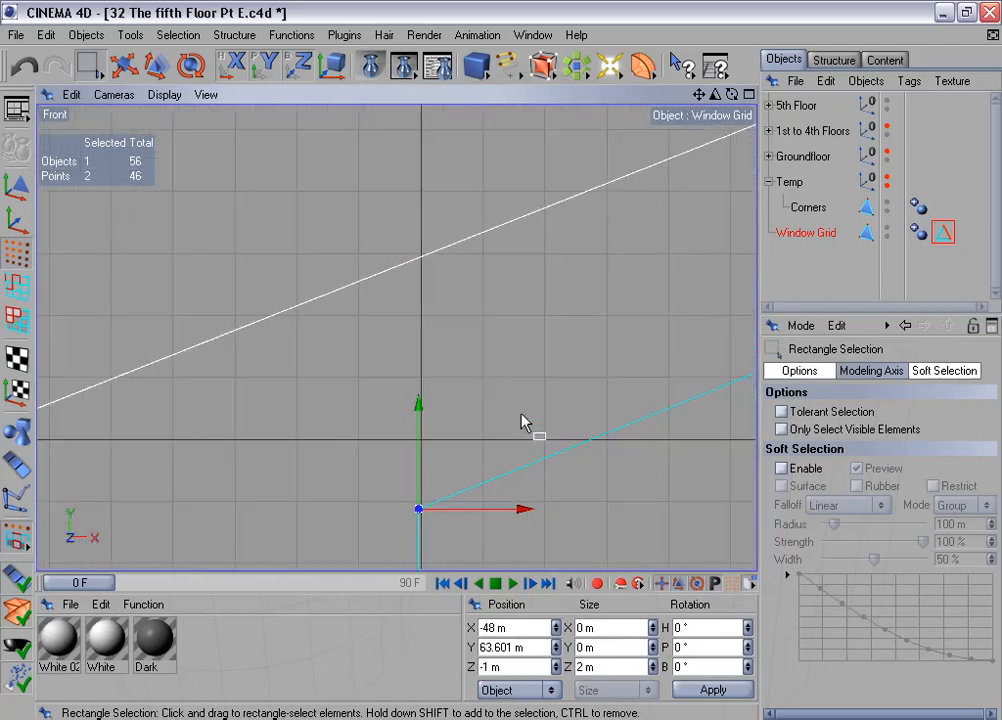
pyautogui.moveTo(418, 407); pyautogui.dragTo(418, 172)
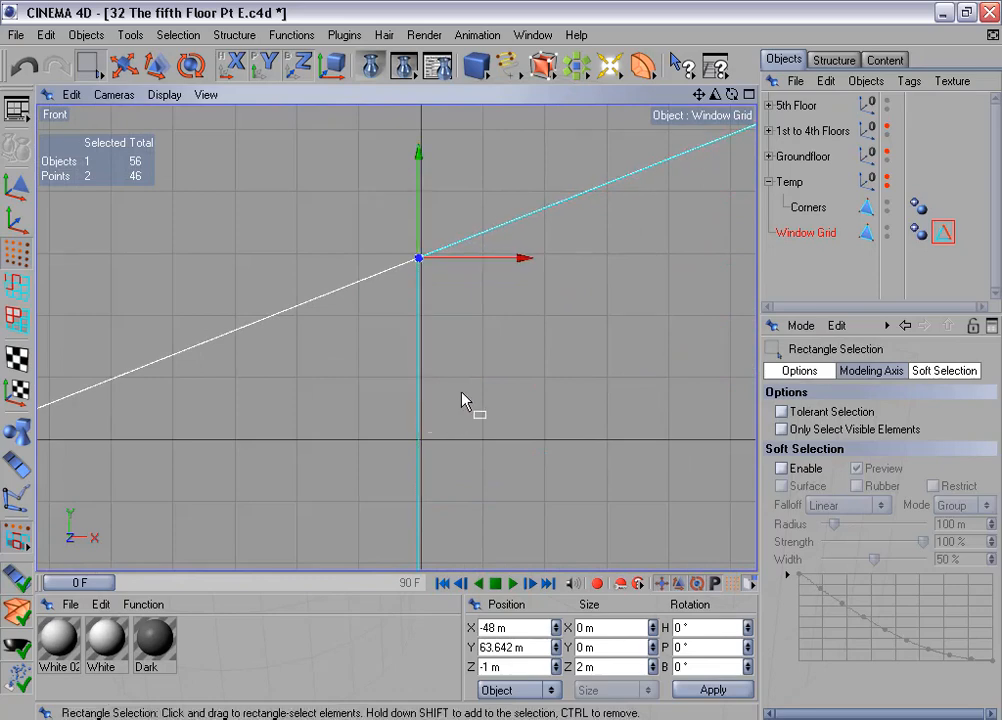
pyautogui.keyDown('alt'); pyautogui.moveTo(463, 391); pyautogui.dragTo(453, 466, button='middle'); pyautogui.keyUp('alt')
pyautogui.scroll(1, 463, 391)
pyautogui.scroll(-15, 463, 391)
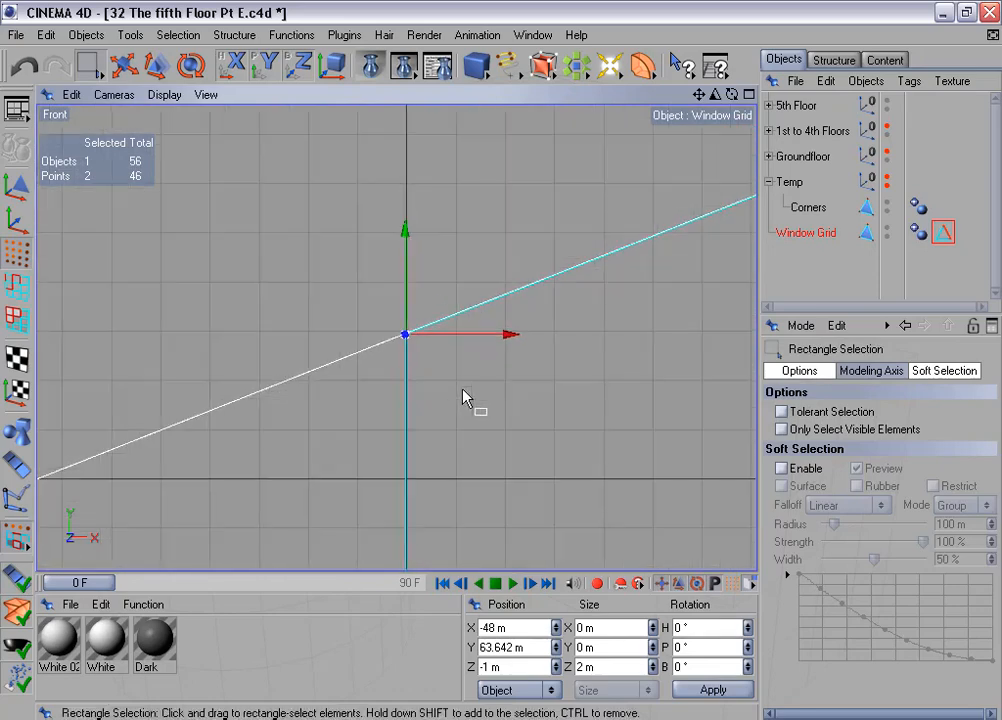
pyautogui.scroll(-12, 463, 396)
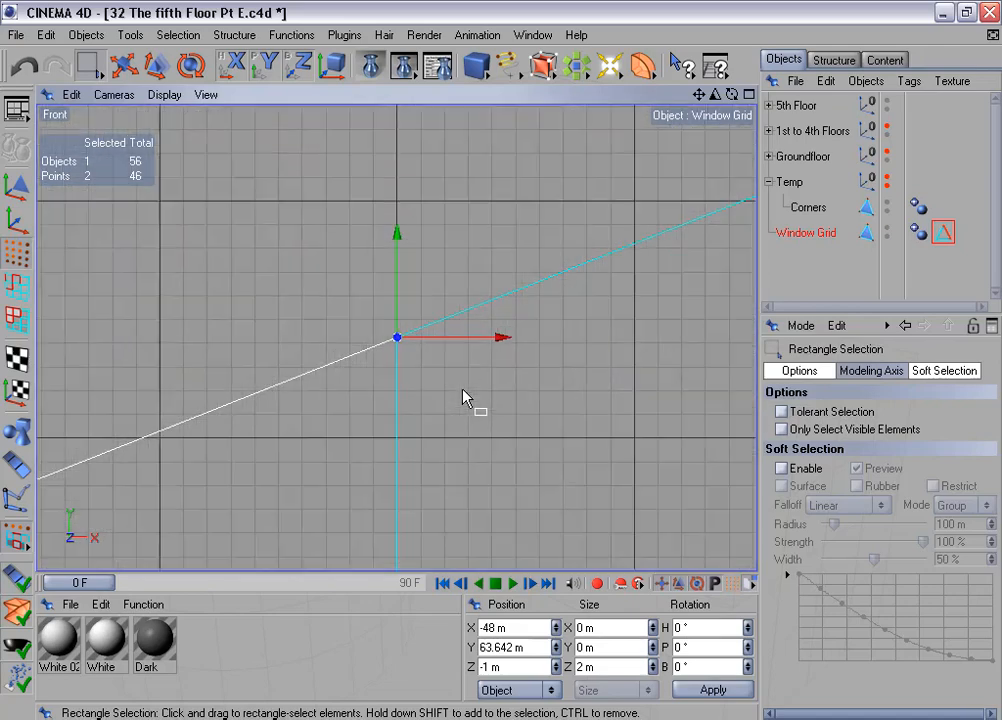
# Raise the left vertical bar's inner top points onto the arch line, to Y about 65.846 m.
pyautogui.keyDown('alt'); pyautogui.moveTo(463, 338); pyautogui.dragTo(53, 456, button='middle'); pyautogui.keyUp('alt')
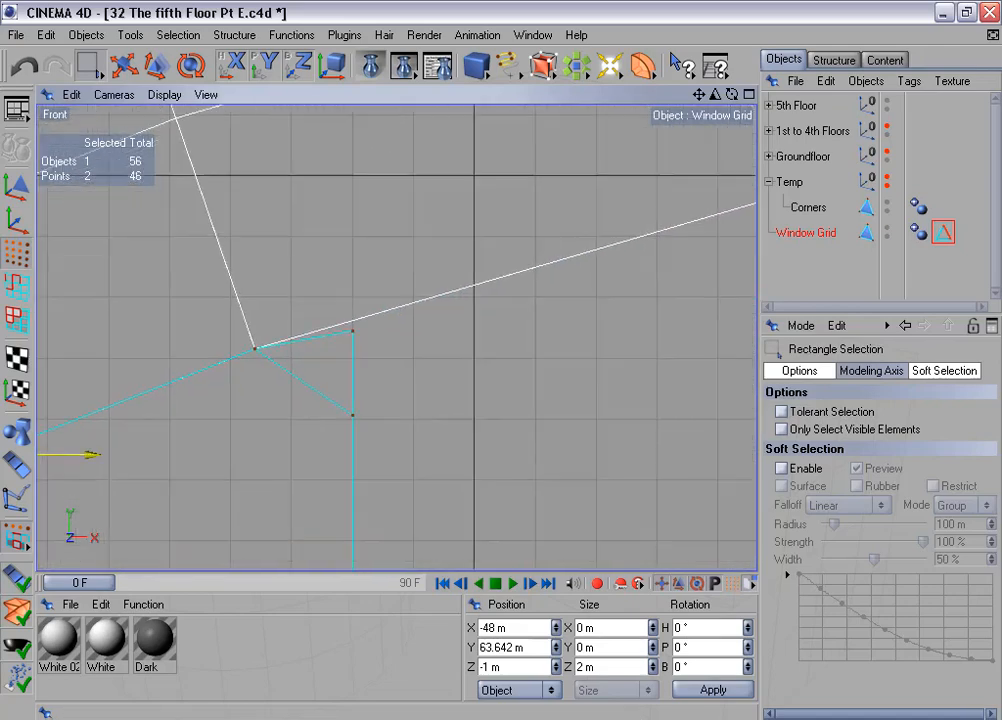
pyautogui.moveTo(337, 287); pyautogui.dragTo(395, 355)
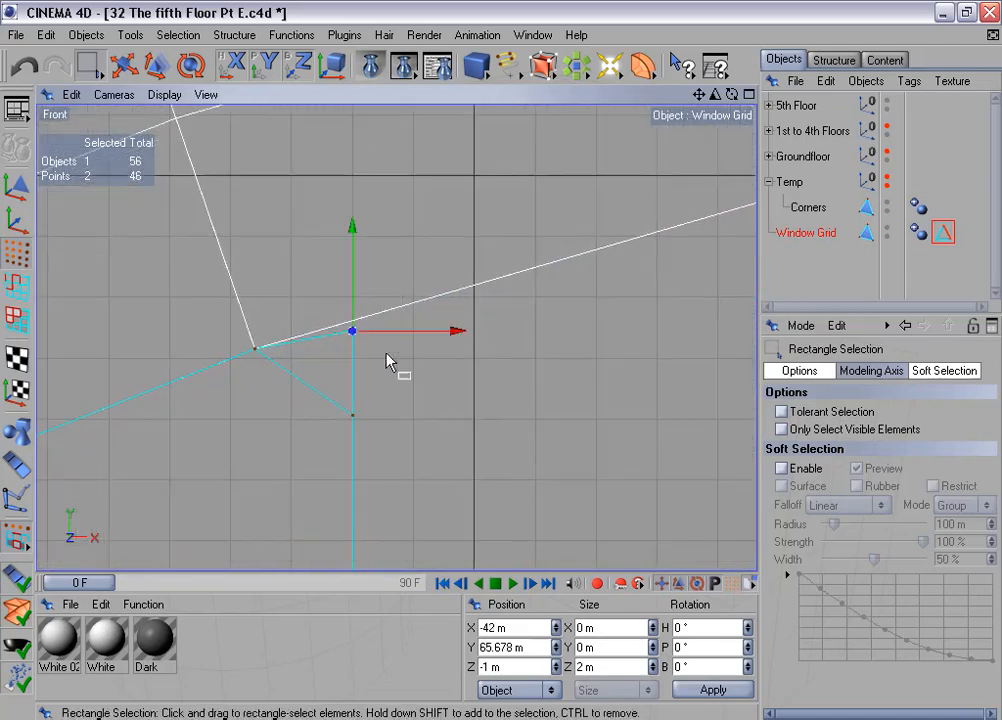
pyautogui.scroll(8, 387, 351)
pyautogui.scroll(4, 371, 328)
pyautogui.keyDown('alt'); pyautogui.moveTo(348, 303); pyautogui.dragTo(514, 370, button='middle'); pyautogui.keyUp('alt')
pyautogui.scroll(4, 355, 288)
pyautogui.scroll(6, 355, 285)
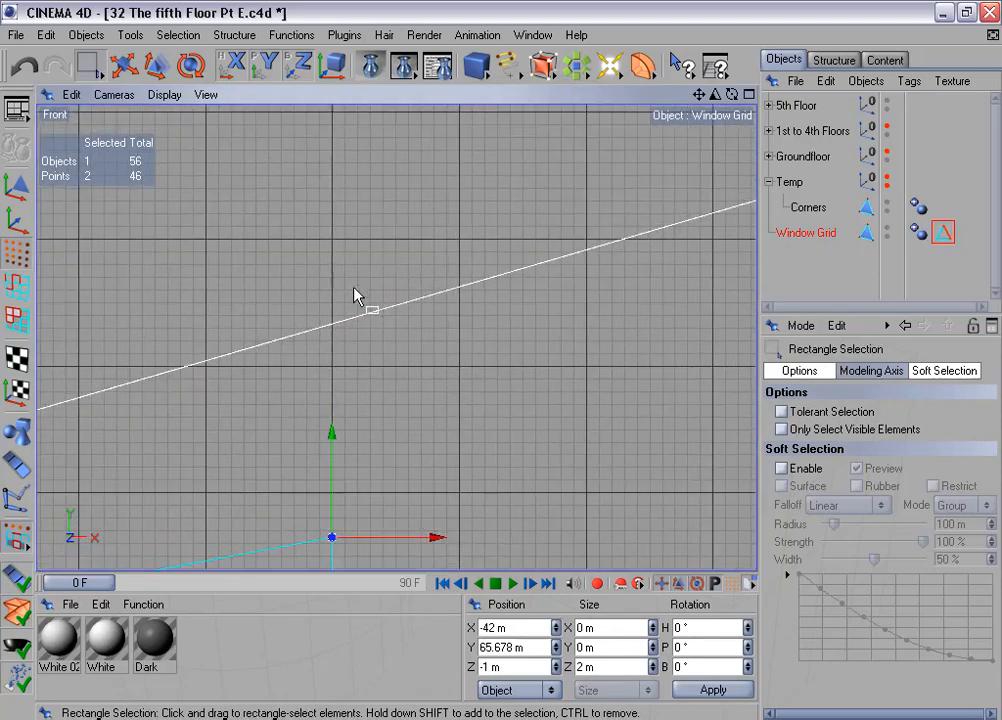
pyautogui.keyDown('alt'); pyautogui.moveTo(376, 360); pyautogui.dragTo(439, 275, button='middle'); pyautogui.keyUp('alt')
pyautogui.scroll(5, 376, 367)
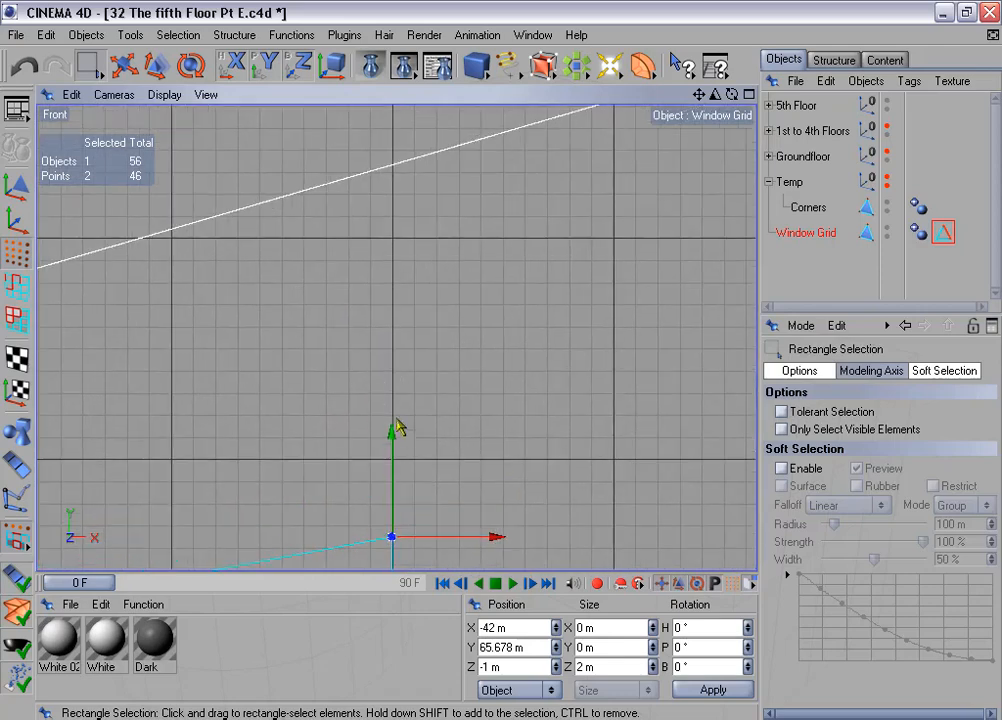
pyautogui.moveTo(392, 432); pyautogui.dragTo(392, 147)
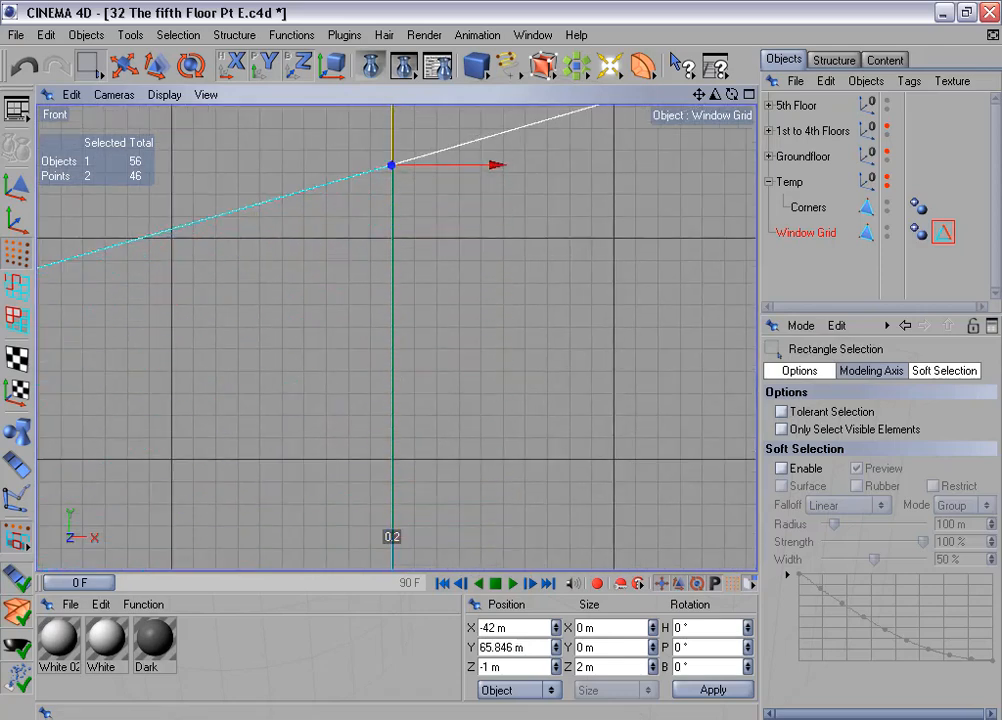
pyautogui.keyDown('alt'); pyautogui.moveTo(430, 446); pyautogui.dragTo(493, 608, button='middle'); pyautogui.keyUp('alt')
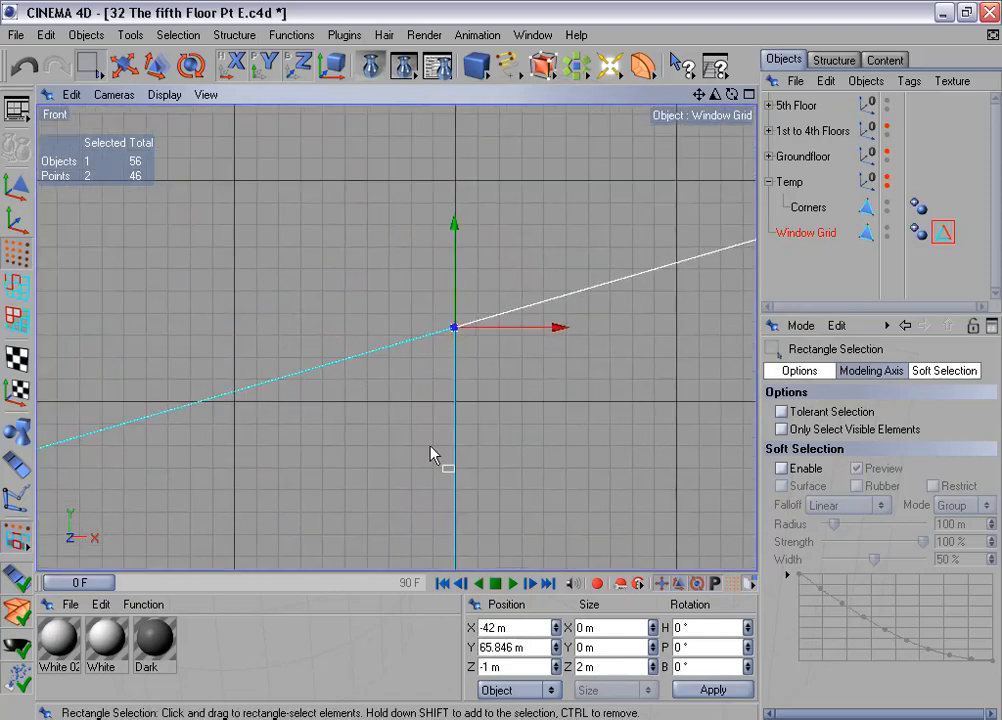
pyautogui.scroll(3, 431, 447)
pyautogui.scroll(4, 431, 455)
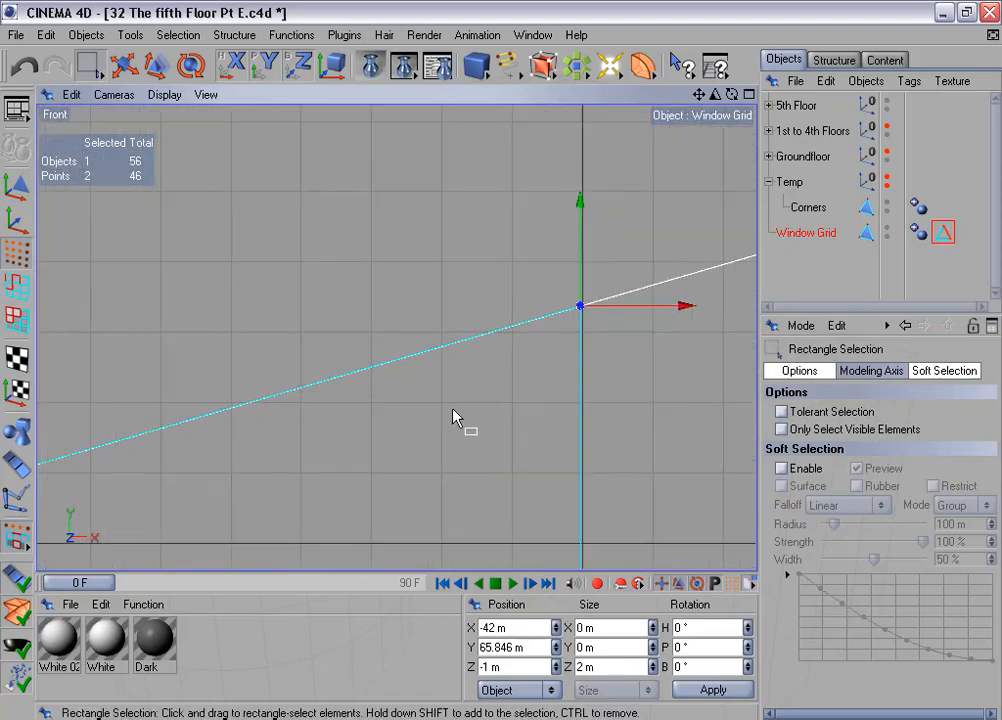
# Render the front view to check how the left vertical bar's top meets the arch.
pyautogui.scroll(-8, 453, 409)
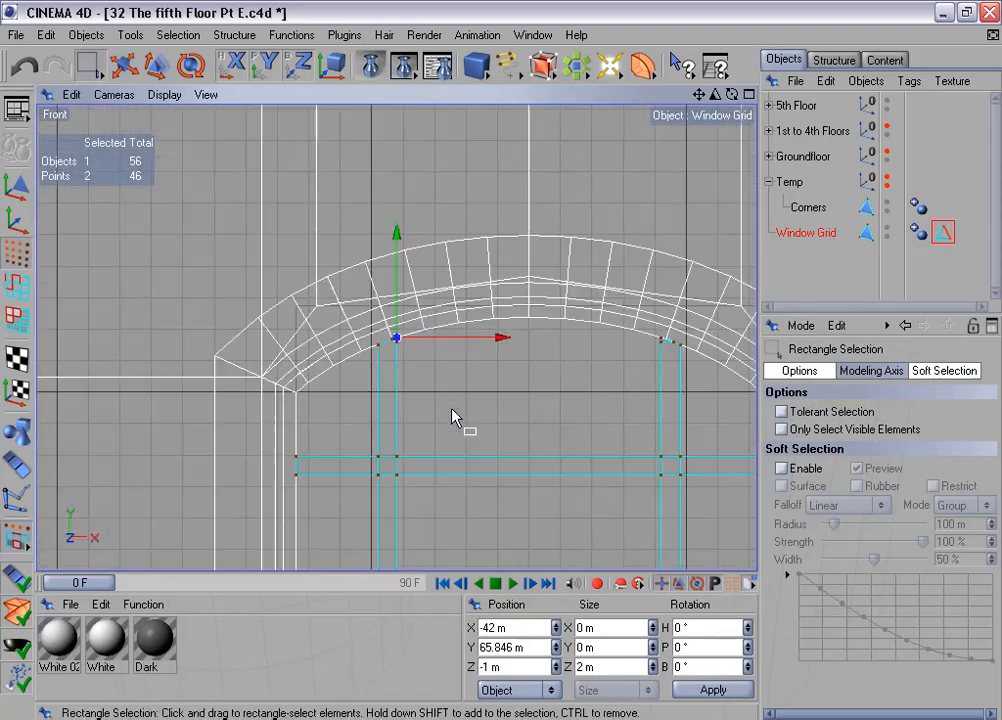
pyautogui.scroll(5, 453, 410)
pyautogui.scroll(5, 452, 417)
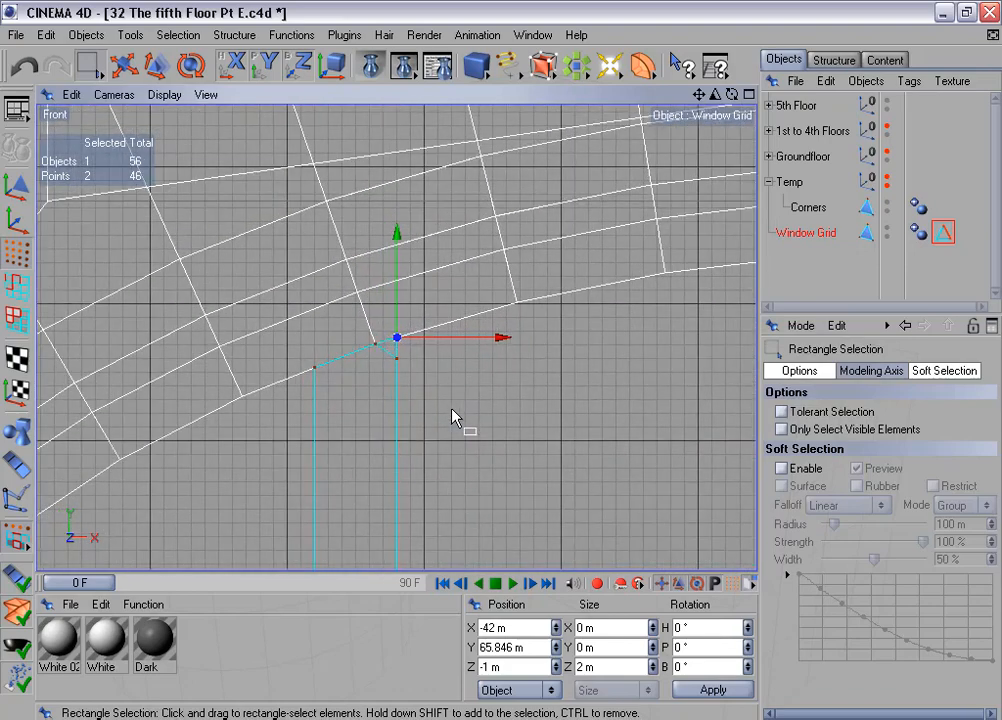
pyautogui.scroll(1, 452, 410)
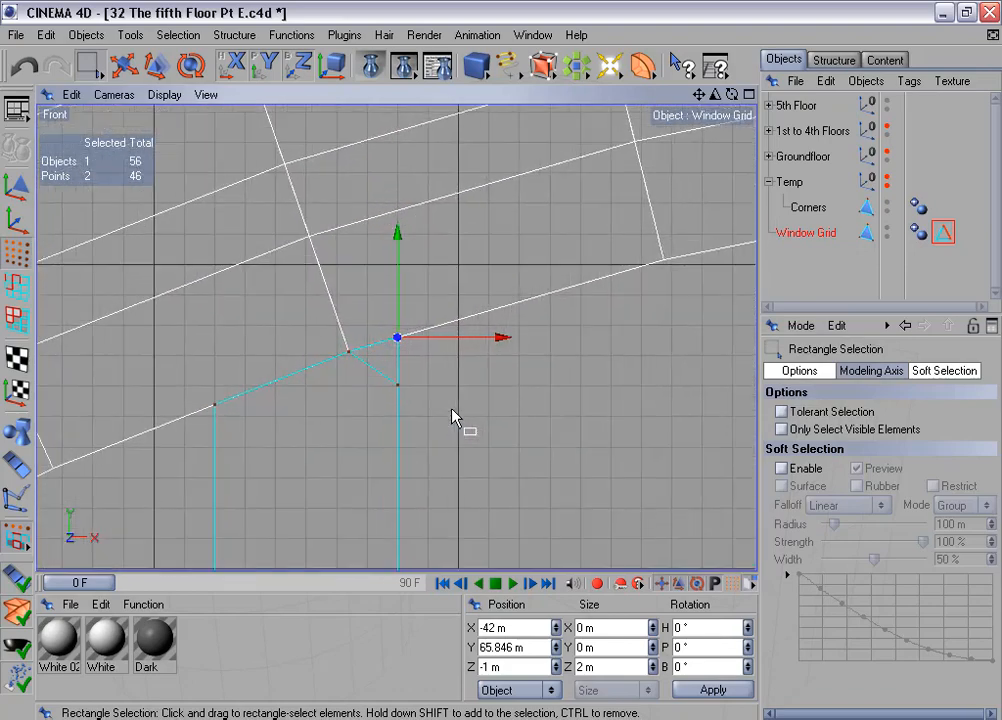
pyautogui.hotkey('ctrl', 'r')
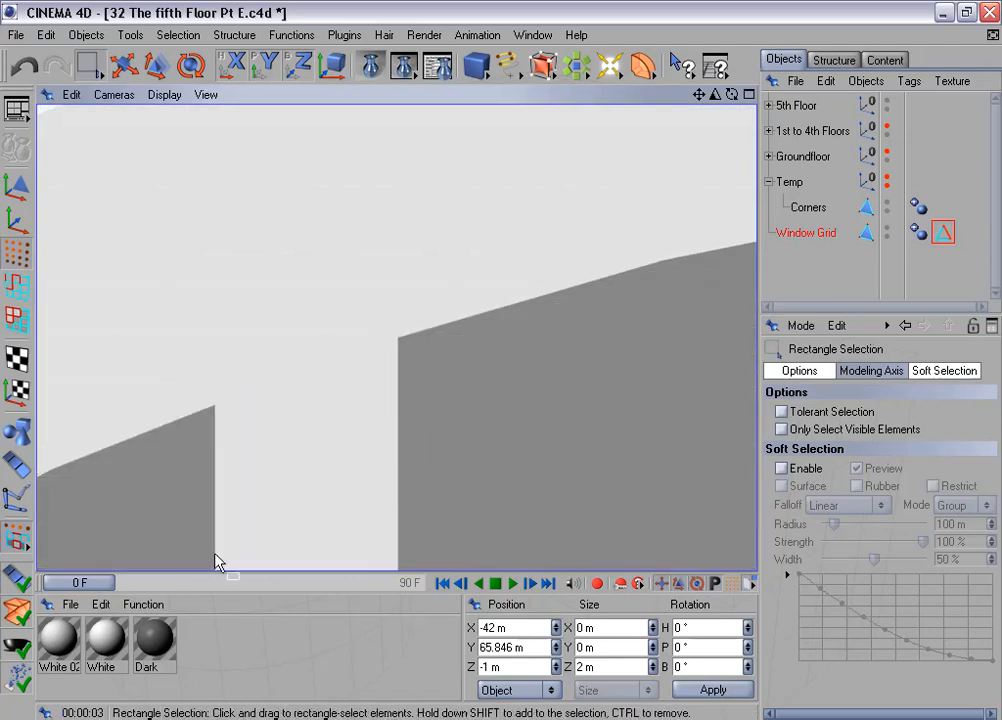
# Test-render the front view with the Dark material on Window Grid and delete its texture tag.
pyautogui.moveTo(155, 643); pyautogui.dragTo(810, 236)
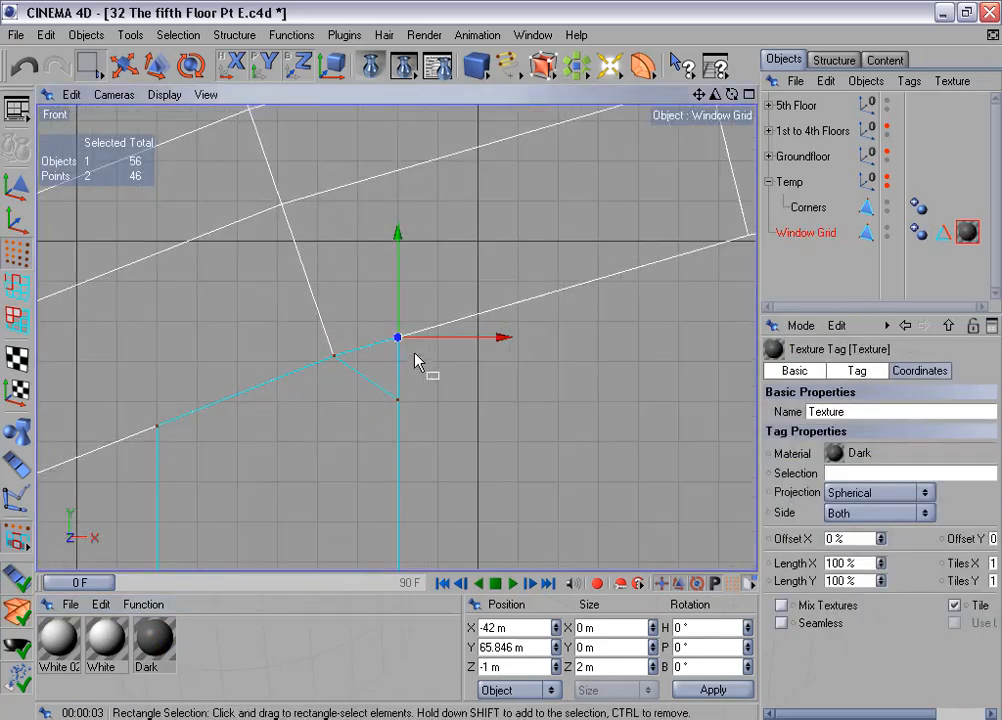
pyautogui.hotkey('ctrl', 'r')
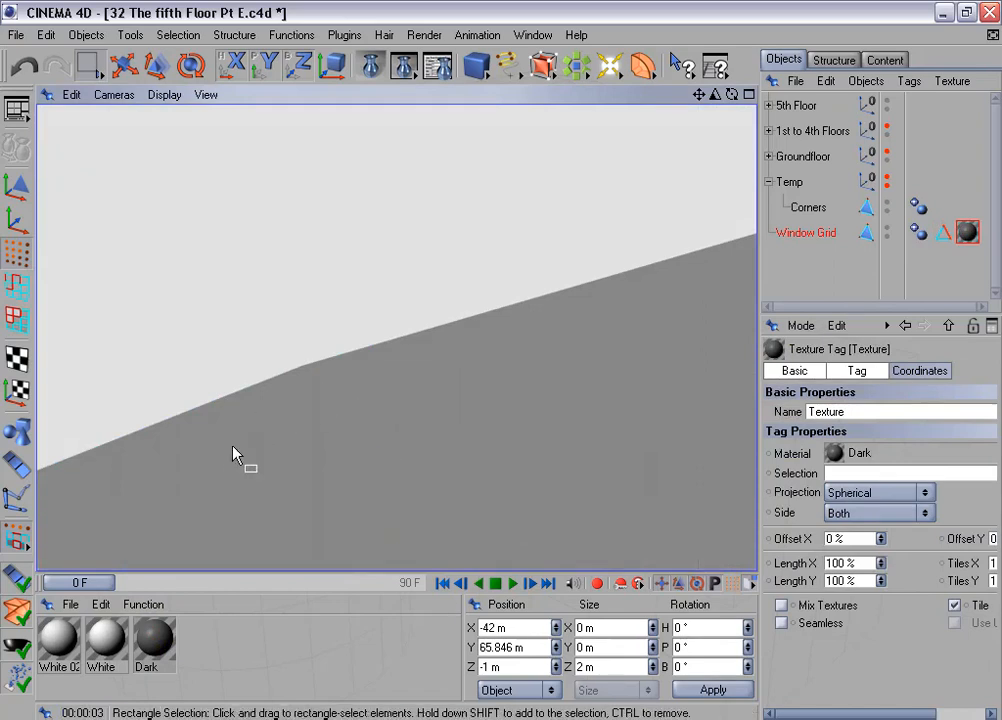
pyautogui.scroll(-3, 347, 420)
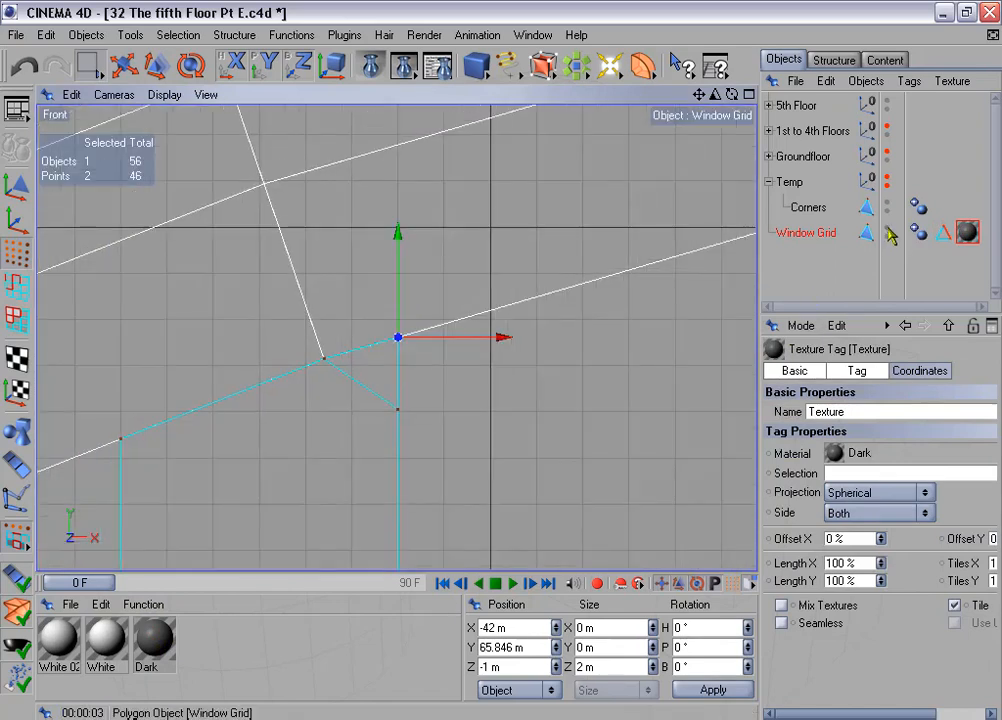
pyautogui.press('Delete')
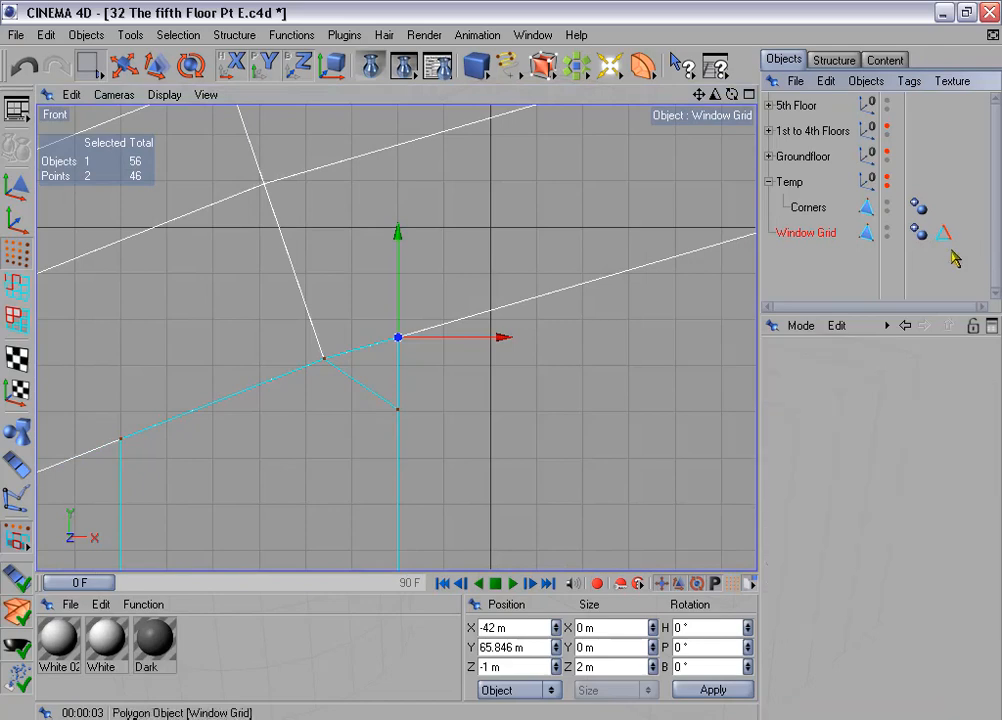
# Copy the Y position of the left vertical bar's outer top points to the right bar's outer top points, setting them to Y 63.642 m.
pyautogui.scroll(-3, 492, 416)
pyautogui.scroll(-3, 481, 409)
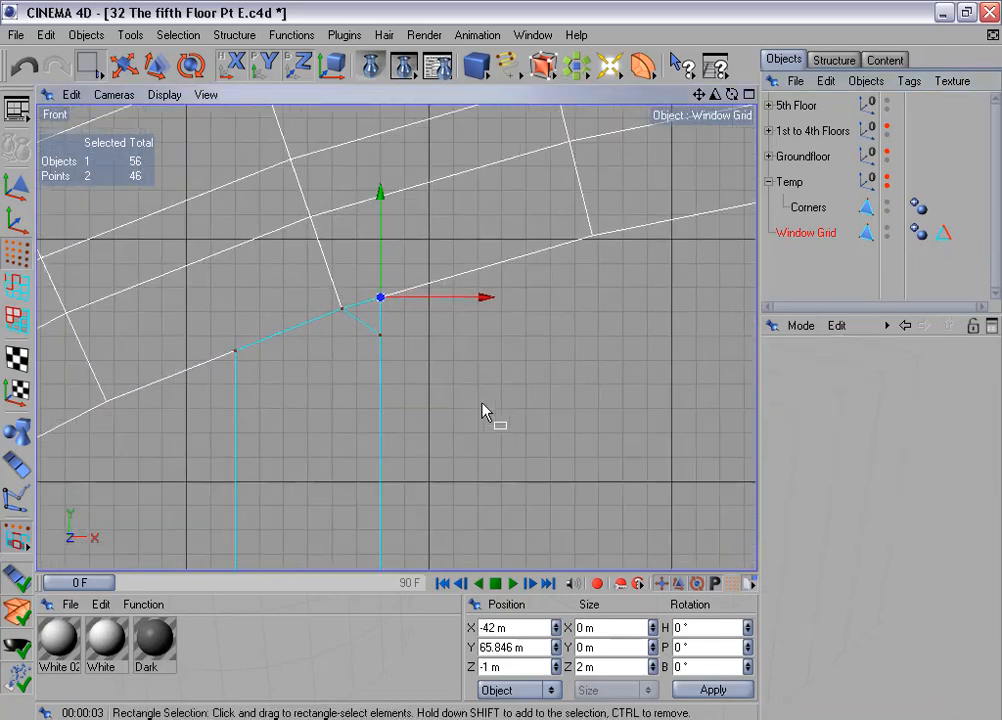
pyautogui.moveTo(200, 316); pyautogui.dragTo(254, 401)
pyautogui.click(535, 648)
pyautogui.moveTo(535, 648); pyautogui.dragTo(481, 647)
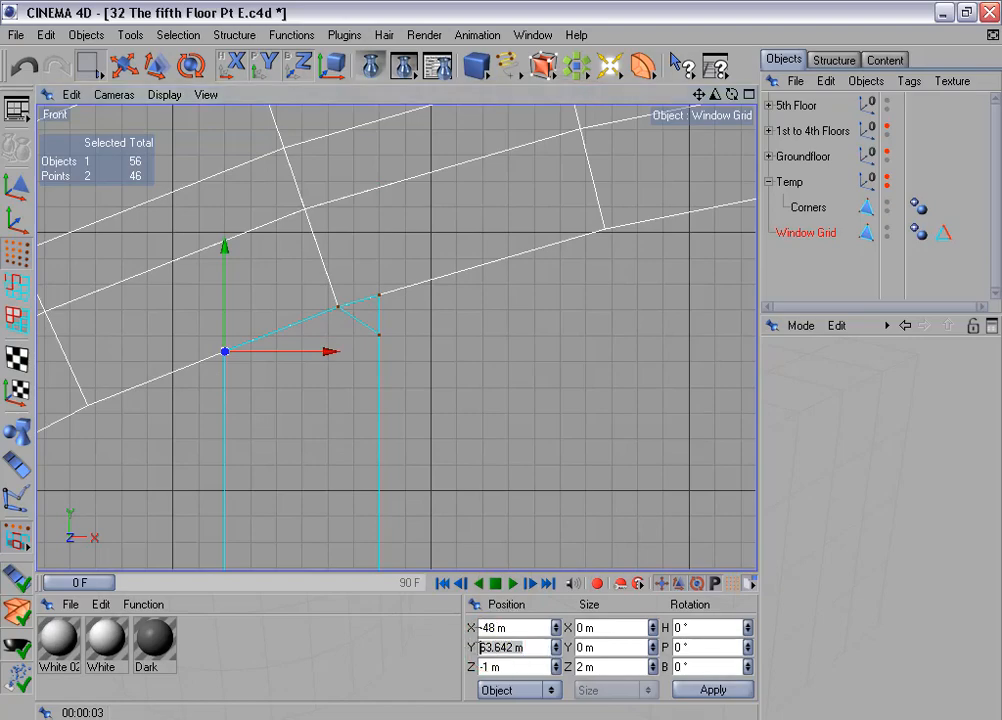
pyautogui.scroll(-4, 553, 488)
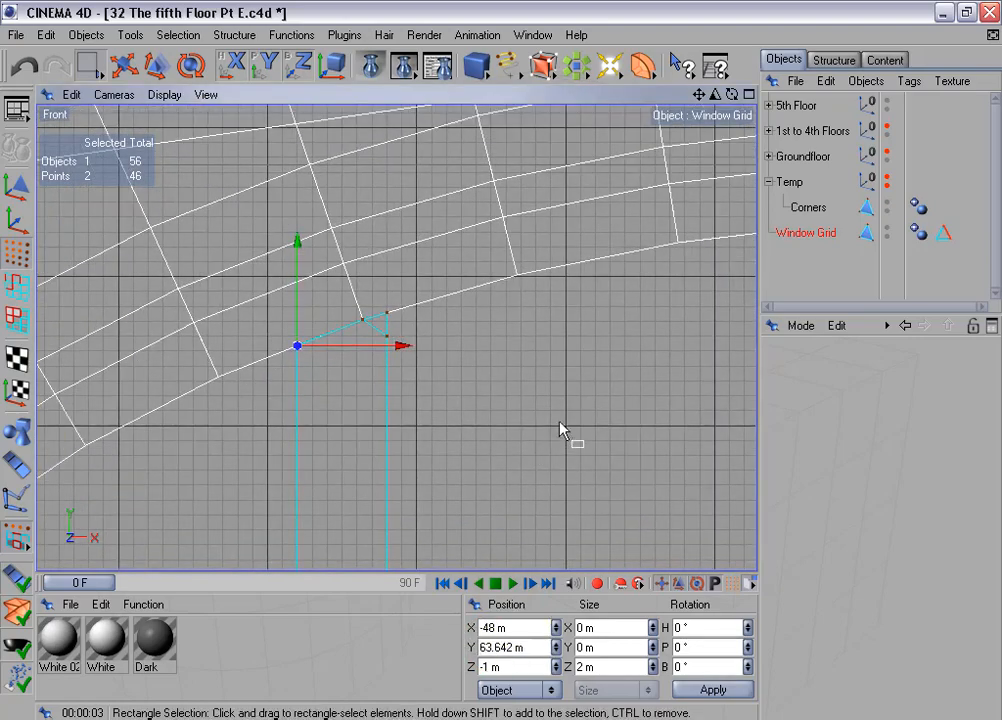
pyautogui.keyDown('alt'); pyautogui.moveTo(561, 425); pyautogui.dragTo(0, 237, button='middle'); pyautogui.keyUp('alt')
pyautogui.keyDown('alt'); pyautogui.moveTo(589, 284); pyautogui.dragTo(503, 369, button='middle'); pyautogui.keyUp('alt')
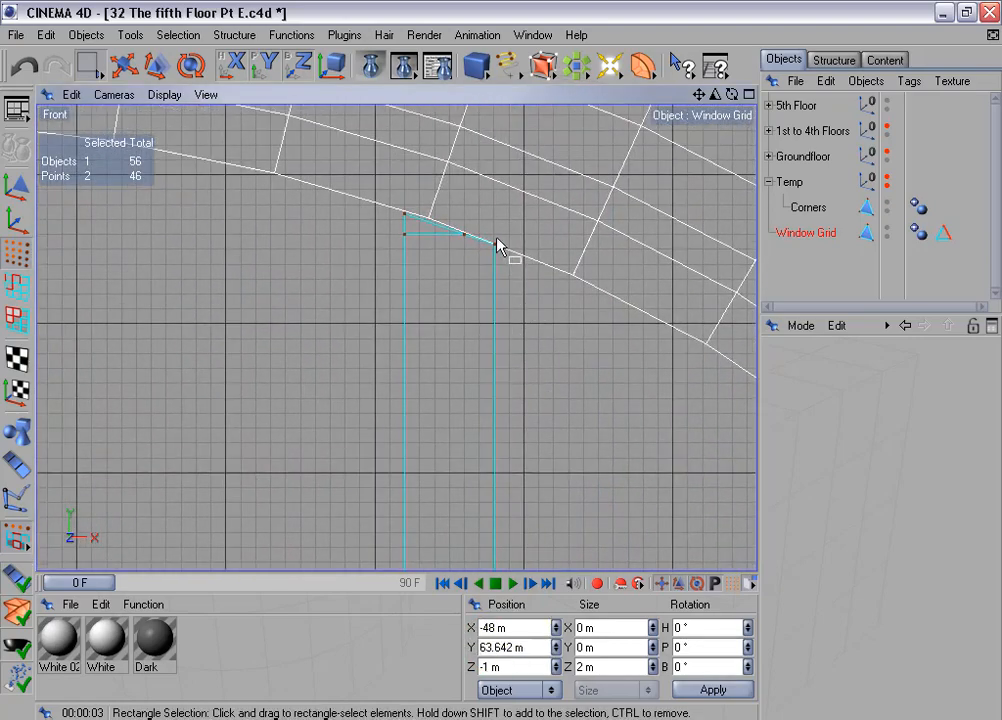
pyautogui.moveTo(485, 226); pyautogui.dragTo(526, 281)
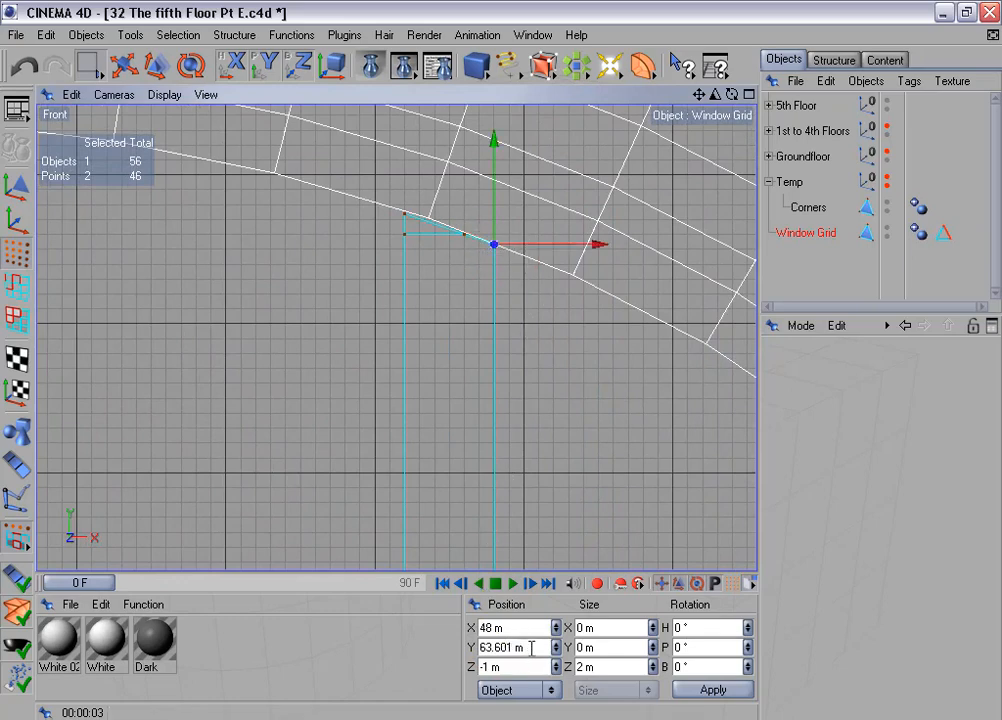
pyautogui.moveTo(532, 648); pyautogui.dragTo(482, 638)
pyautogui.write('63.642 m')
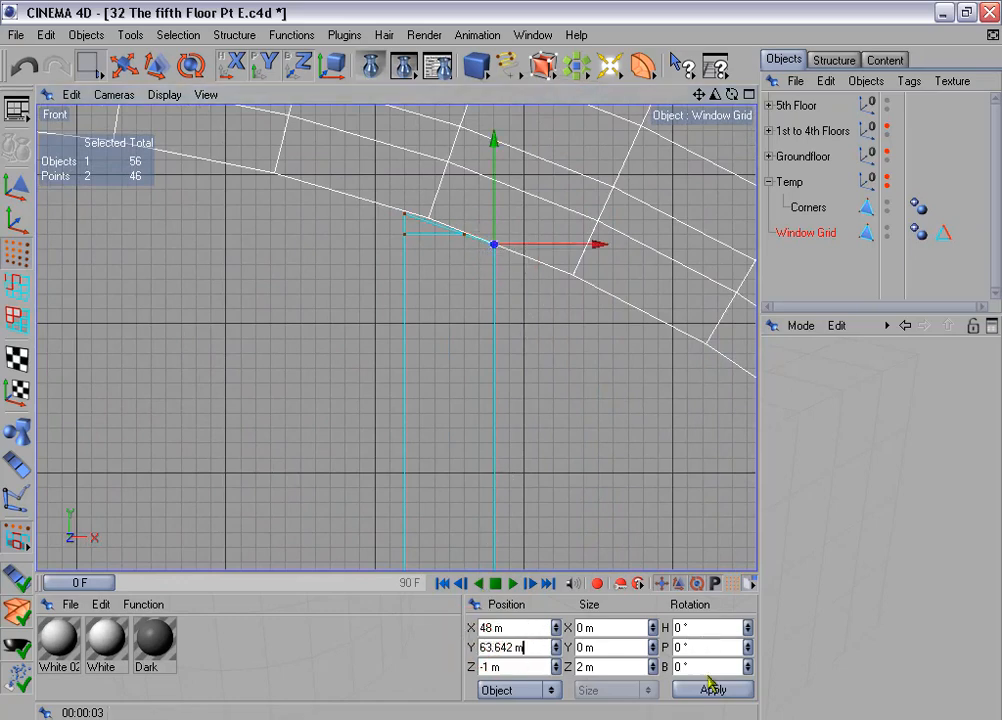
# Set both bars' lower inner top points and the right bar's cut point to Y 65.38 m, matching the left bar's cut point.
pyautogui.keyDown('alt'); pyautogui.moveTo(402, 428); pyautogui.dragTo(1000, 500, button='middle'); pyautogui.keyUp('alt')
pyautogui.scroll(-1, 398, 427)
pyautogui.moveTo(183, 305); pyautogui.dragTo(226, 353)
pyautogui.doubleClick(519, 647)
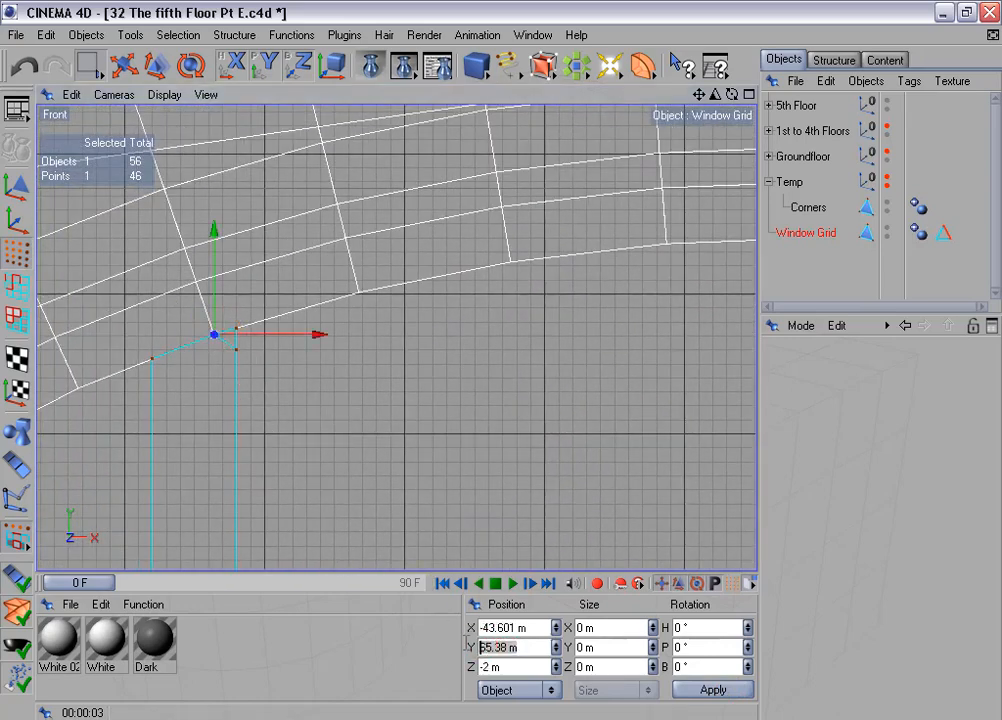
pyautogui.scroll(-1, 540, 480)
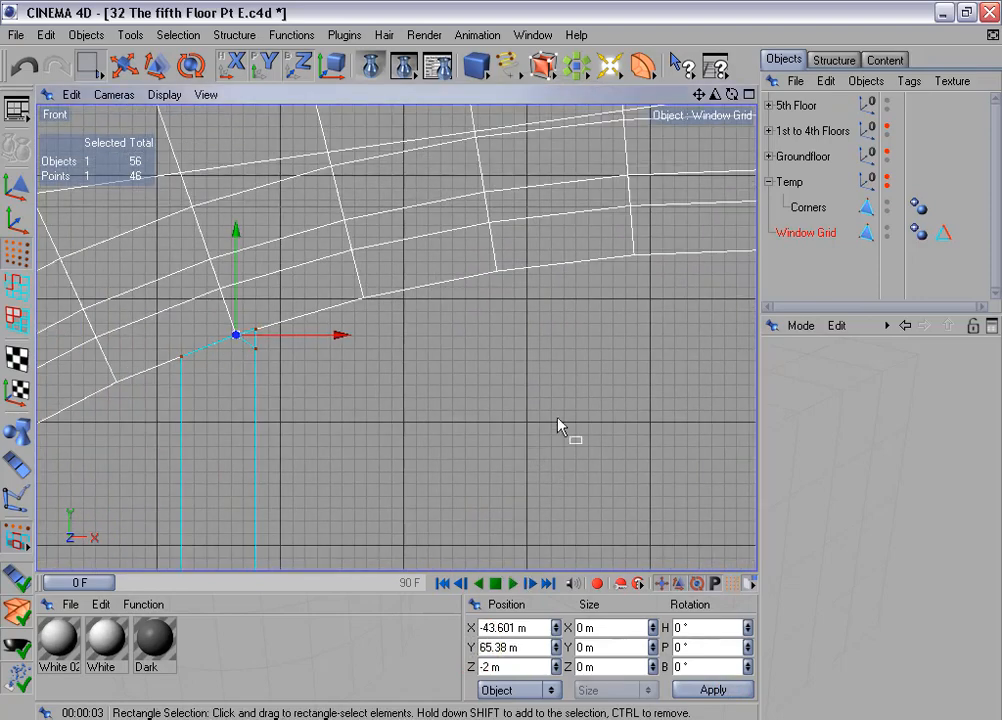
pyautogui.hotkey('ctrl', 'z')
pyautogui.moveTo(254, 366); pyautogui.dragTo(290, 343)
pyautogui.scroll(-1, 300, 349)
pyautogui.keyDown('alt'); pyautogui.moveTo(357, 351); pyautogui.dragTo(2, 334, button='middle'); pyautogui.keyUp('alt')
pyautogui.scroll(3, 500, 343)
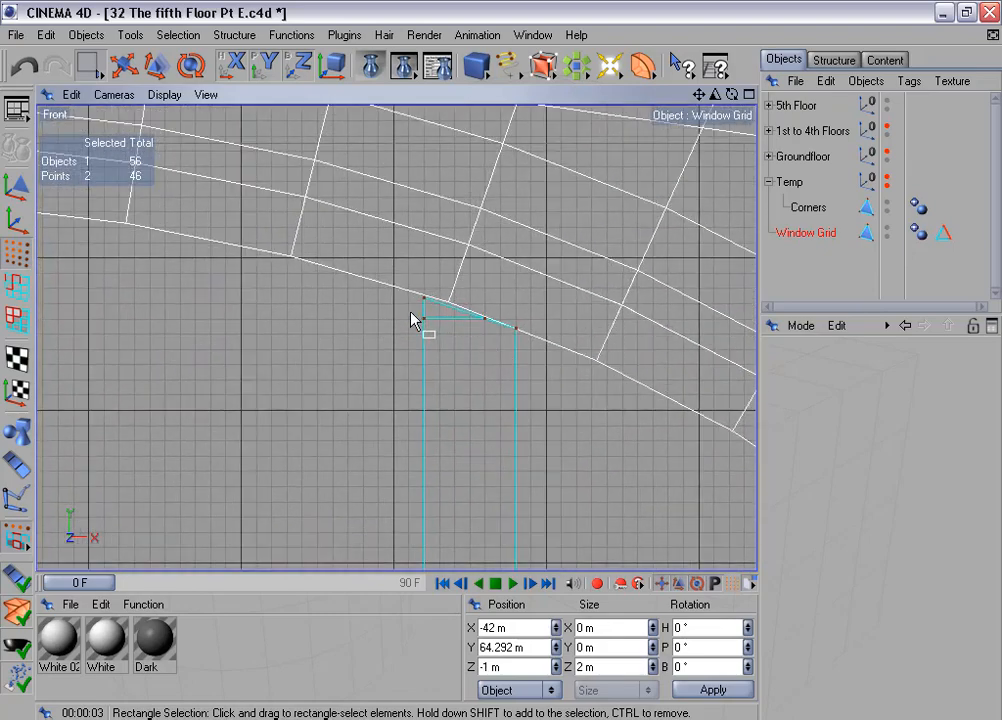
pyautogui.keyDown('shift'); pyautogui.moveTo(413, 311); pyautogui.dragTo(515, 345); pyautogui.keyUp('shift')
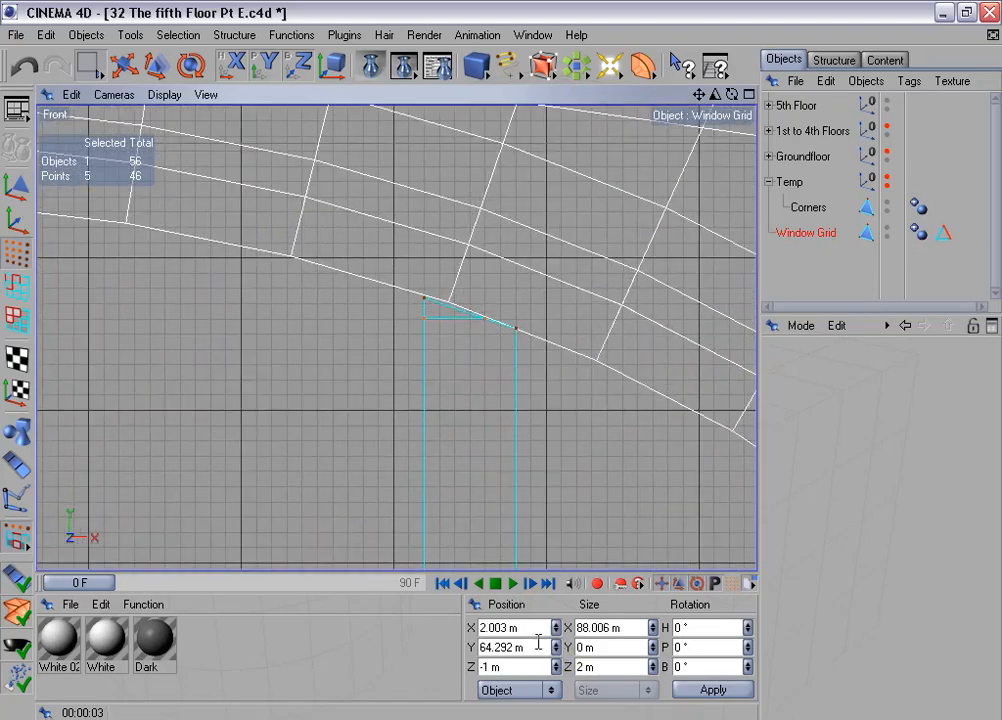
pyautogui.moveTo(538, 642); pyautogui.dragTo(471, 630)
pyautogui.write('65.38 m')
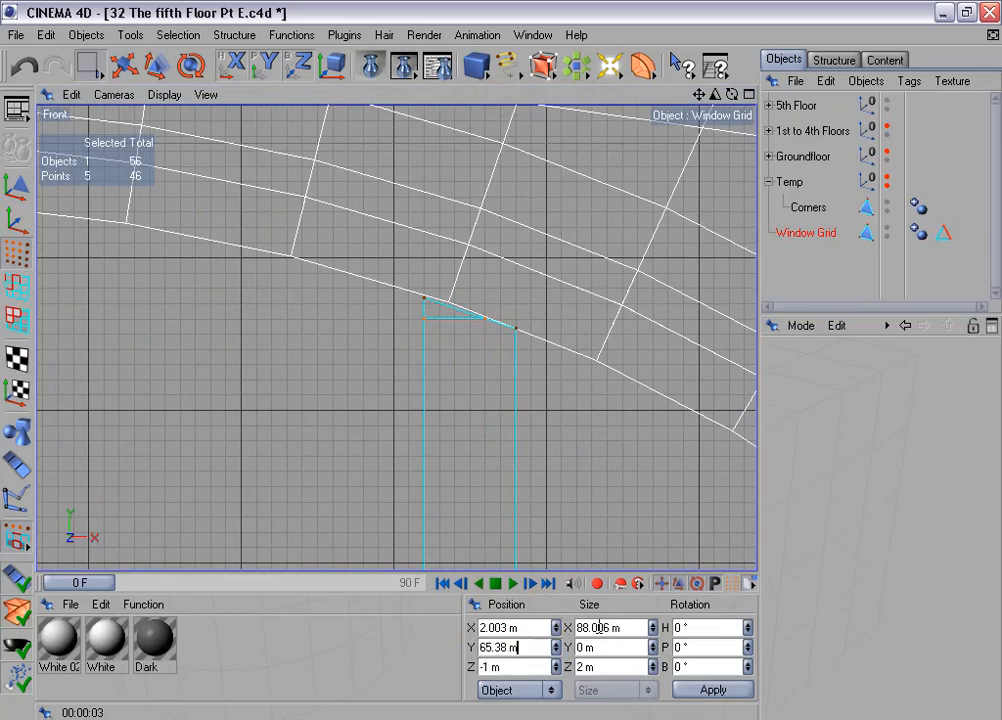
pyautogui.click(716, 690)
# Copy the left cut point's X position to the right bar's cut point as a positive value, X 43.601 m.
pyautogui.keyDown('alt'); pyautogui.moveTo(318, 420); pyautogui.dragTo(1001, 488, button='middle'); pyautogui.keyUp('alt')
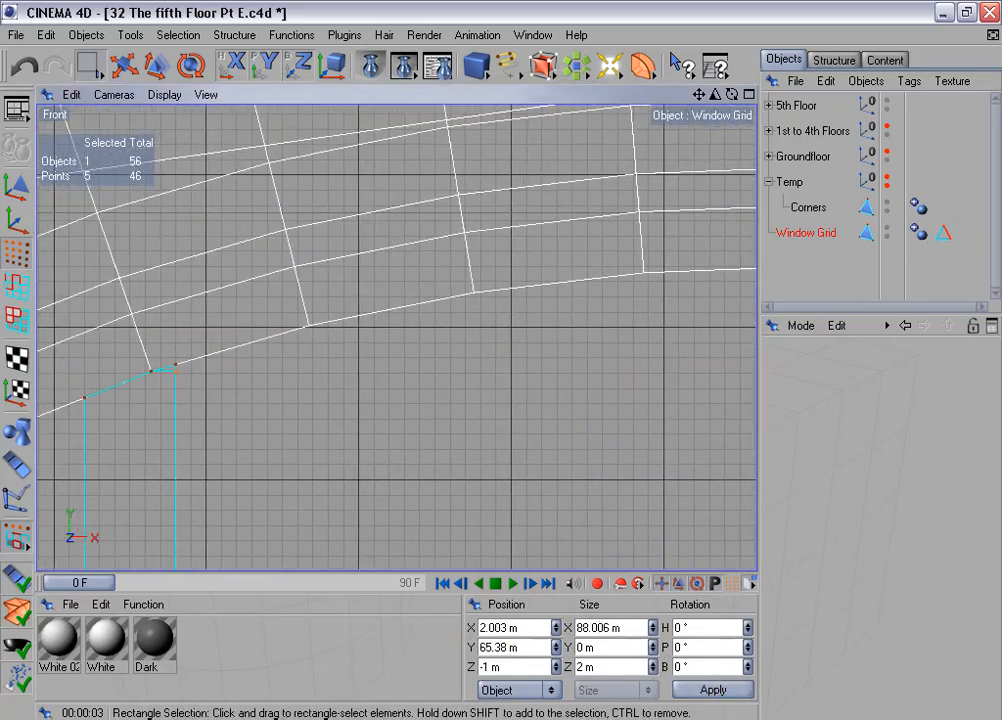
pyautogui.keyDown('alt'); pyautogui.moveTo(137, 375); pyautogui.dragTo(147, 375, button='middle'); pyautogui.keyUp('alt')
pyautogui.moveTo(165, 392); pyautogui.dragTo(166, 393)
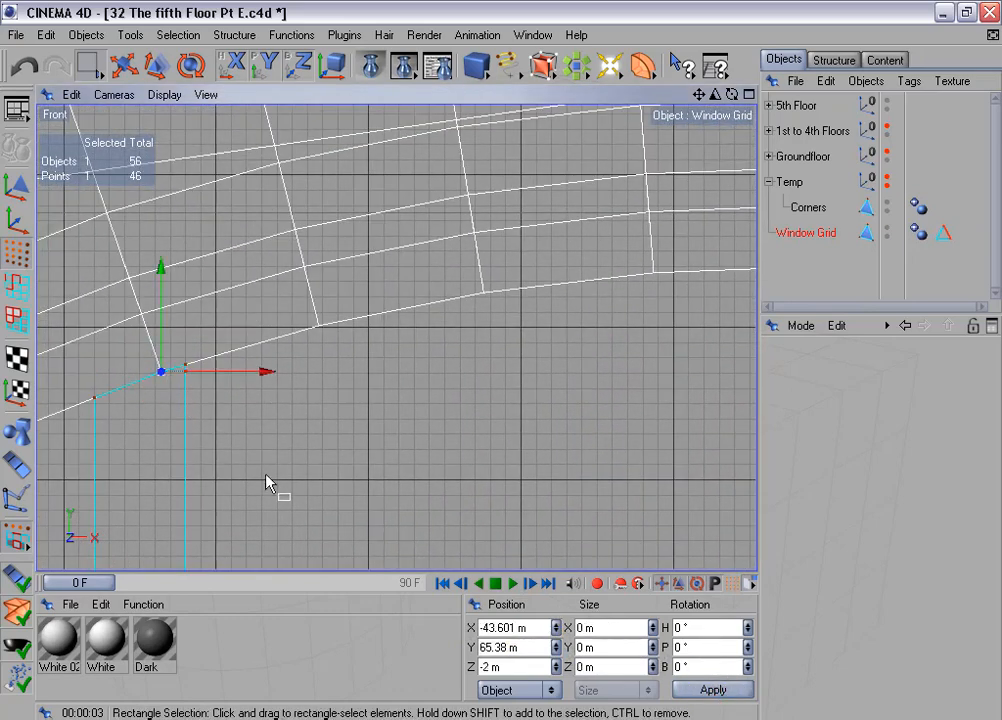
pyautogui.moveTo(525, 627); pyautogui.dragTo(478, 628)
pyautogui.hotkey('ctrl', 'c')
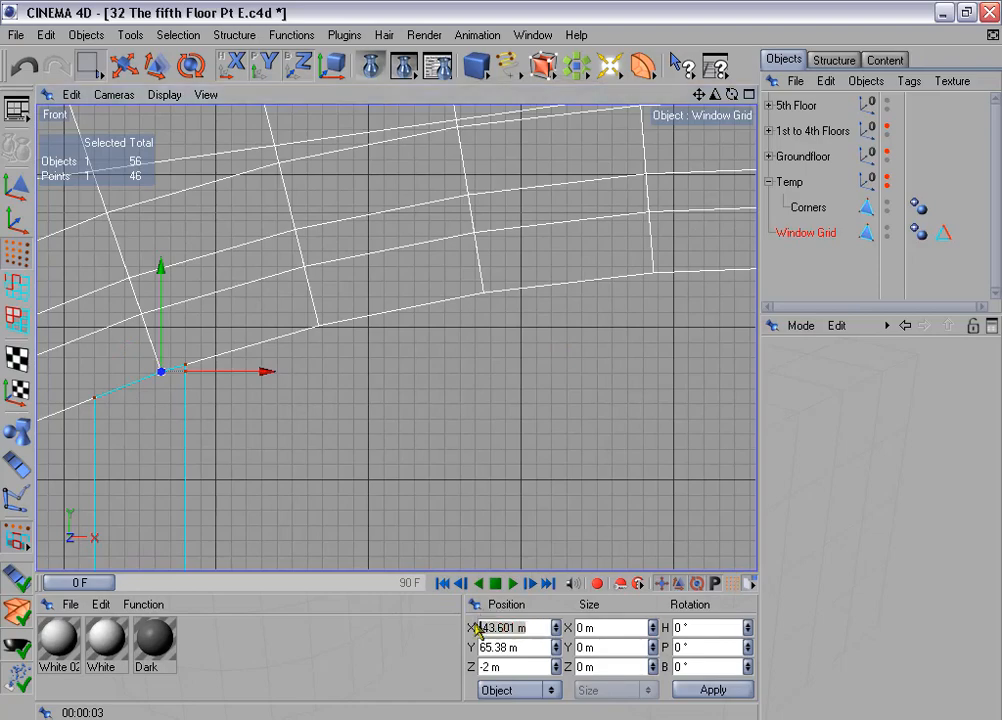
pyautogui.keyDown('alt'); pyautogui.moveTo(587, 490); pyautogui.dragTo(0, 498, button='middle'); pyautogui.keyUp('alt')
pyautogui.scroll(2, 583, 450)
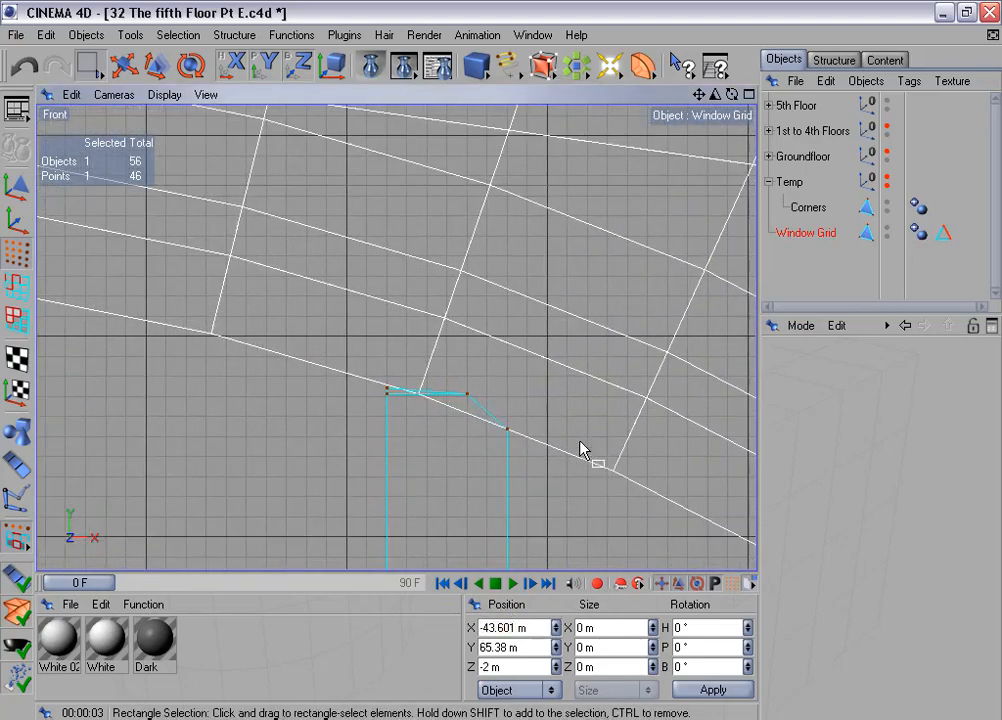
pyautogui.click(468, 394)
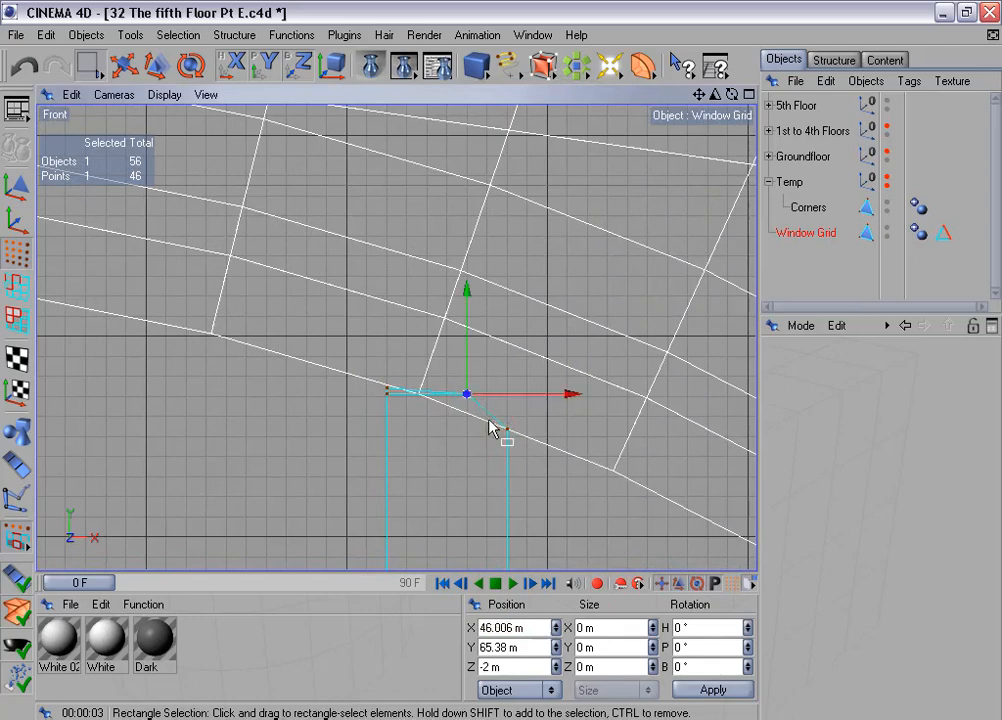
pyautogui.click(544, 627)
pyautogui.hotkey('ctrl', 'v')
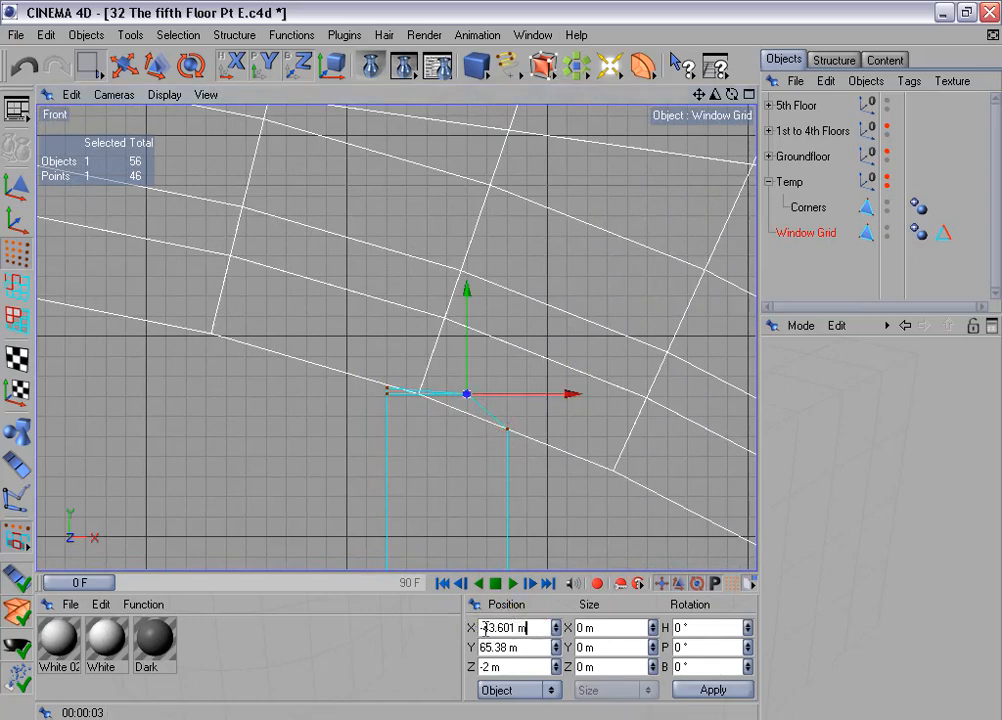
pyautogui.click(711, 692)
# Copy the Y position of the left vertical bar's inner top points to the right bar's inner top points, setting them to Y 65.846 m.
pyautogui.keyDown('alt'); pyautogui.moveTo(444, 511); pyautogui.dragTo(997, 513, button='middle'); pyautogui.keyUp('alt')
pyautogui.keyDown('alt'); pyautogui.moveTo(163, 408); pyautogui.dragTo(236, 396, button='middle'); pyautogui.keyUp('alt')
pyautogui.moveTo(194, 339); pyautogui.dragTo(250, 381)
pyautogui.click(498, 645)
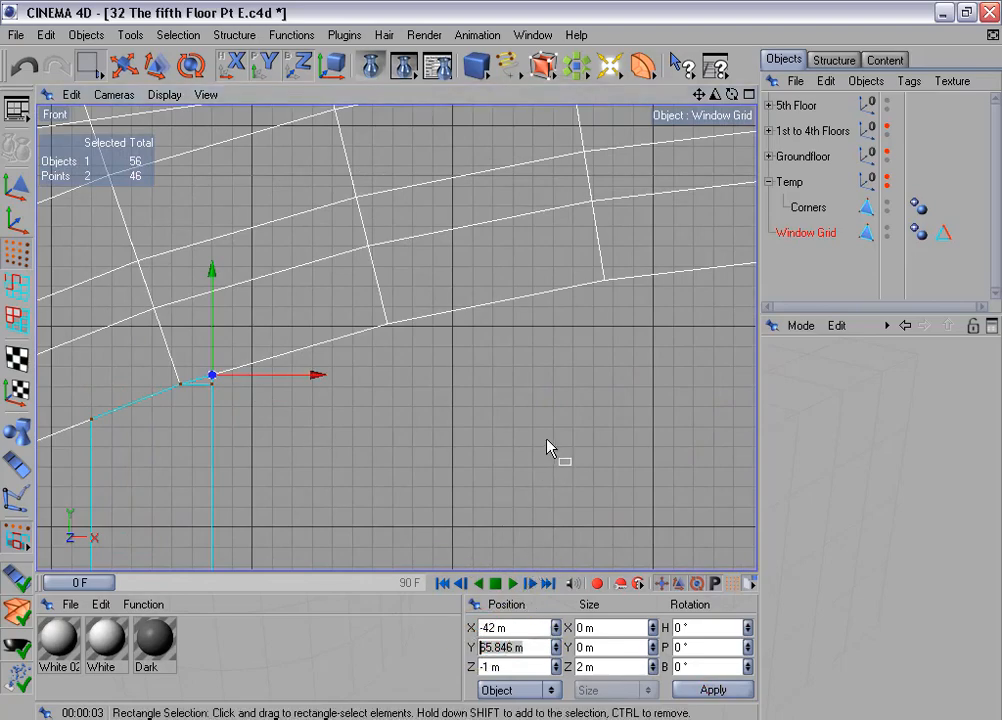
pyautogui.keyDown('alt'); pyautogui.moveTo(517, 441); pyautogui.dragTo(0, 441, button='middle'); pyautogui.keyUp('alt')
pyautogui.scroll(2, 303, 393)
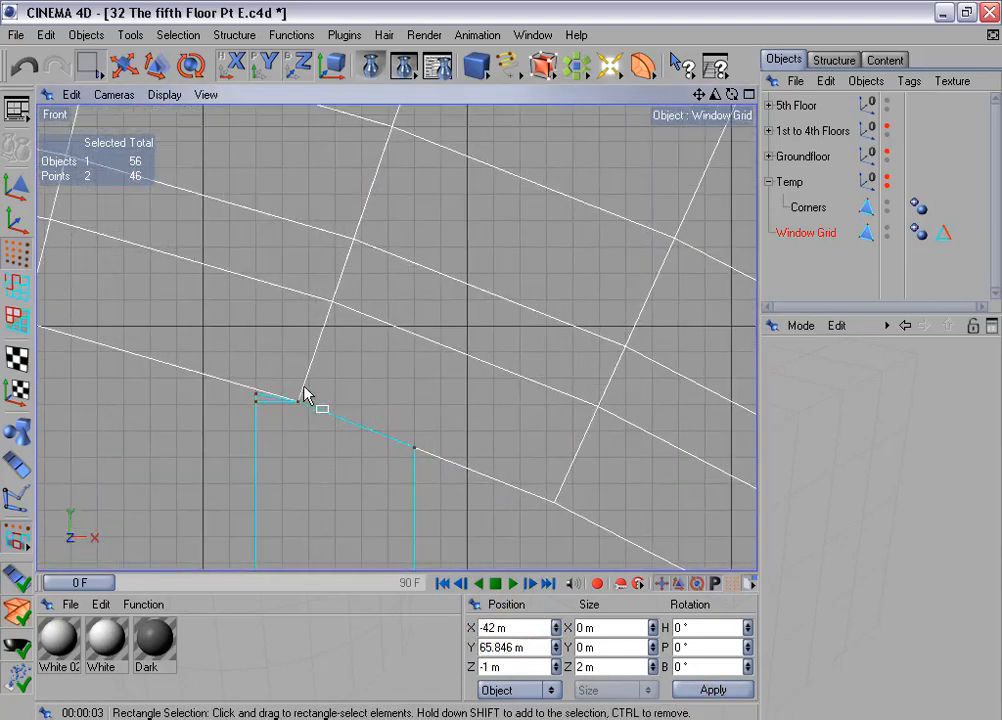
pyautogui.moveTo(284, 397); pyautogui.dragTo(285, 398)
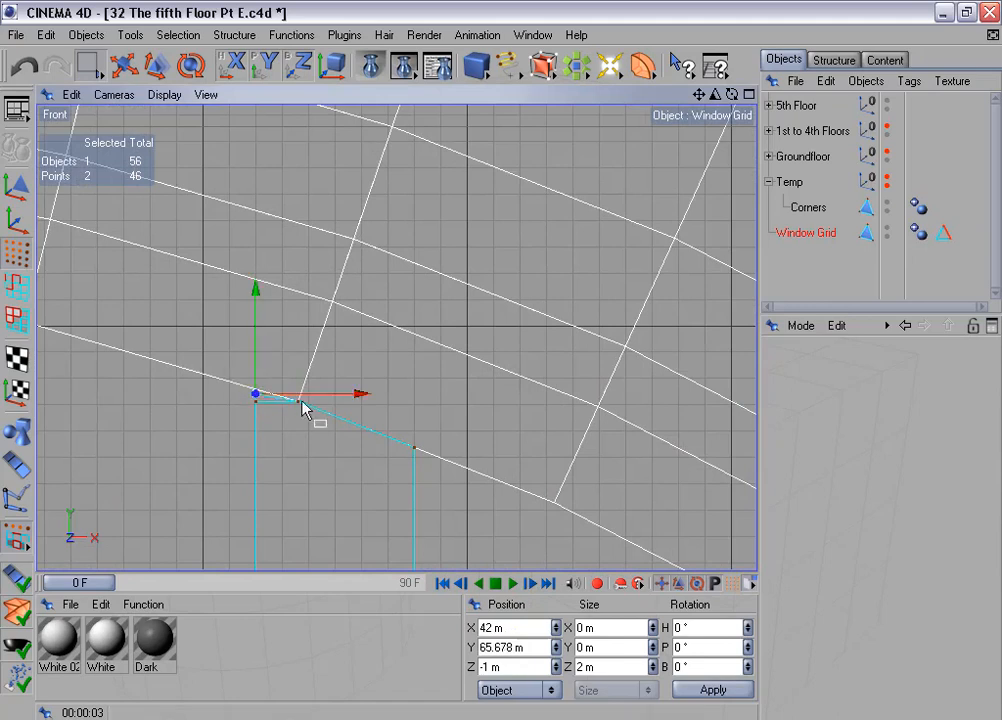
pyautogui.doubleClick(535, 648)
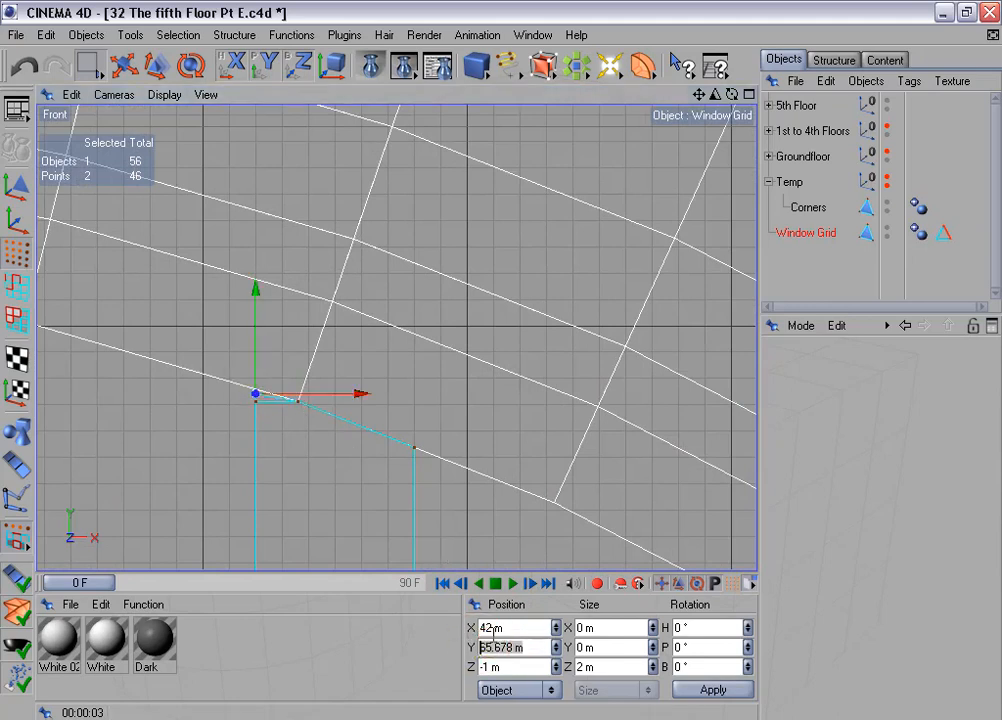
pyautogui.write('65.846')
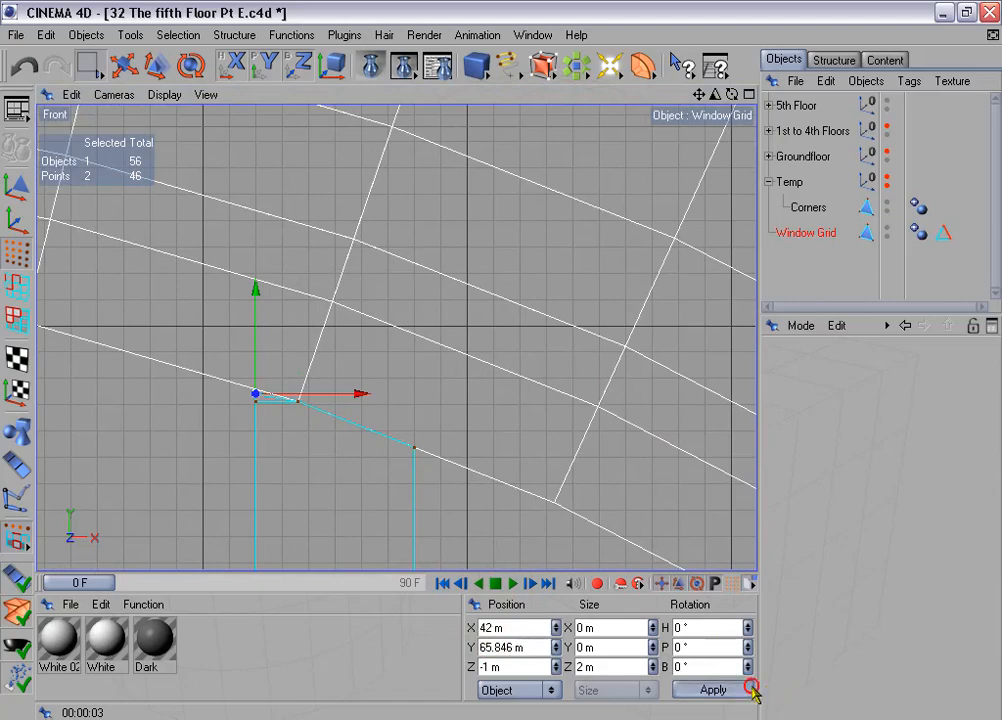
pyautogui.click(750, 690)
pyautogui.scroll(-5, 536, 364)
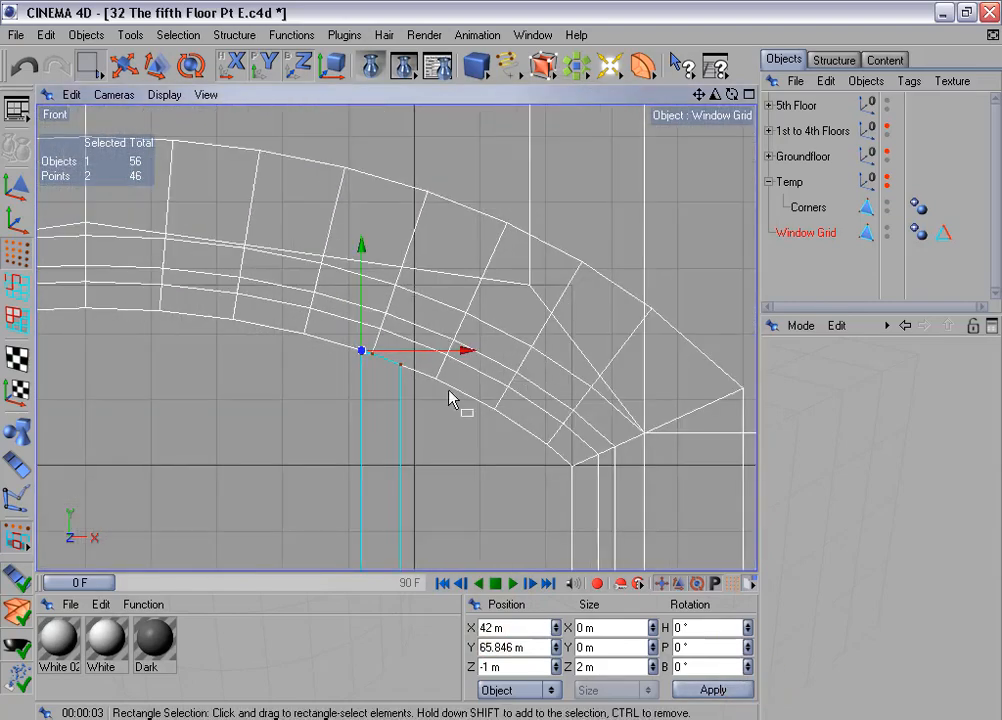
pyautogui.keyDown('alt'); pyautogui.moveTo(360, 368); pyautogui.dragTo(710, 308, button='middle'); pyautogui.keyUp('alt')
pyautogui.scroll(-3, 360, 368)
pyautogui.scroll(1, 278, 359)
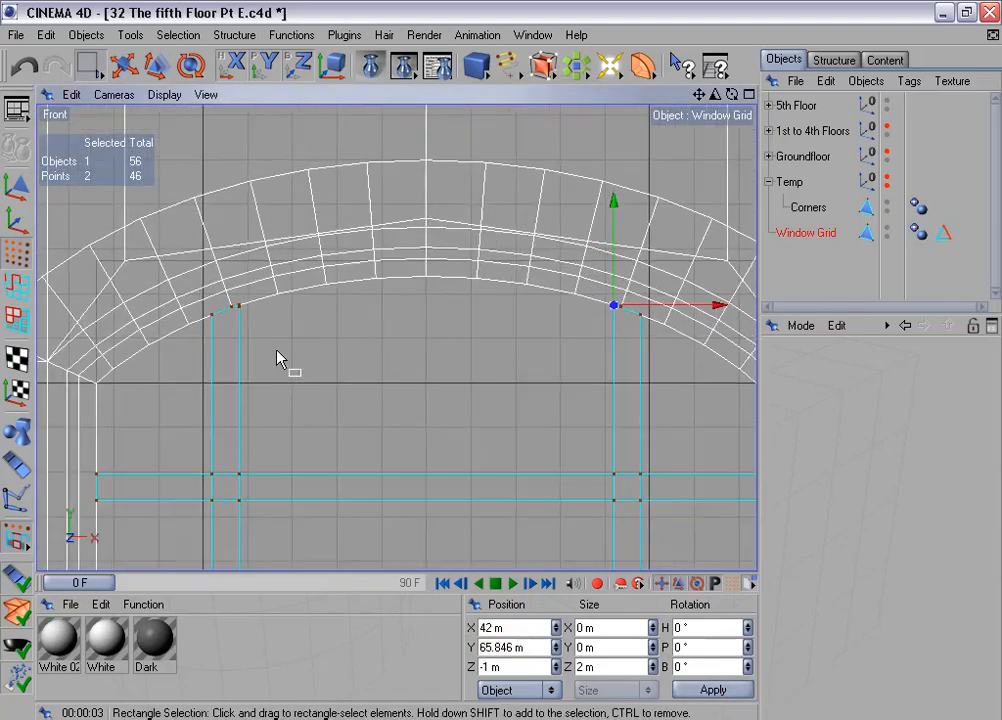
# Select the front polygons at the top of both vertical bars to check them for N-gons.
pyautogui.click(16, 318)
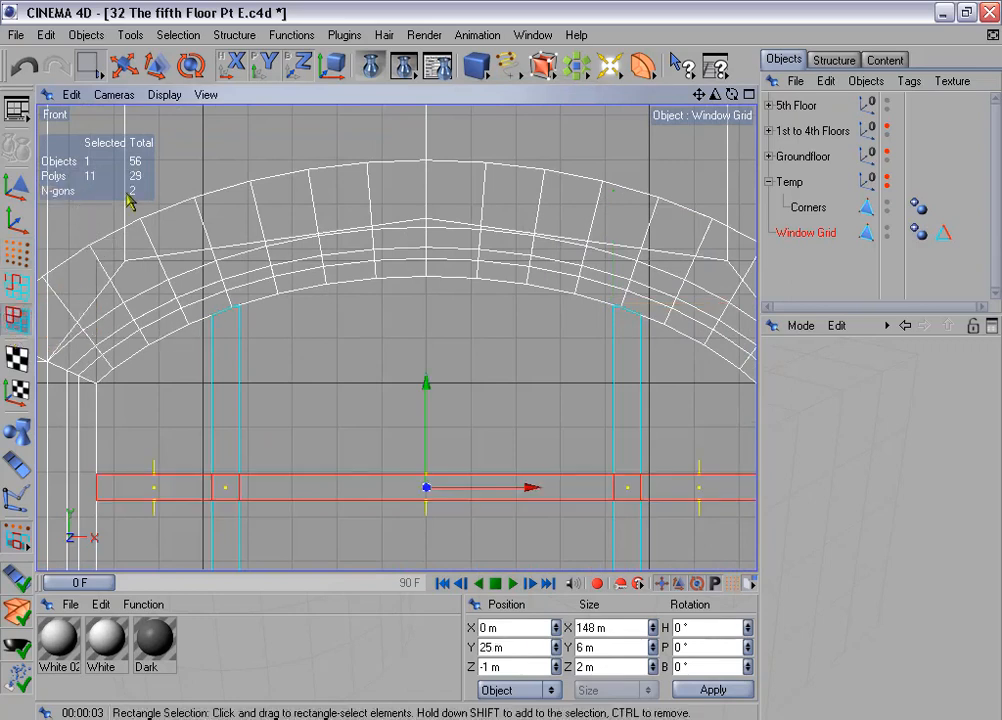
pyautogui.moveTo(90, 68); pyautogui.dragTo(122, 86)
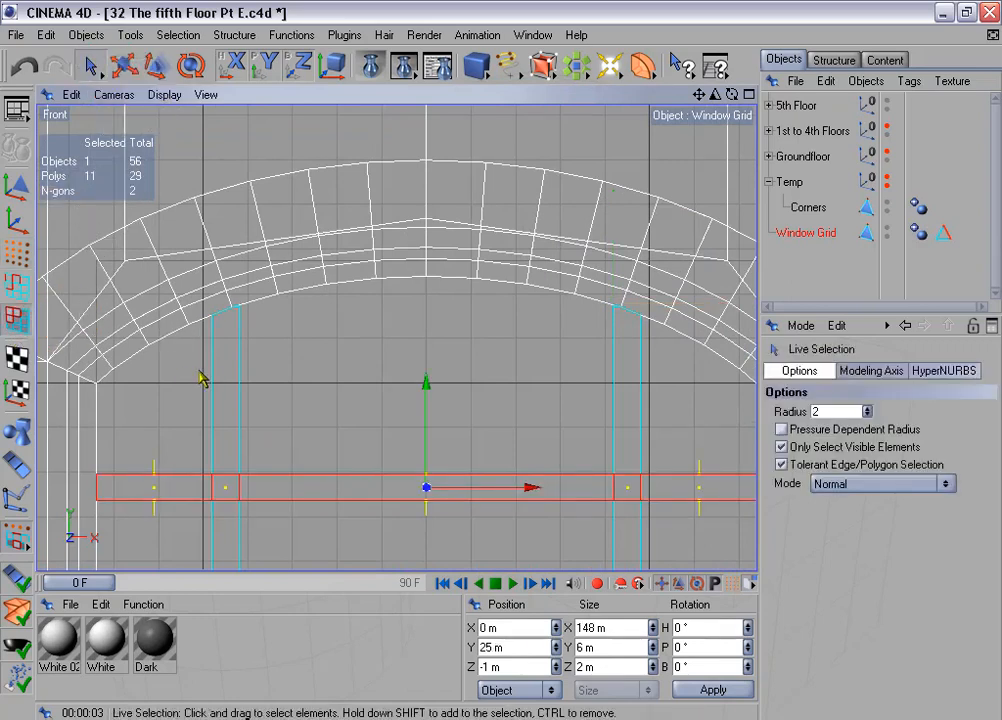
pyautogui.click(228, 377)
pyautogui.keyDown('shift'); pyautogui.click(634, 378); pyautogui.keyUp('shift')
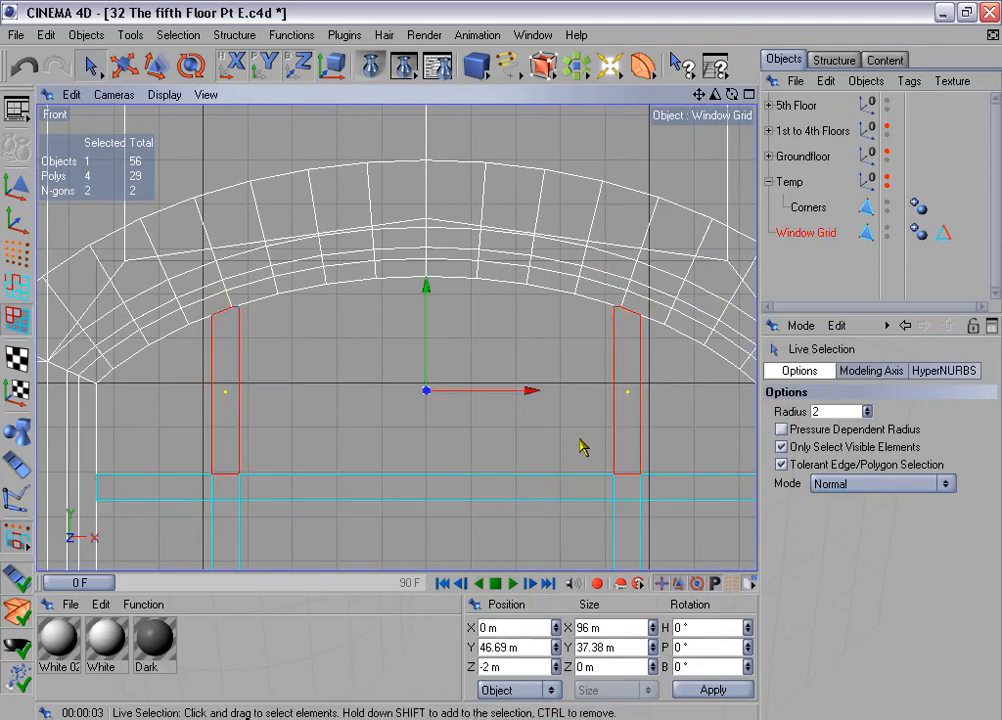
# Knife-cut both vertical bars horizontally at the height of their outer top points, with point snapping enabled.
pyautogui.click(17, 249)
pyautogui.rightClick(390, 344)
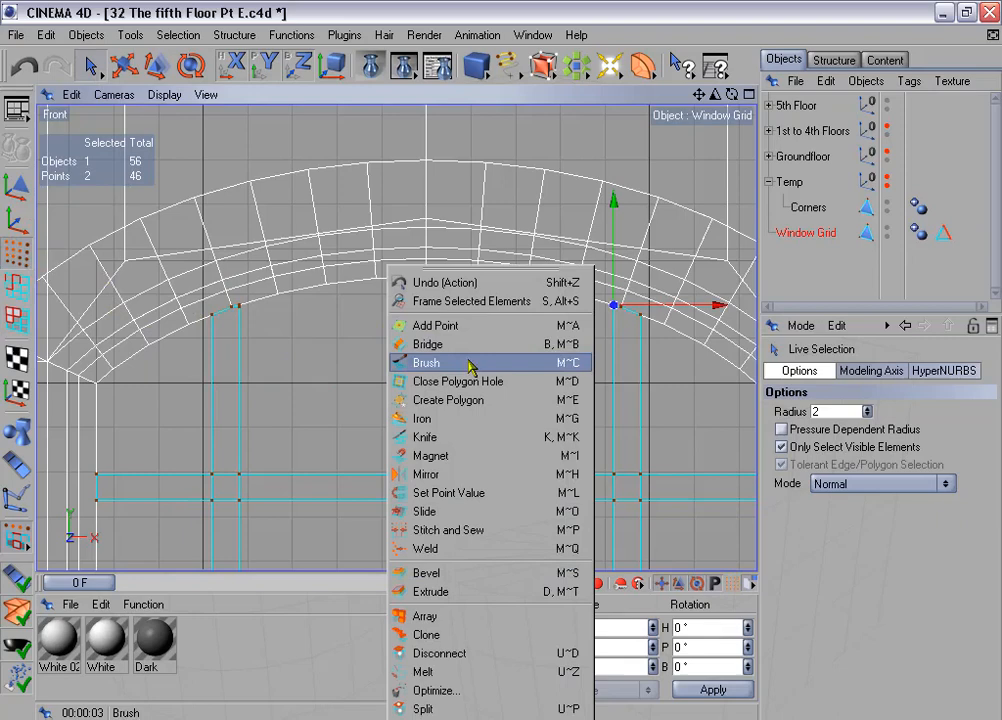
pyautogui.click(472, 437)
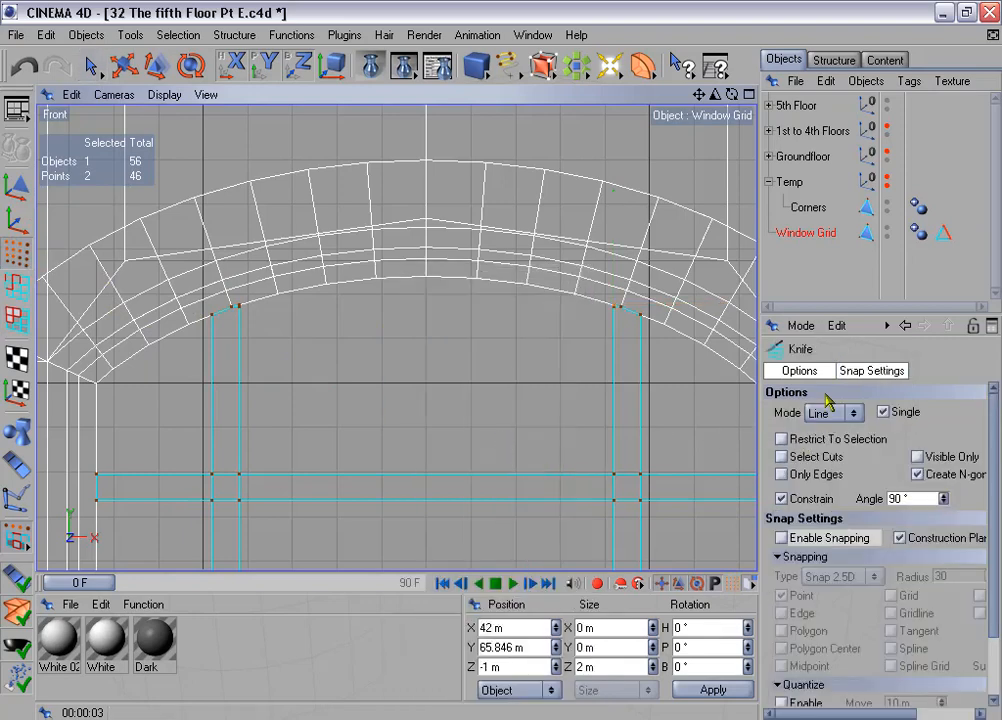
pyautogui.click(857, 372)
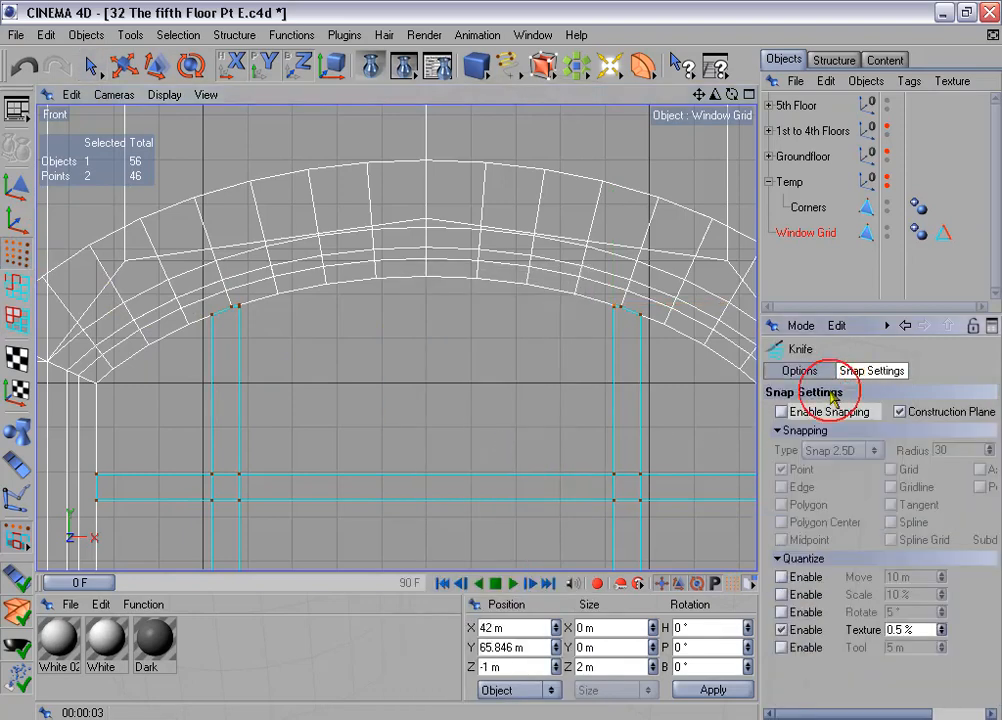
pyautogui.click(781, 411)
pyautogui.click(794, 471)
pyautogui.scroll(1, 266, 380)
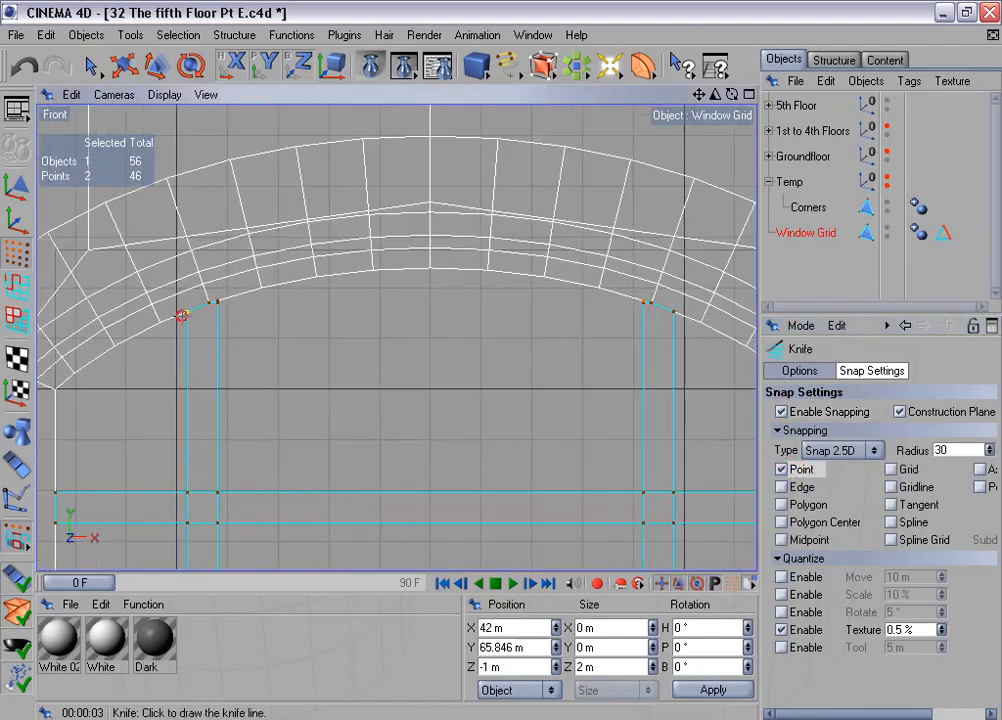
pyautogui.moveTo(181, 315); pyautogui.dragTo(402, 336)
pyautogui.moveTo(610, 352); pyautogui.dragTo(677, 337)
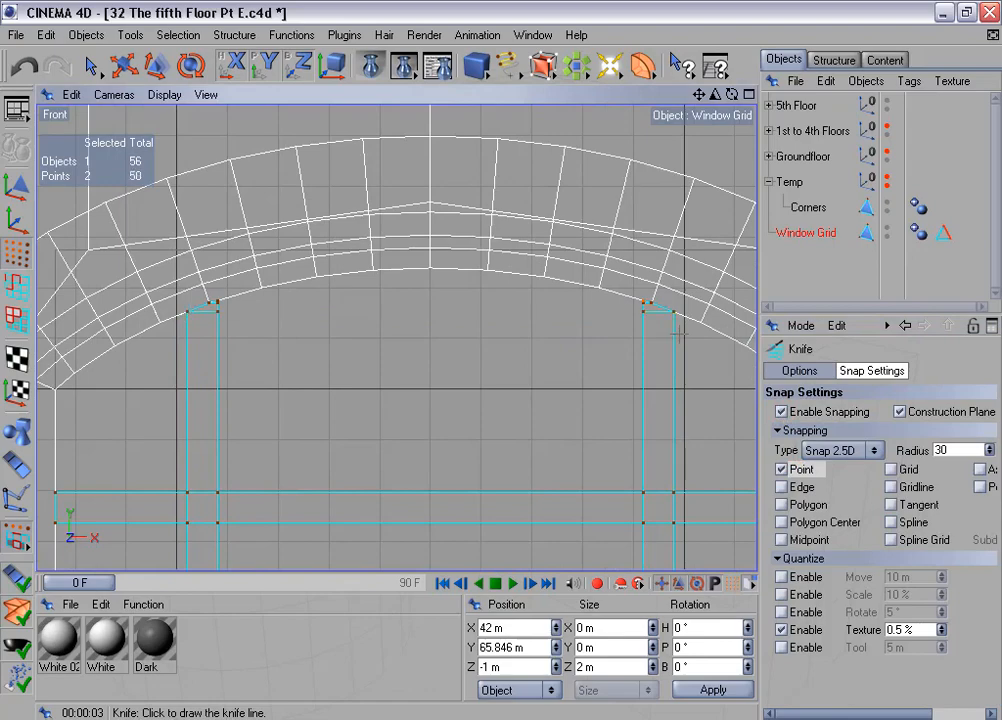
# Inspect the window grid's cuts and selected edges in the perspective view, from the arch close-up out to the whole floor.
pyautogui.middleClick(476, 352)
pyautogui.middleClick(360, 248)
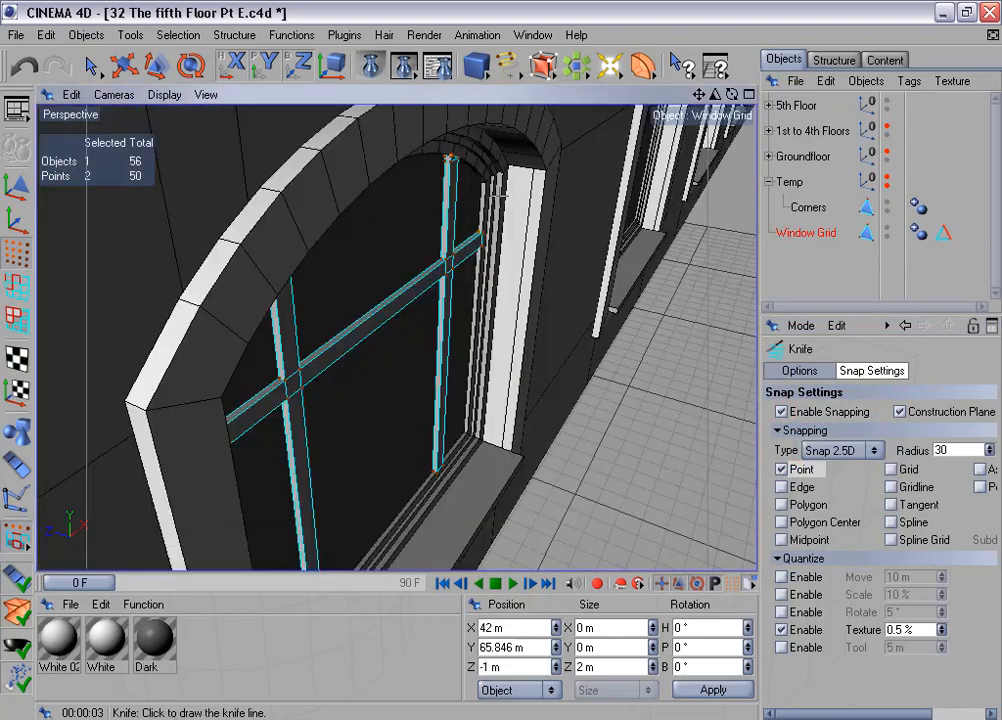
pyautogui.keyDown('alt'); pyautogui.moveTo(498, 195); pyautogui.dragTo(286, 196); pyautogui.keyUp('alt')
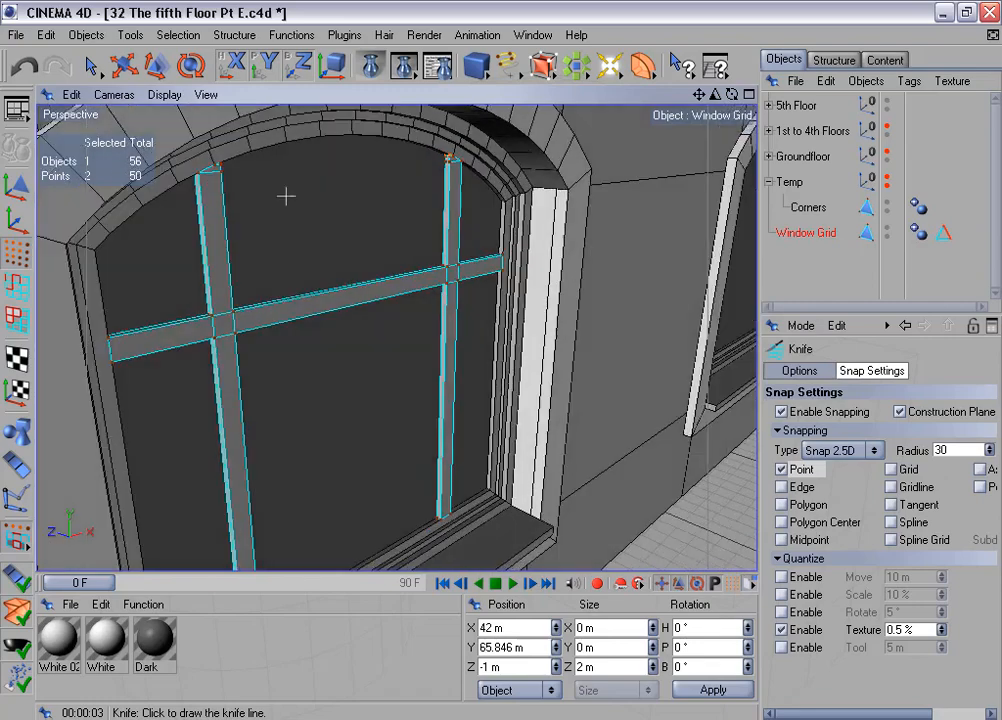
pyautogui.click(17, 287)
pyautogui.keyDown('alt'); pyautogui.moveTo(556, 356); pyautogui.dragTo(440, 352); pyautogui.keyUp('alt')
pyautogui.scroll(5, 352, 213)
pyautogui.keyDown('alt'); pyautogui.moveTo(327, 169); pyautogui.dragTo(462, 400, button='middle'); pyautogui.keyUp('alt')
pyautogui.keyDown('alt'); pyautogui.moveTo(351, 193); pyautogui.dragTo(494, 136); pyautogui.keyUp('alt')
pyautogui.scroll(-15, 351, 193)
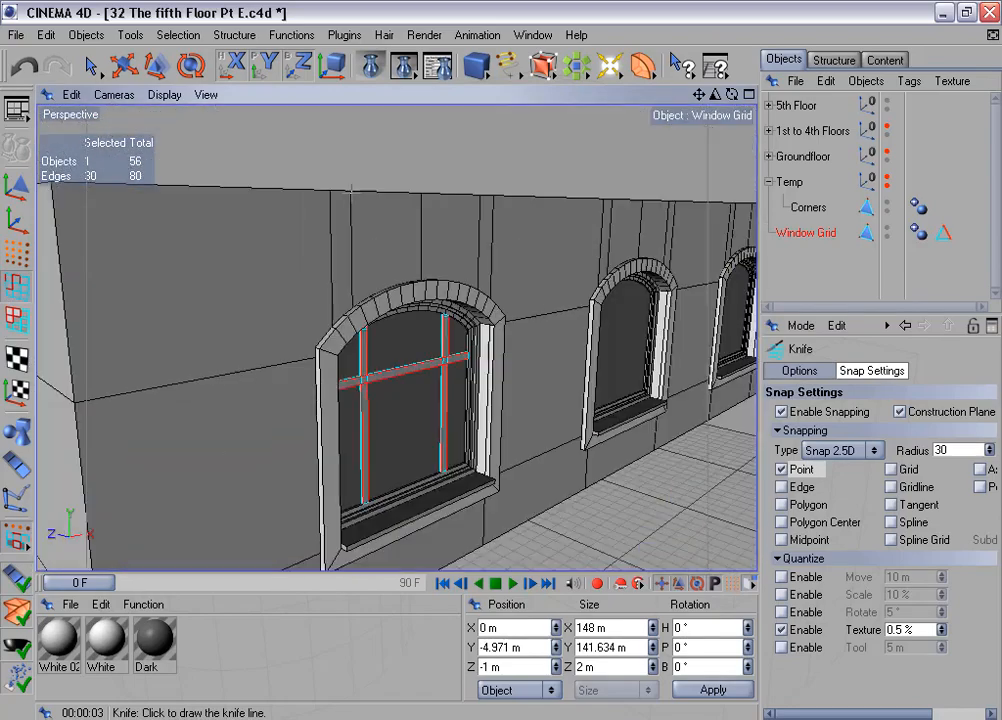
pyautogui.scroll(-4, 351, 193)
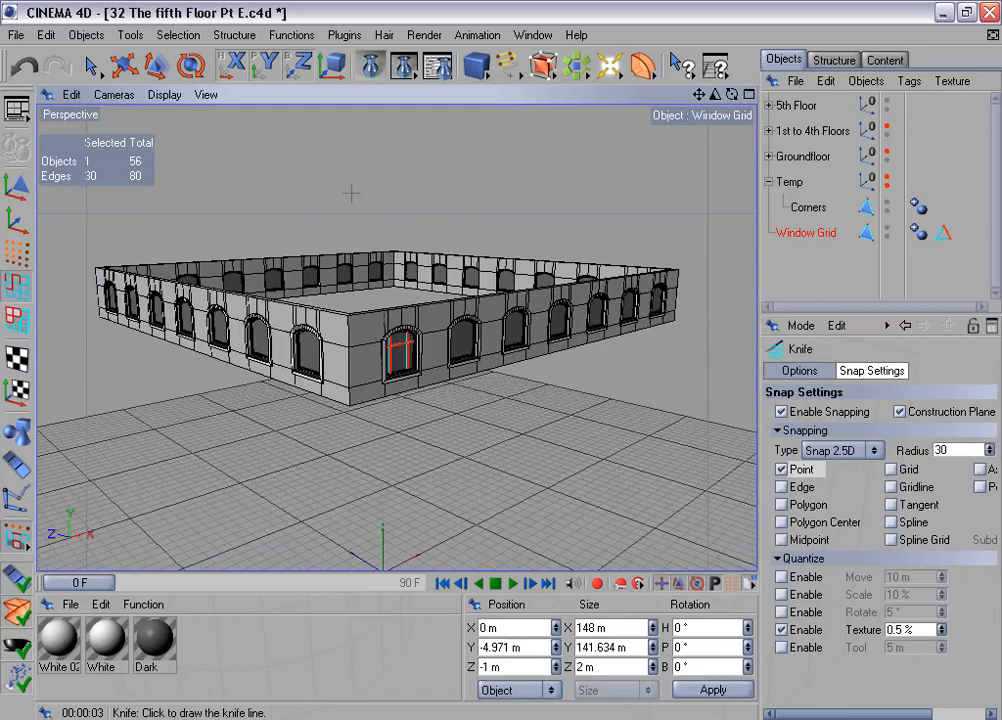
pyautogui.keyDown('alt'); pyautogui.moveTo(329, 180); pyautogui.dragTo(254, 155, button='middle'); pyautogui.keyUp('alt')
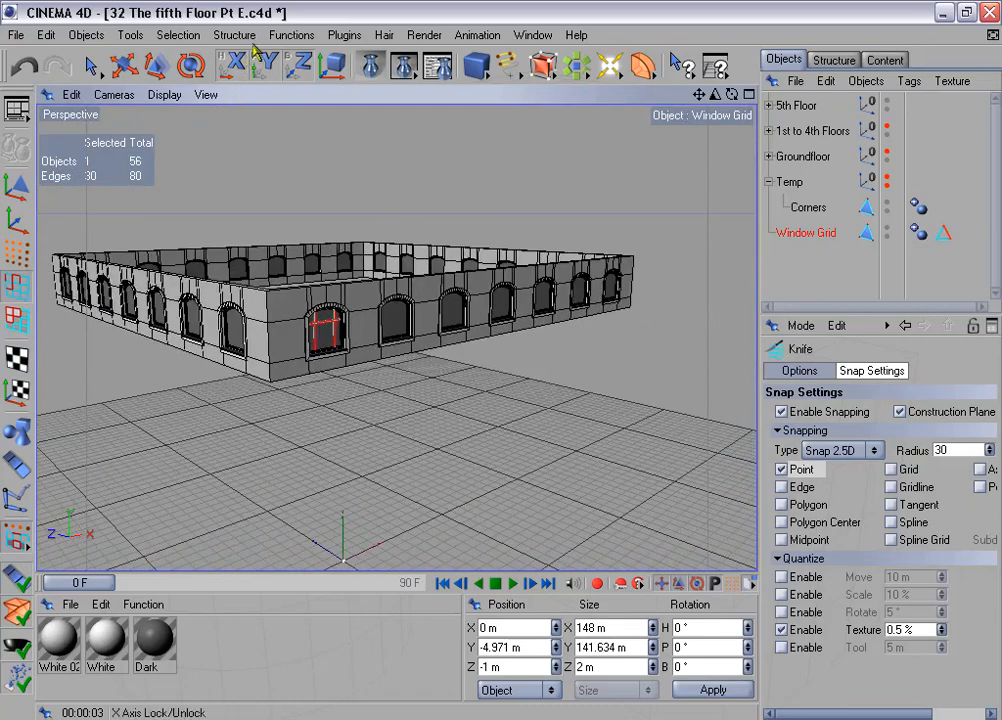
# Duplicate Window Grid as six linear copies moved 350 m along X per step, with rotation disabled.
pyautogui.click(291, 35)
pyautogui.click(358, 170)
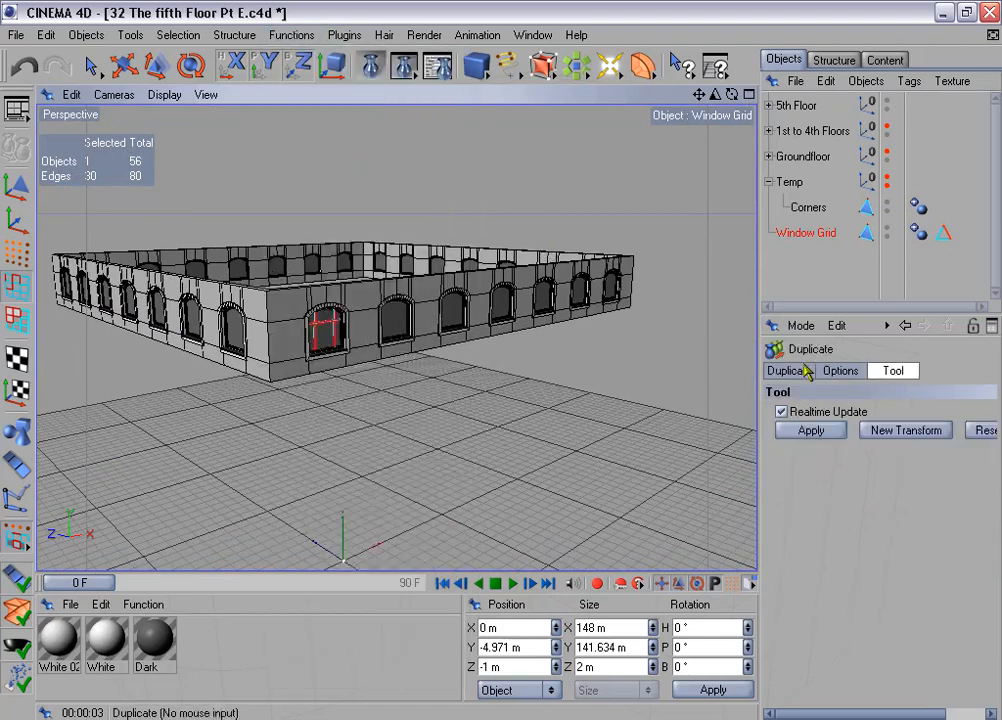
pyautogui.click(787, 370)
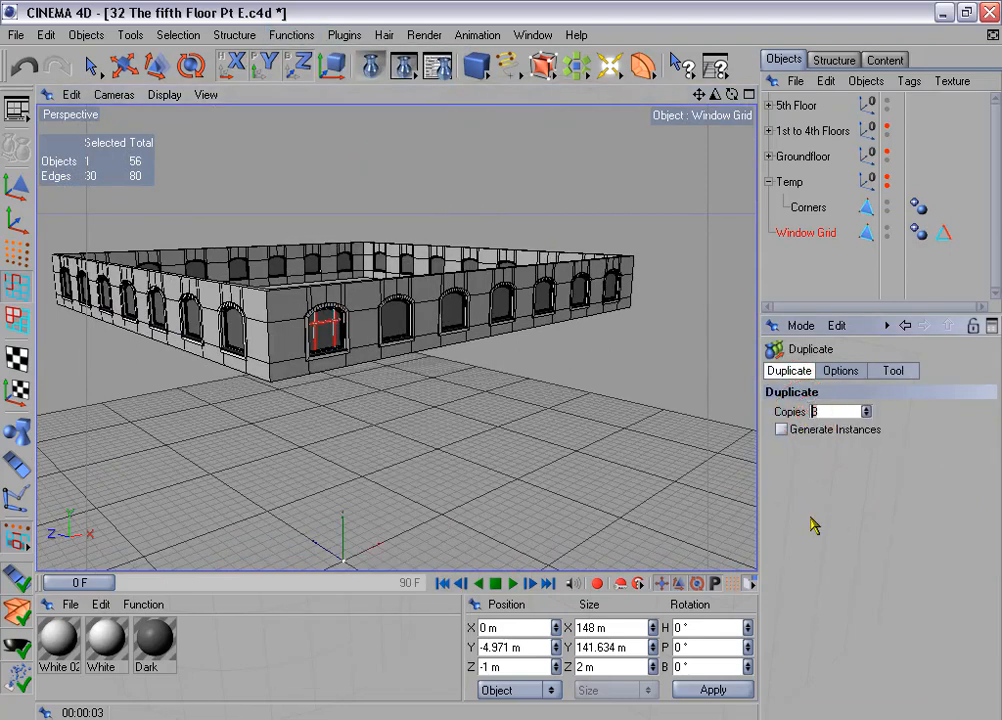
pyautogui.click(843, 370)
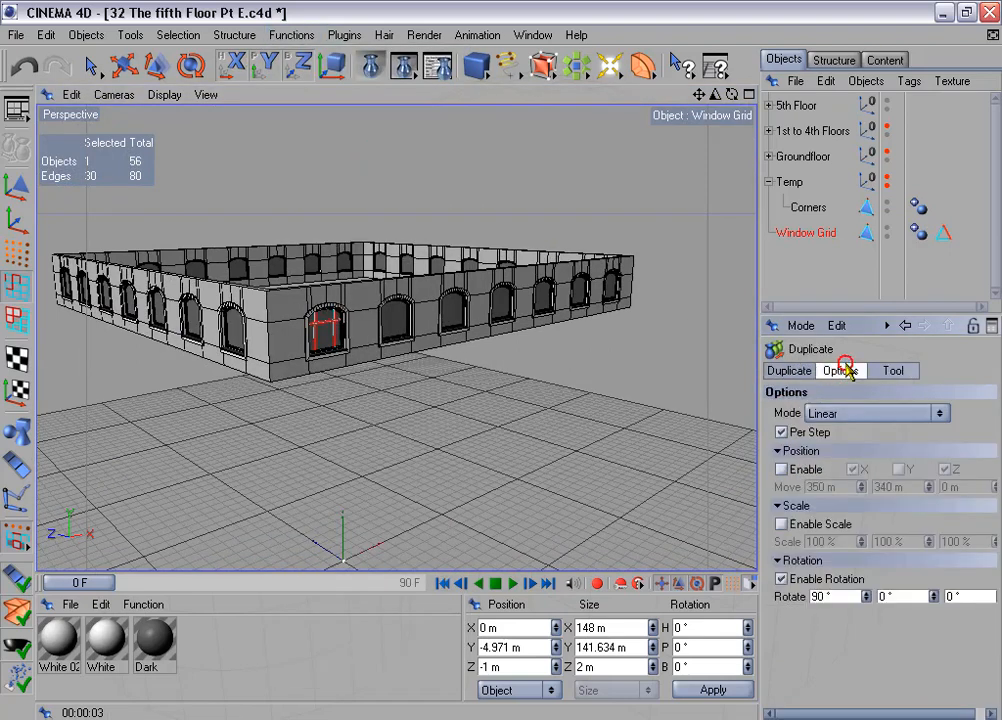
pyautogui.click(782, 468)
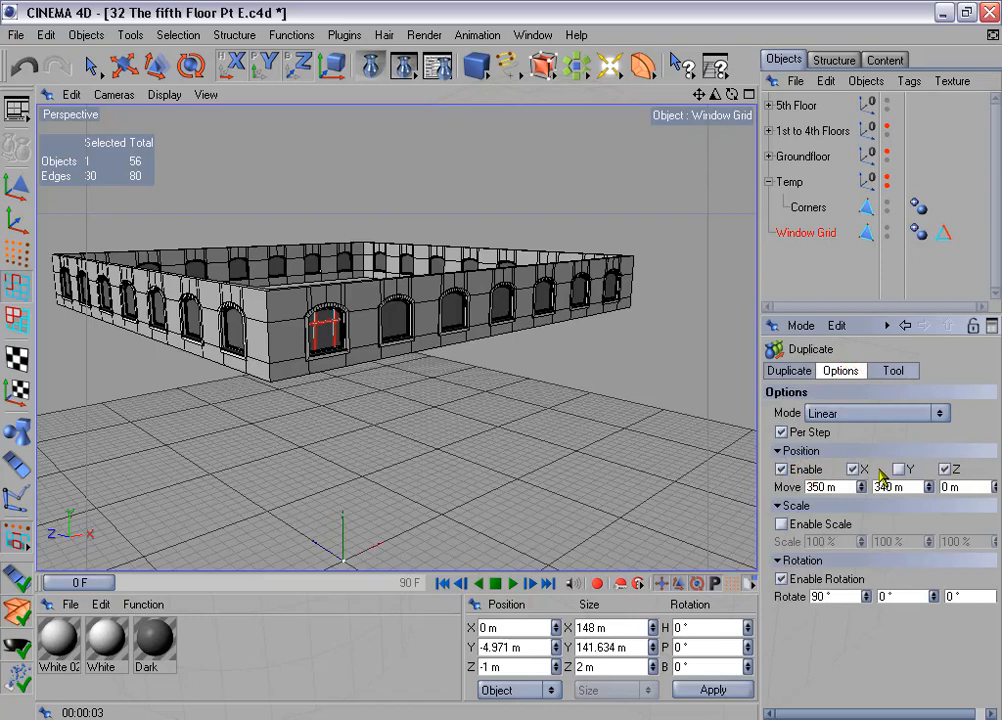
pyautogui.click(782, 579)
pyautogui.click(893, 371)
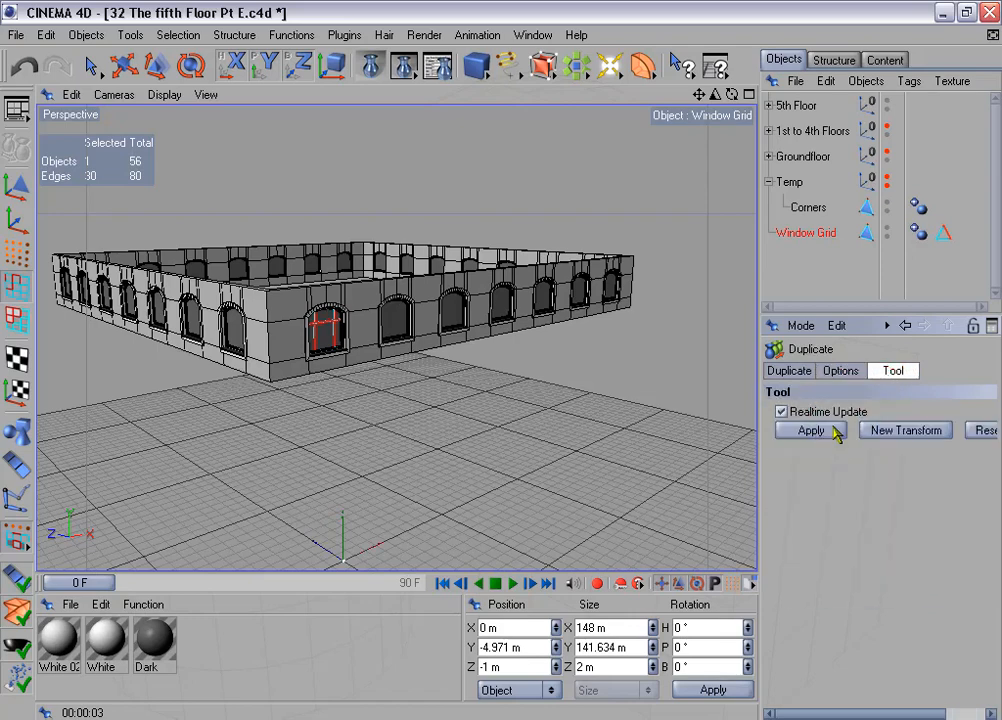
pyautogui.click(835, 430)
# Connect Window Grid and its six copies into a single polygon object.
pyautogui.moveTo(802, 315); pyautogui.dragTo(811, 501)
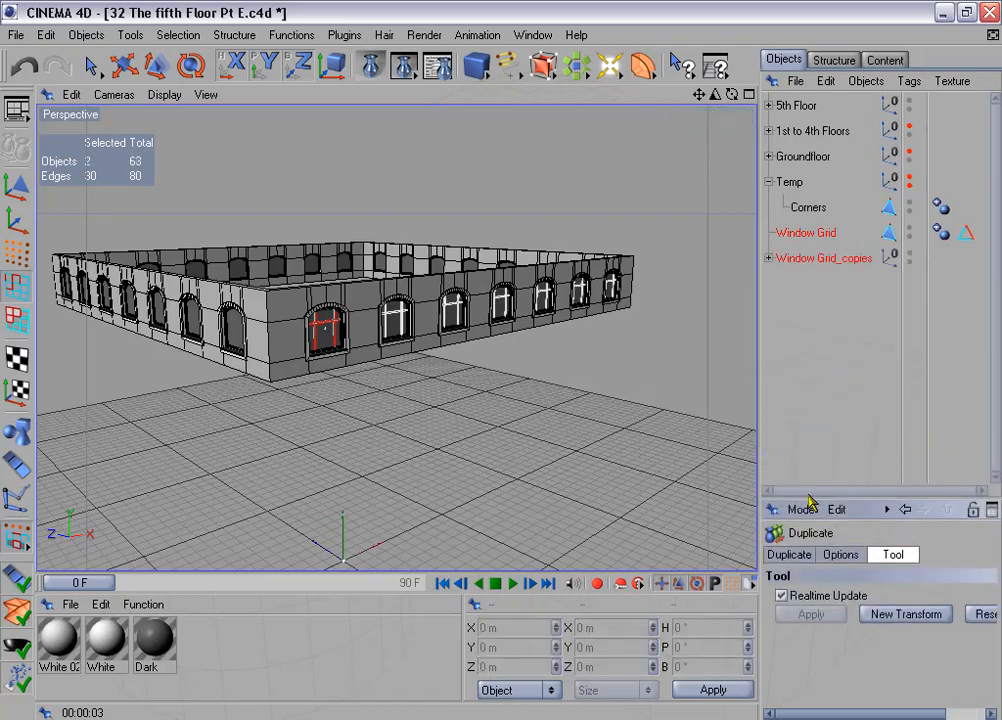
pyautogui.click(768, 258)
pyautogui.click(802, 235)
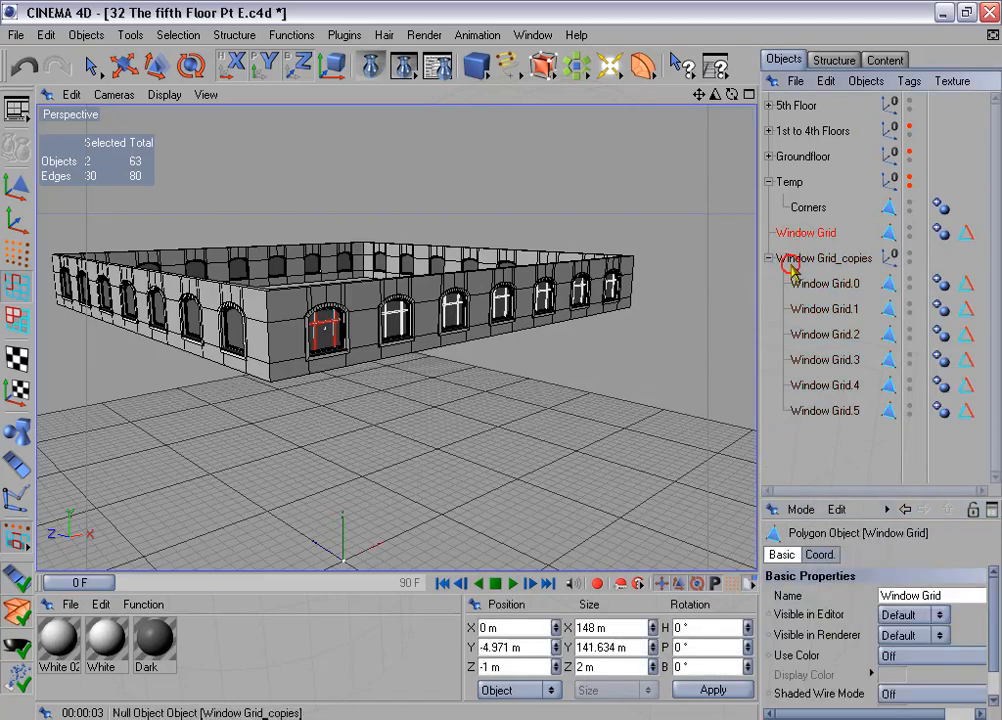
pyautogui.click(769, 258)
pyautogui.click(768, 258)
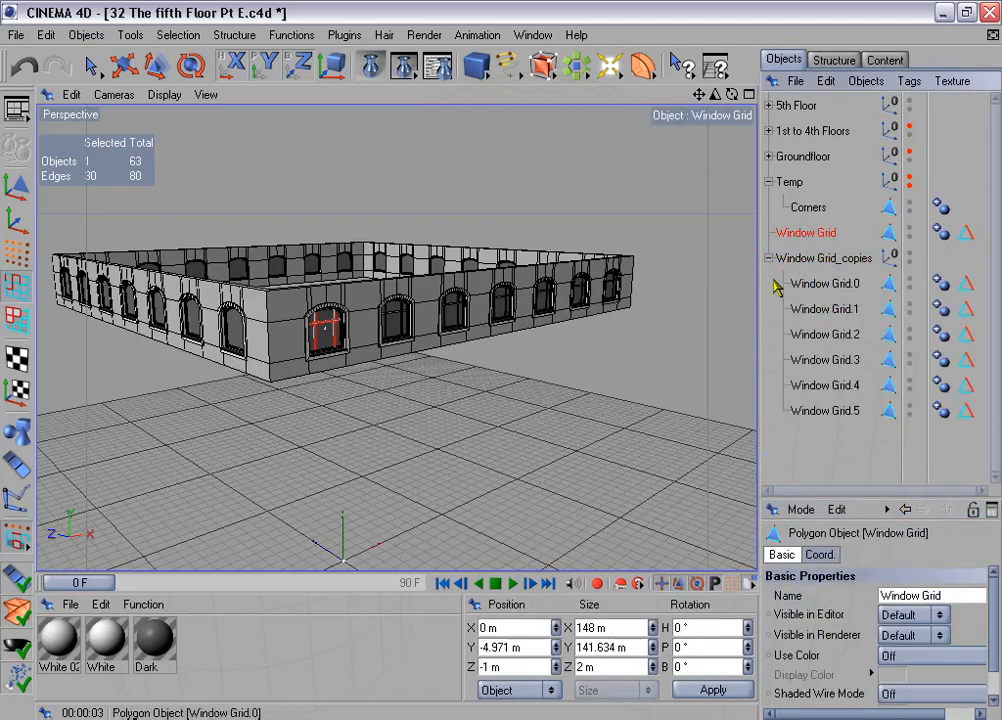
pyautogui.keyDown('shift'); pyautogui.click(836, 410); pyautogui.keyUp('shift')
pyautogui.rightClick(805, 374)
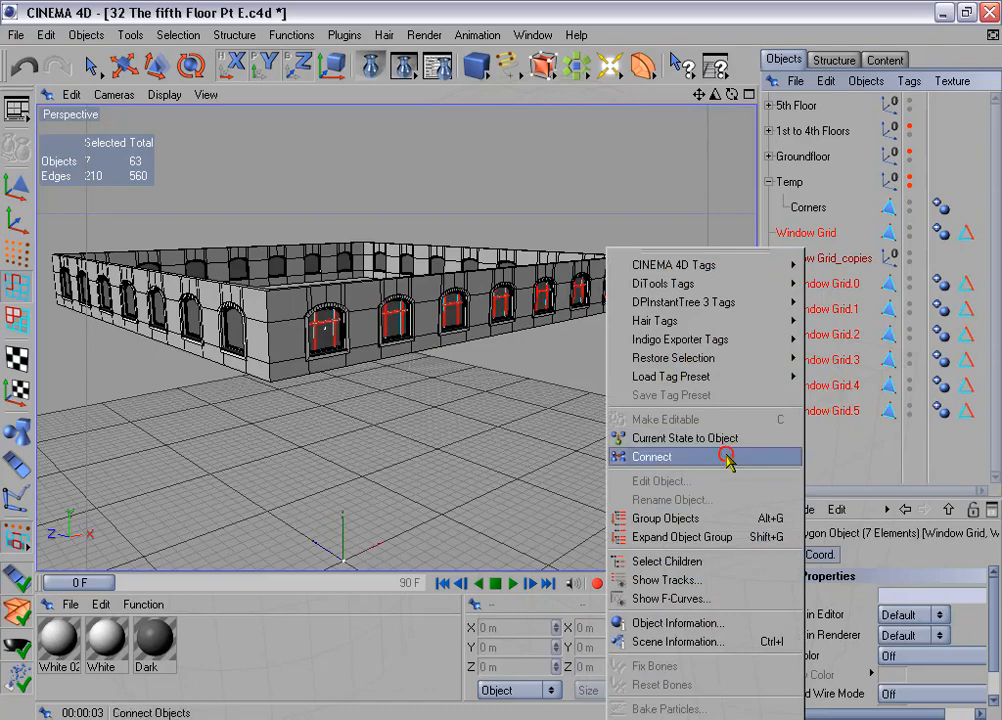
pyautogui.click(651, 456)
# Delete the original Window Grid and the Window Grid_copies group, keeping the connected object selected.
pyautogui.click(806, 258)
pyautogui.keyDown('shift'); pyautogui.click(800, 284); pyautogui.keyUp('shift')
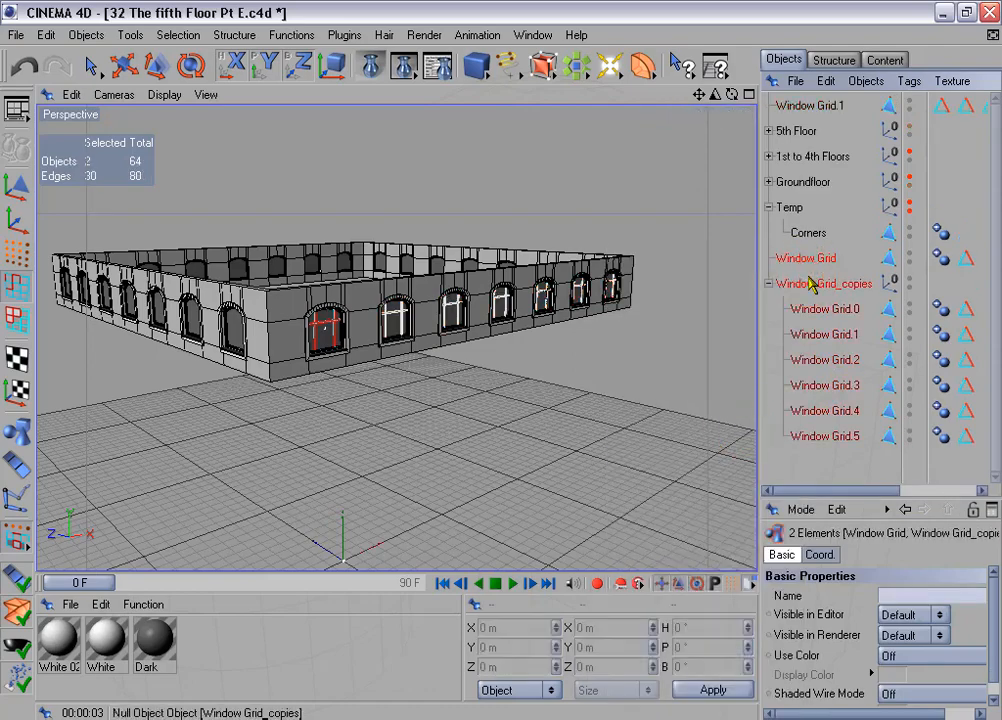
pyautogui.press('Delete')
pyautogui.click(795, 107)
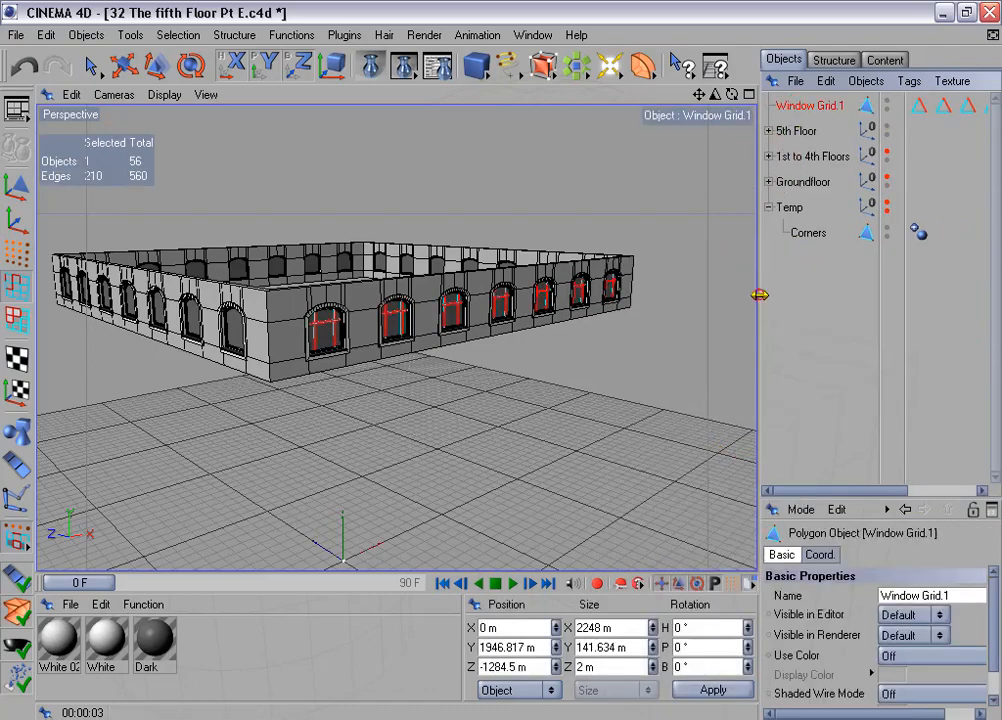
# Store the bevel edges of all seven grids in the first Edges for beveling selection tag and delete the six redundant tags.
pyautogui.moveTo(758, 297); pyautogui.dragTo(566, 305)
pyautogui.moveTo(714, 117); pyautogui.dragTo(888, 103)
pyautogui.click(176, 34)
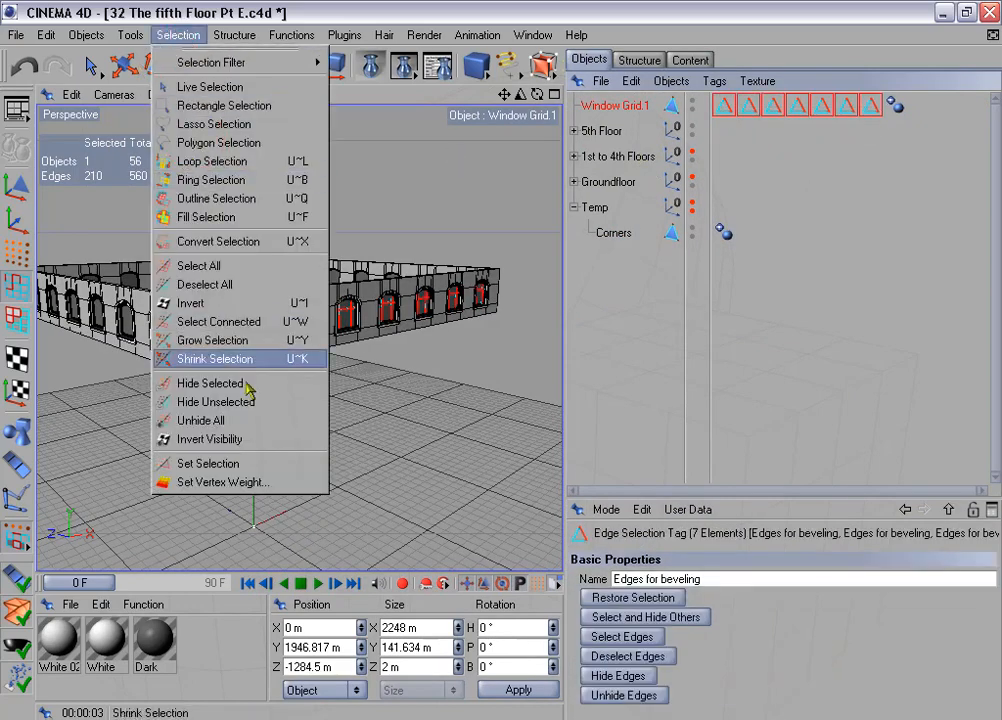
pyautogui.click(272, 466)
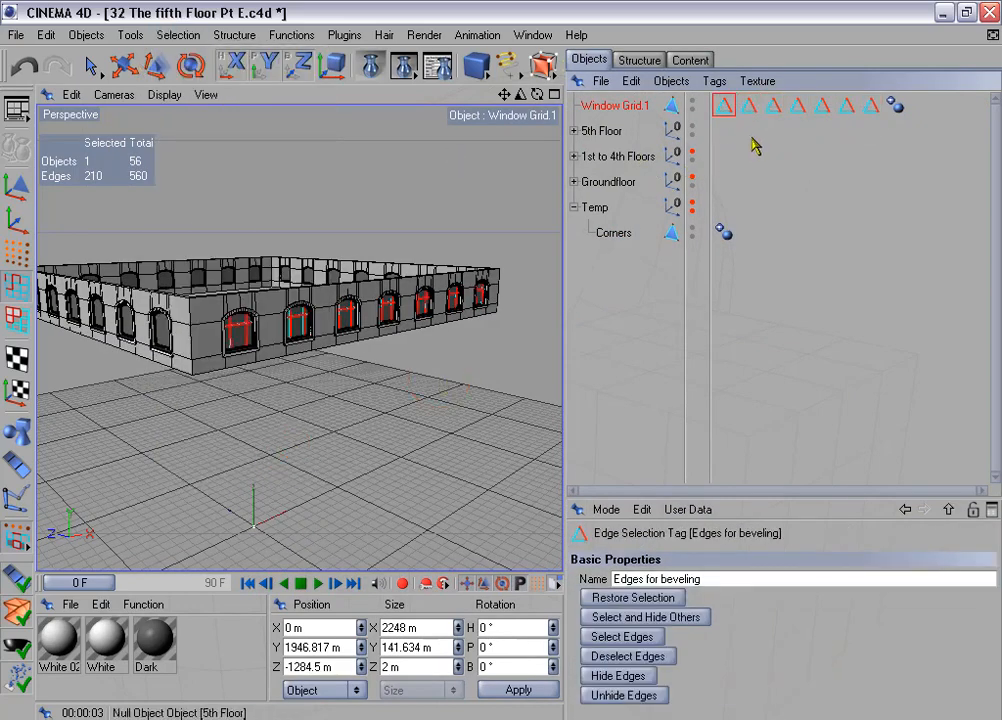
pyautogui.moveTo(738, 96); pyautogui.dragTo(884, 127)
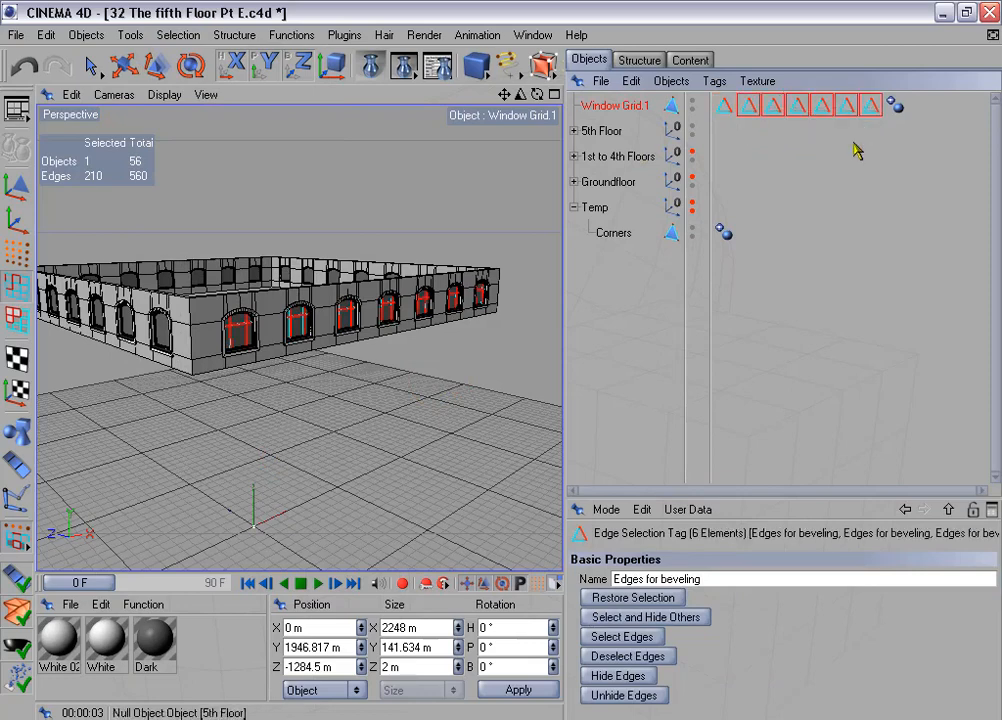
pyautogui.press('Delete')
# Duplicate Window Grid.1 as three linear copies rotated 90° per step, with position offset disabled.
pyautogui.click(292, 35)
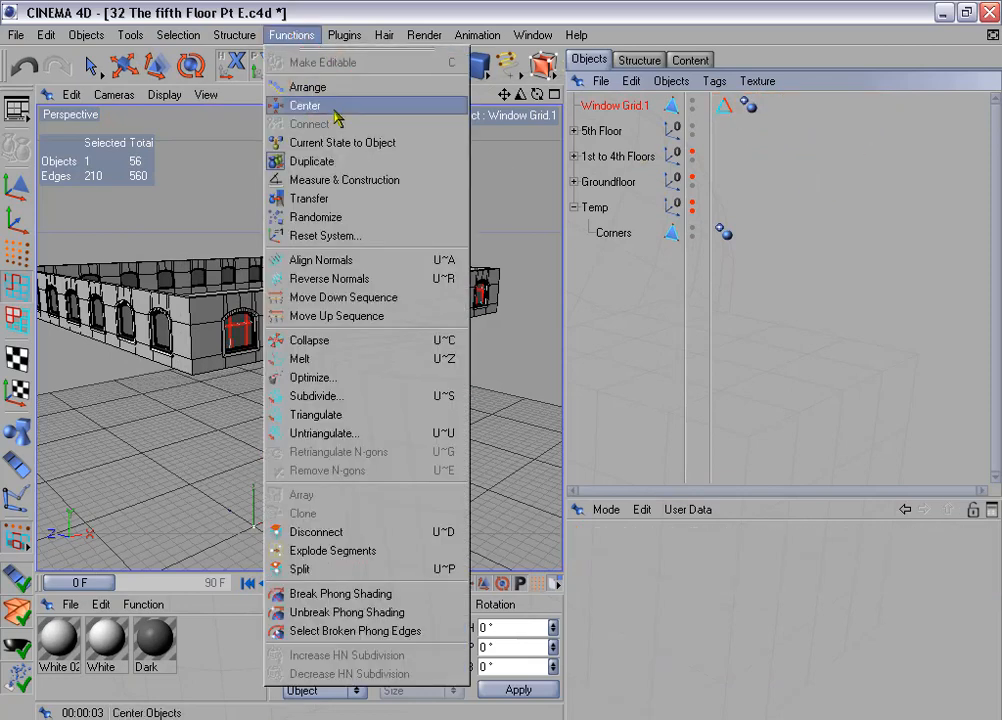
pyautogui.click(338, 163)
pyautogui.click(602, 554)
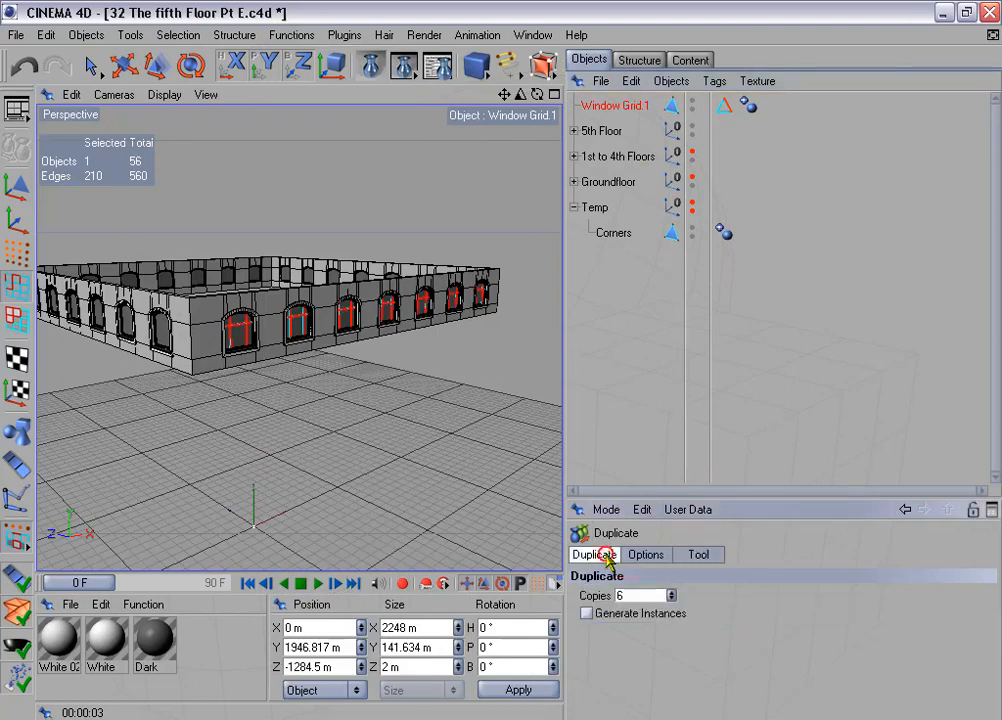
pyautogui.moveTo(627, 593); pyautogui.dragTo(602, 592)
pyautogui.click(650, 556)
pyautogui.moveTo(661, 496); pyautogui.dragTo(661, 334)
pyautogui.click(587, 490)
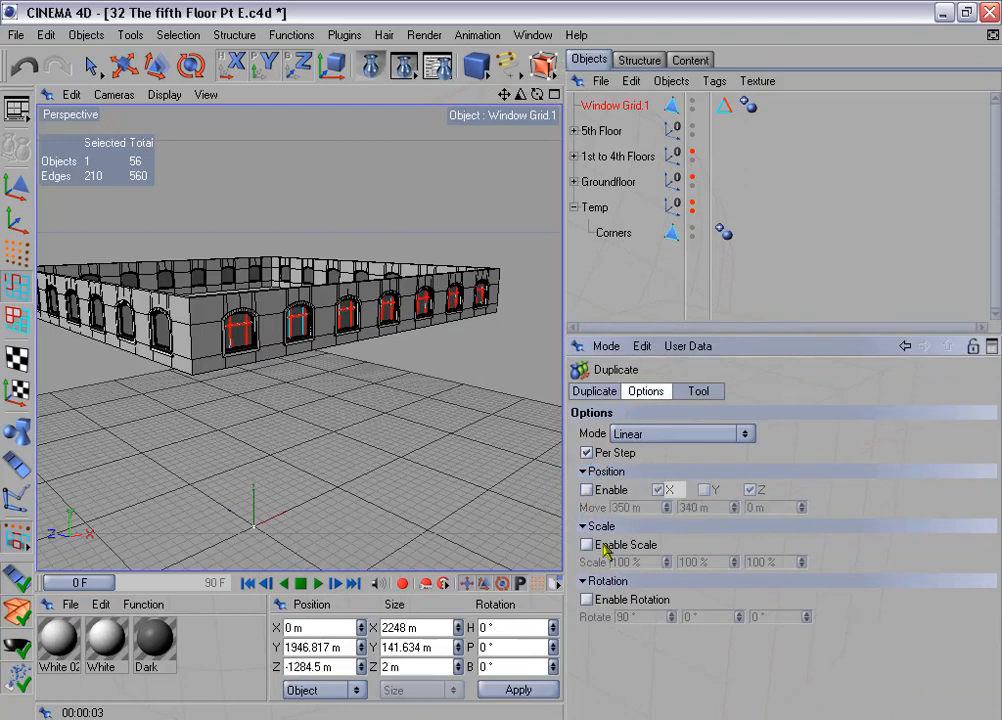
pyautogui.click(587, 600)
pyautogui.click(700, 392)
pyautogui.click(642, 447)
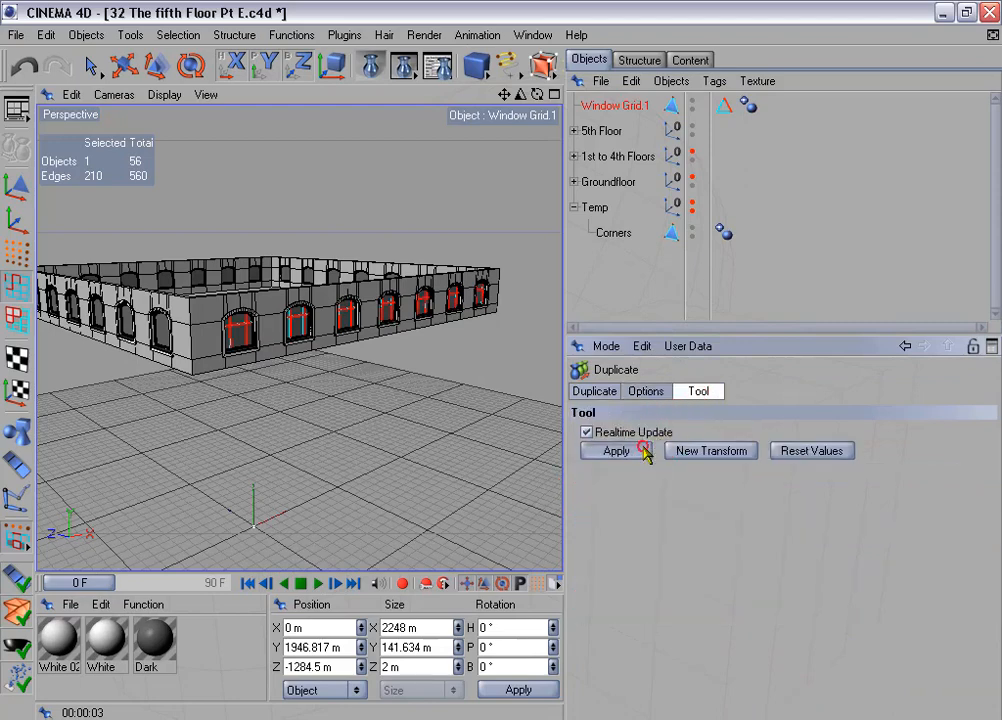
# Connect Window Grid.1 and its three rotated copies into a single polygon object.
pyautogui.click(574, 130)
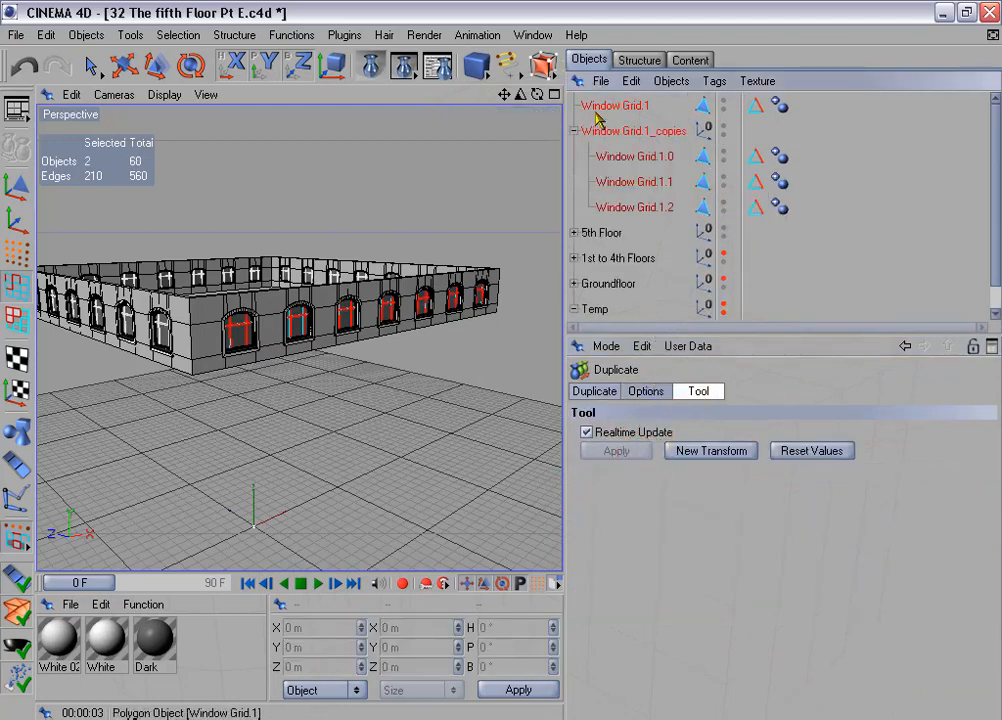
pyautogui.moveTo(600, 106); pyautogui.dragTo(622, 210)
pyautogui.rightClick(624, 210)
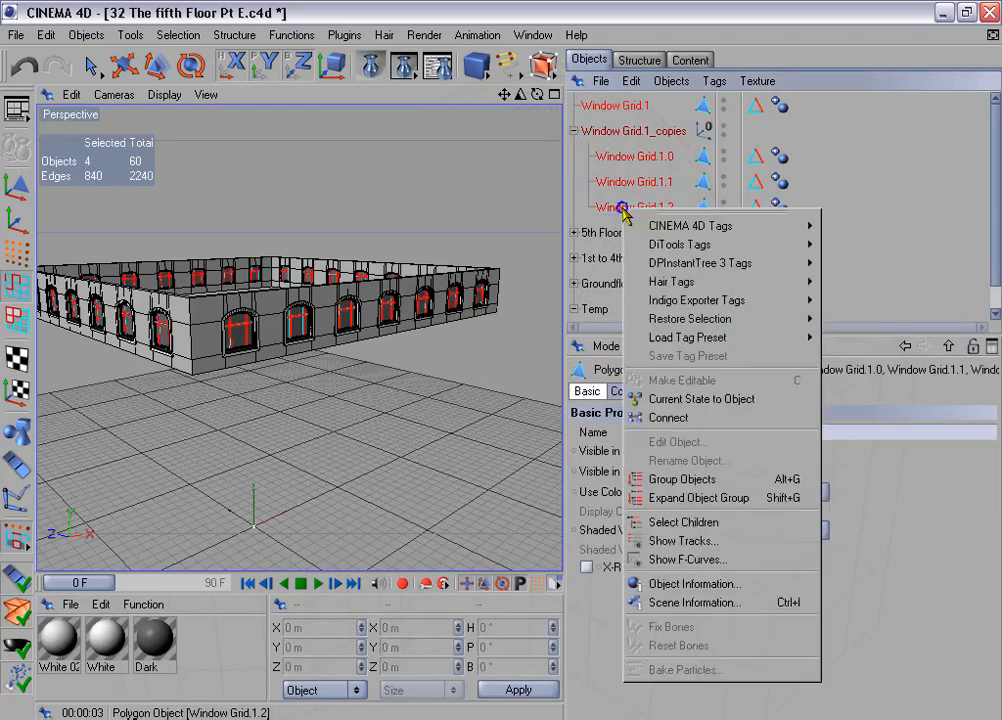
pyautogui.click(668, 418)
# Delete the original Window Grid.1 and the Window Grid.1_copies group.
pyautogui.click(620, 131)
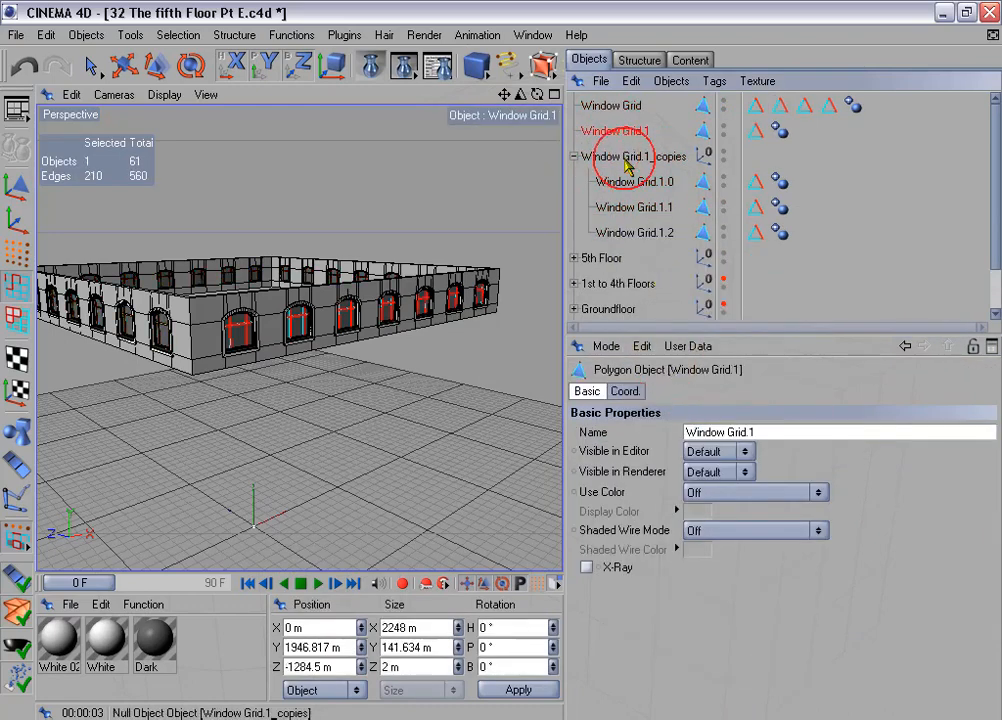
pyautogui.keyDown('ctrl'); pyautogui.click(630, 157); pyautogui.keyUp('ctrl')
pyautogui.press('Delete')
# Store the bevel edges of all four sides in Window Grid's first Edges for beveling tag and delete the three redundant tags.
pyautogui.click(633, 105)
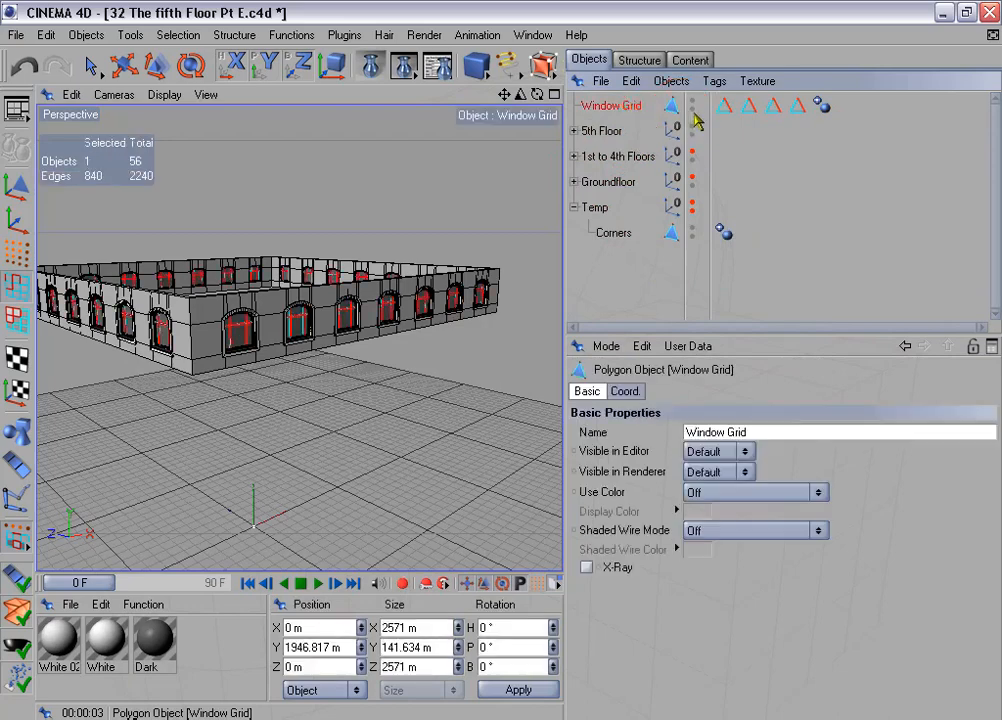
pyautogui.moveTo(719, 113); pyautogui.dragTo(806, 118)
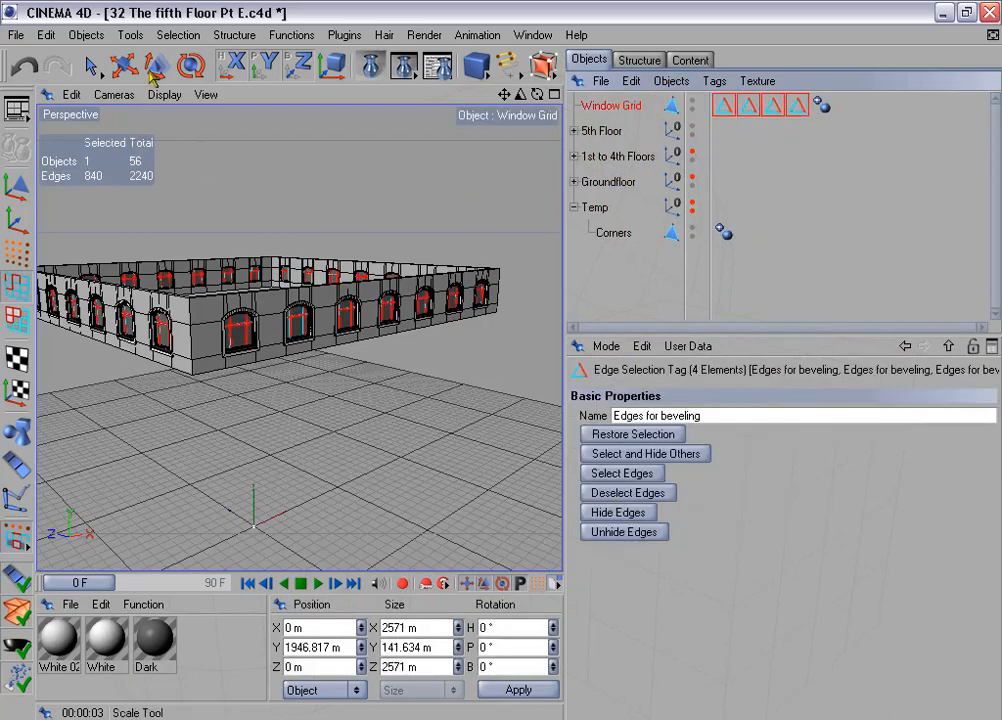
pyautogui.click(178, 35)
pyautogui.click(262, 466)
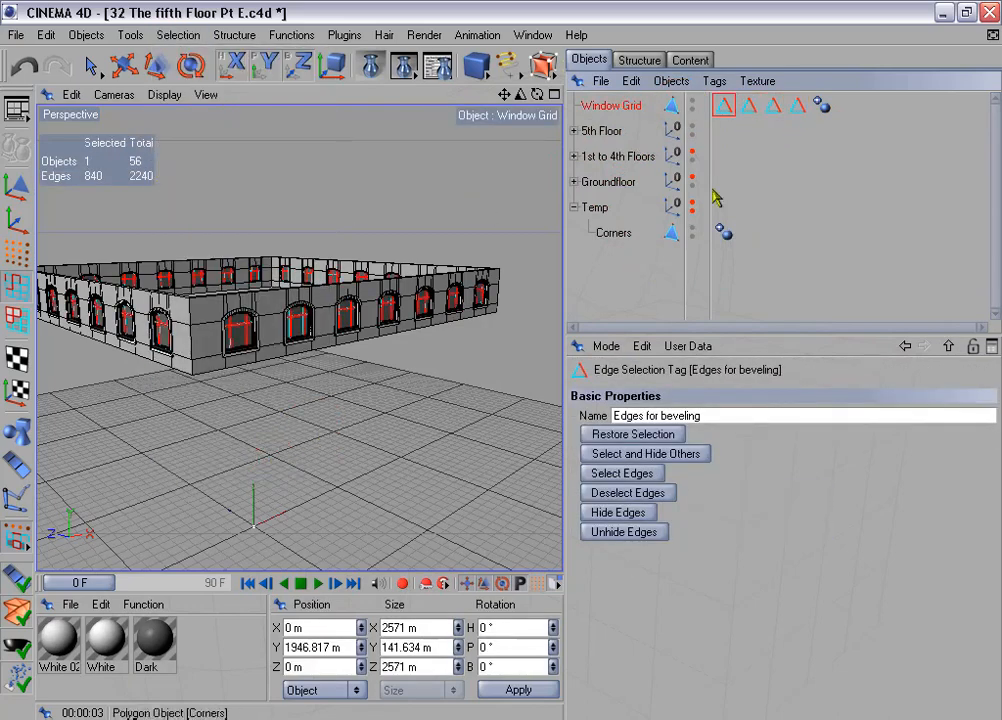
pyautogui.moveTo(800, 118); pyautogui.dragTo(789, 136)
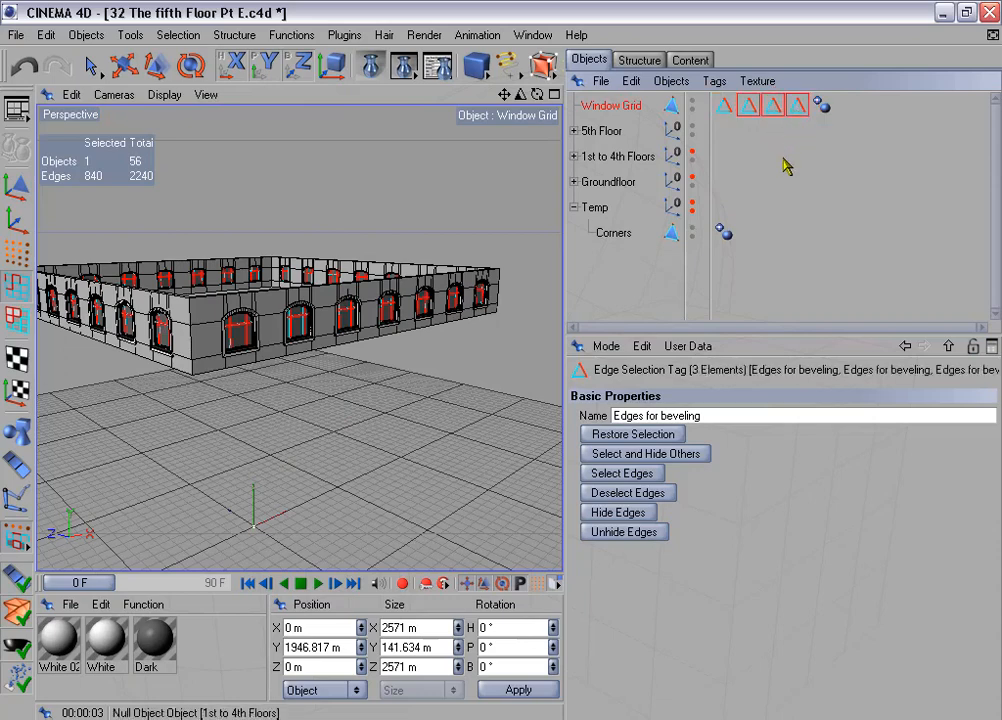
pyautogui.press('Delete')
# Move the connected Window Grid object into the 5th Floor group and collapse the group.
pyautogui.moveTo(565, 303); pyautogui.dragTo(724, 303)
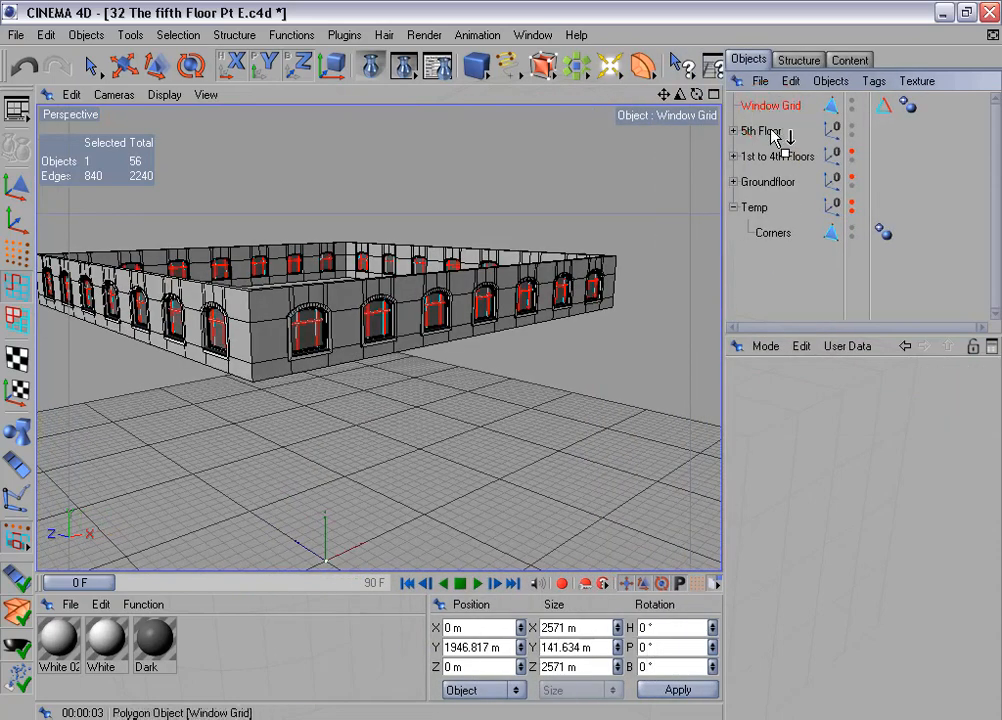
pyautogui.moveTo(775, 136); pyautogui.dragTo(773, 133)
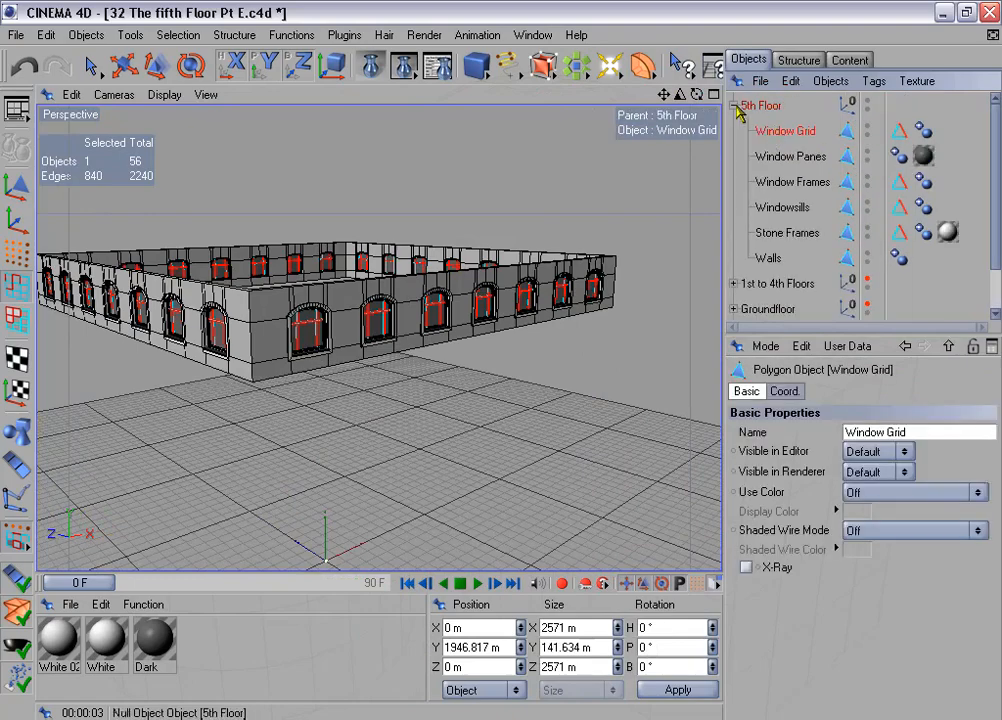
pyautogui.click(735, 105)
# Render the perspective view to inspect the fifth floor with its window grids on all four sides.
pyautogui.moveTo(448, 300)
pyautogui.mouseDown()
pyautogui.moveTo(486, 290)
pyautogui.moveTo(430, 302)
pyautogui.mouseUp()
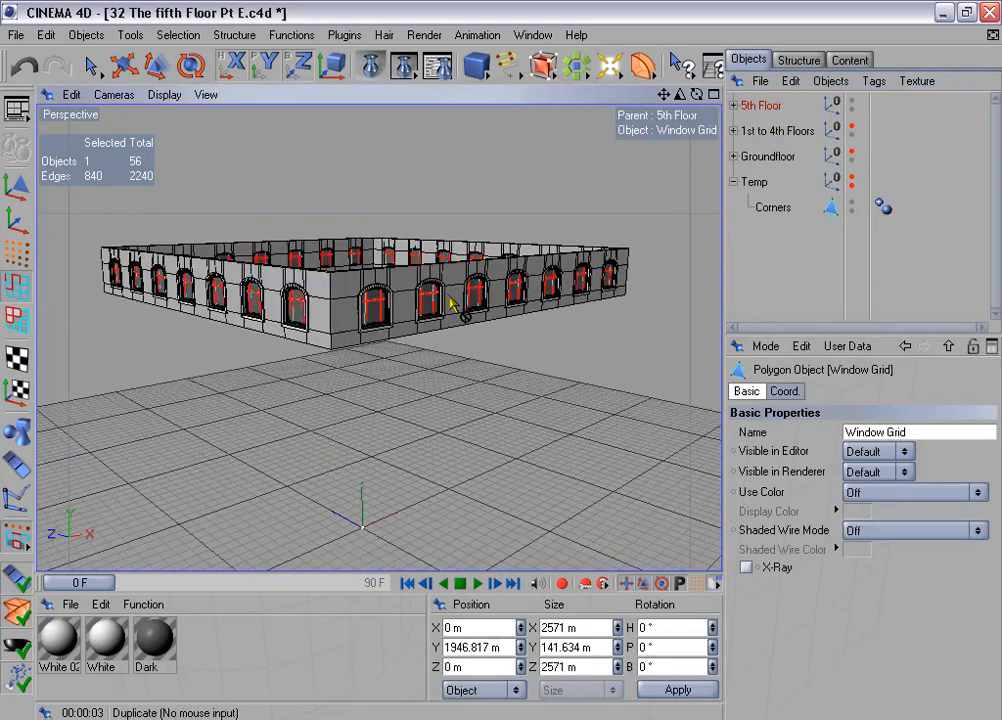
pyautogui.moveTo(493, 307); pyautogui.dragTo(496, 372)
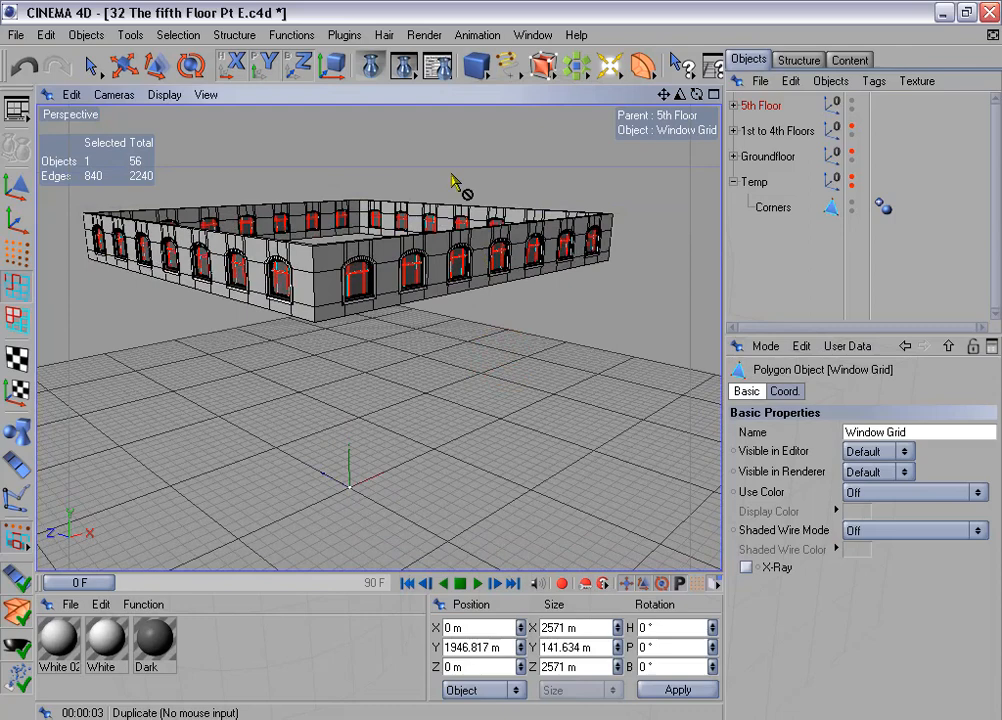
pyautogui.click(370, 65)
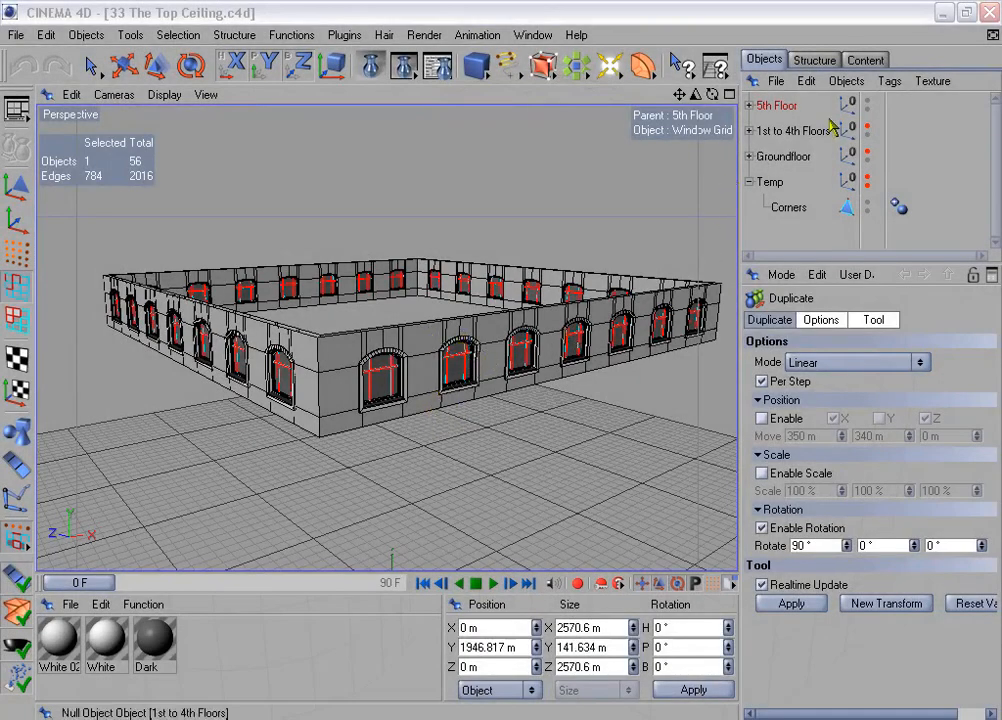
# Hide the 5th Floor group in the editor and the 1st to 4th Floors and Groundfloor groups from rendering.
pyautogui.click(868, 101)
pyautogui.click(868, 101)
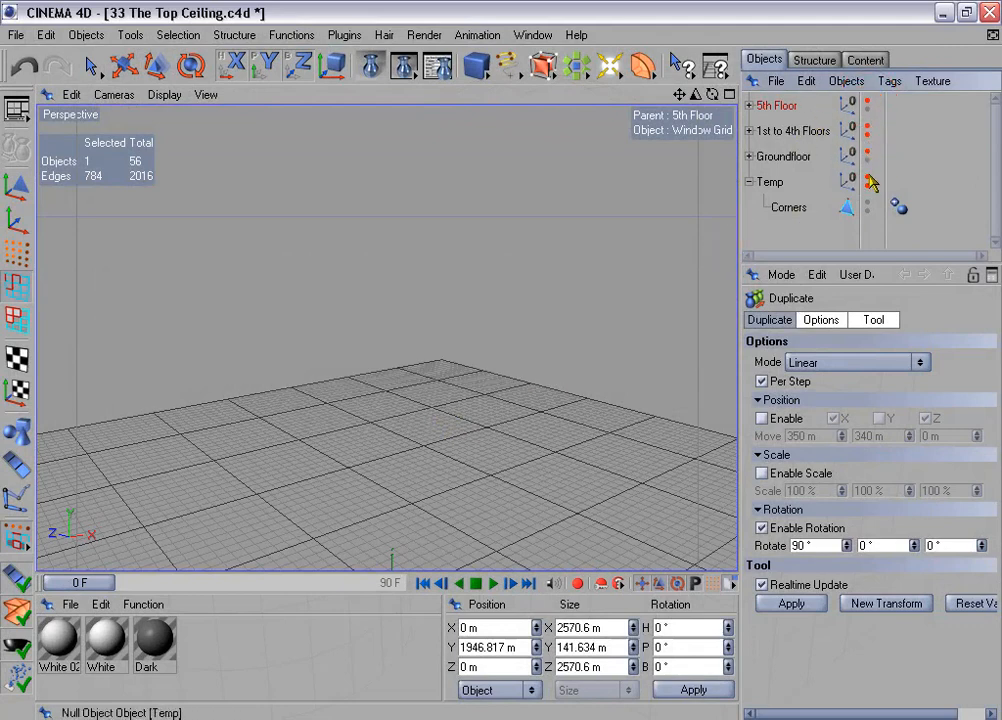
pyautogui.click(867, 152)
pyautogui.click(867, 152)
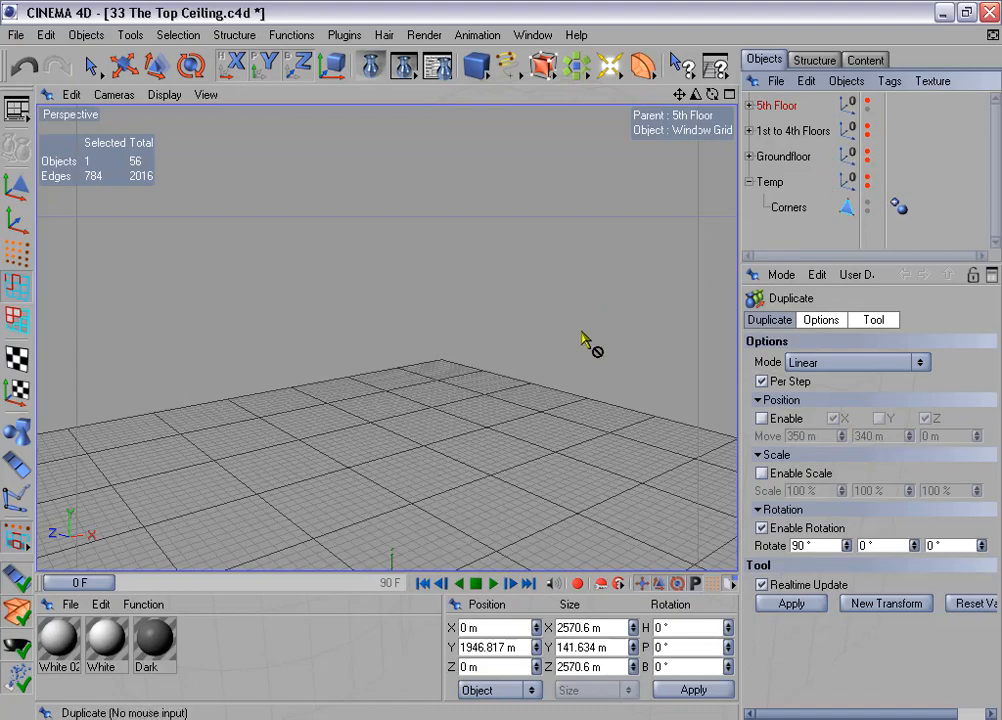
# Add a cube sized 2760 m in X, 11.5 m in Y and 2760 m in Z.
pyautogui.keyDown('alt'); pyautogui.moveTo(579, 328); pyautogui.dragTo(618, 246, button='middle'); pyautogui.keyUp('alt')
pyautogui.keyDown('alt'); pyautogui.moveTo(558, 322); pyautogui.dragTo(563, 352); pyautogui.keyUp('alt')
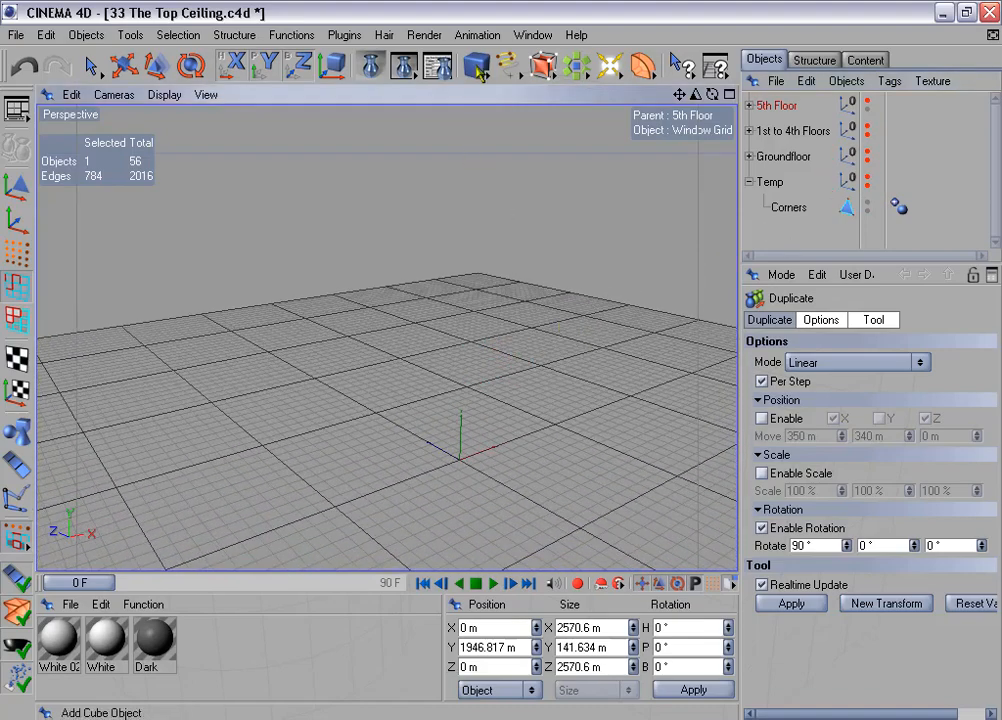
pyautogui.moveTo(476, 66); pyautogui.dragTo(506, 80)
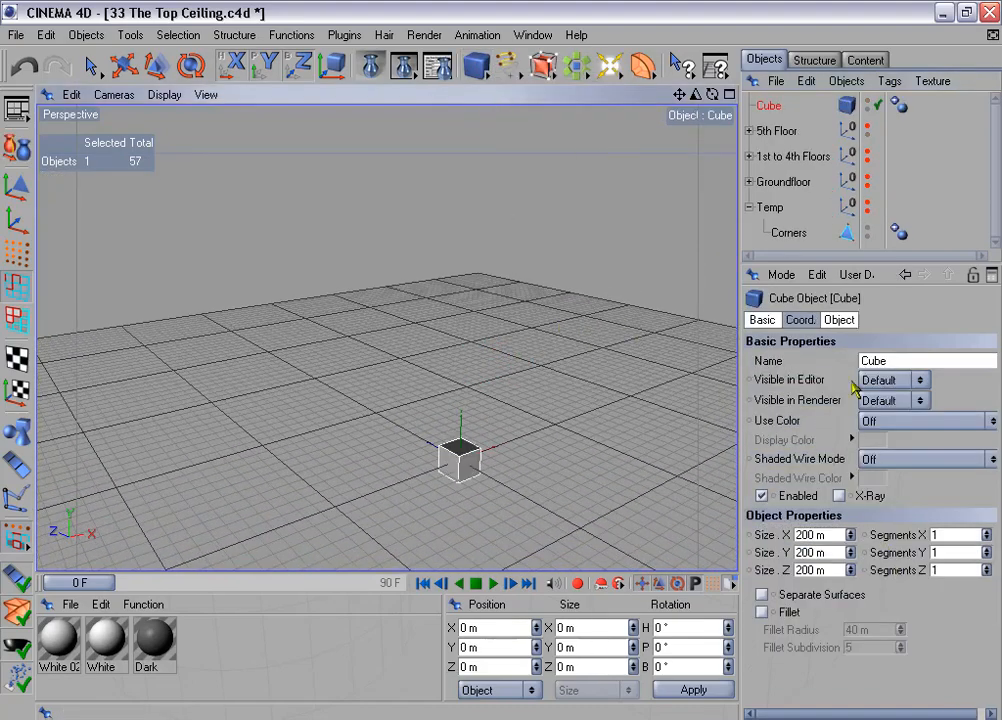
pyautogui.click(836, 320)
pyautogui.doubleClick(810, 360)
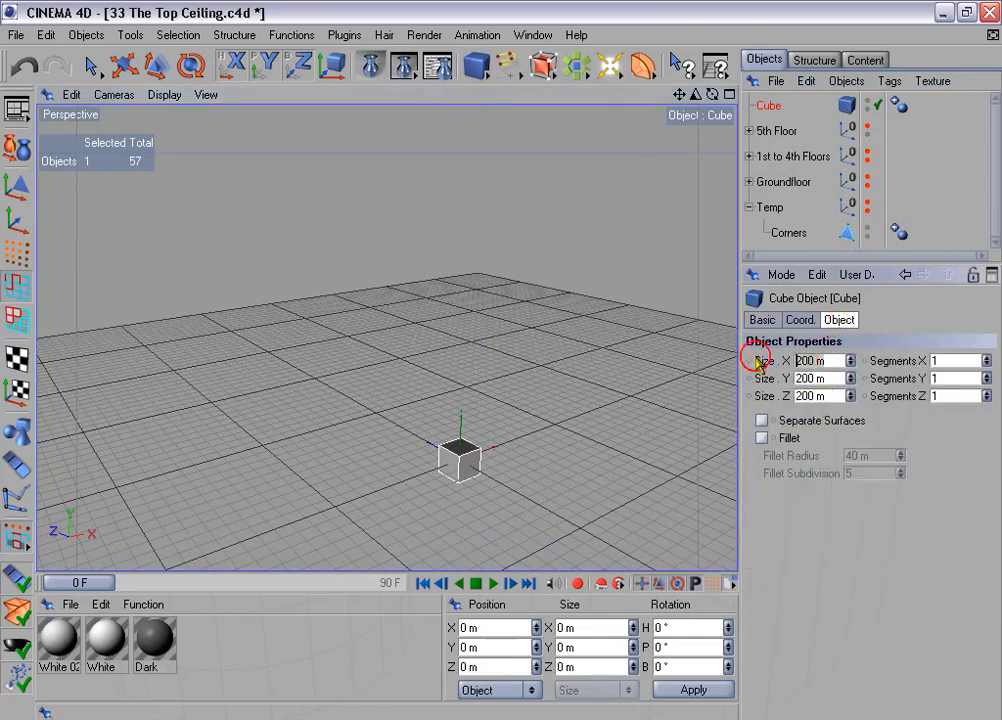
pyautogui.write('2760')
pyautogui.press('Tab')
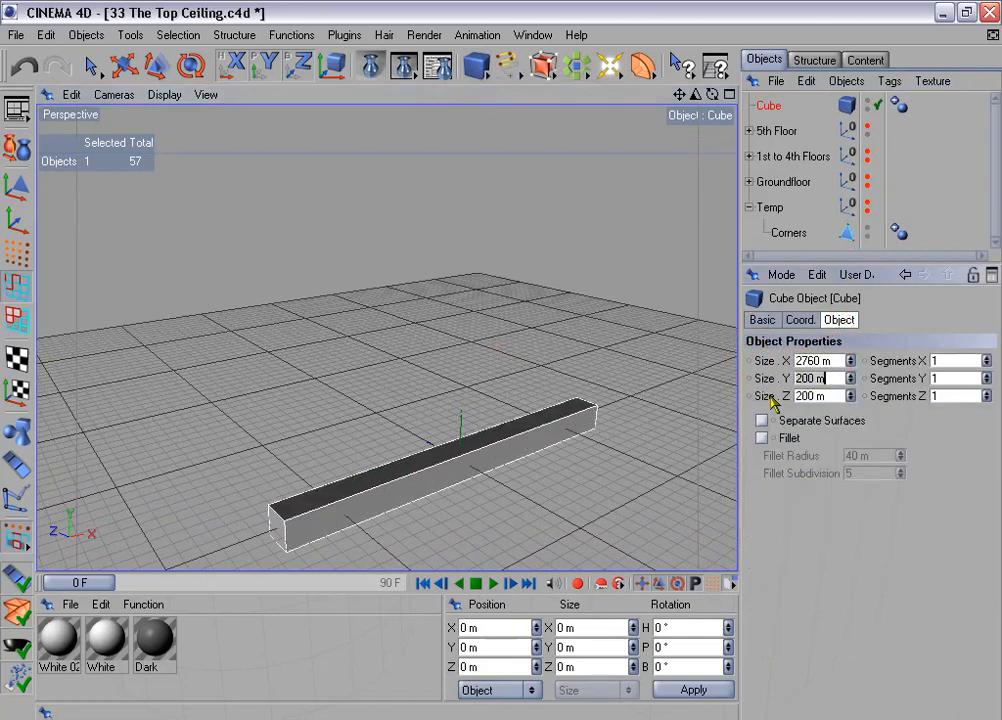
pyautogui.write('11.5')
pyautogui.press('Tab')
pyautogui.write('2')
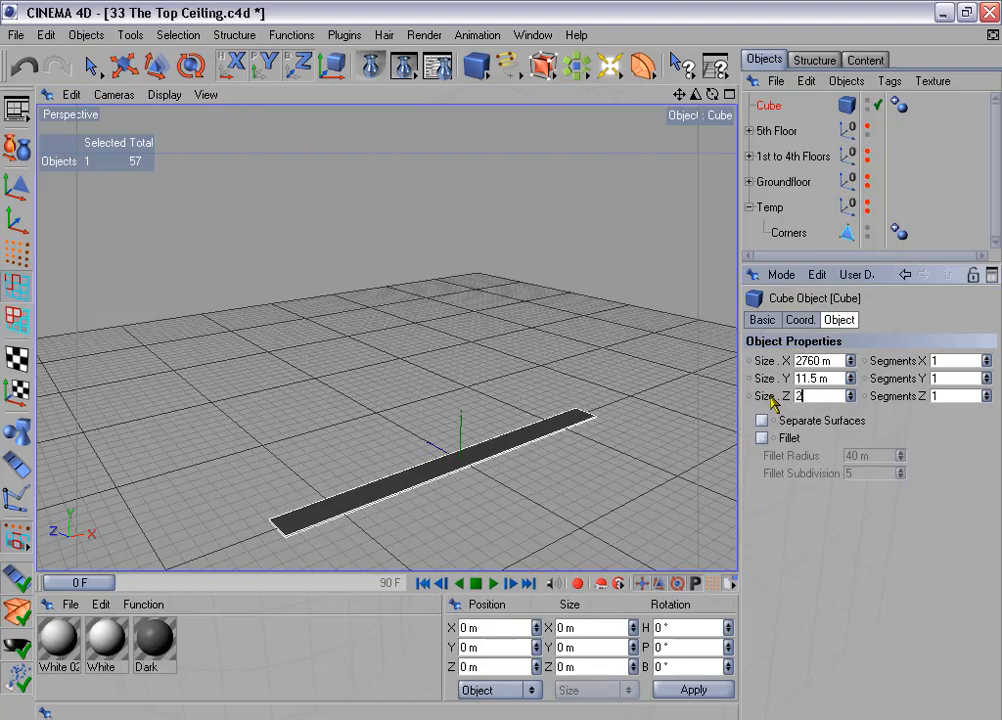
pyautogui.write('760')
pyautogui.press('Return')
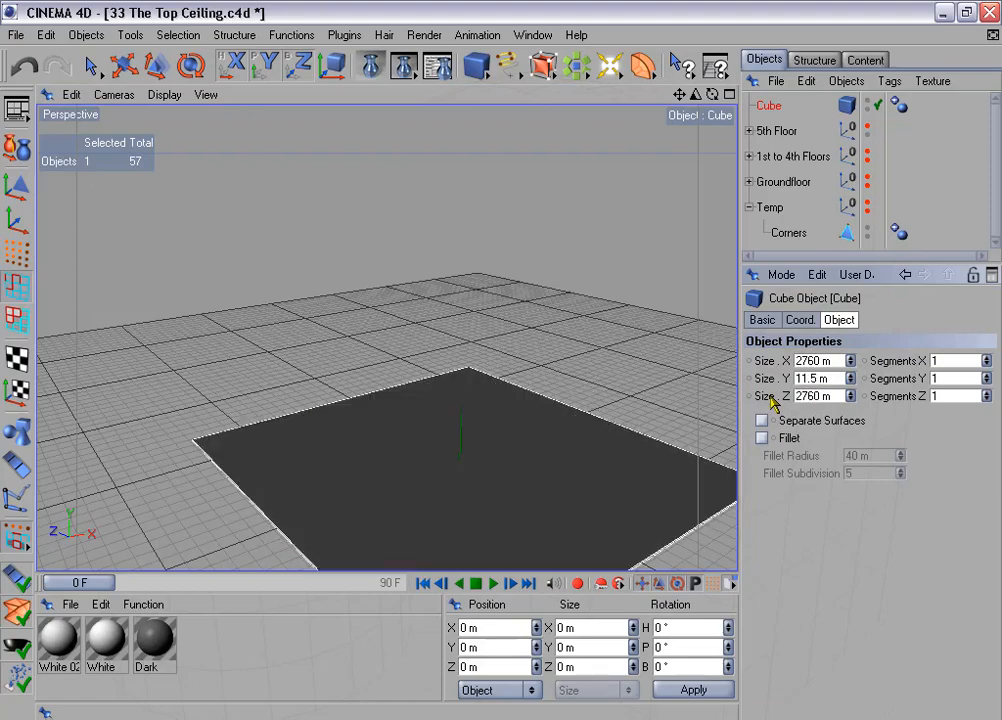
# Make the flat cube editable and select its top polygon in polygon mode.
pyautogui.keyDown('alt'); pyautogui.moveTo(501, 363); pyautogui.dragTo(448, 261, button='middle'); pyautogui.keyUp('alt')
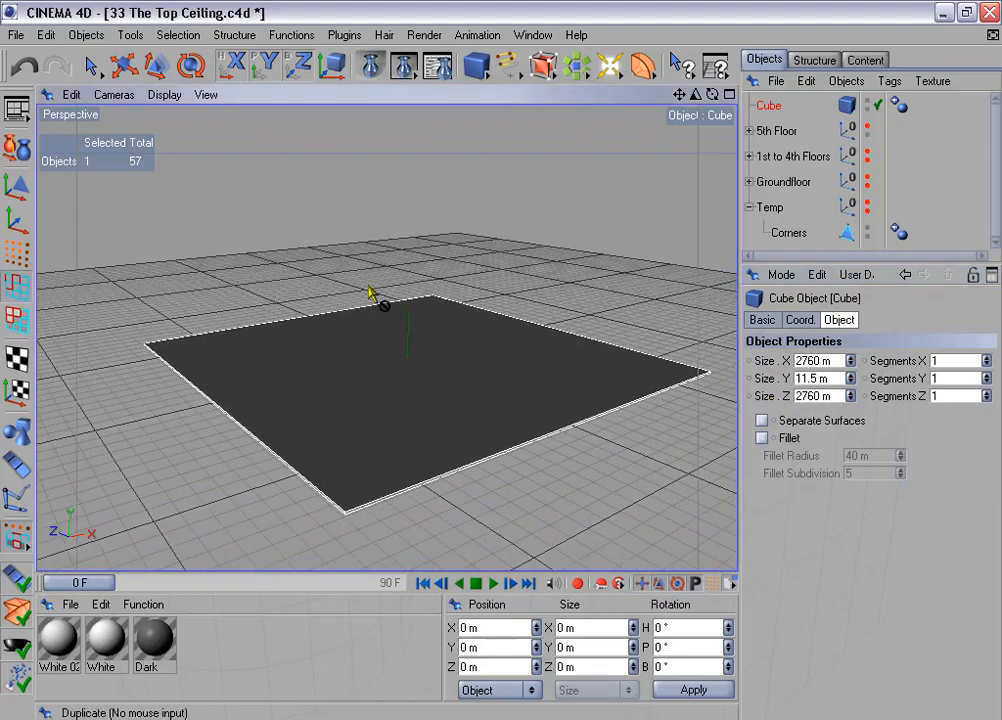
pyautogui.click(16, 148)
pyautogui.click(16, 318)
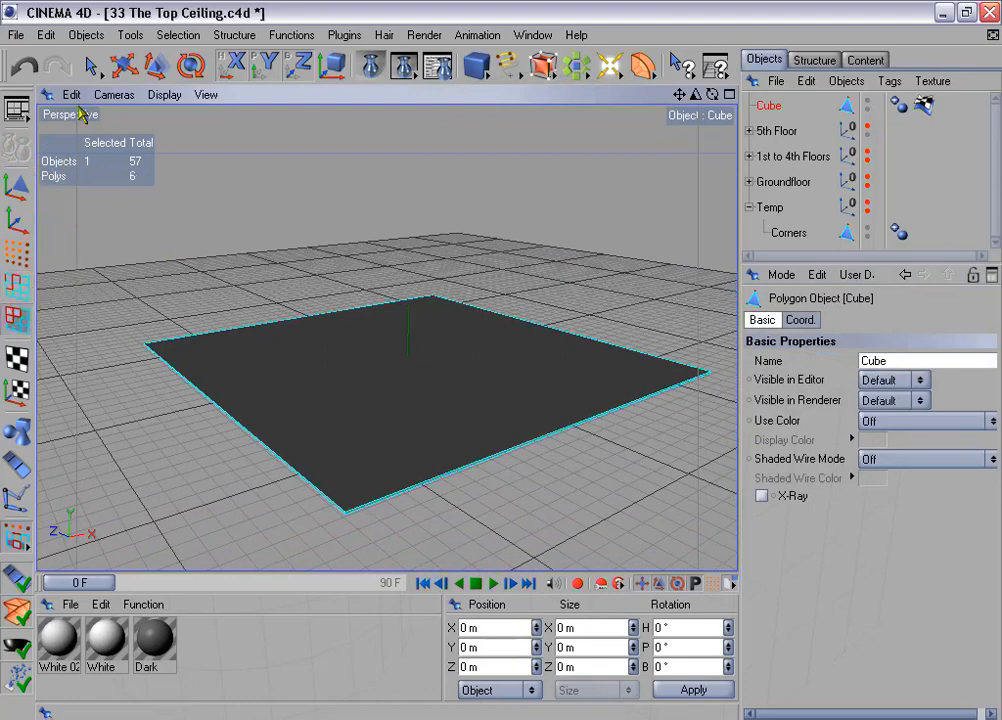
pyautogui.click(91, 65)
pyautogui.click(497, 463)
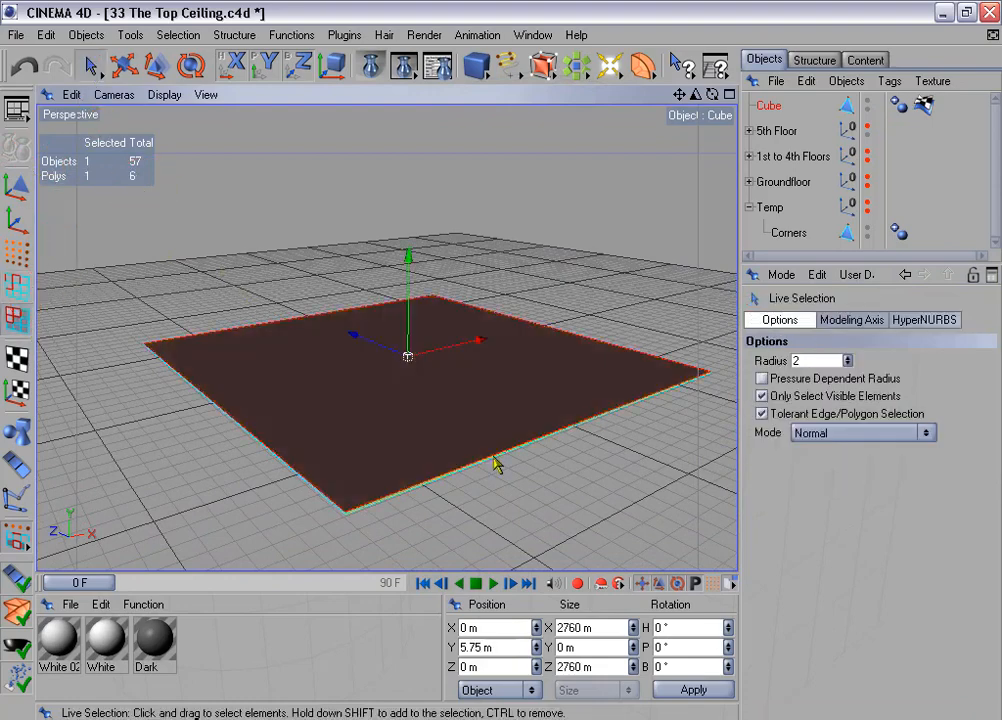
# Extrude the slab's top polygon by an offset of 8 m with realtime update off, working in the front view.
pyautogui.middleClick(497, 463)
pyautogui.middleClick(514, 476)
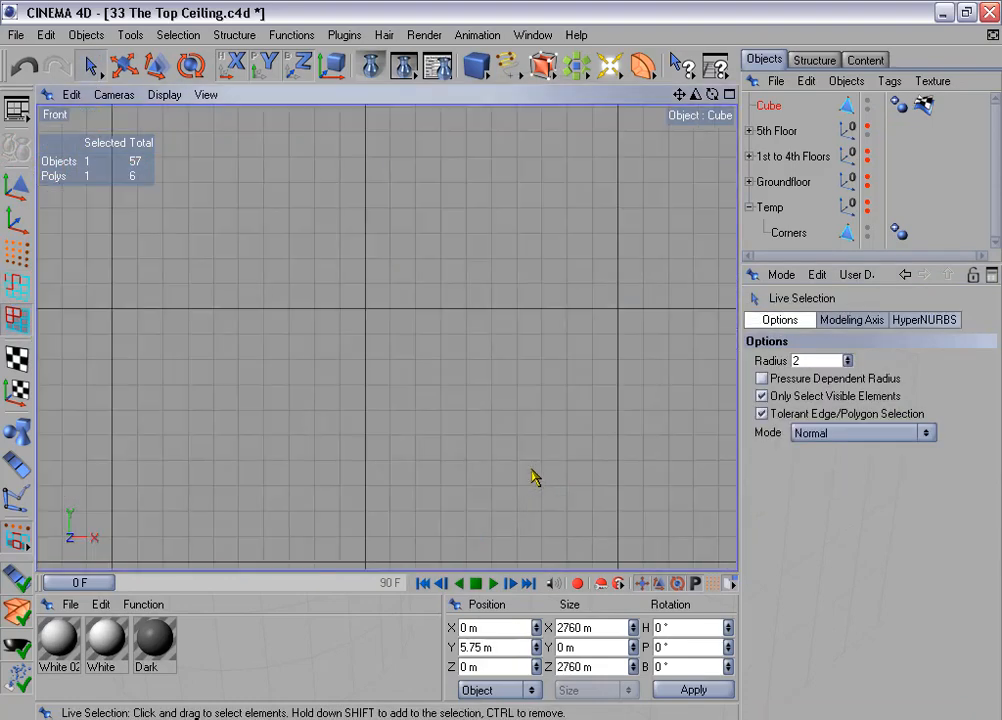
pyautogui.press('s')
pyautogui.keyDown('alt'); pyautogui.moveTo(287, 393); pyautogui.dragTo(502, 389, button='middle'); pyautogui.keyUp('alt')
pyautogui.scroll(2, 286, 392)
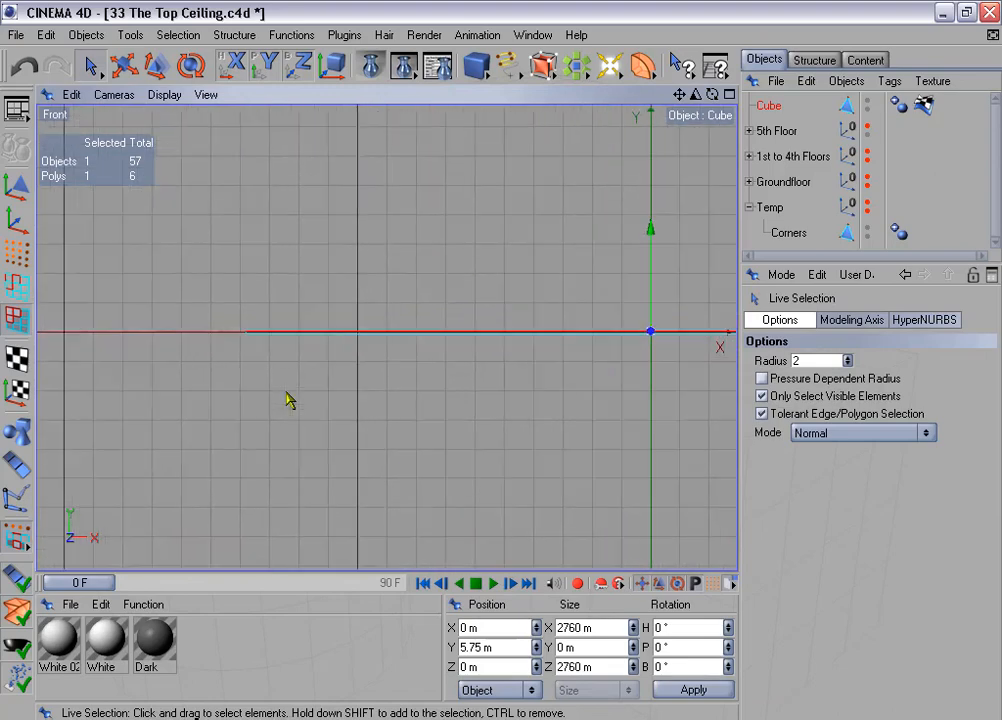
pyautogui.scroll(2, 287, 400)
pyautogui.rightClick(329, 320)
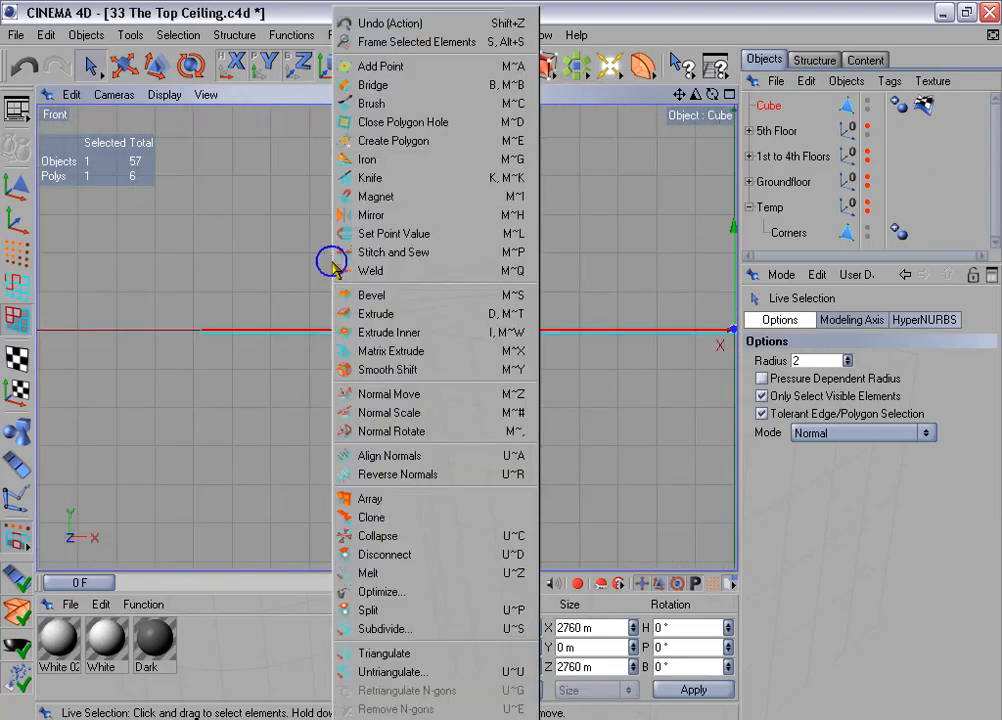
pyautogui.click(396, 316)
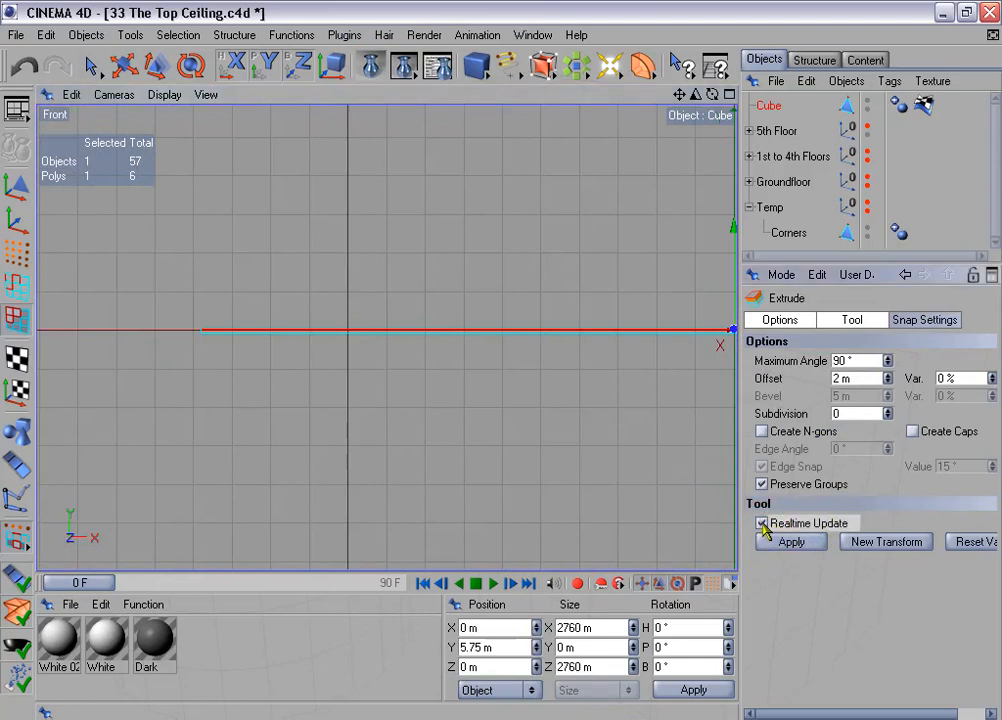
pyautogui.moveTo(851, 381); pyautogui.dragTo(820, 377)
pyautogui.write('8')
pyautogui.click(801, 545)
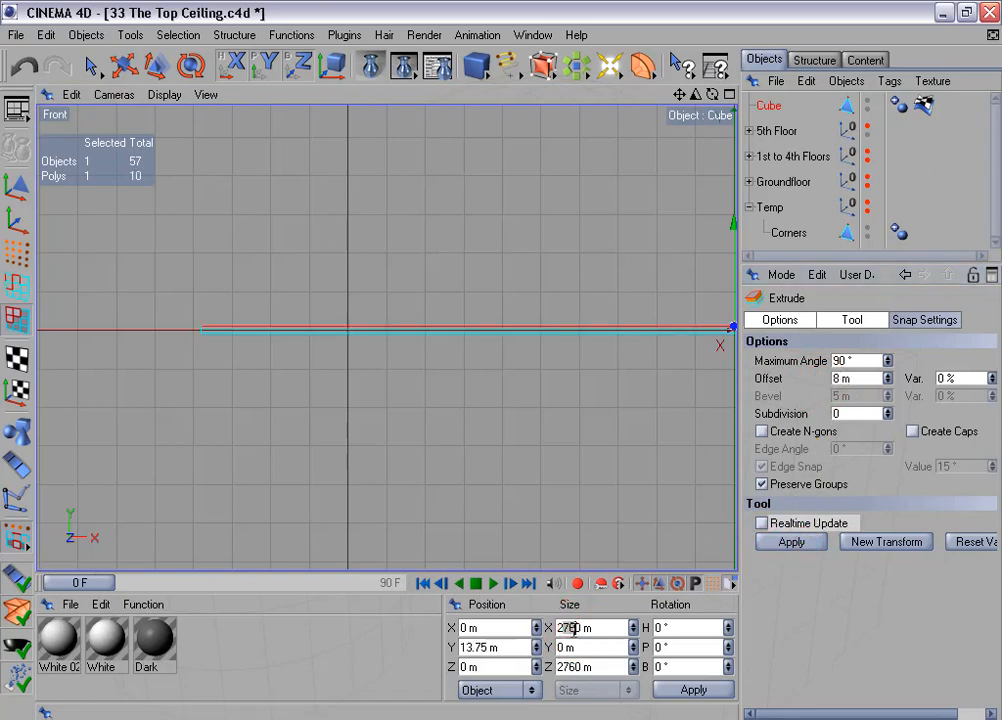
# Set the extruded top polygon's X and Z sizes to 2810 m.
pyautogui.write('8')
pyautogui.write('8')
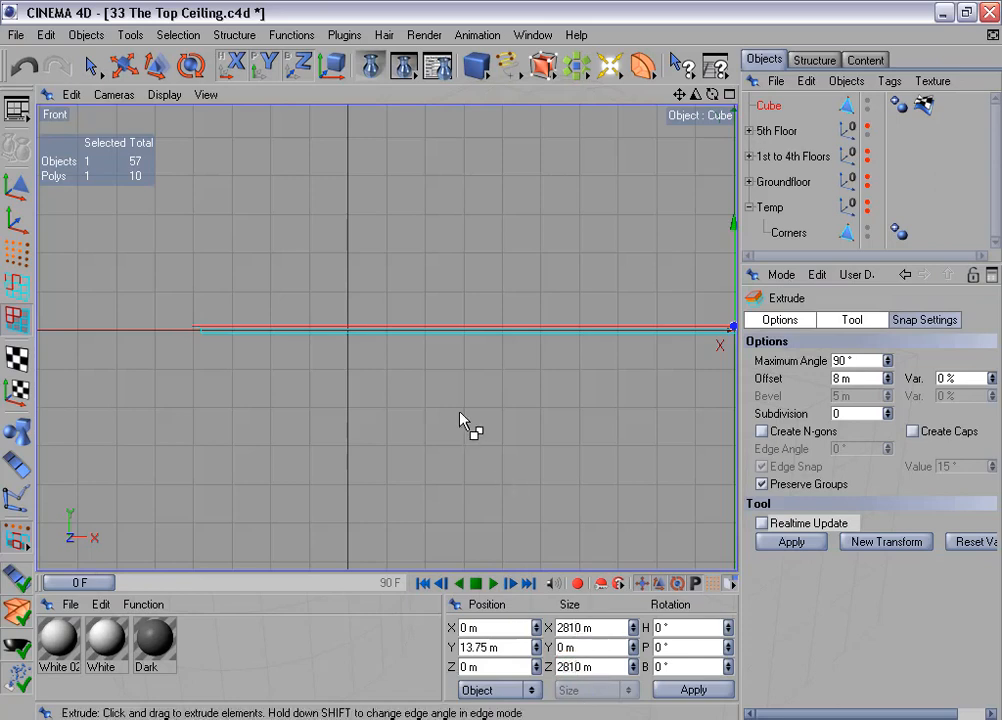
# Extrude the slab's selected top polygon upward by an offset of 11.5 m.
pyautogui.scroll(3, 455, 414)
pyautogui.keyDown('alt'); pyautogui.moveTo(353, 360); pyautogui.dragTo(491, 405, button='middle'); pyautogui.keyUp('alt')
pyautogui.scroll(2, 353, 354)
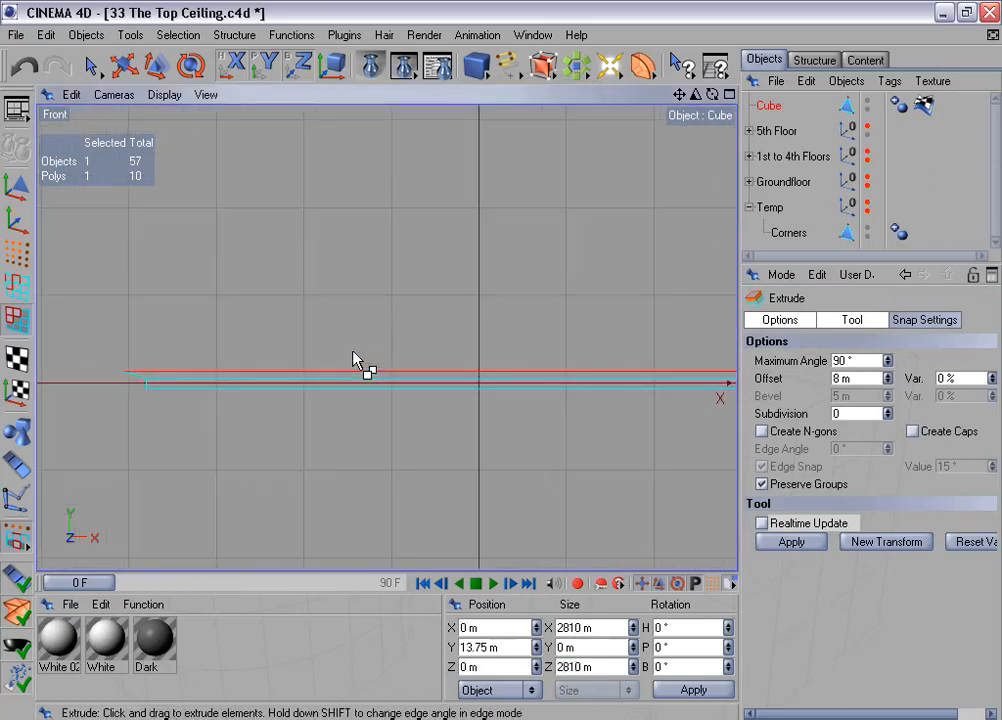
pyautogui.click(866, 378)
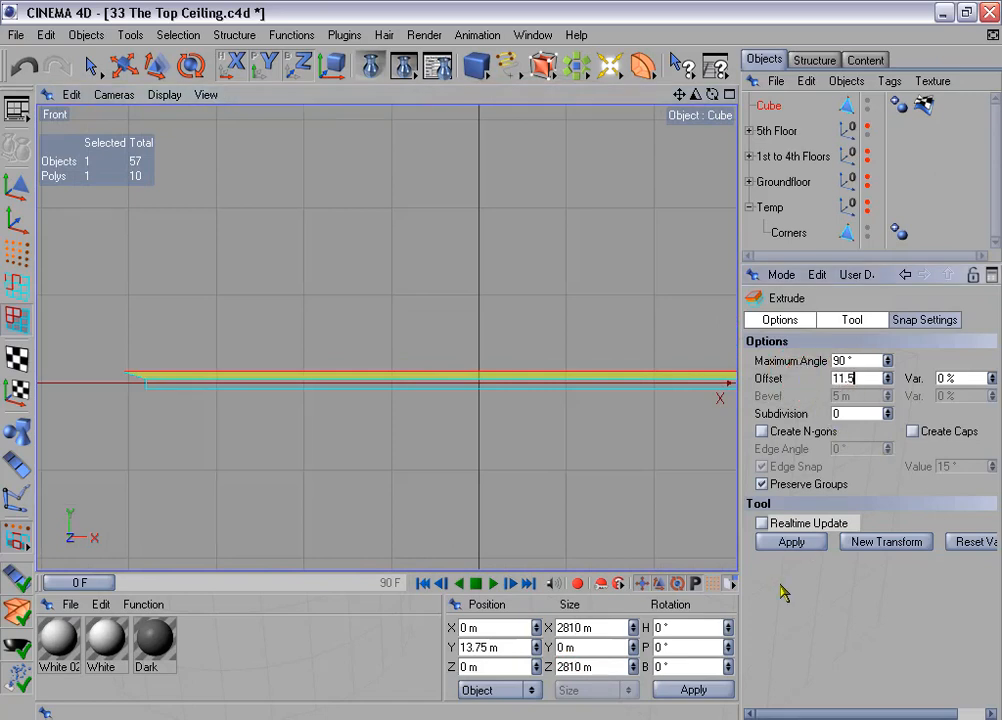
pyautogui.click(805, 542)
# Extrude the top polygon by a further 8 m as a new transform and set its X and Z sizes to 2860 m.
pyautogui.moveTo(871, 380); pyautogui.dragTo(800, 378)
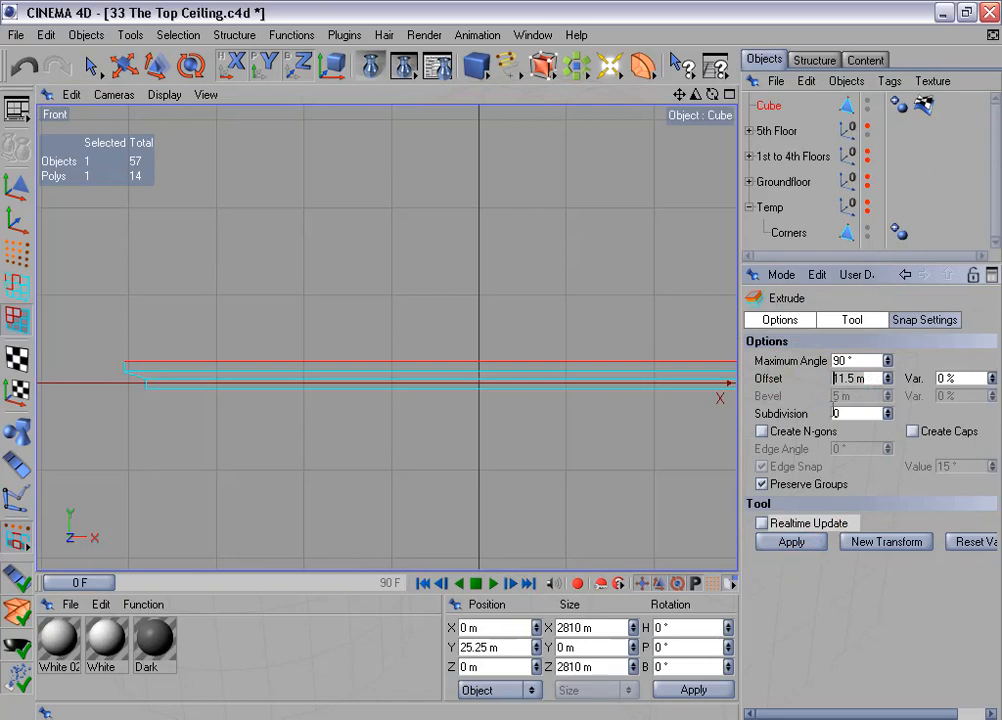
pyautogui.write('8')
pyautogui.click(915, 547)
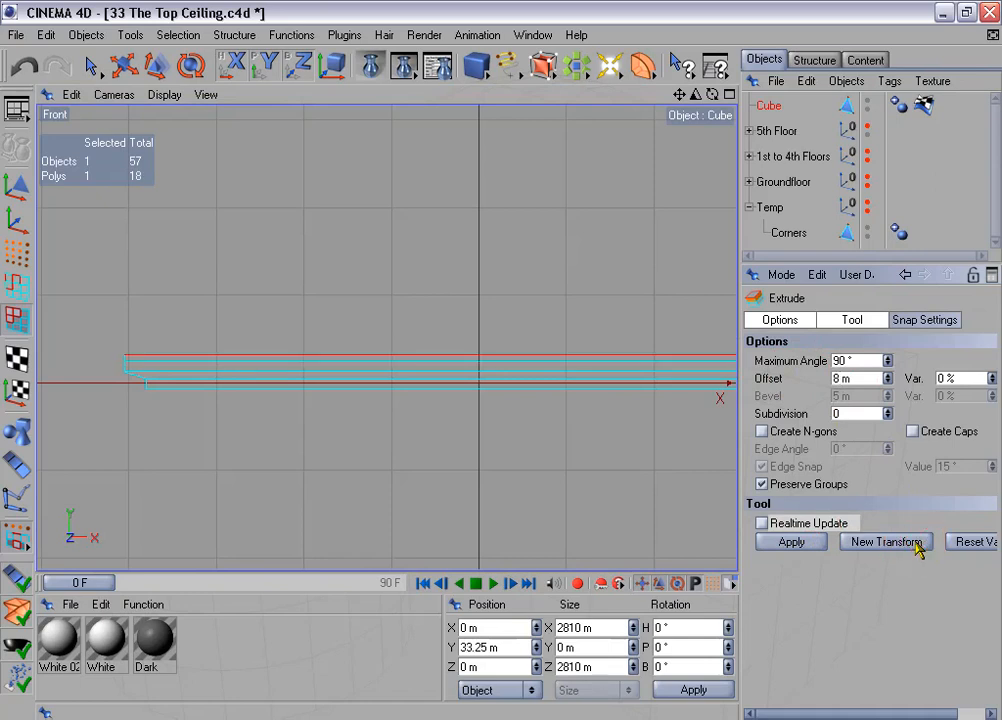
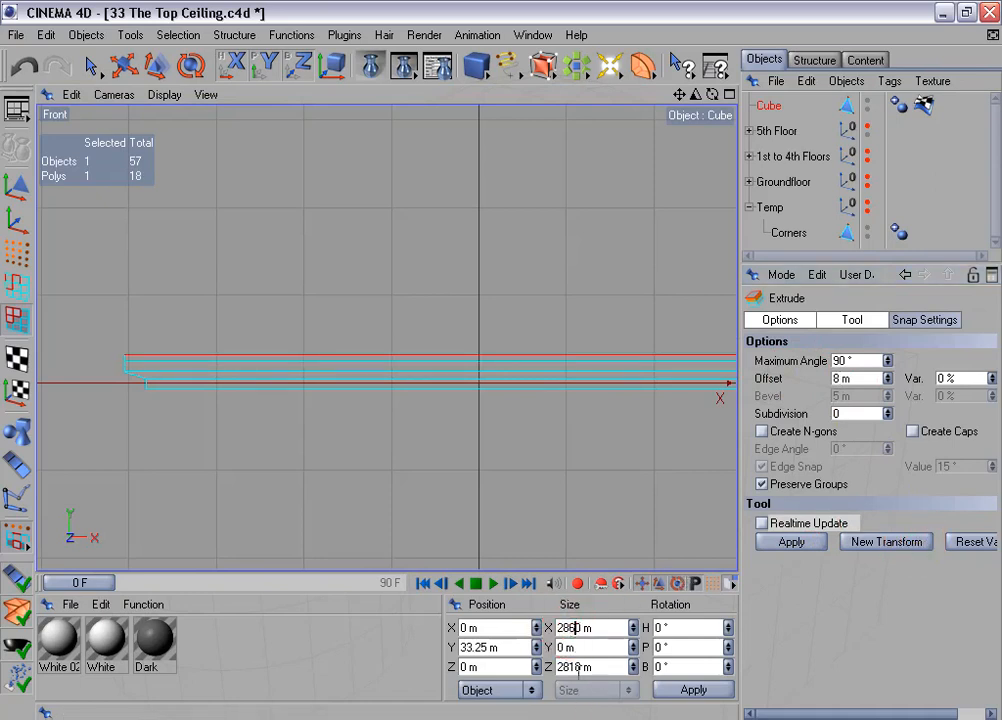
pyautogui.click(702, 691)
# Extrude the 2860 m wide top polygon upward by 15 m.
pyautogui.doubleClick(838, 379)
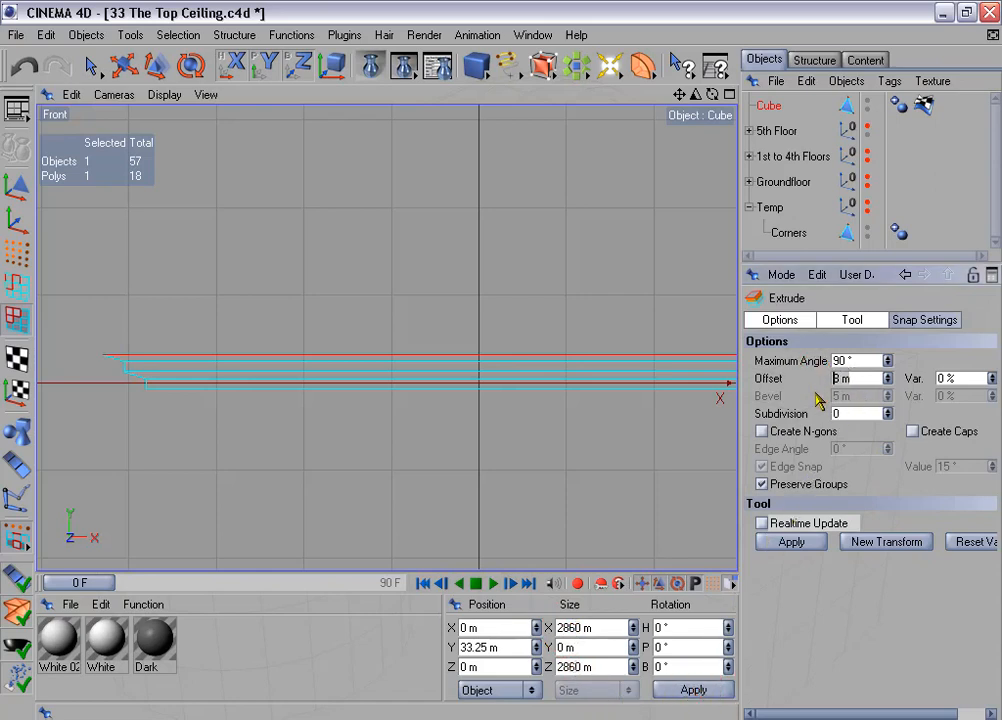
pyautogui.write('15')
pyautogui.click(810, 541)
# Extrude the top polygon by another 6 m as a new transform and set its X and Z sizes to 2840 m.
pyautogui.click(821, 379)
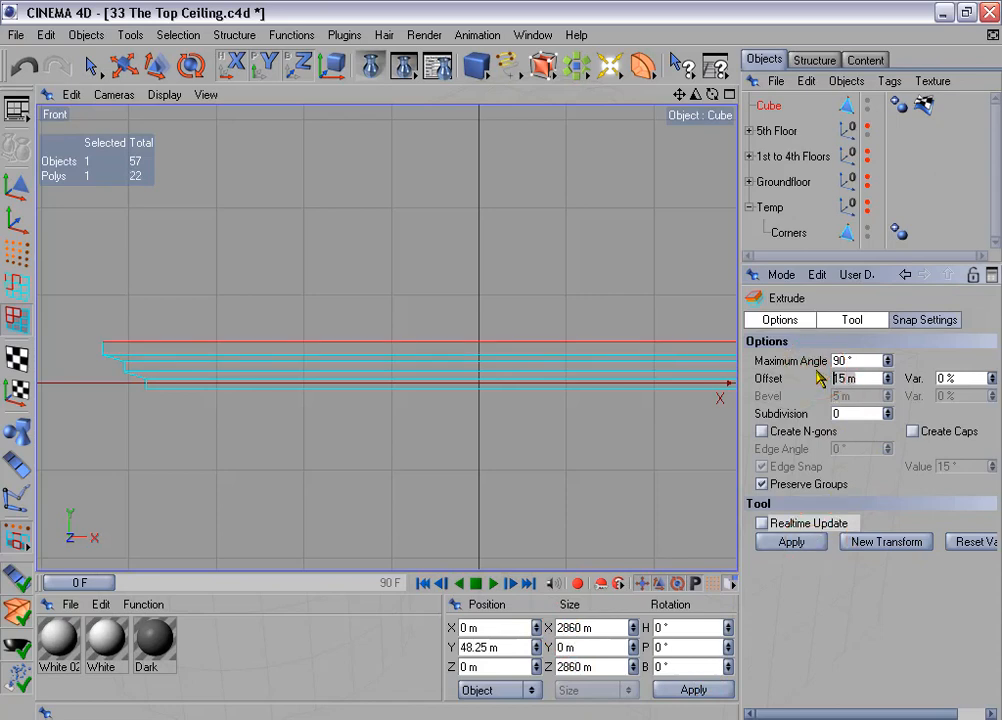
pyautogui.write('6')
pyautogui.click(922, 541)
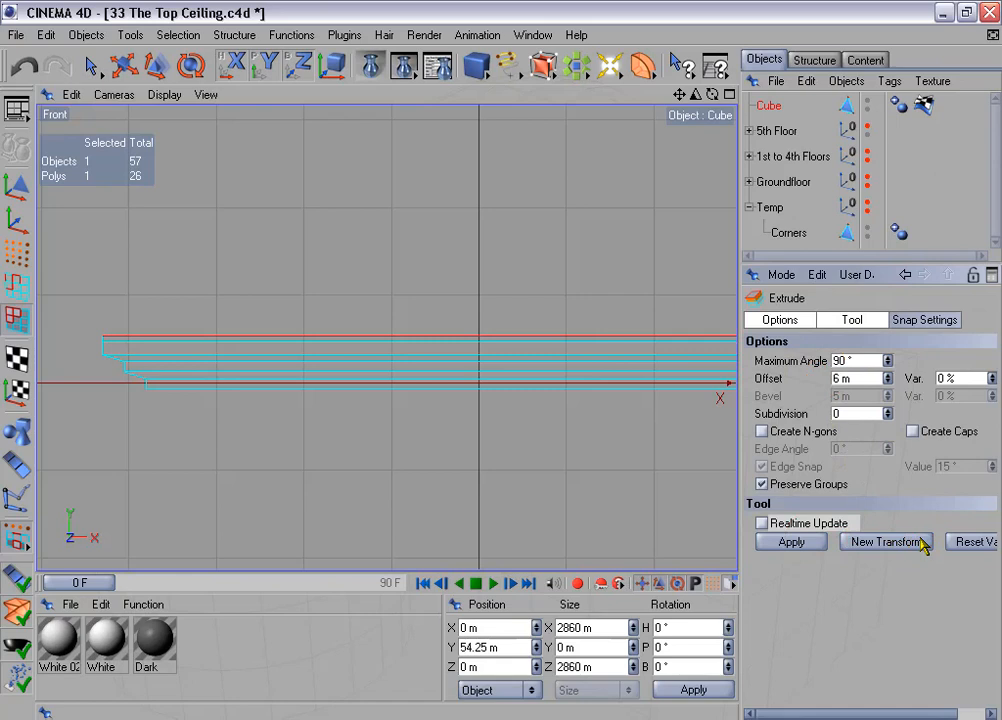
pyautogui.click(568, 668)
pyautogui.press('BackSpace')
pyautogui.write('40')
pyautogui.click(716, 690)
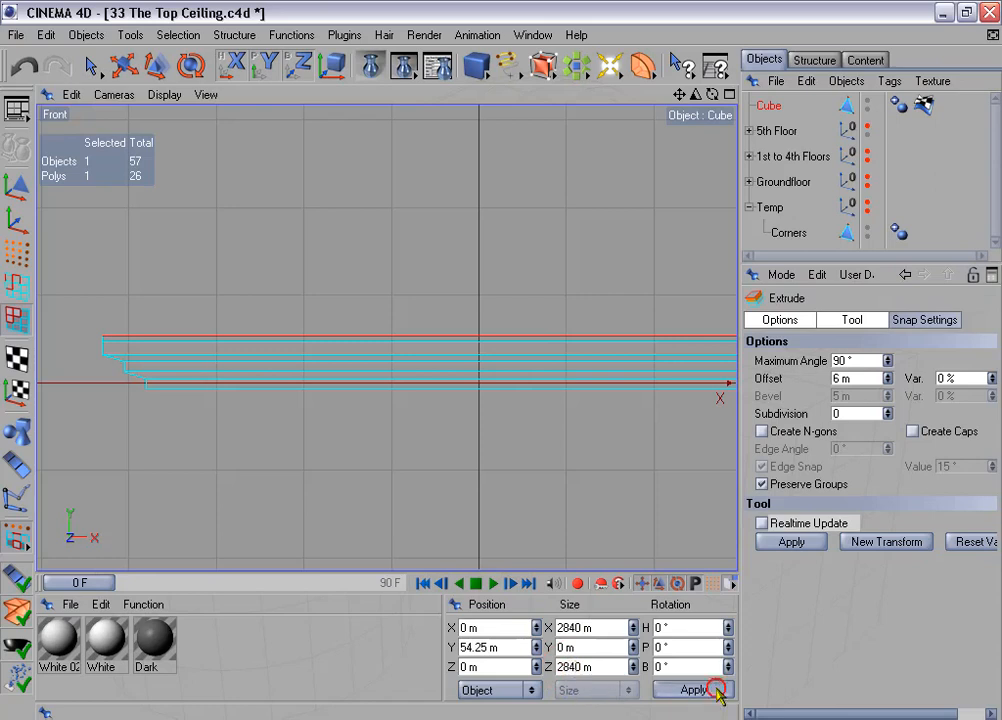
# Extrude the 2840 m wide top polygon by 15 m and render the front view to check the profile's shading.
pyautogui.doubleClick(840, 378)
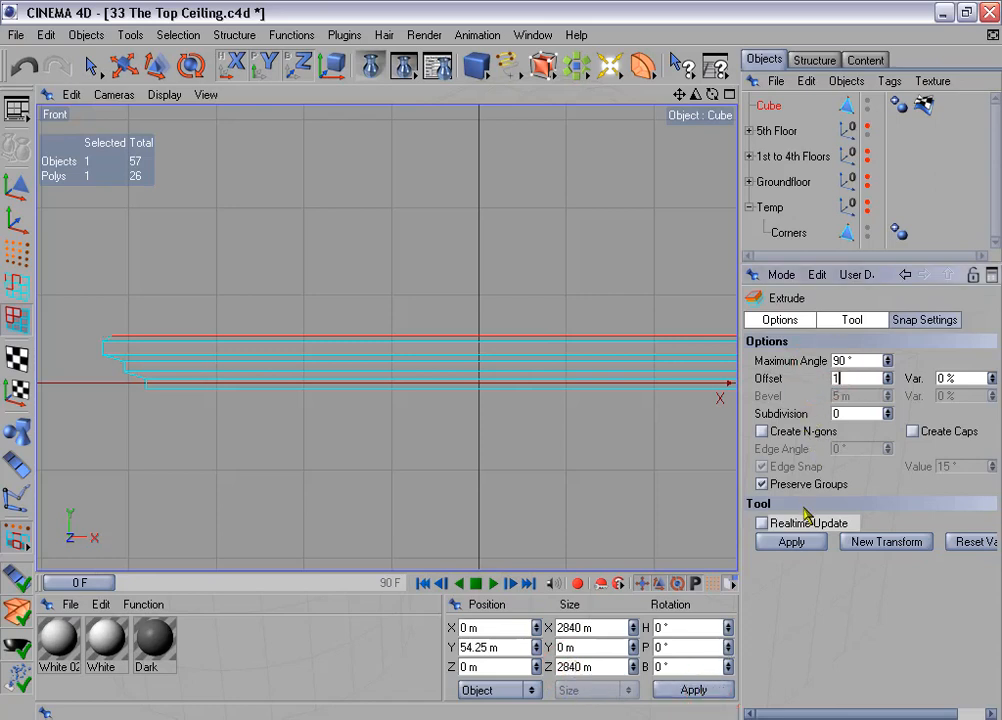
pyautogui.click(795, 542)
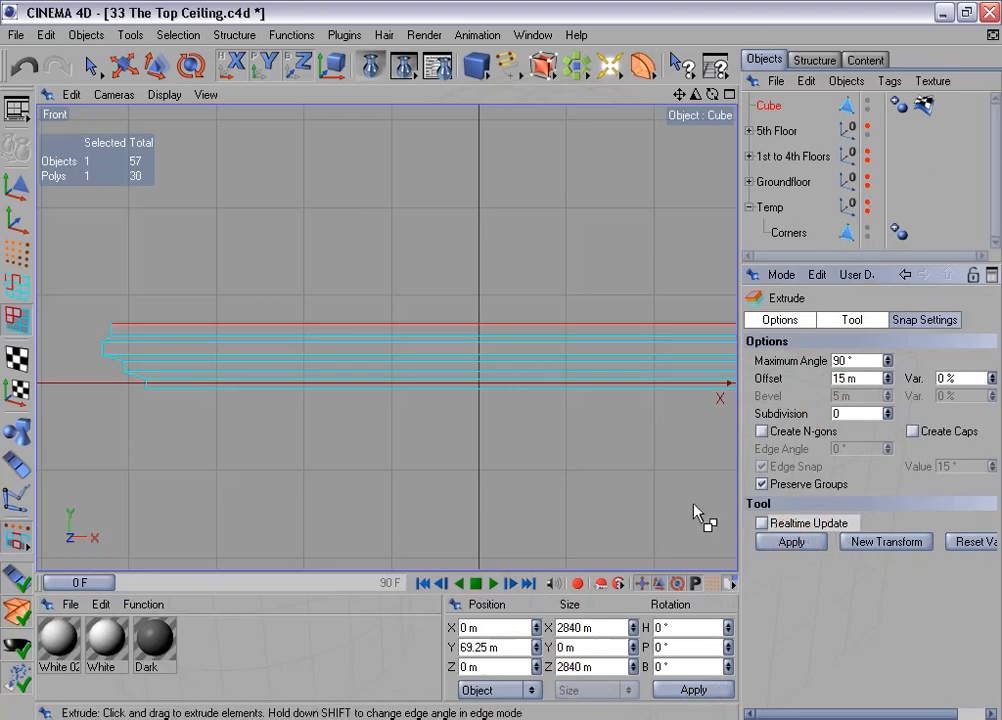
pyautogui.scroll(-2, 532, 428)
pyautogui.scroll(4, 530, 428)
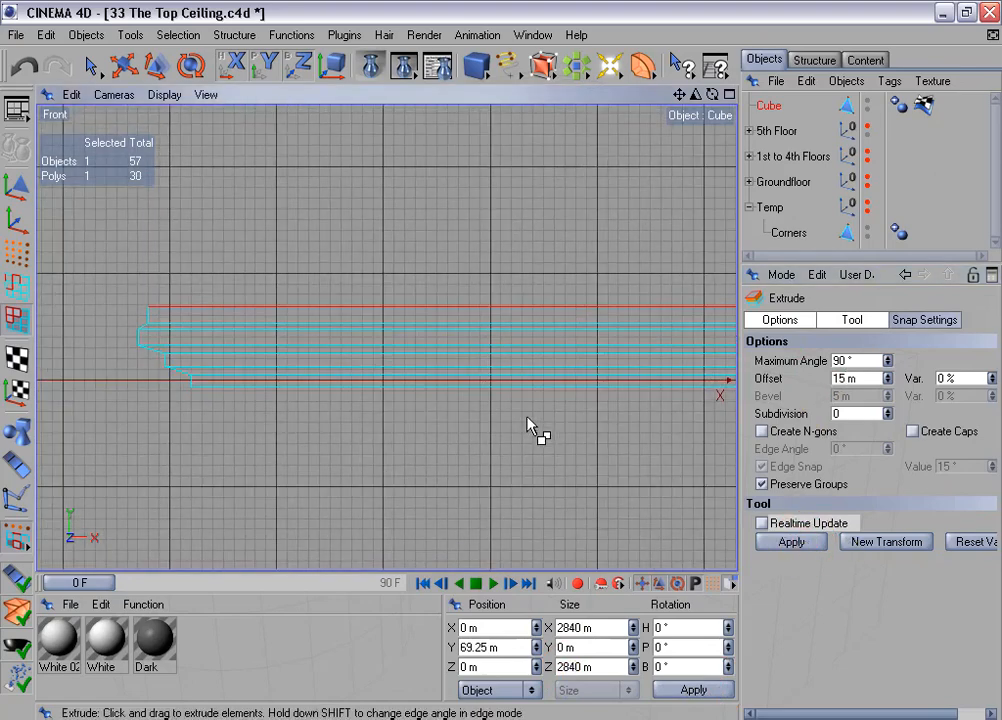
pyautogui.scroll(1, 440, 420)
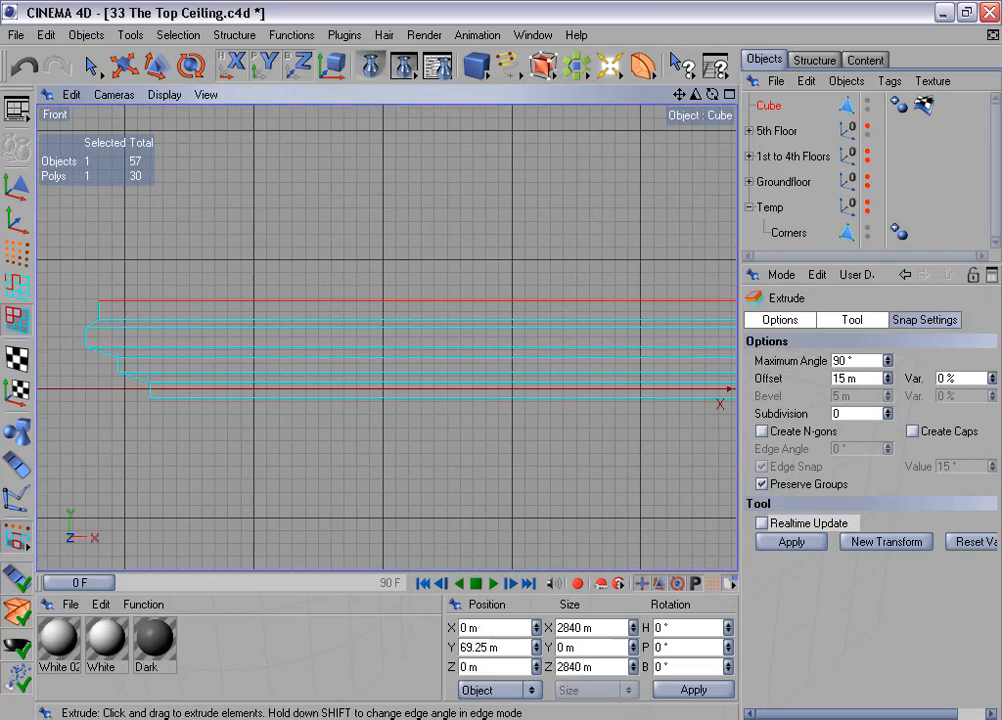
pyautogui.hotkey('ctrl', 'r')
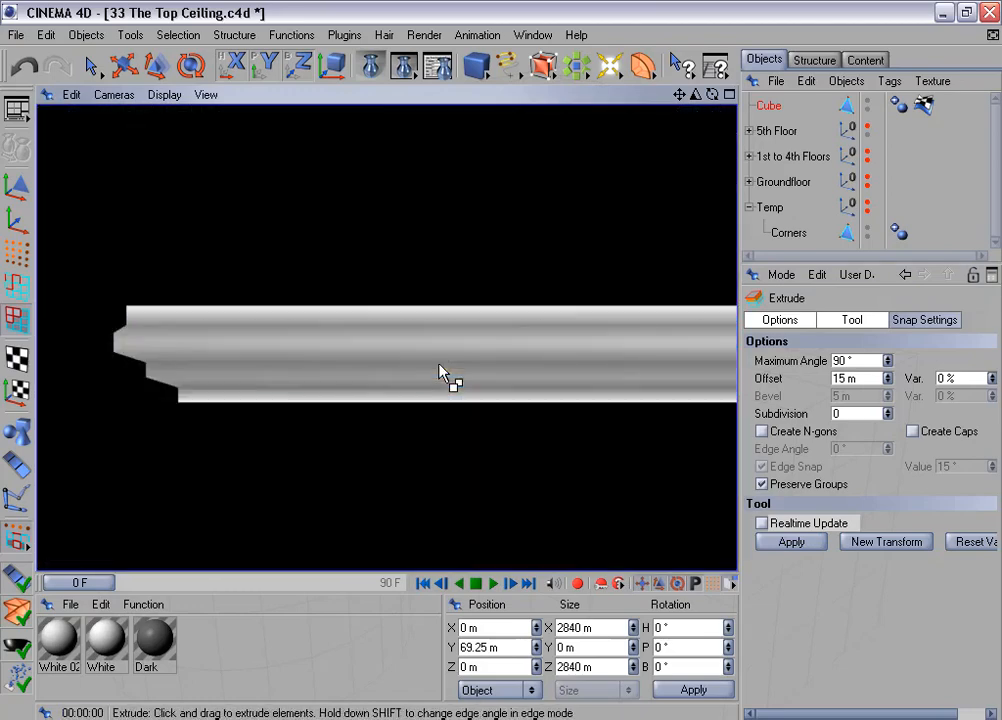
# Limit the cube's Phong angle to 43° and render the view again to check the shading.
pyautogui.click(899, 104)
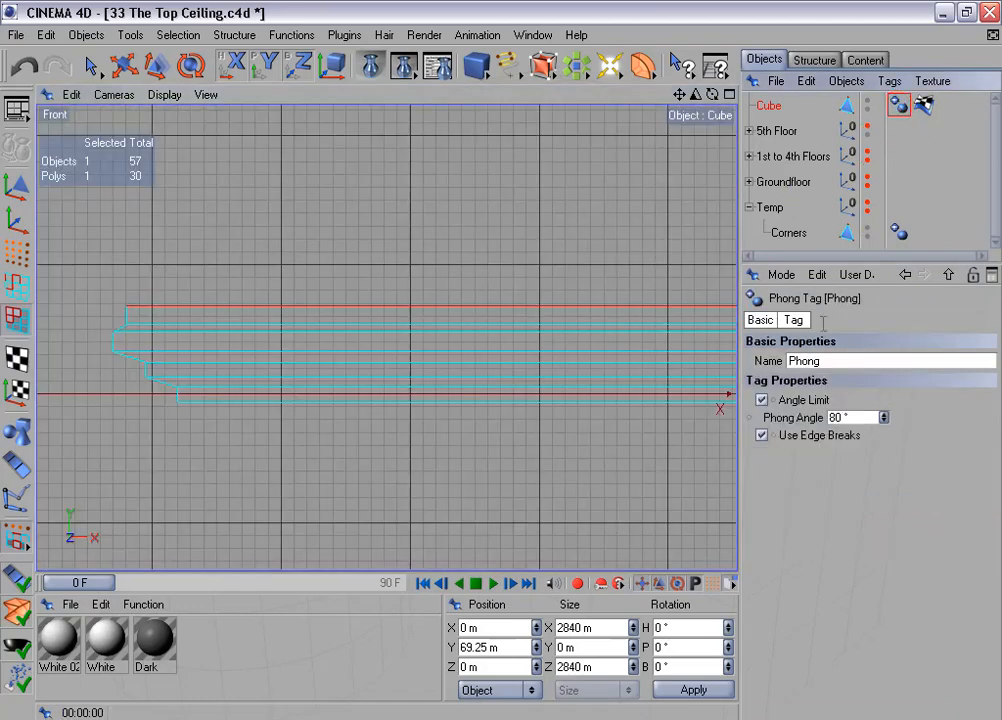
pyautogui.click(775, 400)
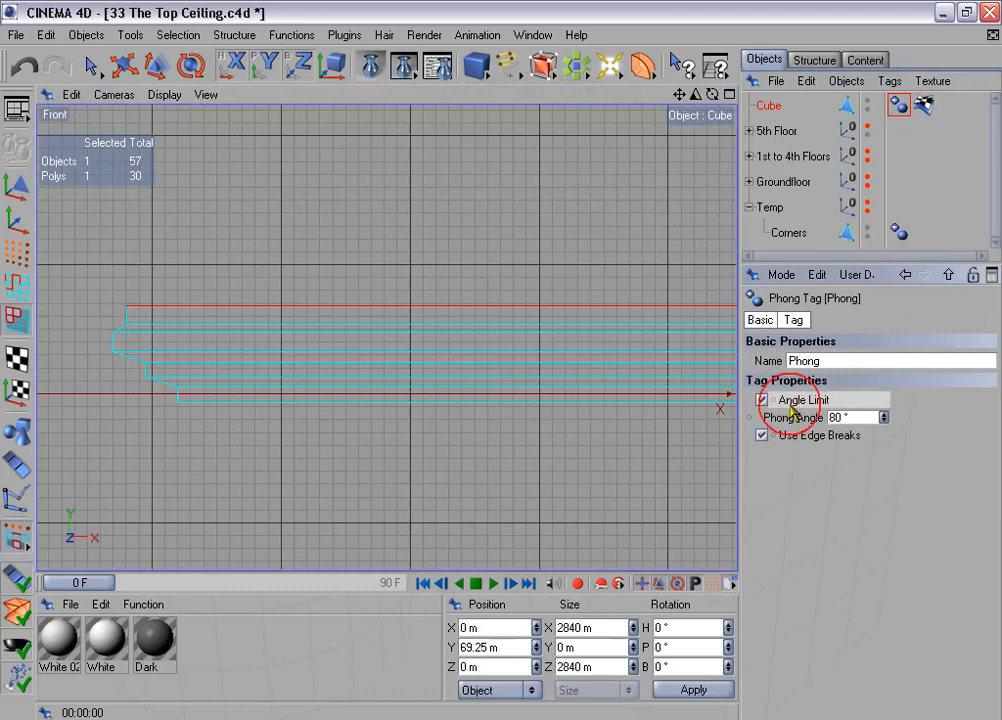
pyautogui.click(848, 418)
pyautogui.write('43')
pyautogui.press('Return')
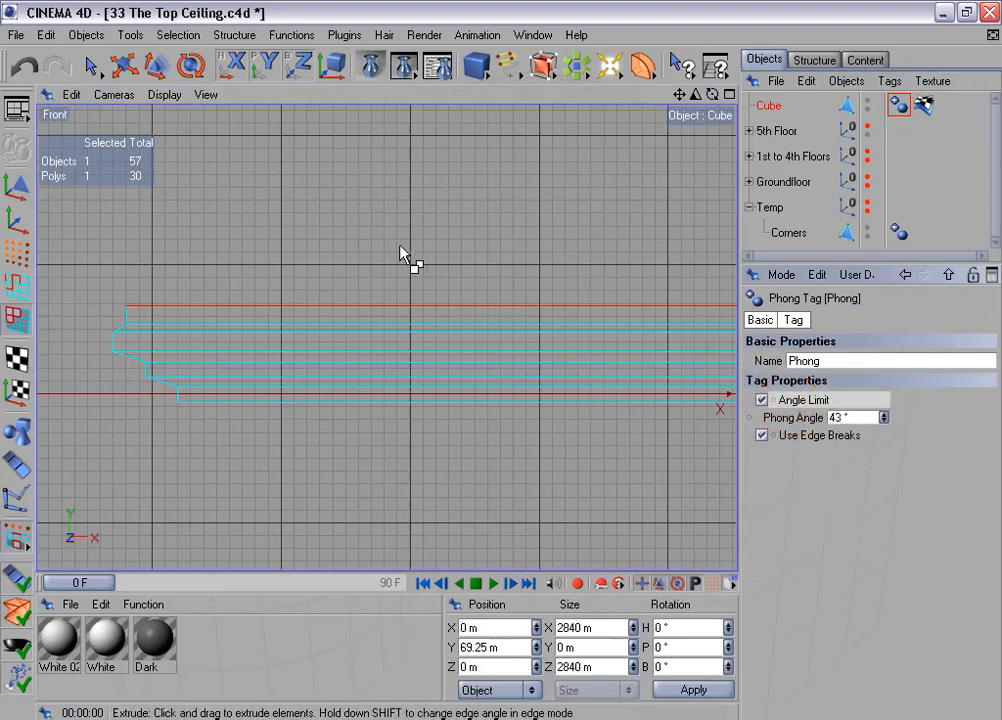
pyautogui.hotkey('ctrl', 'r')
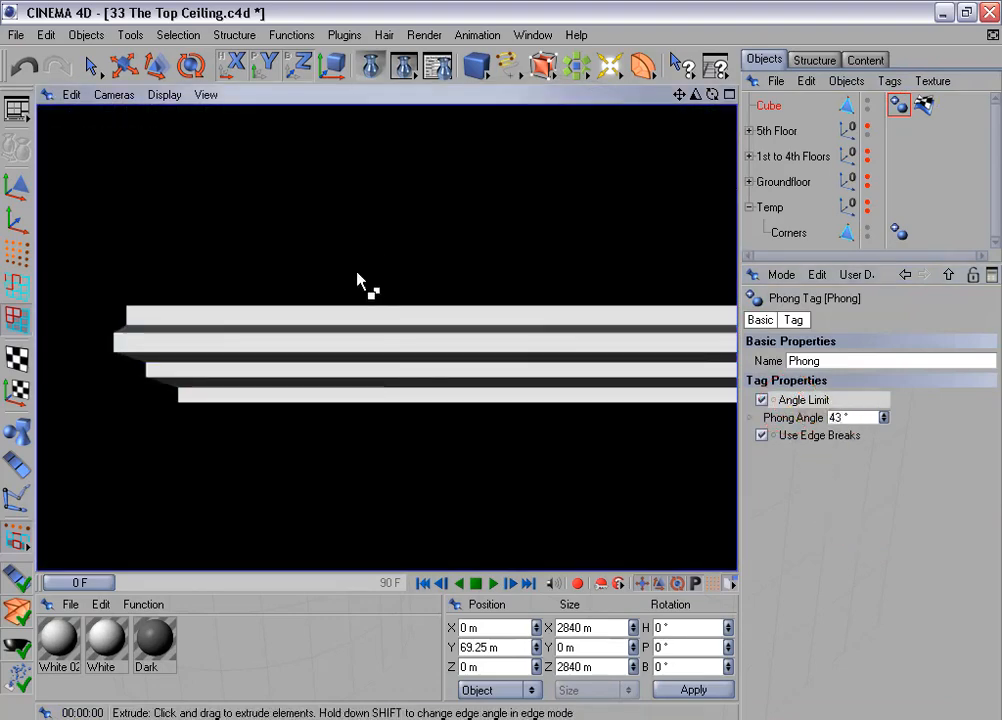
# In edge mode, loop-select the upper and lower edge loops of the slab's widest vertical band.
pyautogui.scroll(3, 335, 290)
pyautogui.keyDown('alt'); pyautogui.moveTo(313, 306); pyautogui.dragTo(468, 279, button='middle'); pyautogui.keyUp('alt')
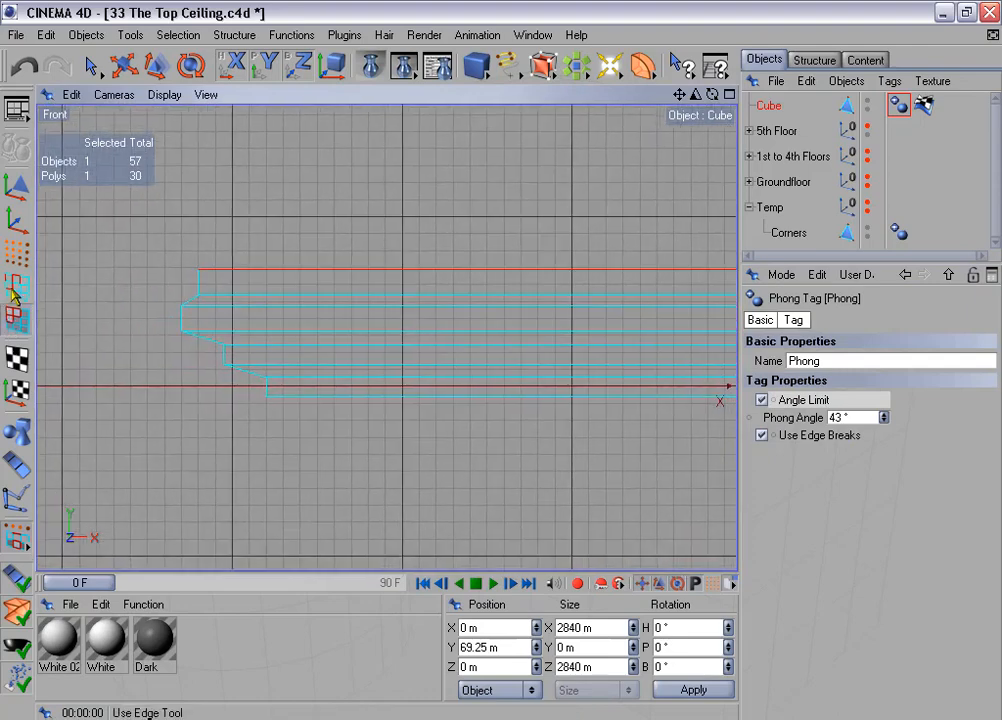
pyautogui.click(15, 288)
pyautogui.click(185, 36)
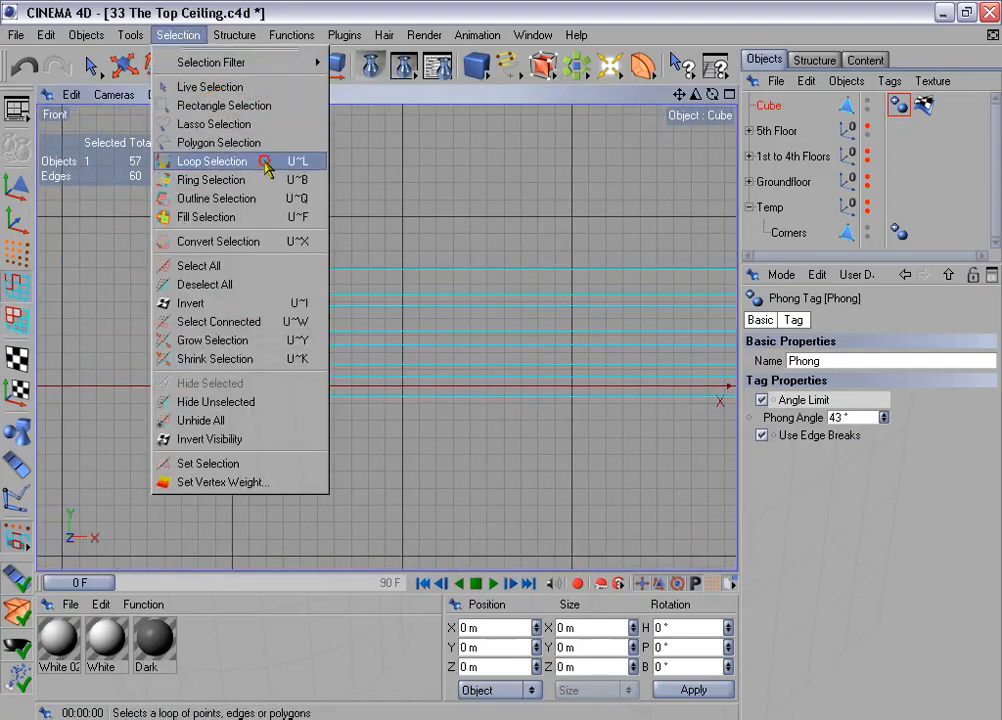
pyautogui.click(268, 161)
pyautogui.click(217, 322)
pyautogui.keyDown('shift'); pyautogui.click(217, 326); pyautogui.keyUp('shift')
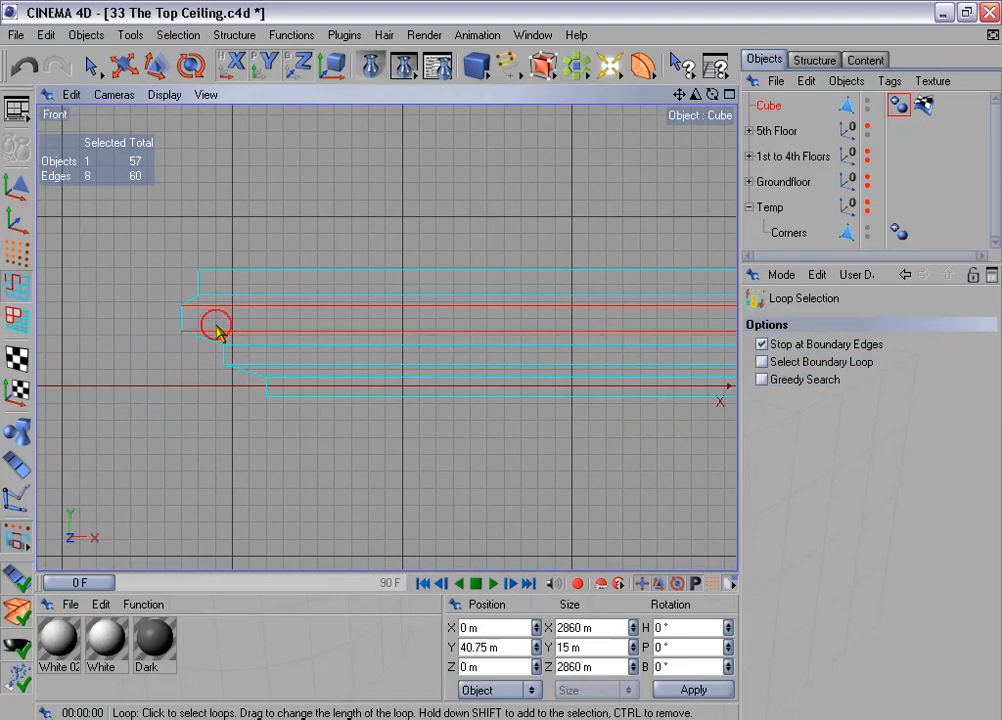
# Bevel the selected edge loops with the Convex type, 5 subdivisions and an inner offset of 6.8 m.
pyautogui.rightClick(407, 300)
pyautogui.click(478, 568)
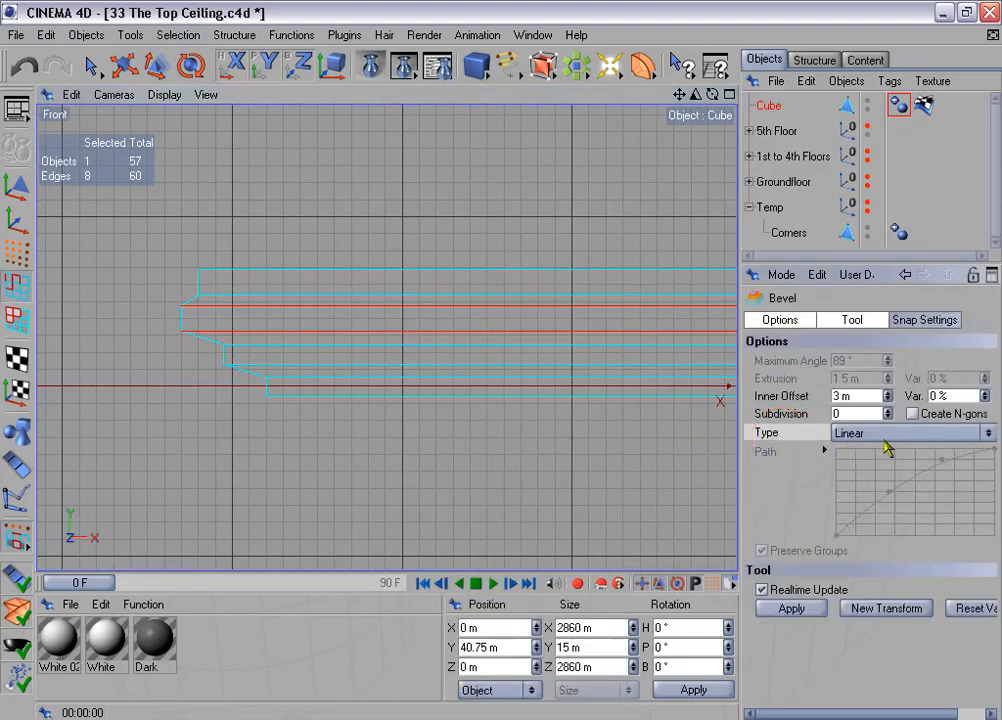
pyautogui.click(885, 433)
pyautogui.click(885, 470)
pyautogui.click(888, 410)
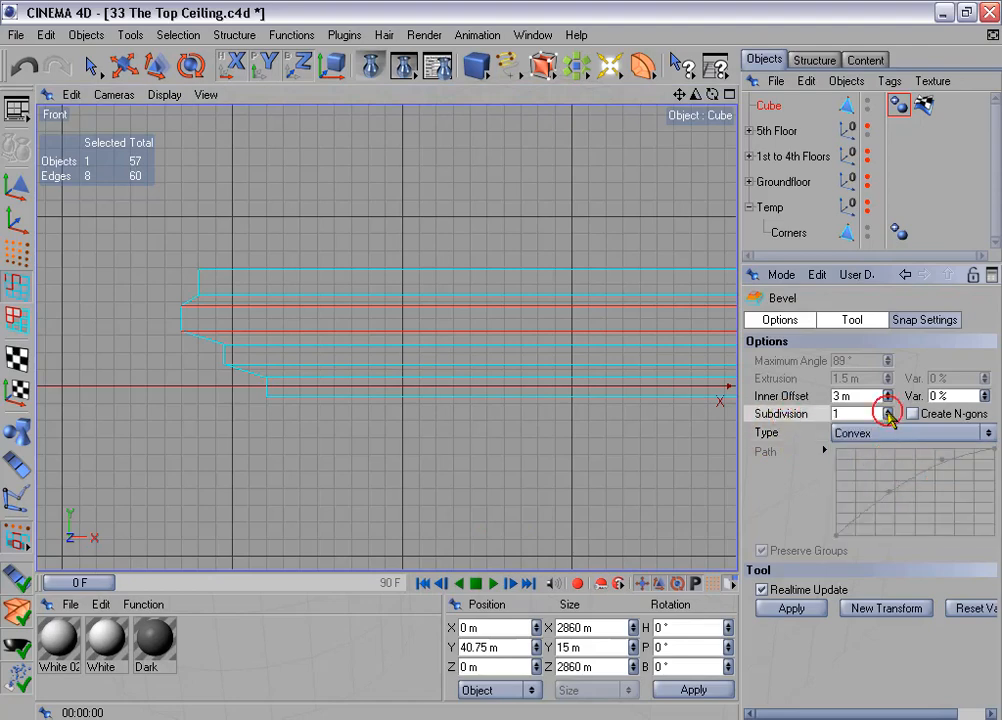
pyautogui.click(888, 410)
pyautogui.click(888, 410)
pyautogui.click(888, 410)
pyautogui.click(888, 410)
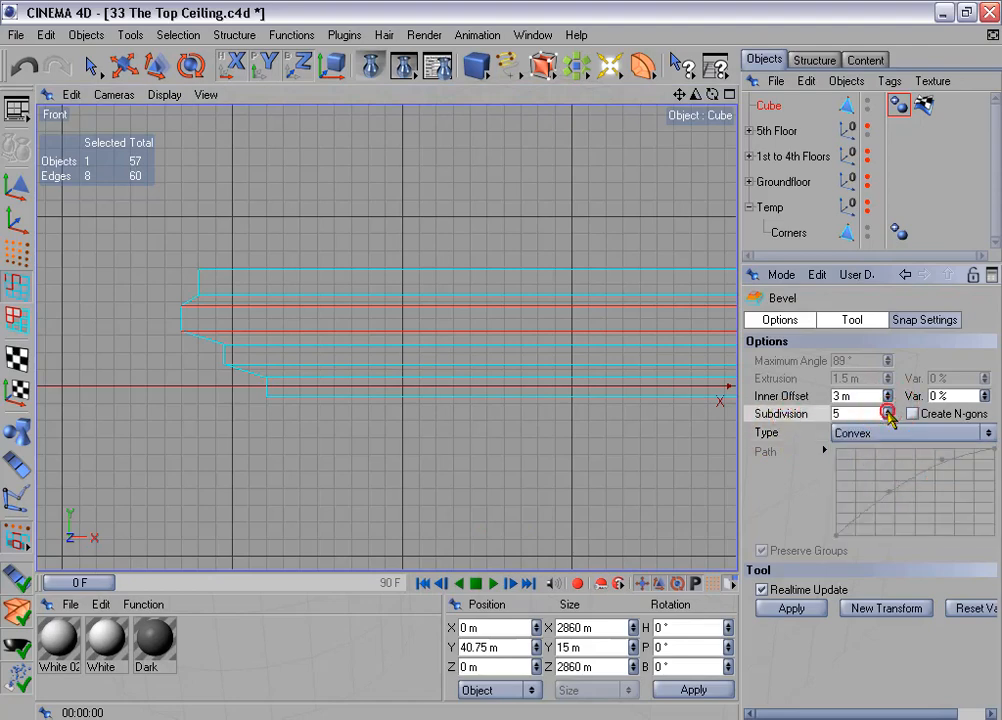
pyautogui.click(834, 395)
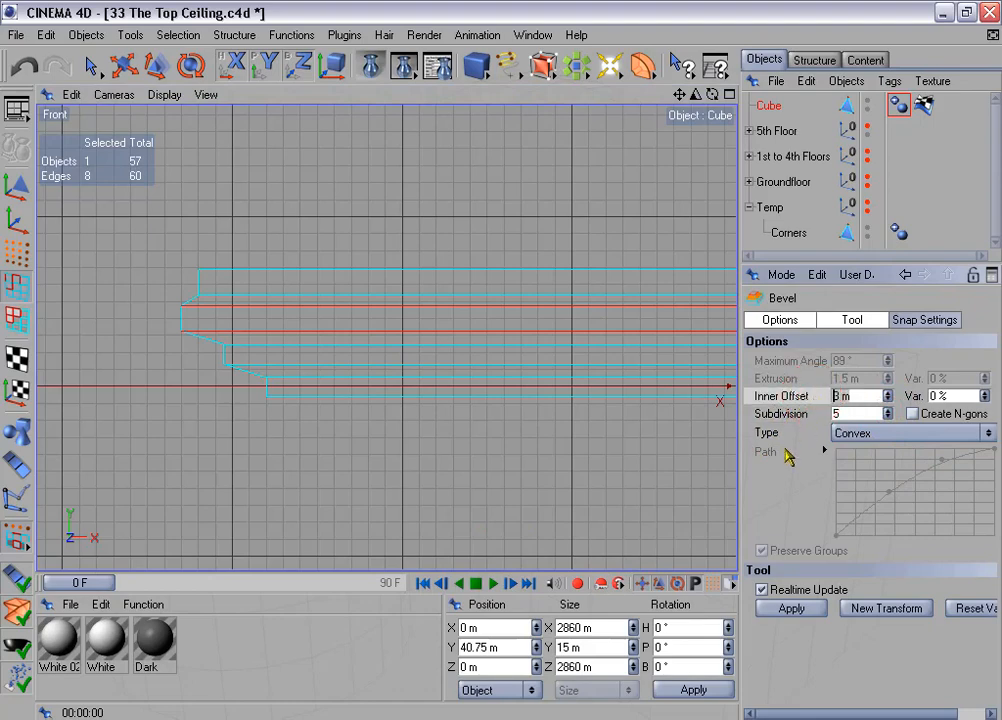
pyautogui.write('6.8')
pyautogui.press('Return')
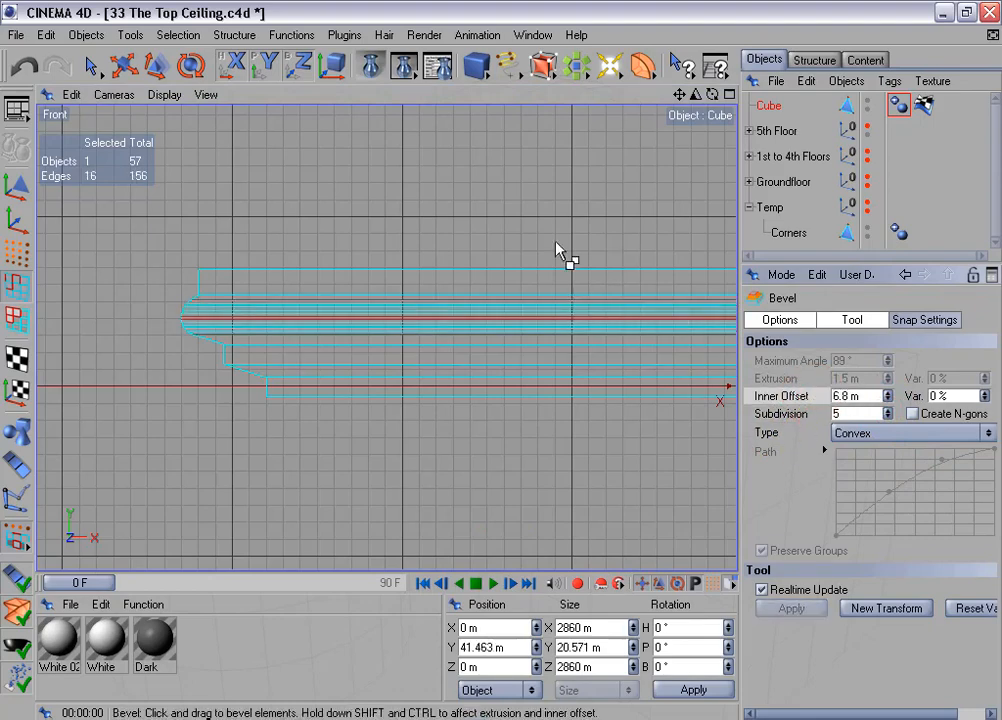
# Loop-select both edge loops of the middle band and the upper edge loop of the lowest band.
pyautogui.scroll(2, 257, 222)
pyautogui.click(180, 35)
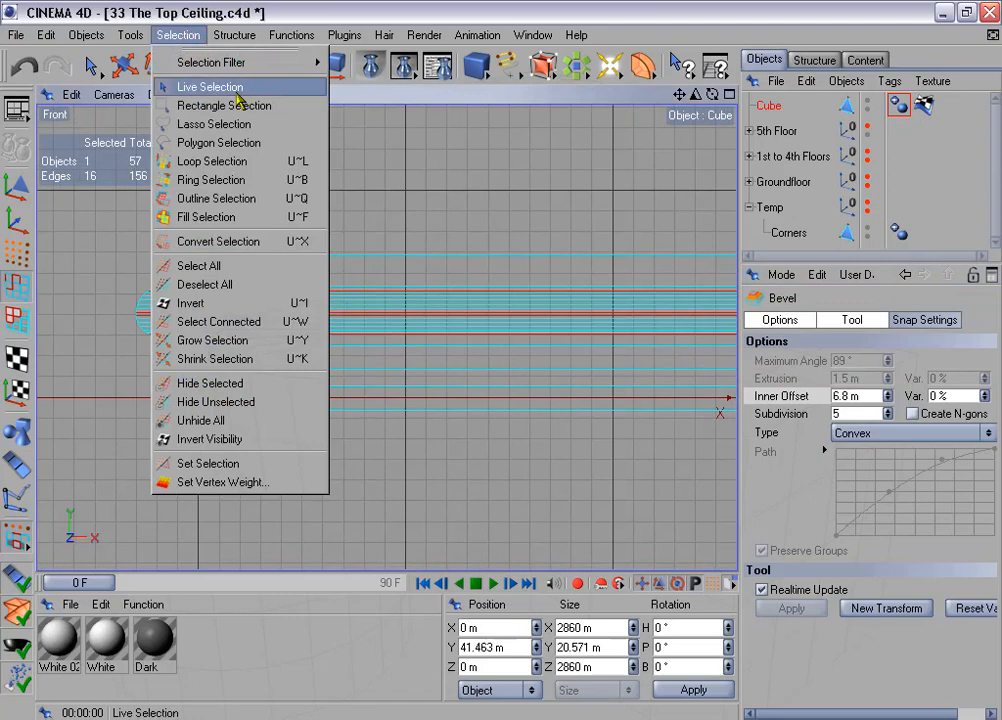
pyautogui.click(262, 162)
pyautogui.click(230, 350)
pyautogui.keyDown('shift'); pyautogui.click(246, 368); pyautogui.keyUp('shift')
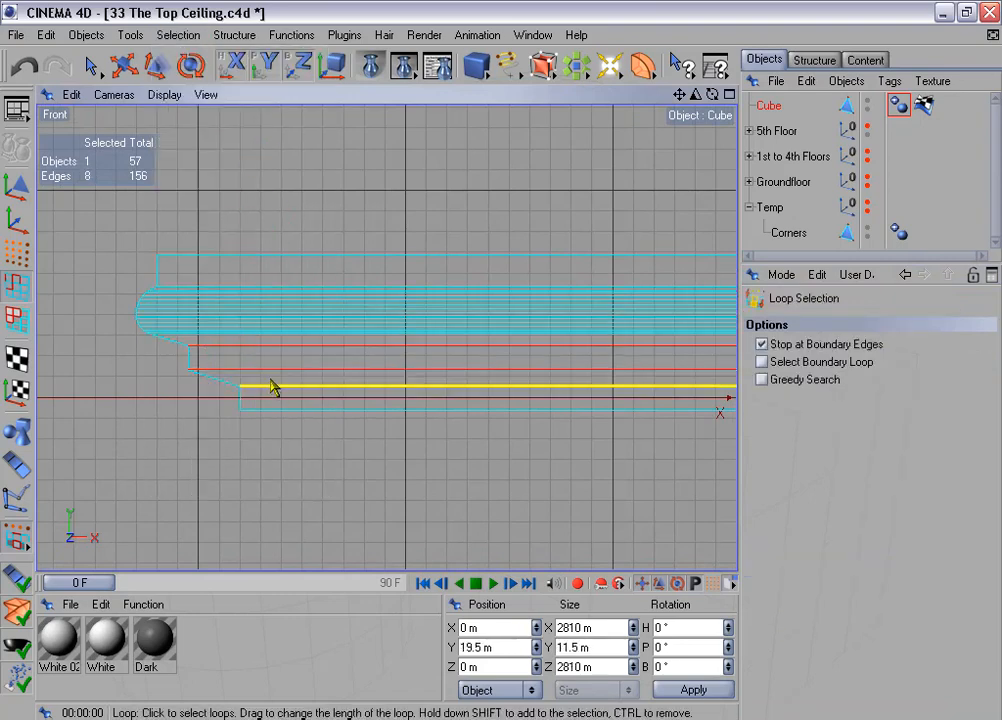
pyautogui.keyDown('shift'); pyautogui.click(272, 385); pyautogui.keyUp('shift')
# Bevel the three selected edge loops with an inner offset of 5 m, keeping the Convex type and 5 subdivisions.
pyautogui.rightClick(362, 378)
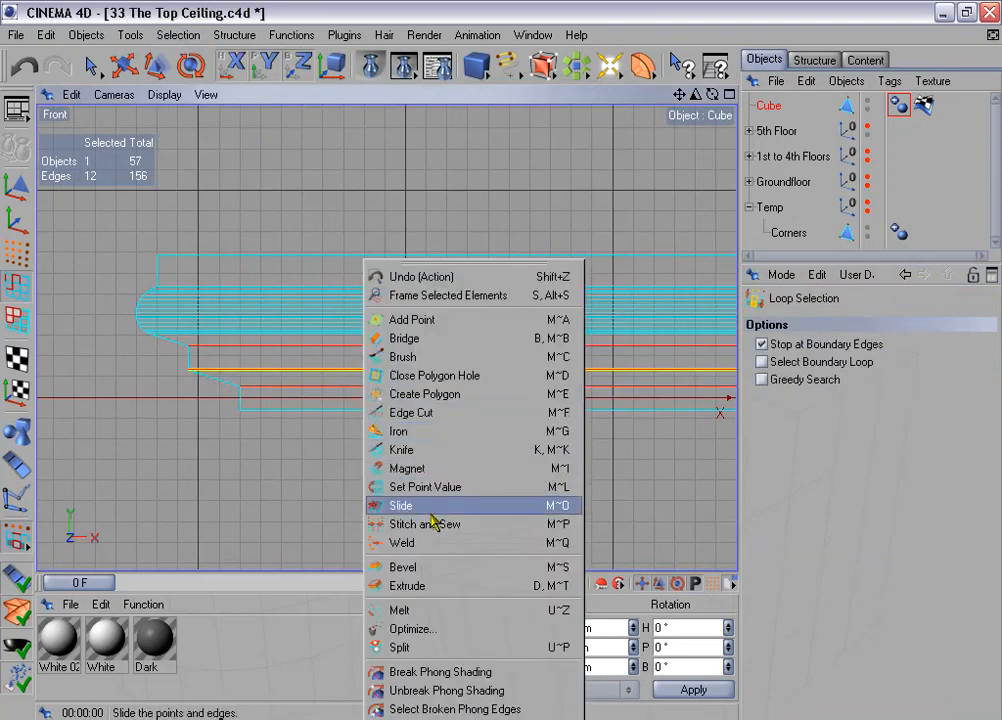
pyautogui.click(392, 567)
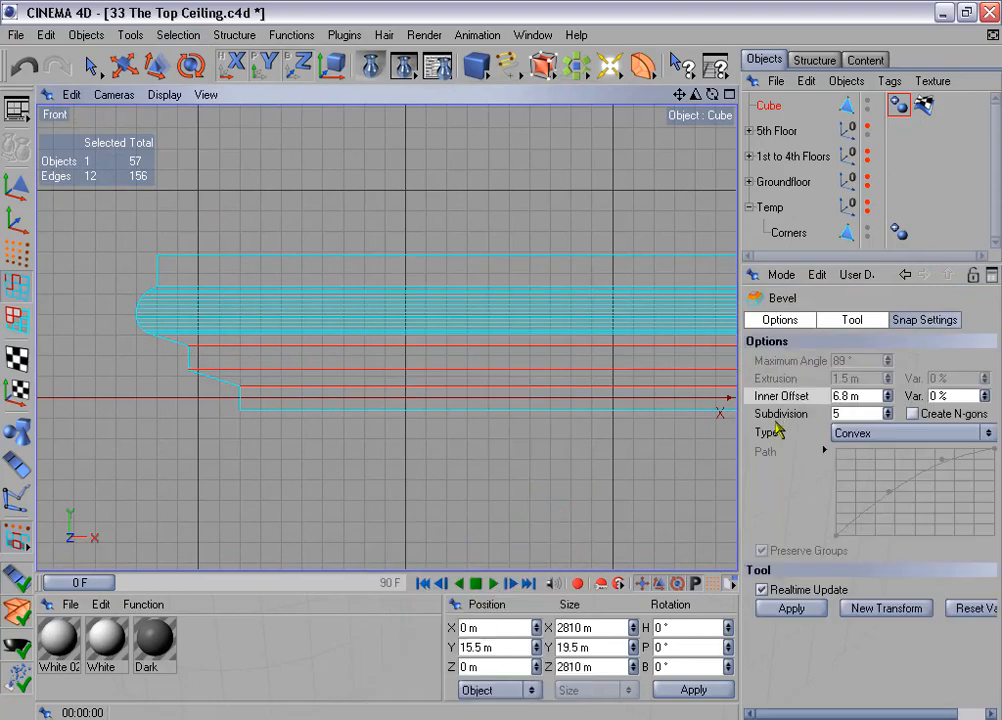
pyautogui.click(840, 396)
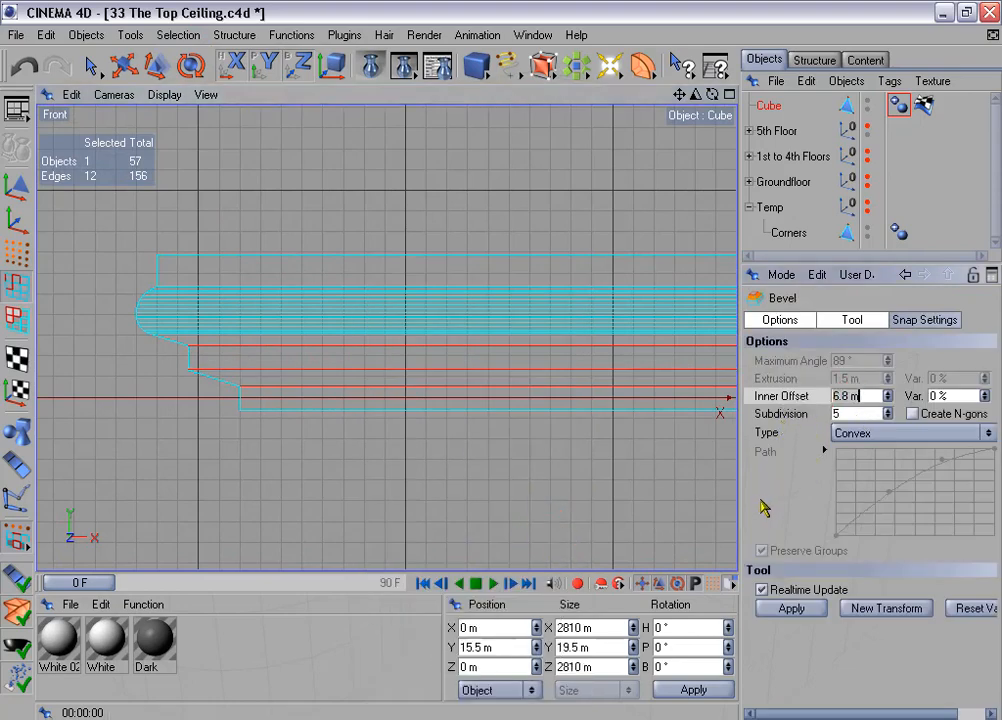
pyautogui.press('BackSpace')
pyautogui.press('BackSpace')
pyautogui.press('BackSpace')
pyautogui.press('BackSpace')
pyautogui.press('BackSpace')
pyautogui.write('5')
pyautogui.click(795, 609)
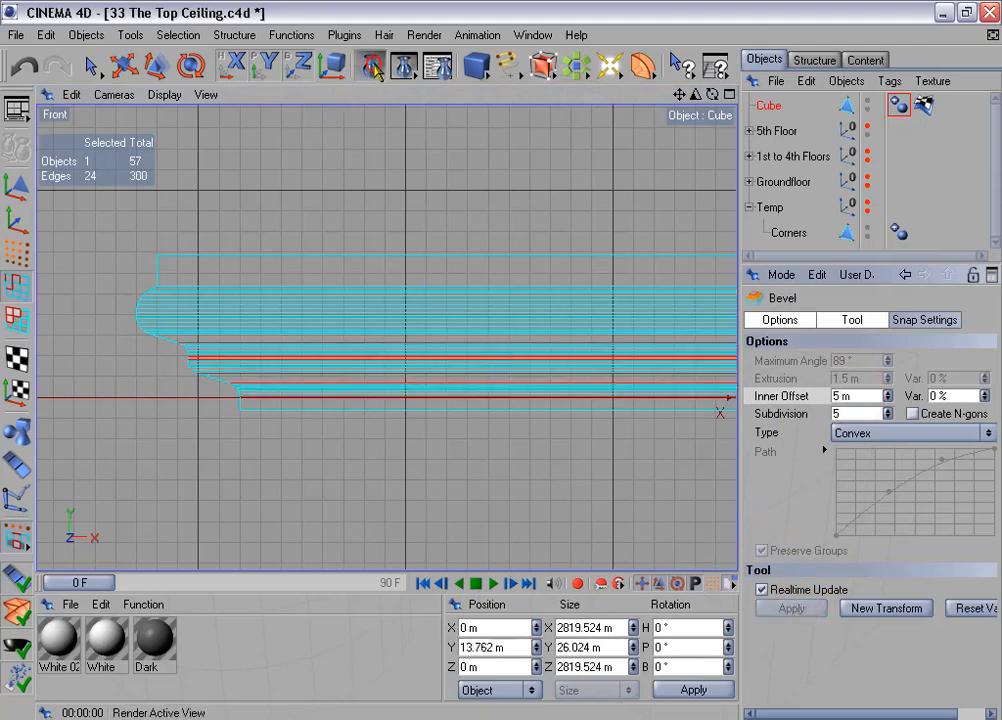
# Render the front view to check the rounded profile and inspect the slab in the perspective view.
pyautogui.click(372, 66)
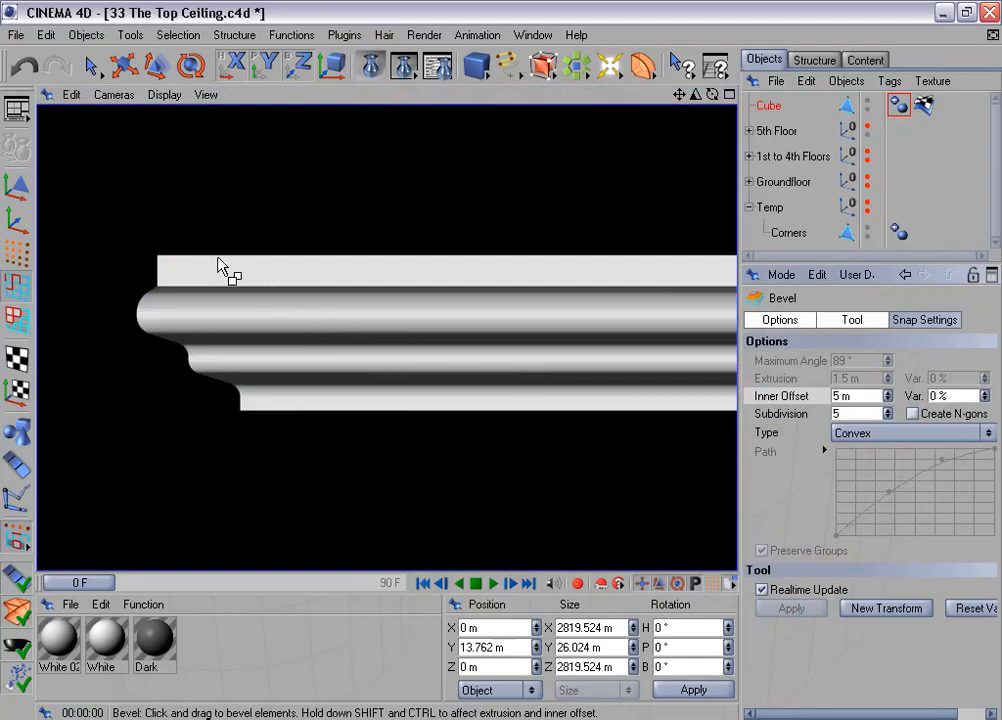
pyautogui.middleClick(335, 355)
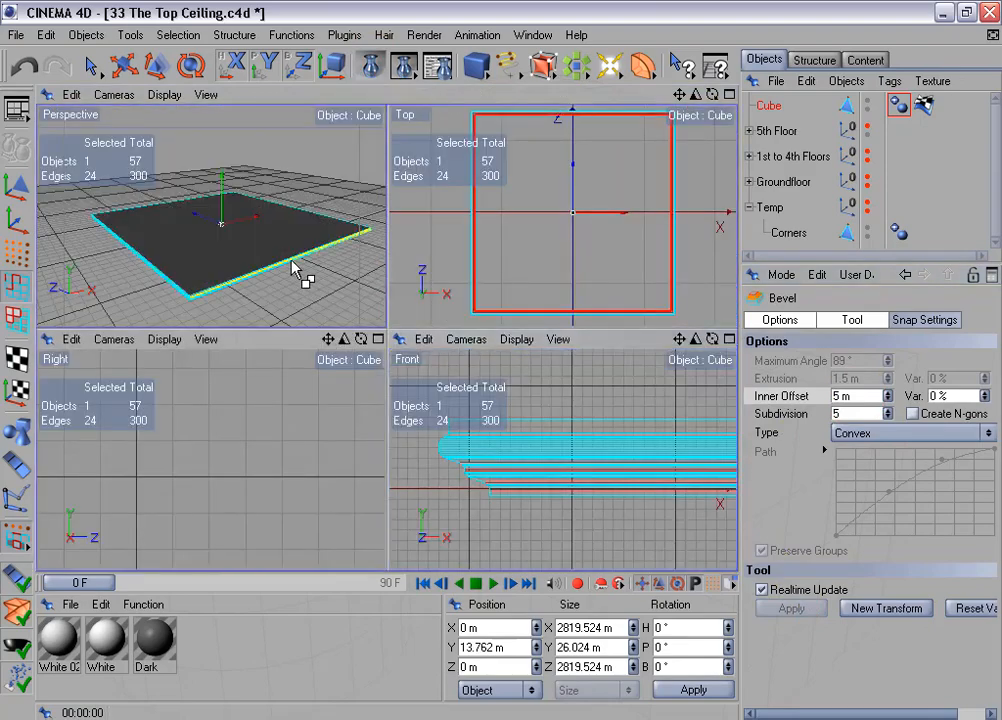
pyautogui.middleClick(298, 268)
pyautogui.scroll(5, 340, 290)
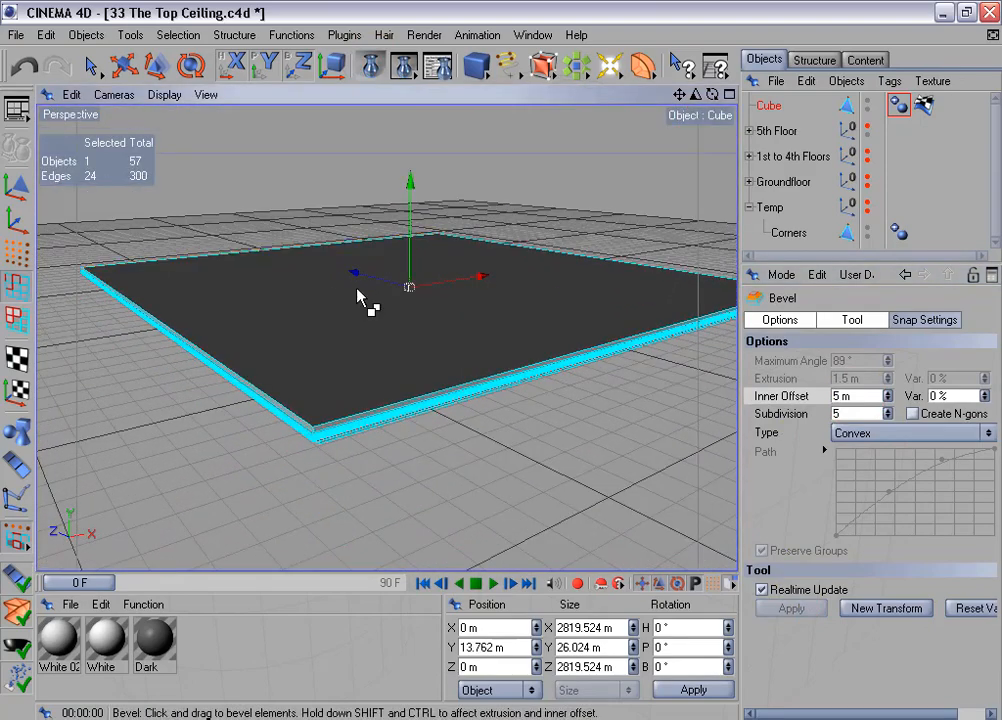
# Loop-select the upper and lower outer edge loops of the slab's top band and the outer edge loop around its underside.
pyautogui.scroll(5, 358, 295)
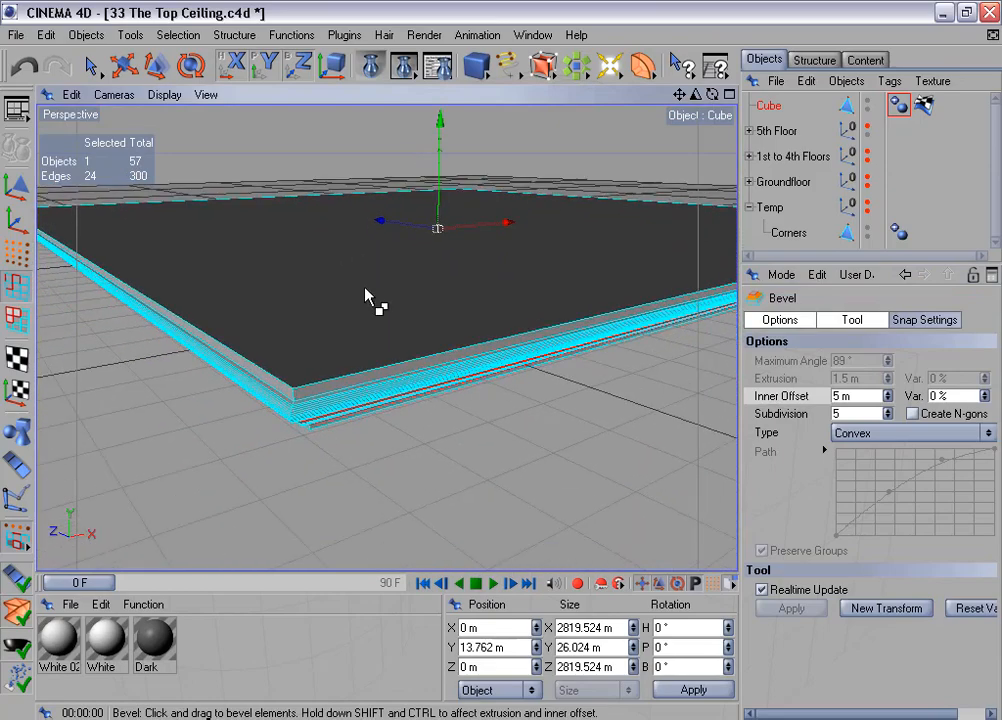
pyautogui.scroll(2, 366, 296)
pyautogui.click(178, 35)
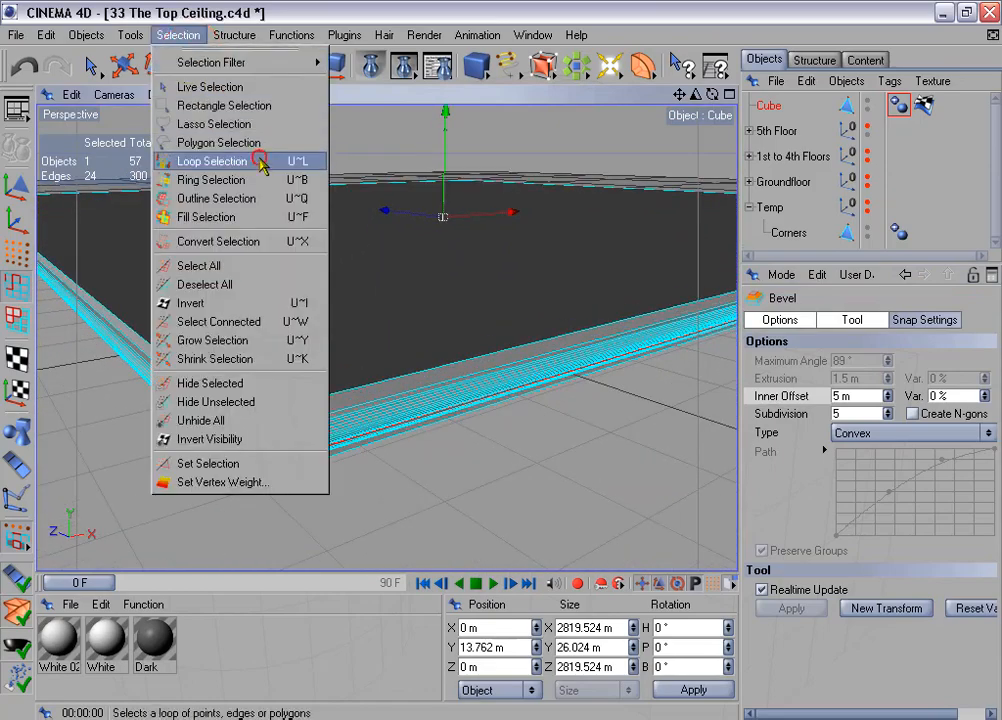
pyautogui.click(212, 161)
pyautogui.click(258, 402)
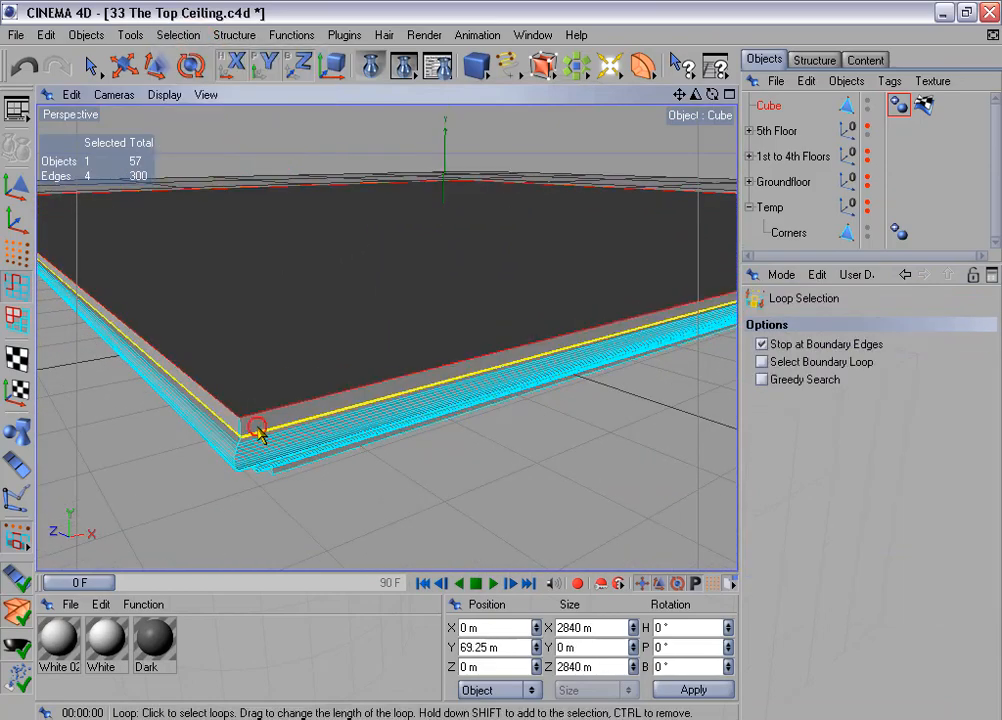
pyautogui.keyDown('shift'); pyautogui.click(258, 430); pyautogui.keyUp('shift')
pyautogui.keyDown('alt'); pyautogui.moveTo(503, 176); pyautogui.dragTo(503, 70); pyautogui.keyUp('alt')
pyautogui.moveTo(503, 175)
pyautogui.keyDown('alt'); pyautogui.mouseDown(button='middle')
pyautogui.moveTo(500, 330)
pyautogui.moveTo(492, 190)
pyautogui.mouseUp(button='middle'); pyautogui.keyUp('alt')
pyautogui.scroll(4, 500, 182)
pyautogui.scroll(-2, 499, 183)
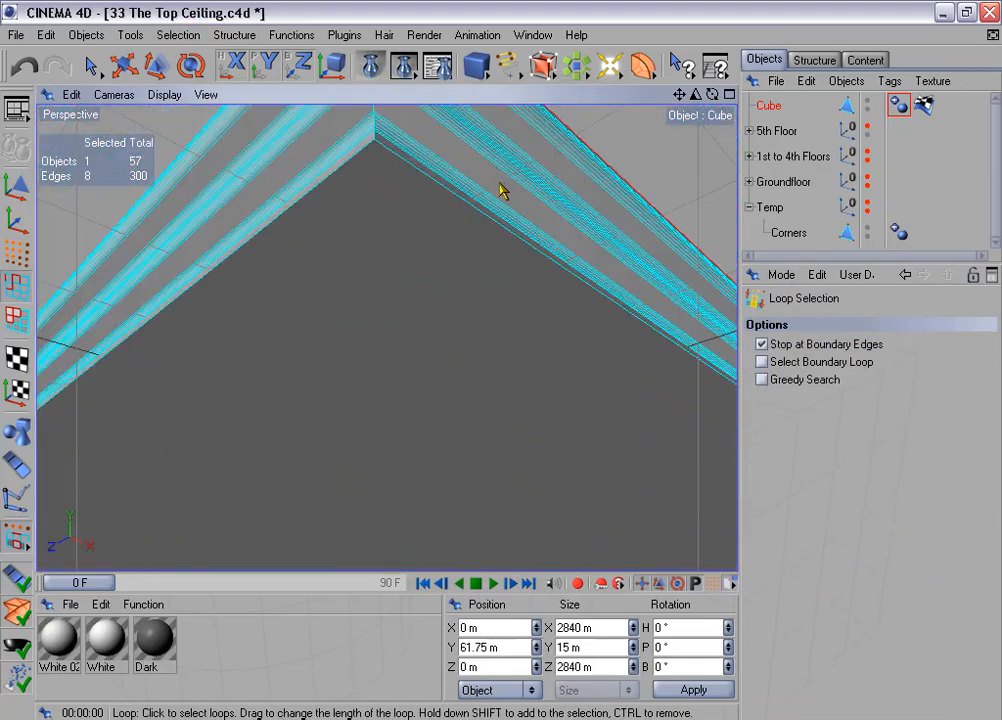
pyautogui.keyDown('shift'); pyautogui.click(405, 195); pyautogui.keyUp('shift')
# Add the edges at all four corners of the slab to the selection with Rectangle Selection in the top view.
pyautogui.middleClick(503, 222)
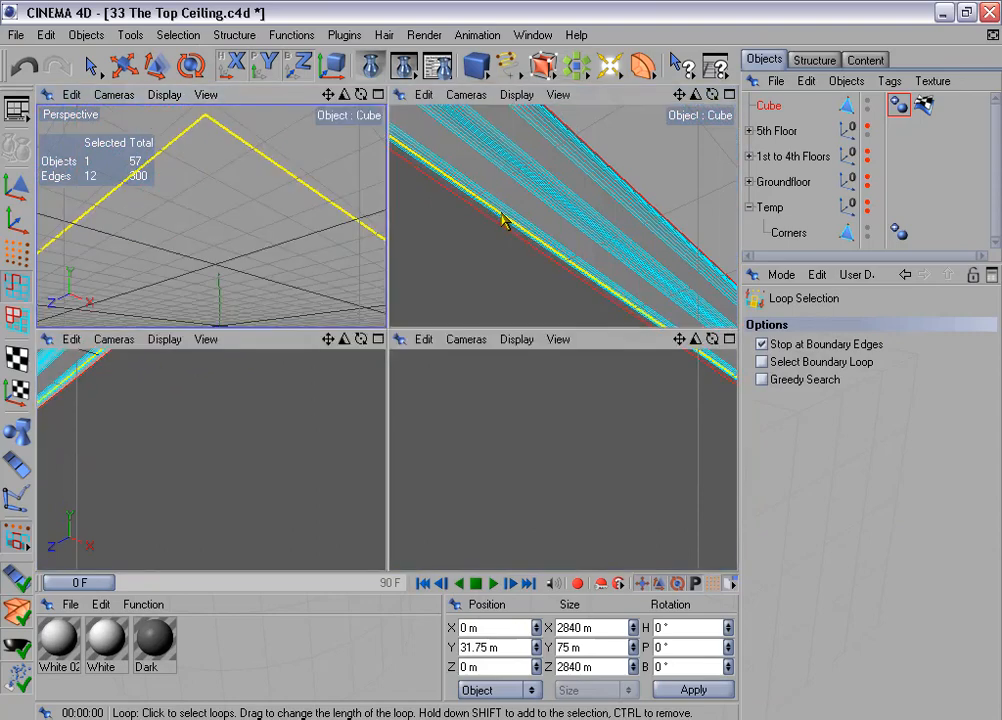
pyautogui.middleClick(565, 232)
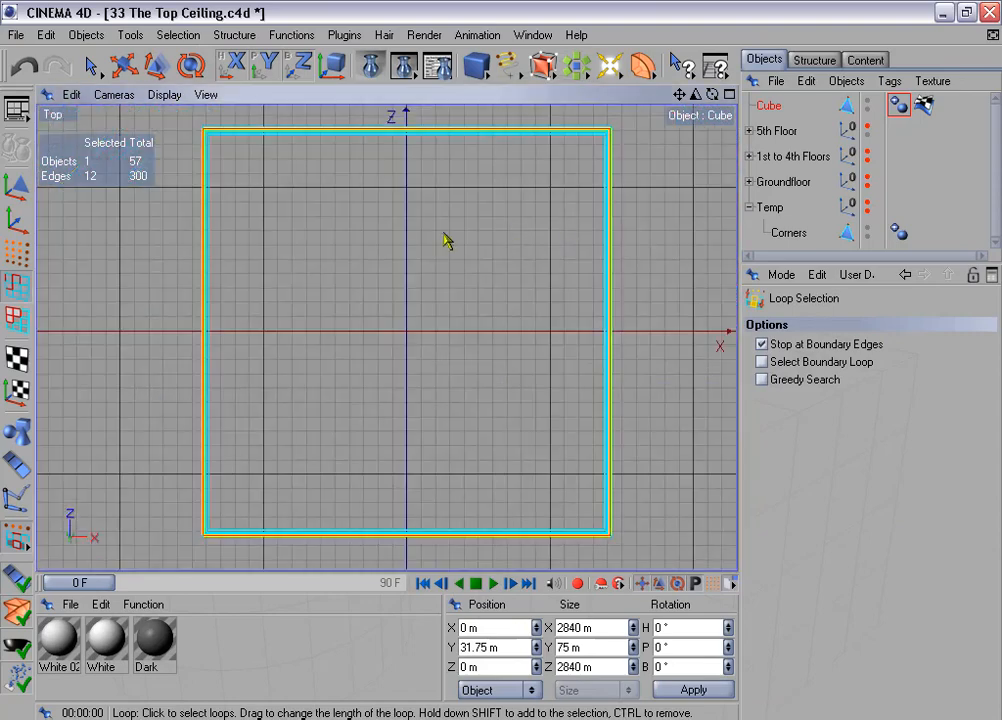
pyautogui.click(88, 66)
pyautogui.moveTo(88, 66); pyautogui.dragTo(120, 80)
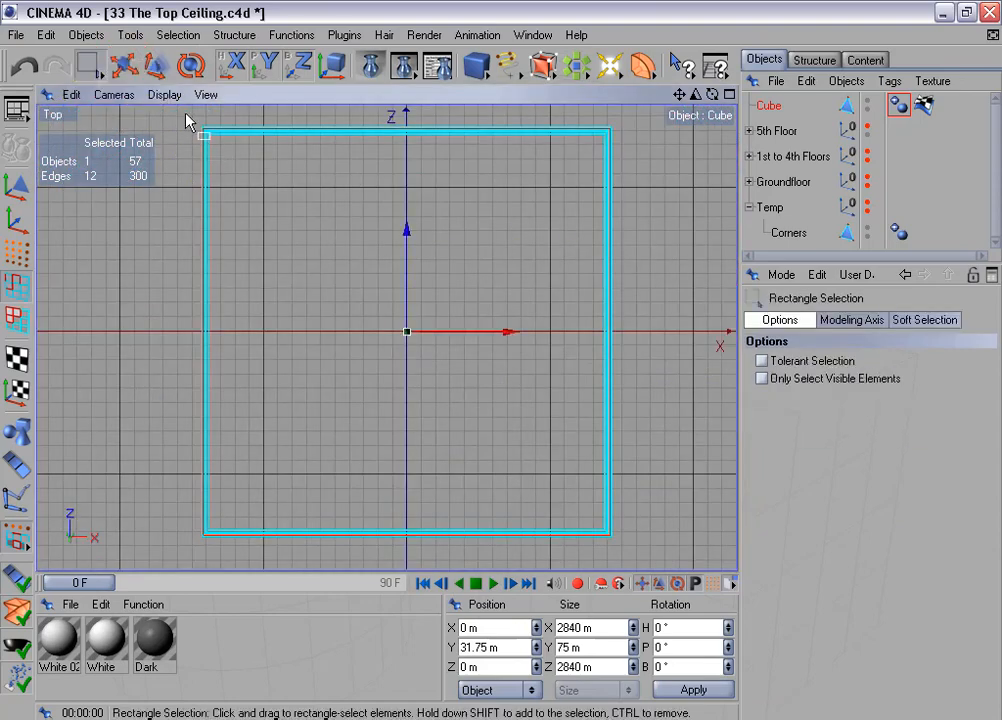
pyautogui.moveTo(186, 116); pyautogui.dragTo(638, 160)
pyautogui.keyDown('shift'); pyautogui.moveTo(597, 120); pyautogui.dragTo(625, 149); pyautogui.keyUp('shift')
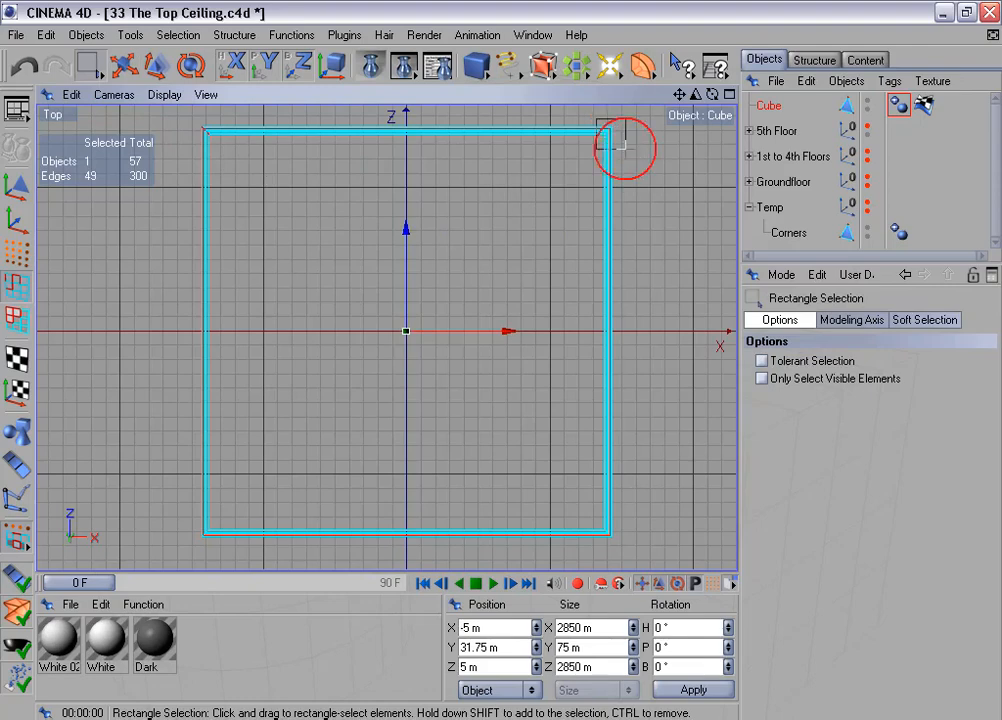
pyautogui.keyDown('shift'); pyautogui.moveTo(589, 504); pyautogui.dragTo(634, 561); pyautogui.keyUp('shift')
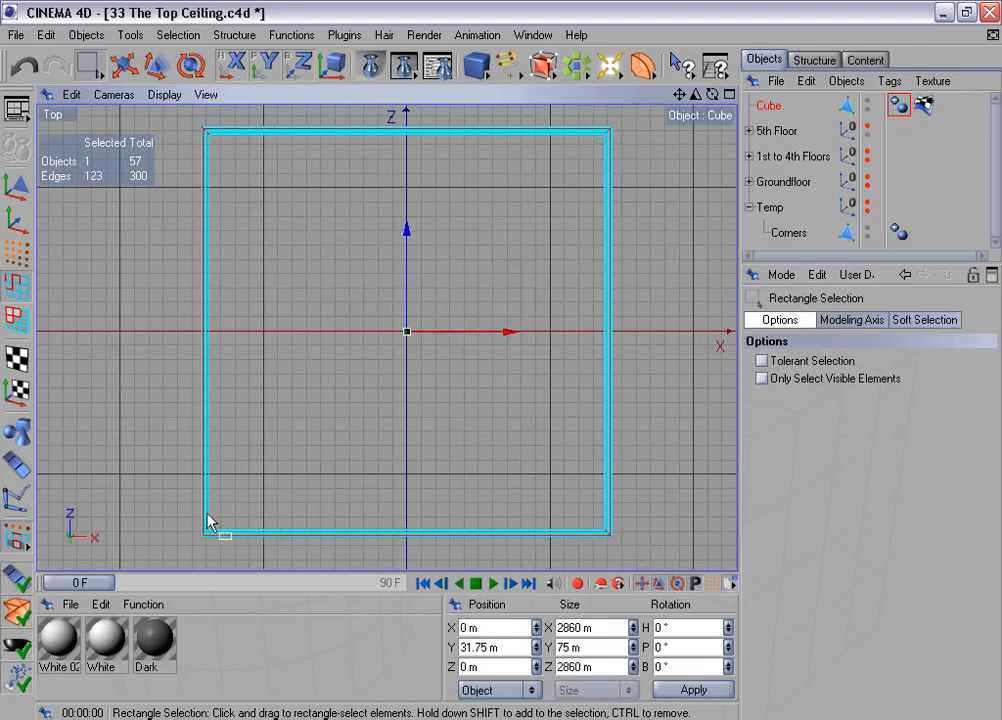
pyautogui.keyDown('shift'); pyautogui.moveTo(188, 503); pyautogui.dragTo(241, 557); pyautogui.keyUp('shift')
# Store the selected edges as a selection tag named "Edges for beveling".
pyautogui.click(178, 35)
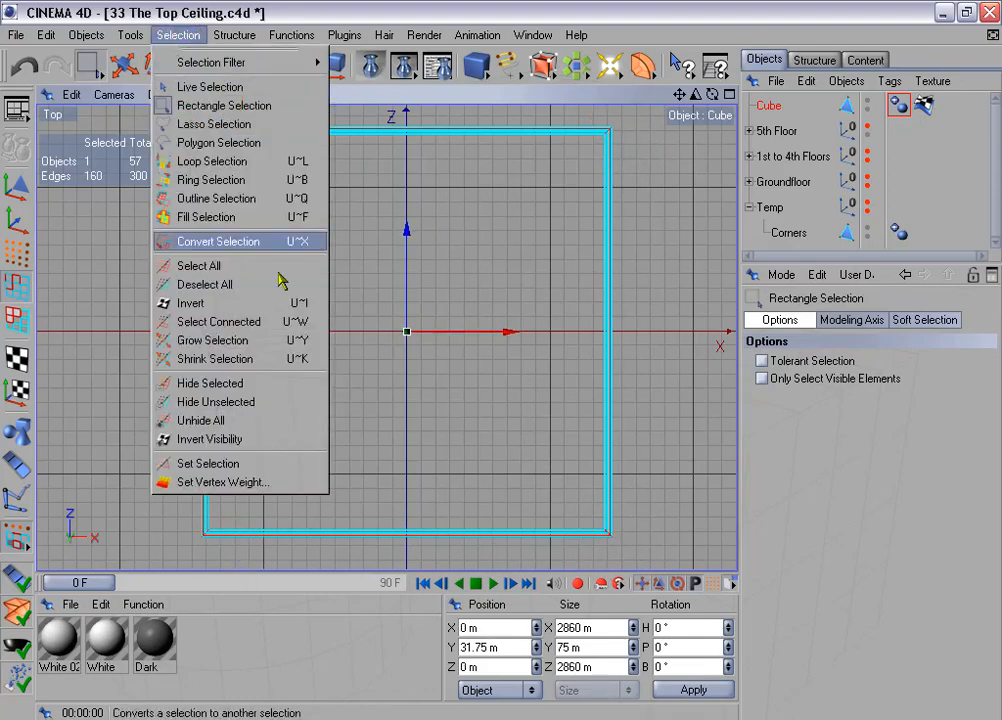
pyautogui.click(318, 398)
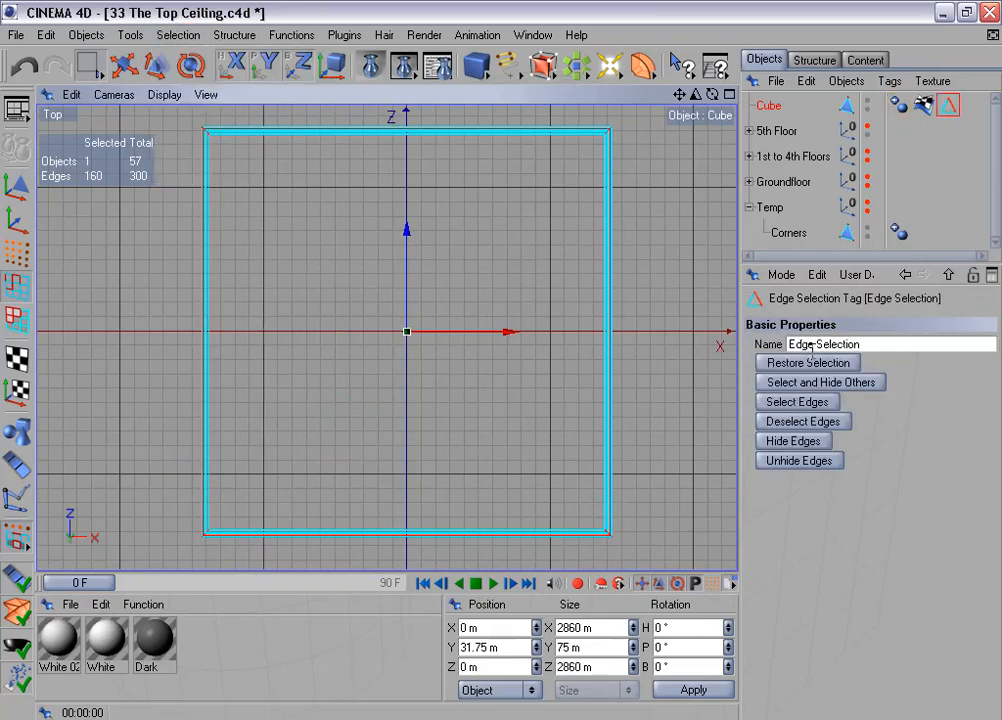
pyautogui.moveTo(812, 347); pyautogui.dragTo(900, 366)
pyautogui.write('s for')
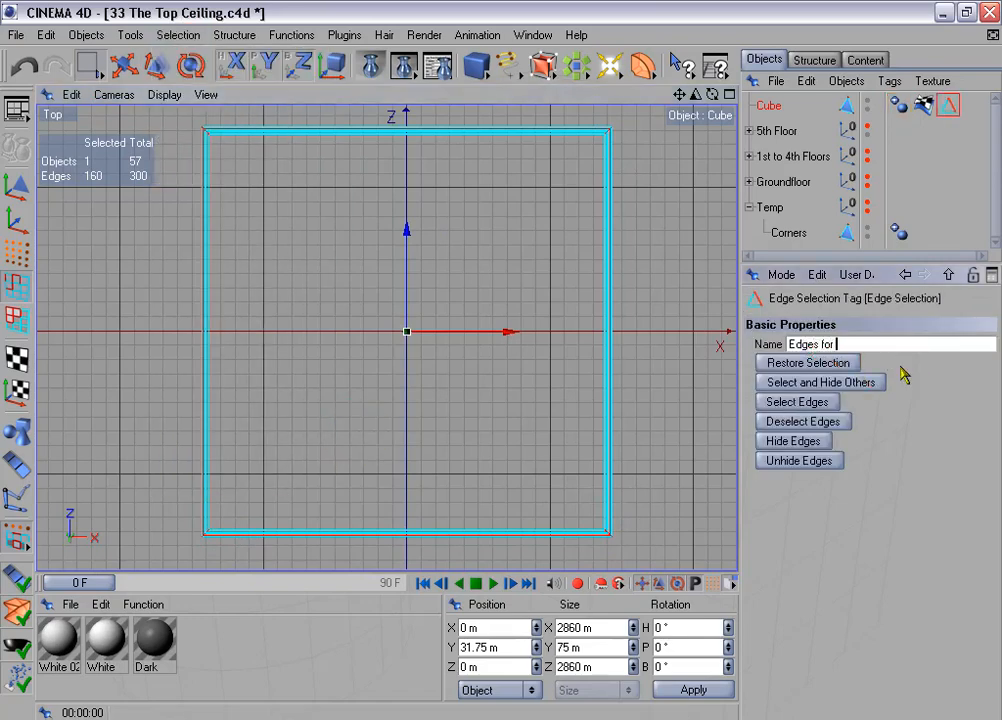
pyautogui.write(' beveling')
pyautogui.press('Return')
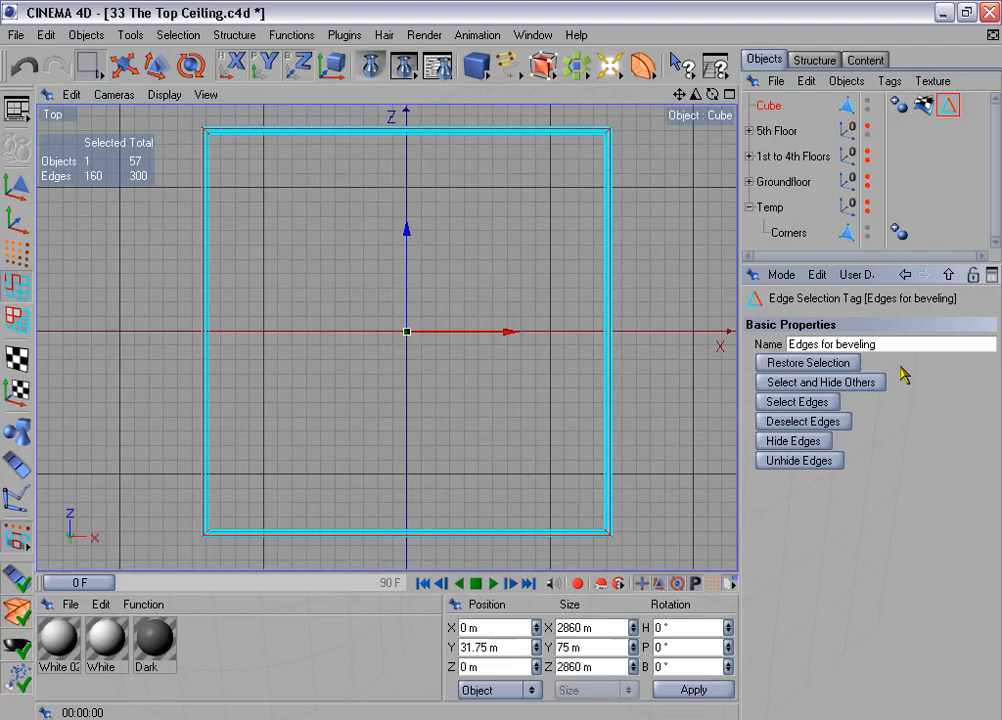
# Rename the Cube object as "Top Ceiling".
pyautogui.middleClick(582, 190)
pyautogui.middleClick(369, 253)
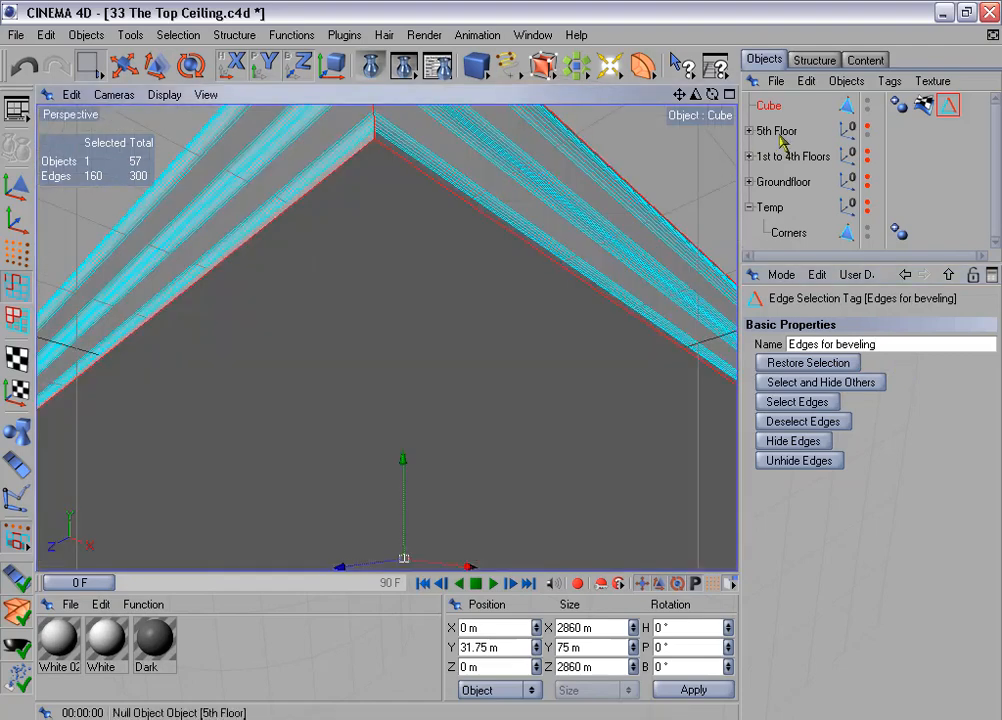
pyautogui.doubleClick(769, 104)
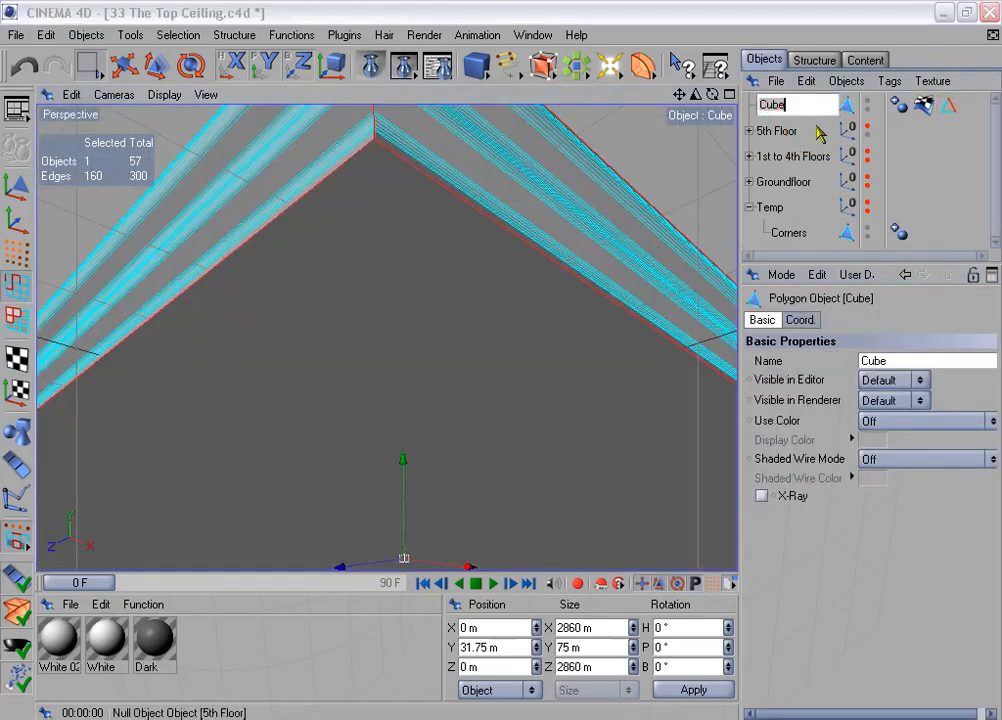
pyautogui.write('Top Ceiling')
pyautogui.press('Return')
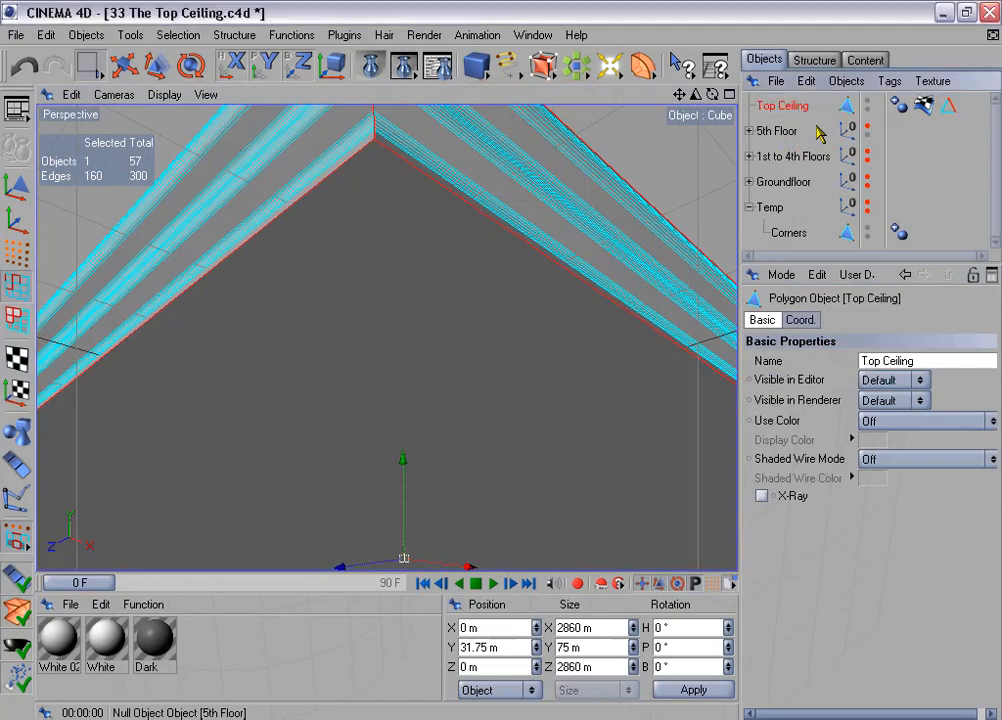
# Duplicate the Top Ceiling object, hide the lower copy in both editor and renderer, and select the visible one.
pyautogui.keyDown('alt'); pyautogui.moveTo(497, 268); pyautogui.dragTo(525, 312, button='middle'); pyautogui.keyUp('alt')
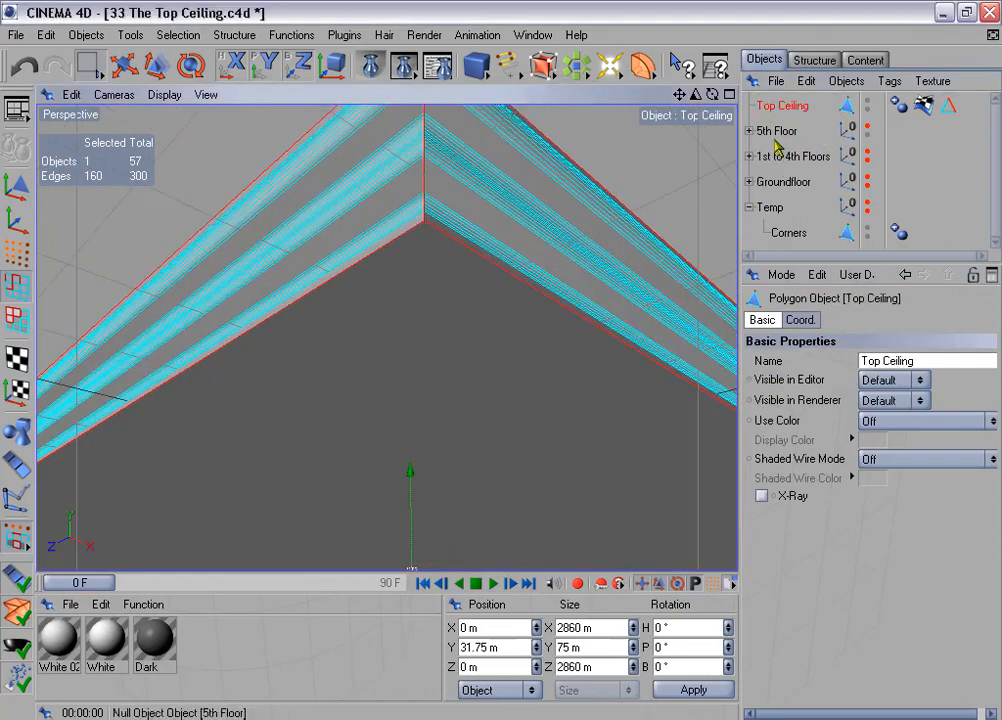
pyautogui.keyDown('ctrl'); pyautogui.moveTo(785, 105); pyautogui.dragTo(790, 127); pyautogui.keyUp('ctrl')
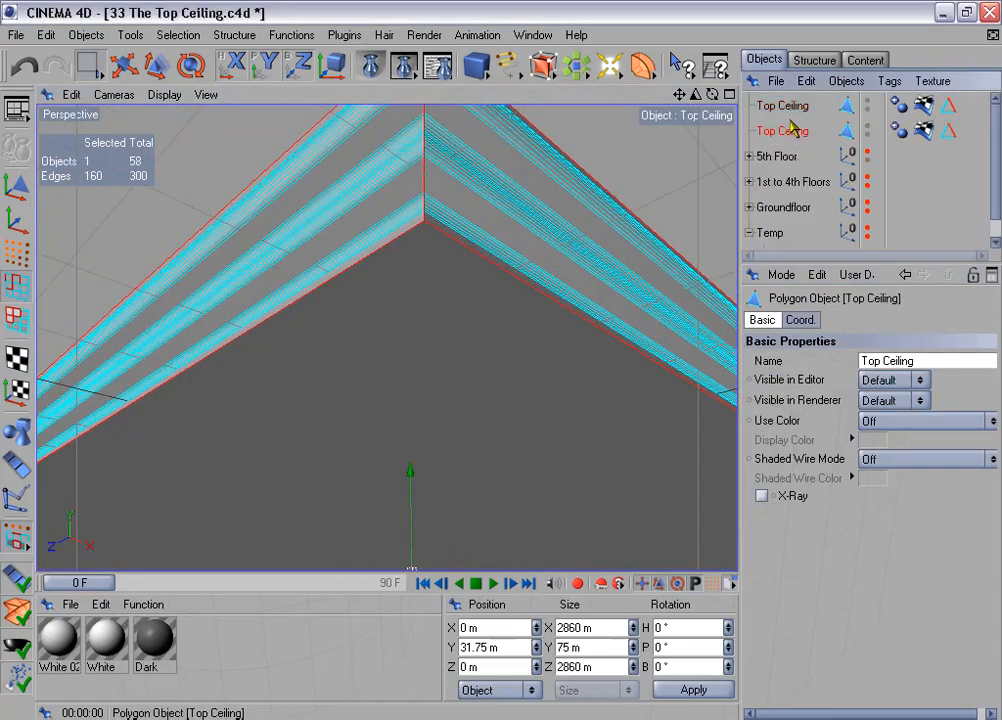
pyautogui.doubleClick(868, 127)
pyautogui.doubleClick(867, 135)
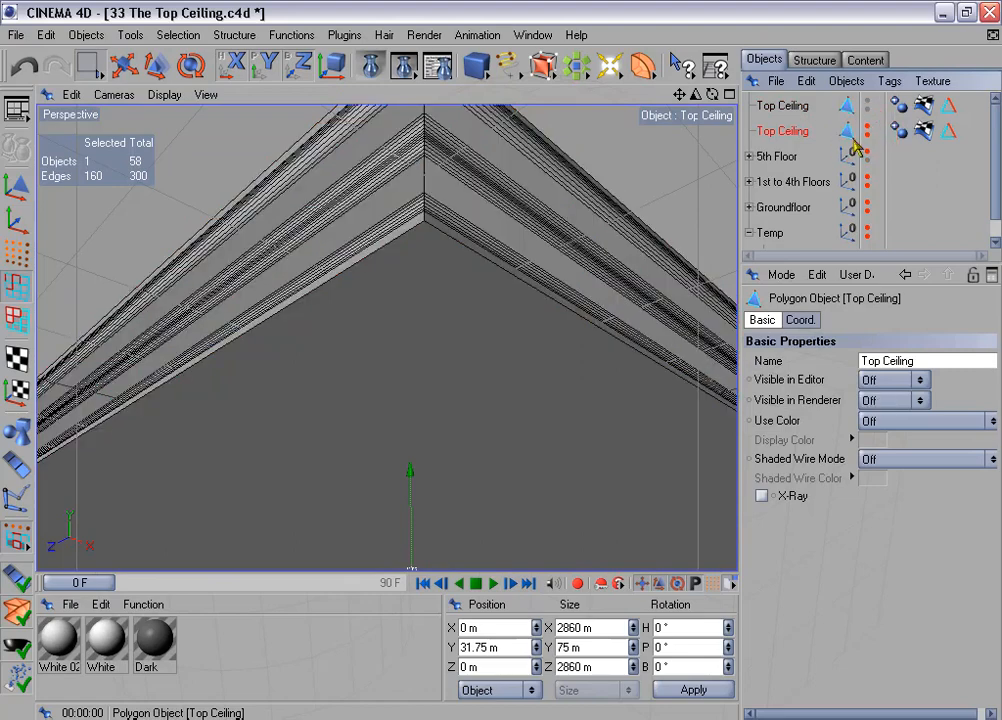
pyautogui.click(785, 106)
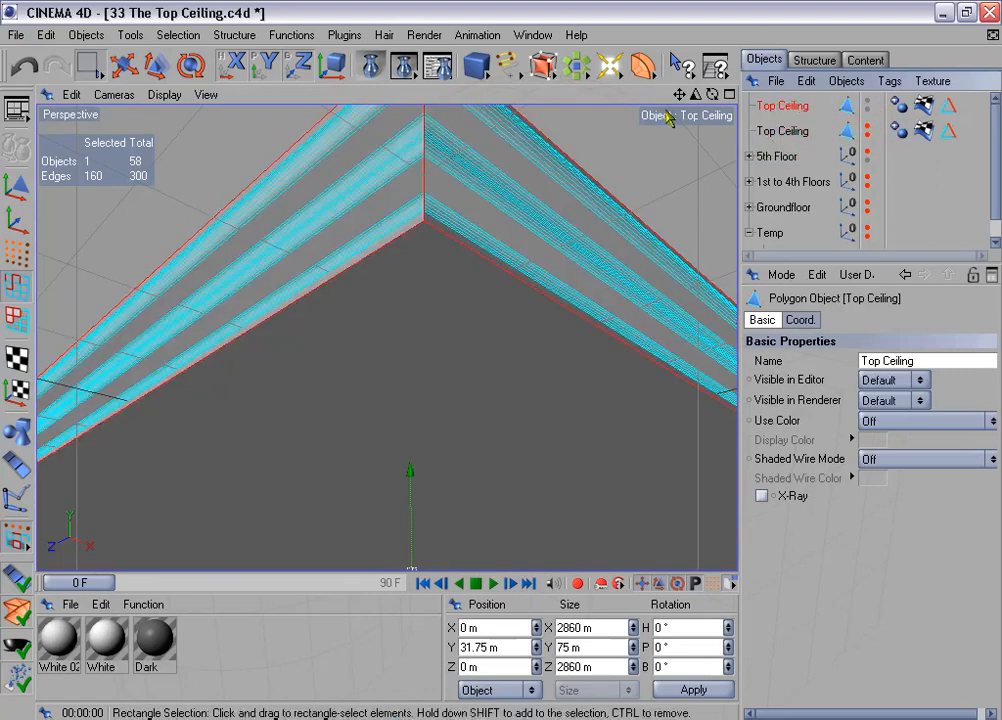
# Bevel the selected edges of the visible Top Ceiling with the Linear type, 0 subdivisions and an inner offset of 0.2 m.
pyautogui.keyDown('alt'); pyautogui.moveTo(560, 198); pyautogui.dragTo(530, 222); pyautogui.keyUp('alt')
pyautogui.moveTo(696, 96); pyautogui.dragTo(503, 358)
pyautogui.rightClick(573, 185)
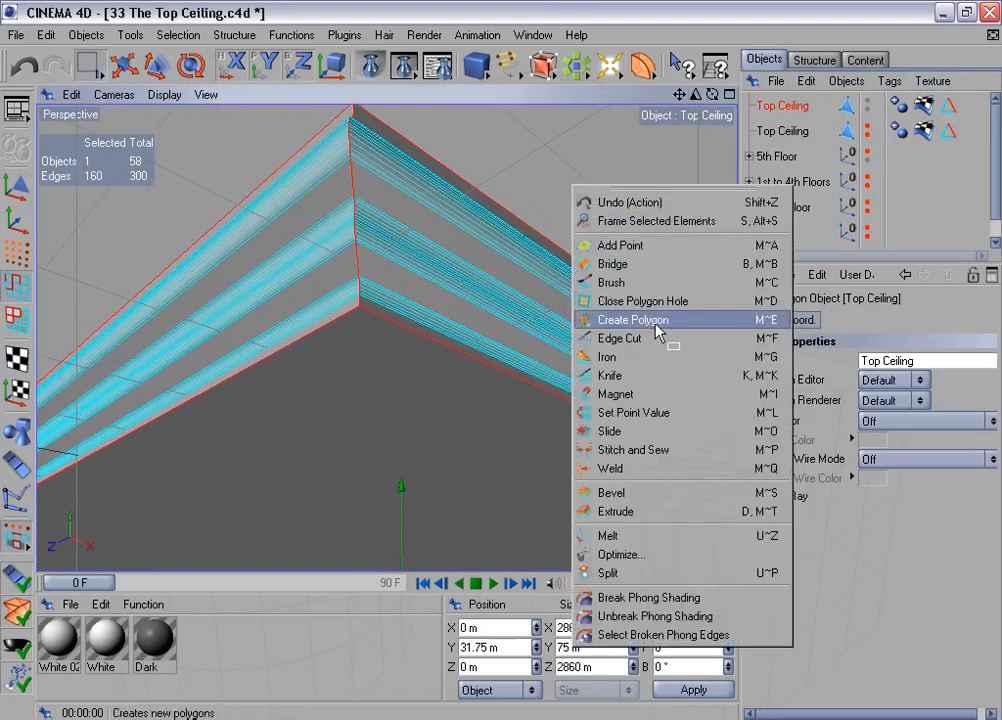
pyautogui.click(663, 492)
pyautogui.click(880, 434)
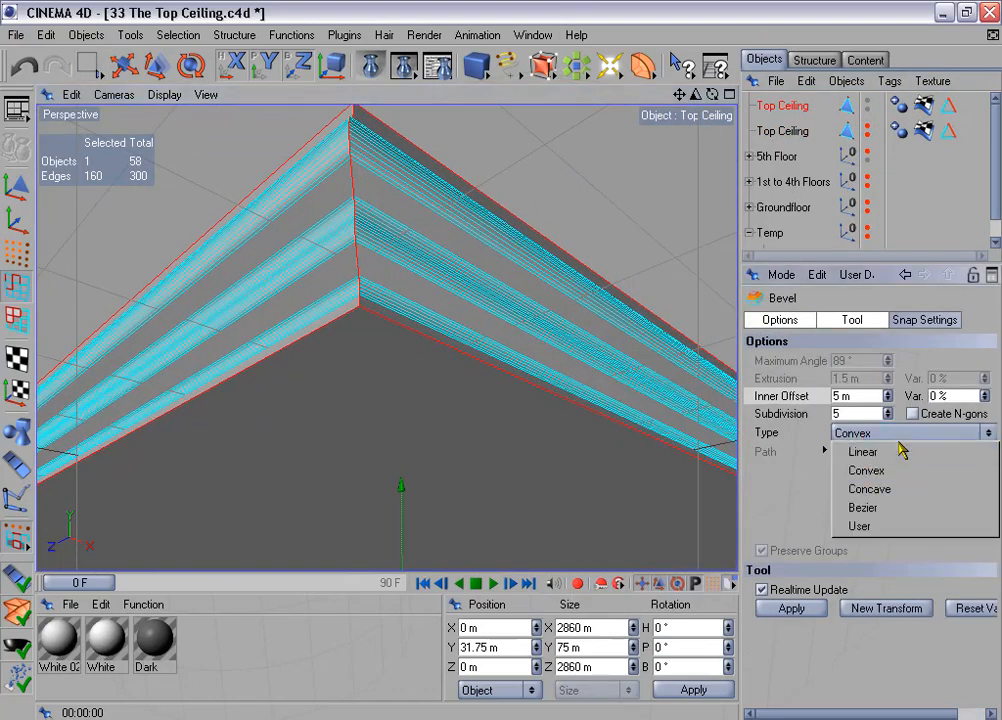
pyautogui.click(893, 451)
pyautogui.rightClick(888, 414)
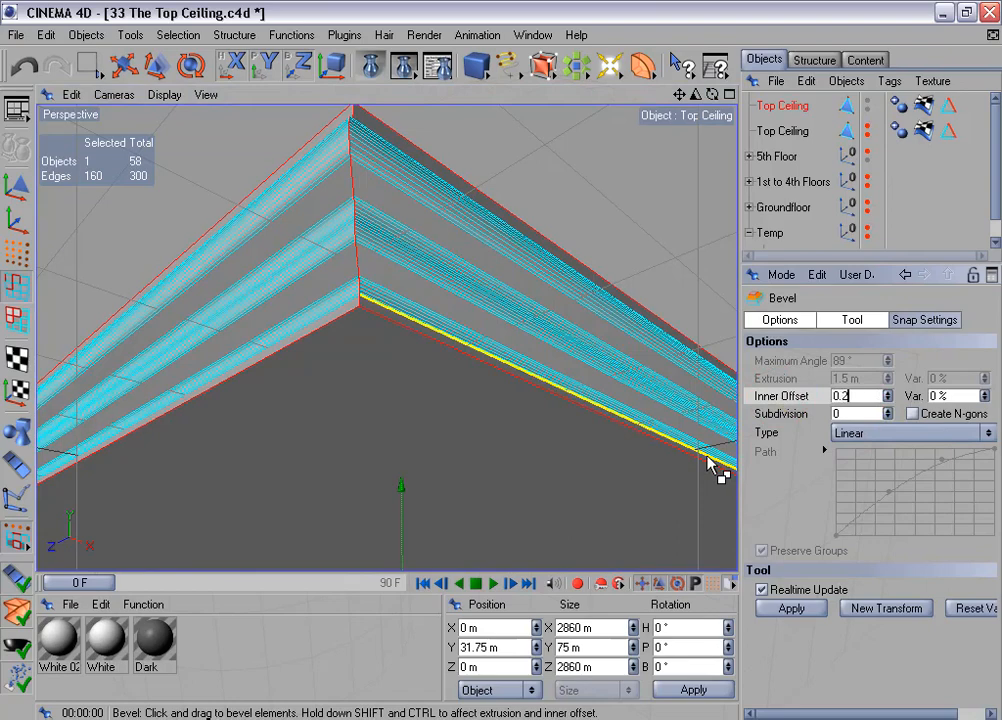
pyautogui.press('Return')
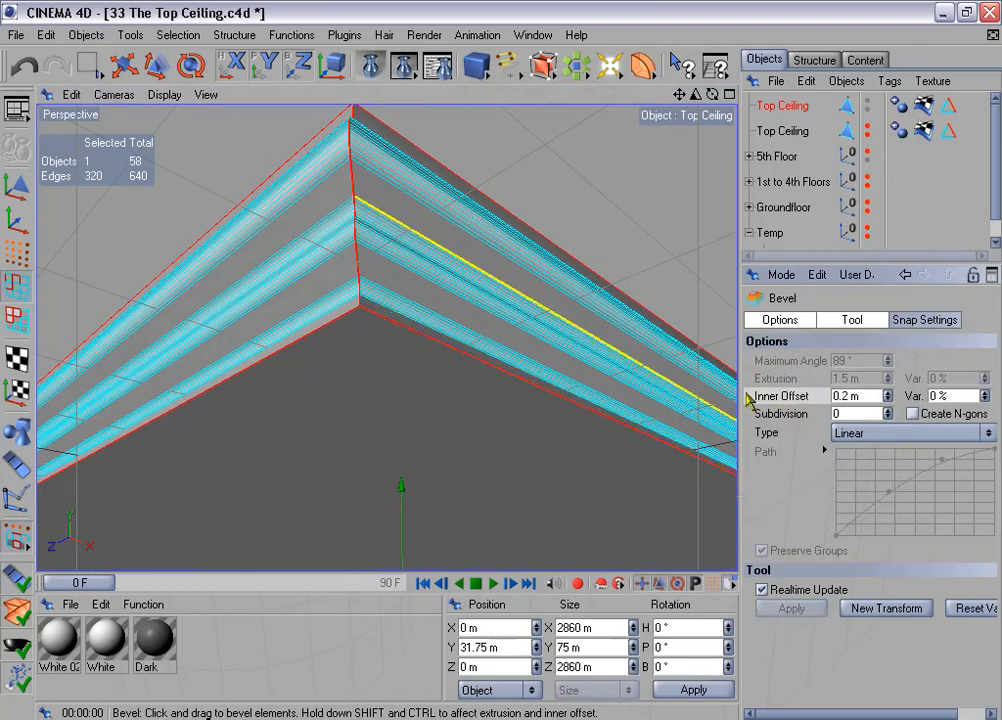
# Set the Phong angle of the visible Top Ceiling to 21° and check the shading at its beveled corner.
pyautogui.click(898, 106)
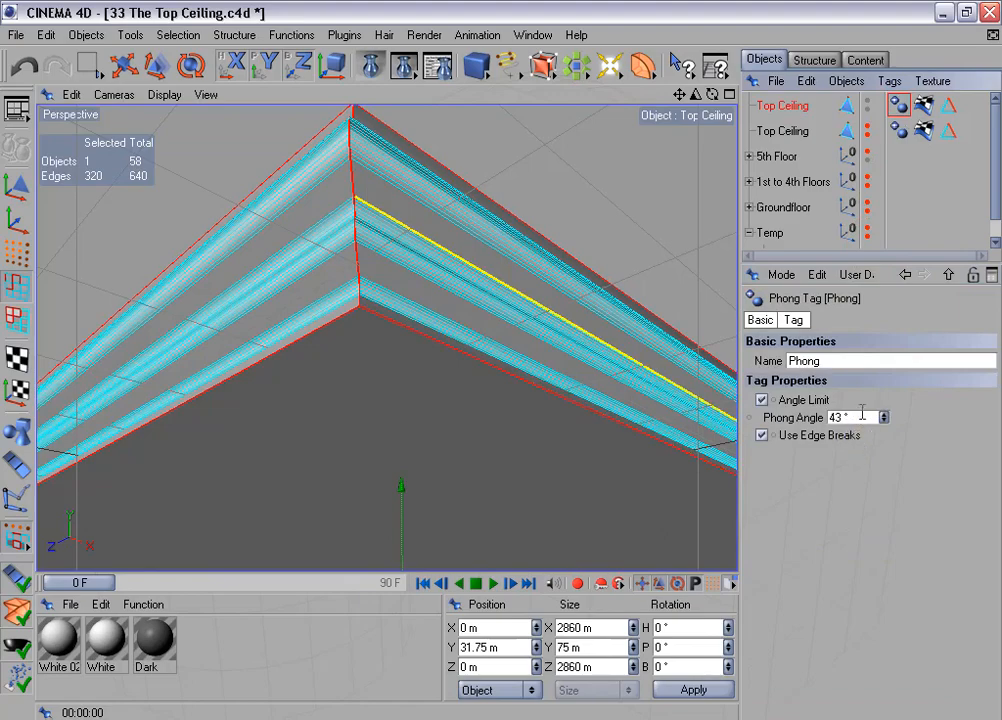
pyautogui.doubleClick(862, 417)
pyautogui.write('21')
pyautogui.click(828, 490)
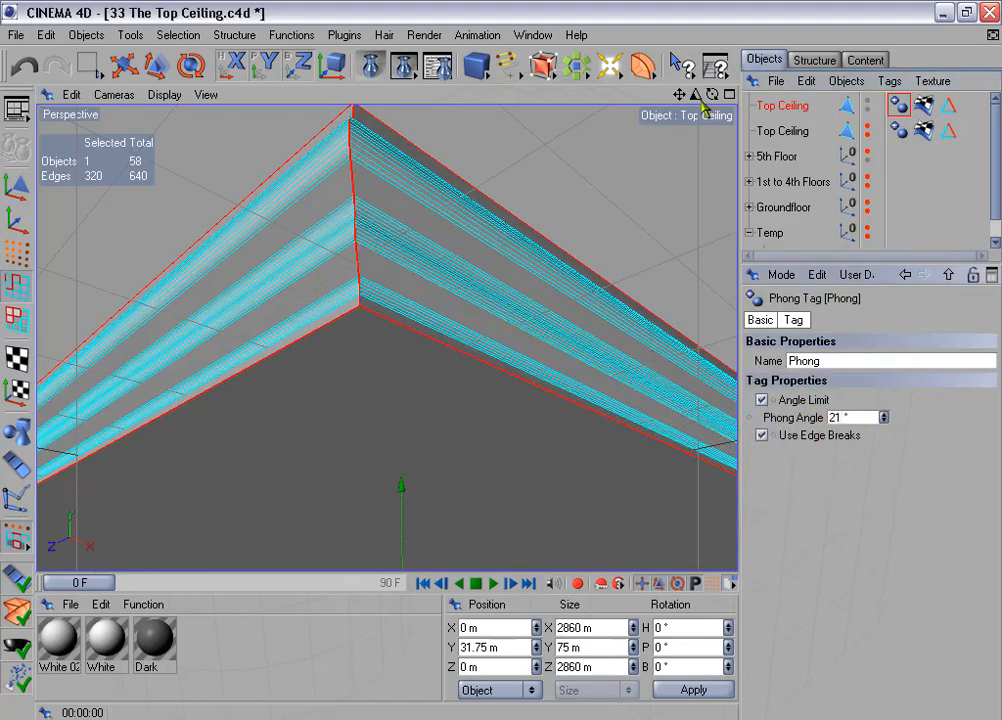
pyautogui.moveTo(697, 95); pyautogui.dragTo(629, 159)
pyautogui.moveTo(543, 233); pyautogui.dragTo(365, 264)
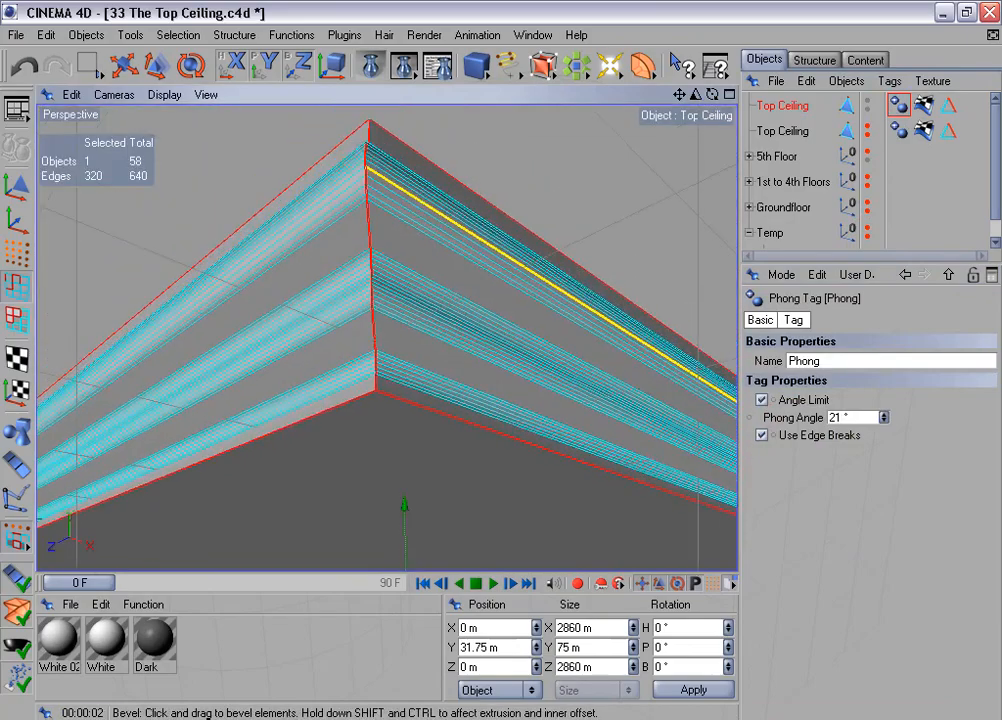
pyautogui.moveTo(552, 213)
pyautogui.keyDown('alt'); pyautogui.mouseDown()
pyautogui.moveTo(590, 229)
pyautogui.moveTo(570, 211)
pyautogui.mouseUp(); pyautogui.keyUp('alt')
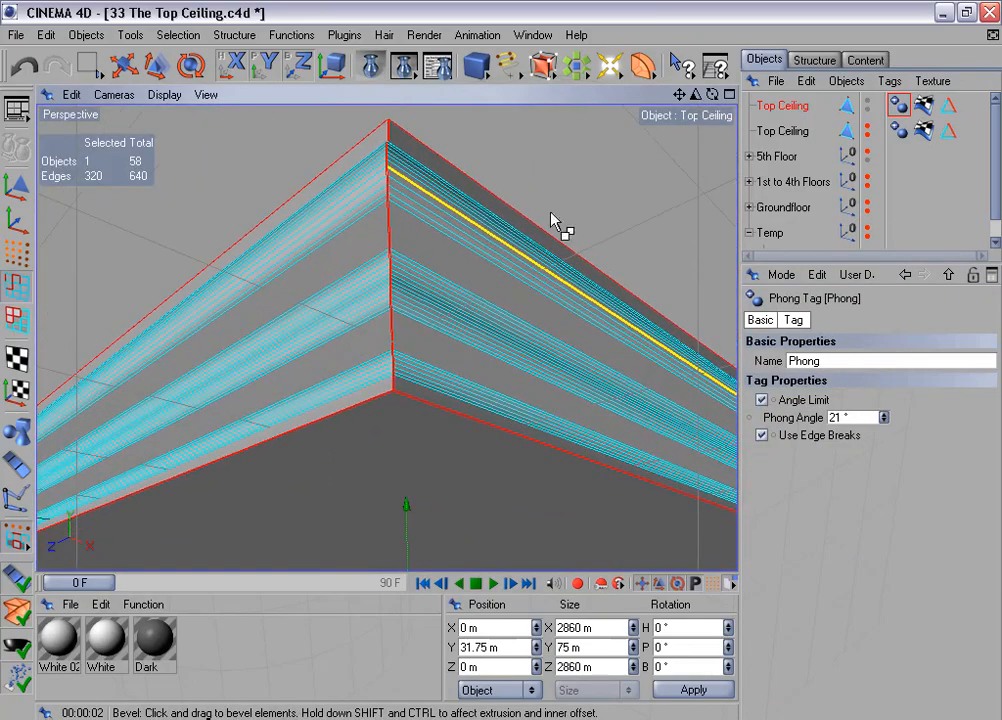
pyautogui.moveTo(696, 96); pyautogui.dragTo(546, 161)
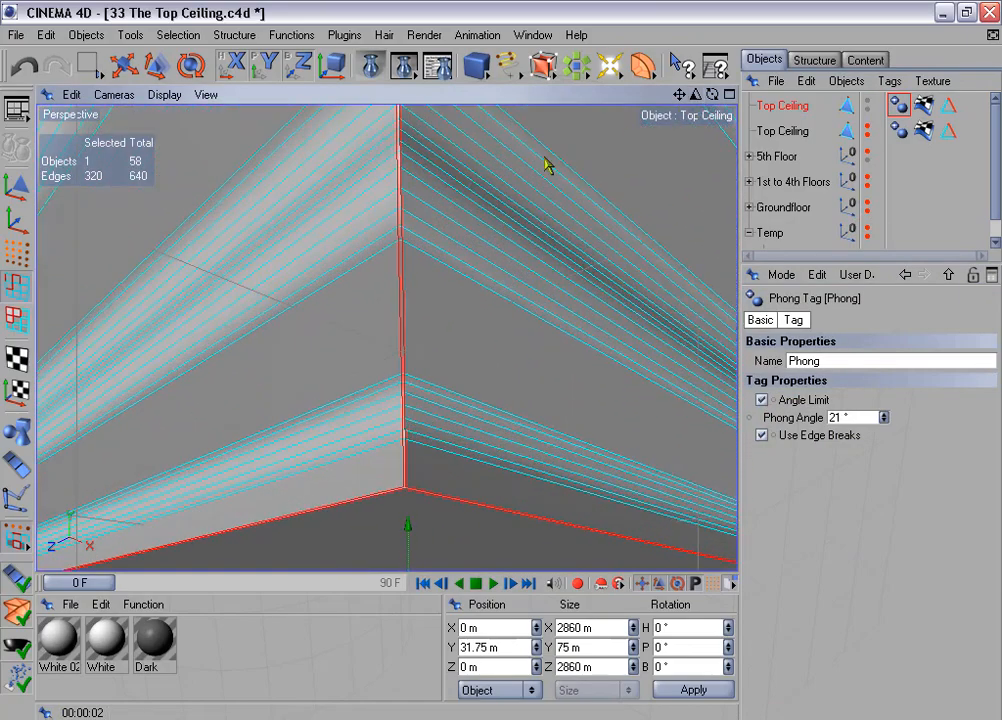
# Switch to point editing and weld the two Top Ceiling corner points at the upper end of the lowest moulding band.
pyautogui.click(21, 255)
pyautogui.moveTo(88, 65); pyautogui.dragTo(118, 84)
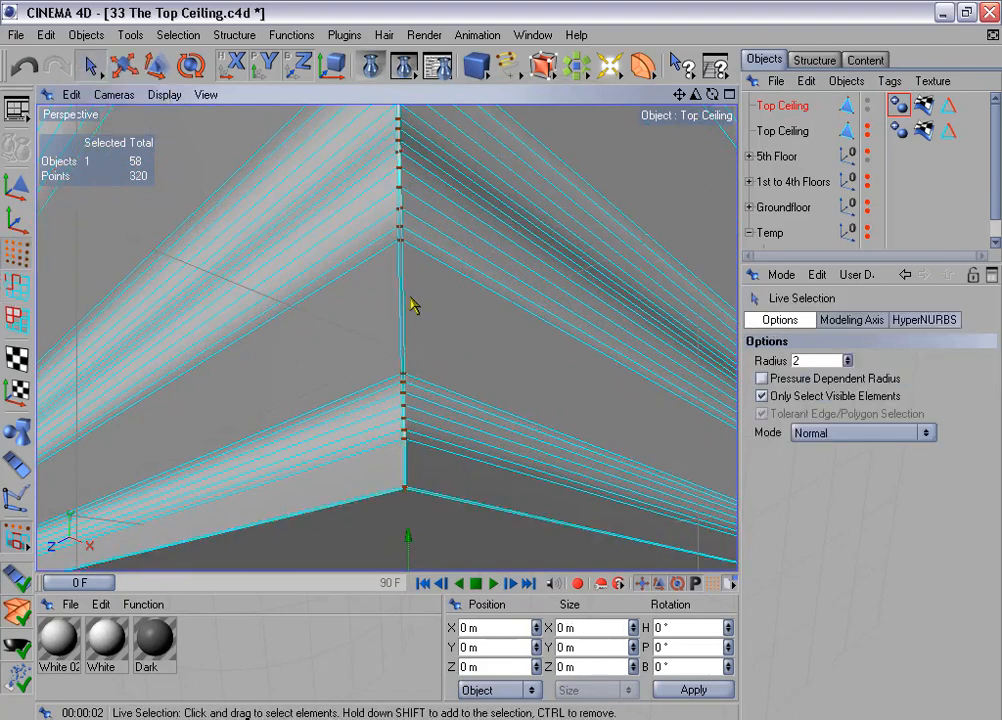
pyautogui.click(403, 373)
pyautogui.moveTo(693, 98); pyautogui.dragTo(380, 94)
pyautogui.click(234, 35)
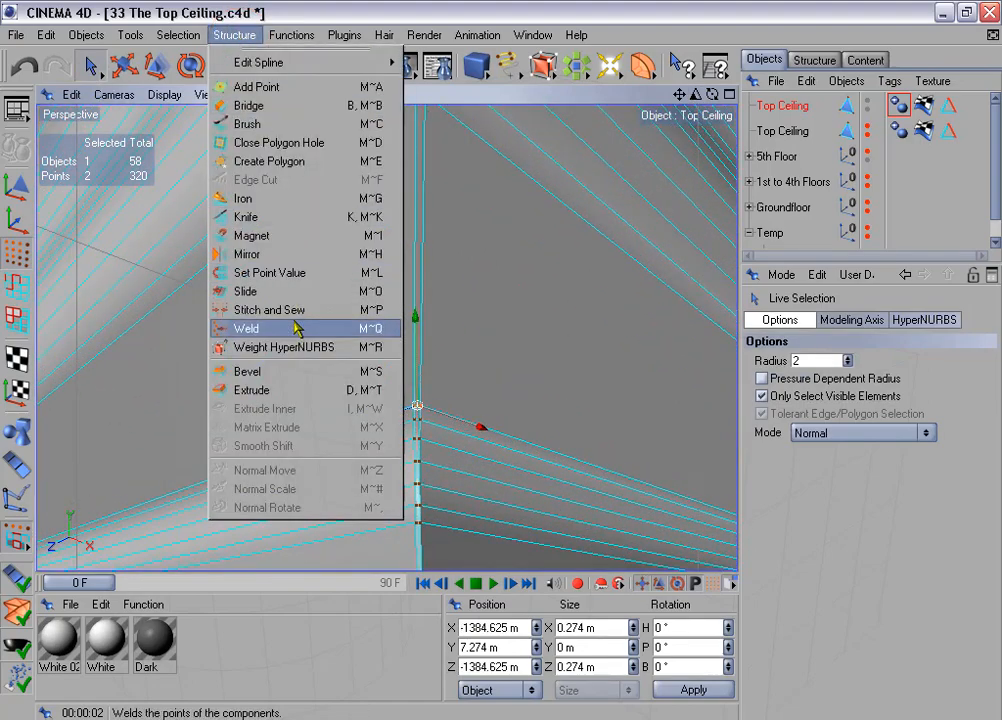
pyautogui.click(345, 328)
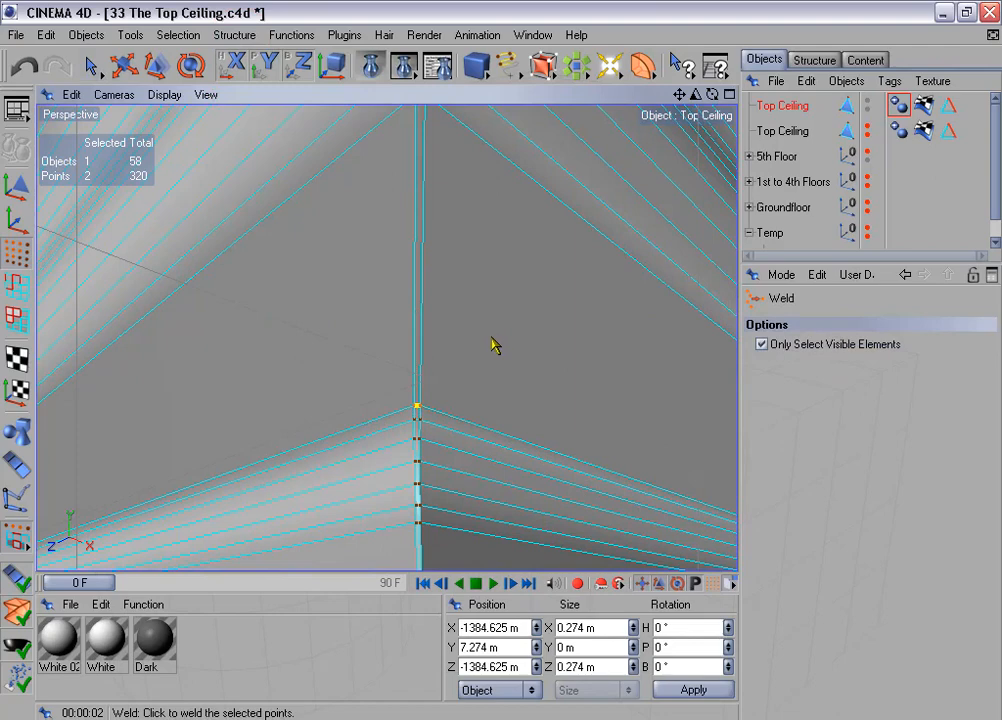
pyautogui.click(493, 345)
# Weld the two corner points at the lower end of the middle moulding band.
pyautogui.keyDown('alt'); pyautogui.moveTo(462, 183); pyautogui.dragTo(460, 250, button='middle'); pyautogui.keyUp('alt')
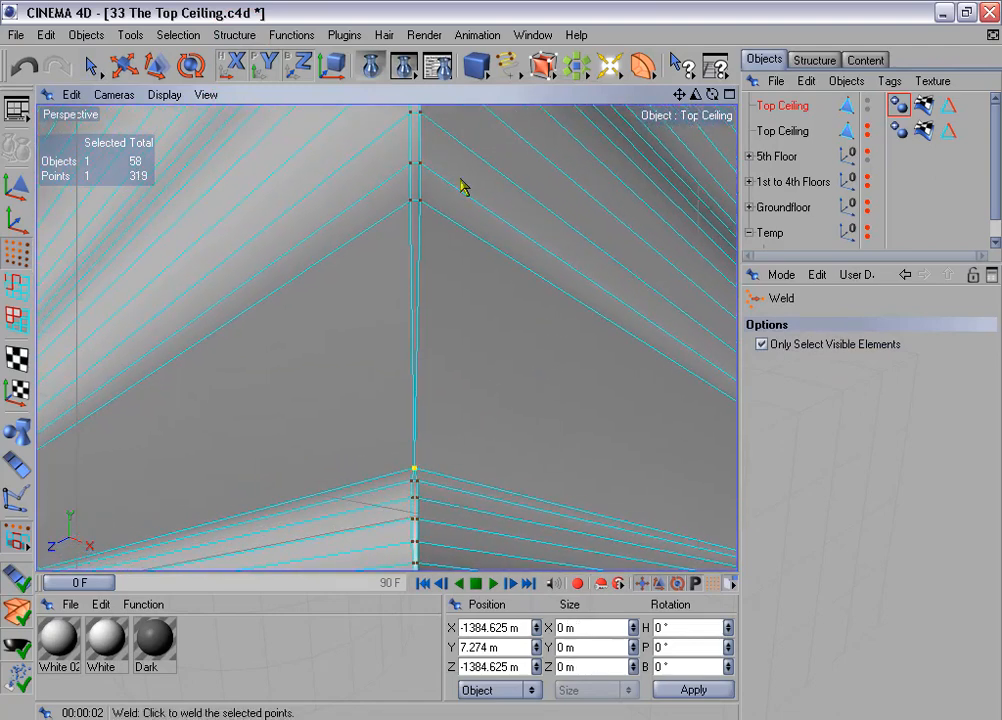
pyautogui.press('space')
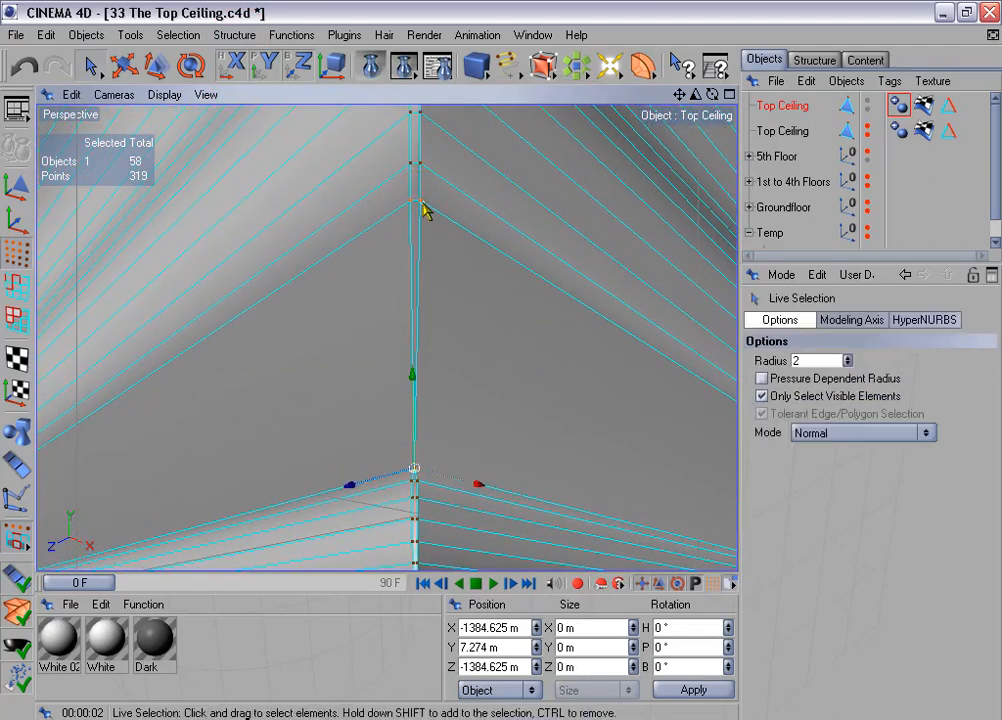
pyautogui.keyDown('shift'); pyautogui.click(413, 201); pyautogui.keyUp('shift')
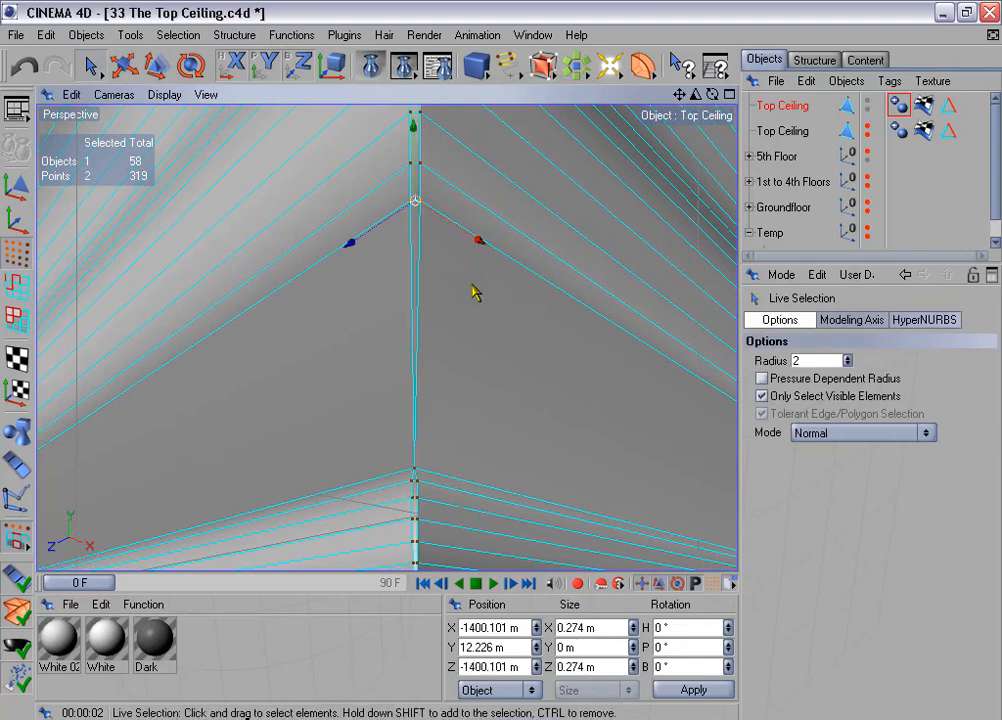
pyautogui.press('space')
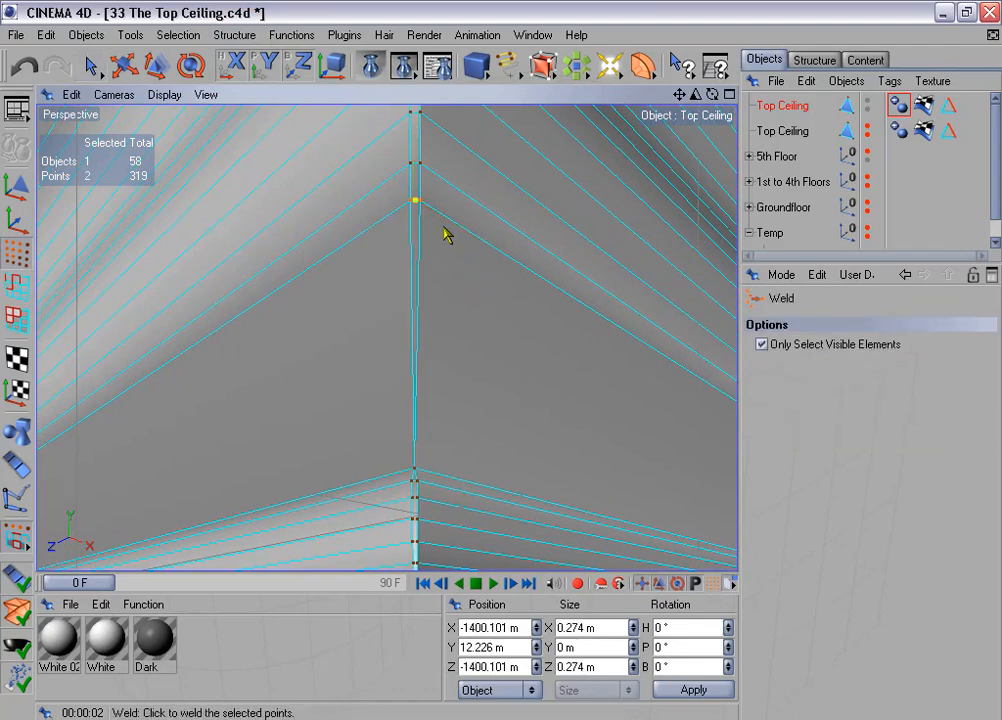
pyautogui.click(490, 314)
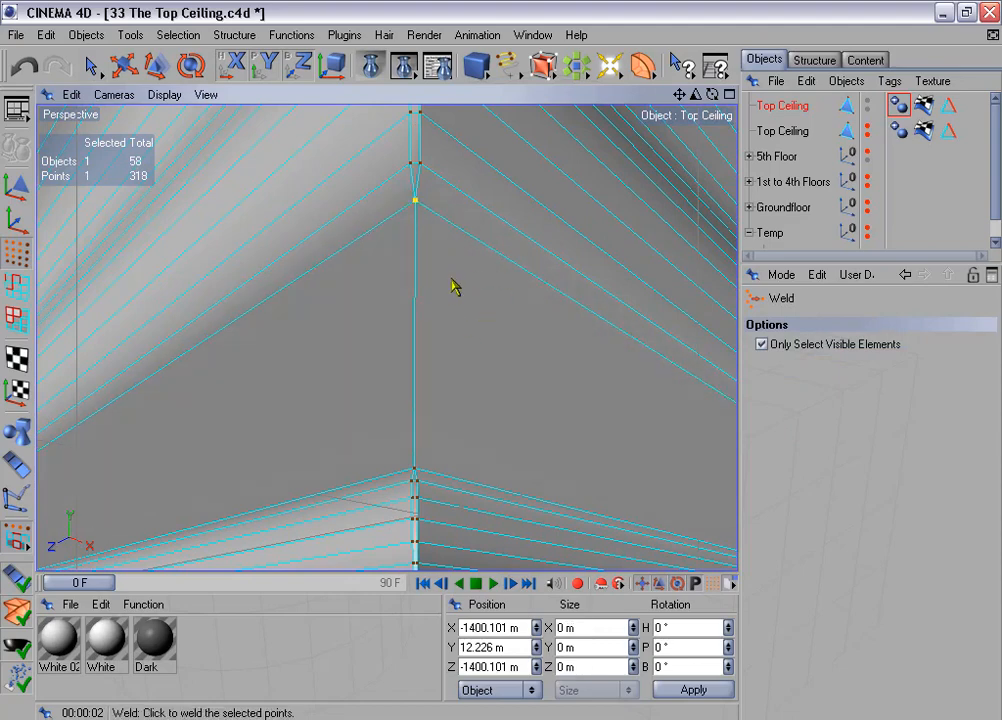
# Render the perspective view to check the shading along the first welded section of the corner.
pyautogui.keyDown('alt'); pyautogui.moveTo(533, 264); pyautogui.dragTo(526, 254); pyautogui.keyUp('alt')
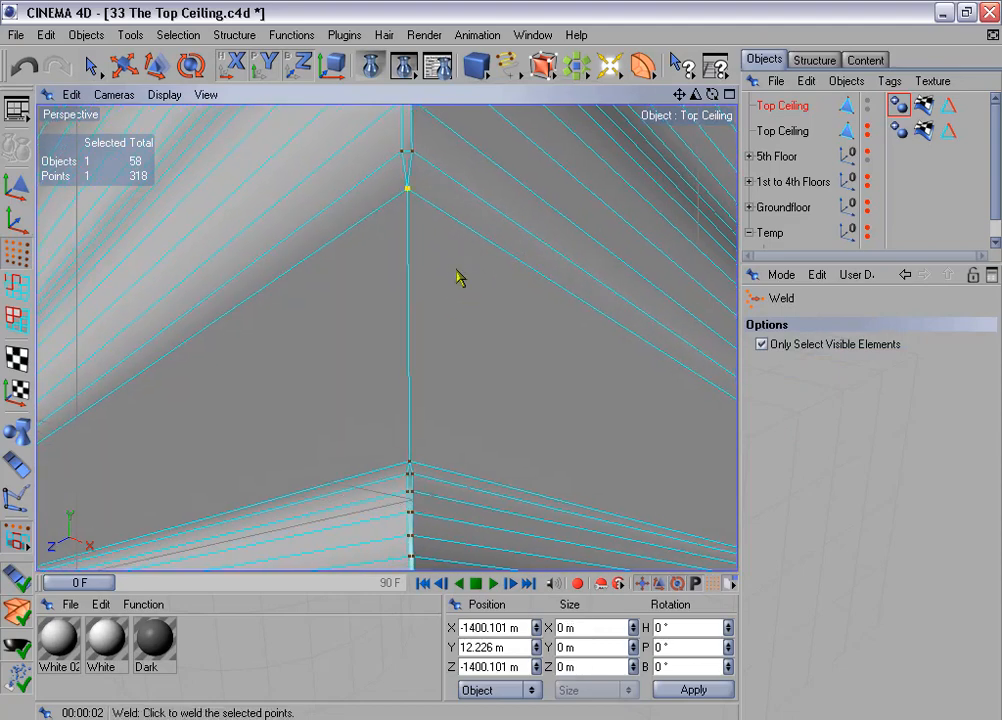
pyautogui.moveTo(696, 95); pyautogui.dragTo(590, 95)
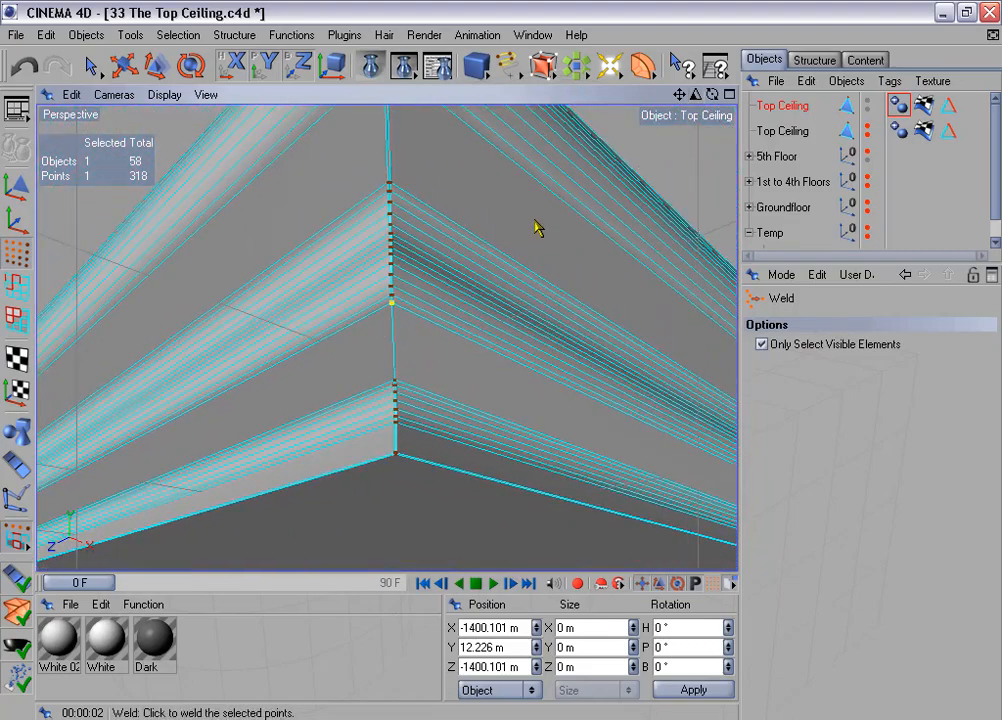
pyautogui.hotkey('ctrl', 'r')
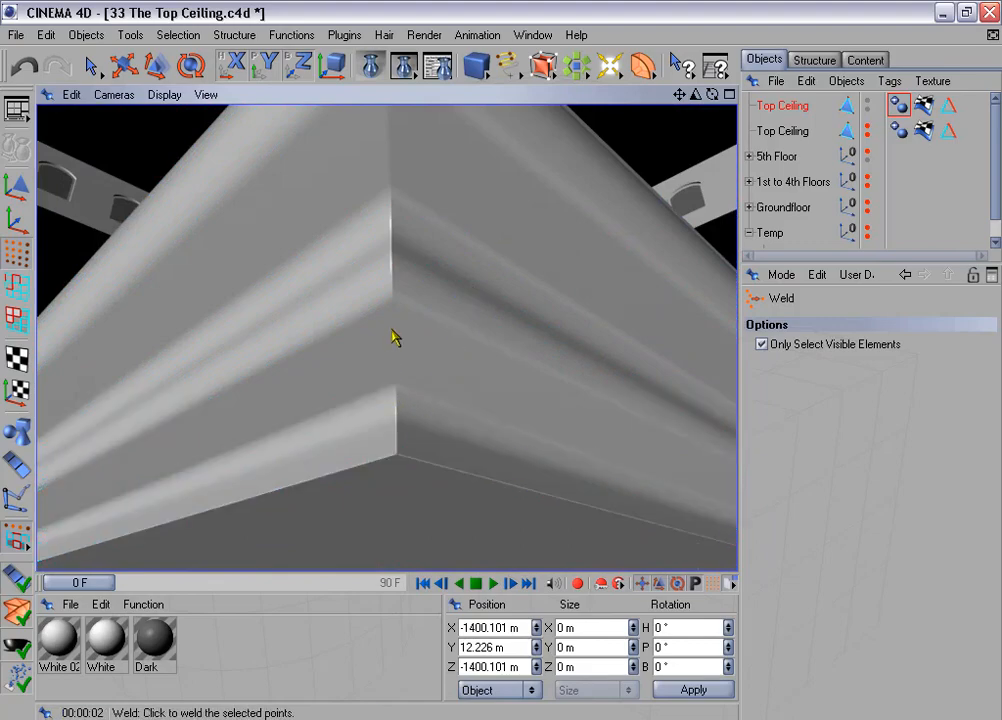
pyautogui.press('a')
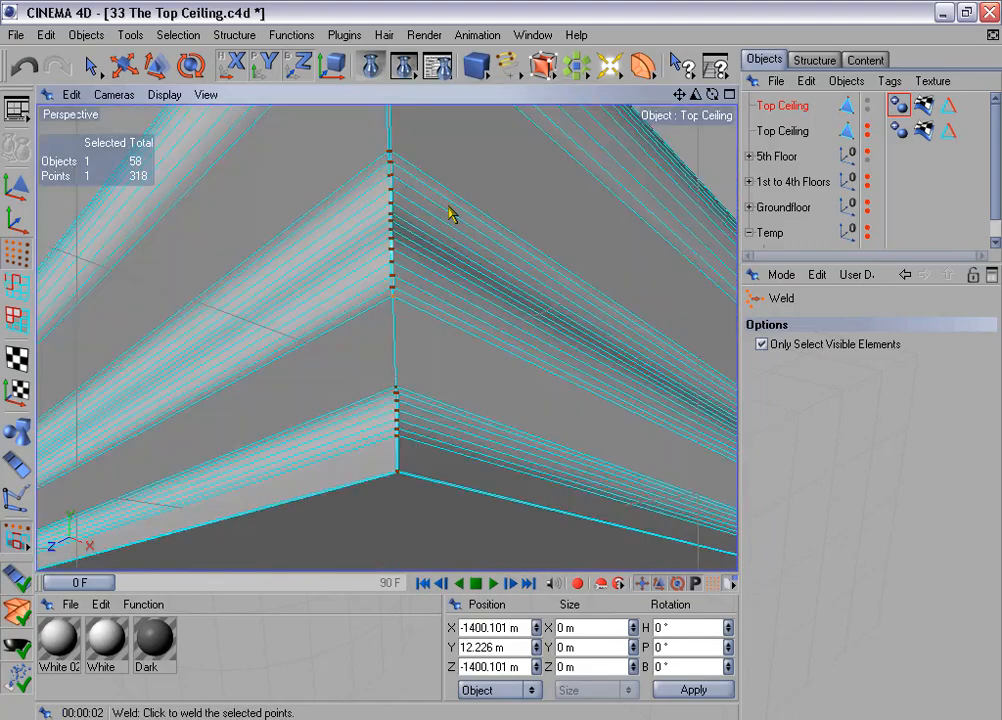
# Weld the two corner points at the lower end of the upper moulding band.
pyautogui.moveTo(679, 95); pyautogui.dragTo(698, 285)
pyautogui.moveTo(713, 95); pyautogui.dragTo(720, 110)
pyautogui.press('space')
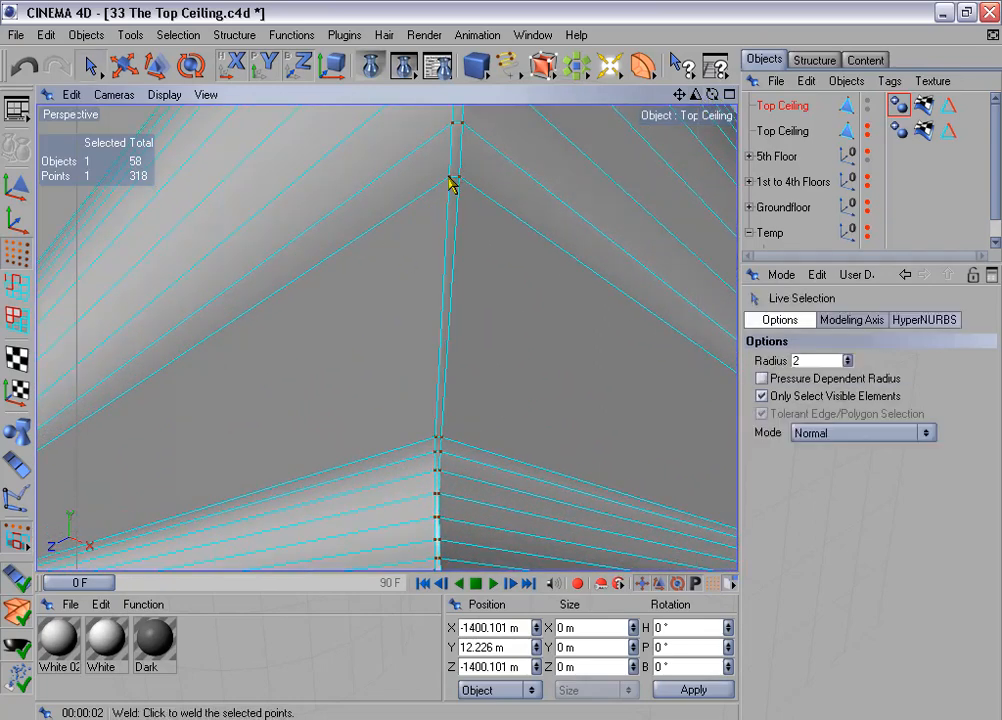
pyautogui.keyDown('shift'); pyautogui.click(452, 178); pyautogui.keyUp('shift')
pyautogui.press('space')
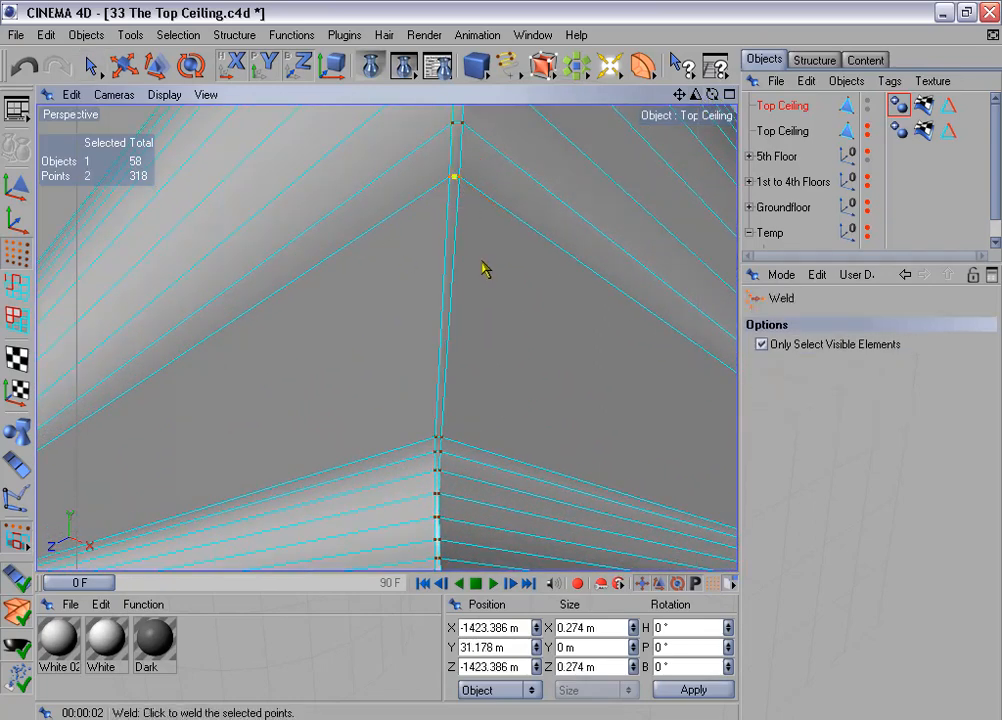
pyautogui.click(482, 280)
# Weld the two corner points at the upper end of the middle moulding band.
pyautogui.press('space')
pyautogui.keyDown('shift'); pyautogui.click(441, 440); pyautogui.keyUp('shift')
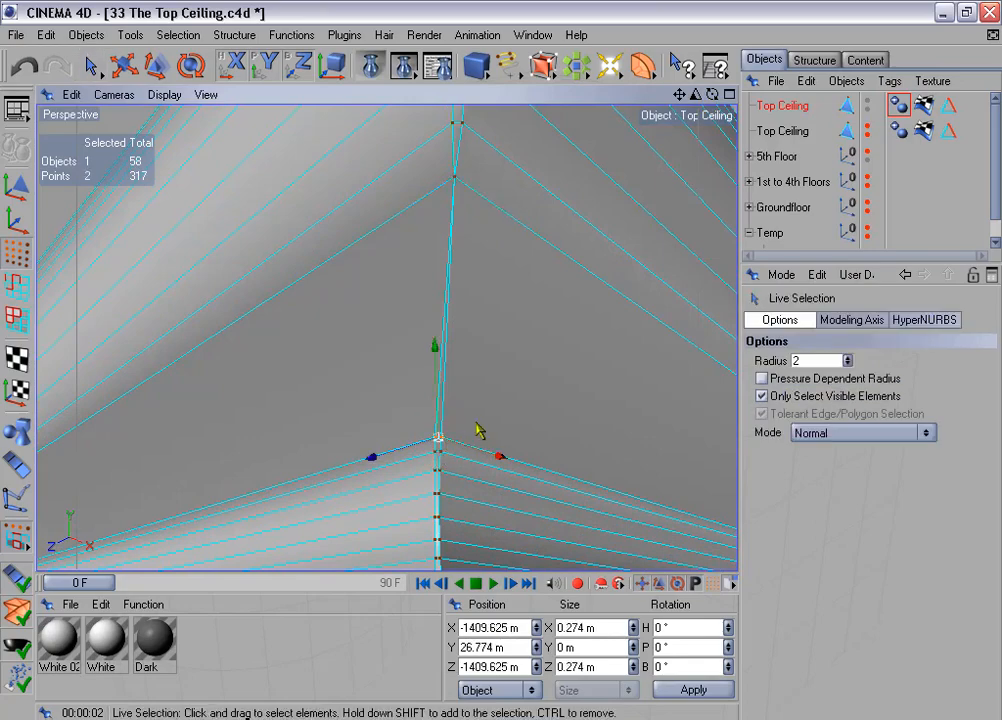
pyautogui.press('space')
pyautogui.click(492, 414)
# Render the ceiling corner from below to check the shading of all three moulding bands.
pyautogui.hotkey('ctrl', 'shift', 'z')
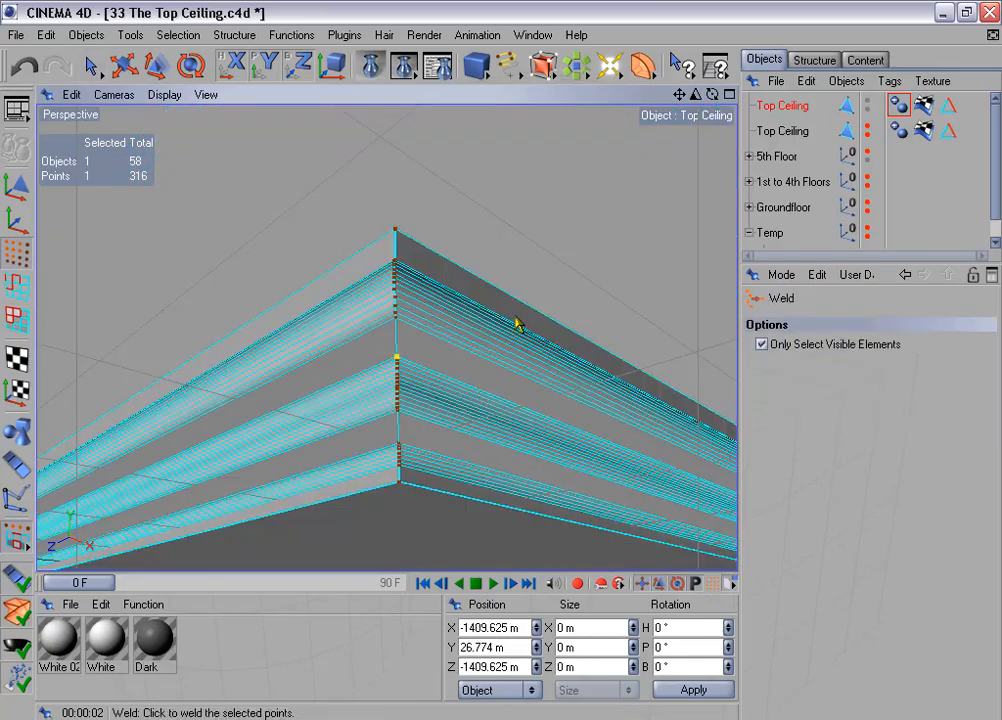
pyautogui.keyDown('alt'); pyautogui.moveTo(518, 323); pyautogui.dragTo(501, 272, button='middle'); pyautogui.keyUp('alt')
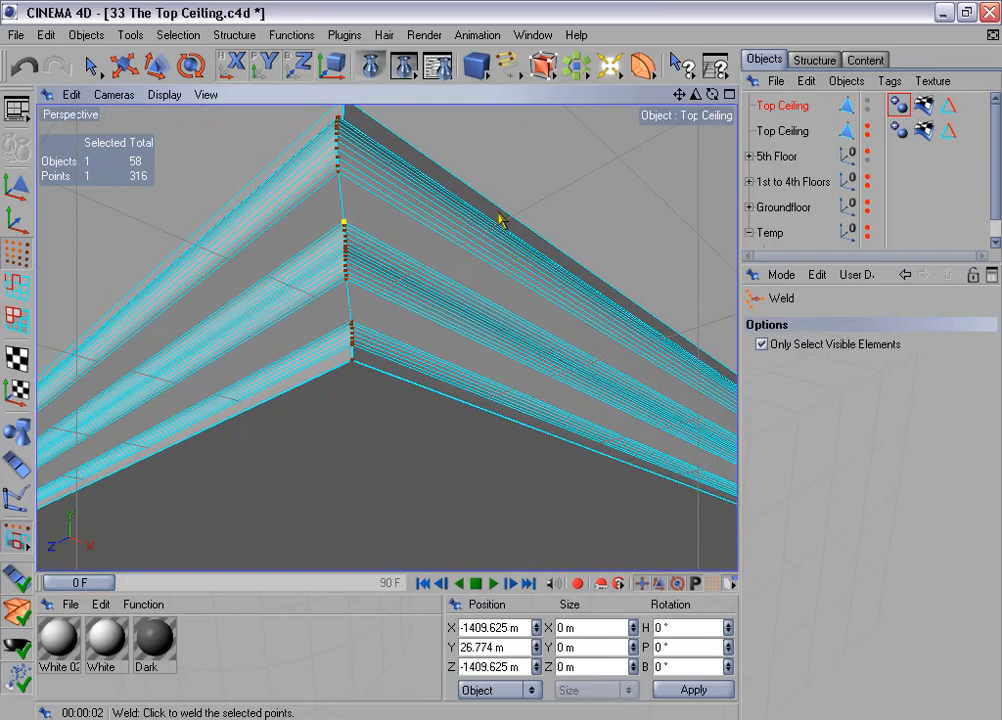
pyautogui.keyDown('alt'); pyautogui.moveTo(593, 240); pyautogui.dragTo(592, 231); pyautogui.keyUp('alt')
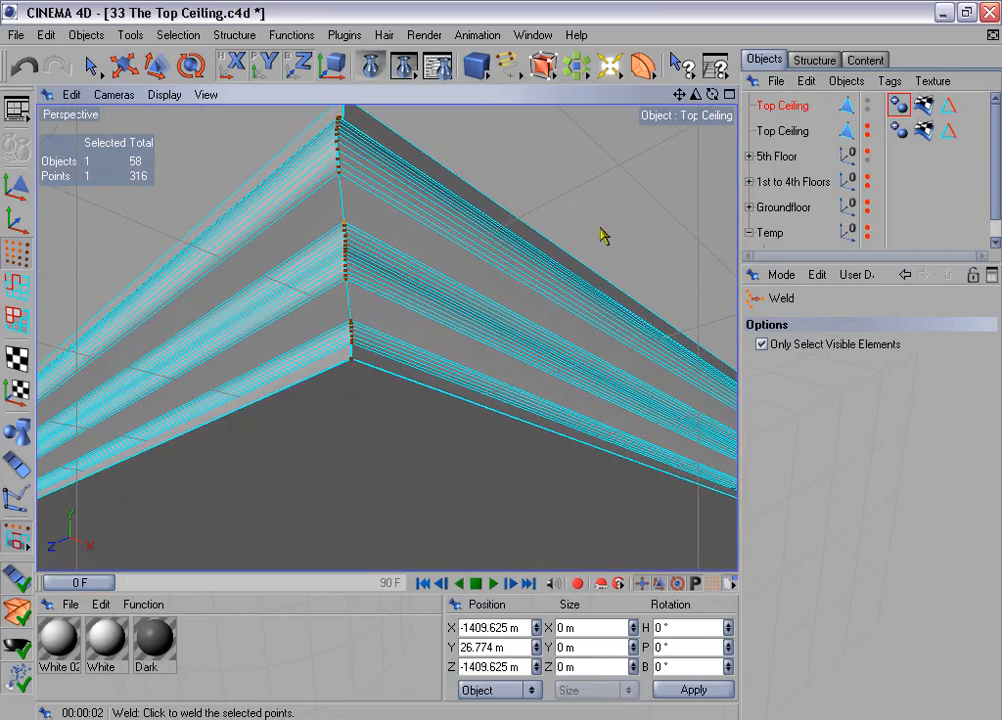
pyautogui.hotkey('ctrl', 'r')
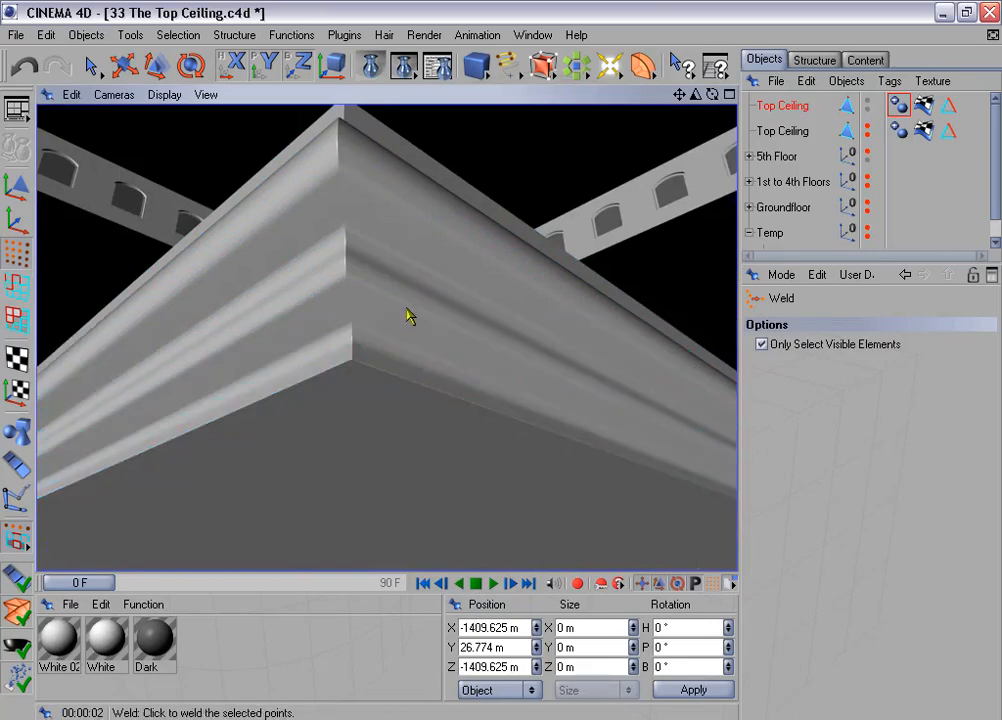
pyautogui.scroll(5, 407, 309)
pyautogui.scroll(-8, 409, 309)
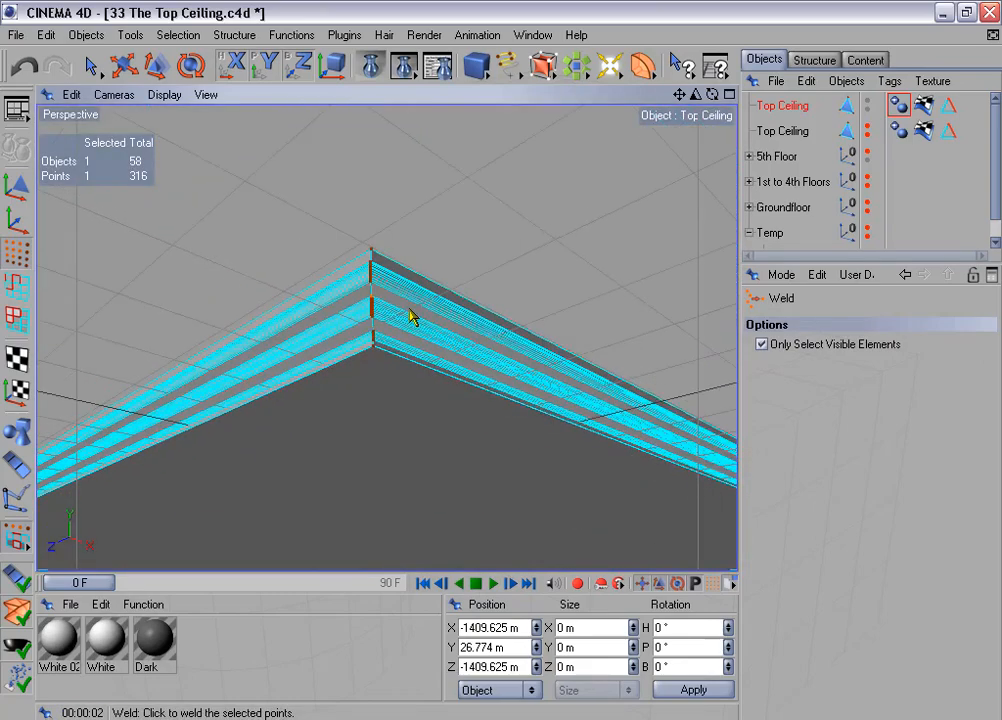
# Delete the welded Top Ceiling and make the remaining Top Ceiling object visible.
pyautogui.click(778, 105)
pyautogui.press('Delete')
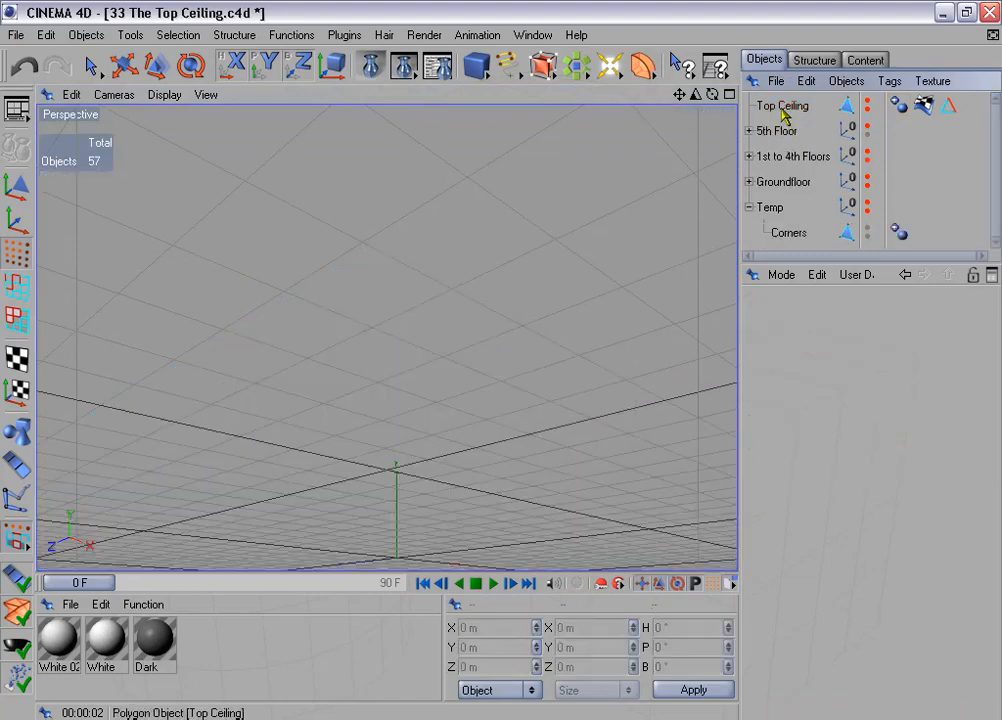
pyautogui.click(783, 110)
pyautogui.keyDown('ctrl'); pyautogui.click(867, 103); pyautogui.keyUp('ctrl')
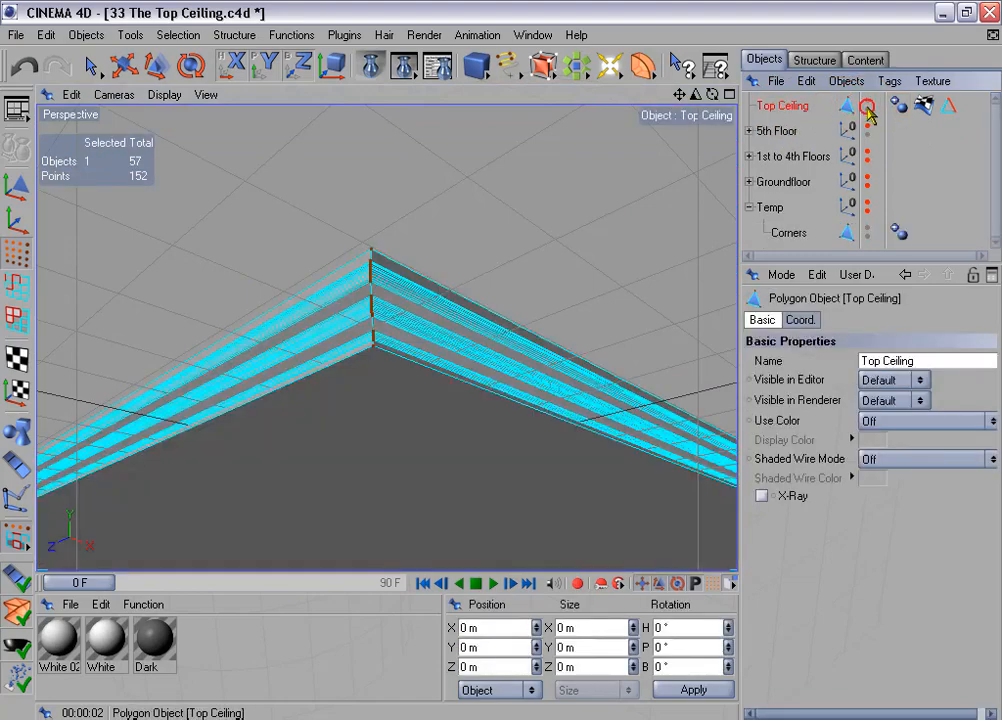
# Switch to object axis editing and set the Move tool to snap to Edge and Midpoint, with Point snapping off.
pyautogui.moveTo(547, 238); pyautogui.dragTo(542, 360)
pyautogui.moveTo(538, 239); pyautogui.dragTo(640, 239)
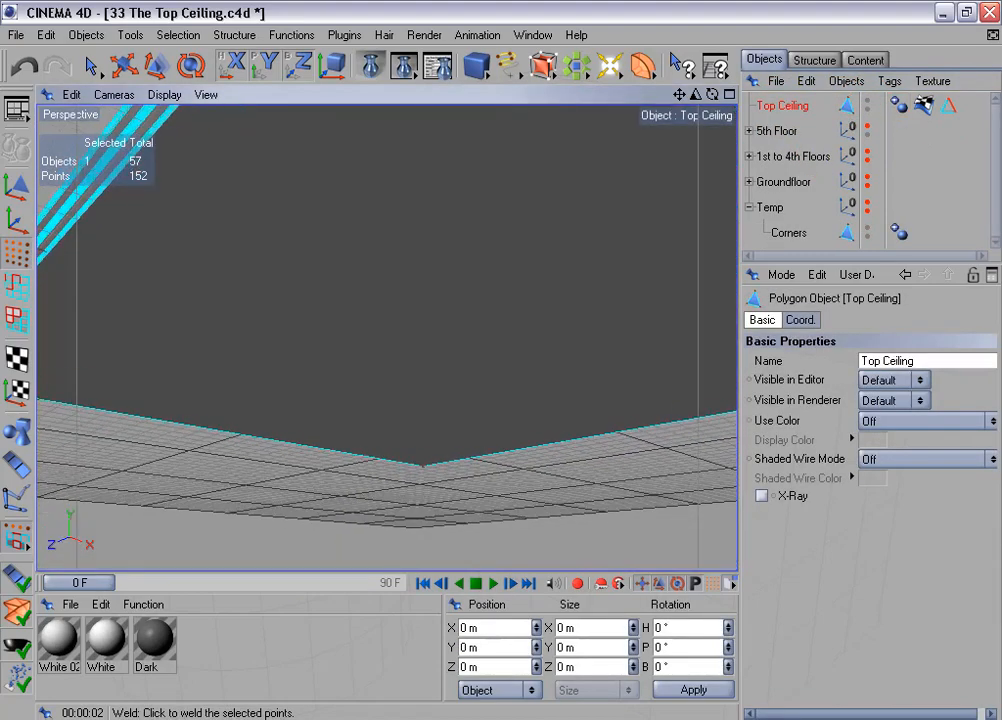
pyautogui.moveTo(501, 361); pyautogui.dragTo(462, 265)
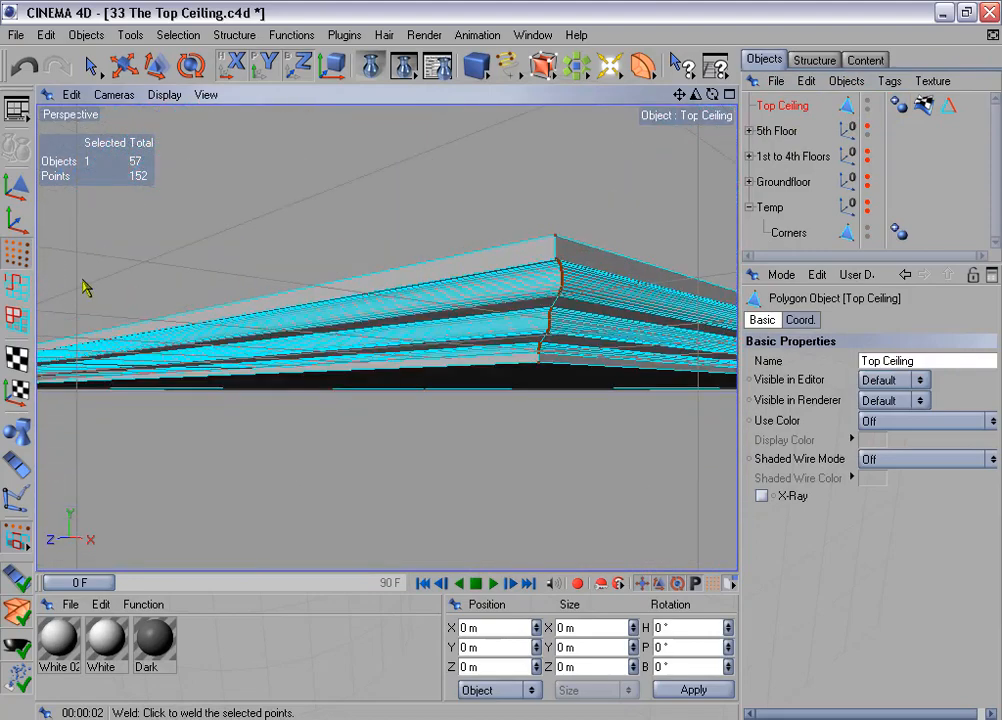
pyautogui.click(16, 220)
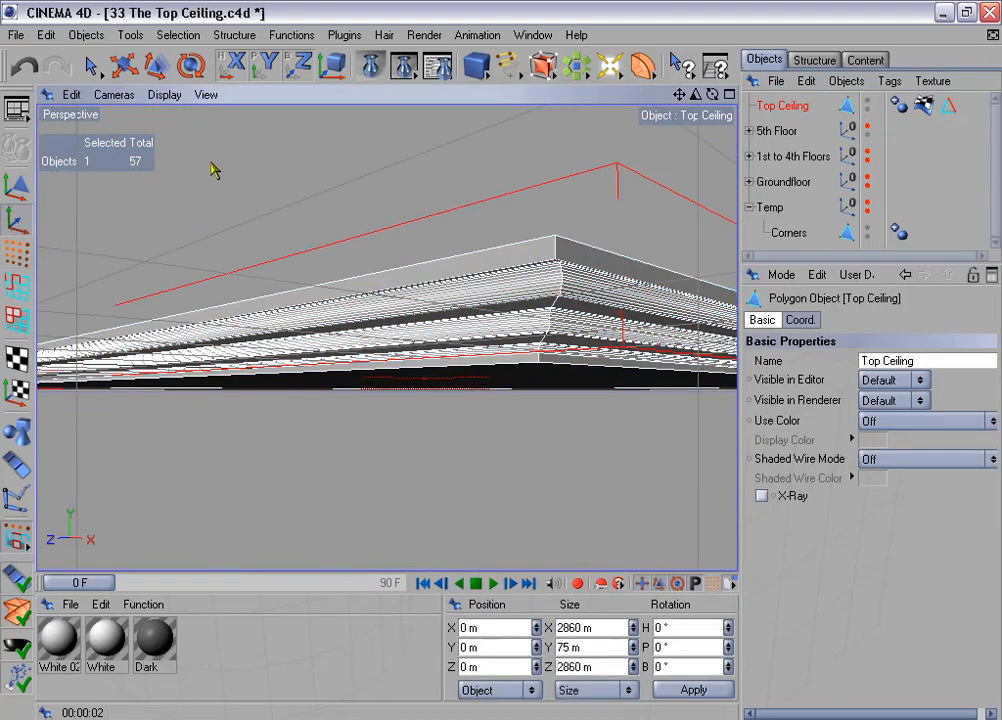
pyautogui.click(122, 64)
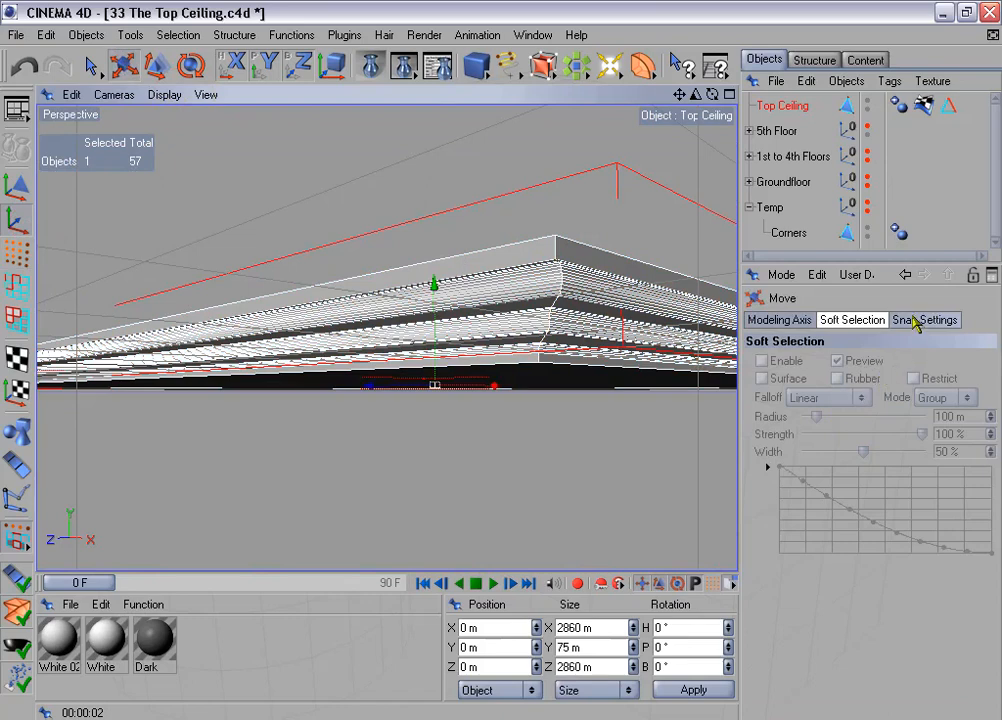
pyautogui.click(916, 320)
pyautogui.click(762, 361)
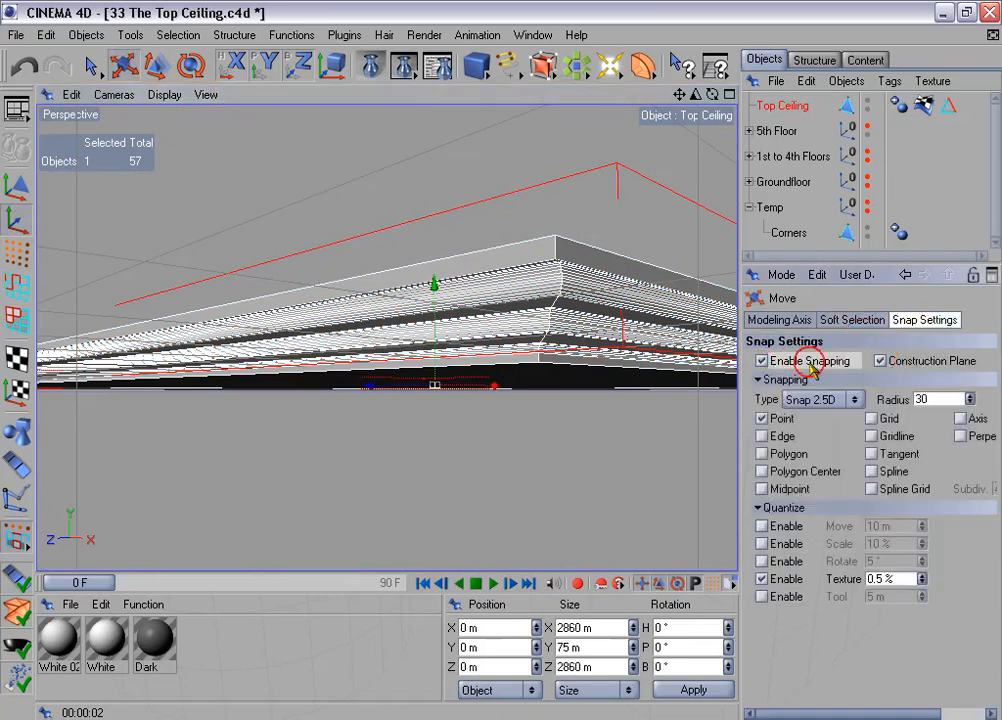
pyautogui.click(763, 419)
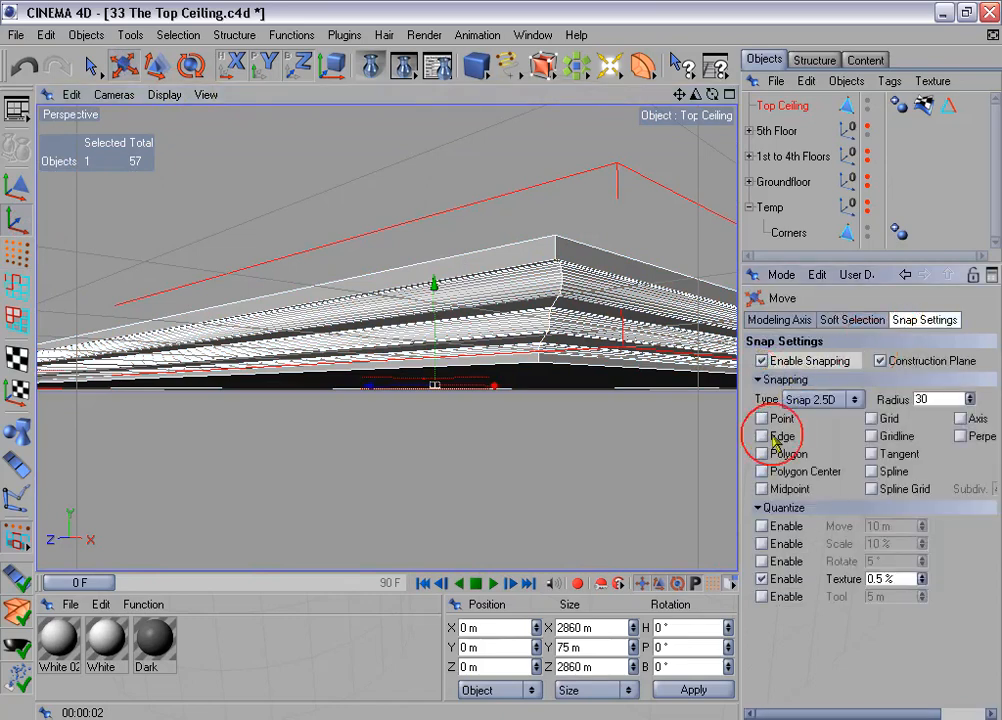
pyautogui.click(763, 436)
pyautogui.click(790, 488)
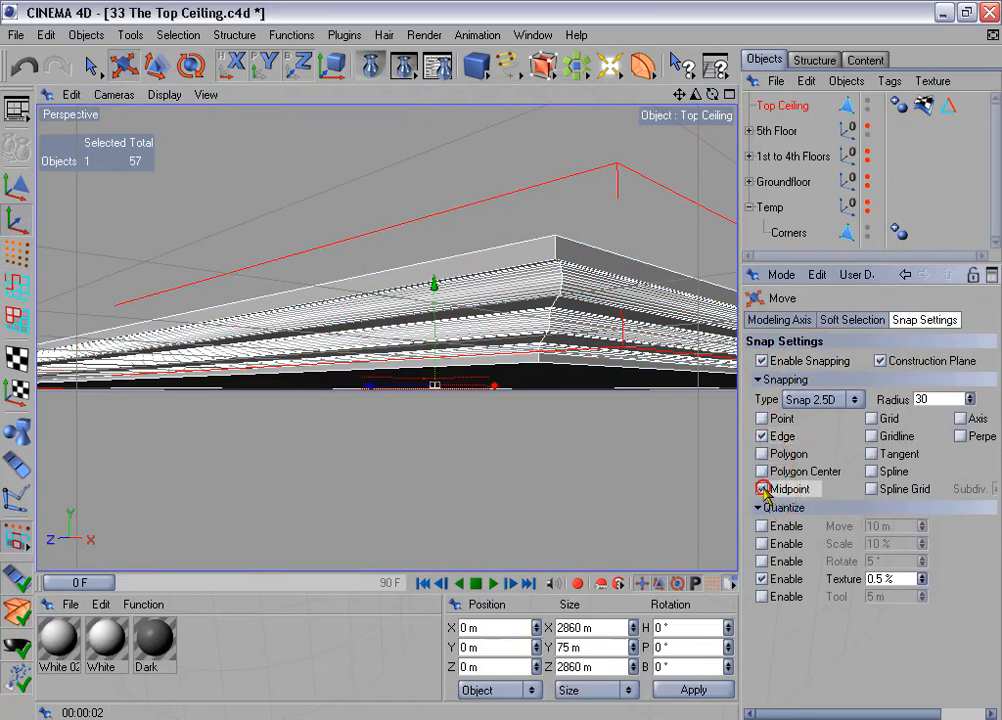
# In the front view, move the Top Ceiling's axis down onto its lowest edge at Y -5.75 m.
pyautogui.middleClick(655, 490)
pyautogui.middleClick(502, 466)
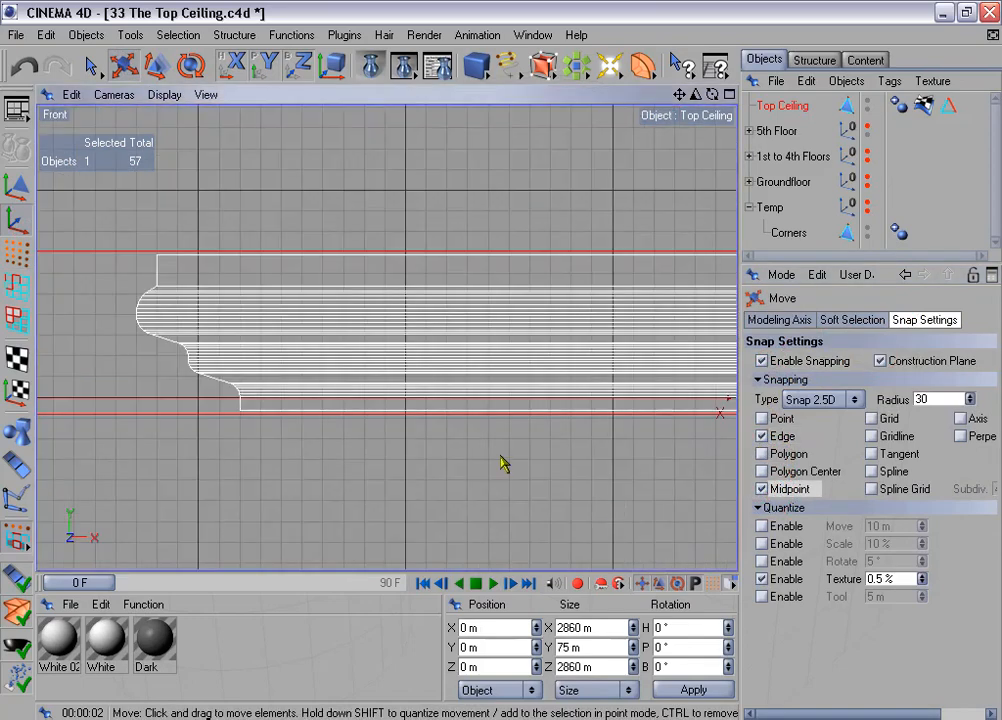
pyautogui.press('o')
pyautogui.scroll(8, 436, 389)
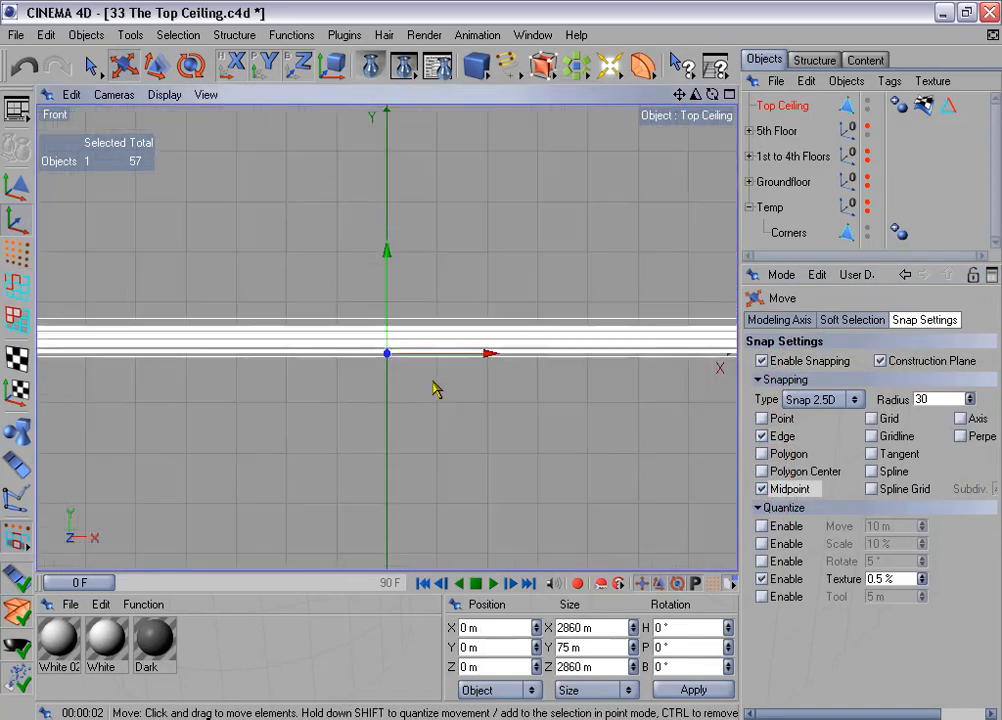
pyautogui.scroll(6, 436, 389)
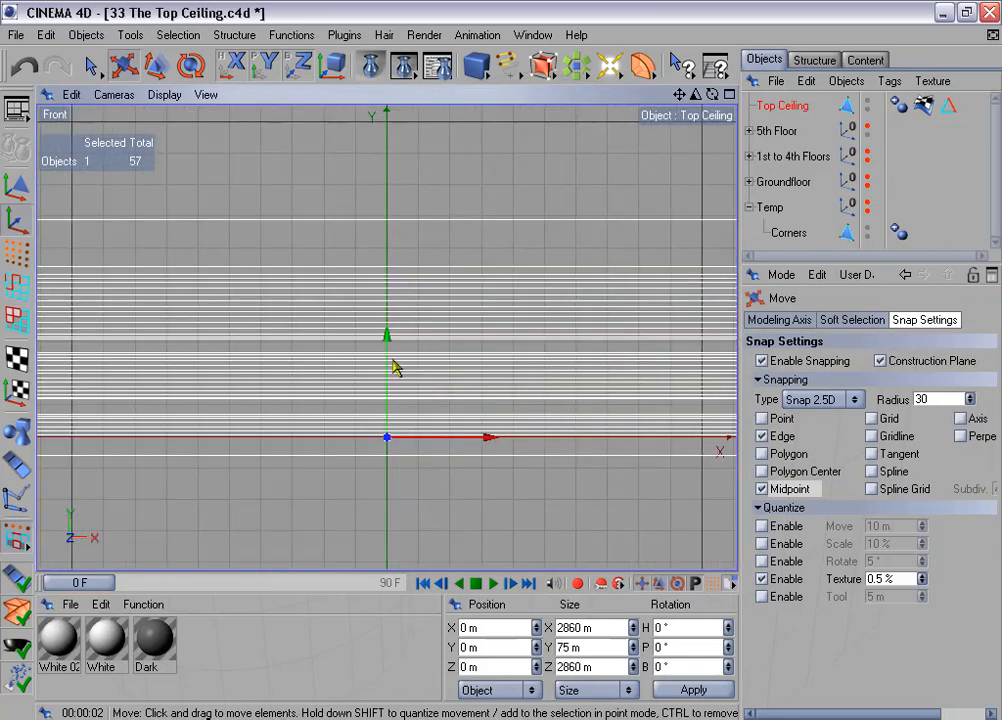
pyautogui.moveTo(388, 342)
pyautogui.mouseDown()
pyautogui.moveTo(388, 360)
pyautogui.moveTo(388, 350)
pyautogui.mouseUp()
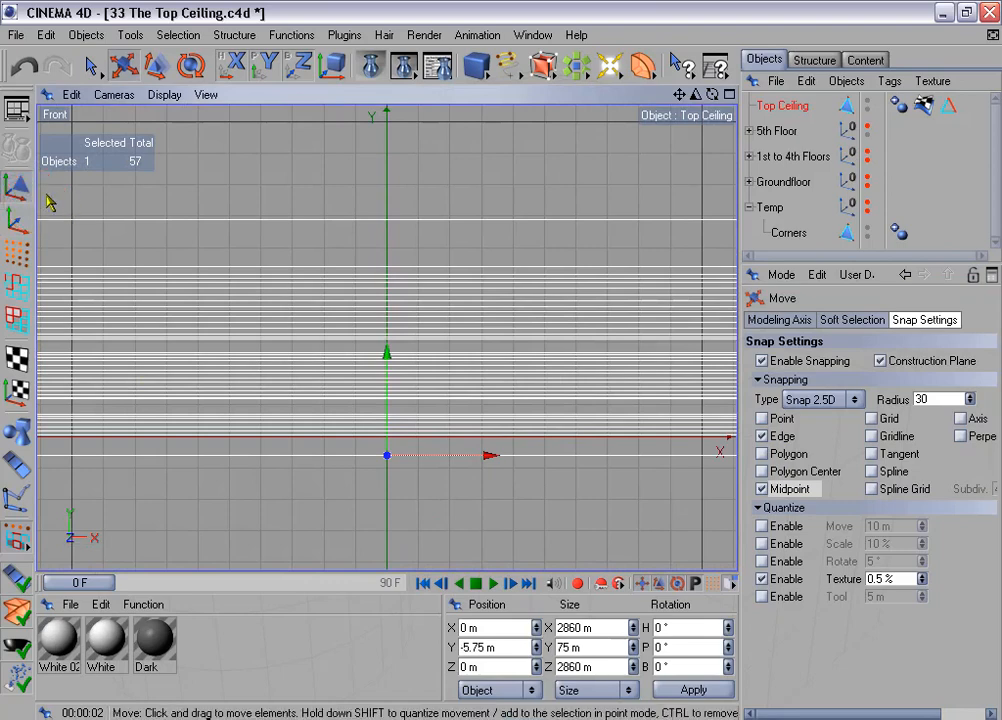
# Turn off Midpoint snapping and raise the Top Ceiling onto the top edge of the 5th floor at Y 2115 m.
pyautogui.click(763, 489)
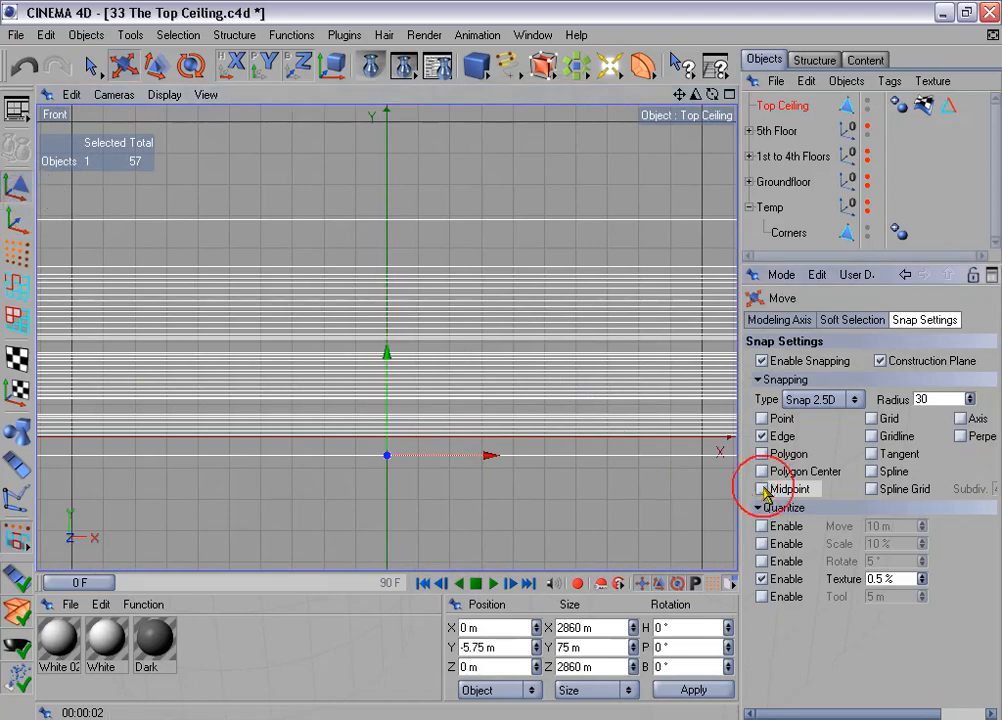
pyautogui.scroll(-5, 550, 403)
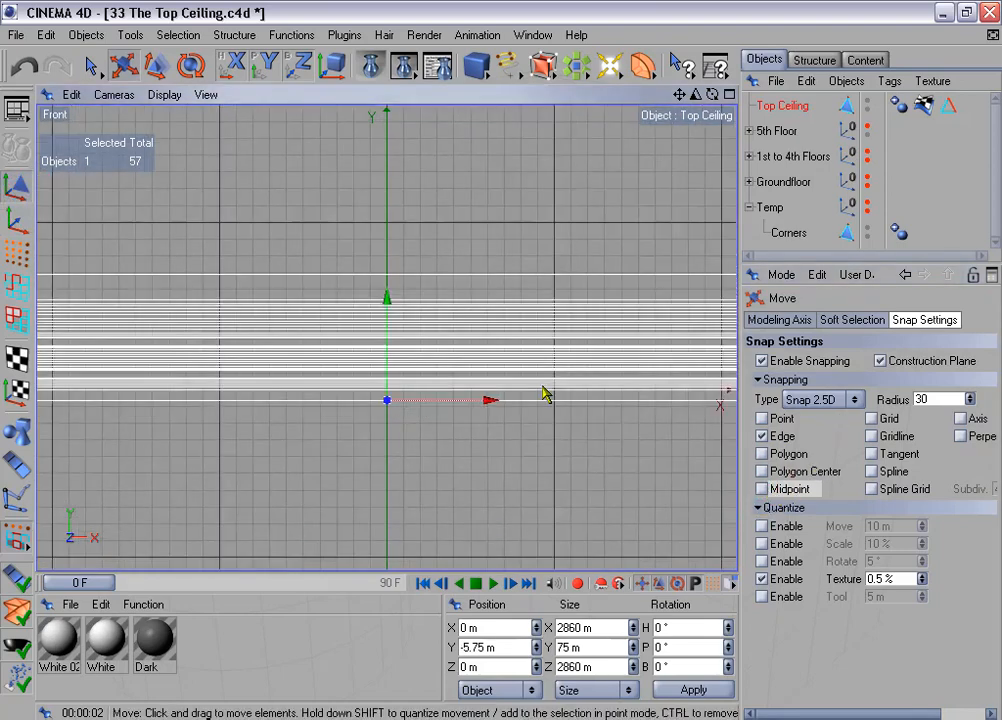
pyautogui.scroll(-5, 510, 244)
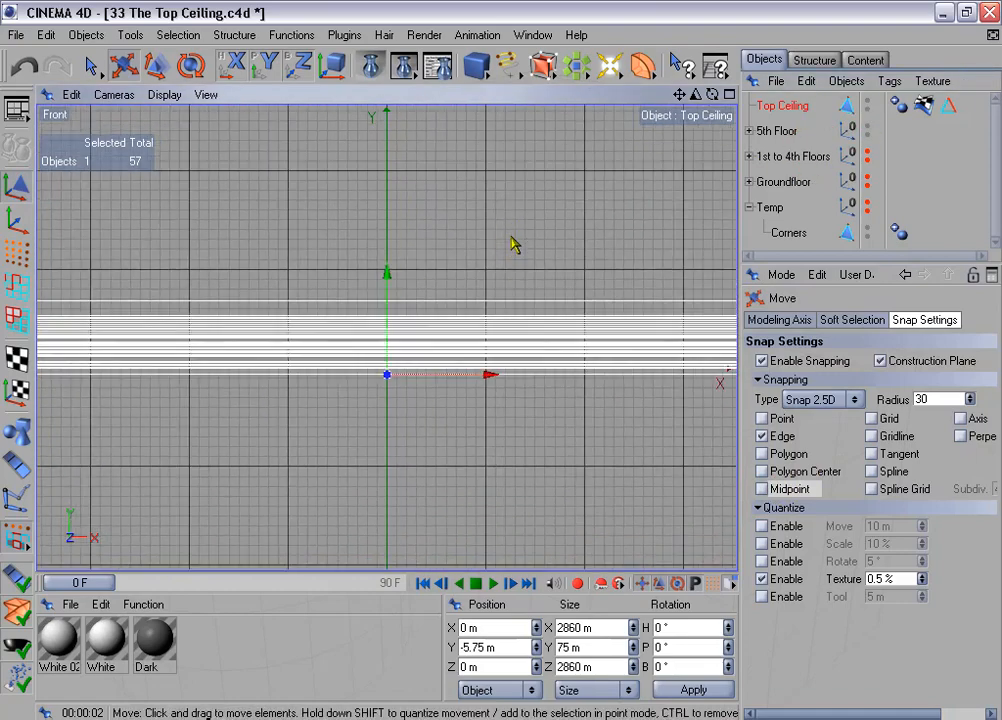
pyautogui.scroll(-8, 499, 244)
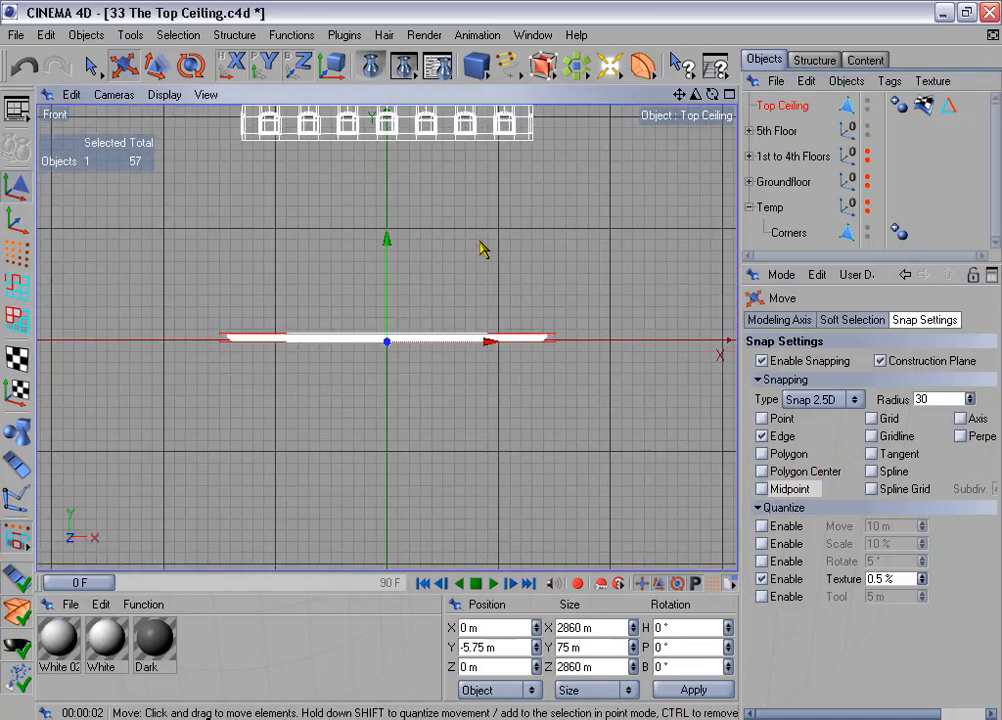
pyautogui.scroll(3, 454, 231)
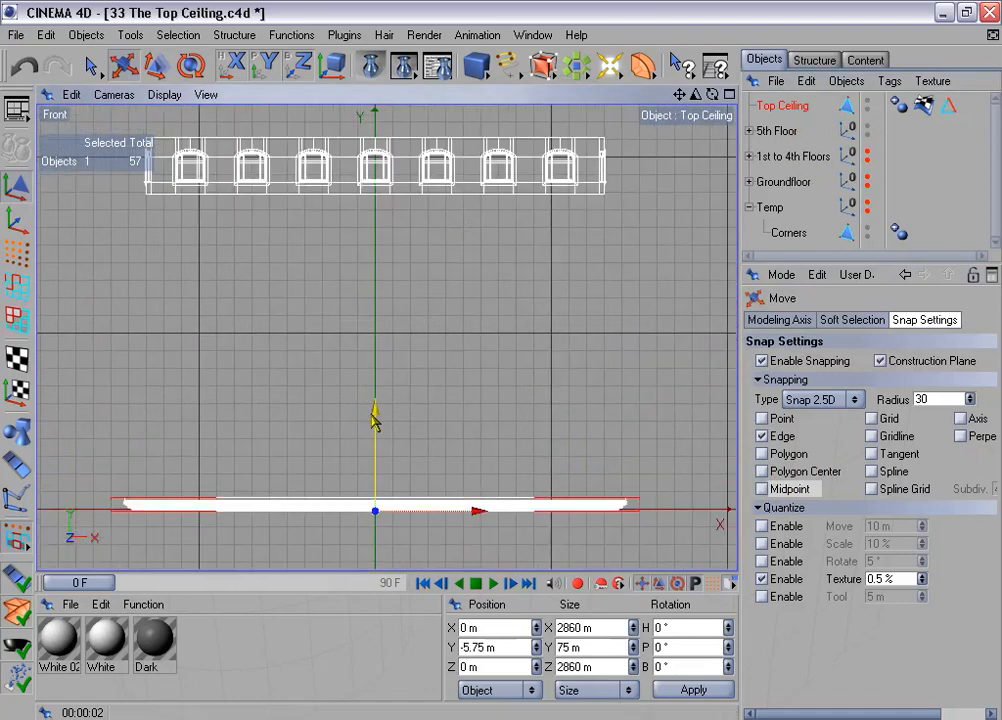
pyautogui.keyDown('alt'); pyautogui.moveTo(405, 376); pyautogui.dragTo(407, 435, button='middle'); pyautogui.keyUp('alt')
pyautogui.moveTo(378, 473); pyautogui.dragTo(378, 100)
# View the raised Top Ceiling from above in perspective and assign the White 02 material to it.
pyautogui.middleClick(436, 398)
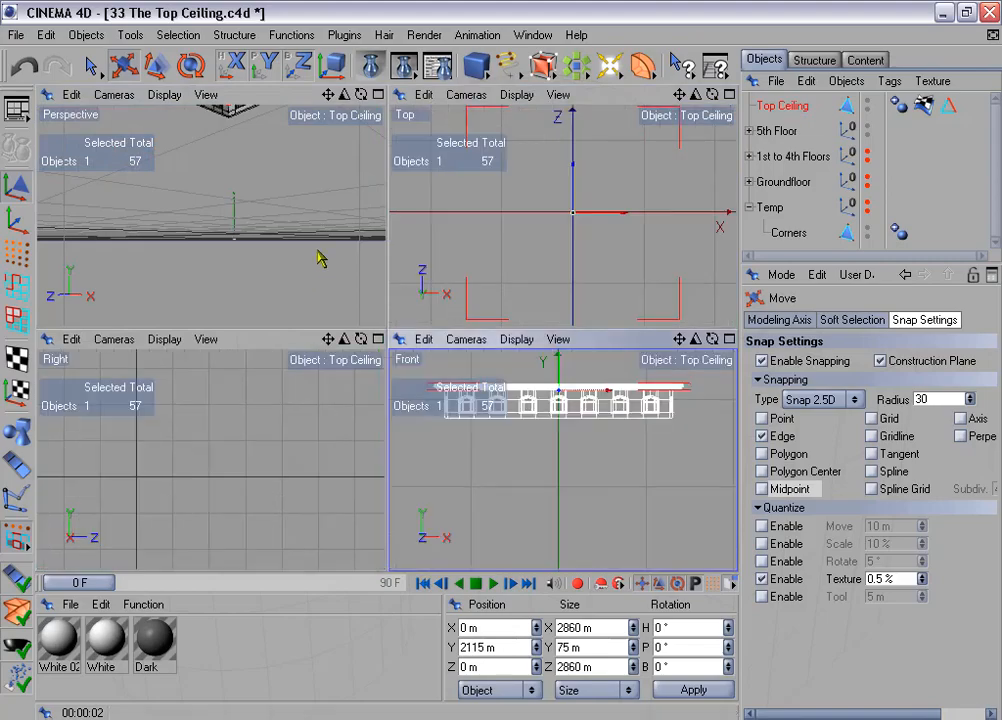
pyautogui.middleClick(320, 262)
pyautogui.keyDown('alt'); pyautogui.moveTo(501, 356); pyautogui.dragTo(605, 232); pyautogui.keyUp('alt')
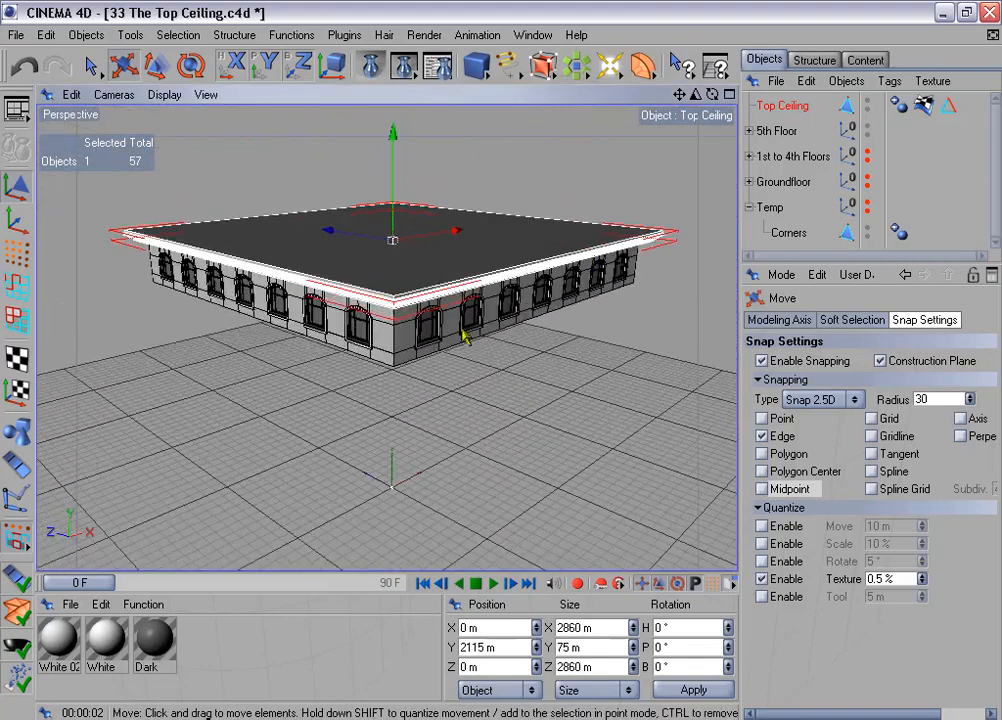
pyautogui.moveTo(61, 628); pyautogui.dragTo(777, 105)
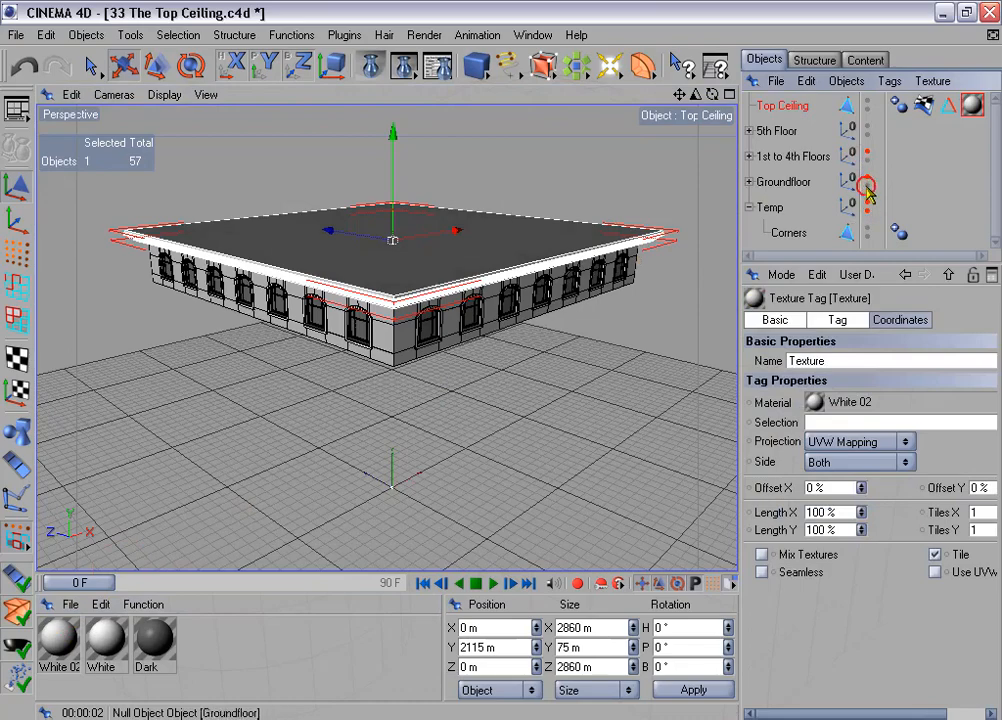
# Enable the 1st to 4th Floors and Groundfloor for rendering, and render the building's upper corner to the picture viewer.
pyautogui.keyDown('alt'); pyautogui.moveTo(560, 330); pyautogui.dragTo(513, 308, button='middle'); pyautogui.keyUp('alt')
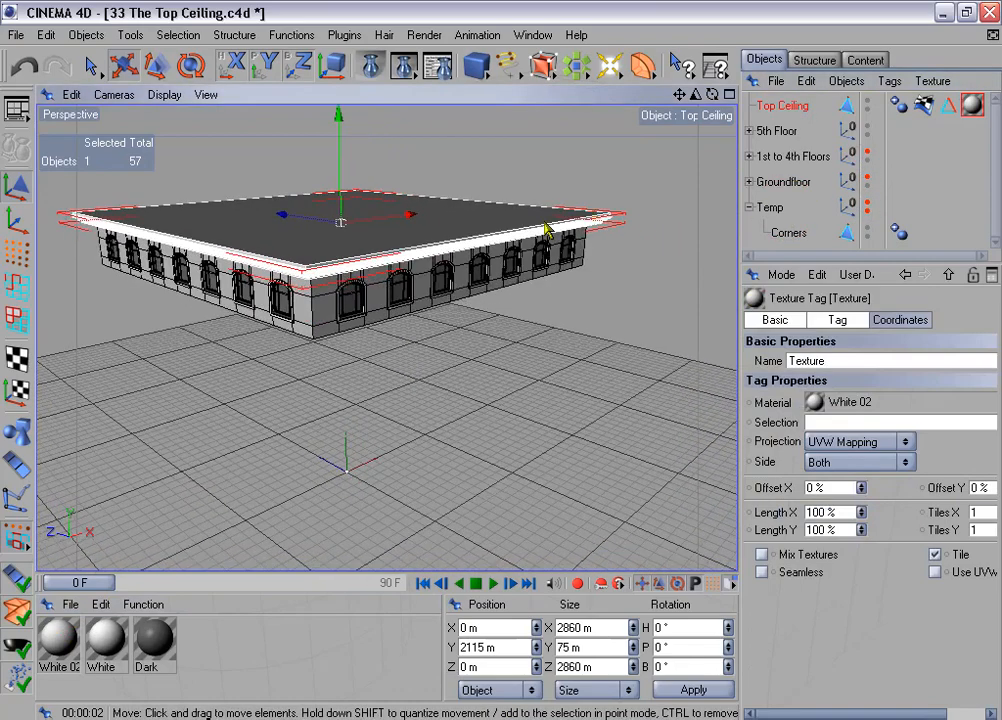
pyautogui.keyDown('alt'); pyautogui.moveTo(546, 230); pyautogui.dragTo(474, 357); pyautogui.keyUp('alt')
pyautogui.click(405, 64)
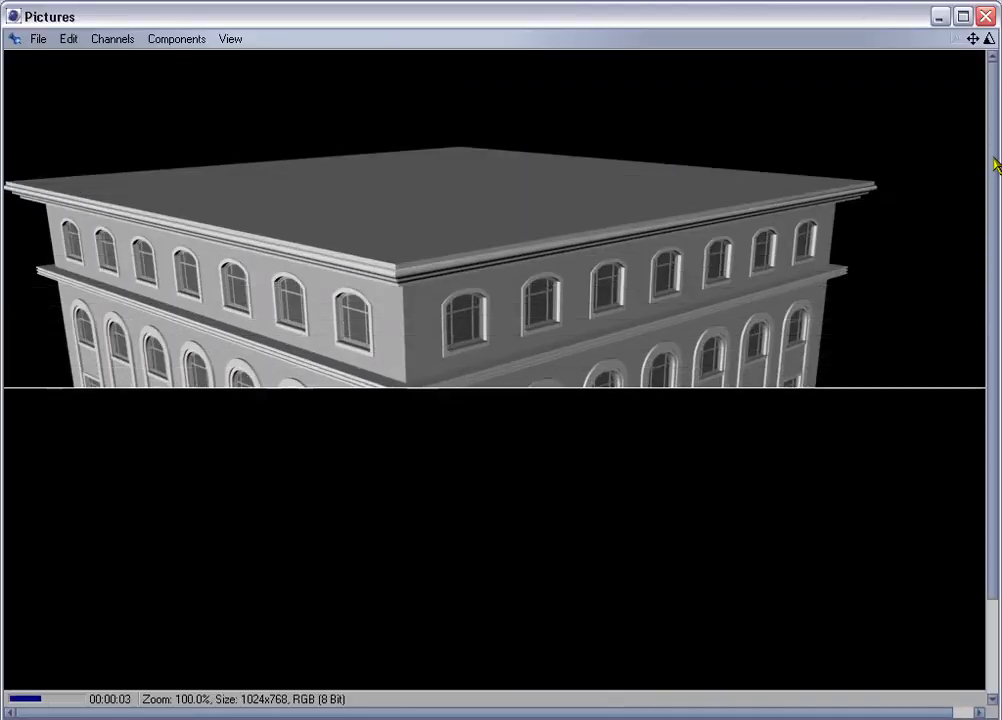
pyautogui.moveTo(995, 175); pyautogui.dragTo(958, 258)
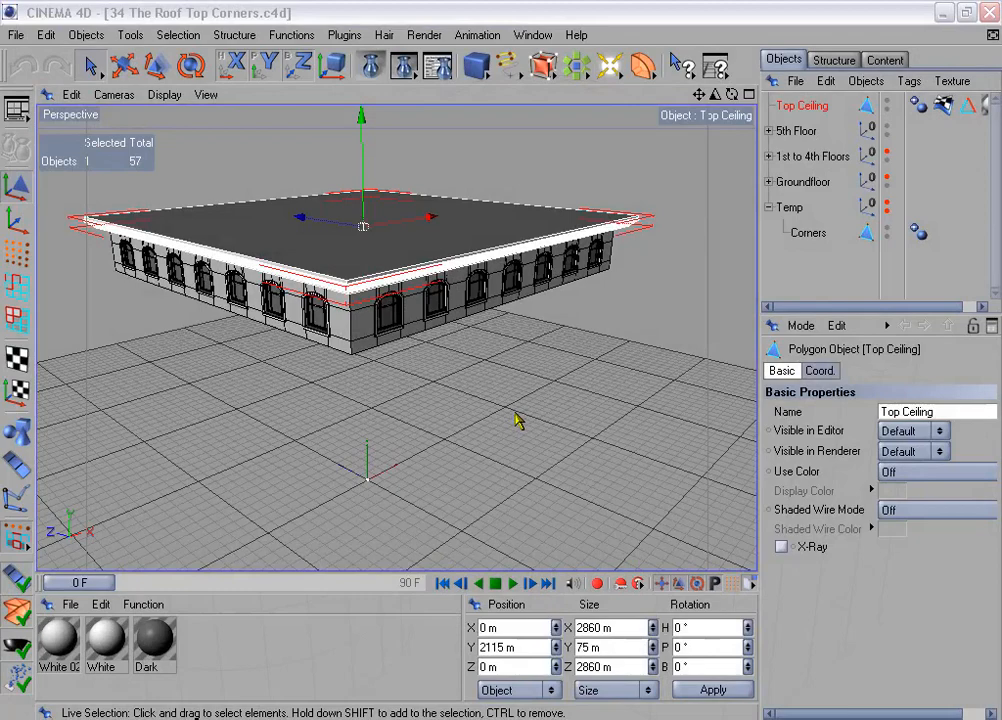
# Add a cube for the roof top corner and size it 150 m in X, 70 m in Y and 150 m in Z.
pyautogui.moveTo(477, 67); pyautogui.dragTo(492, 93)
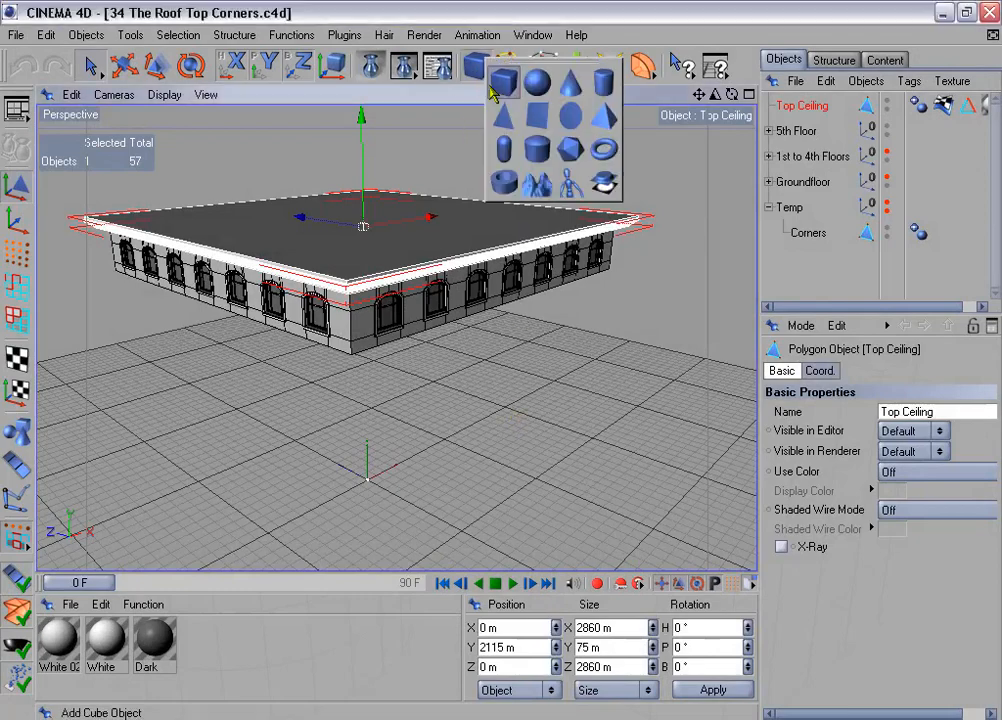
pyautogui.click(507, 96)
pyautogui.press('o')
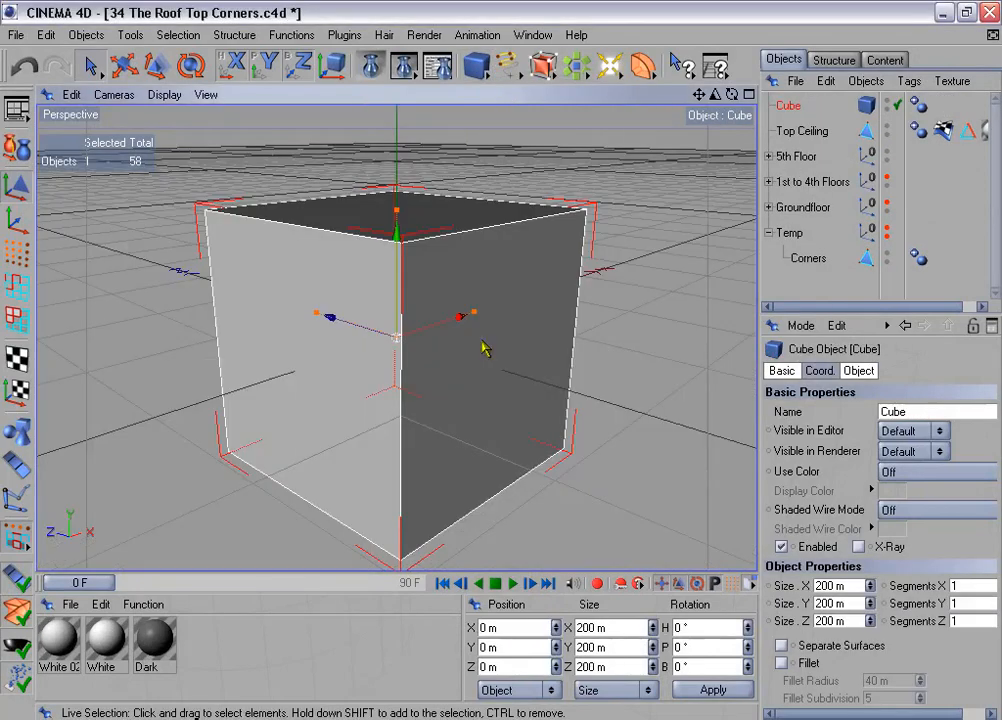
pyautogui.click(857, 371)
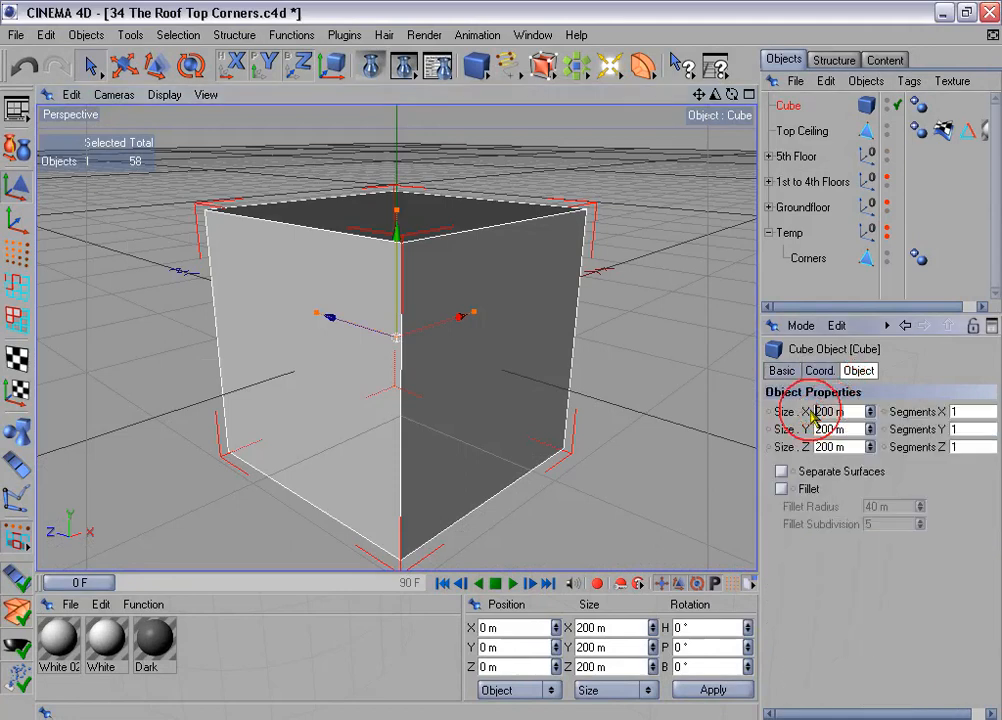
pyautogui.write('150')
pyautogui.press('Tab')
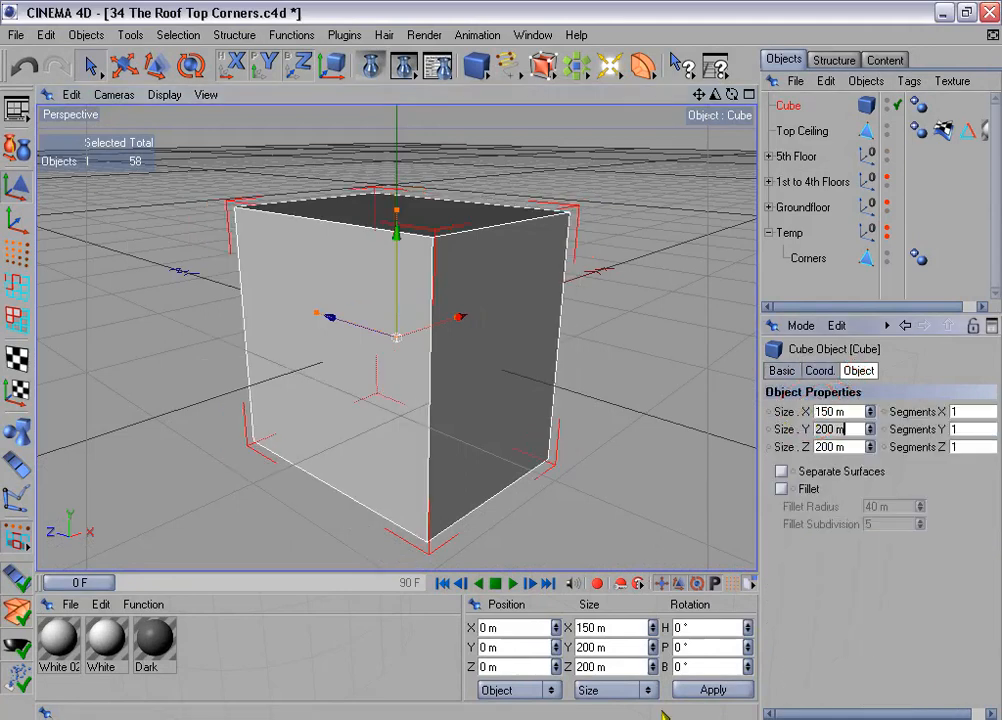
pyautogui.write('70')
pyautogui.press('Tab')
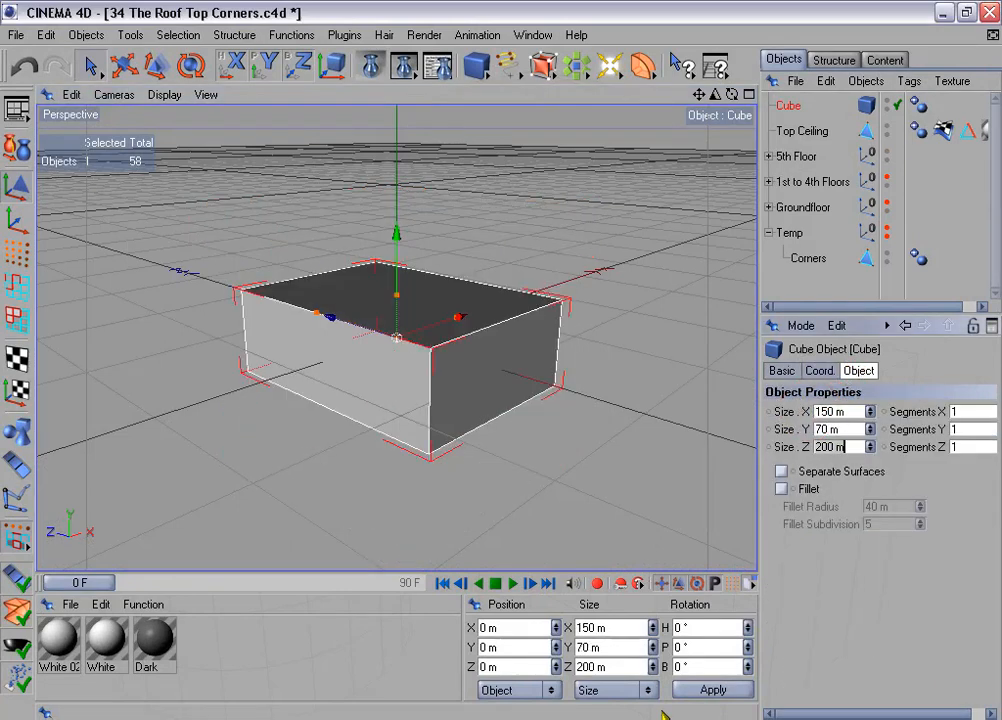
pyautogui.write('150')
pyautogui.press('Tab')
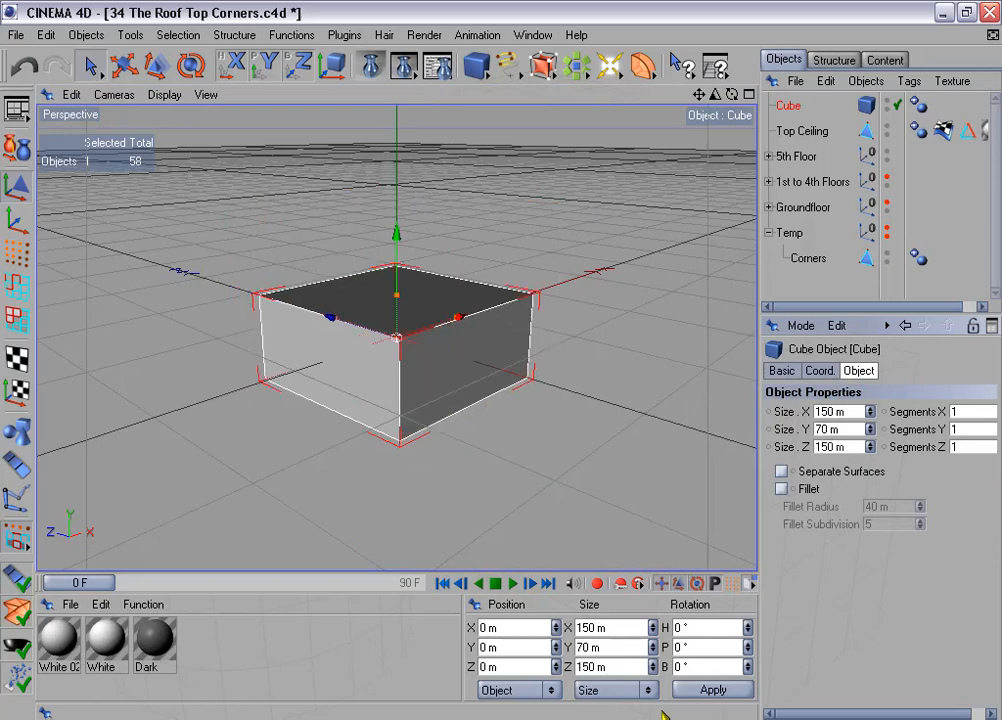
# Make the cube editable and delete its bottom polygon.
pyautogui.click(16, 110)
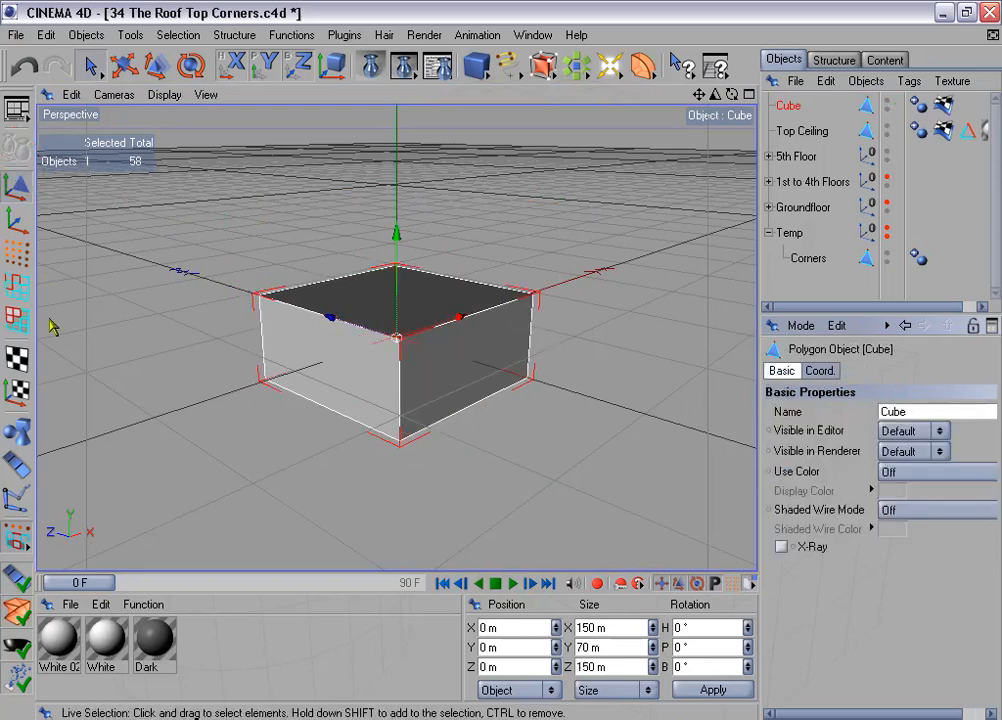
pyautogui.click(17, 320)
pyautogui.keyDown('alt'); pyautogui.moveTo(474, 250); pyautogui.dragTo(465, 349); pyautogui.keyUp('alt')
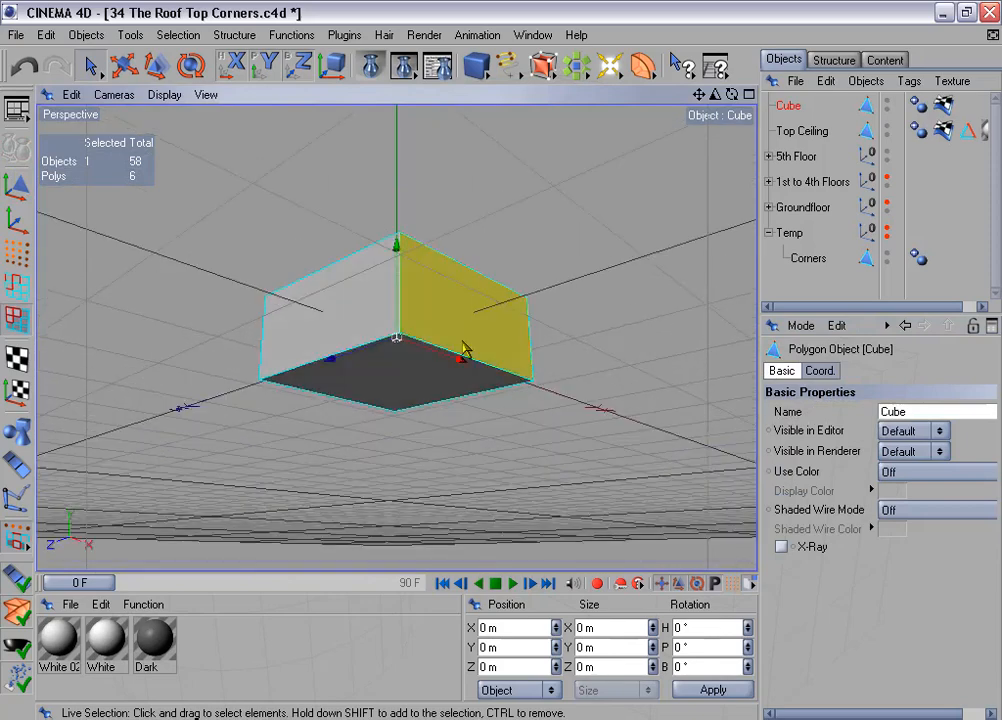
pyautogui.click(405, 390)
pyautogui.press('Delete')
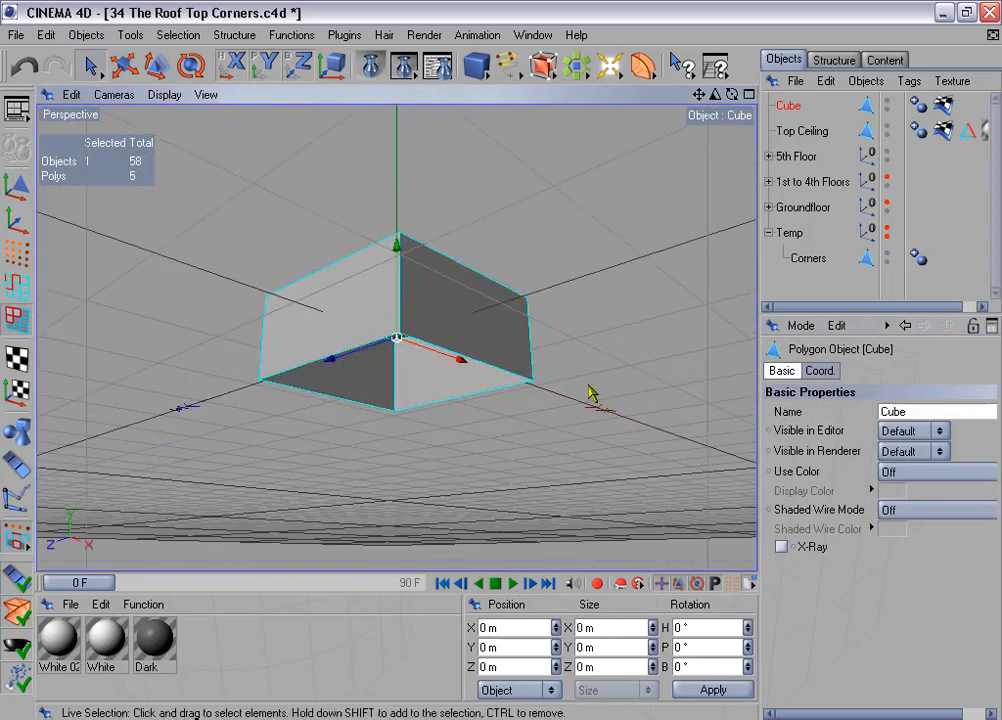
# Extrude the cube's top polygon with an offset of 5 m.
pyautogui.keyDown('alt'); pyautogui.moveTo(590, 393); pyautogui.dragTo(595, 362); pyautogui.keyUp('alt')
pyautogui.click(403, 291)
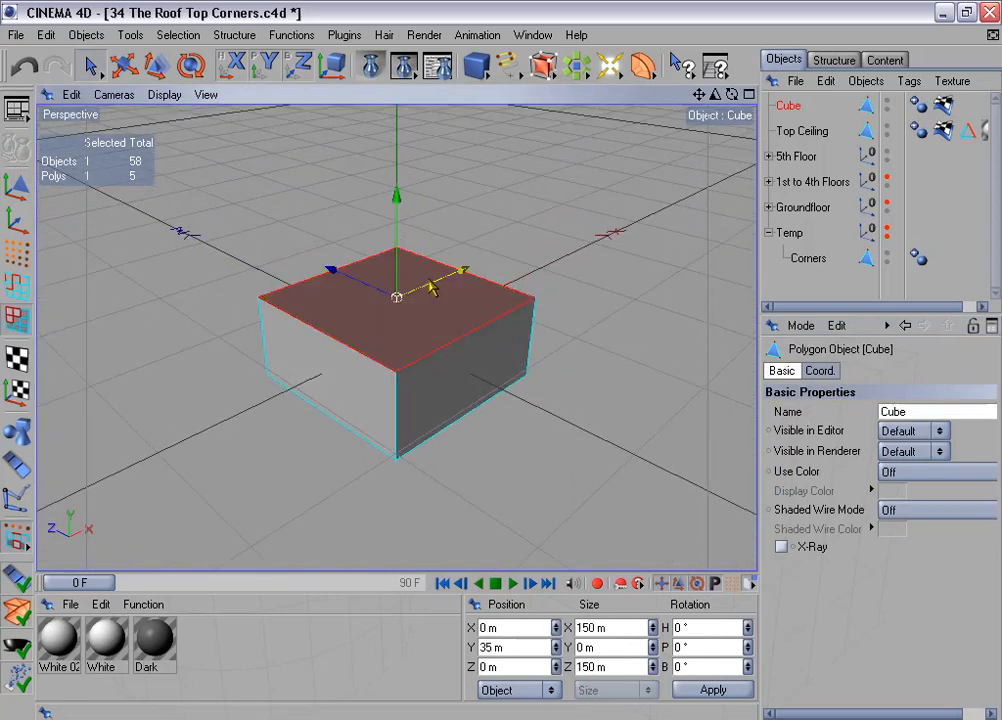
pyautogui.rightClick(586, 279)
pyautogui.click(667, 313)
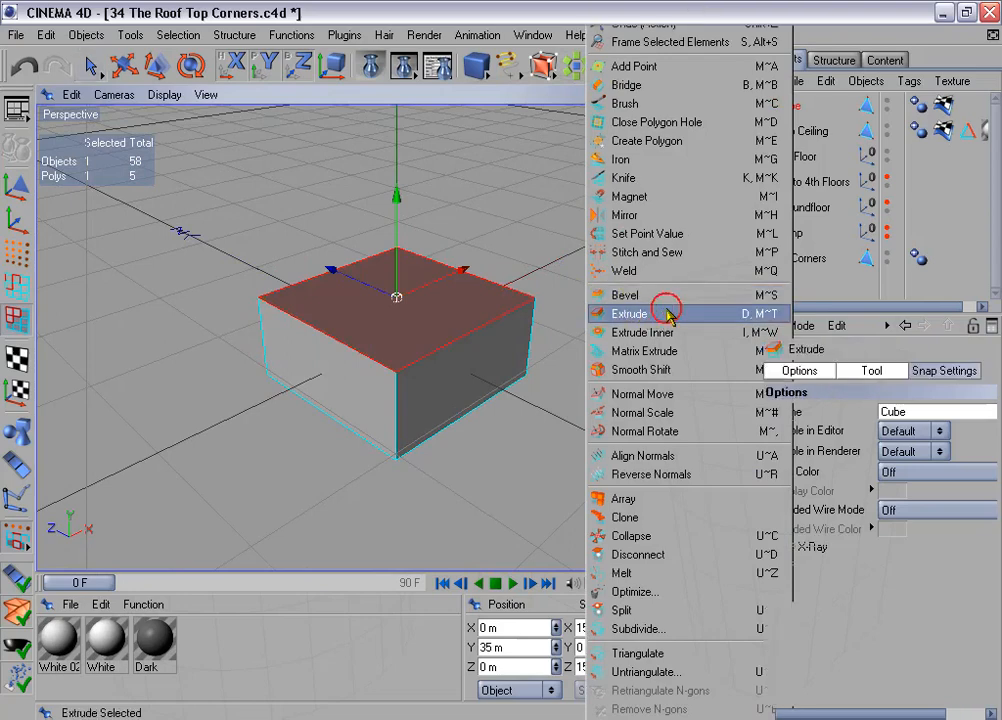
pyautogui.moveTo(881, 430); pyautogui.dragTo(826, 437)
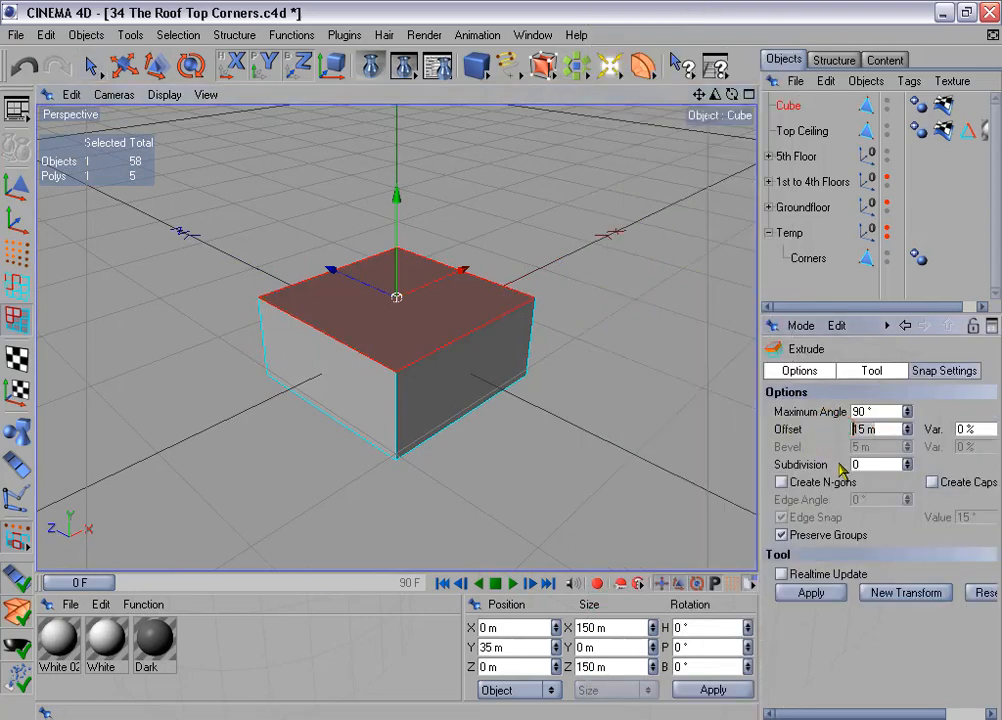
pyautogui.write('5')
pyautogui.click(812, 593)
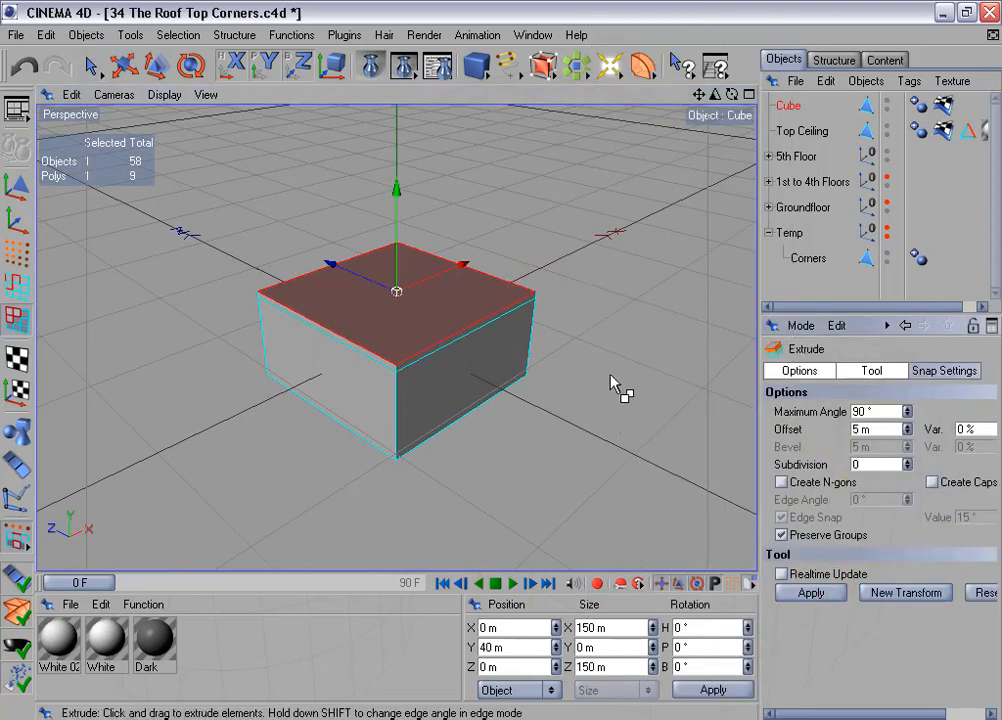
# Widen the extruded top polygon to 160 m in X and Z.
pyautogui.keyDown('alt'); pyautogui.moveTo(620, 387); pyautogui.dragTo(624, 394); pyautogui.keyUp('alt')
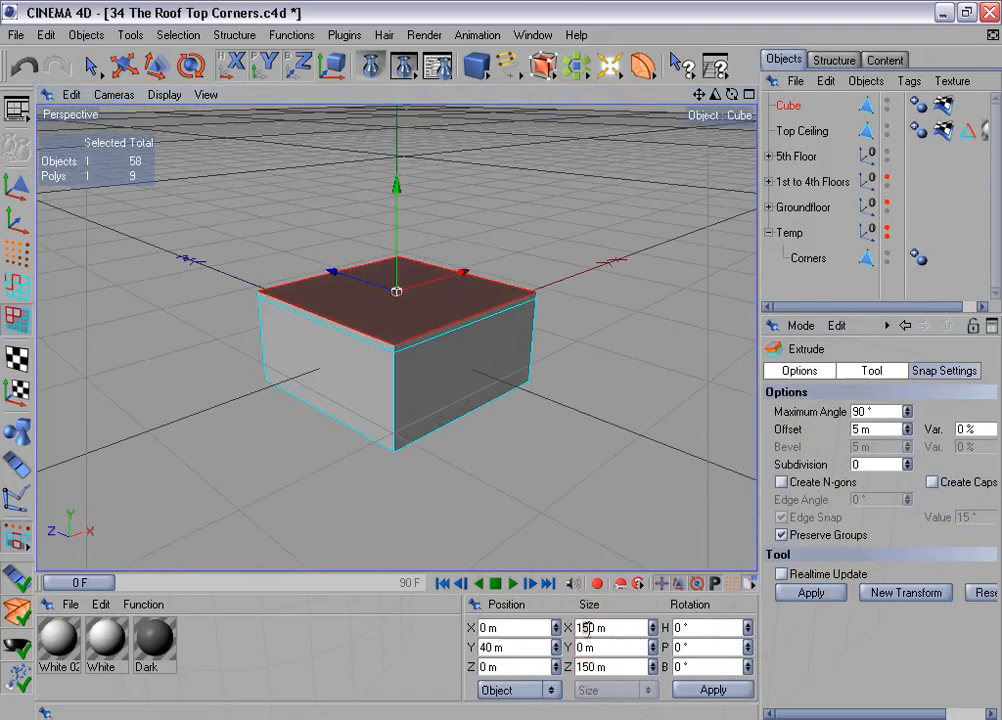
pyautogui.moveTo(584, 666); pyautogui.dragTo(589, 667)
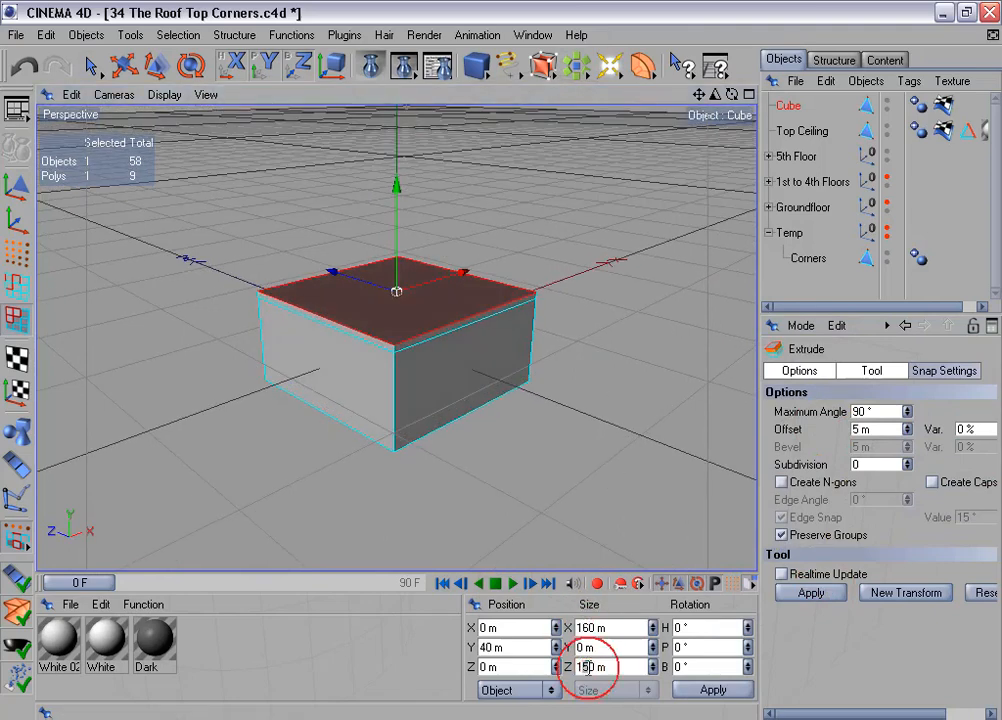
pyautogui.write('6')
pyautogui.click(729, 687)
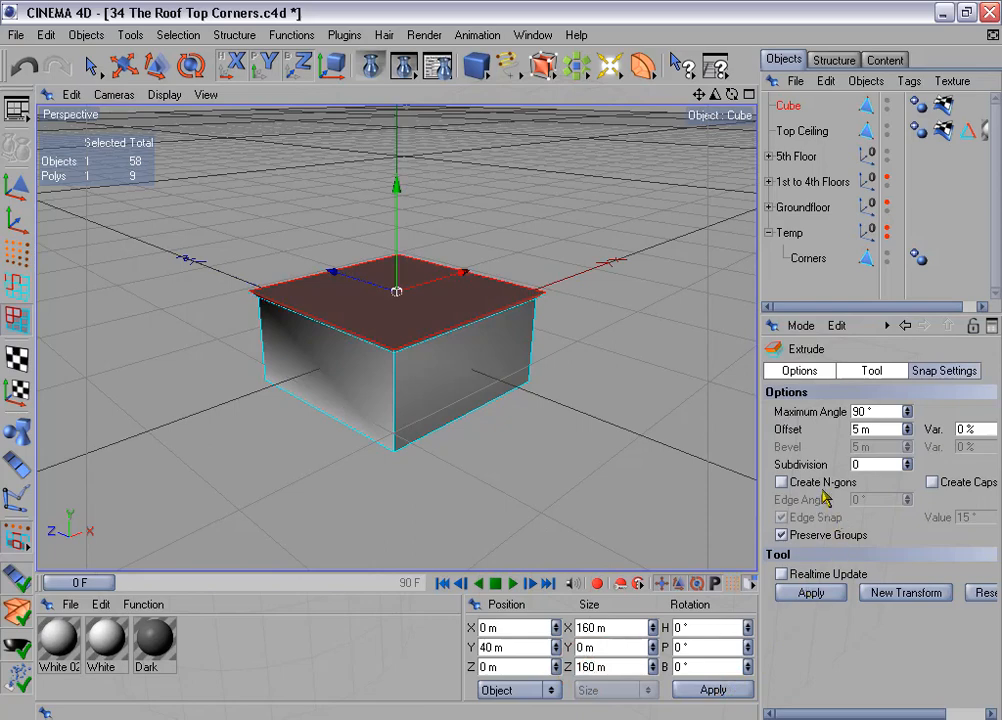
# Extrude the top polygon two more times by 5 m and set its X and Z size to 150 m.
pyautogui.click(828, 594)
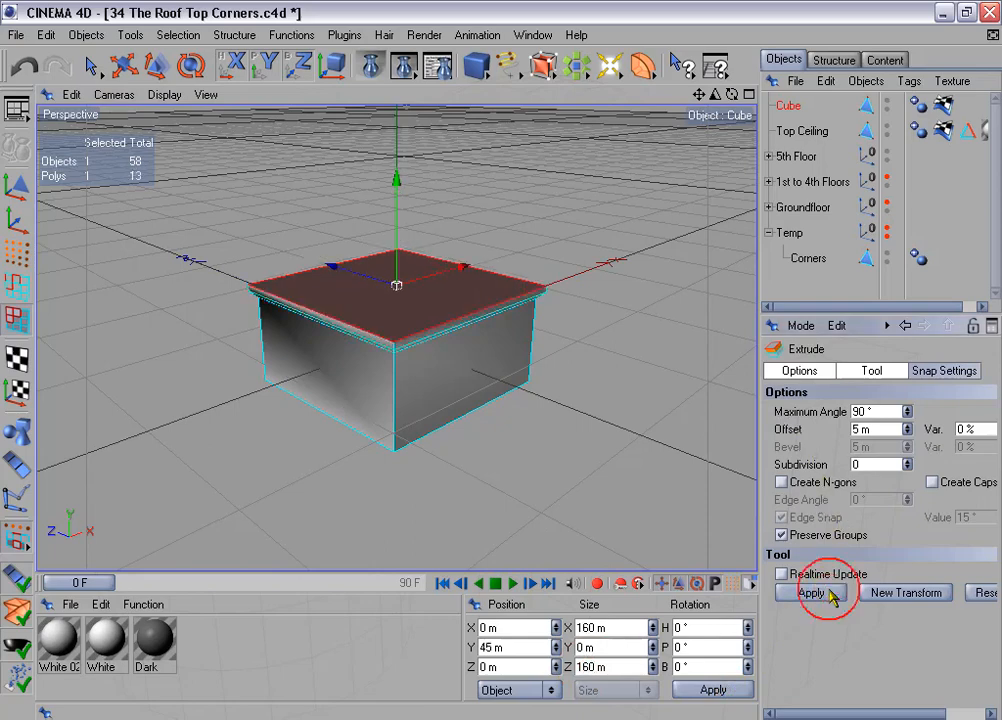
pyautogui.click(898, 593)
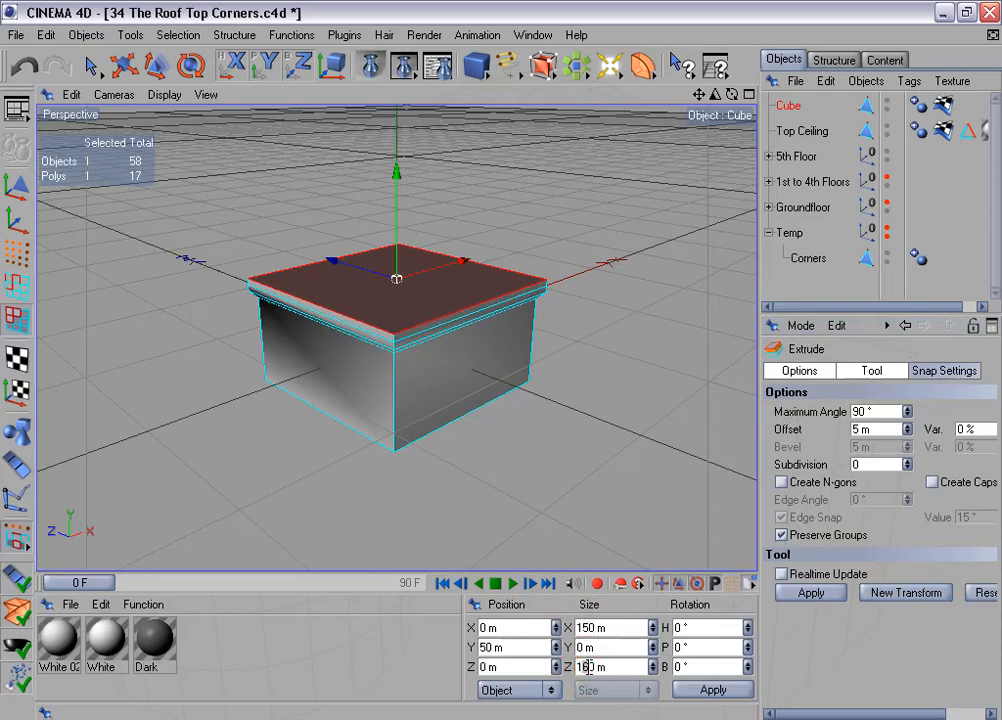
pyautogui.click(713, 690)
# Inset the top polygon with Extrude Inner using an offset of 10 m.
pyautogui.rightClick(672, 378)
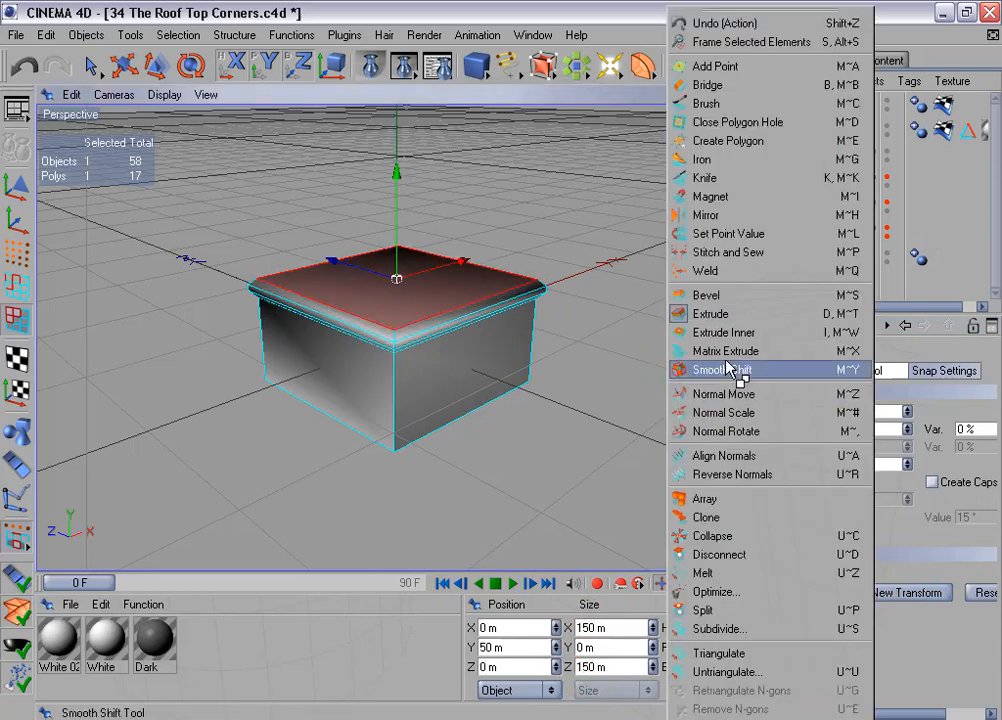
pyautogui.click(749, 332)
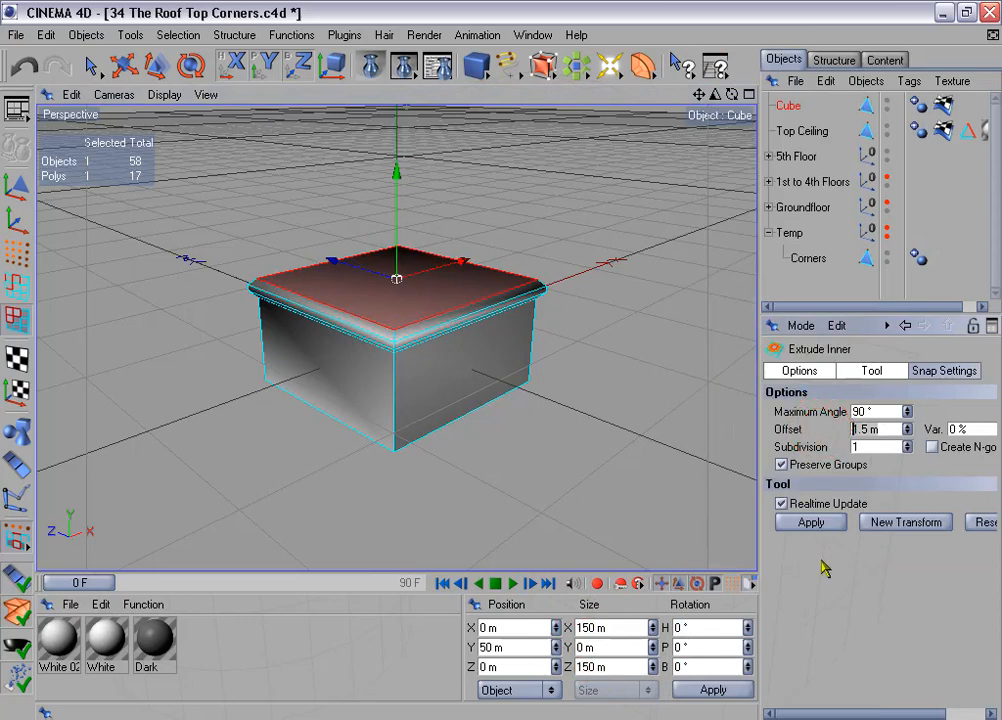
pyautogui.write('10')
pyautogui.press('Return')
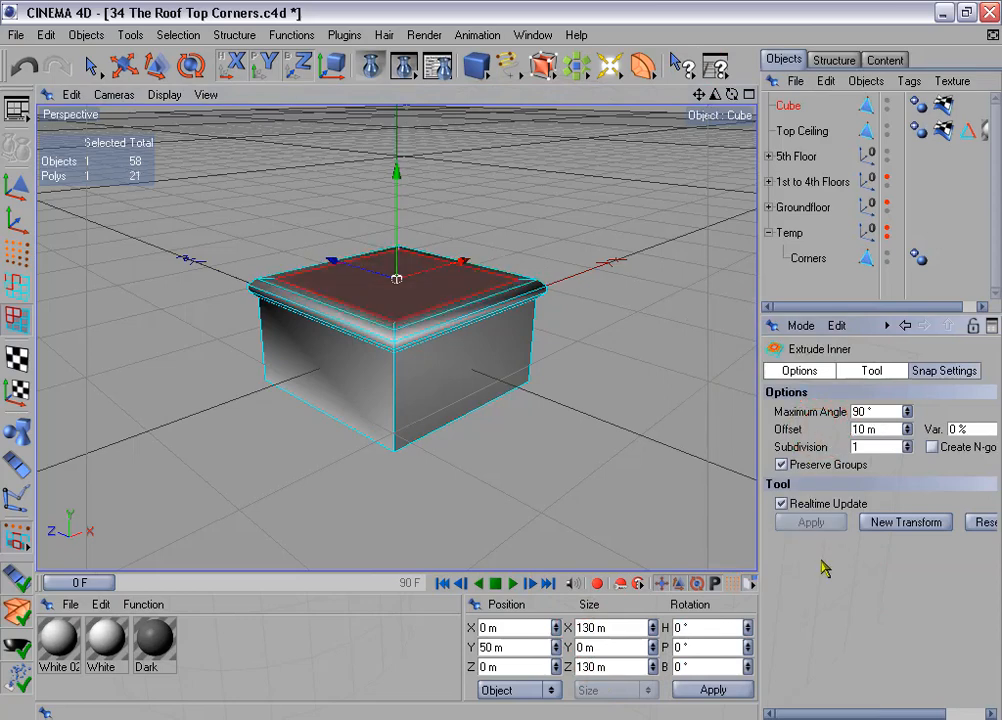
# Extrude the inset top polygon upward with an offset of 15 m.
pyautogui.rightClick(620, 375)
pyautogui.click(701, 378)
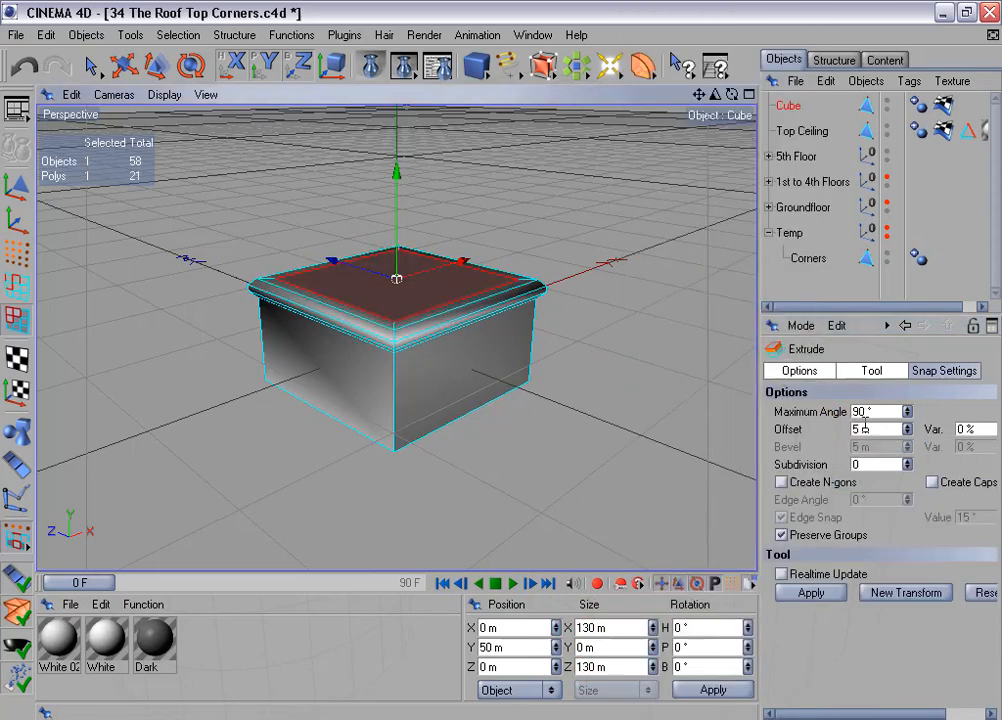
pyautogui.click(853, 428)
pyautogui.write('1')
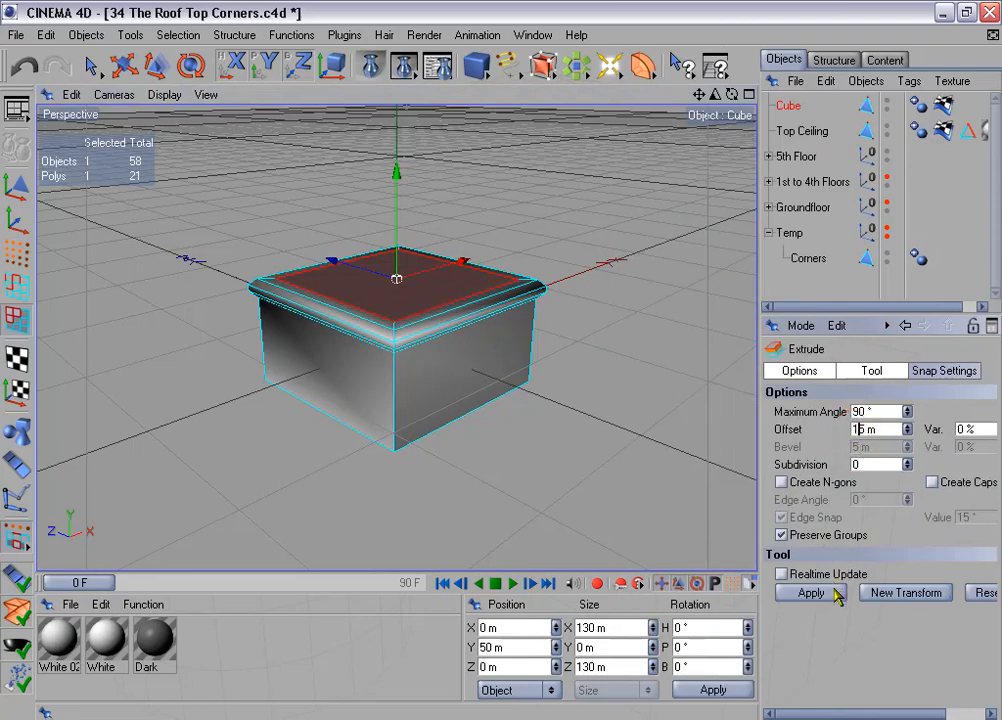
pyautogui.click(812, 593)
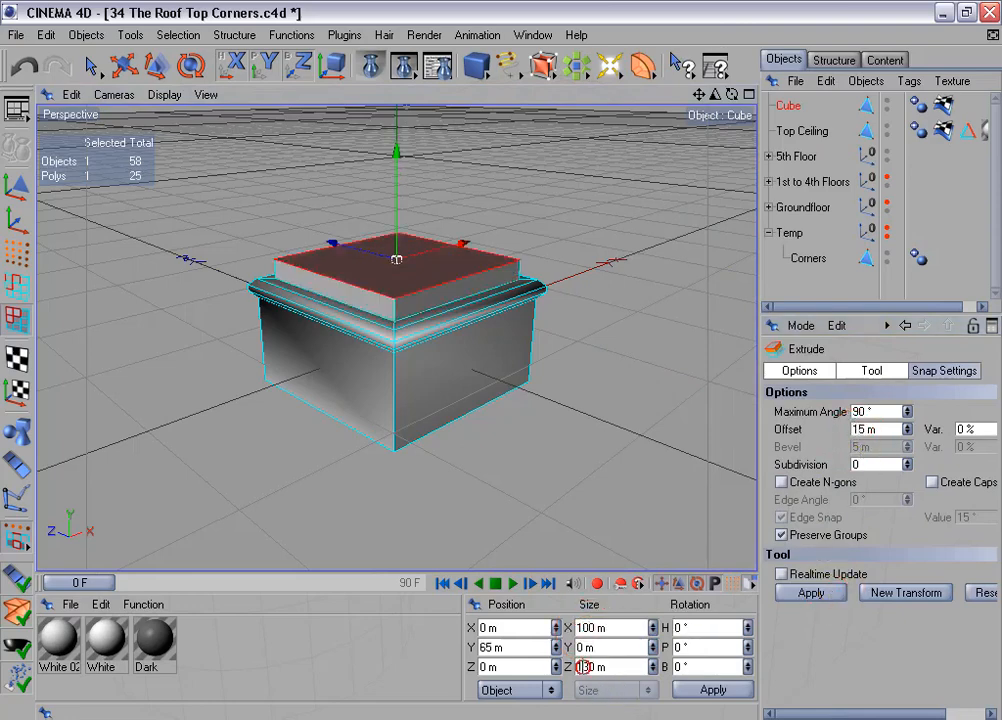
# Set the top polygon's X and Z size to 100 m and rename the Cube object as Rooftop Corner.
pyautogui.click(712, 690)
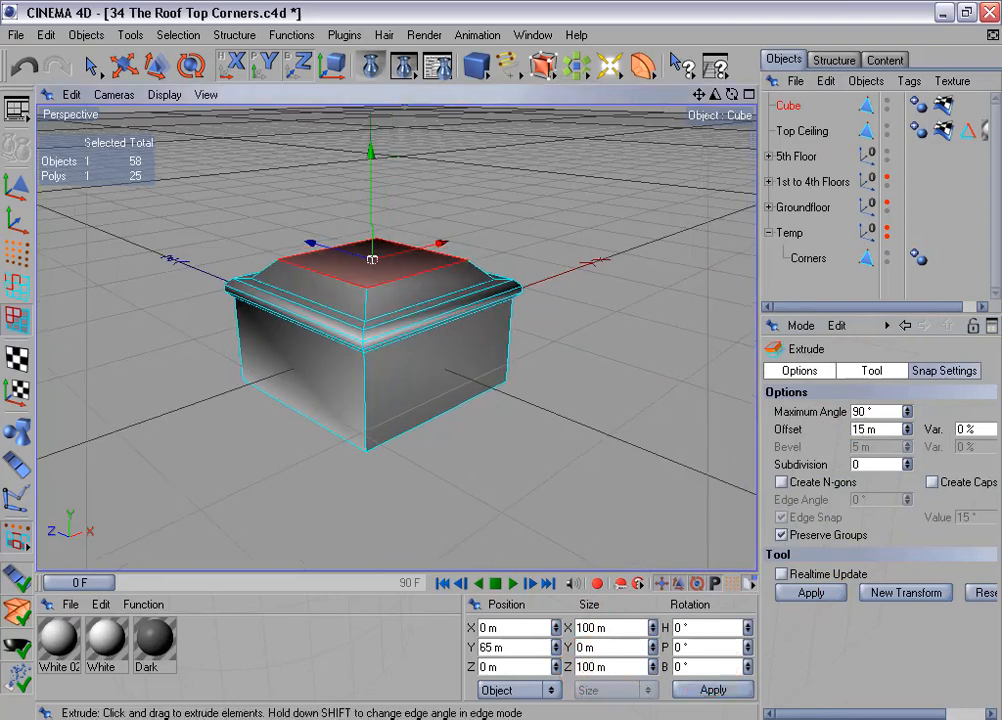
pyautogui.moveTo(757, 345); pyautogui.dragTo(664, 340)
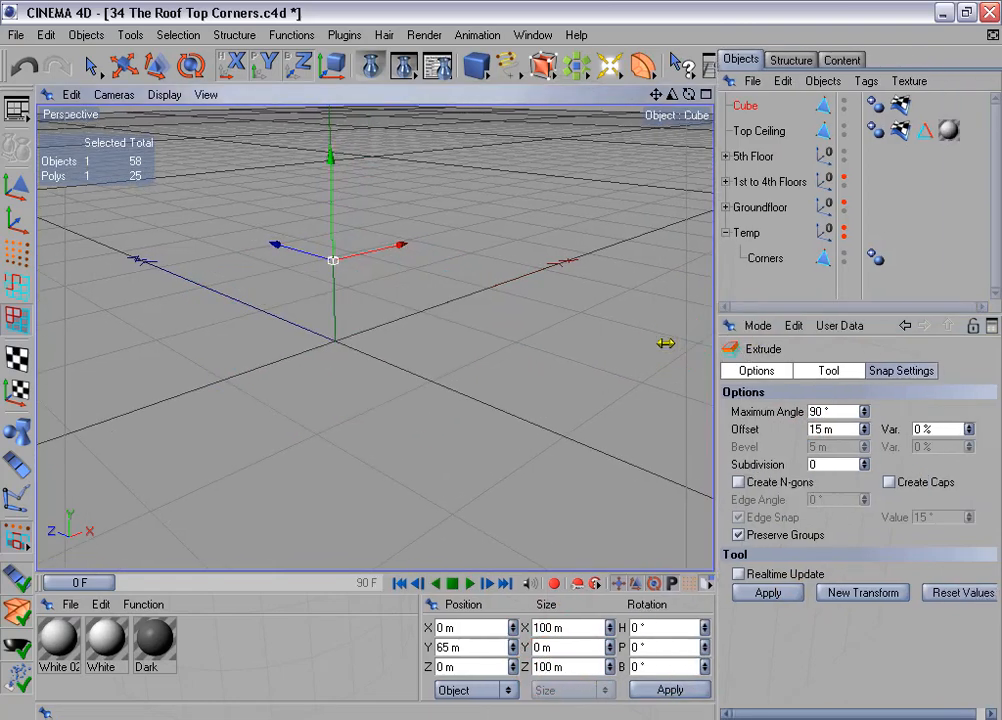
pyautogui.doubleClick(694, 106)
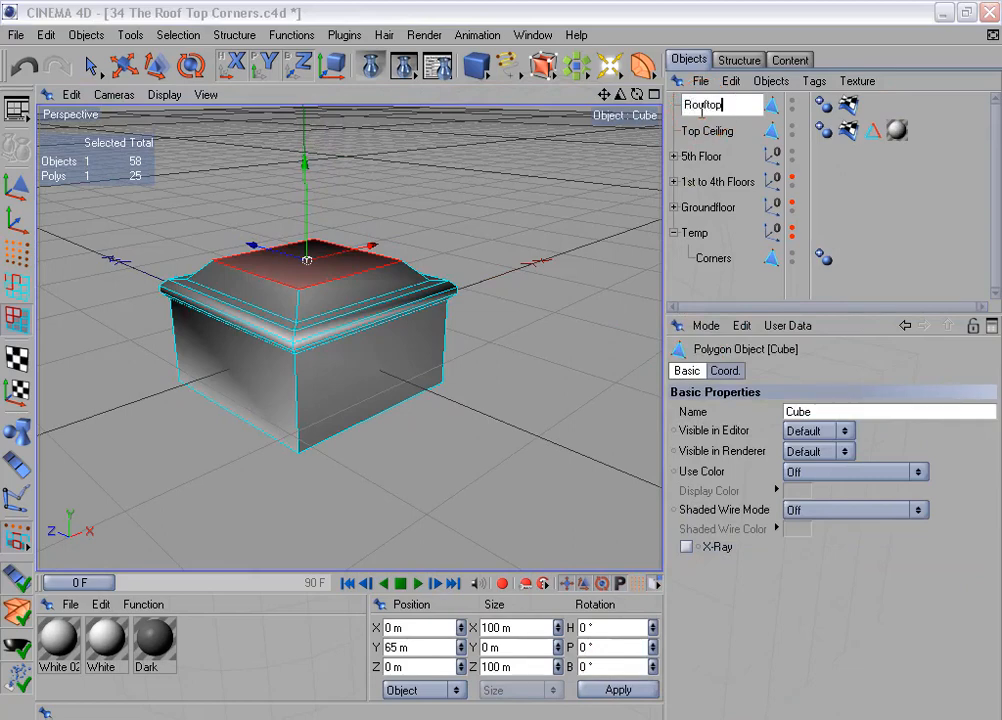
pyautogui.write('Rooftop Corner')
pyautogui.press('Return')
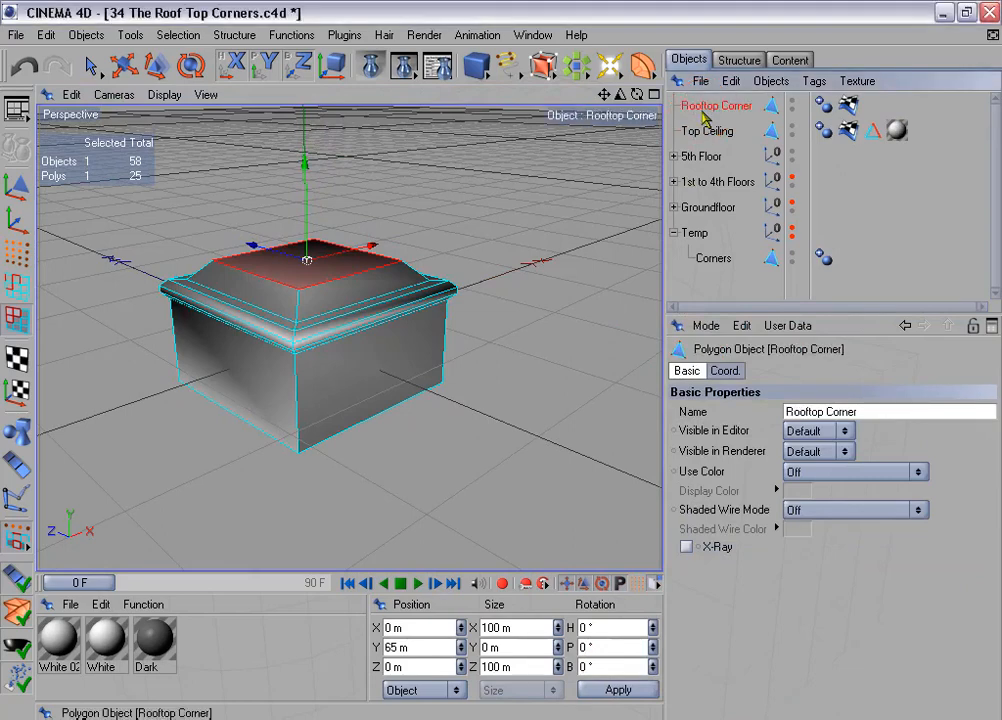
# Set the Phong Angle of the Rooftop Corner's Phong tag to 43°.
pyautogui.click(822, 105)
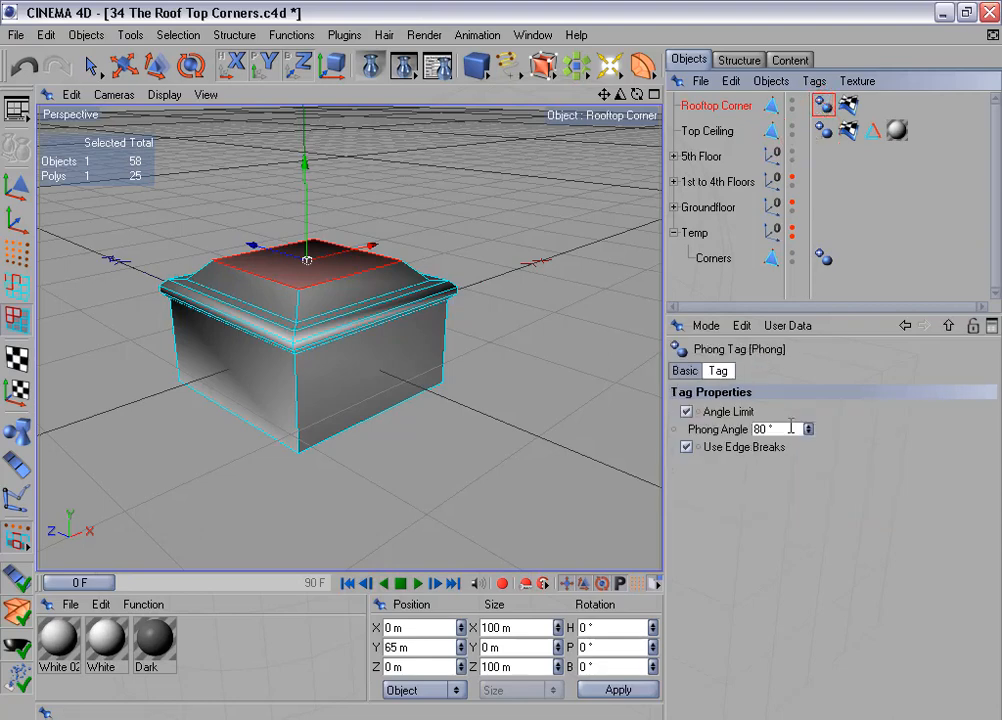
pyautogui.write('43')
pyautogui.click(741, 543)
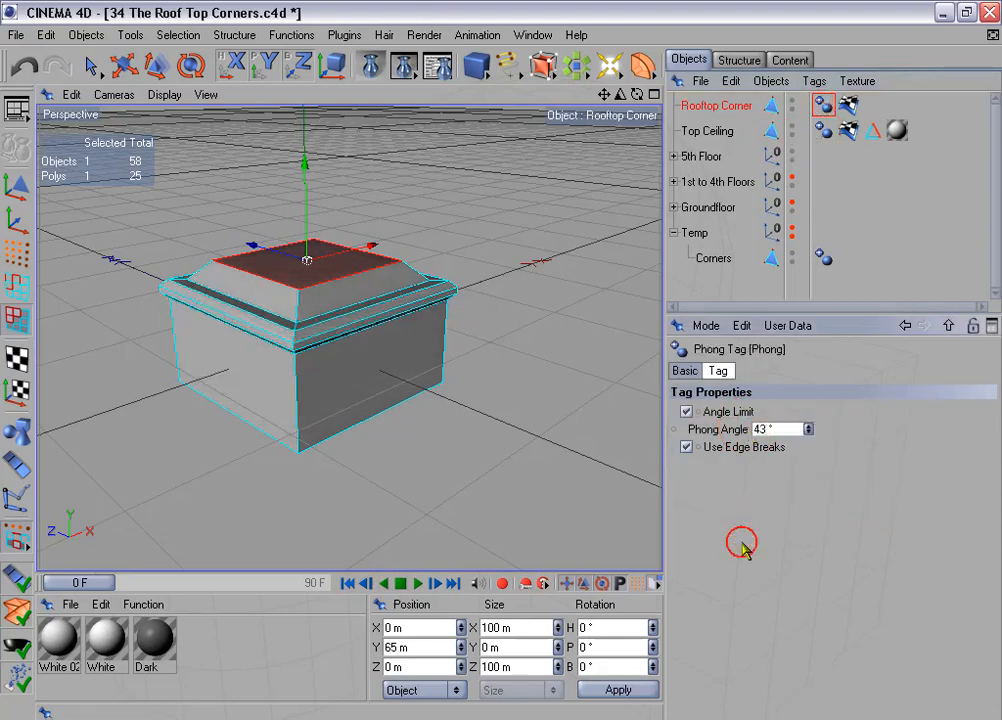
# Select the block's two front-facing side polygons and inset them separately with Extrude Inner, using a 10 m offset and 89° maximum angle.
pyautogui.moveTo(604, 94); pyautogui.dragTo(651, 96)
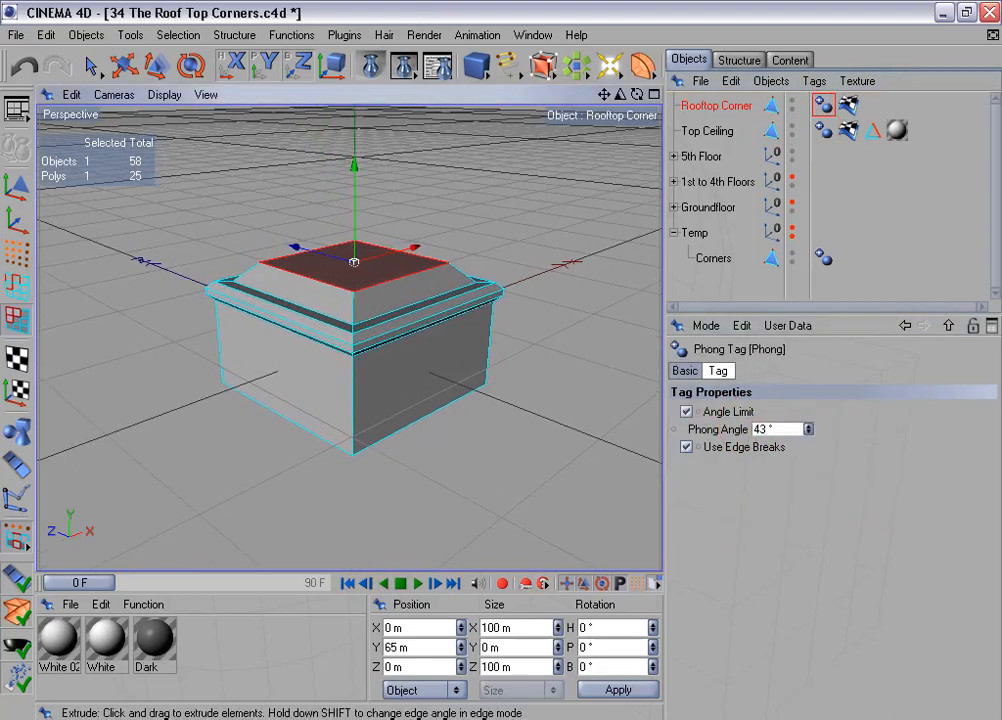
pyautogui.click(90, 66)
pyautogui.moveTo(383, 385); pyautogui.dragTo(335, 385)
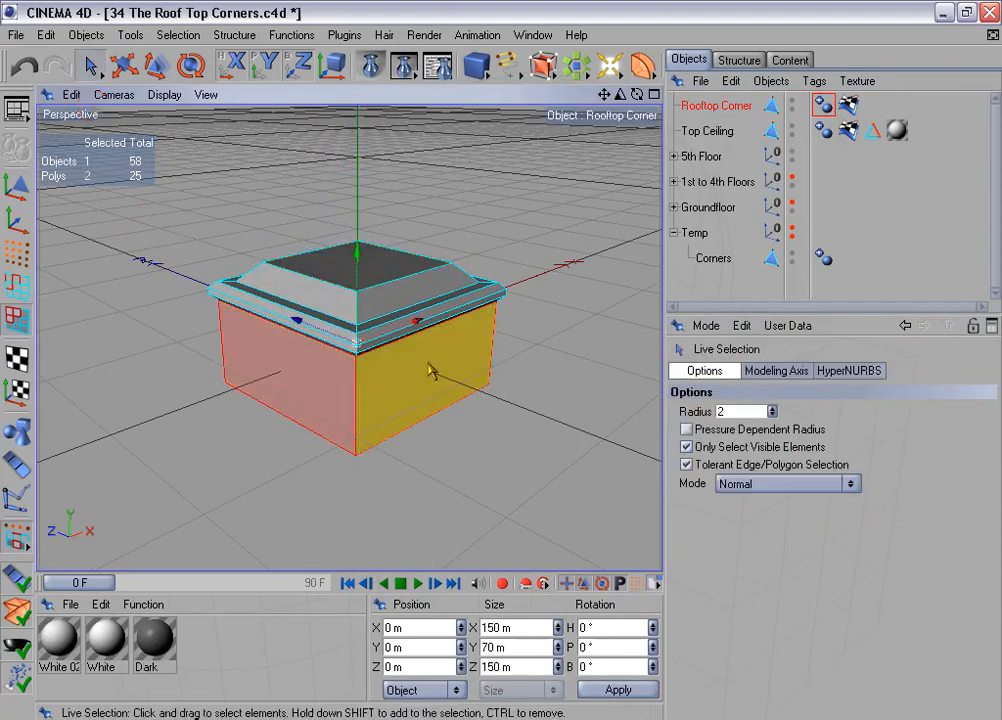
pyautogui.rightClick(537, 273)
pyautogui.click(648, 333)
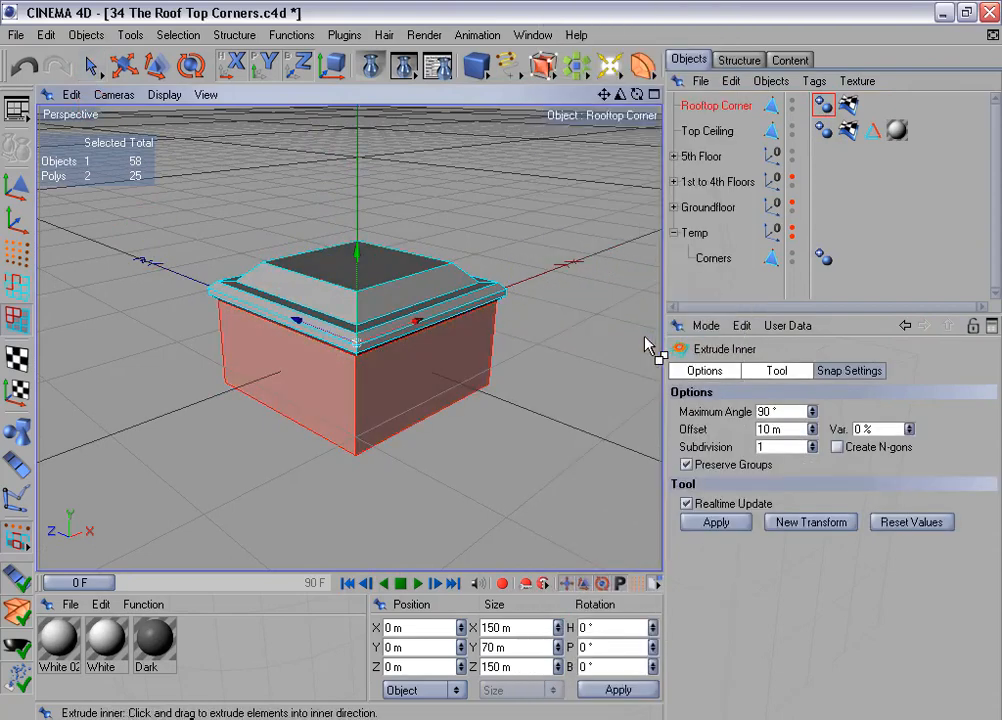
pyautogui.click(741, 443)
pyautogui.moveTo(783, 429); pyautogui.dragTo(751, 428)
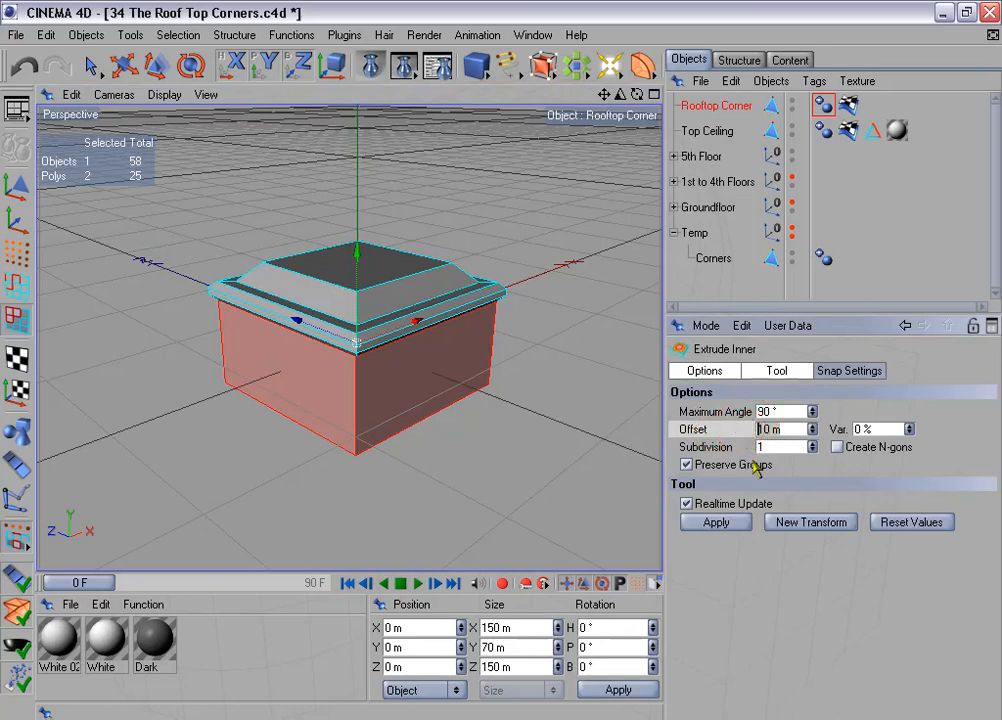
pyautogui.click(739, 523)
pyautogui.click(731, 412)
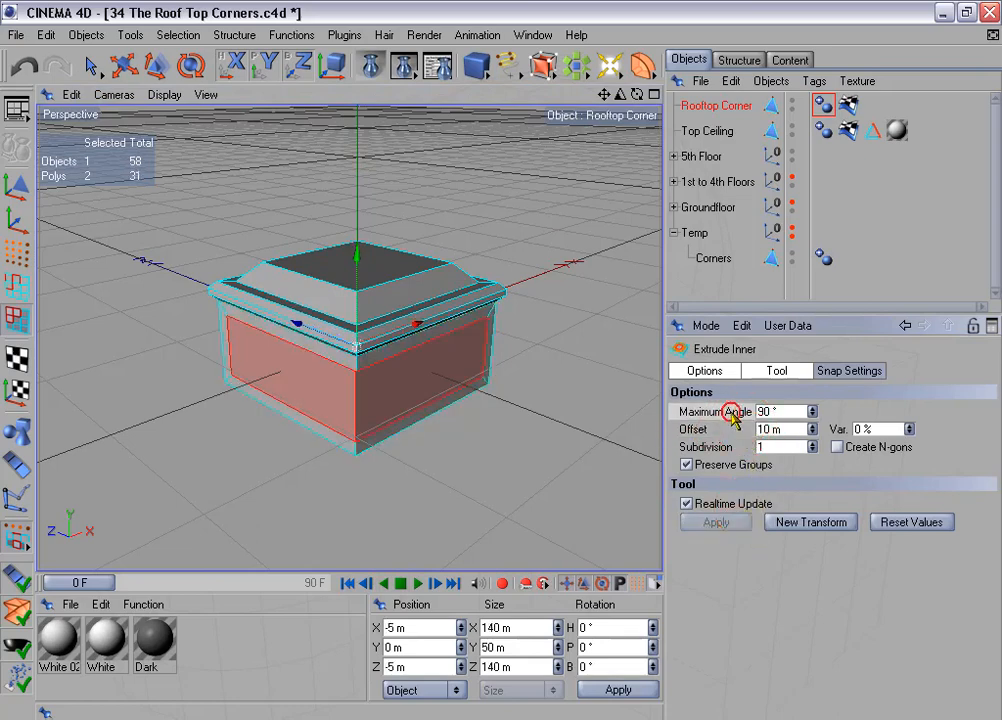
pyautogui.click(813, 415)
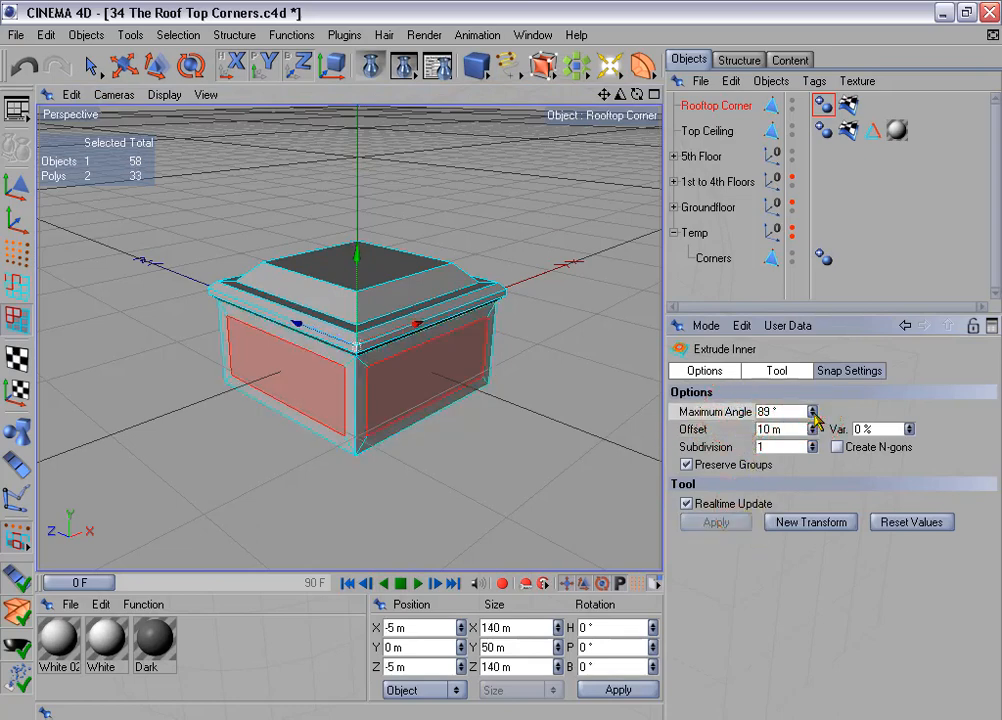
# Recess the two inset side panels with Extrude, using an offset of -5 m.
pyautogui.rightClick(481, 403)
pyautogui.click(579, 318)
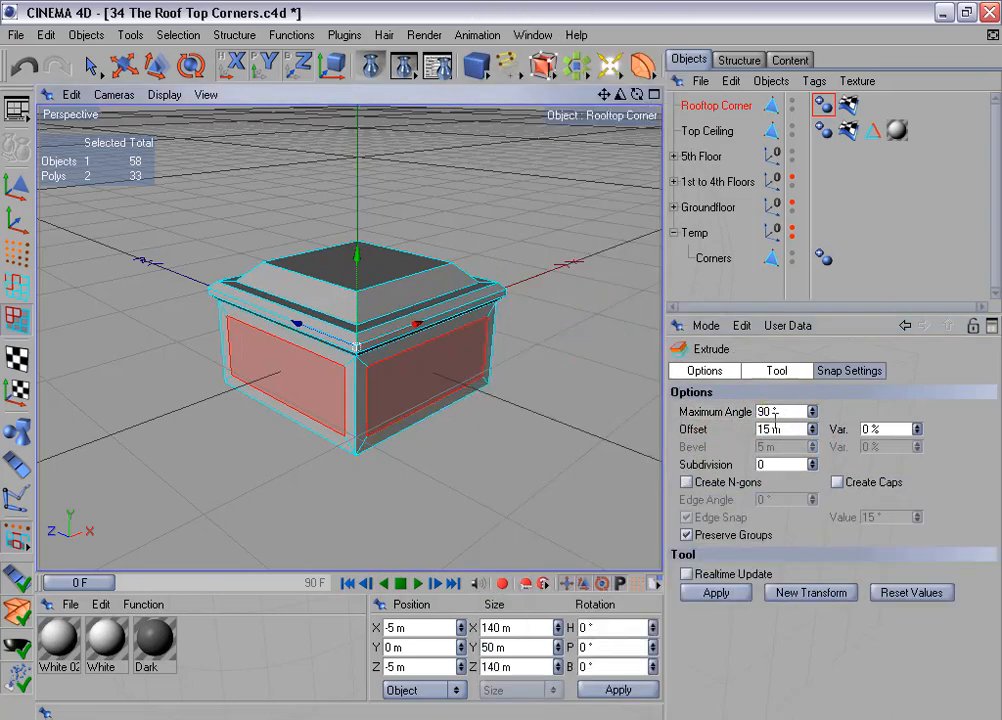
pyautogui.click(752, 430)
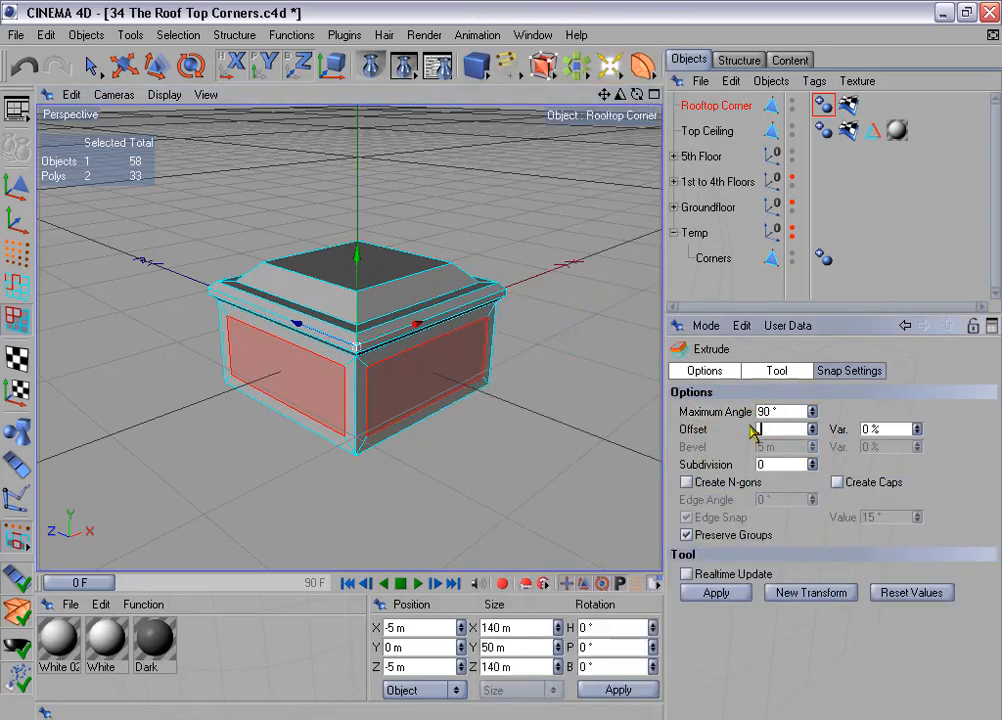
pyautogui.write('-5')
pyautogui.press('Return')
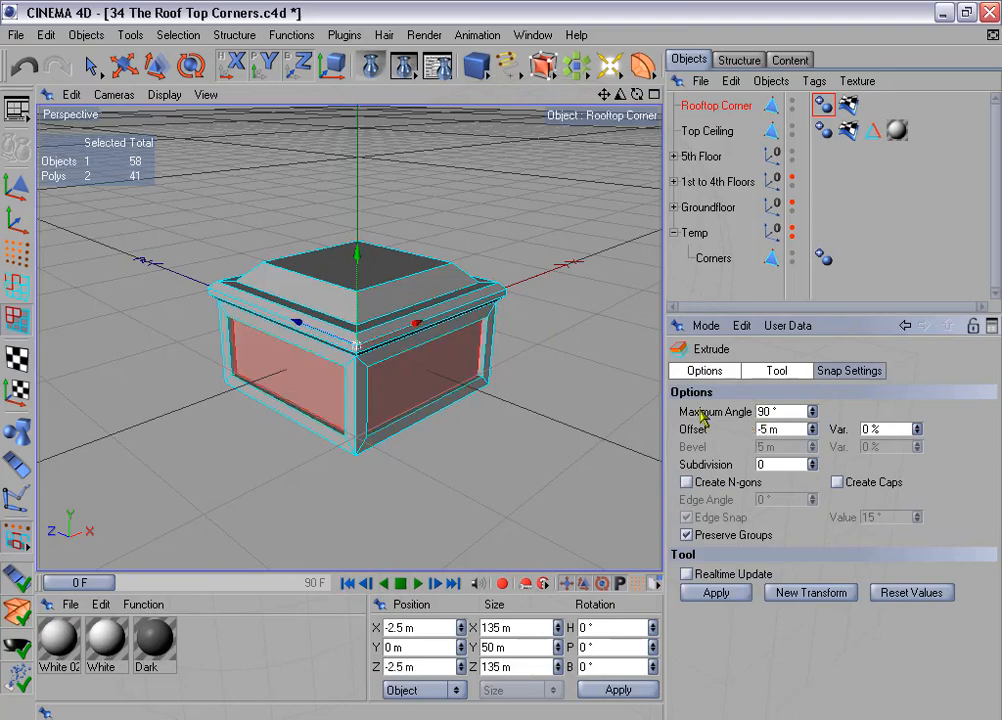
# Inset the two recessed side panels again with Extrude Inner, using an offset of 10 m.
pyautogui.rightClick(620, 352)
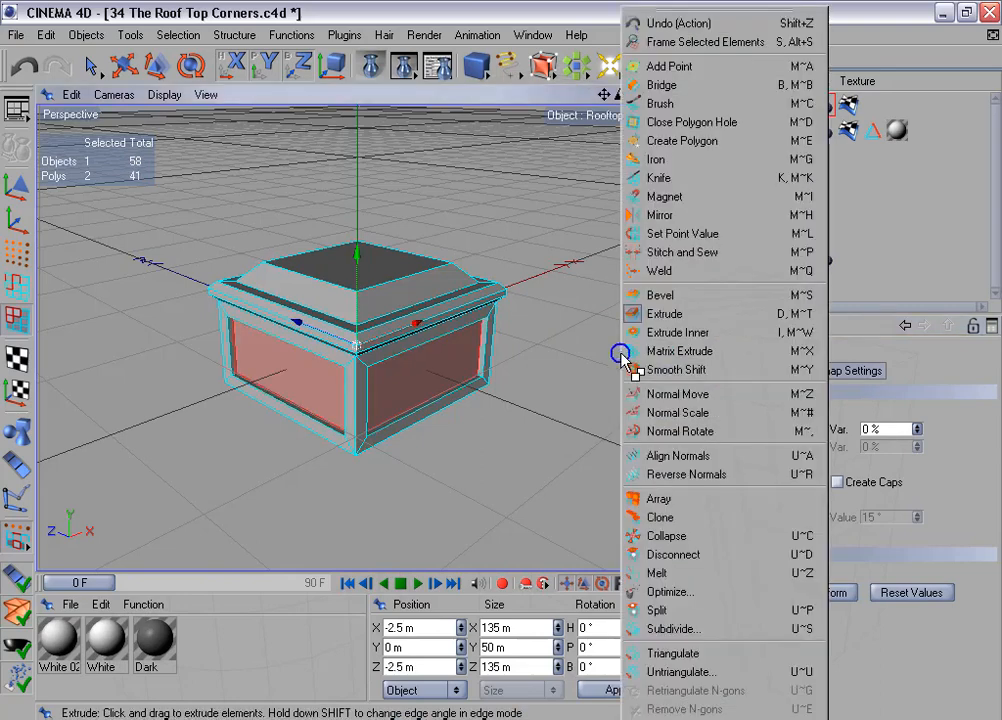
pyautogui.click(720, 332)
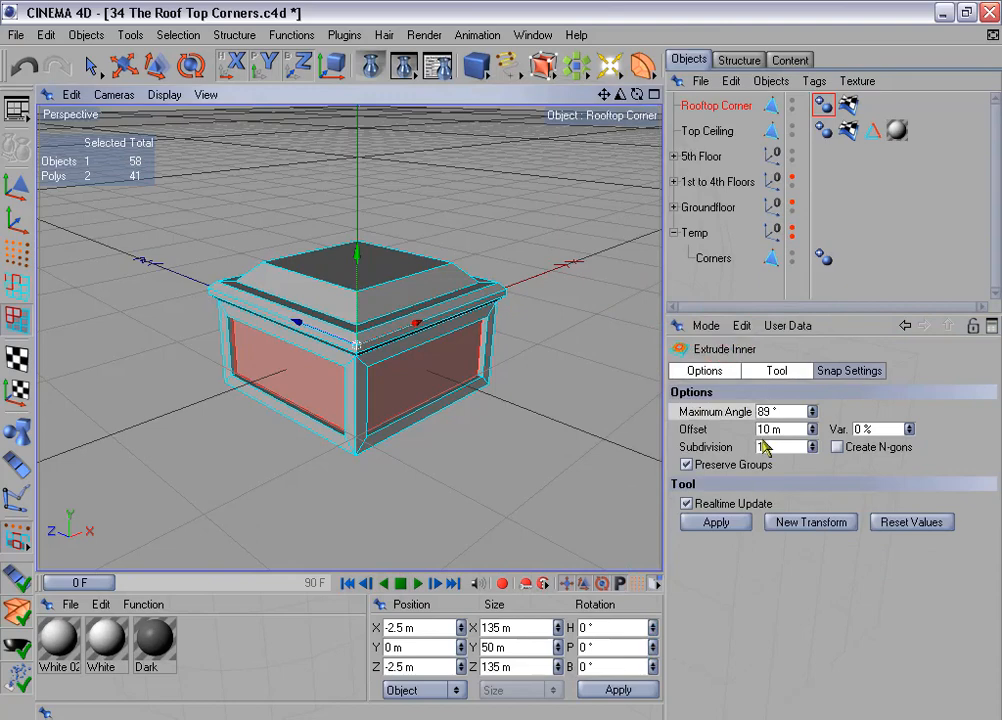
pyautogui.click(716, 522)
# Extrude the inner side panels outward with an offset of 2.5 m.
pyautogui.rightClick(588, 430)
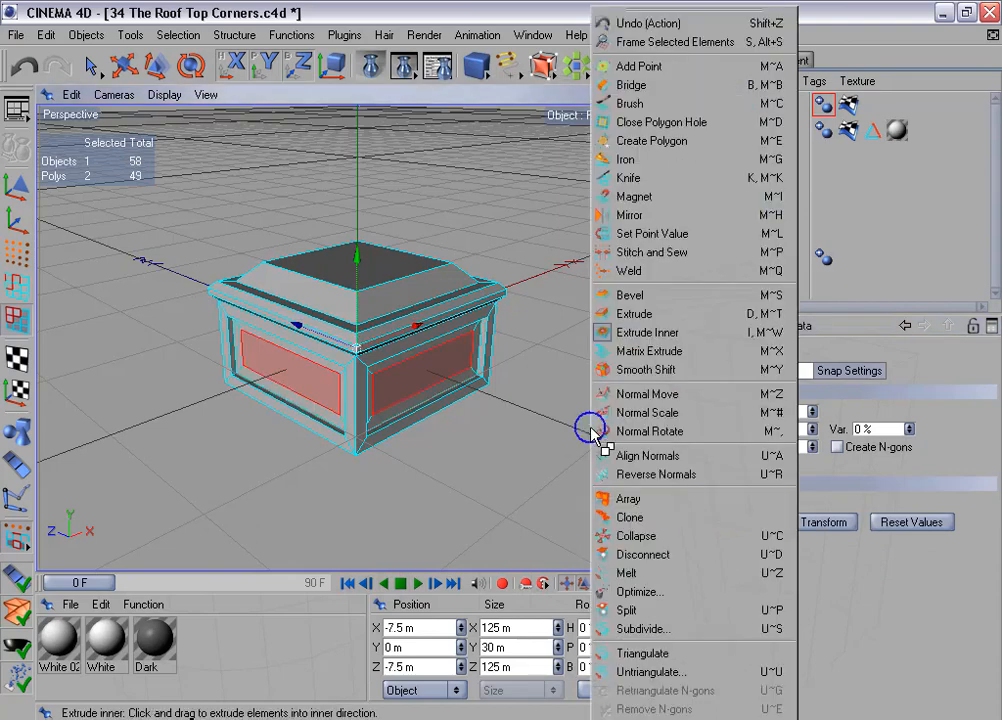
pyautogui.click(672, 315)
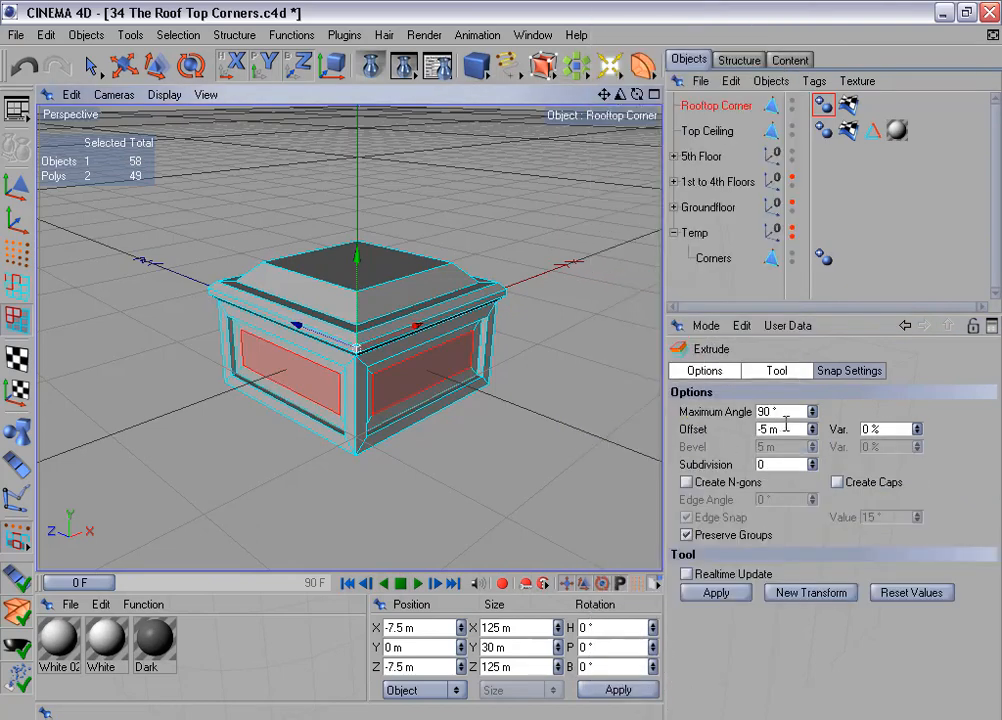
pyautogui.write('2.5')
pyautogui.press('Return')
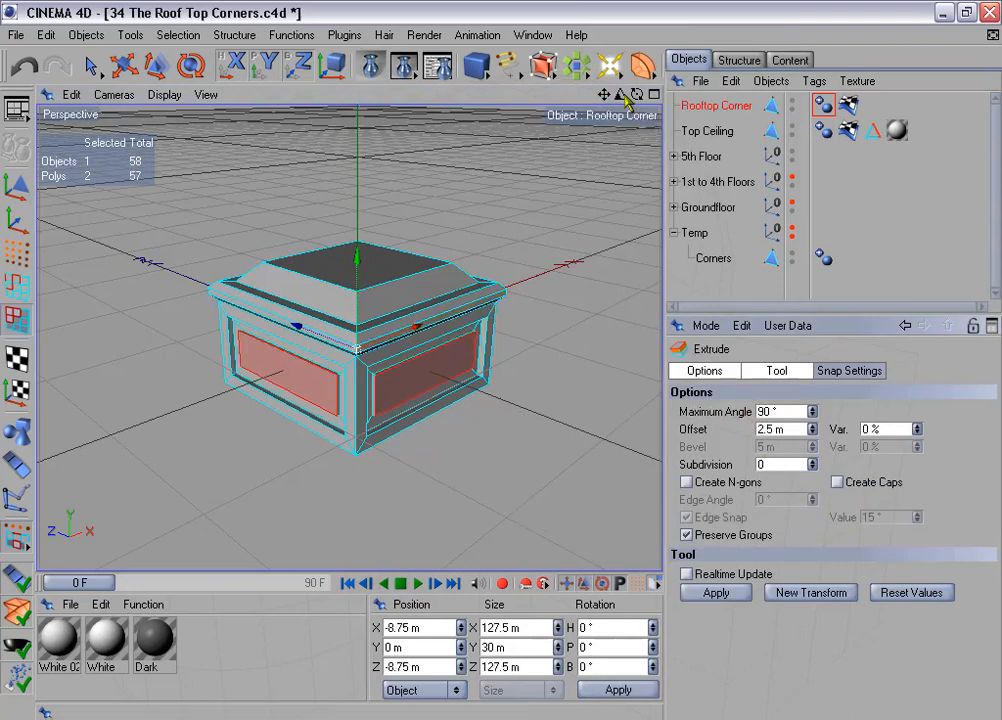
# Switch to edge editing and select all edges of the Rooftop Corner.
pyautogui.moveTo(620, 95); pyautogui.dragTo(705, 95)
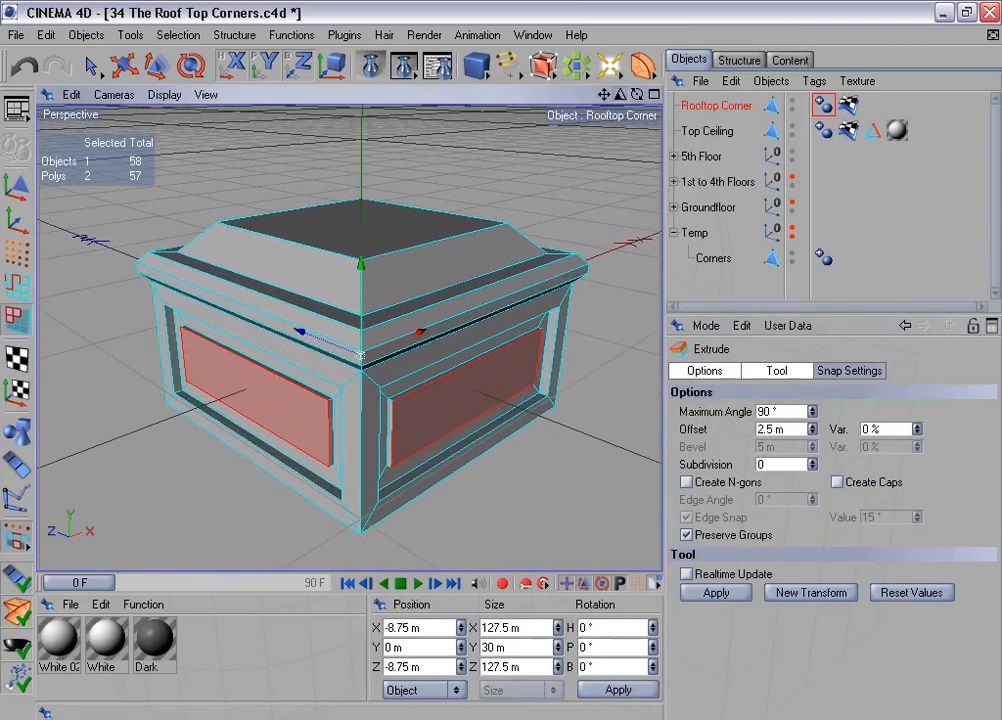
pyautogui.click(16, 286)
pyautogui.hotkey('ctrl', 'a')
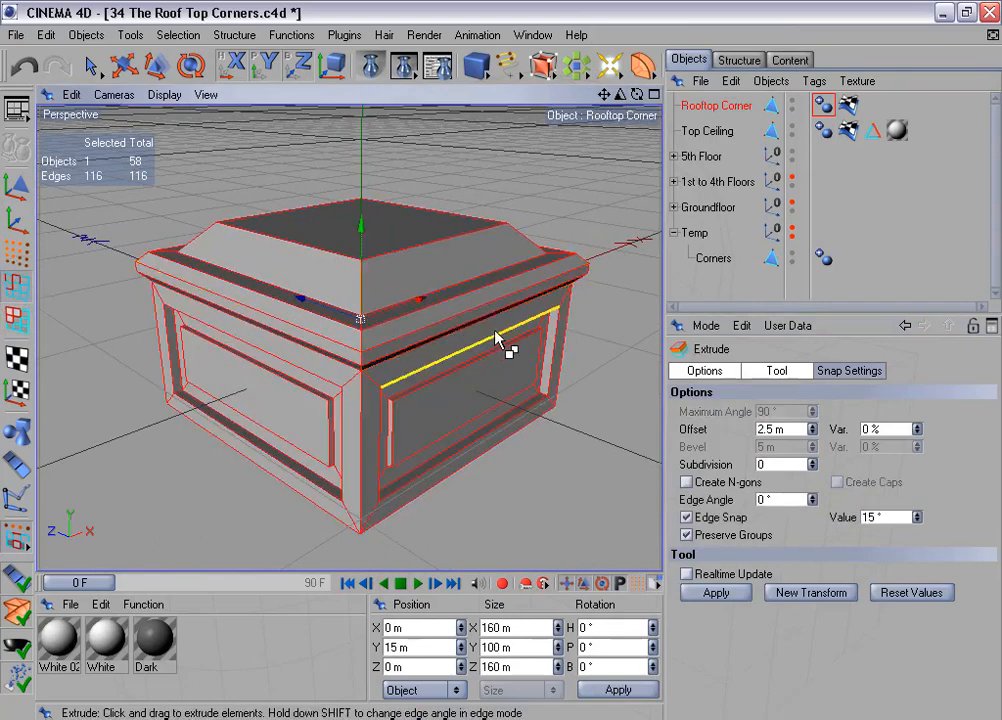
pyautogui.keyDown('alt'); pyautogui.moveTo(510, 349); pyautogui.dragTo(508, 333); pyautogui.keyUp('alt')
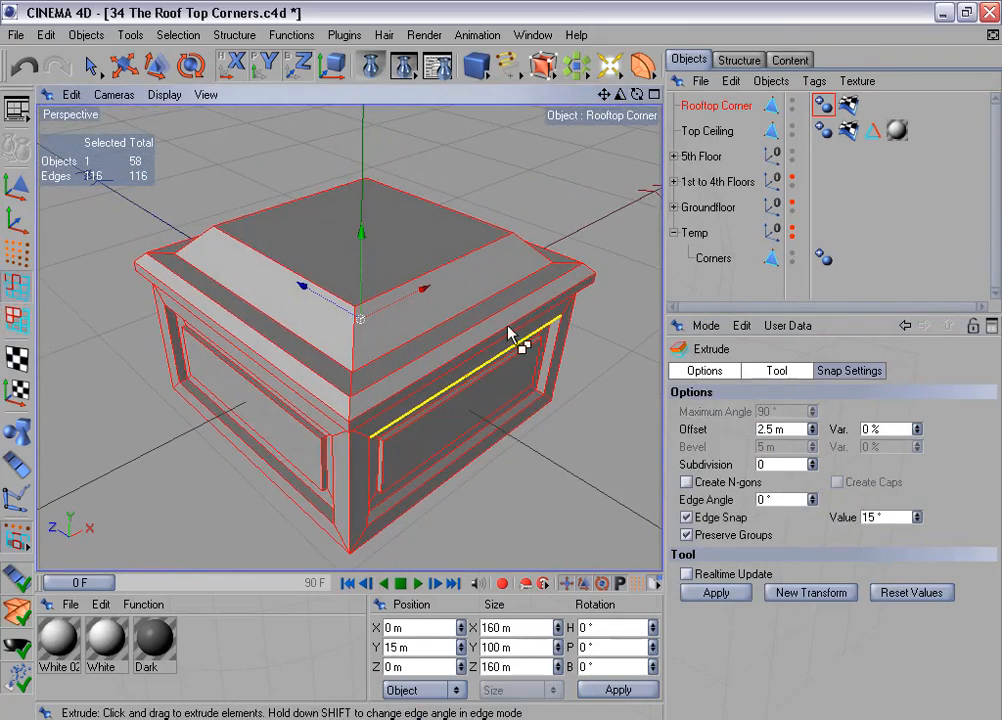
# Use Ring Selection to remove the short diagonal corner edges above the moulding and around both side panels from the edge selection.
pyautogui.click(190, 35)
pyautogui.click(268, 183)
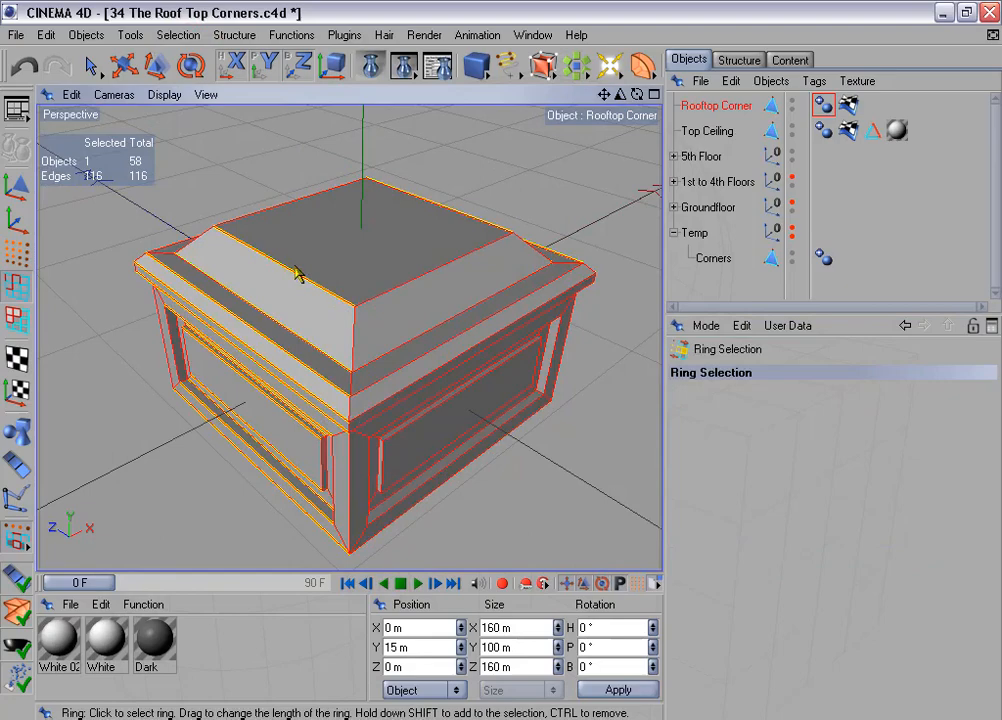
pyautogui.keyDown('ctrl'); pyautogui.click(353, 384); pyautogui.keyUp('ctrl')
pyautogui.keyDown('alt'); pyautogui.moveTo(500, 269); pyautogui.dragTo(491, 238); pyautogui.keyUp('alt')
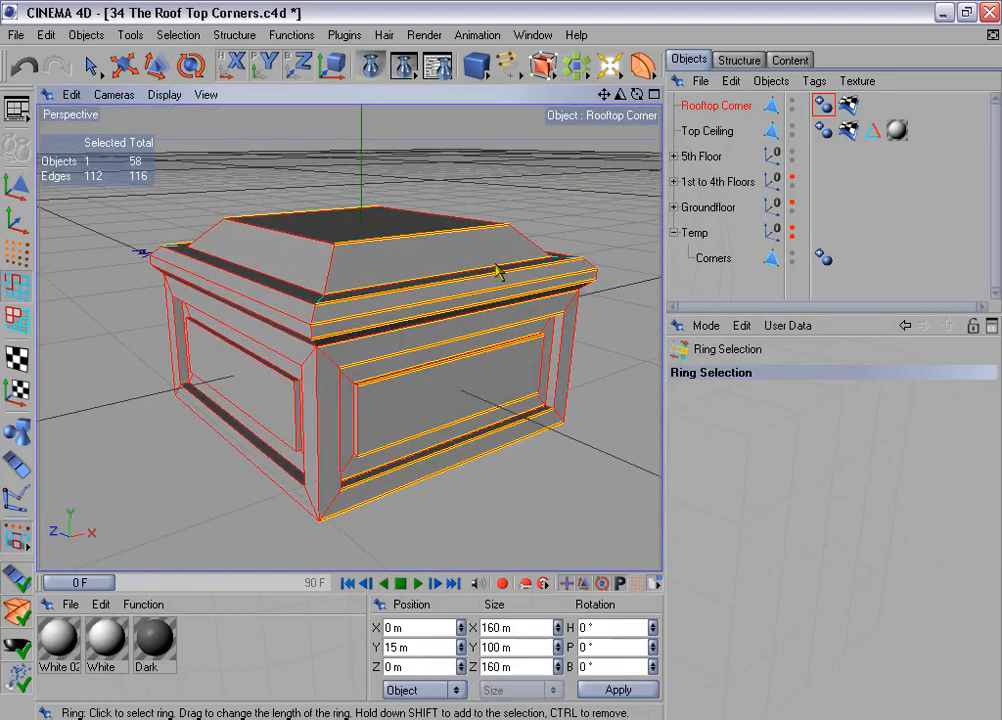
pyautogui.keyDown('ctrl'); pyautogui.click(326, 360); pyautogui.keyUp('ctrl')
pyautogui.keyDown('ctrl'); pyautogui.click(347, 380); pyautogui.keyUp('ctrl')
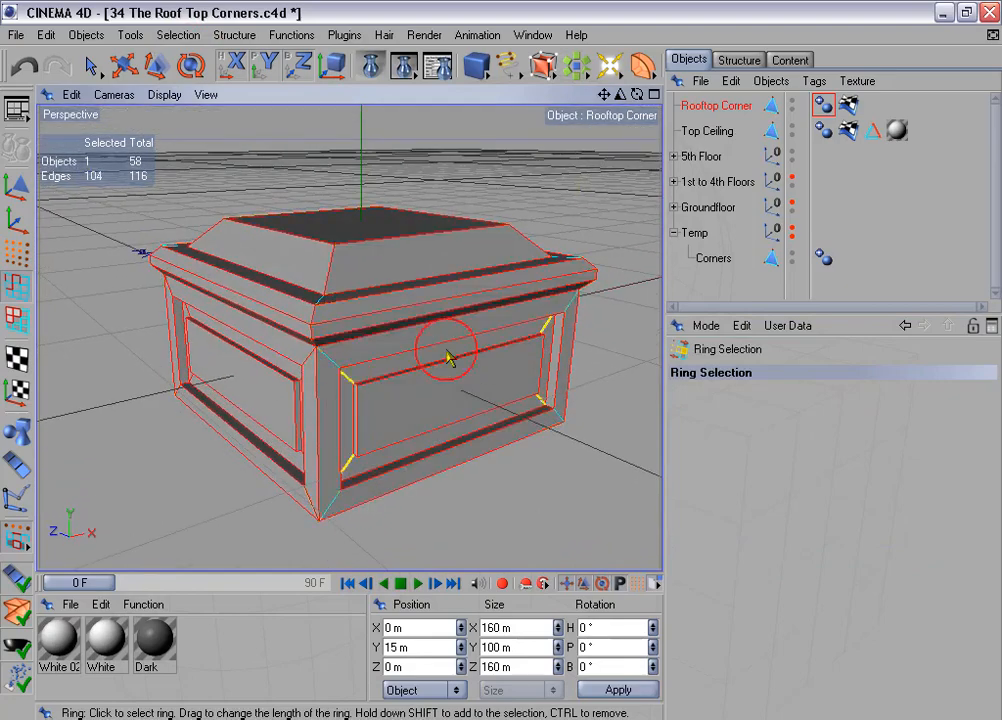
pyautogui.keyDown('alt'); pyautogui.moveTo(447, 351); pyautogui.dragTo(566, 342); pyautogui.keyUp('alt')
pyautogui.keyDown('ctrl'); pyautogui.click(427, 345); pyautogui.keyUp('ctrl')
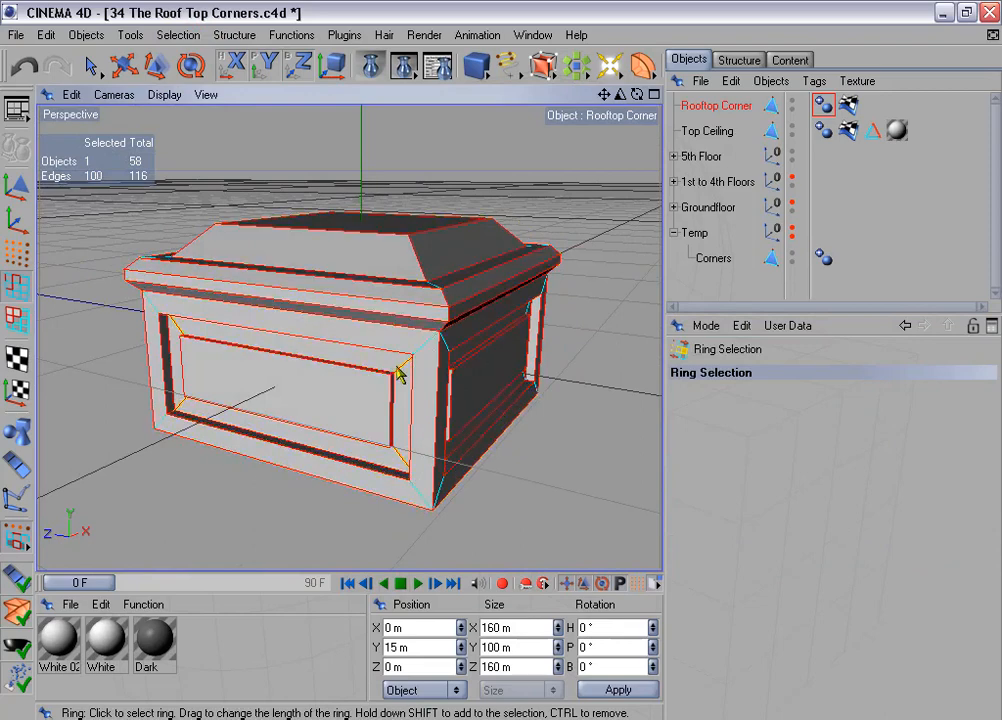
pyautogui.keyDown('ctrl'); pyautogui.click(400, 368); pyautogui.keyUp('ctrl')
# In the Front view, remove the block's bottom edges from the selection with Rectangle Selection.
pyautogui.middleClick(405, 365)
pyautogui.middleClick(441, 470)
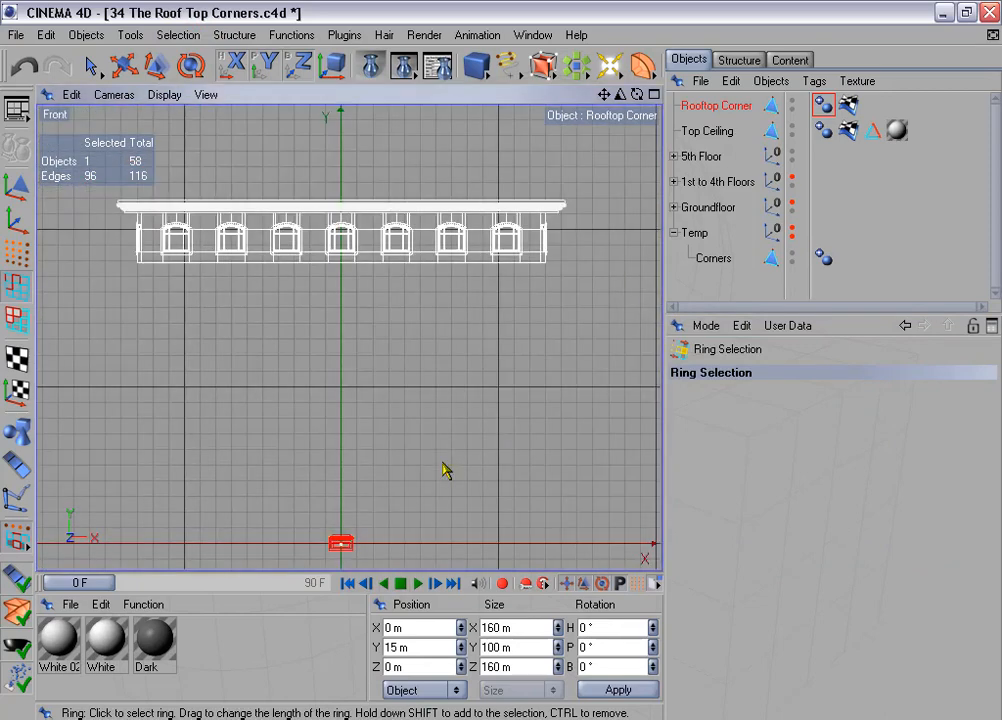
pyautogui.press('o')
pyautogui.scroll(-1, 425, 430)
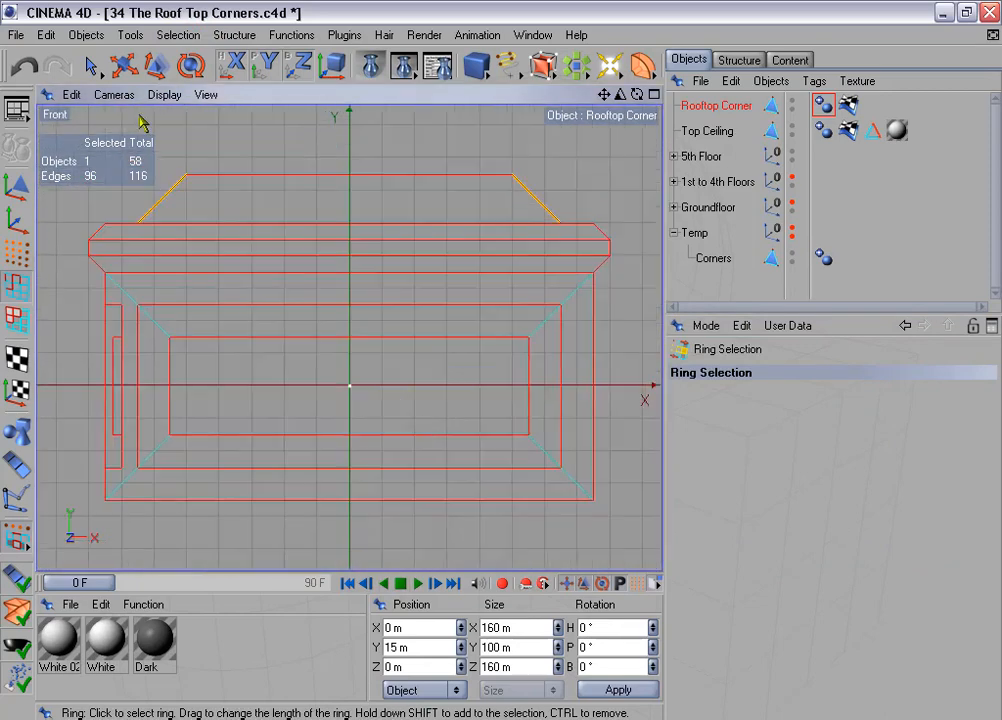
pyautogui.moveTo(95, 72); pyautogui.dragTo(118, 55)
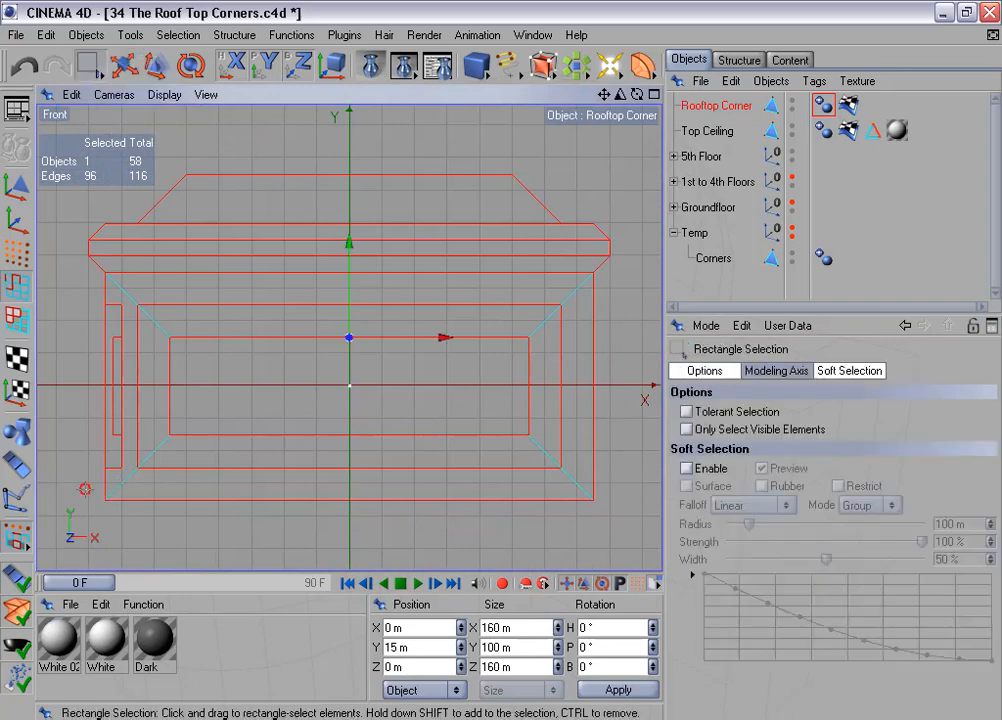
pyautogui.keyDown('ctrl'); pyautogui.moveTo(85, 489); pyautogui.dragTo(619, 523); pyautogui.keyUp('ctrl')
# Store the current edge selection of the Rooftop Corner as a selection tag named "Edges for beveling".
pyautogui.middleClick(542, 464)
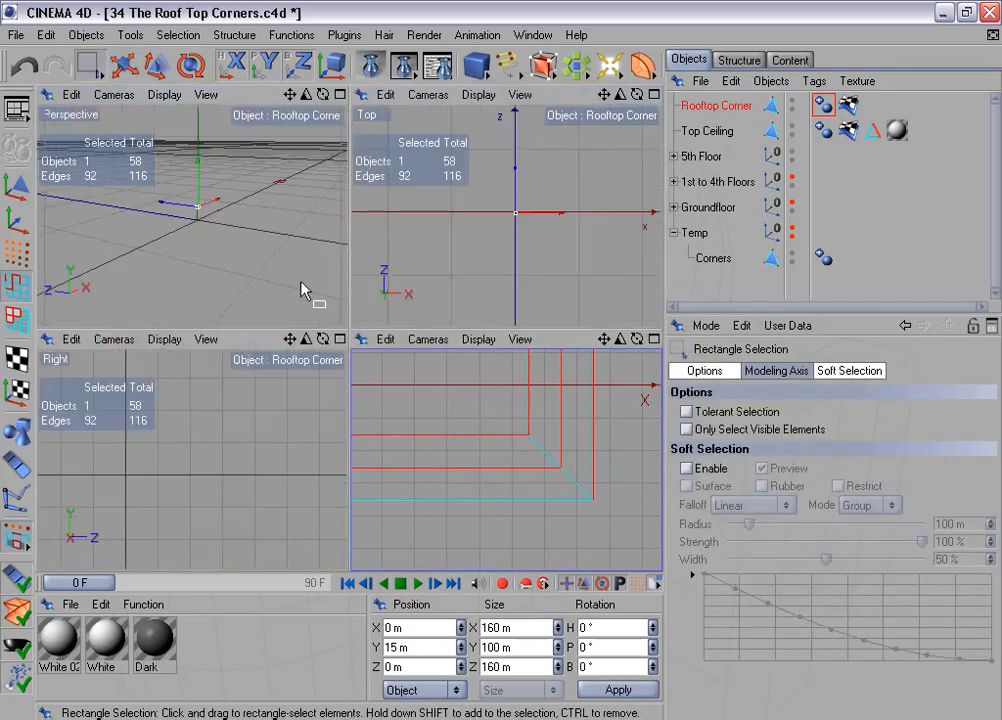
pyautogui.hotkey('alt', 'o')
pyautogui.middleClick(285, 255)
pyautogui.keyDown('alt'); pyautogui.moveTo(501, 360); pyautogui.dragTo(445, 350); pyautogui.keyUp('alt')
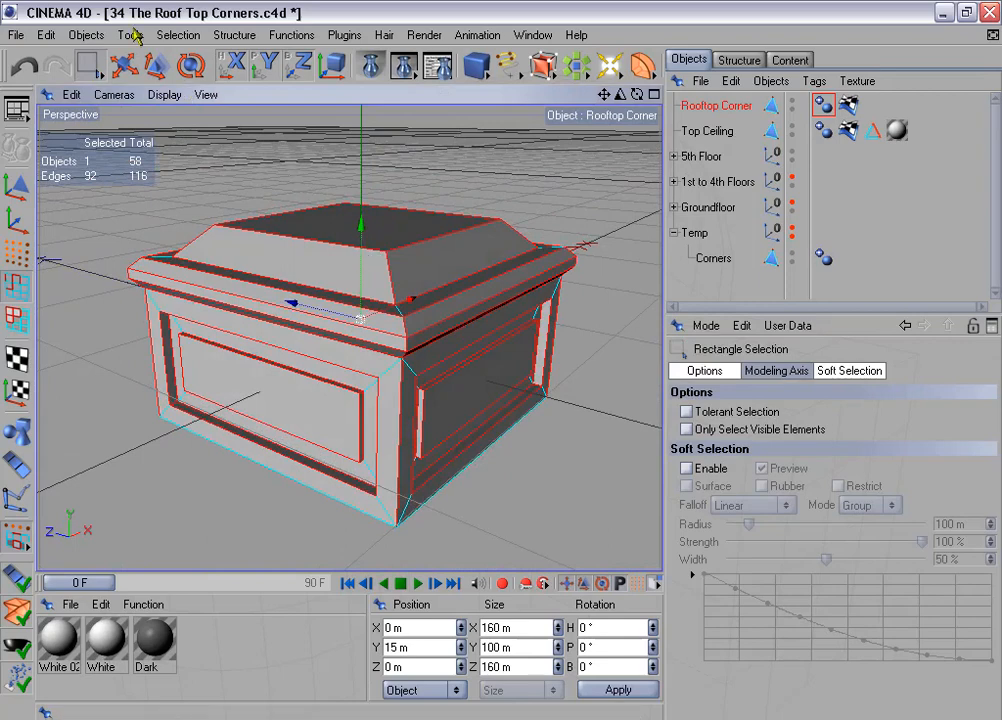
pyautogui.click(180, 35)
pyautogui.click(253, 458)
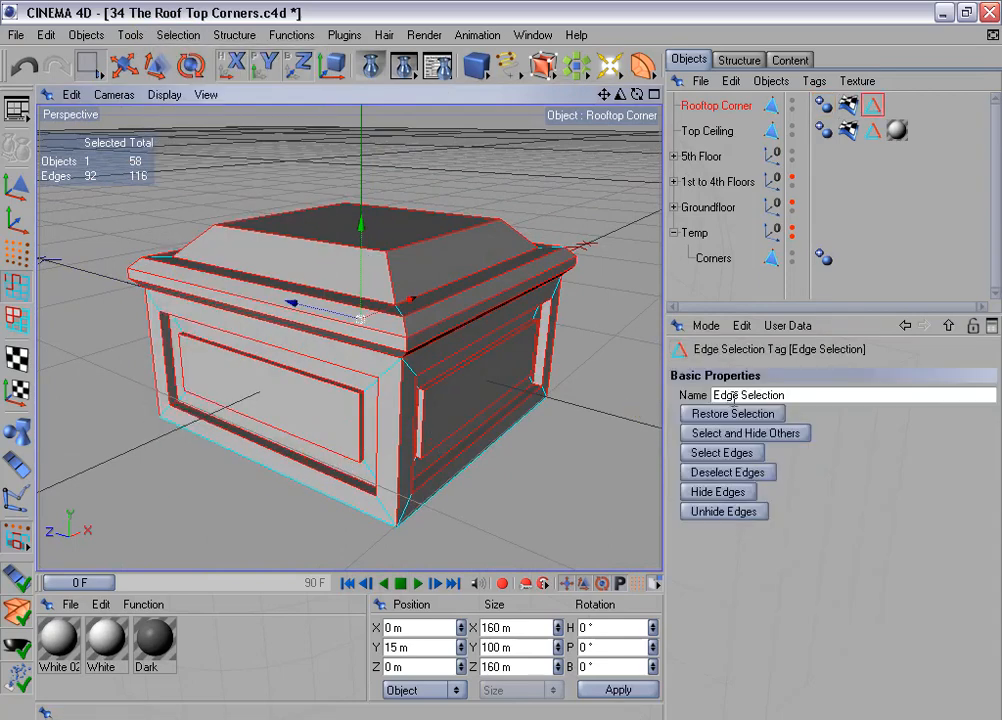
pyautogui.doubleClick(805, 396)
pyautogui.write('Edges')
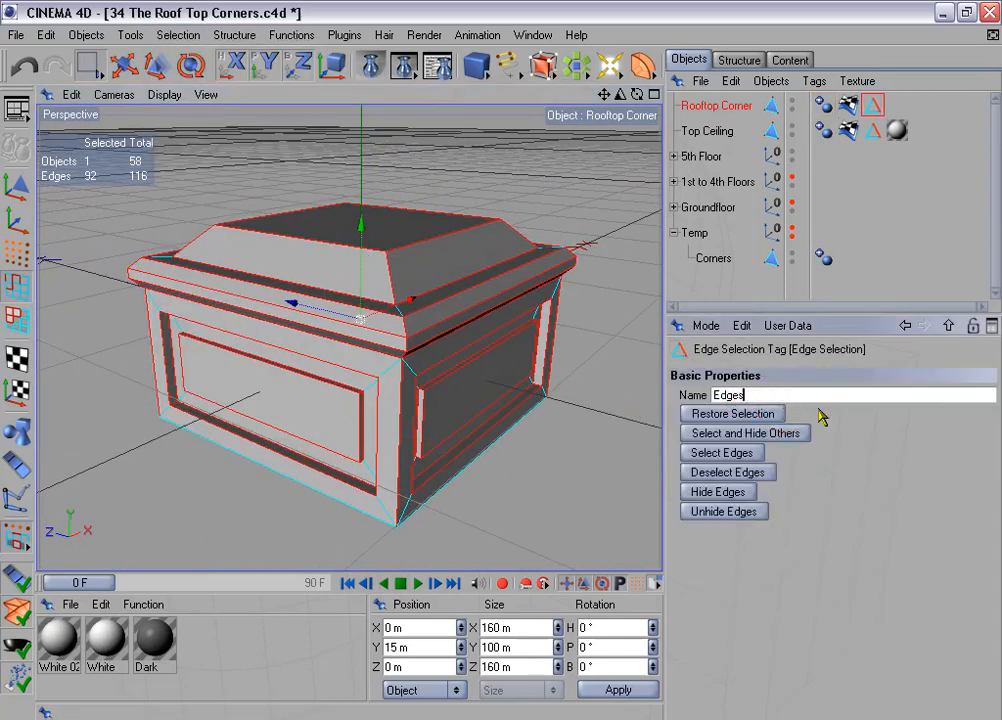
pyautogui.press('Return')
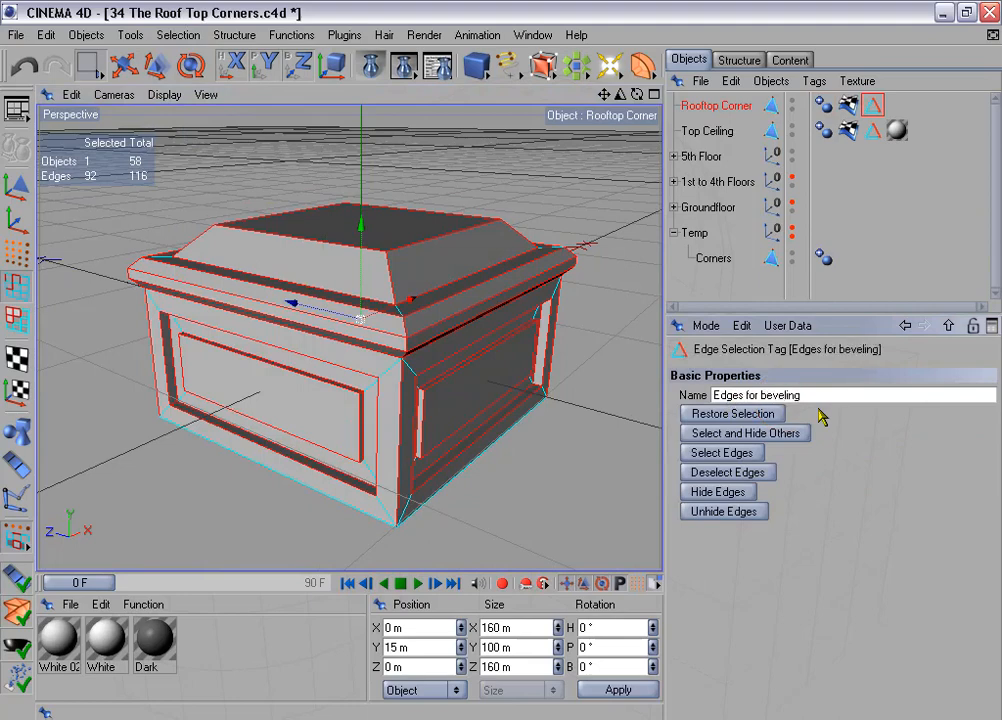
# Duplicate the Rooftop Corner as a backup and hide the duplicate in both the editor and the renderer.
pyautogui.keyDown('ctrl'); pyautogui.moveTo(700, 105); pyautogui.dragTo(711, 117); pyautogui.keyUp('ctrl')
pyautogui.click(792, 128)
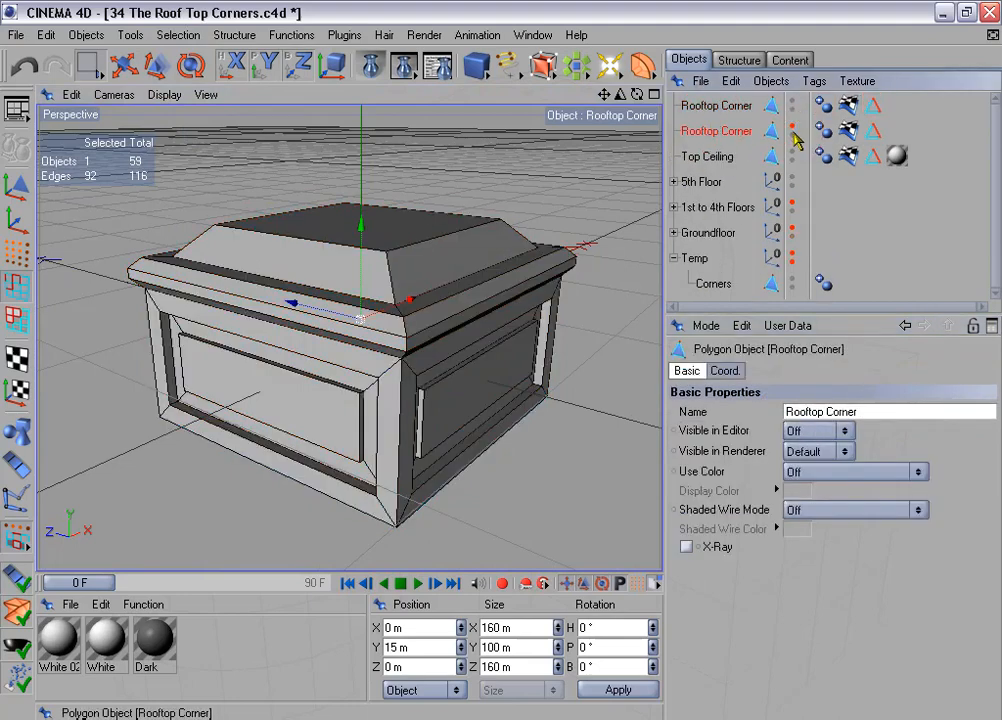
pyautogui.click(735, 105)
# Bevel the selected edges of the visible Rooftop Corner with an inner offset of 0.2 m and linear type.
pyautogui.keyDown('alt'); pyautogui.moveTo(503, 264); pyautogui.dragTo(369, 280); pyautogui.keyUp('alt')
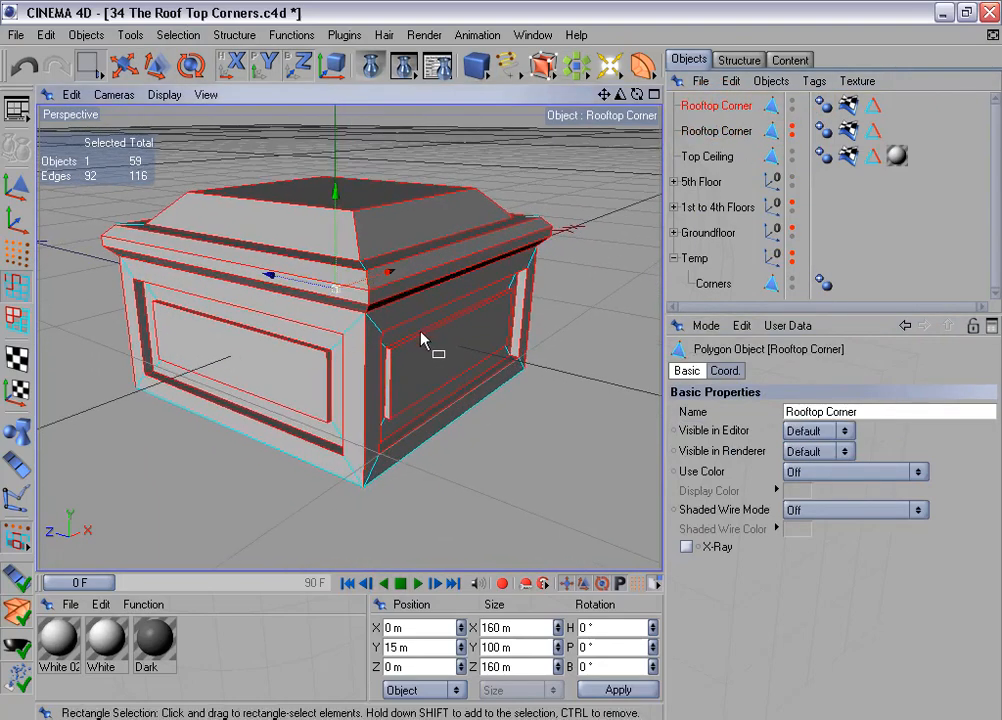
pyautogui.keyDown('alt'); pyautogui.moveTo(447, 291); pyautogui.dragTo(540, 425); pyautogui.keyUp('alt')
pyautogui.rightClick(457, 303)
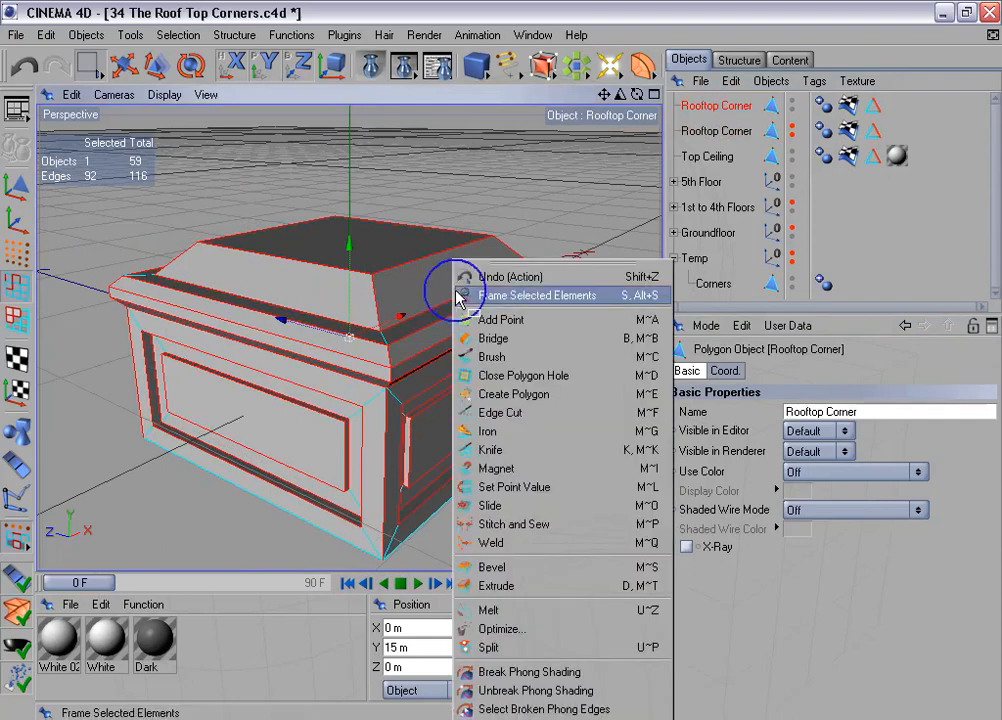
pyautogui.click(531, 568)
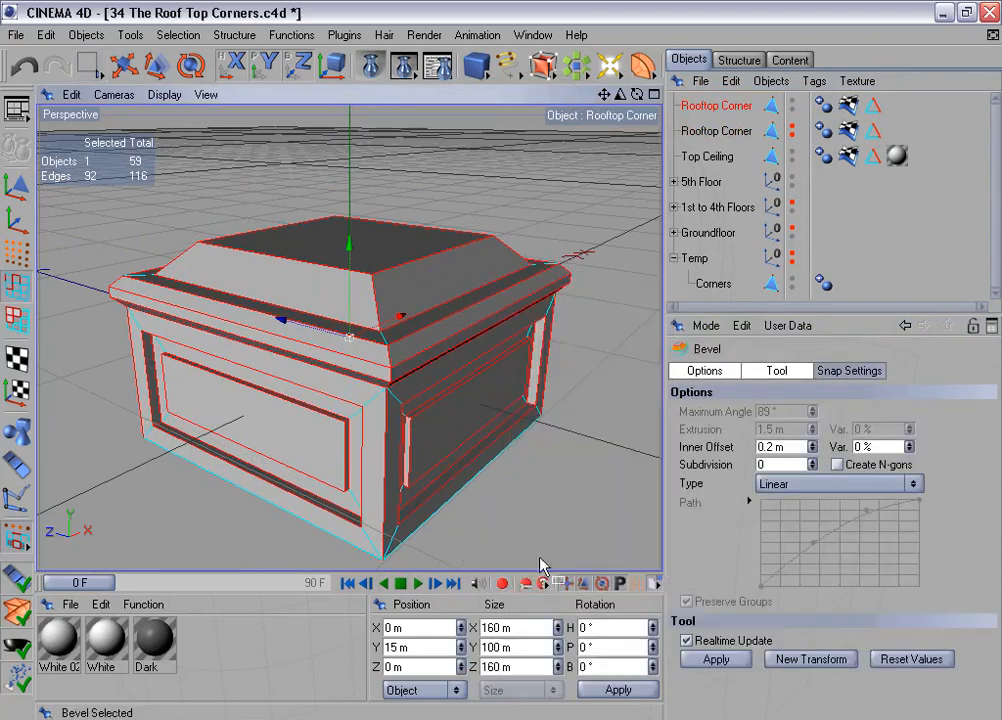
pyautogui.click(787, 449)
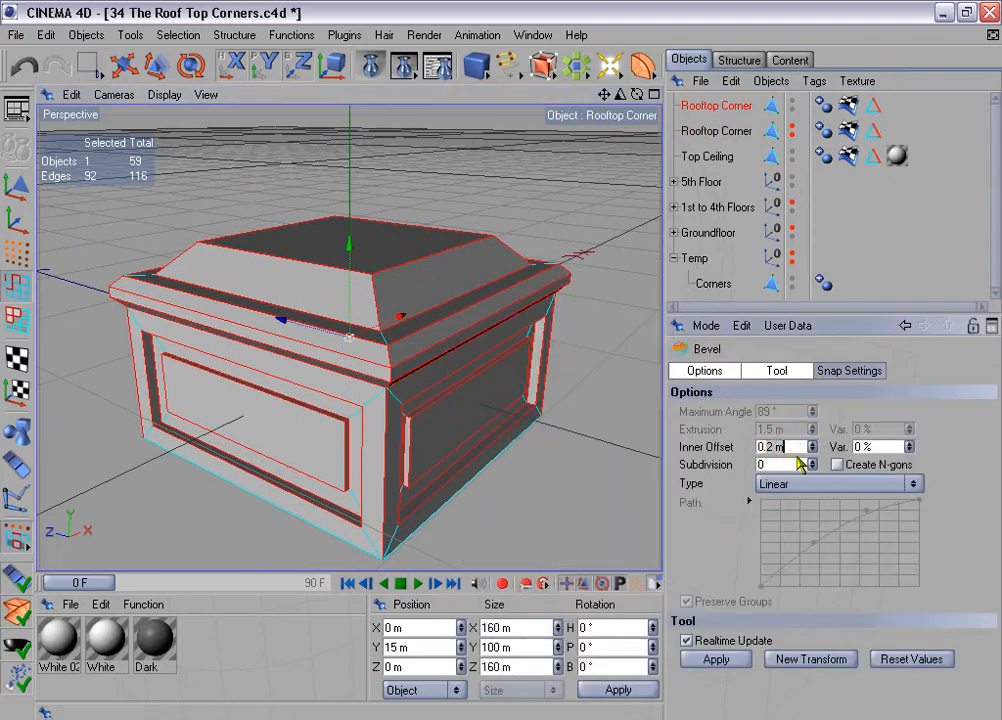
pyautogui.click(714, 659)
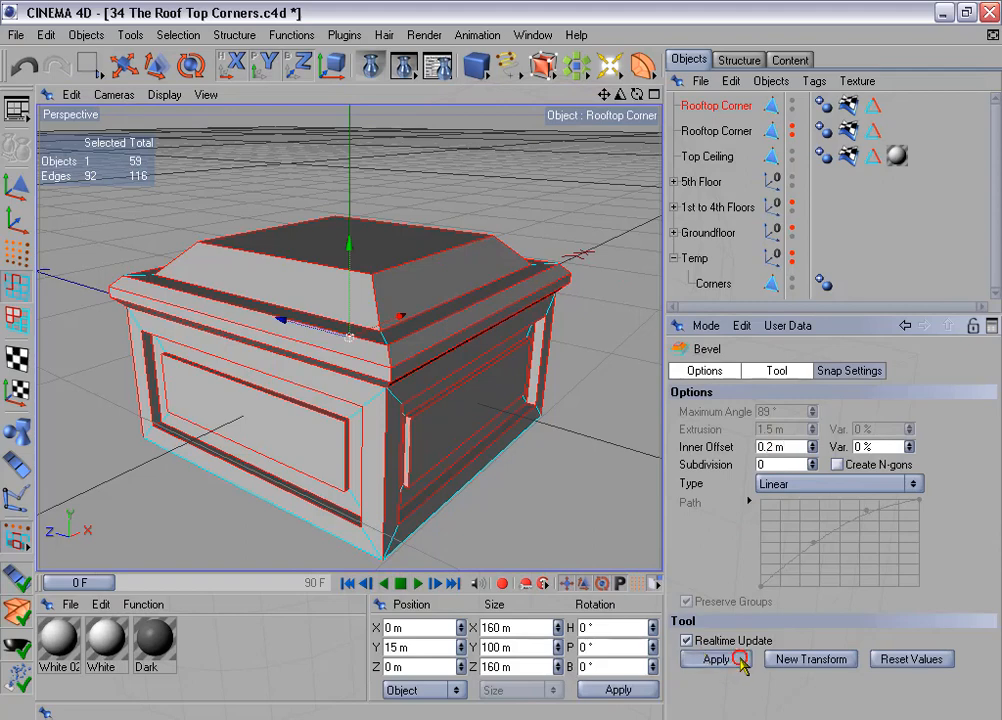
# Set the Phong angle of the beveled Rooftop Corner to 21°.
pyautogui.click(823, 105)
pyautogui.moveTo(785, 468); pyautogui.dragTo(727, 467)
pyautogui.write('21')
pyautogui.click(640, 531)
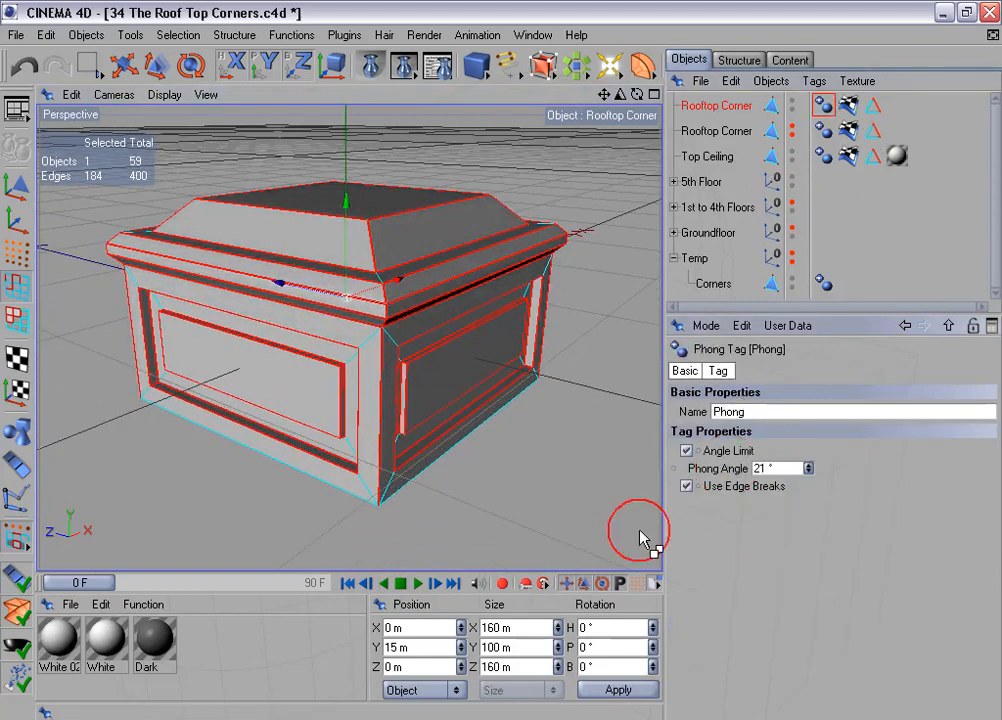
# In point editing, weld the two bevel points on the light side of the near bottom corner onto the lower point.
pyautogui.keyDown('alt'); pyautogui.moveTo(450, 440); pyautogui.dragTo(366, 391); pyautogui.keyUp('alt')
pyautogui.click(16, 252)
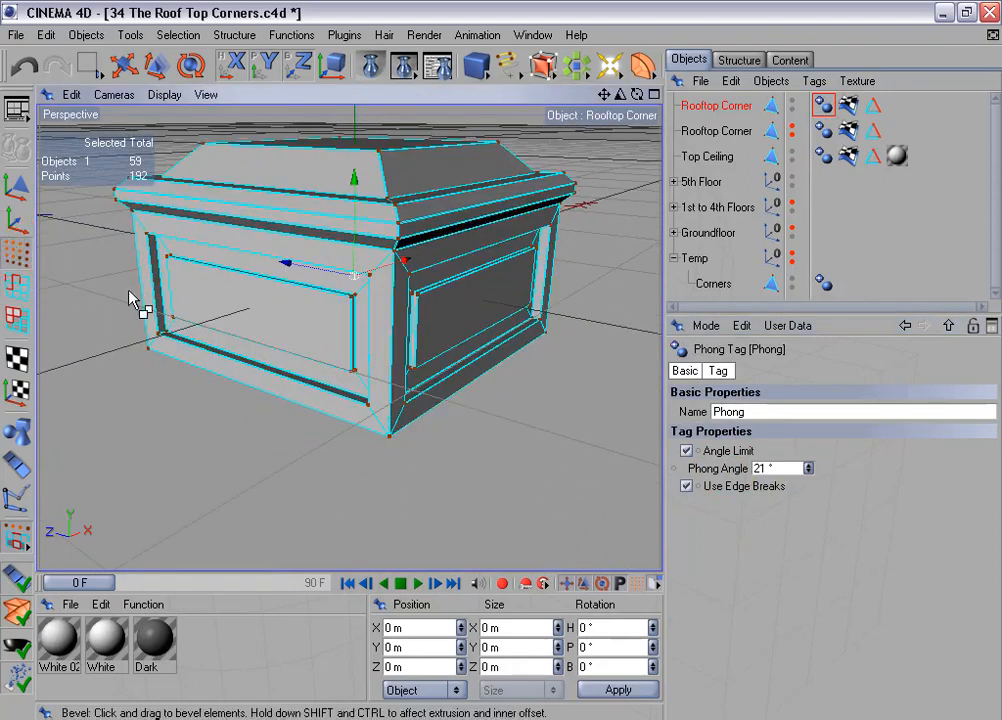
pyautogui.keyDown('alt'); pyautogui.moveTo(481, 263); pyautogui.dragTo(392, 175); pyautogui.keyUp('alt')
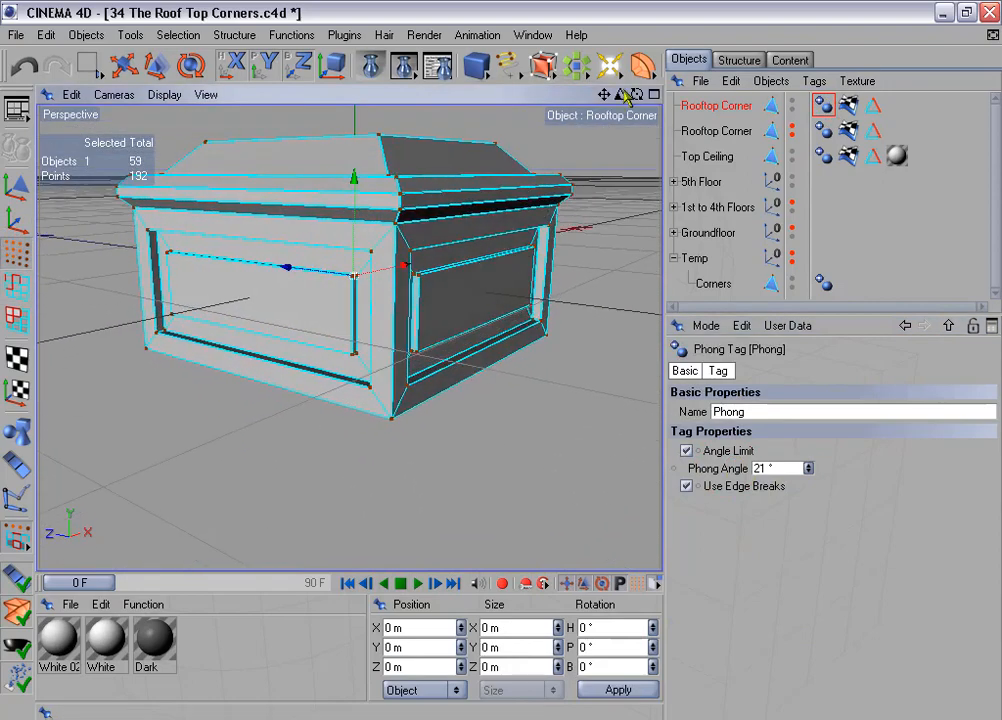
pyautogui.moveTo(633, 94); pyautogui.dragTo(502, 362)
pyautogui.keyDown('alt'); pyautogui.moveTo(502, 362); pyautogui.dragTo(586, 201, button='right'); pyautogui.keyUp('alt')
pyautogui.keyDown('alt'); pyautogui.moveTo(518, 278); pyautogui.dragTo(466, 170, button='middle'); pyautogui.keyUp('alt')
pyautogui.moveTo(620, 95); pyautogui.dragTo(562, 168)
pyautogui.keyDown('alt'); pyautogui.moveTo(535, 230); pyautogui.dragTo(379, 201, button='middle'); pyautogui.keyUp('alt')
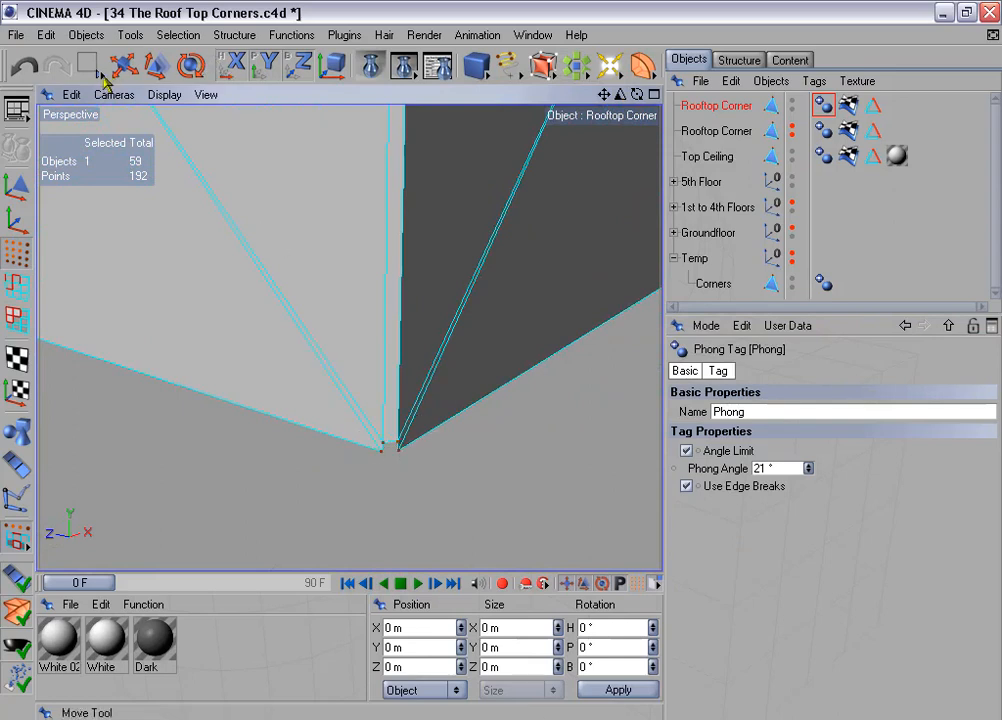
pyautogui.moveTo(88, 65); pyautogui.dragTo(105, 85)
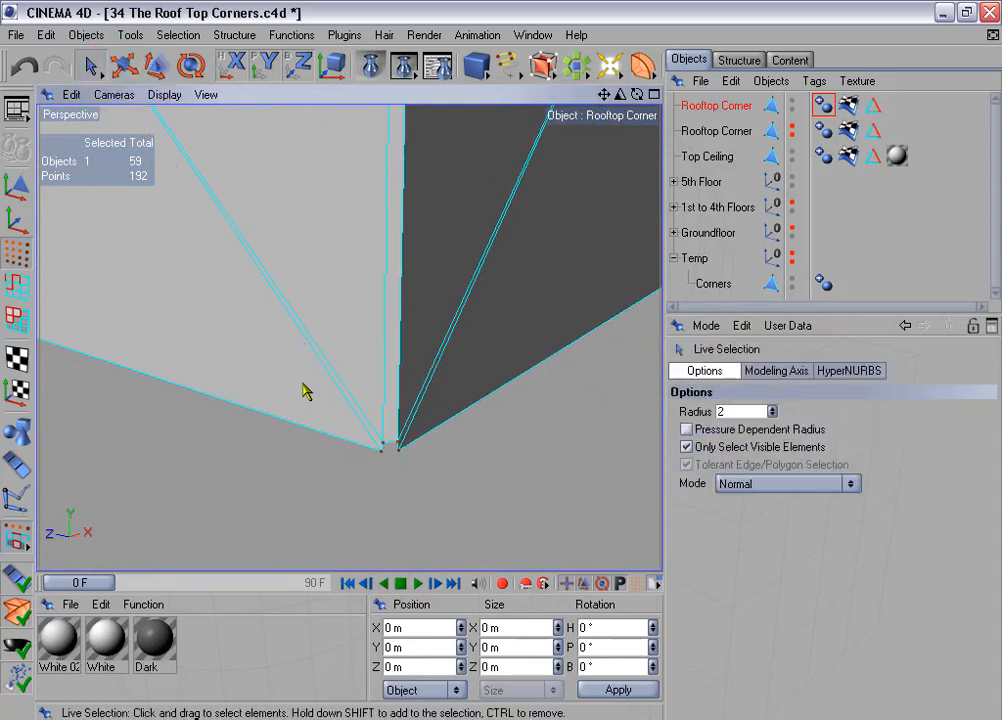
pyautogui.click(382, 452)
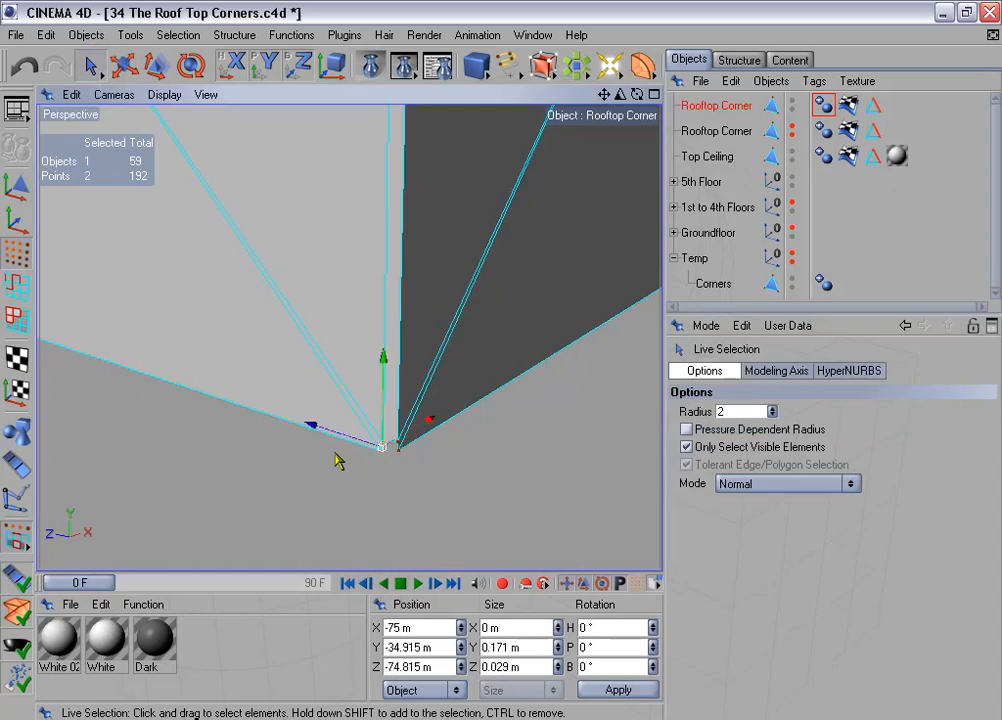
pyautogui.click(234, 35)
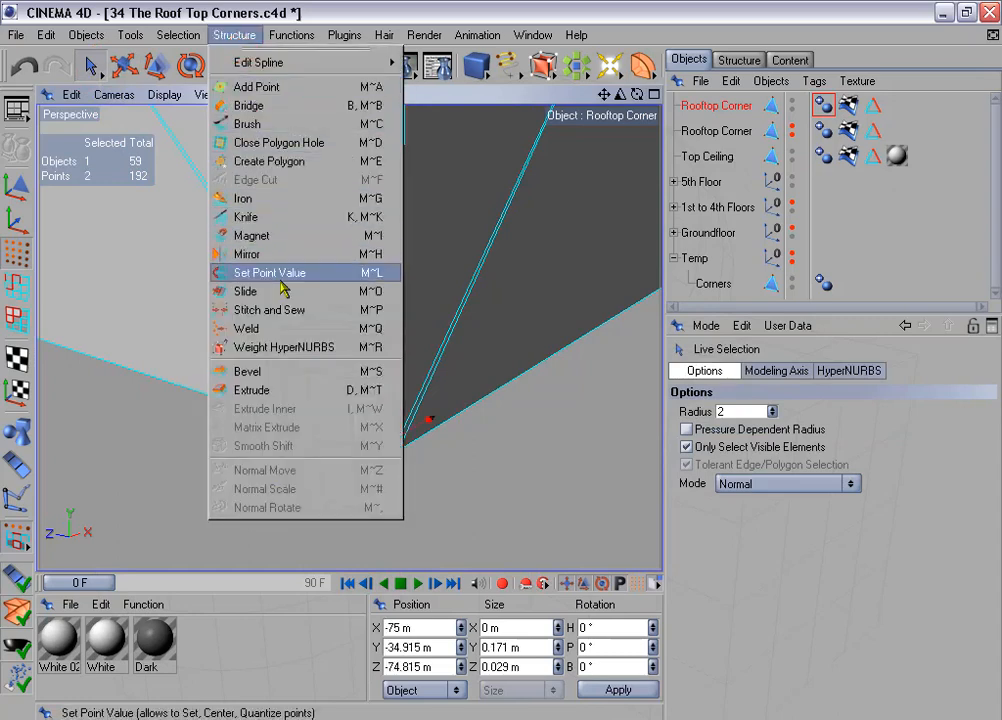
pyautogui.click(290, 328)
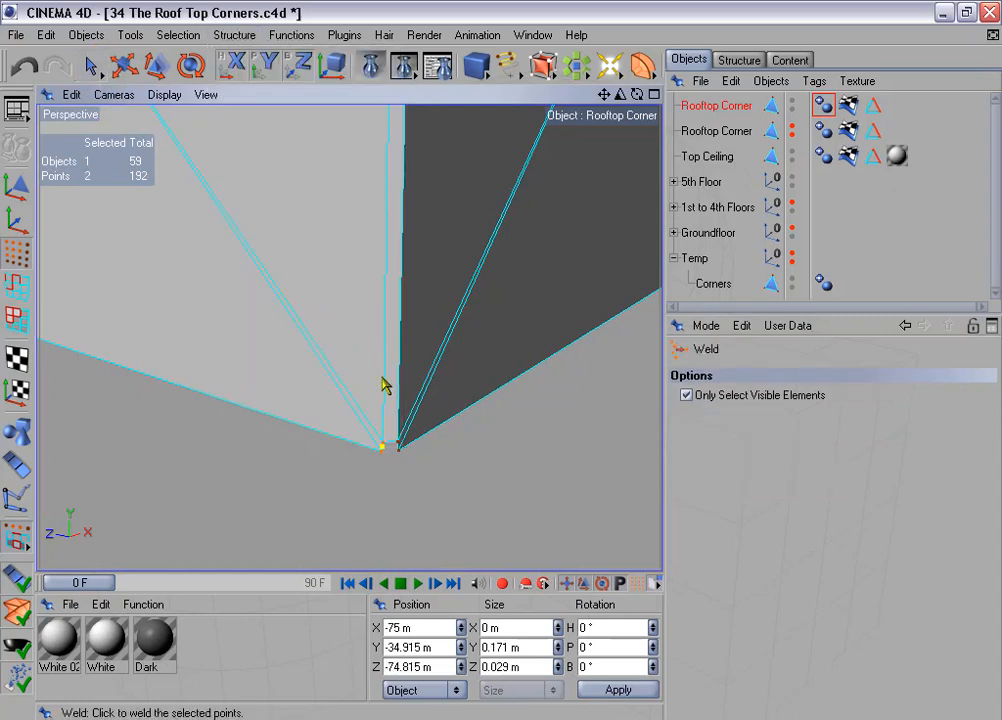
pyautogui.click(384, 459)
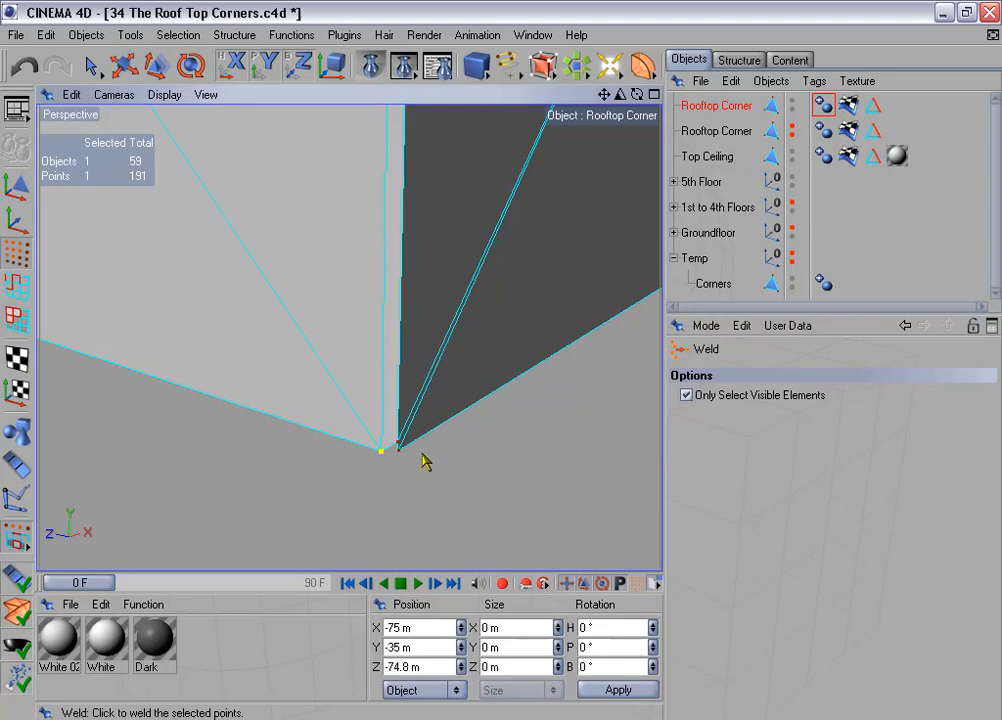
# Weld the two bevel points on the dark side of the same bottom corner onto the lower point.
pyautogui.press('space')
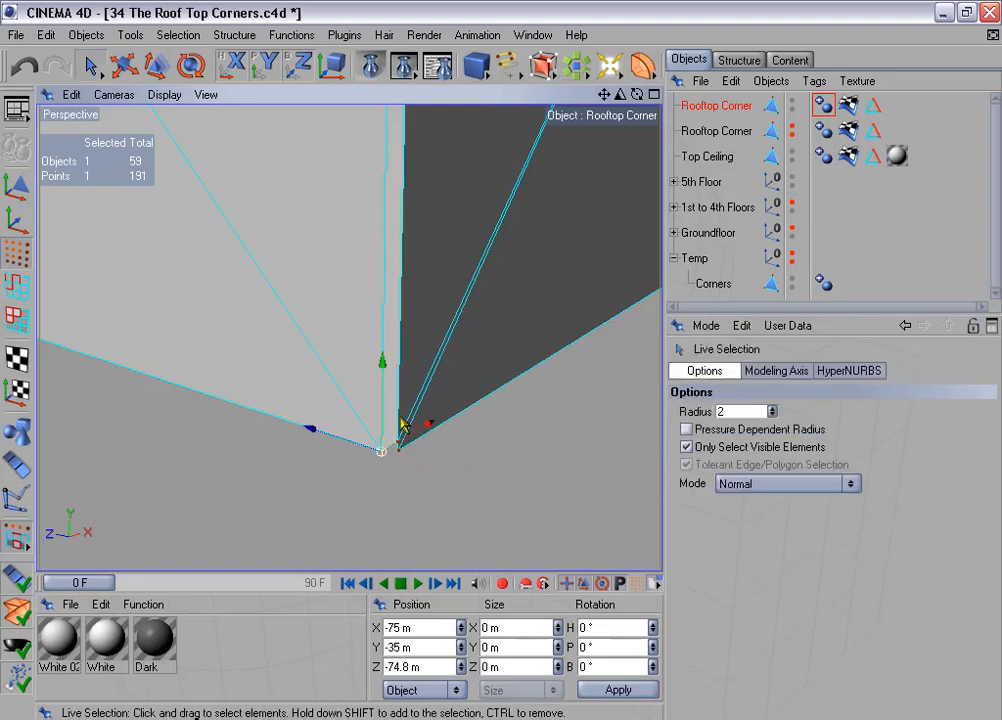
pyautogui.keyDown('shift'); pyautogui.click(398, 447); pyautogui.keyUp('shift')
pyautogui.press('space')
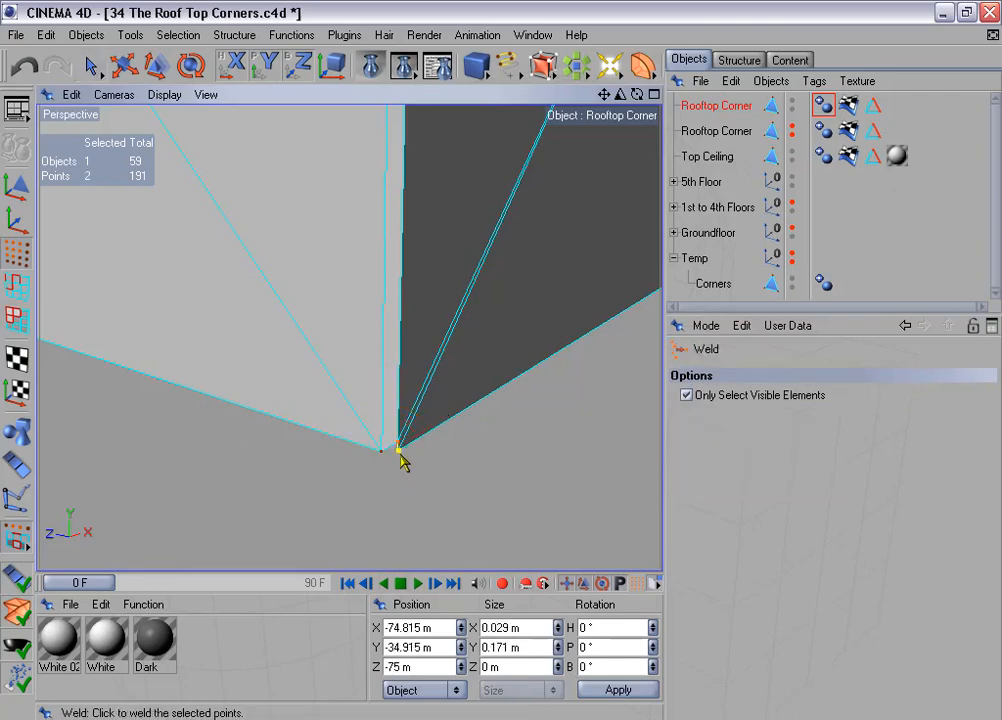
pyautogui.click(399, 451)
# Weld the bevel point pair at the bottom corner at the positive X, negative Z end of the block.
pyautogui.scroll(-3, 409, 472)
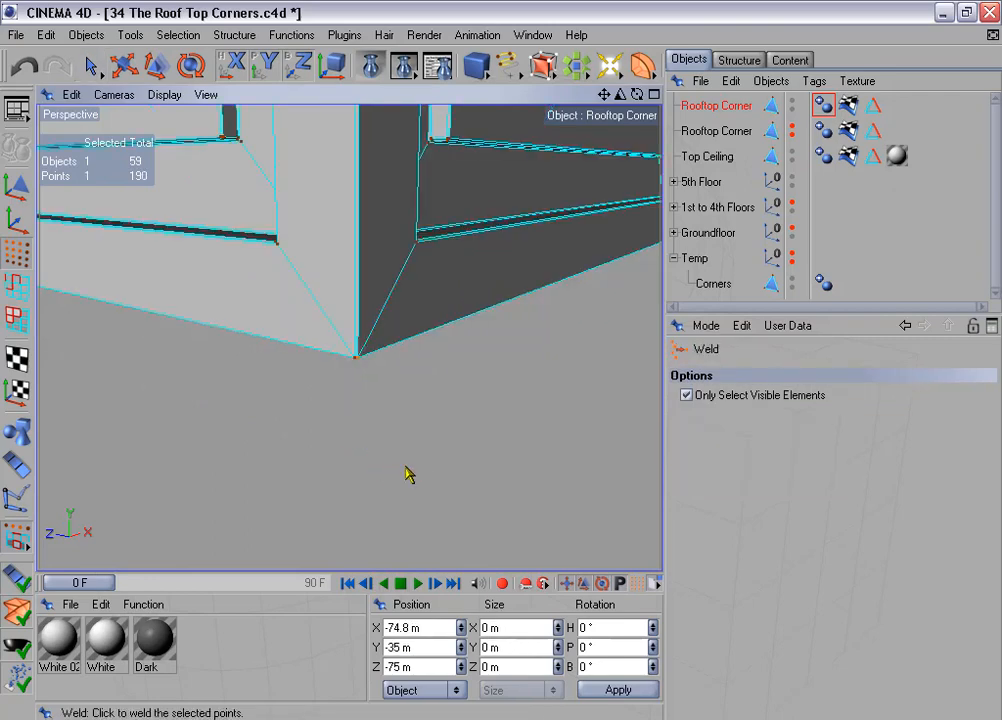
pyautogui.scroll(5, 505, 357)
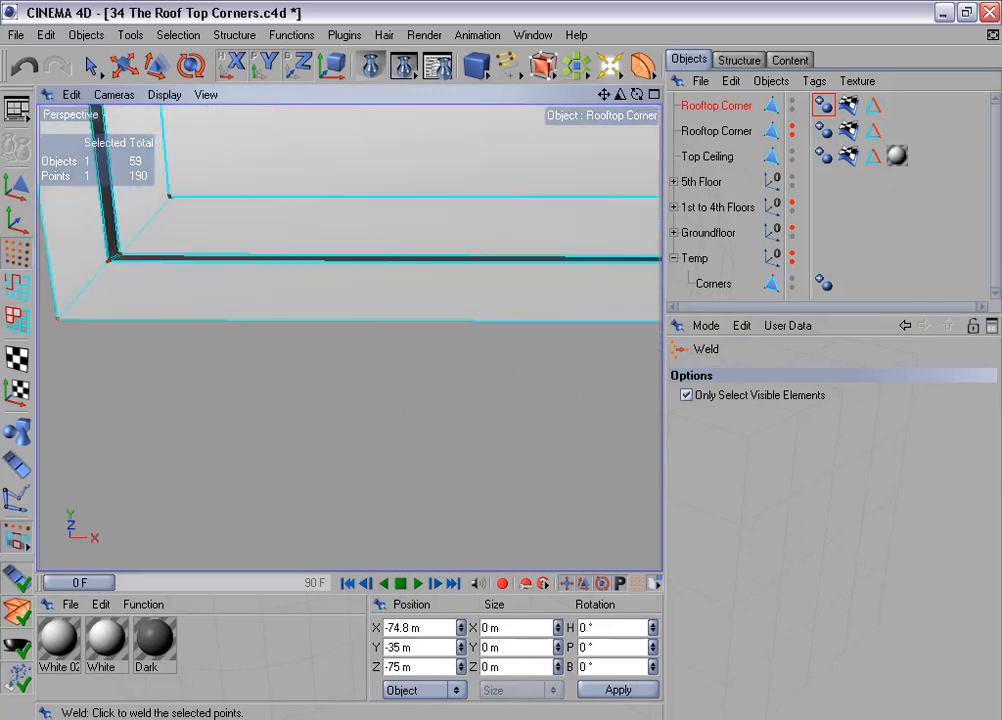
pyautogui.keyDown('alt'); pyautogui.moveTo(511, 362); pyautogui.dragTo(335, 354); pyautogui.keyUp('alt')
pyautogui.press('space')
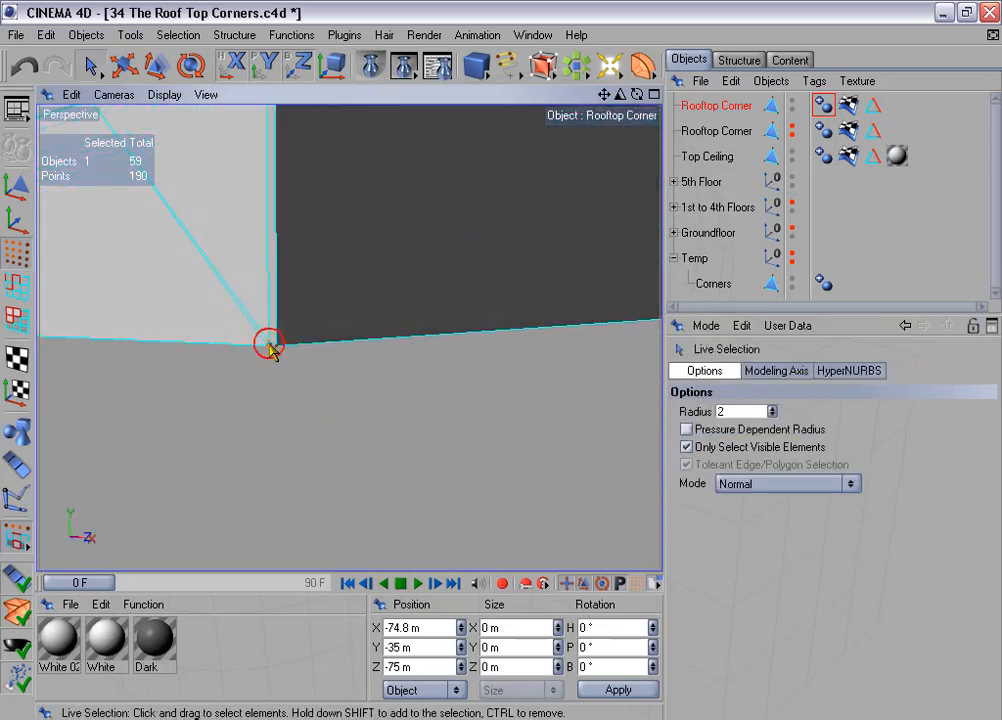
pyautogui.click(268, 345)
pyautogui.press('space')
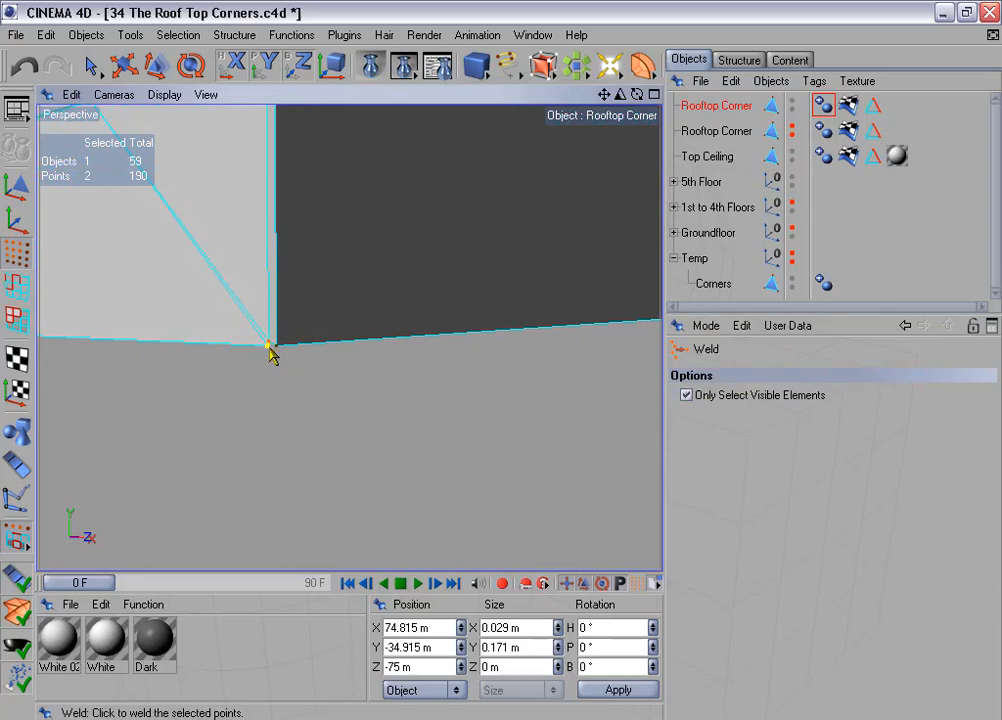
pyautogui.click(268, 345)
# Weld the bevel point pair at the bottom corner at the negative X, positive Z end of the block.
pyautogui.keyDown('alt'); pyautogui.moveTo(286, 351); pyautogui.dragTo(356, 284); pyautogui.keyUp('alt')
pyautogui.keyDown('alt'); pyautogui.moveTo(356, 284); pyautogui.dragTo(380, 262, button='middle'); pyautogui.keyUp('alt')
pyautogui.keyDown('alt'); pyautogui.moveTo(380, 262); pyautogui.dragTo(441, 252); pyautogui.keyUp('alt')
pyautogui.moveTo(620, 94); pyautogui.dragTo(800, 94)
pyautogui.press('space')
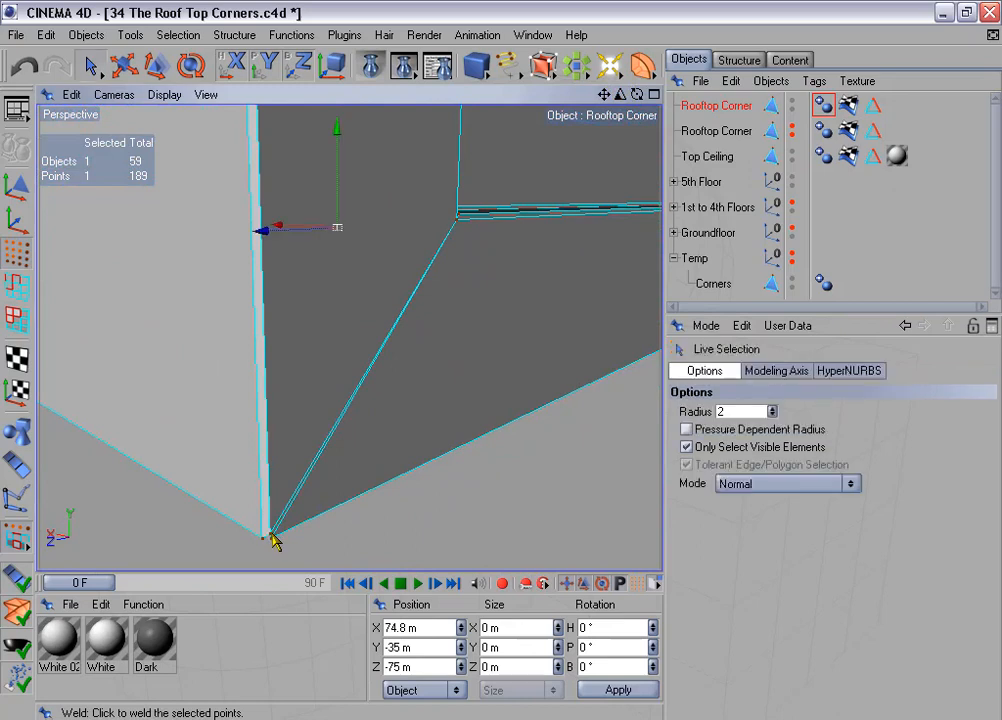
pyautogui.keyDown('shift'); pyautogui.click(268, 537); pyautogui.keyUp('shift')
pyautogui.press('space')
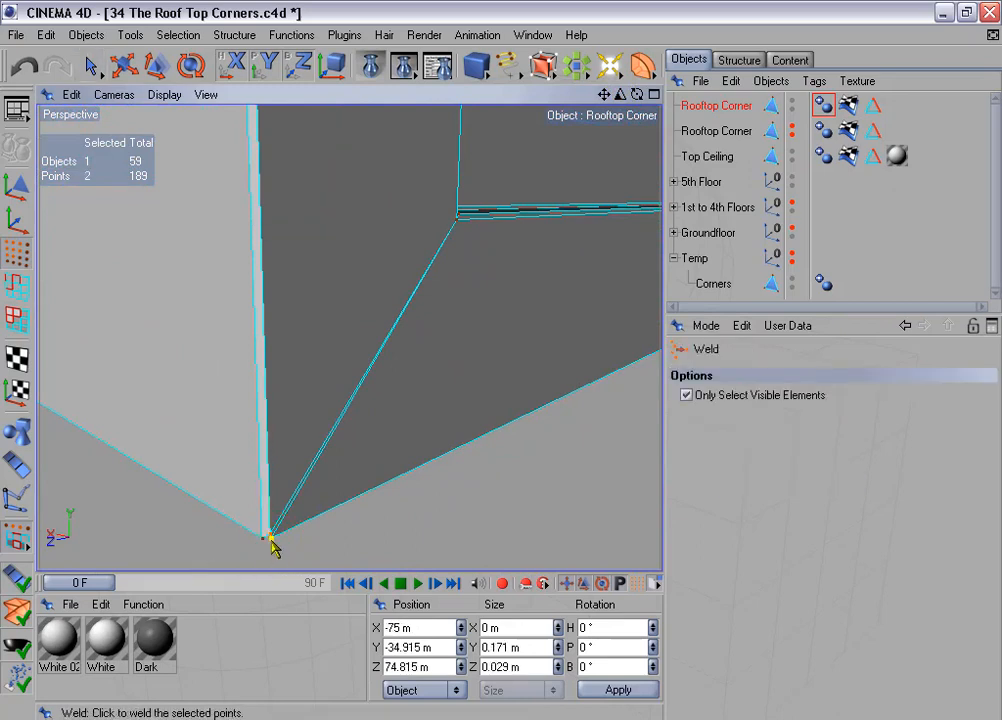
pyautogui.click(268, 537)
# Render the perspective view of the whole block to check its beveled and welded edges.
pyautogui.scroll(-3, 329, 512)
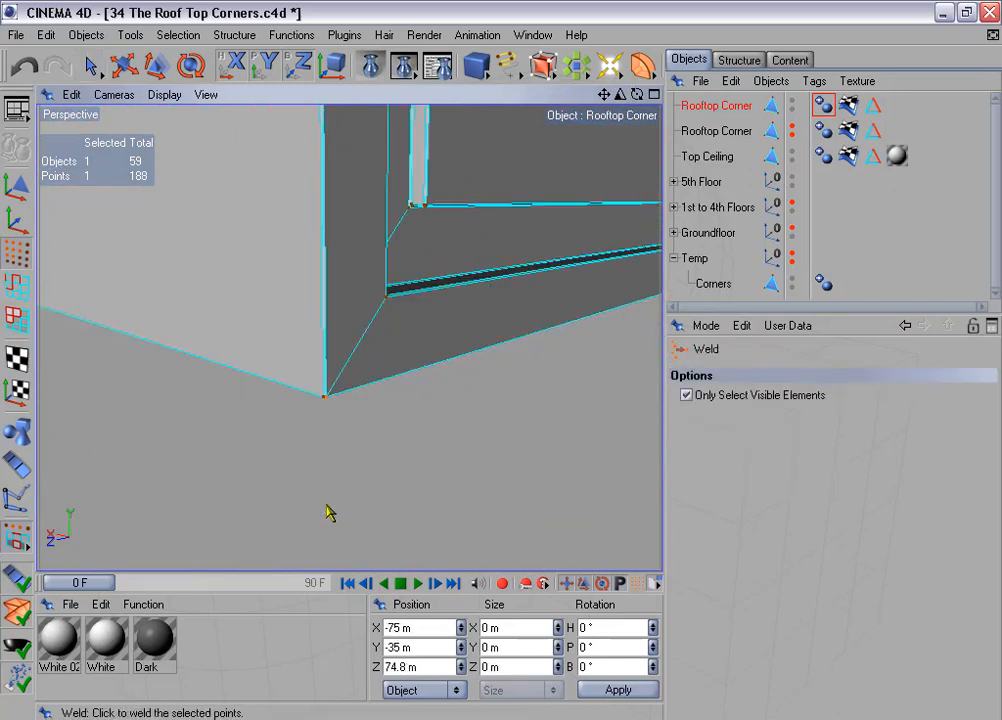
pyautogui.scroll(-2, 334, 490)
pyautogui.keyDown('alt'); pyautogui.moveTo(429, 215); pyautogui.dragTo(300, 215); pyautogui.keyUp('alt')
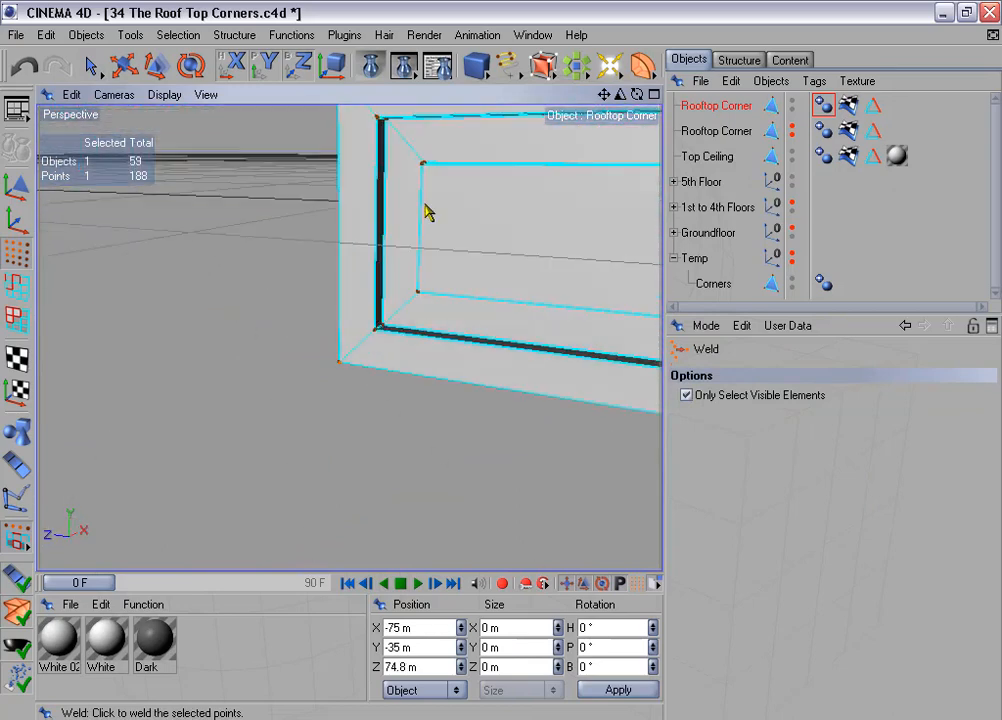
pyautogui.keyDown('alt'); pyautogui.moveTo(429, 215); pyautogui.dragTo(232, 252, button='middle'); pyautogui.keyUp('alt')
pyautogui.scroll(-3, 425, 212)
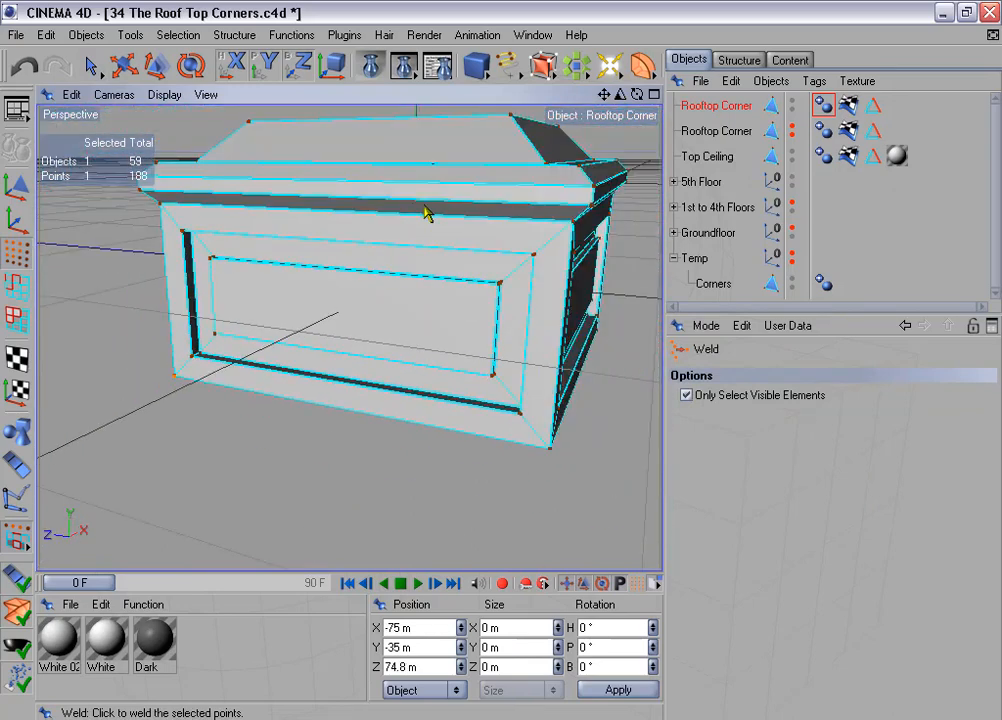
pyautogui.hotkey('ctrl', 'r')
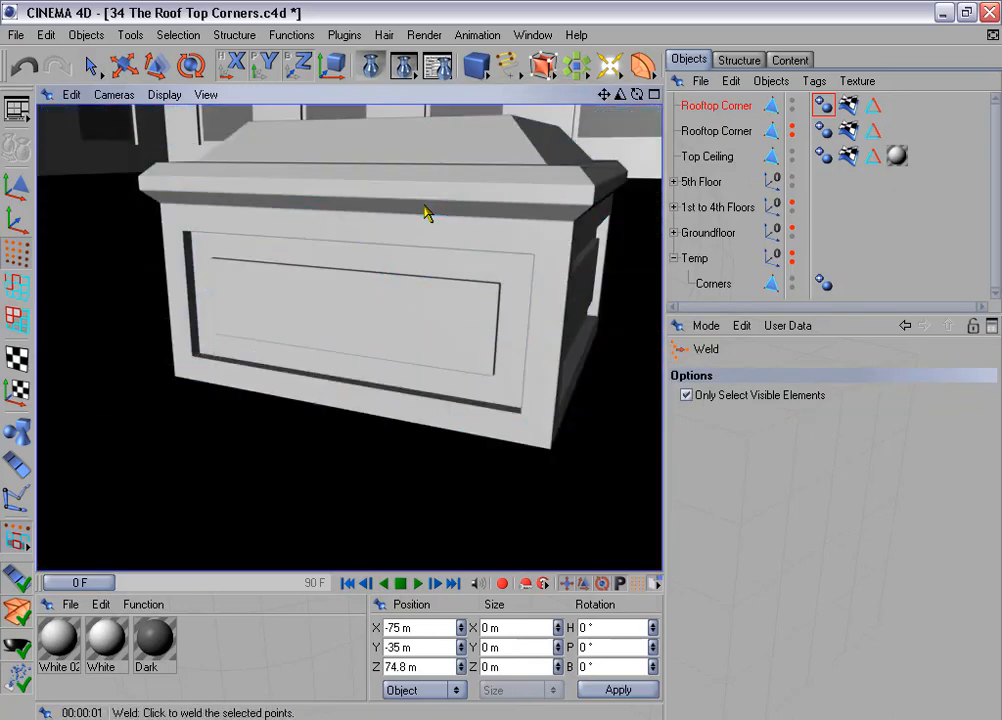
pyautogui.scroll(-2, 426, 212)
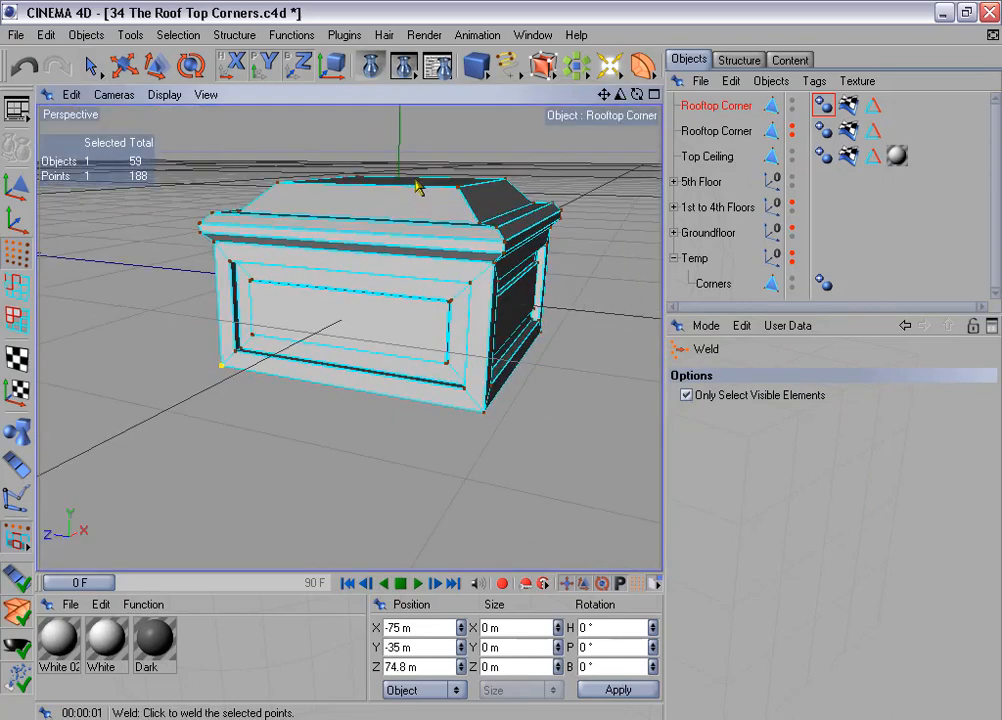
# Delete the beveled Rooftop Corner and keep the unbeveled backup.
pyautogui.keyDown('alt'); pyautogui.moveTo(418, 186); pyautogui.dragTo(360, 207); pyautogui.keyUp('alt')
pyautogui.scroll(-1, 418, 186)
pyautogui.click(716, 107)
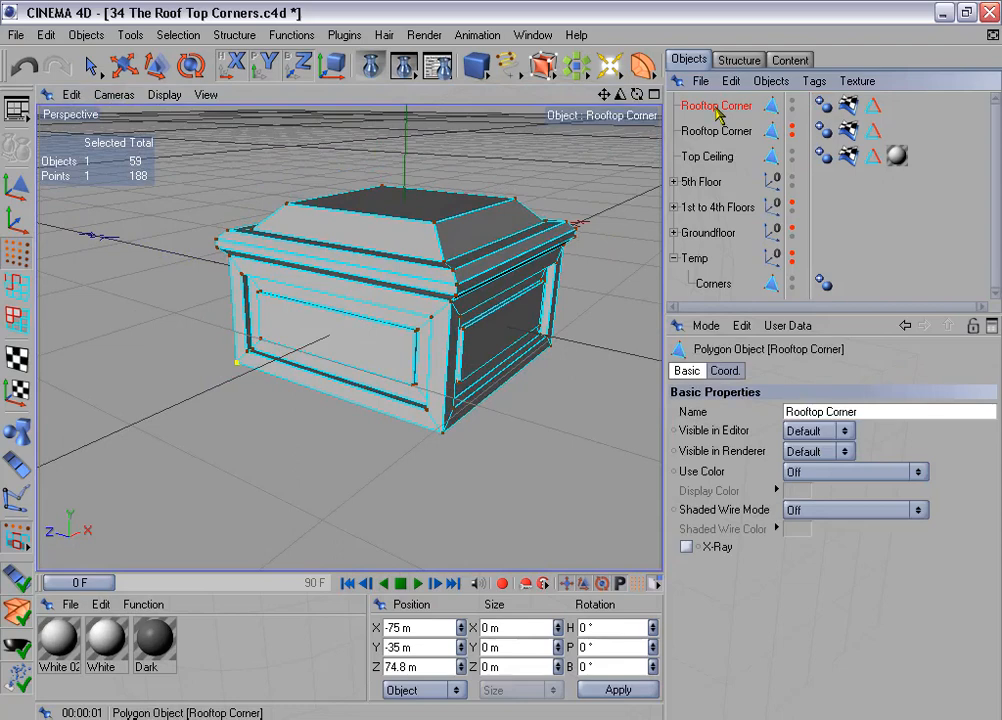
pyautogui.press('Delete')
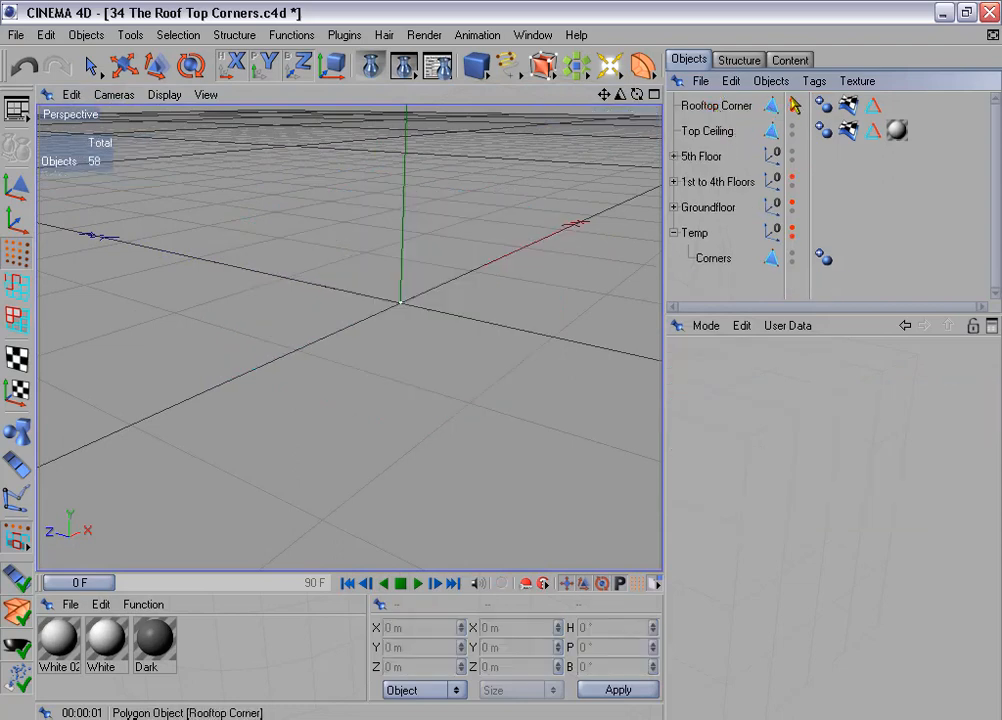
# Select the backup Rooftop Corner and reset its editor and renderer visibility to default.
pyautogui.doubleClick(792, 102)
pyautogui.click(697, 105)
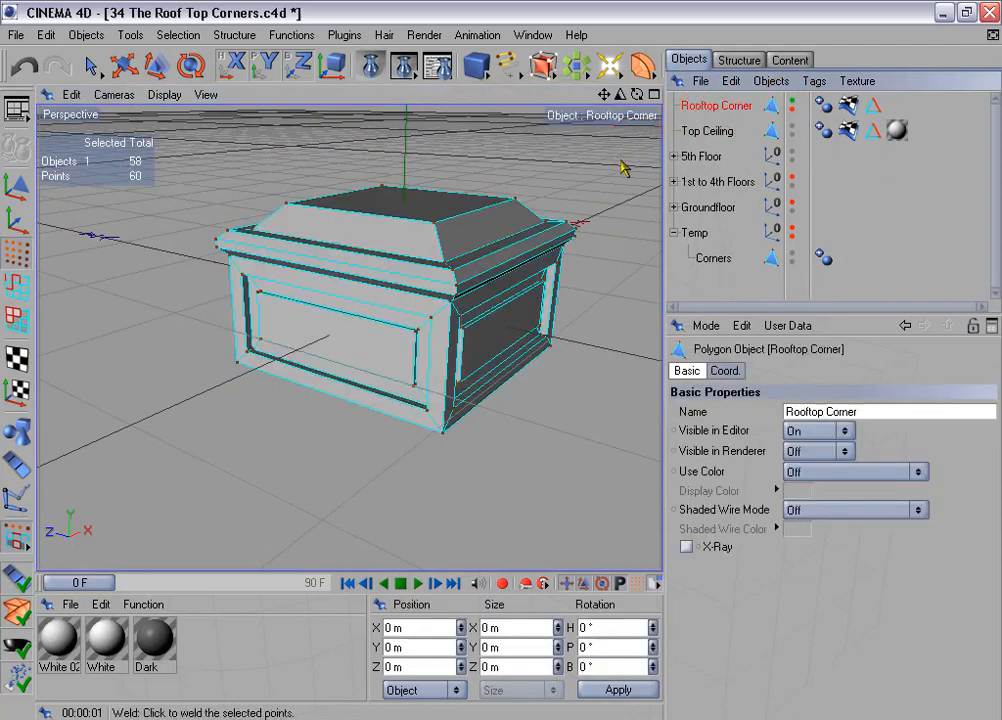
pyautogui.keyDown('alt'); pyautogui.moveTo(533, 180); pyautogui.dragTo(477, 186, button='middle'); pyautogui.keyUp('alt')
pyautogui.click(792, 102)
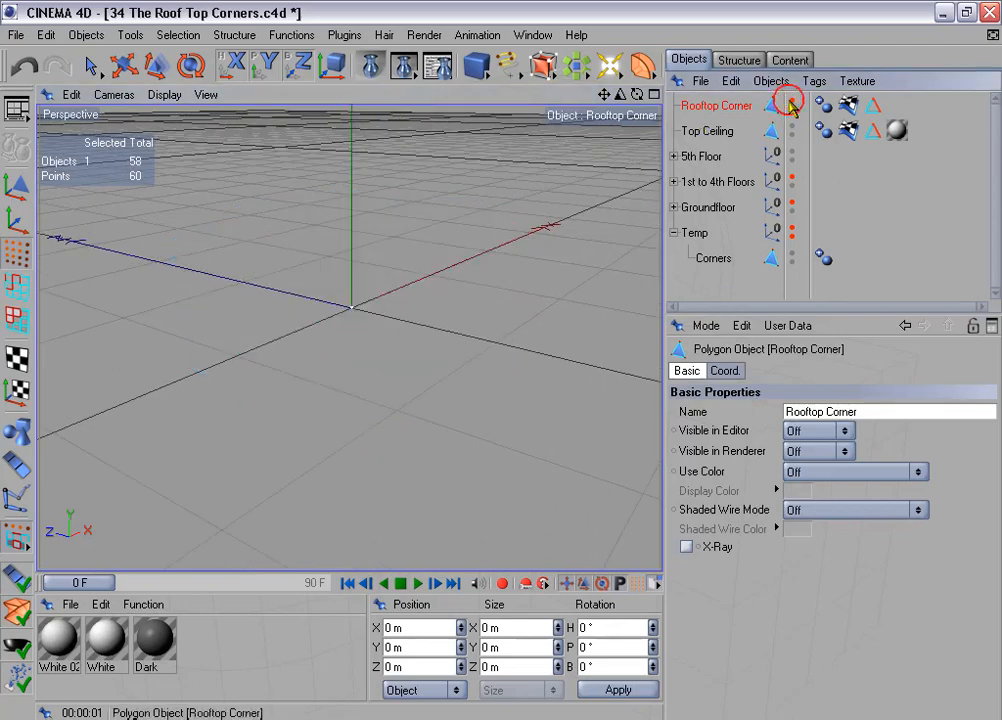
pyautogui.click(792, 102)
pyautogui.click(792, 110)
# Switch to polygon editing and select the flat top polygon of the Rooftop Corner with Live Selection.
pyautogui.keyDown('alt'); pyautogui.moveTo(441, 163); pyautogui.dragTo(455, 177); pyautogui.keyUp('alt')
pyautogui.click(16, 320)
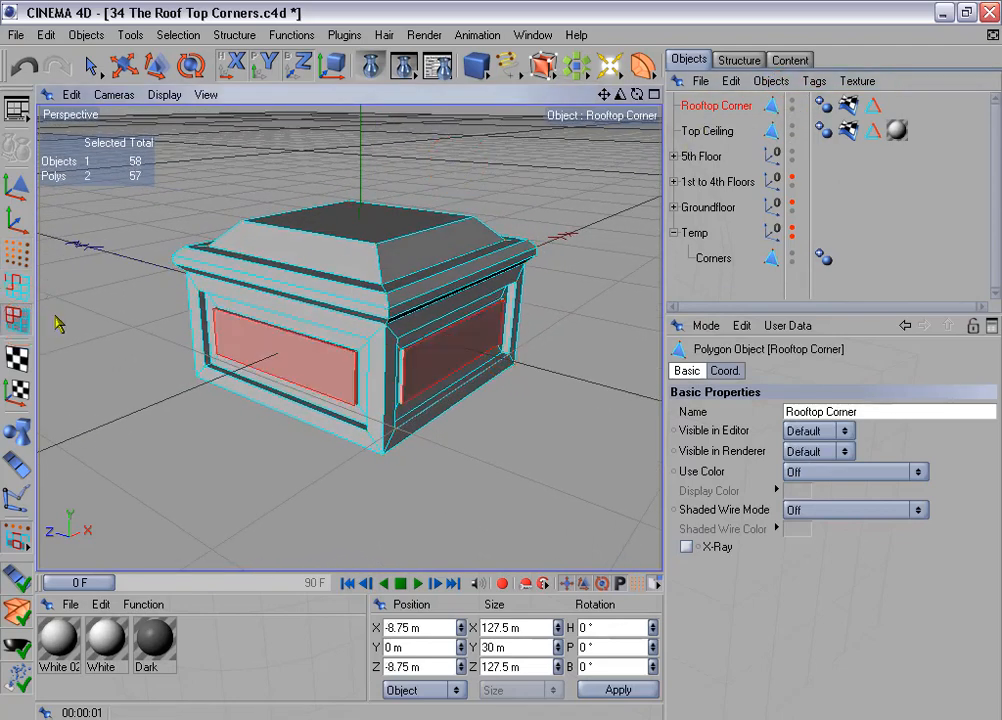
pyautogui.keyDown('alt'); pyautogui.moveTo(308, 309); pyautogui.dragTo(512, 363); pyautogui.keyUp('alt')
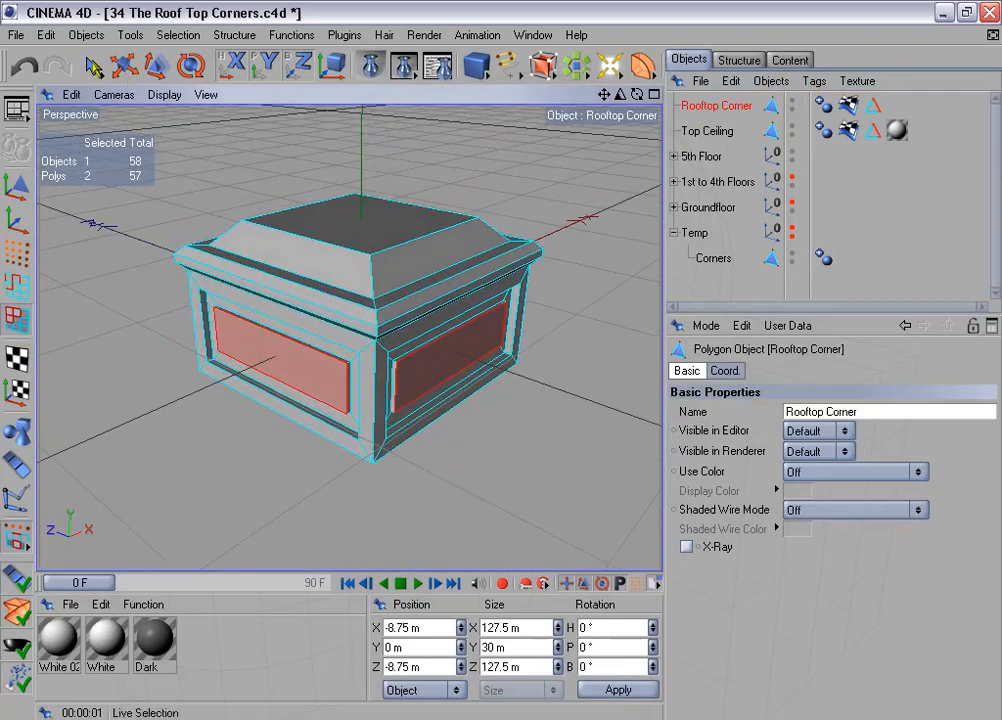
pyautogui.moveTo(94, 65); pyautogui.dragTo(115, 76)
pyautogui.click(330, 210)
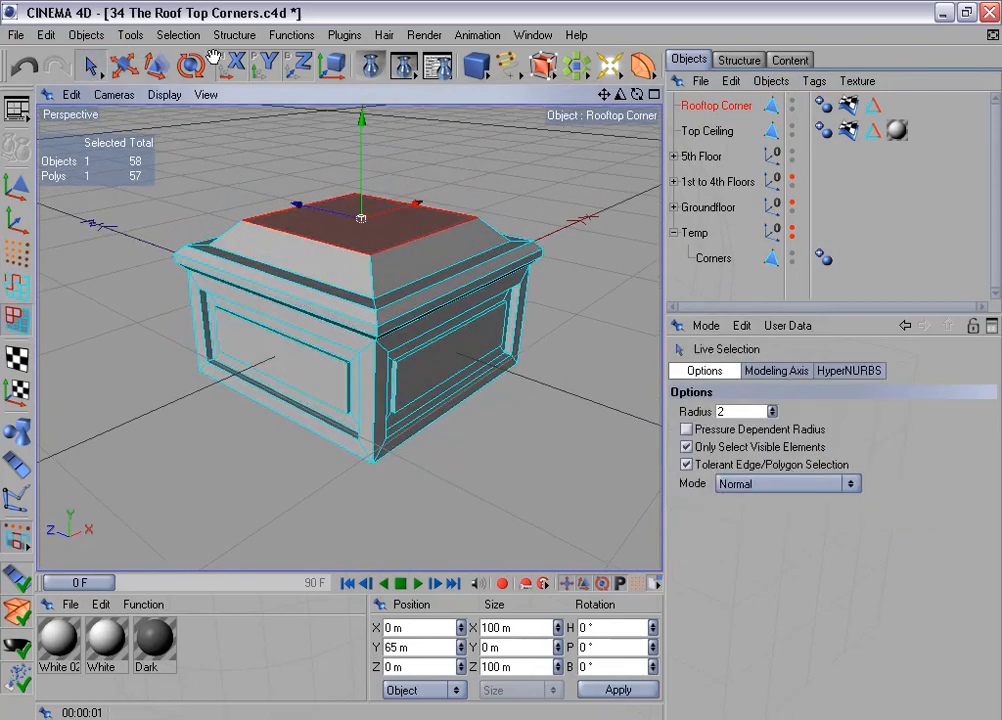
# Grow the polygon selection from the flat top until it covers all the Rooftop Corner's upper moulding tiers, down to the wall section.
pyautogui.click(180, 35)
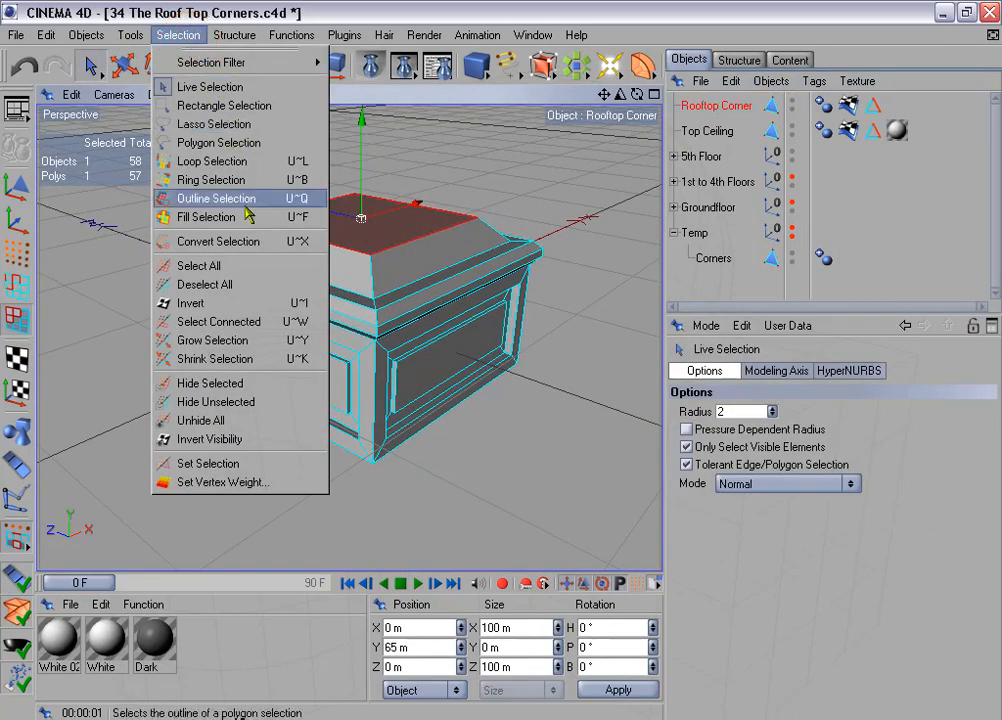
pyautogui.click(314, 345)
pyautogui.press('u')
pyautogui.press('y')
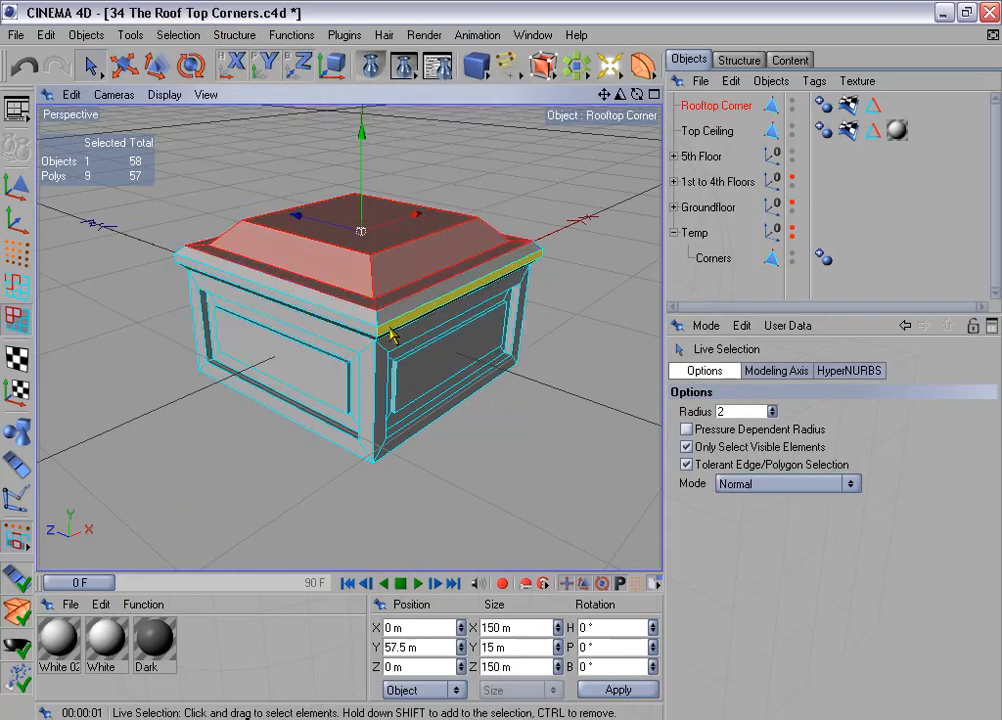
pyautogui.press('u')
pyautogui.press('y')
pyautogui.press('u')
pyautogui.press('y')
pyautogui.press('u')
pyautogui.press('y')
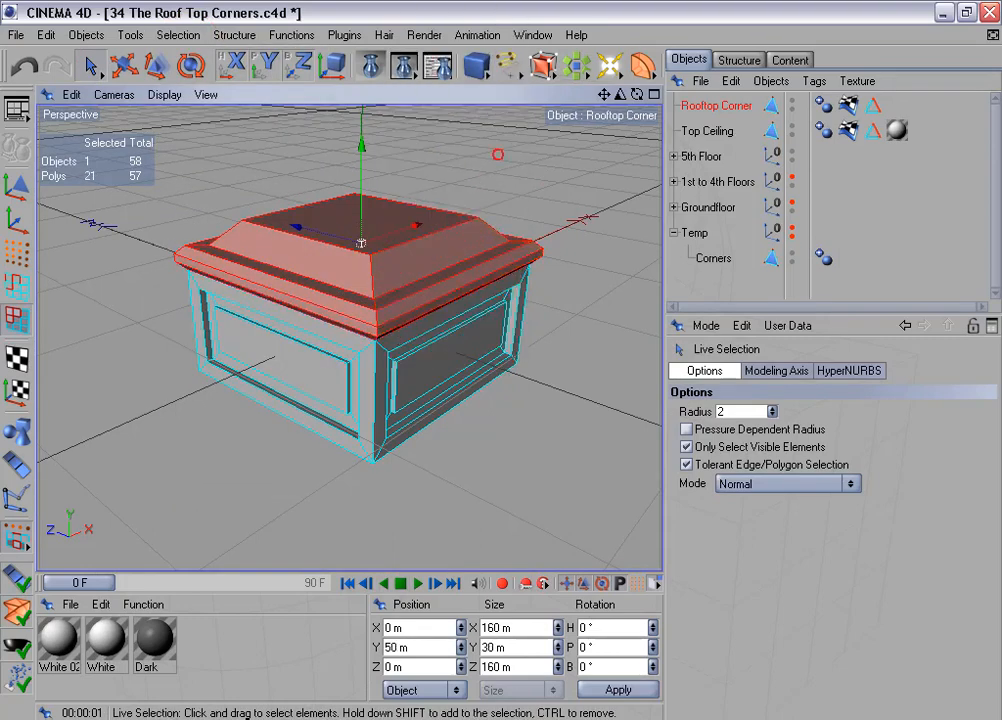
# Store the selected upper tiers as a polygon selection on the Rooftop Corner and name it Roof Material.
pyautogui.keyDown('alt'); pyautogui.moveTo(390, 120); pyautogui.dragTo(441, 184); pyautogui.keyUp('alt')
pyautogui.click(176, 36)
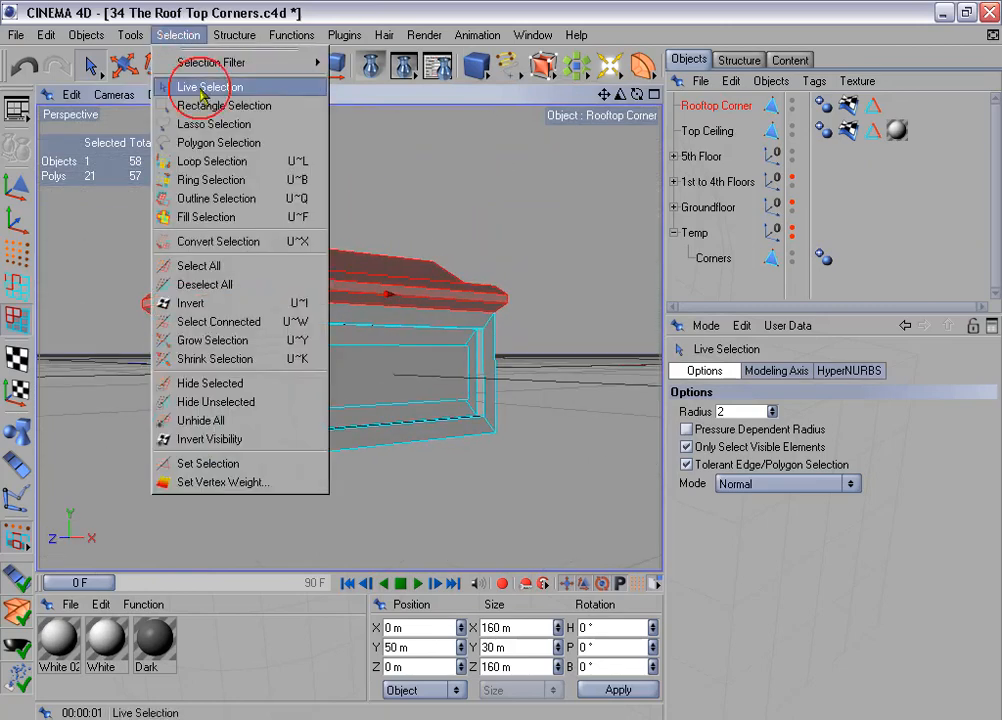
pyautogui.click(284, 463)
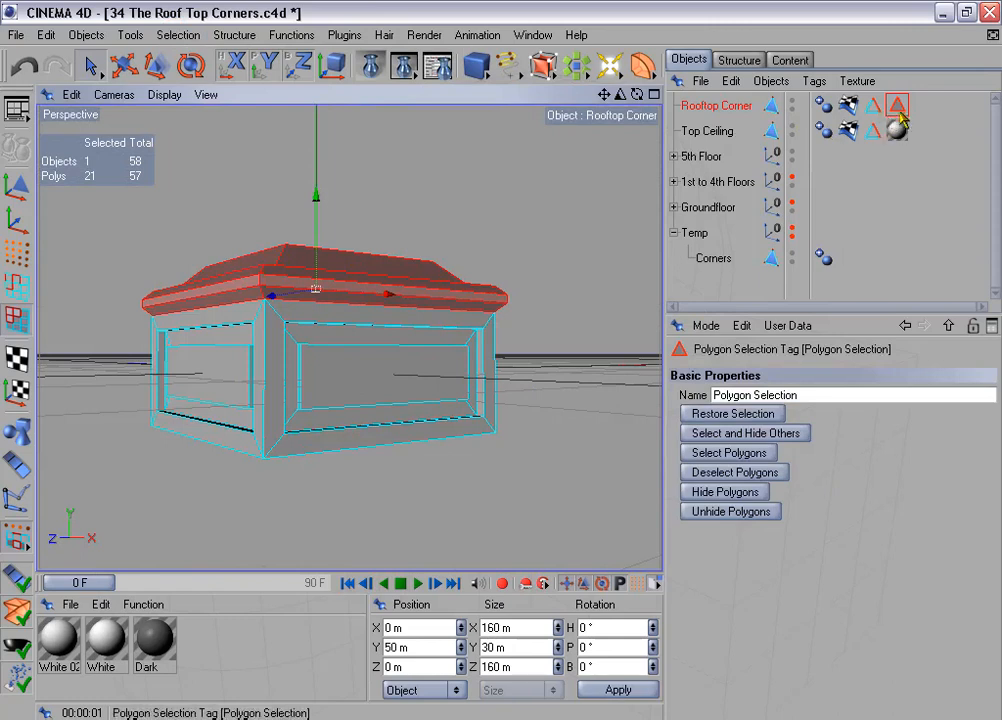
pyautogui.click(715, 390)
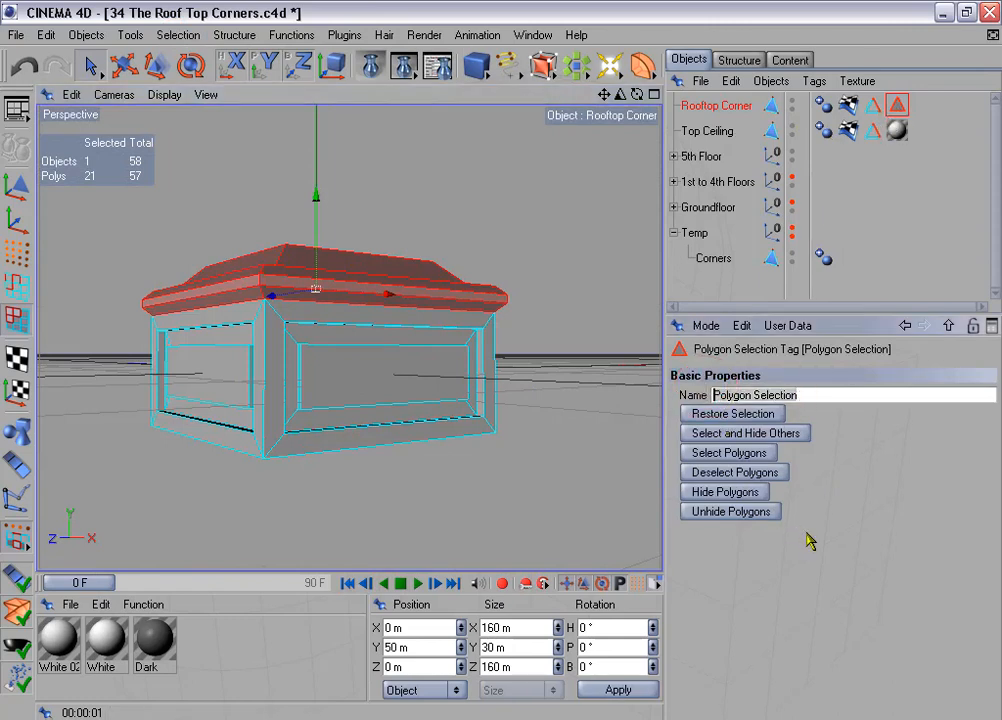
pyautogui.hotkey('ctrl', 'a')
pyautogui.write('Ro')
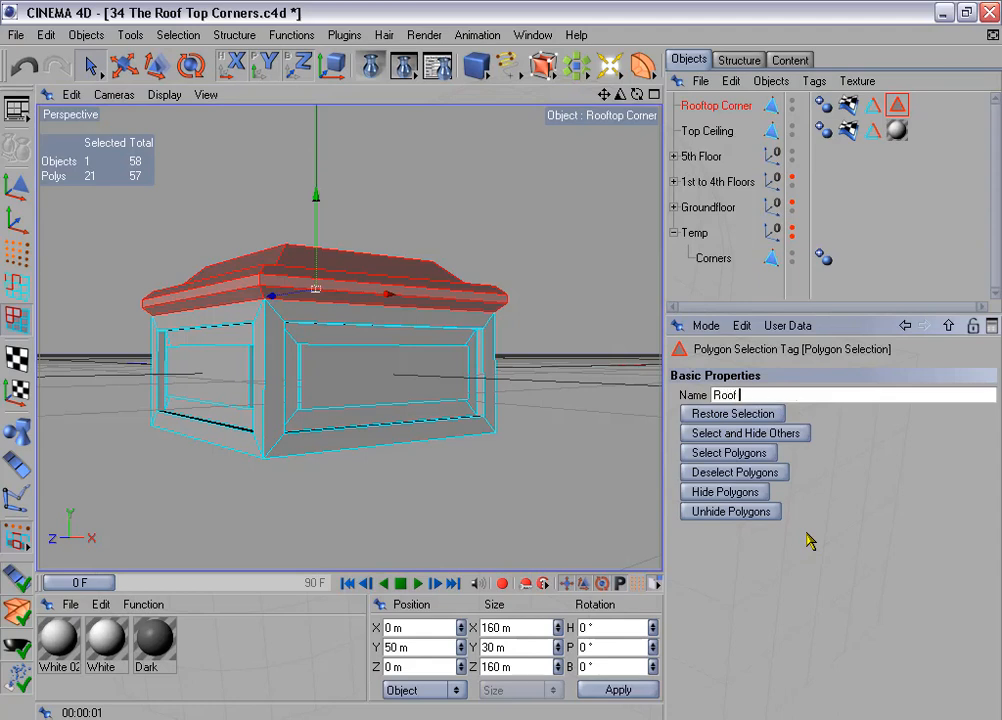
pyautogui.write('of Material')
pyautogui.press('Return')
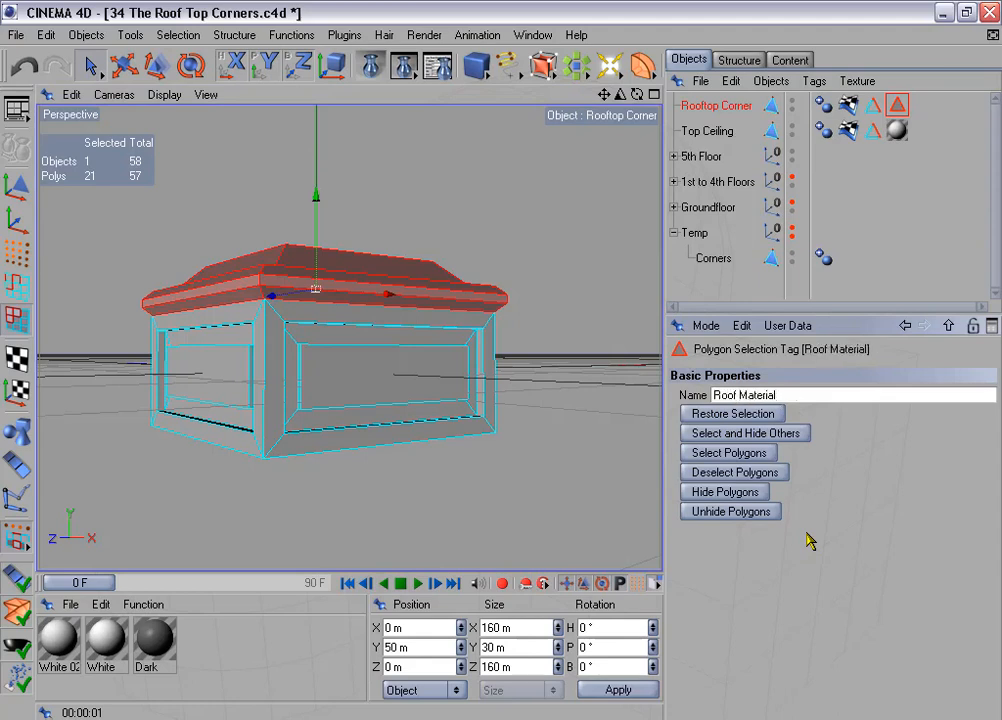
# Invert the polygon selection to the Rooftop Corner's walls and store it as a selection named Wall Material.
pyautogui.click(735, 106)
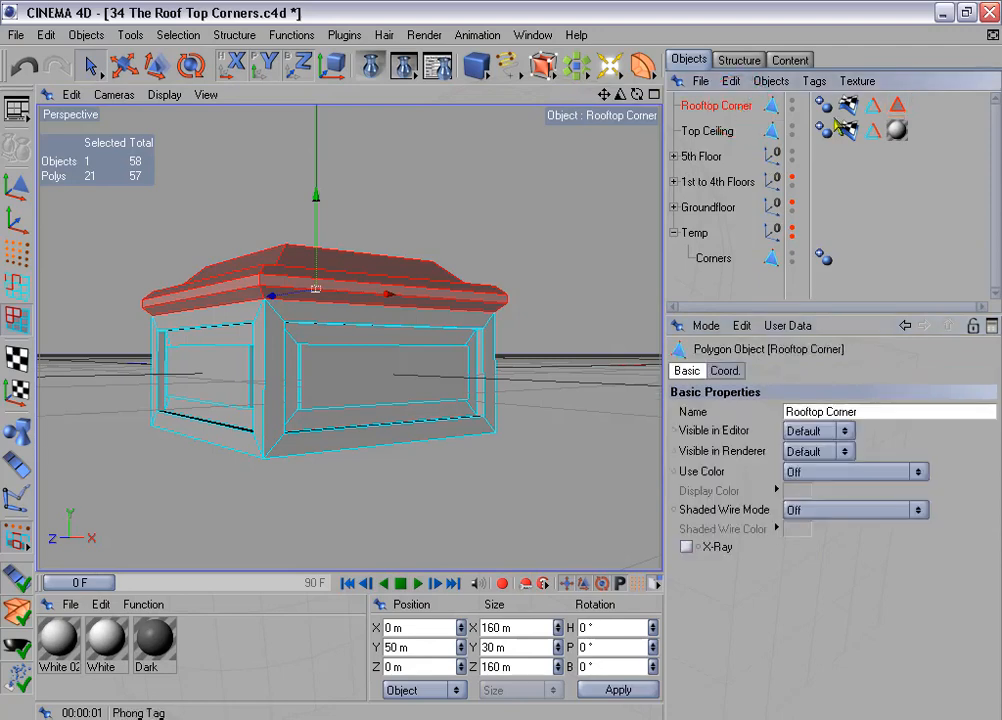
pyautogui.click(182, 36)
pyautogui.click(250, 300)
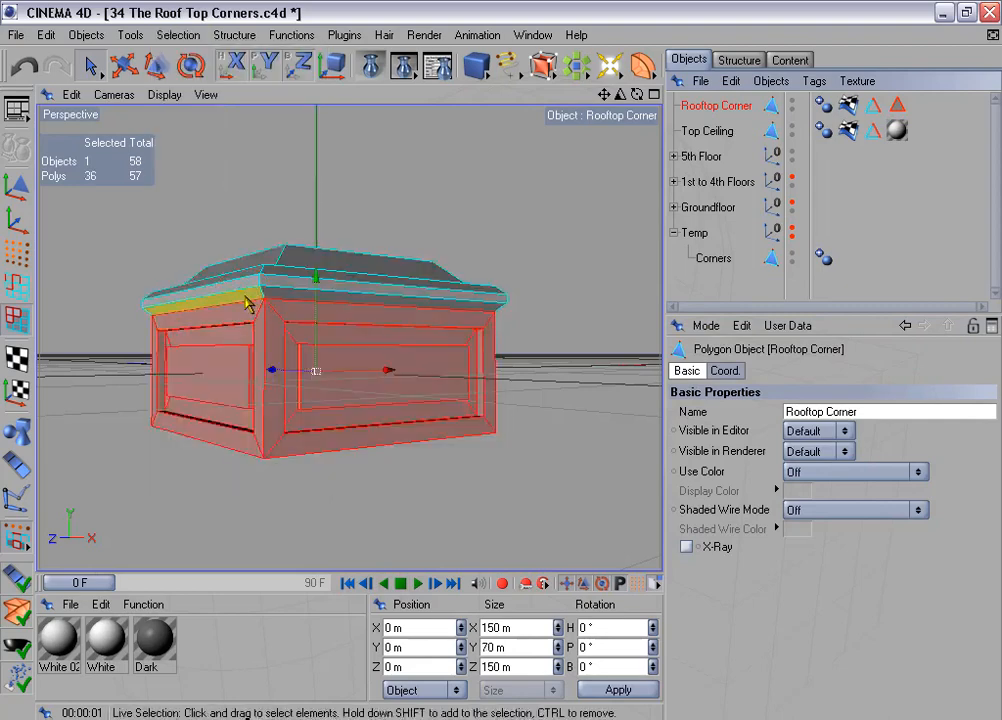
pyautogui.click(178, 35)
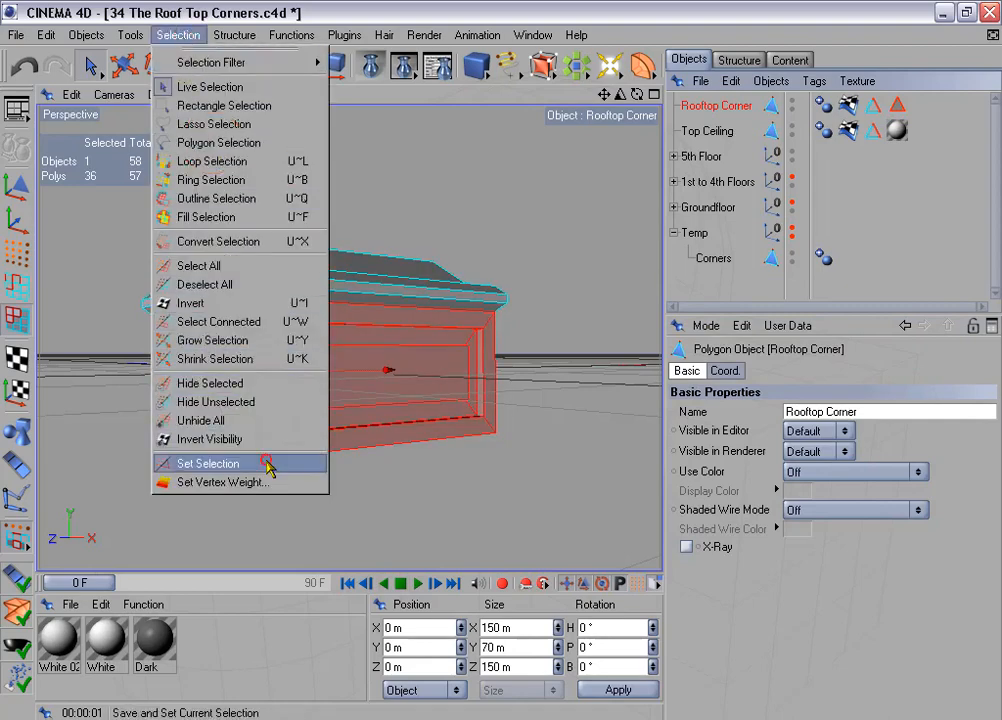
pyautogui.click(208, 463)
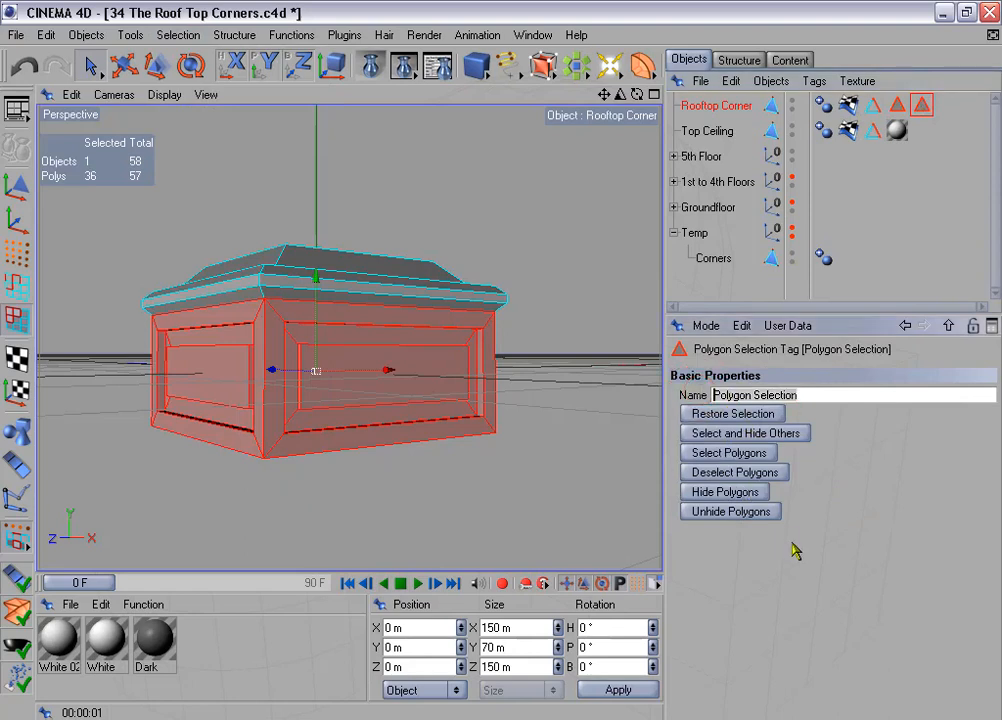
pyautogui.write('Wall')
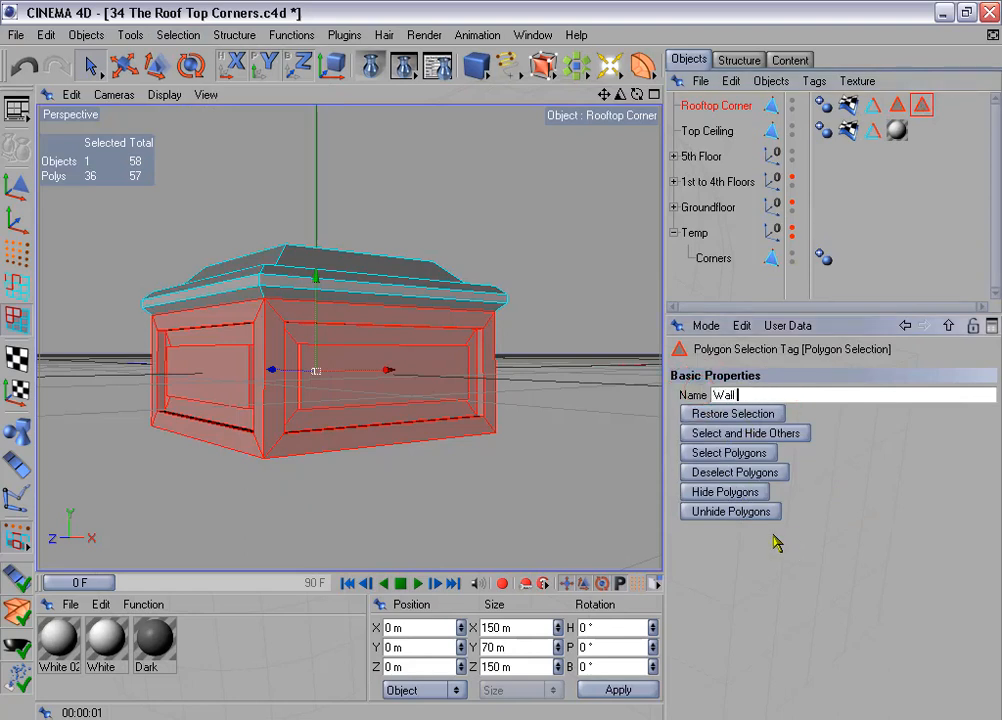
pyautogui.write(' Material')
pyautogui.press('Return')
# Assign the White 02 and Dark materials to the Rooftop Corner.
pyautogui.scroll(-3, 288, 241)
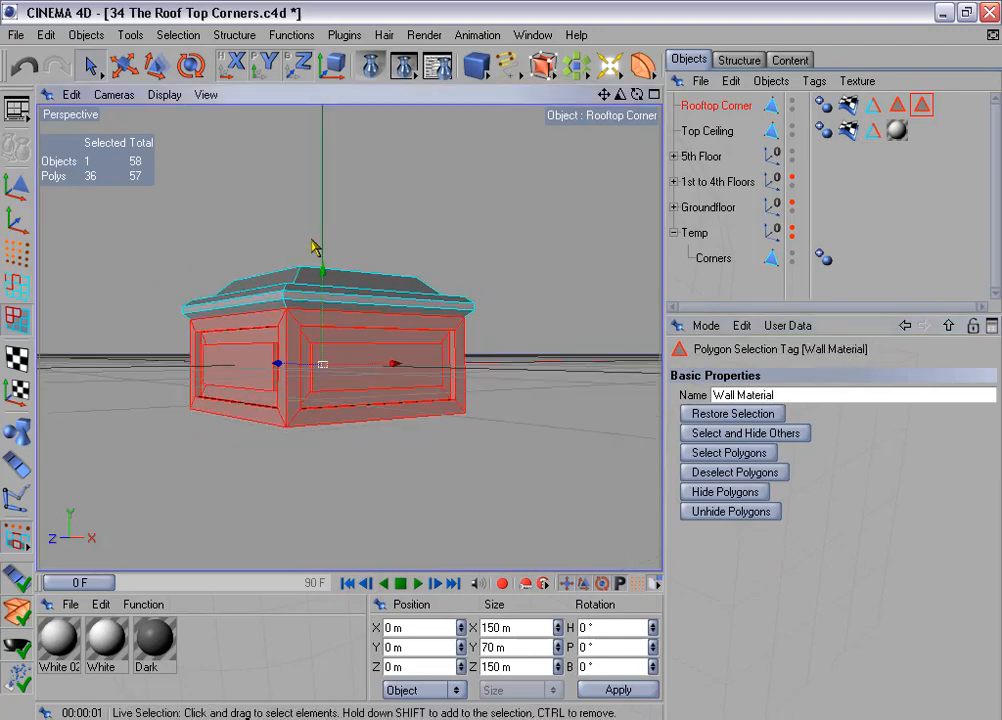
pyautogui.keyDown('alt'); pyautogui.moveTo(313, 243); pyautogui.dragTo(277, 329); pyautogui.keyUp('alt')
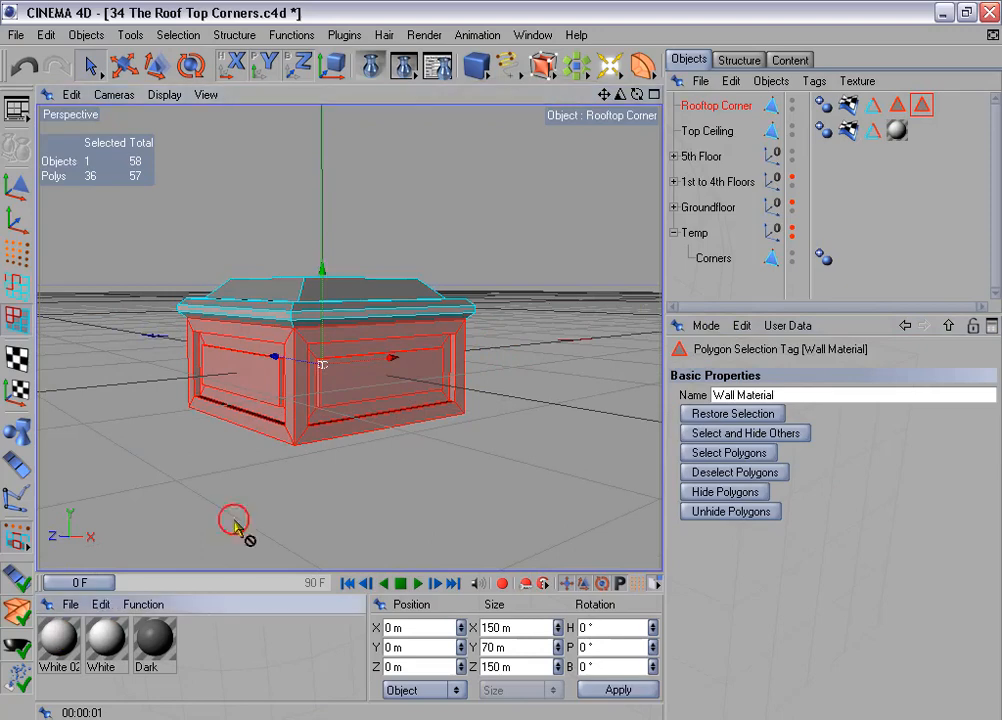
pyautogui.click(946, 104)
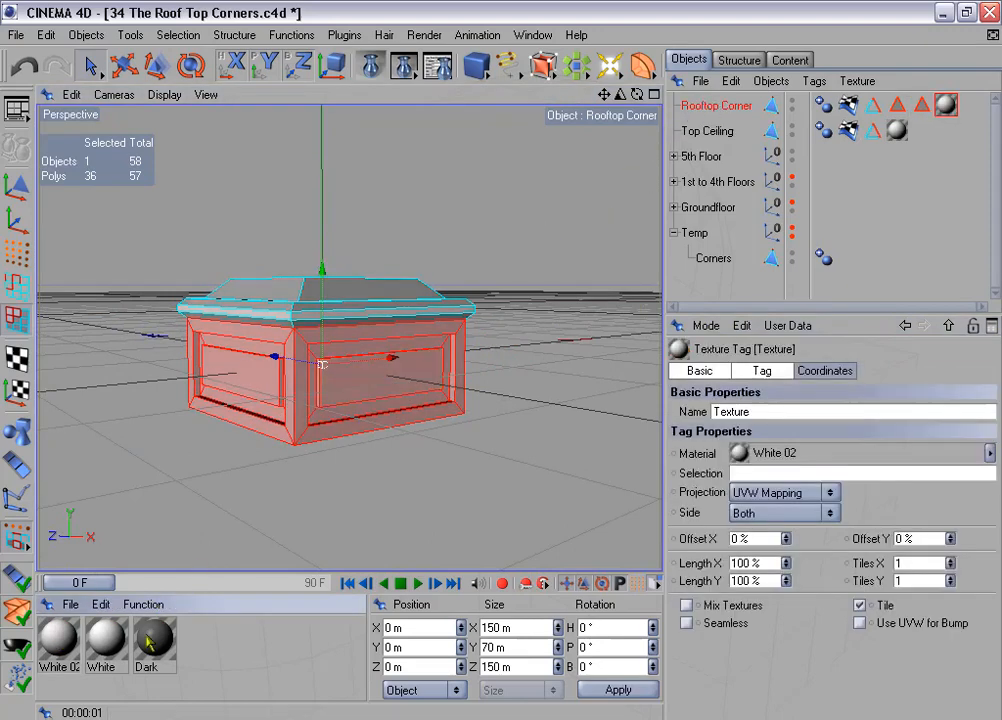
pyautogui.moveTo(730, 110); pyautogui.dragTo(722, 106)
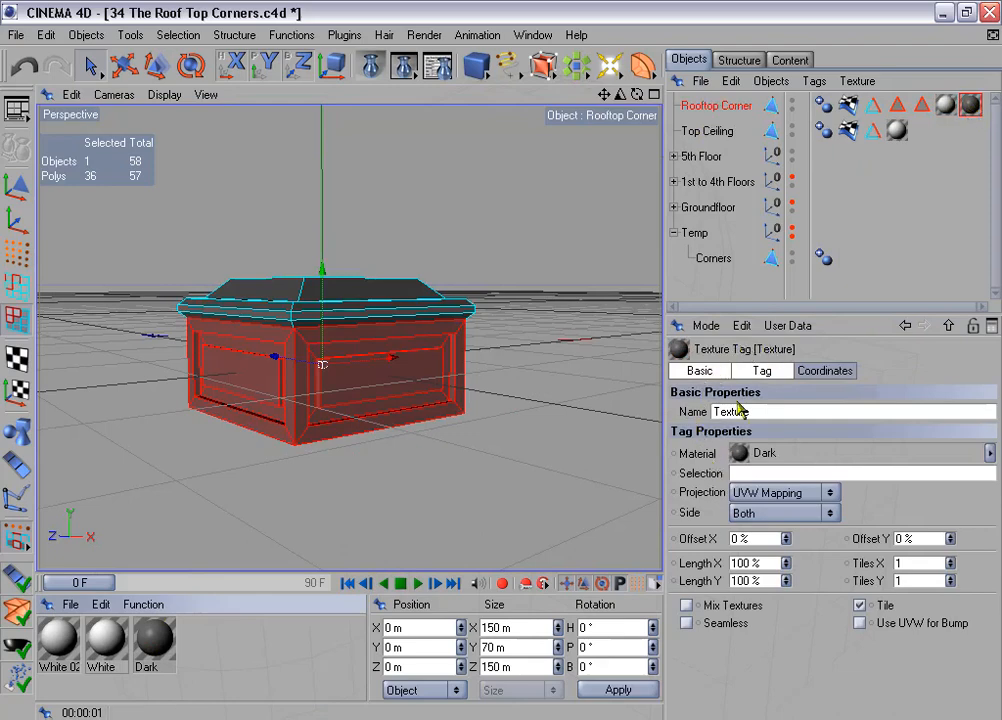
# Restrict the Dark texture to the Roof Material selection and the White 02 texture to the Wall Material selection.
pyautogui.moveTo(897, 104); pyautogui.dragTo(767, 480)
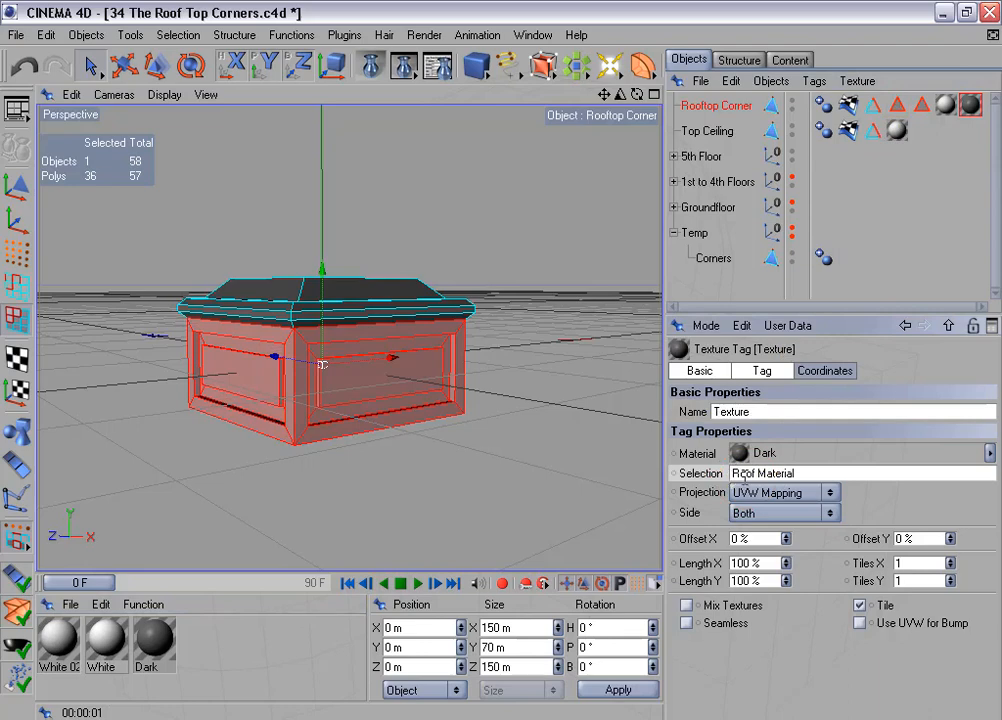
pyautogui.click(945, 106)
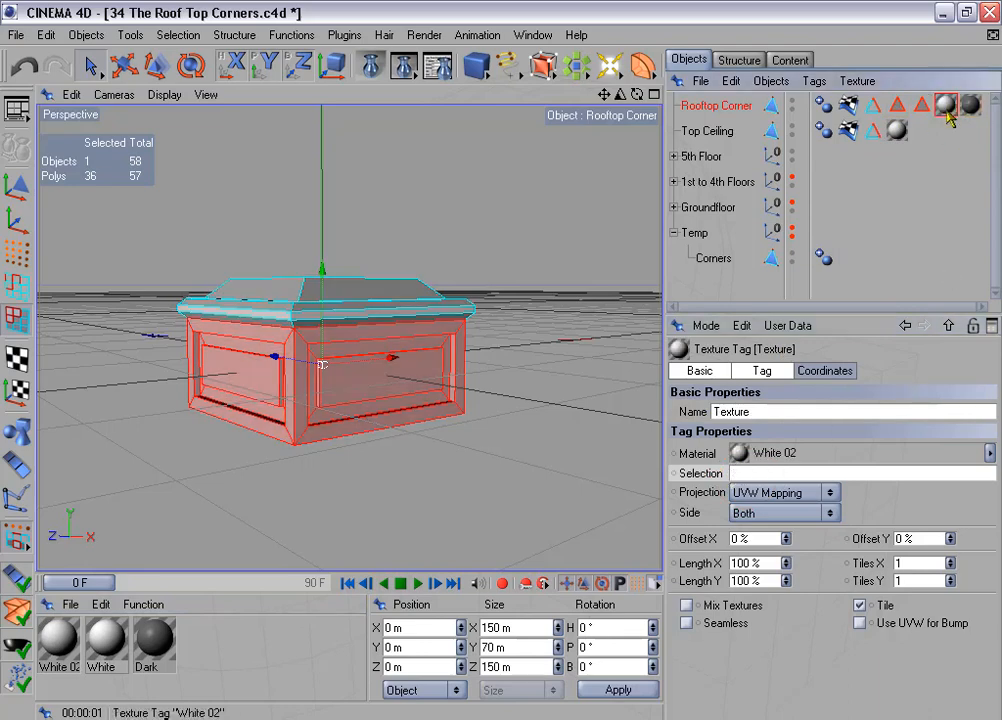
pyautogui.moveTo(921, 104); pyautogui.dragTo(794, 474)
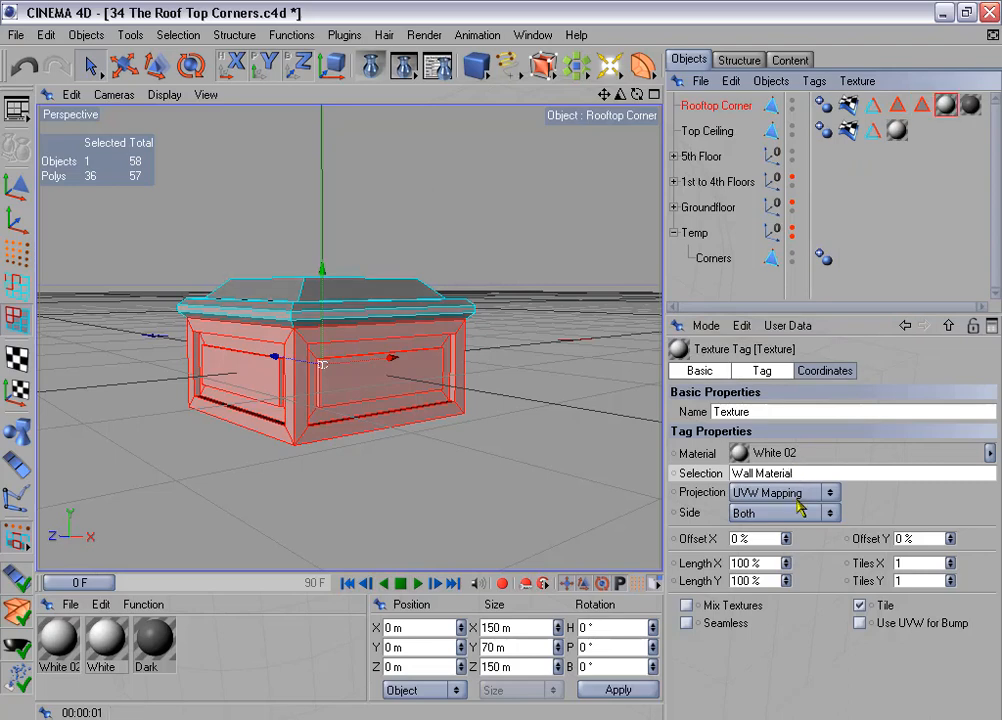
# Render the perspective view to check the Rooftop Corner's roof and wall materials.
pyautogui.keyDown('alt'); pyautogui.moveTo(527, 344); pyautogui.dragTo(540, 344, button='middle'); pyautogui.keyUp('alt')
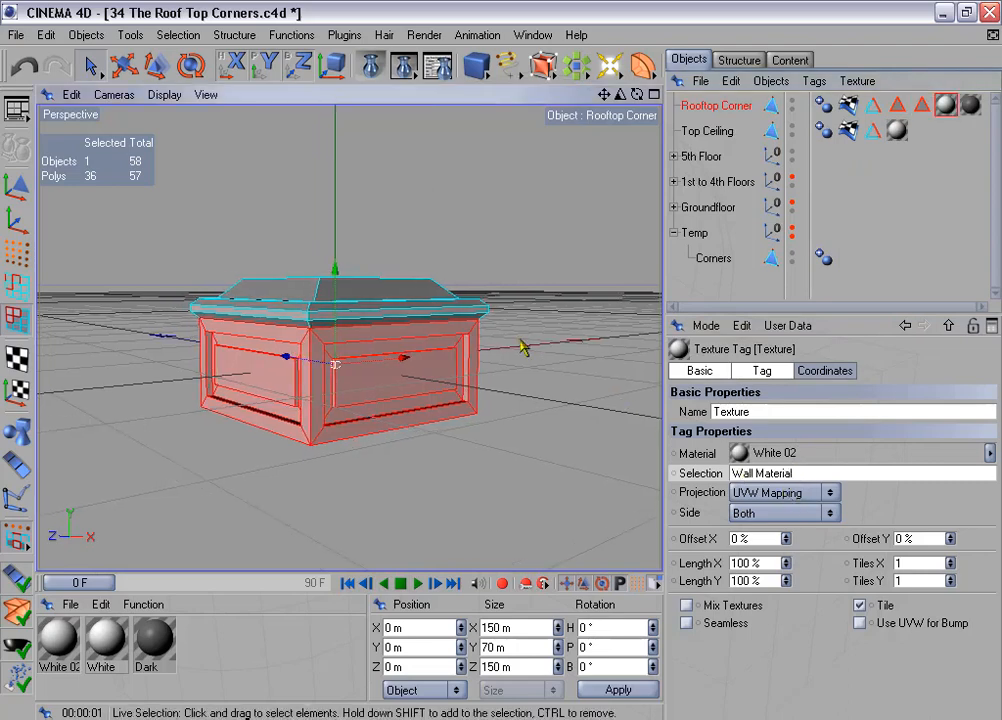
pyautogui.hotkey('ctrl', 'r')
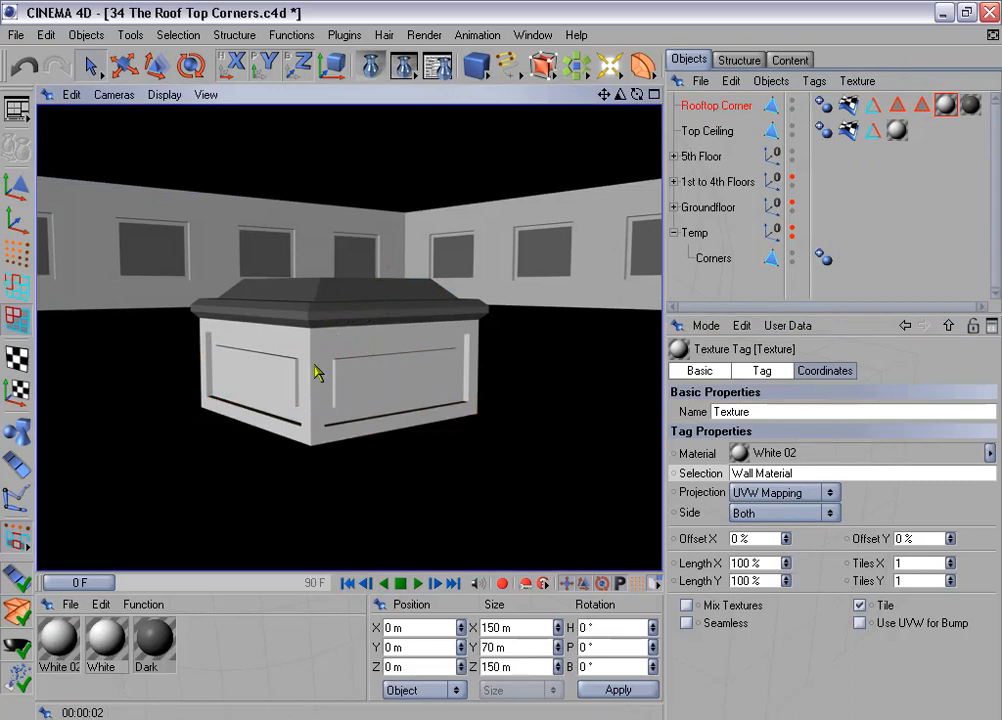
pyautogui.press('a')
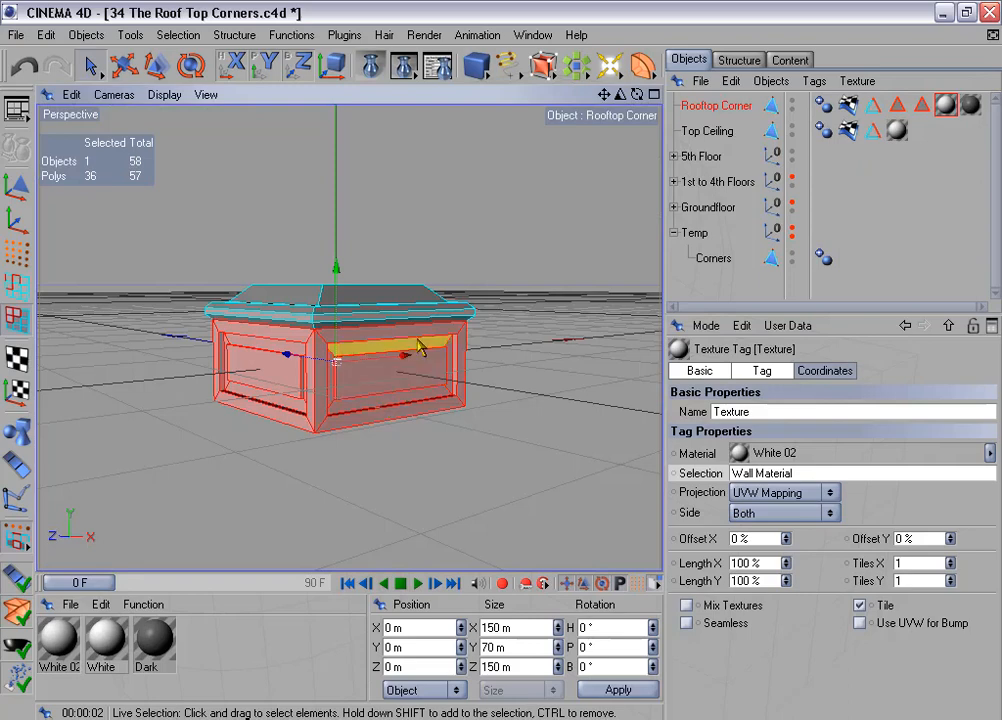
# In the front view, move the Rooftop Corner's object axis down to its bottom edge at Y -35 m, using 2.5D edge snapping.
pyautogui.moveTo(428, 315)
pyautogui.keyDown('alt'); pyautogui.mouseDown()
pyautogui.moveTo(428, 355)
pyautogui.moveTo(428, 330)
pyautogui.mouseUp(); pyautogui.keyUp('alt')
pyautogui.middleClick(428, 330)
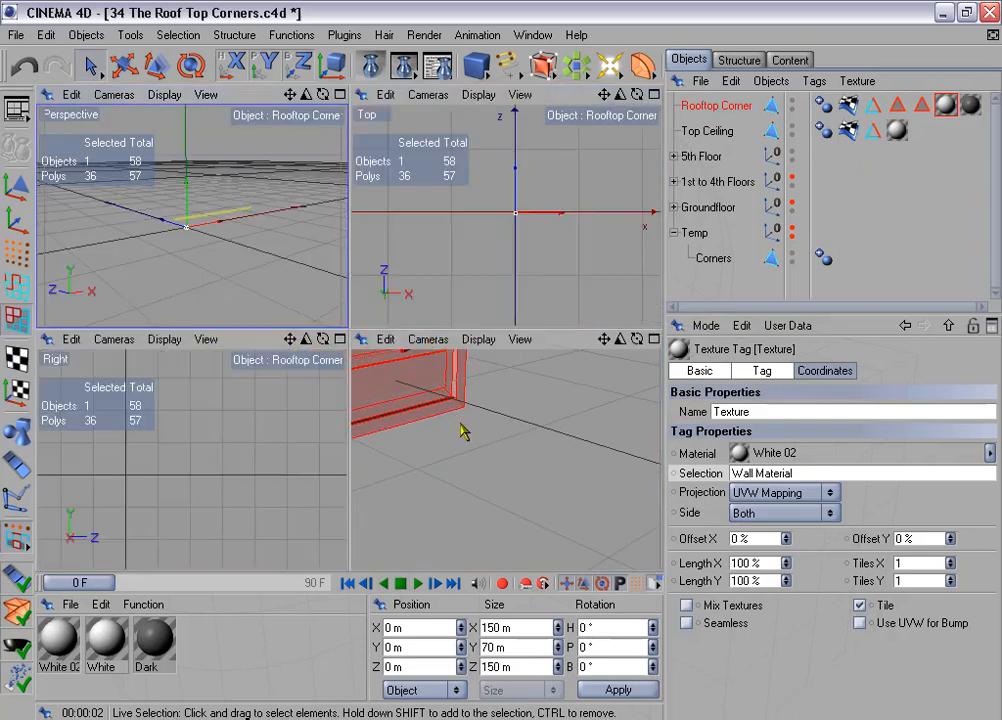
pyautogui.middleClick(460, 425)
pyautogui.scroll(-1, 462, 431)
pyautogui.keyDown('alt'); pyautogui.moveTo(462, 431); pyautogui.dragTo(468, 406, button='middle'); pyautogui.keyUp('alt')
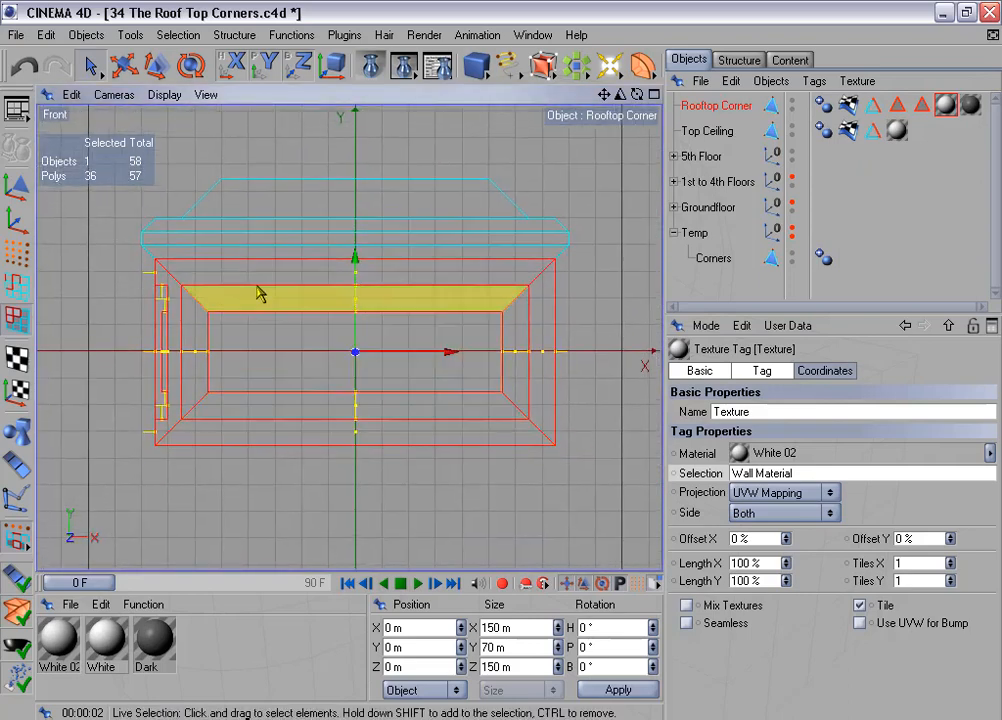
pyautogui.click(18, 221)
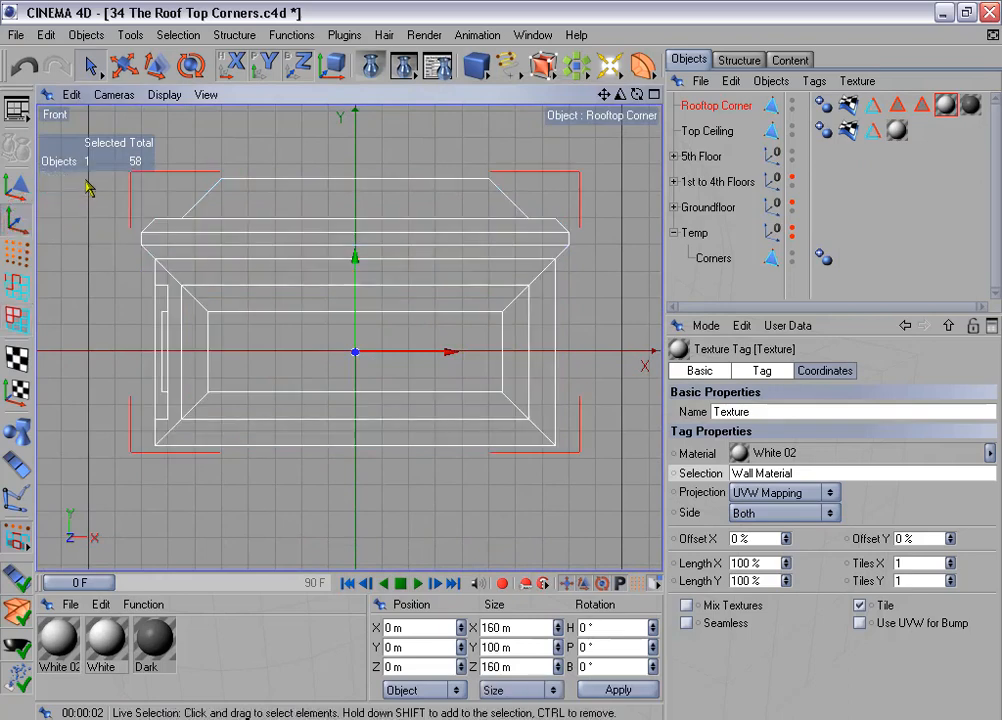
pyautogui.click(123, 65)
pyautogui.click(856, 371)
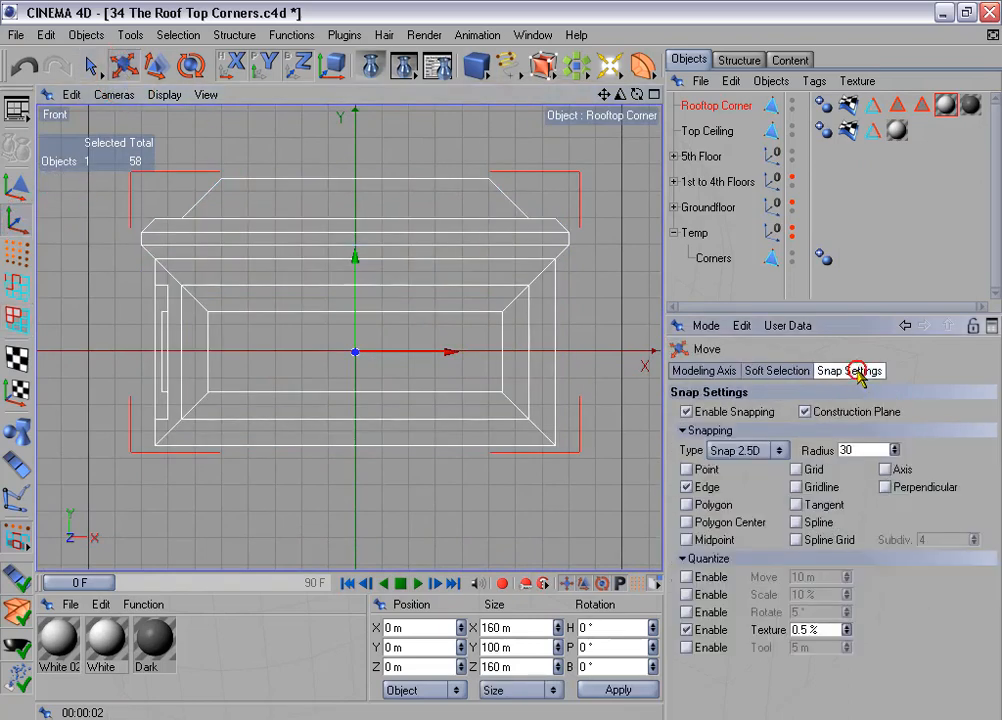
pyautogui.click(741, 414)
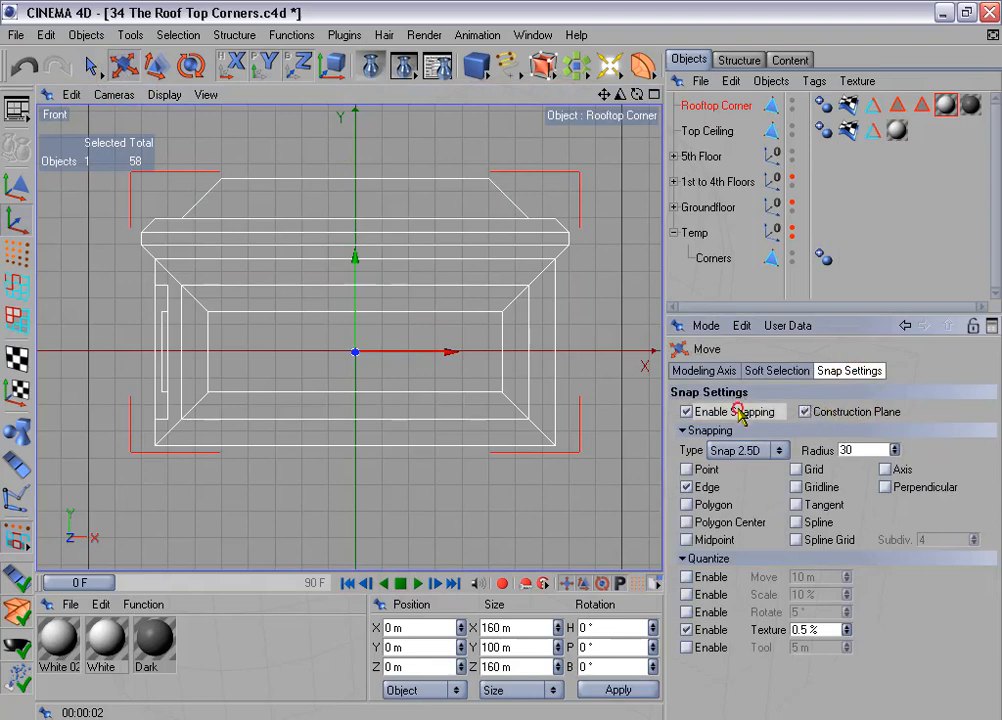
pyautogui.click(708, 487)
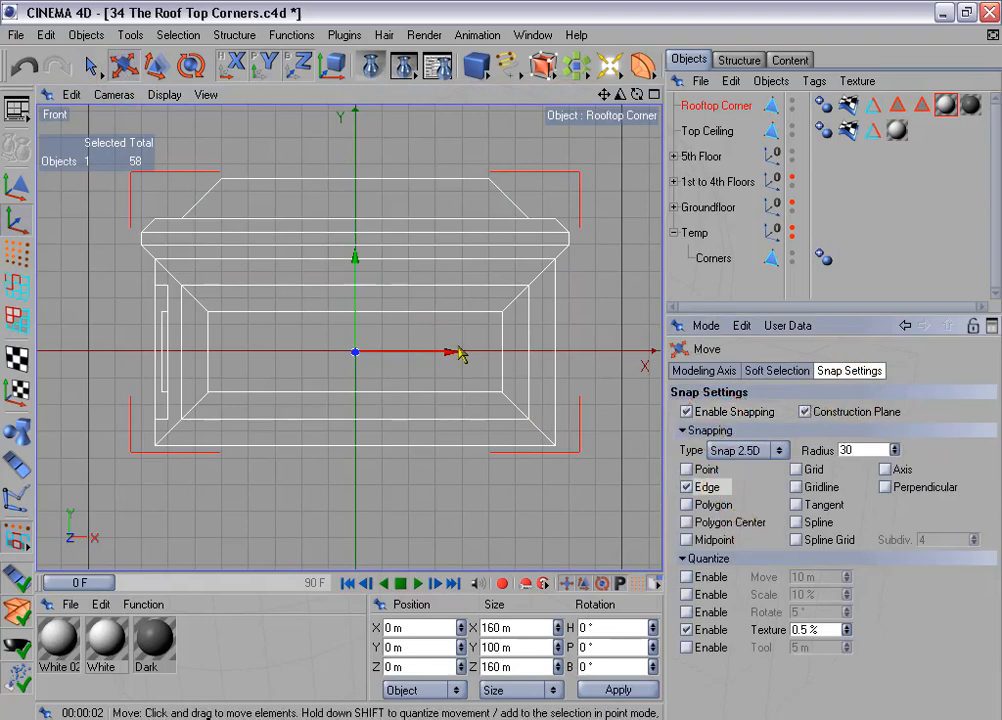
pyautogui.moveTo(356, 260); pyautogui.dragTo(357, 353)
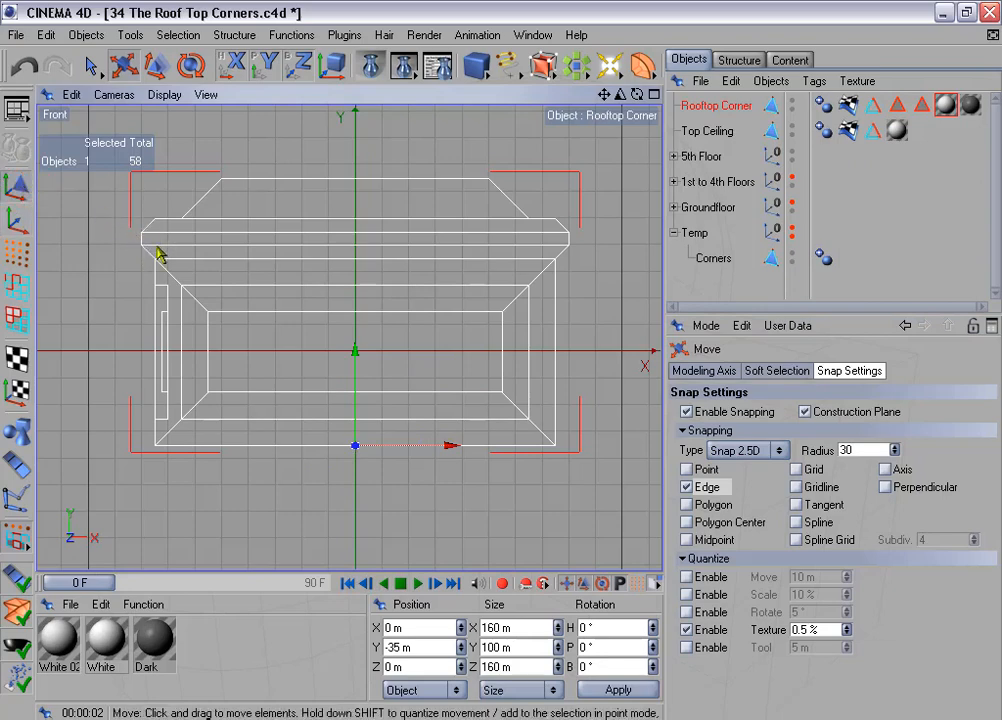
# Move the Rooftop Corner up onto the top of the building's roof at Y 2190 m and frame it in the perspective view.
pyautogui.scroll(-15, 176, 268)
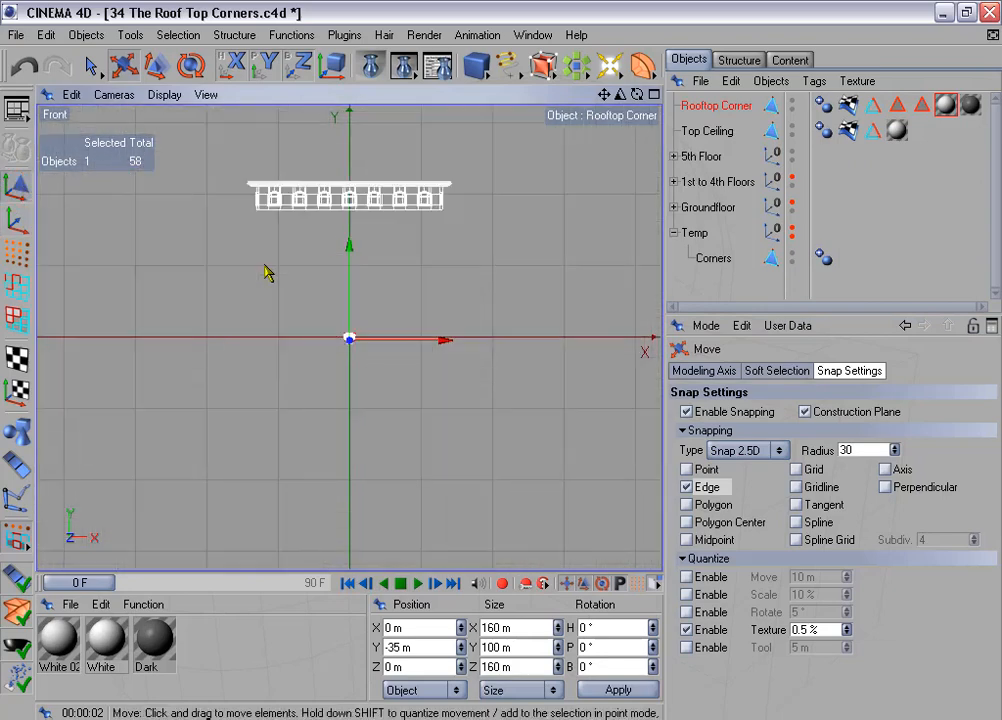
pyautogui.scroll(6, 342, 190)
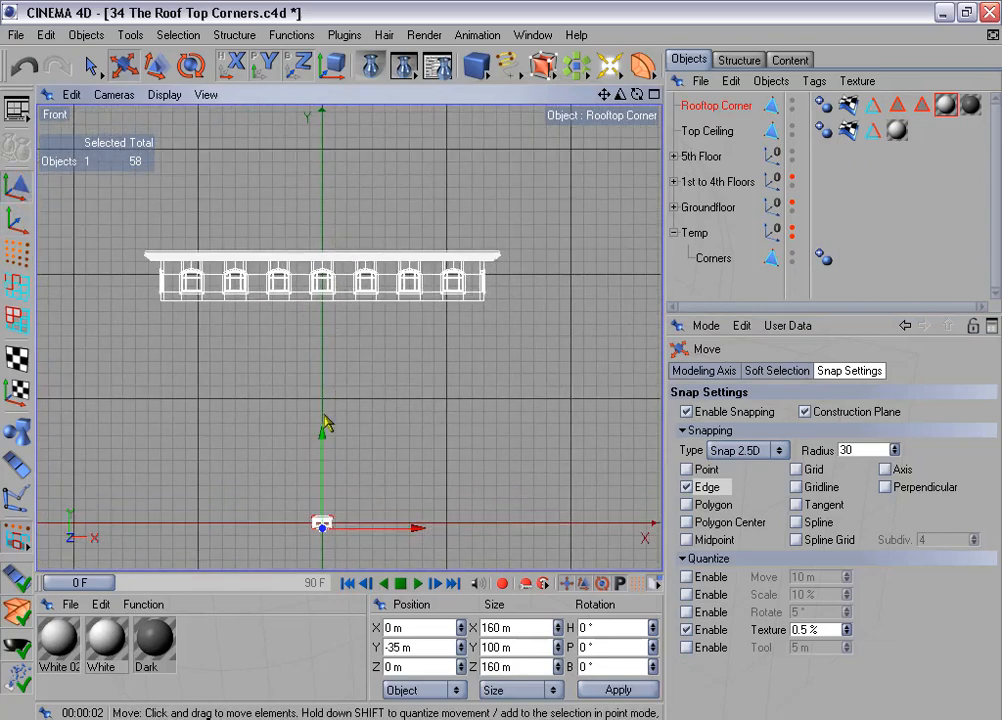
pyautogui.moveTo(325, 425); pyautogui.dragTo(322, 181)
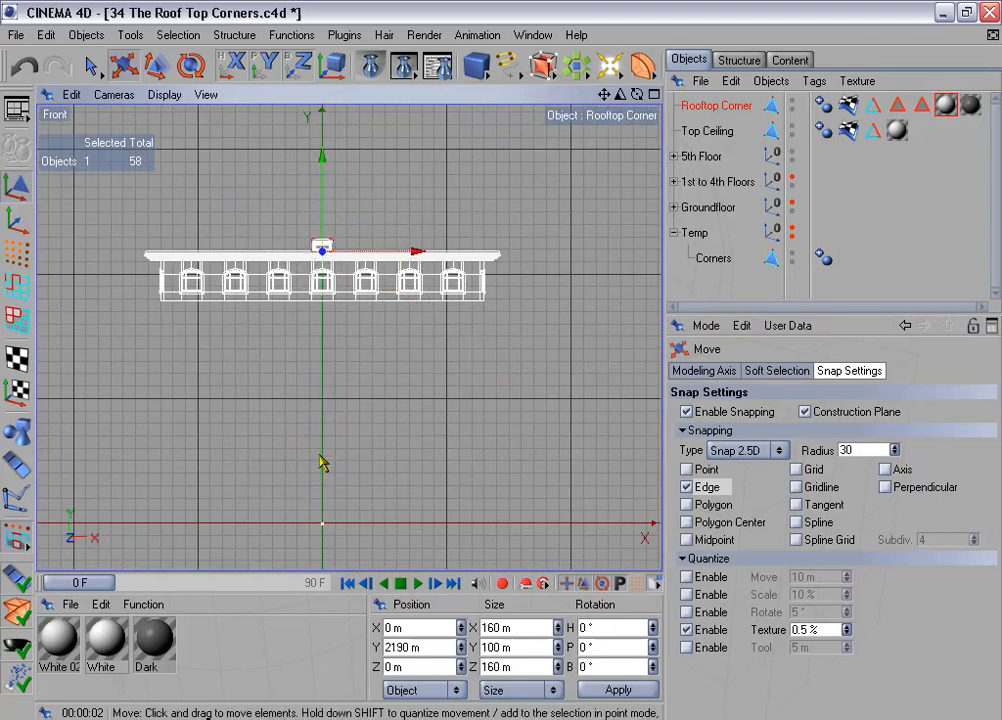
pyautogui.middleClick(360, 337)
pyautogui.middleClick(289, 259)
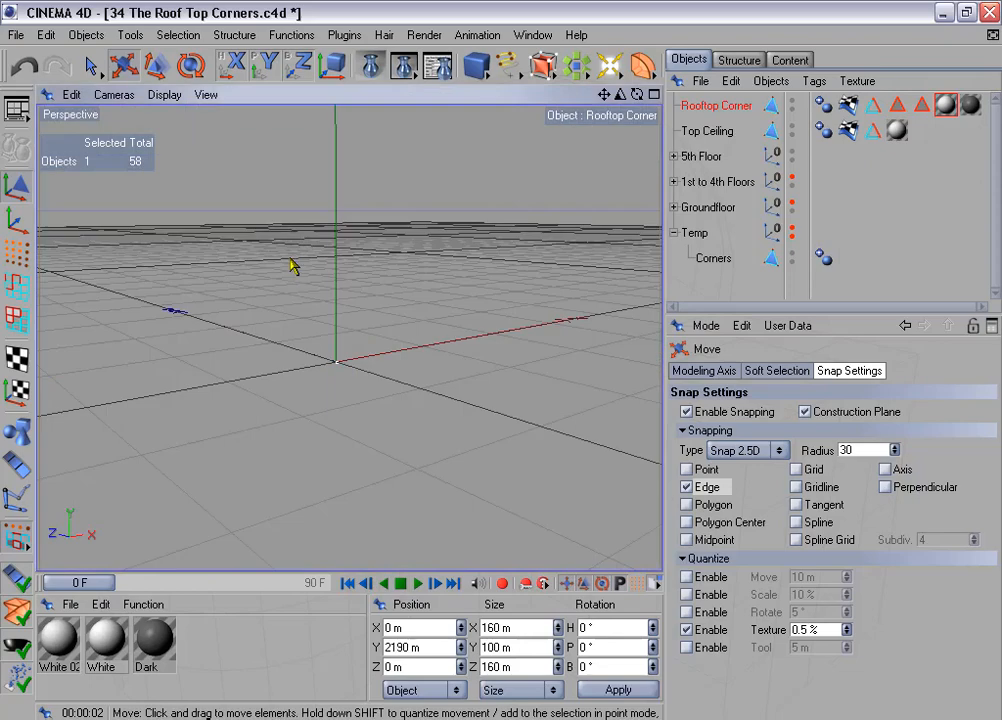
pyautogui.press('o')
pyautogui.scroll(-10, 291, 264)
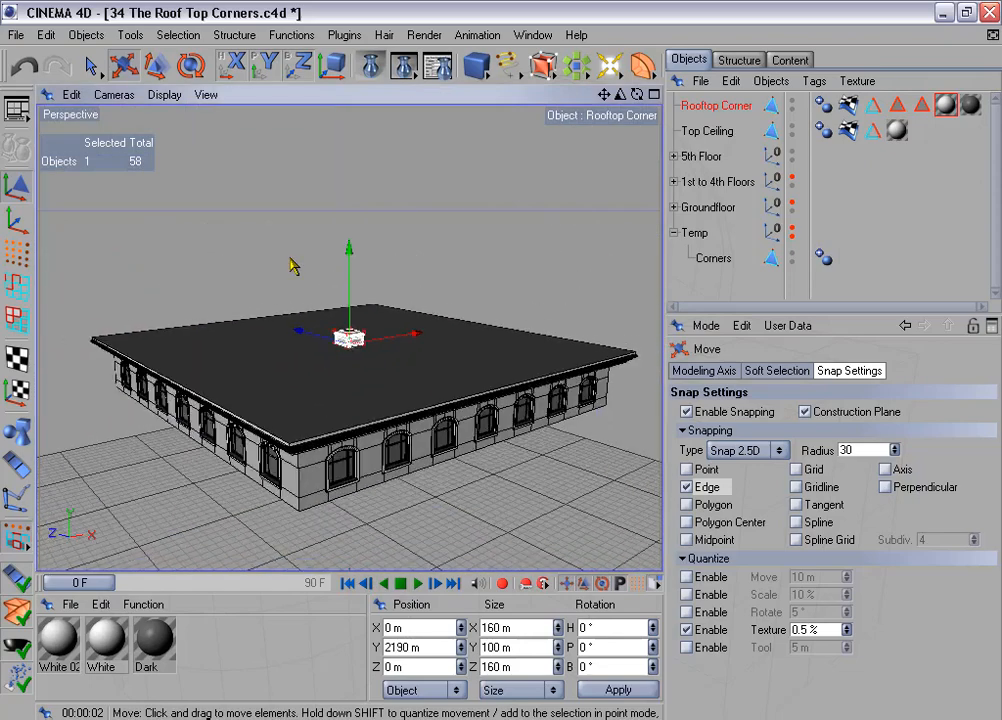
# Move the Rooftop Corner to the roof's front corner by setting its position to X -1305 m and Z -1305 m.
pyautogui.keyDown('alt'); pyautogui.moveTo(291, 264); pyautogui.dragTo(293, 229, button='middle'); pyautogui.keyUp('alt')
pyautogui.moveTo(413, 629); pyautogui.dragTo(352, 624)
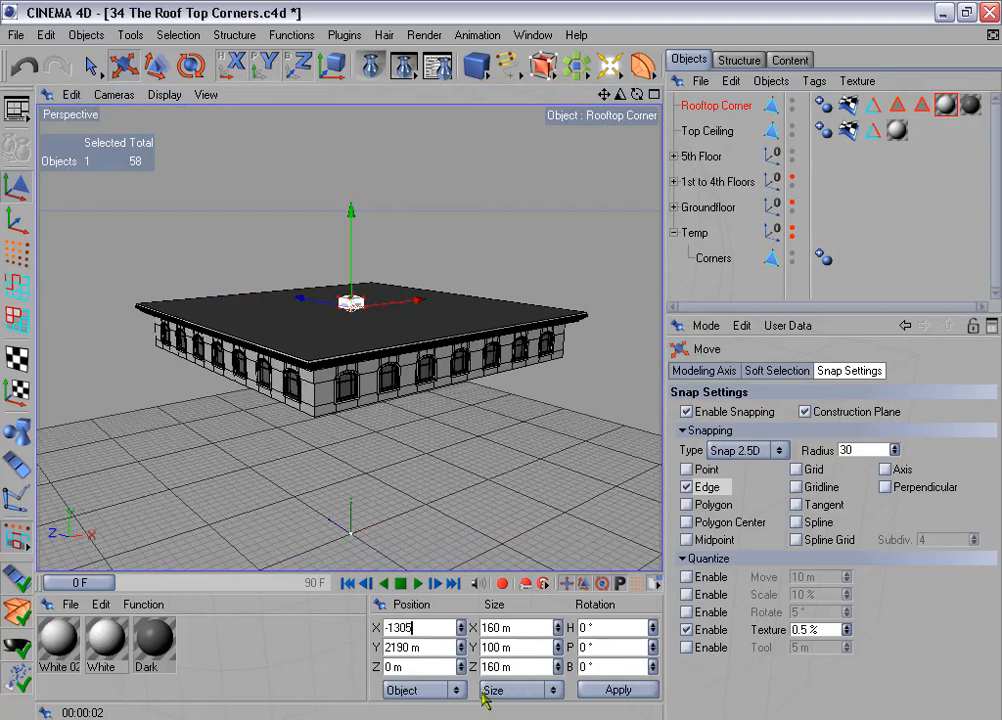
pyautogui.moveTo(424, 670); pyautogui.dragTo(376, 666)
pyautogui.write('-1305')
pyautogui.press('Return')
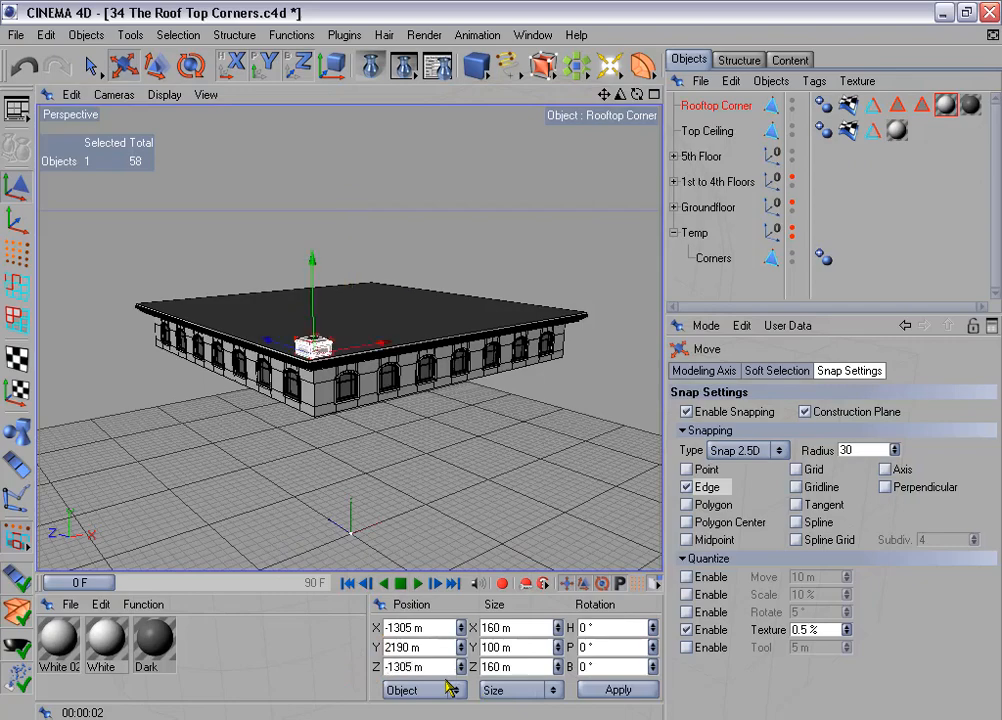
# Move only the Rooftop Corner's object axis back to the roof's center at X 0 m and Z 0 m.
pyautogui.moveTo(620, 95); pyautogui.dragTo(690, 95)
pyautogui.keyDown('alt'); pyautogui.moveTo(501, 340); pyautogui.dragTo(486, 216); pyautogui.keyUp('alt')
pyautogui.click(18, 219)
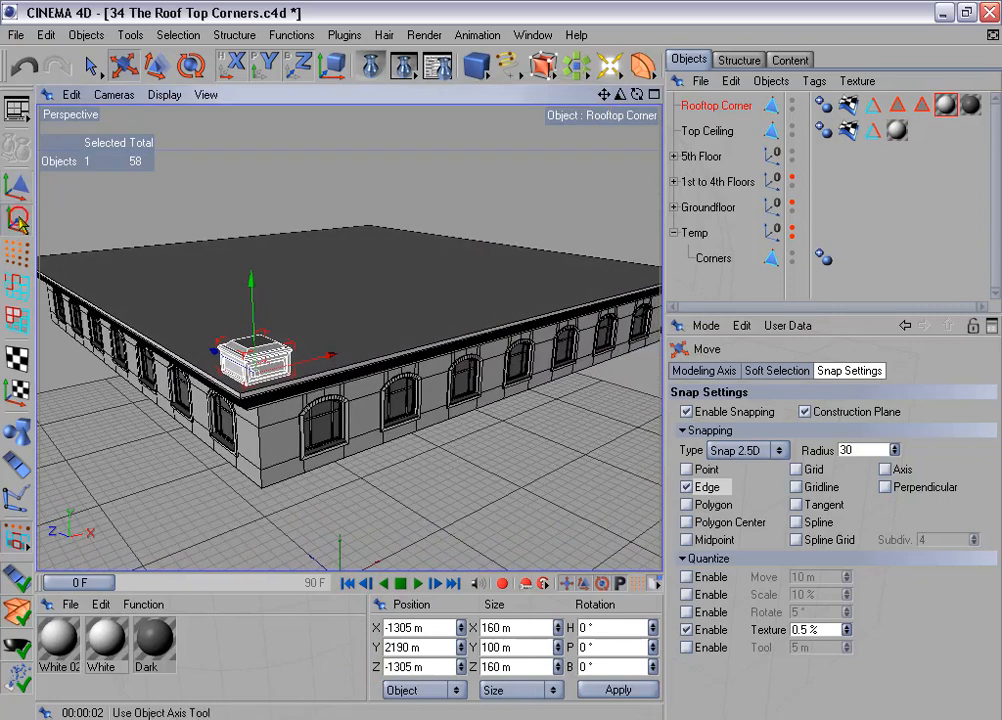
pyautogui.click(435, 627)
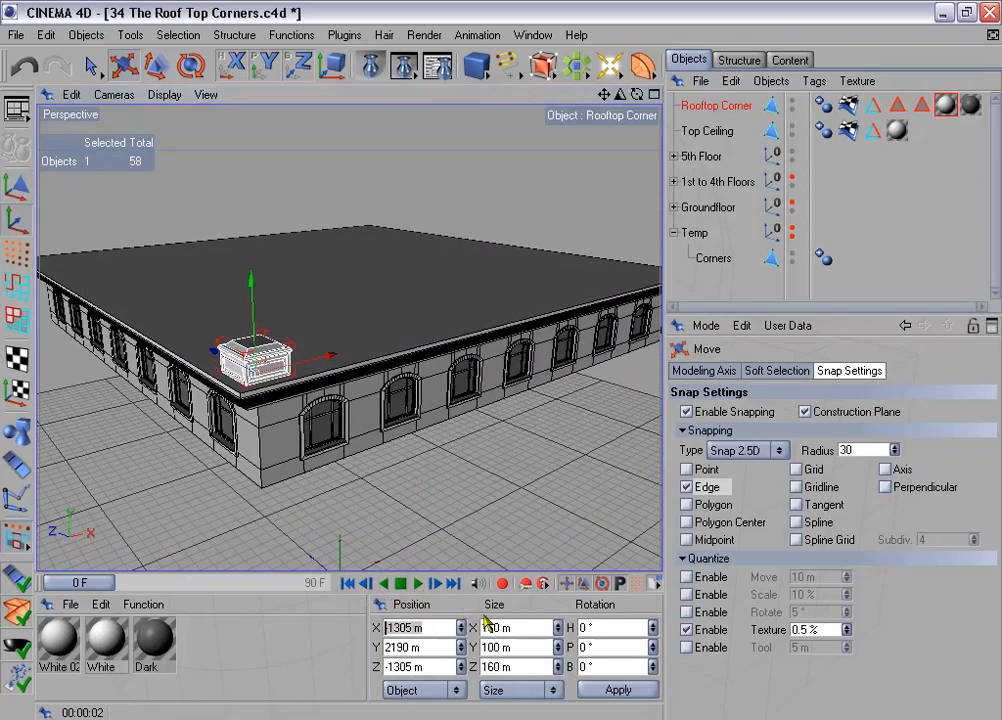
pyautogui.write('0')
pyautogui.click(434, 665)
pyautogui.write('0')
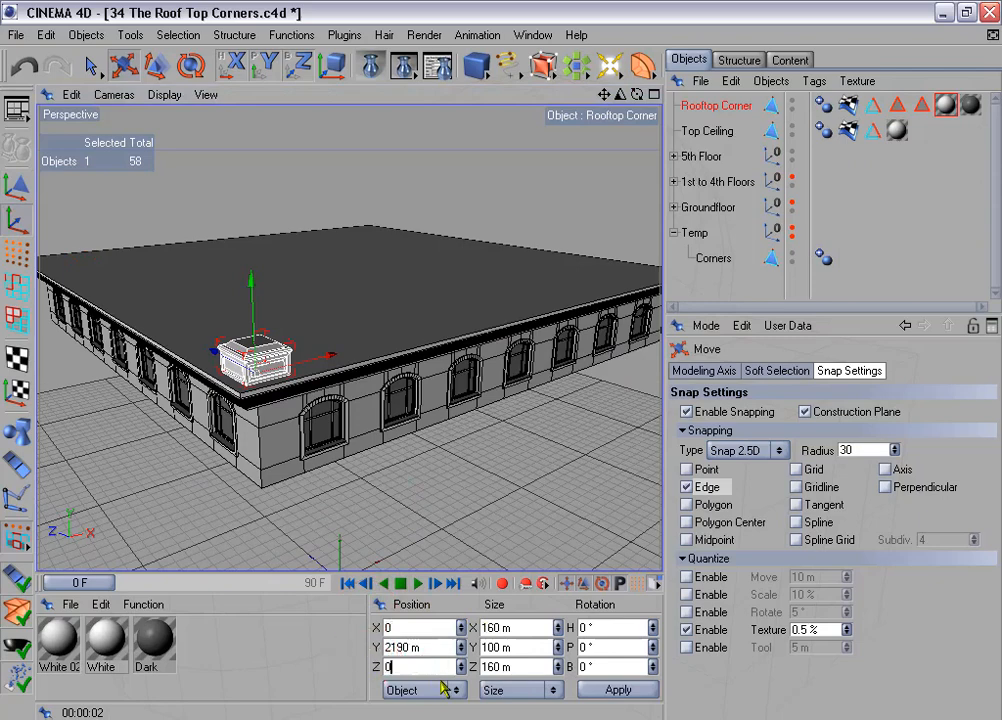
pyautogui.click(632, 689)
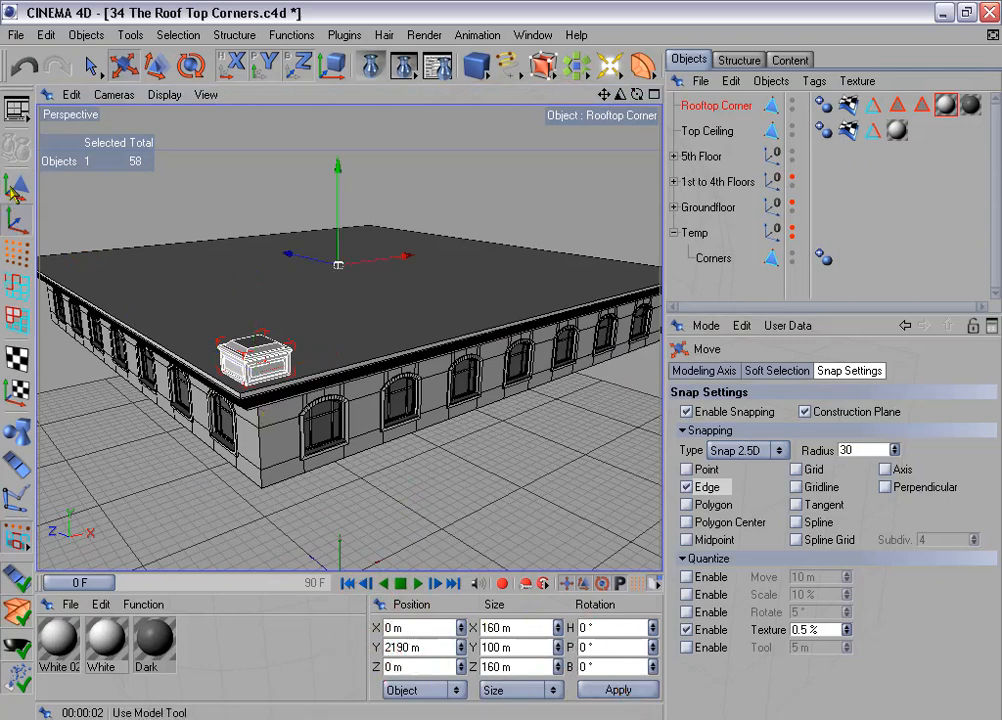
# Duplicate the Rooftop Corner into 3 non-instance copies, rotated 90° per step in Linear mode with position and scale disabled.
pyautogui.click(291, 34)
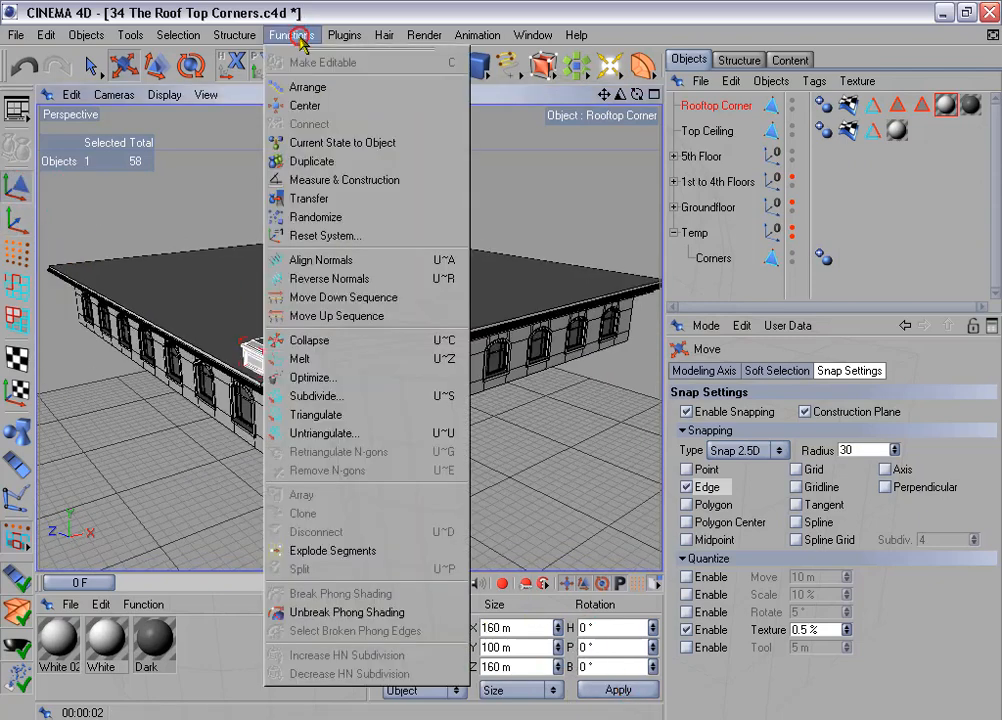
pyautogui.click(358, 163)
pyautogui.click(712, 370)
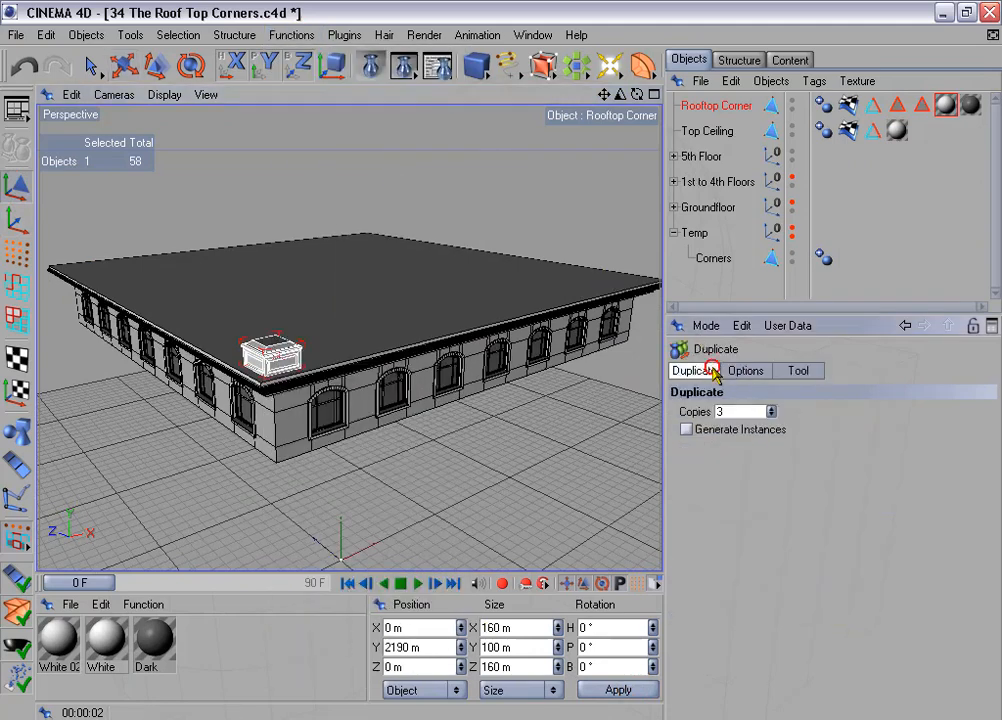
pyautogui.click(748, 371)
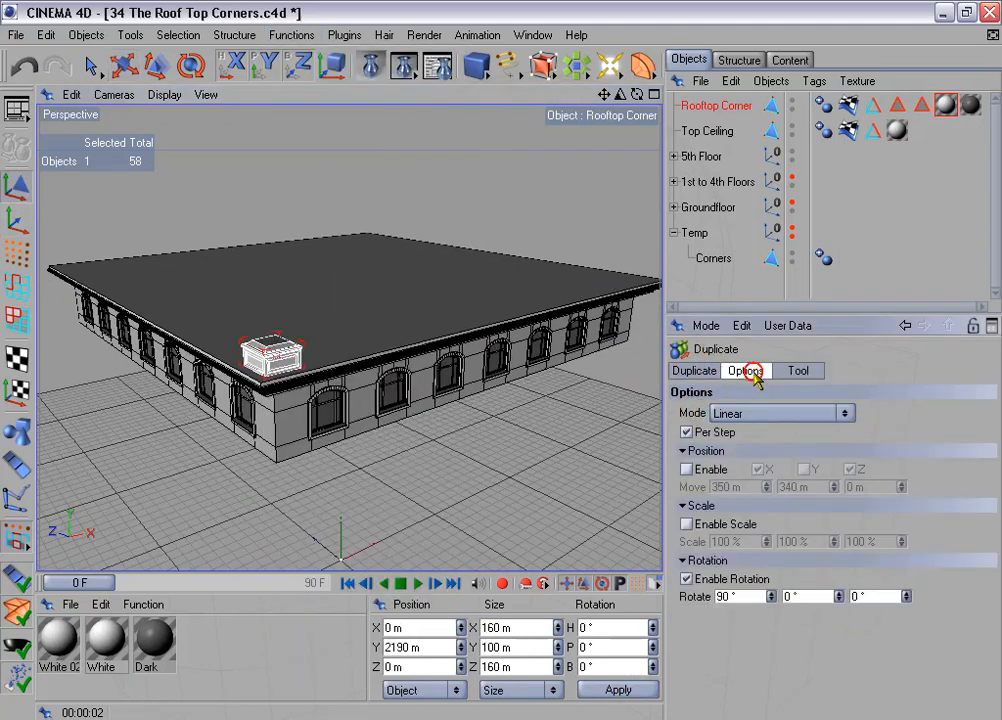
pyautogui.click(718, 469)
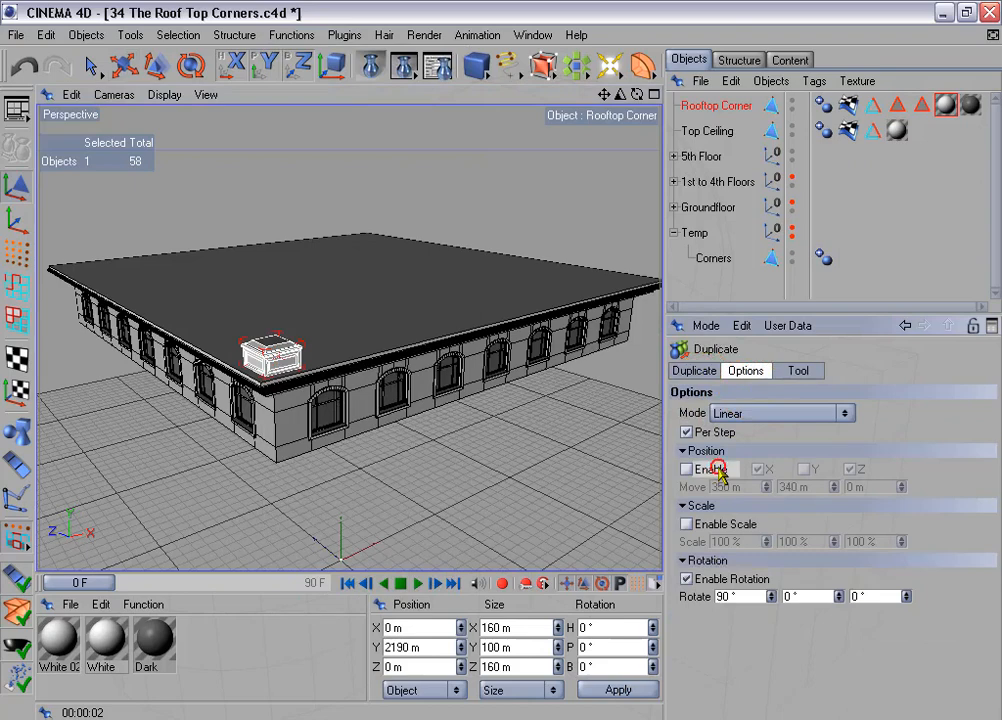
pyautogui.click(726, 579)
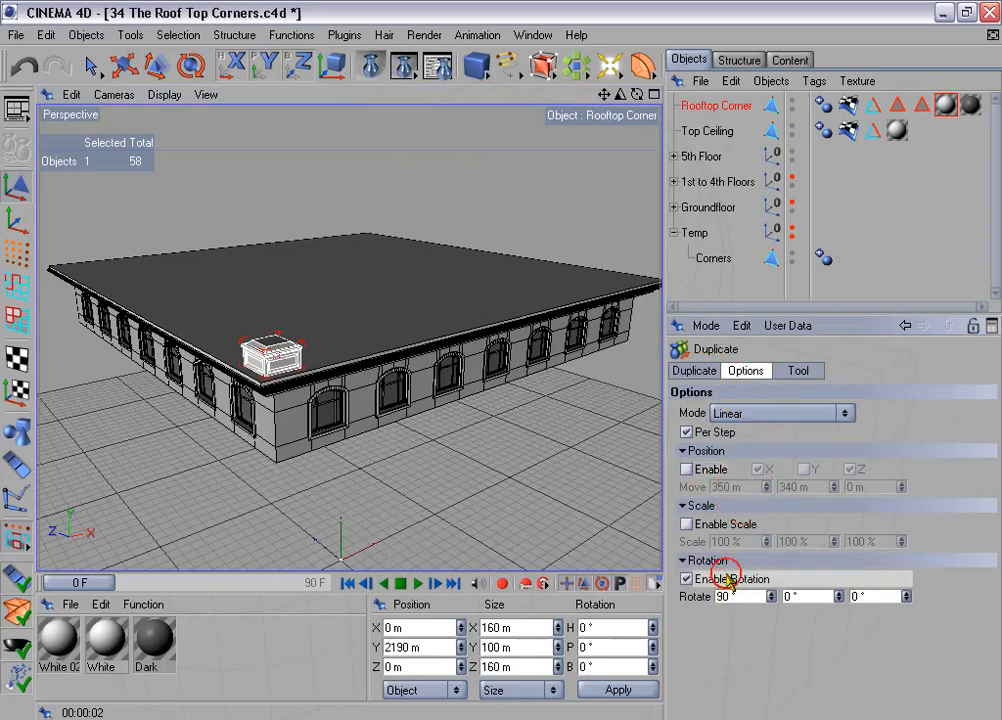
pyautogui.click(800, 371)
pyautogui.click(714, 430)
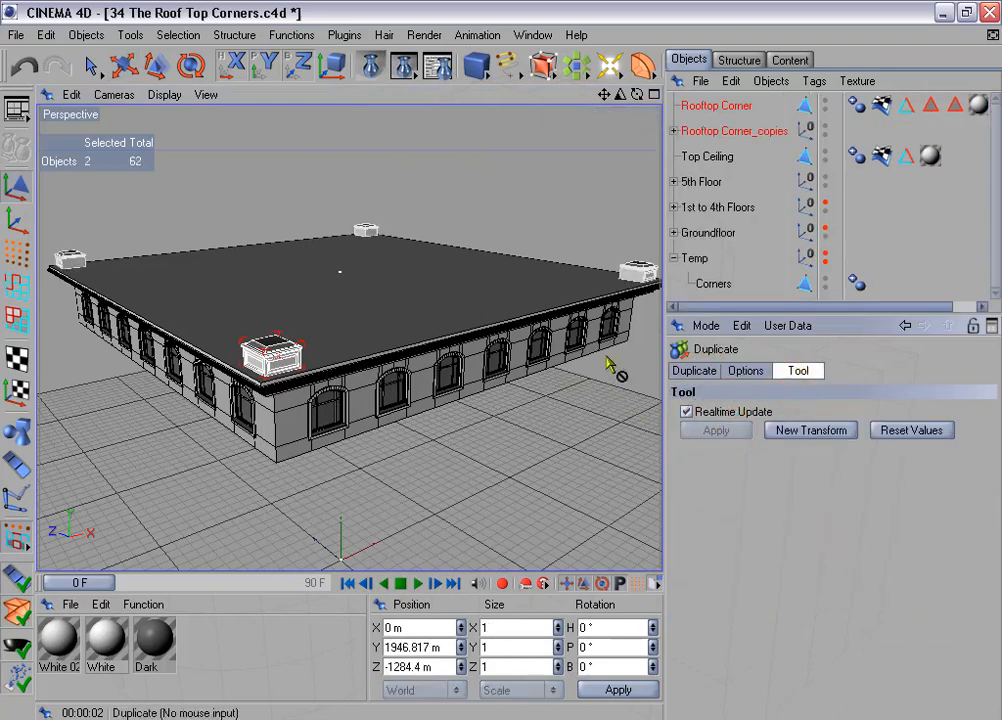
# Connect the original Rooftop Corner and its three copies into a single polygon object.
pyautogui.moveTo(702, 318); pyautogui.dragTo(704, 518)
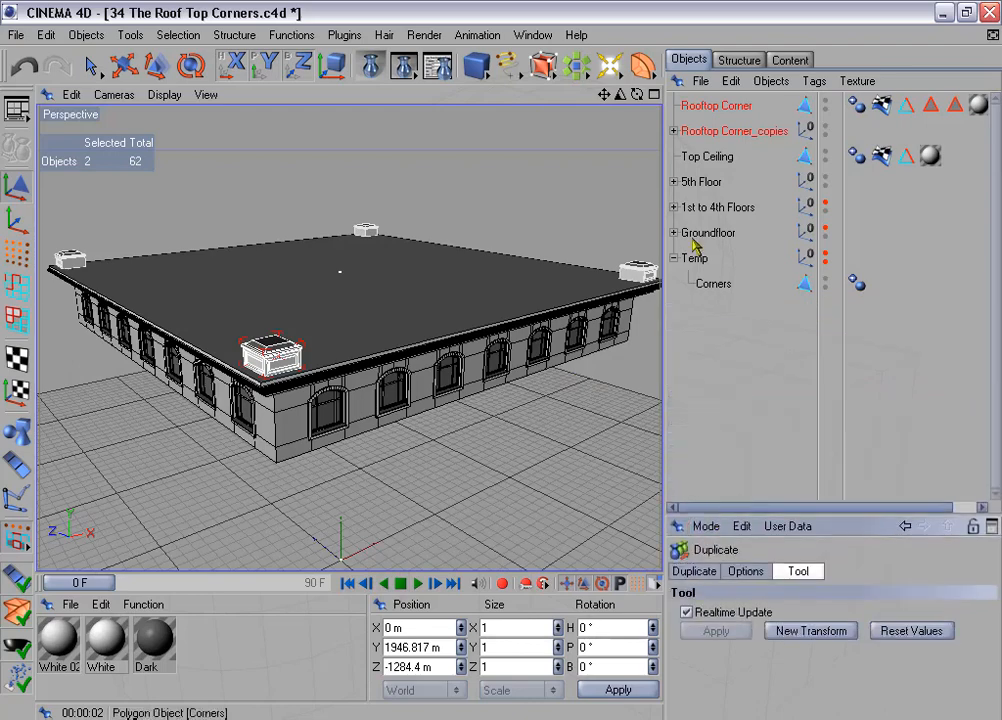
pyautogui.click(673, 131)
pyautogui.click(702, 104)
pyautogui.keyDown('ctrl'); pyautogui.click(713, 157); pyautogui.keyUp('ctrl')
pyautogui.keyDown('ctrl'); pyautogui.click(722, 197); pyautogui.keyUp('ctrl')
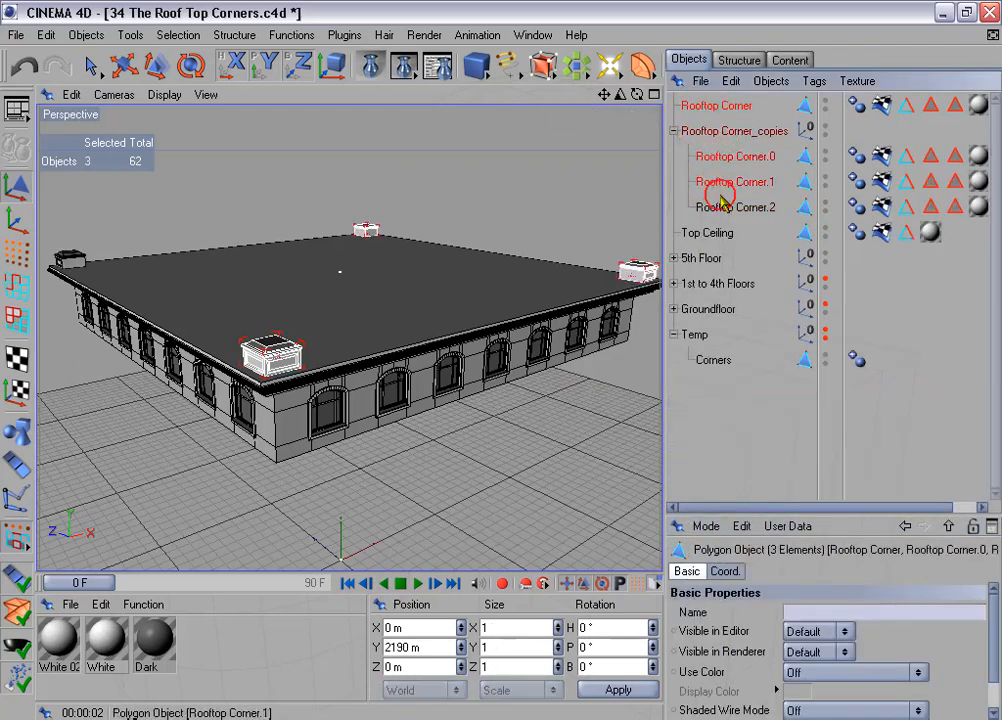
pyautogui.keyDown('ctrl'); pyautogui.click(727, 207); pyautogui.keyUp('ctrl')
pyautogui.rightClick(727, 208)
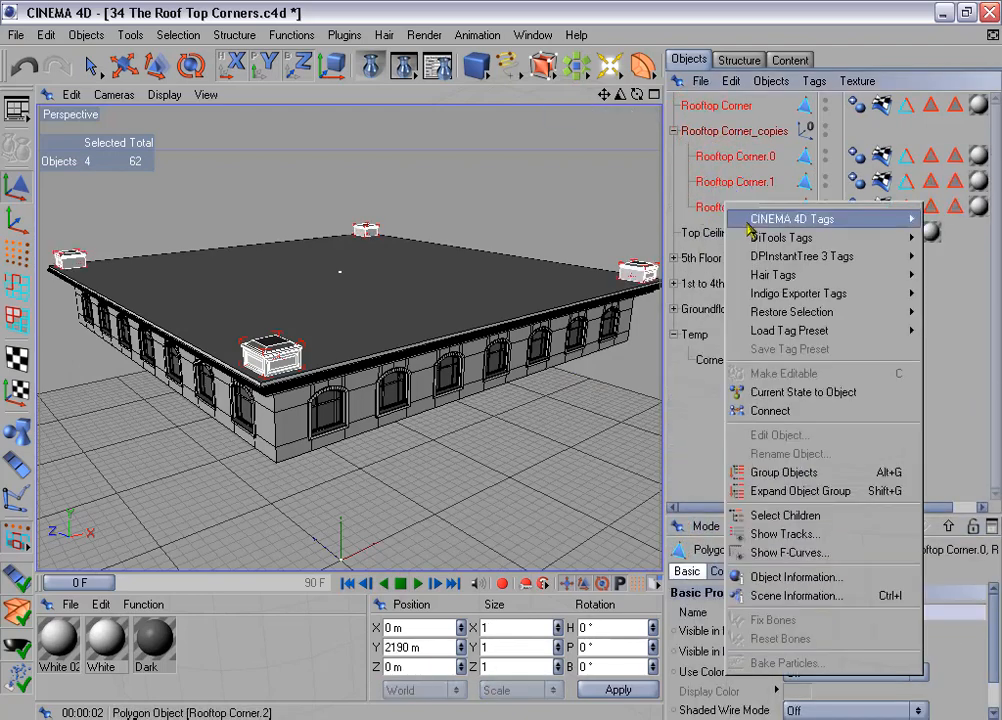
pyautogui.click(797, 411)
# Delete the original Rooftop Corner and the Rooftop Corner_copies group, keeping the connected object.
pyautogui.click(722, 130)
pyautogui.keyDown('ctrl'); pyautogui.click(727, 157); pyautogui.keyUp('ctrl')
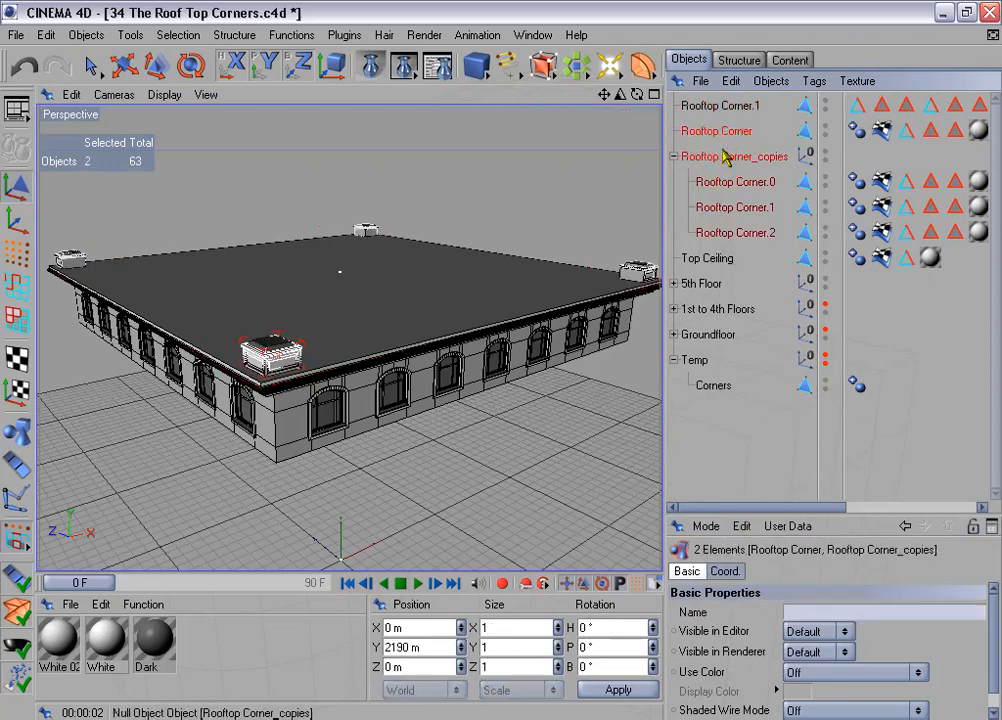
pyautogui.press('Delete')
# Widen the object list and rename the connected object Rooftop Corners.
pyautogui.moveTo(664, 231); pyautogui.dragTo(522, 219)
pyautogui.doubleClick(605, 105)
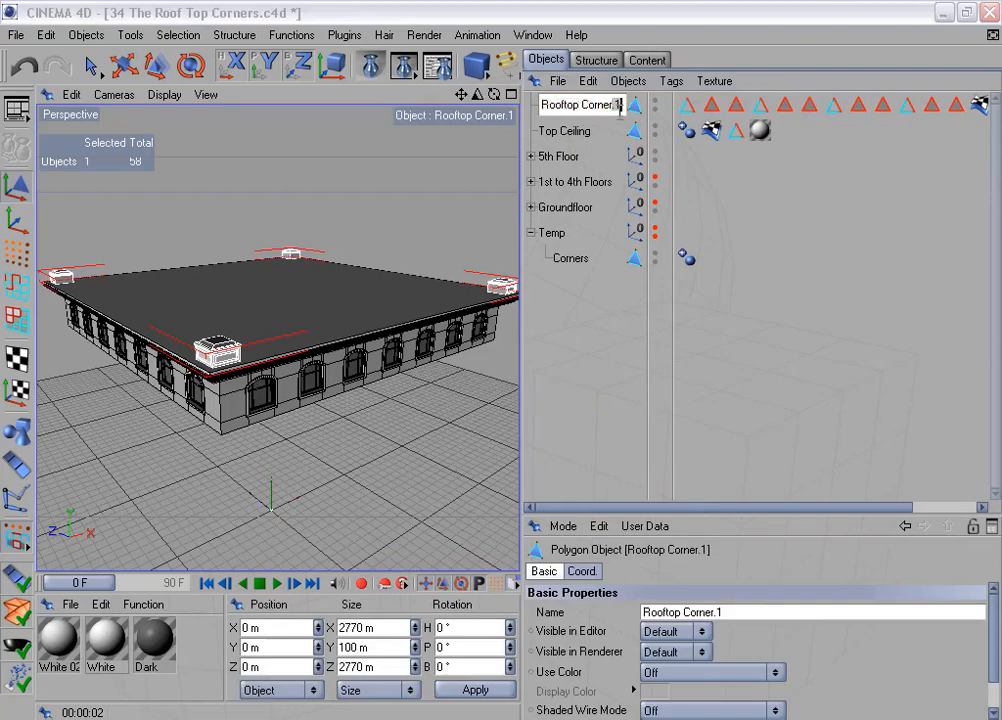
pyautogui.press('BackSpace')
pyautogui.press('BackSpace')
pyautogui.write('s')
pyautogui.press('Return')
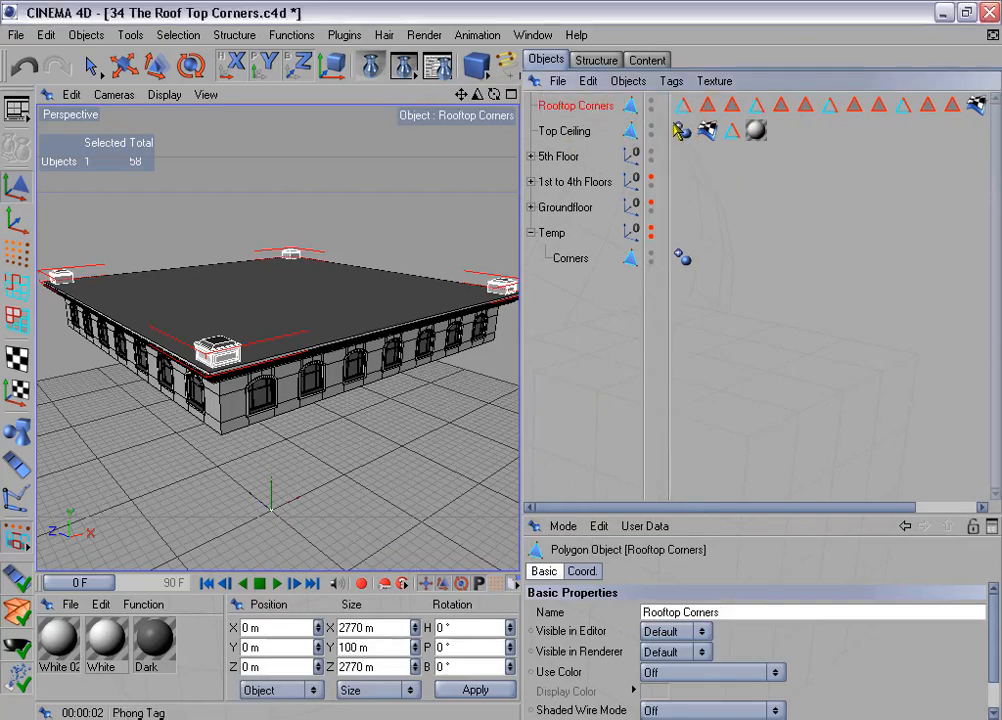
# Merge the four Edges for beveling selections of Rooftop Corners into one stored edge selection.
pyautogui.click(16, 285)
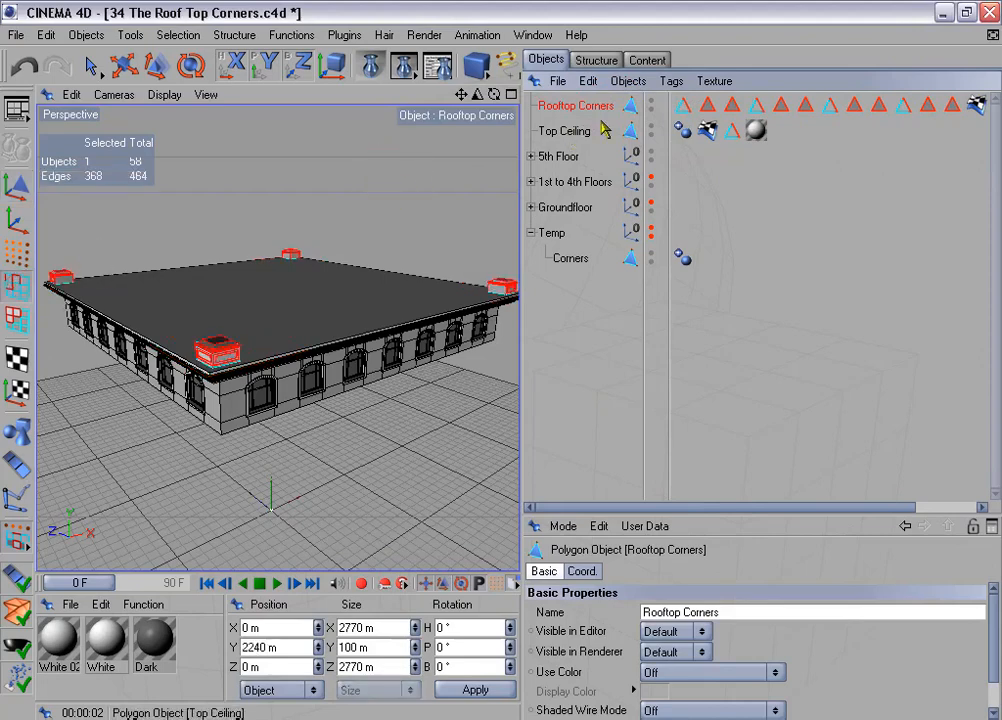
pyautogui.click(680, 107)
pyautogui.keyDown('shift'); pyautogui.click(756, 105); pyautogui.keyUp('shift')
pyautogui.keyDown('shift'); pyautogui.click(829, 105); pyautogui.keyUp('shift')
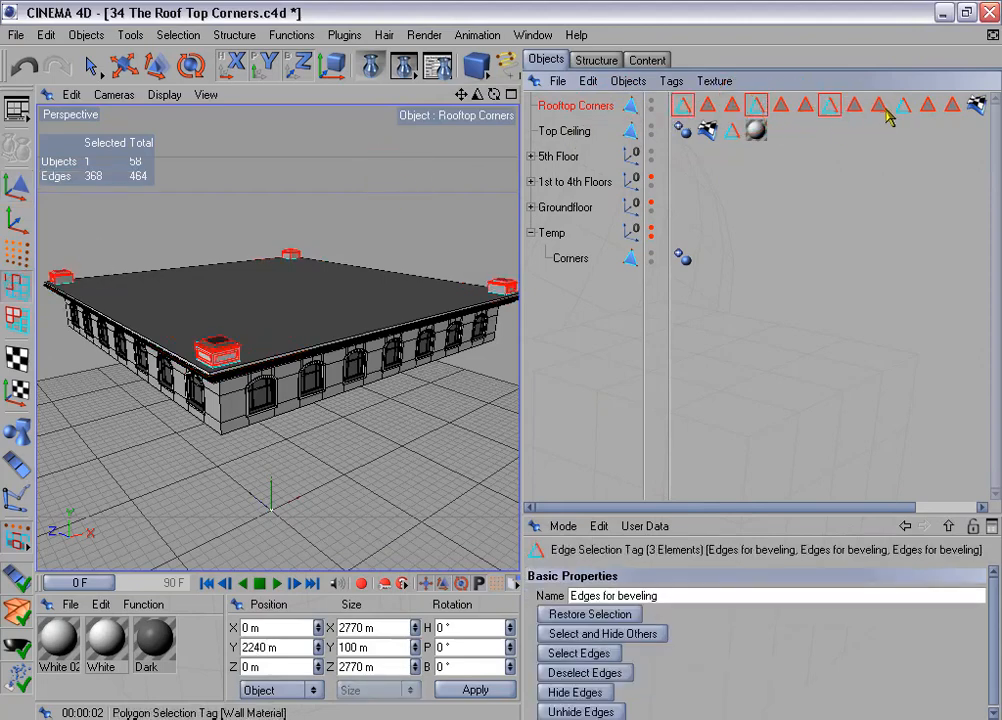
pyautogui.keyDown('shift'); pyautogui.click(902, 105); pyautogui.keyUp('shift')
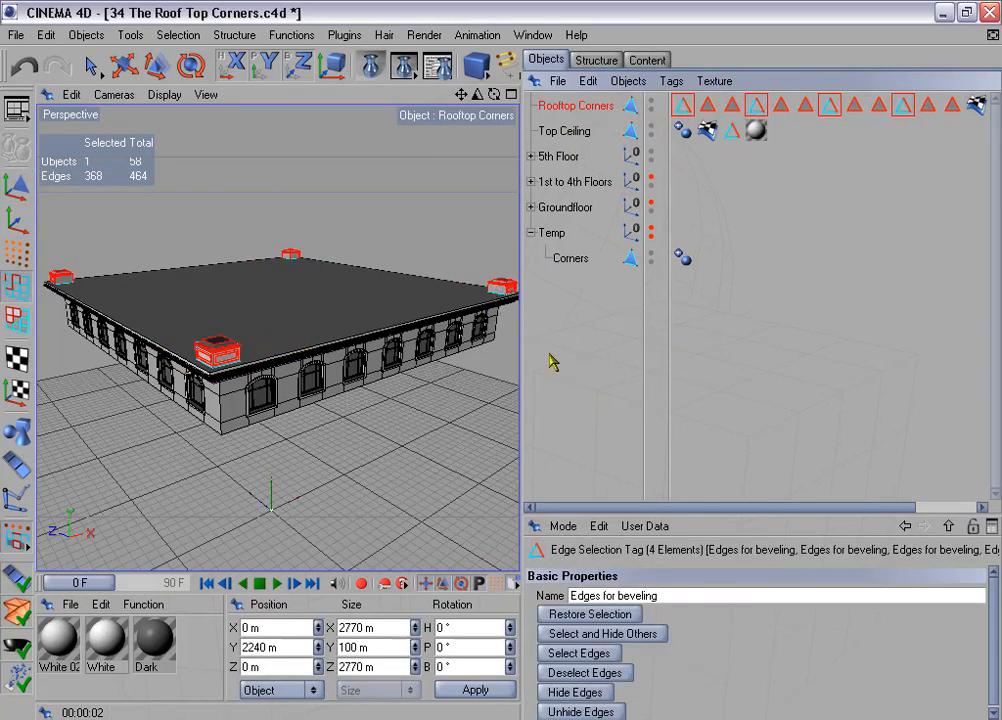
pyautogui.moveTo(523, 358); pyautogui.dragTo(566, 349)
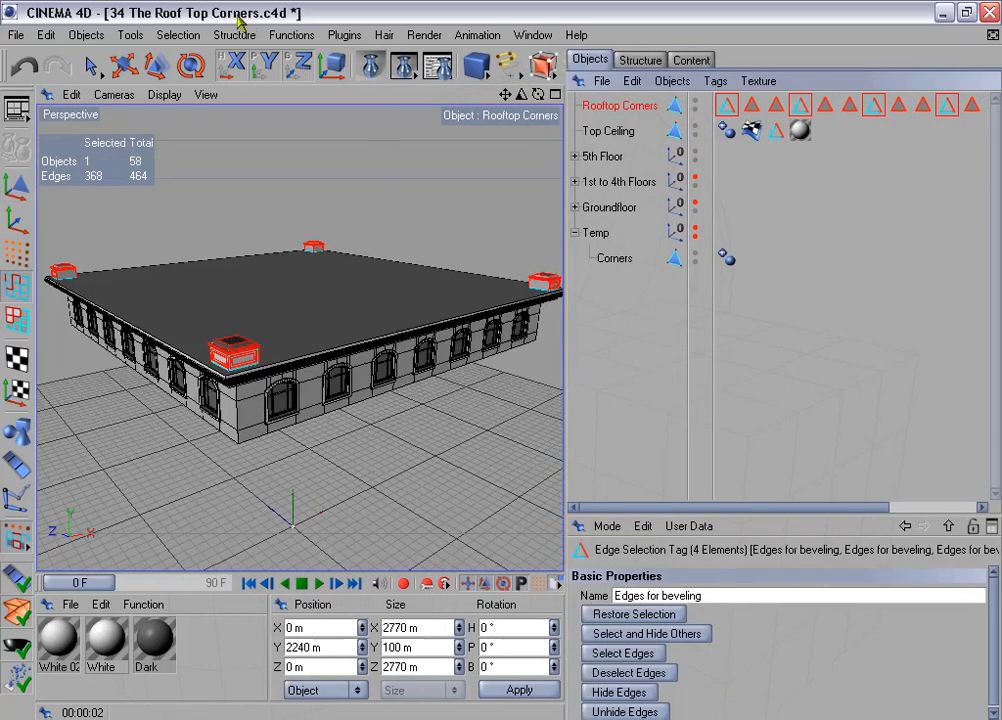
pyautogui.click(179, 36)
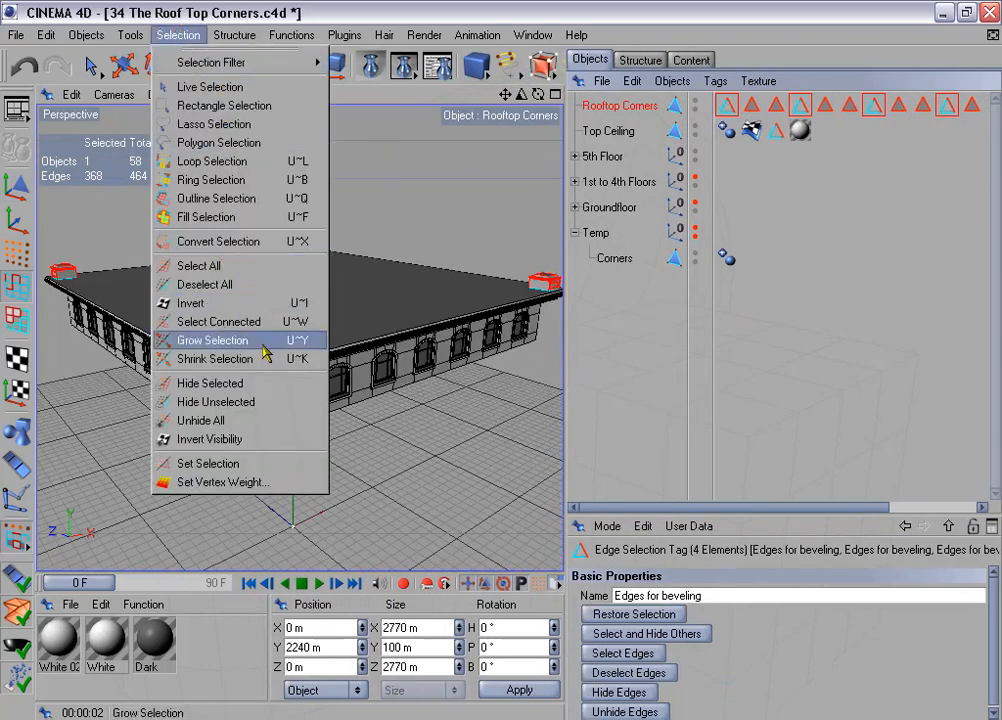
pyautogui.click(265, 463)
# Delete the three redundant Edges for beveling tags from Rooftop Corners, keeping the first one.
pyautogui.click(801, 107)
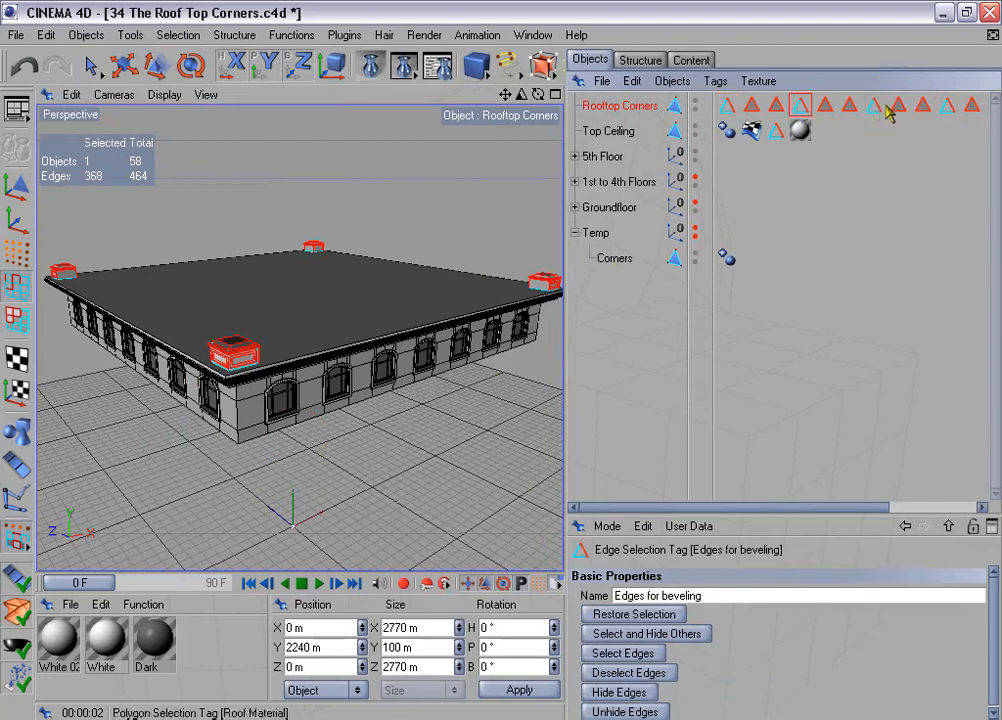
pyautogui.keyDown('shift'); pyautogui.click(877, 107); pyautogui.keyUp('shift')
pyautogui.keyDown('shift'); pyautogui.click(943, 108); pyautogui.keyUp('shift')
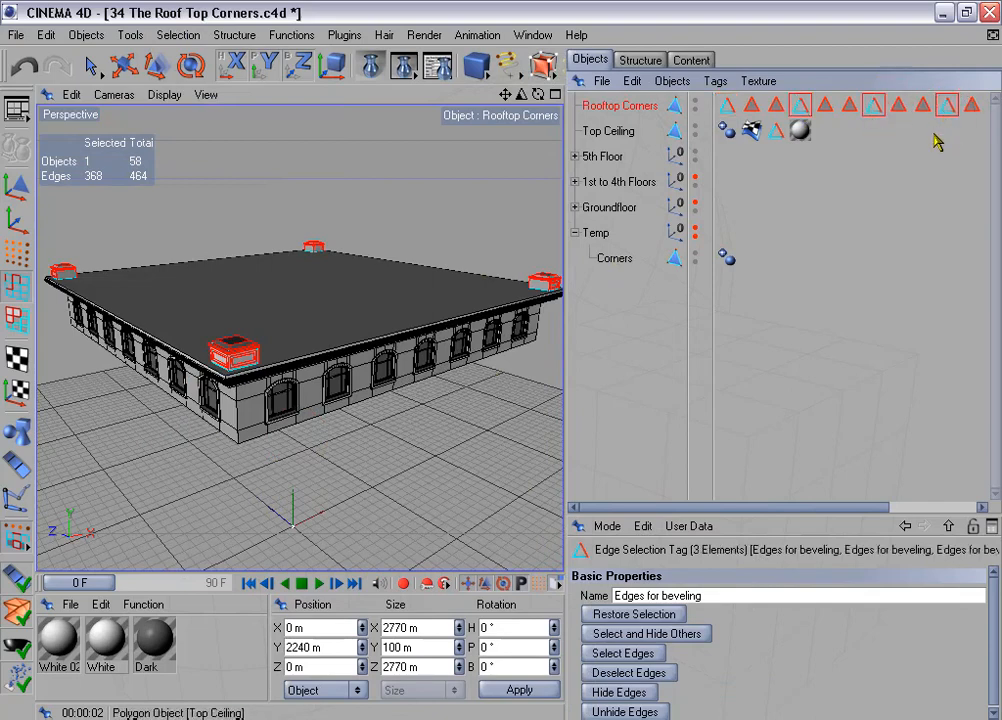
pyautogui.click(937, 143)
# Select the polygons of all four Roof Material tags on Rooftop Corners and store them as one polygon selection.
pyautogui.click(750, 106)
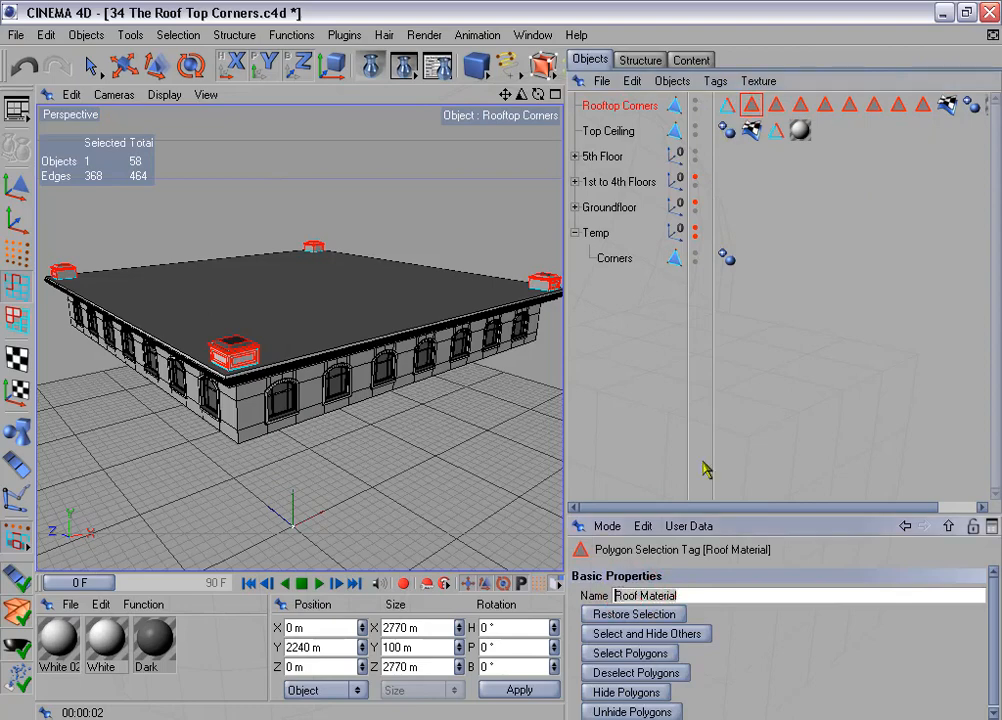
pyautogui.keyDown('shift'); pyautogui.click(803, 107); pyautogui.keyUp('shift')
pyautogui.keyDown('shift'); pyautogui.click(853, 108); pyautogui.keyUp('shift')
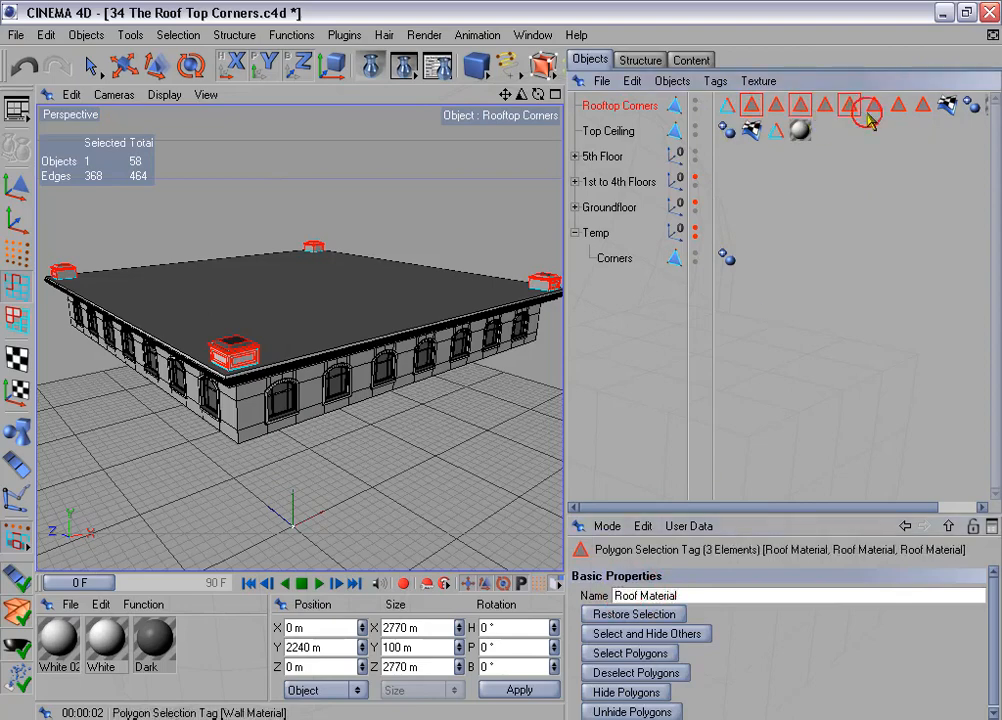
pyautogui.keyDown('shift'); pyautogui.click(897, 106); pyautogui.keyUp('shift')
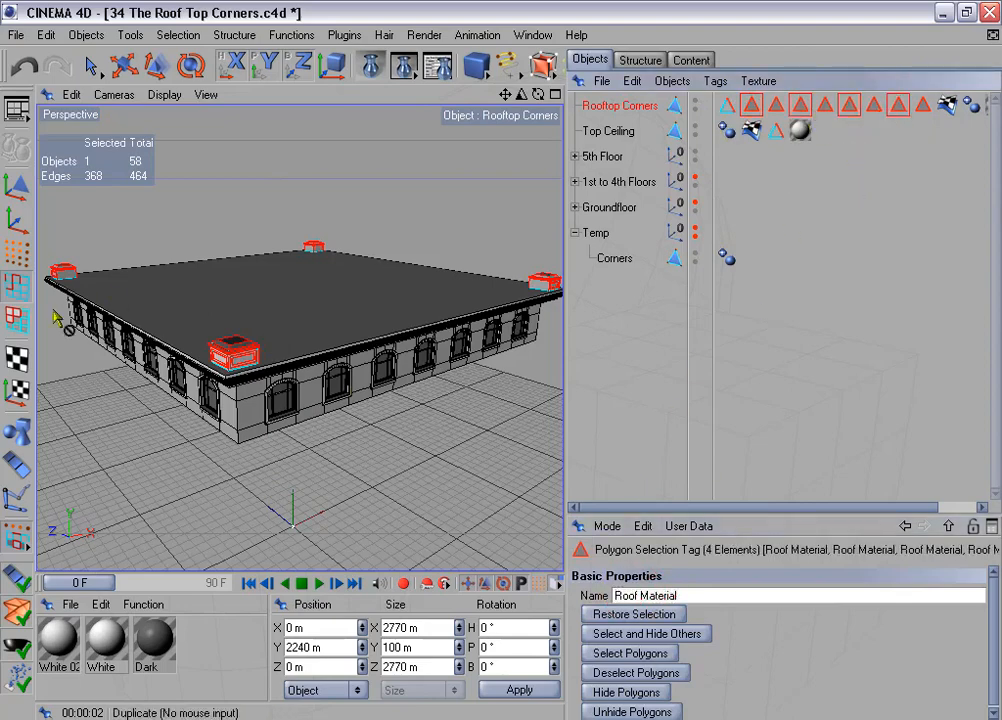
pyautogui.click(16, 318)
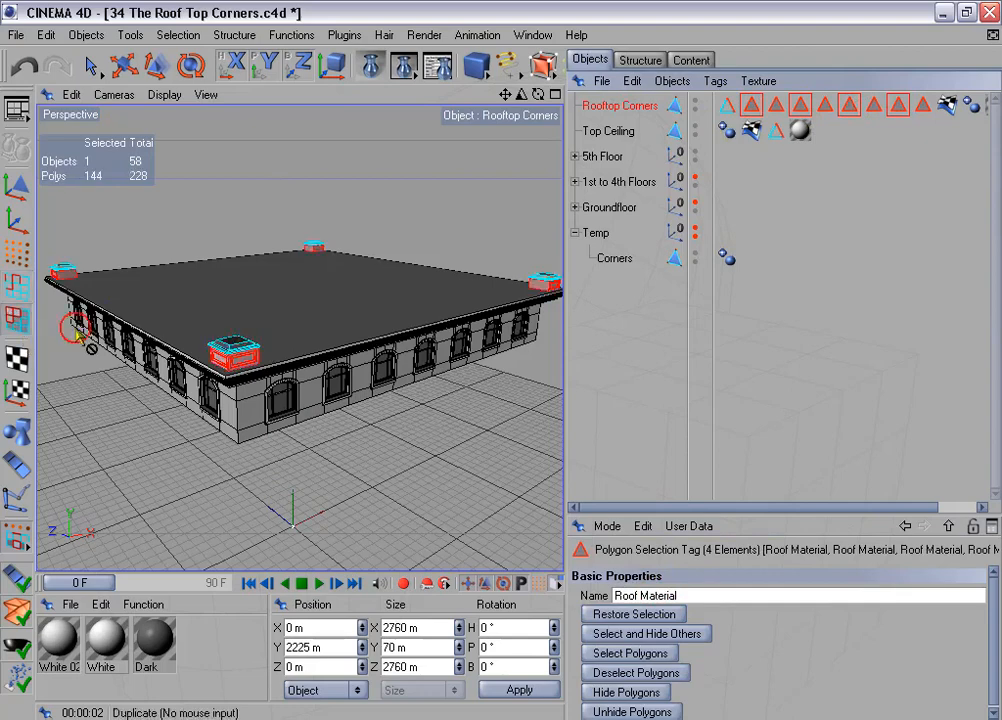
pyautogui.click(664, 616)
pyautogui.click(652, 654)
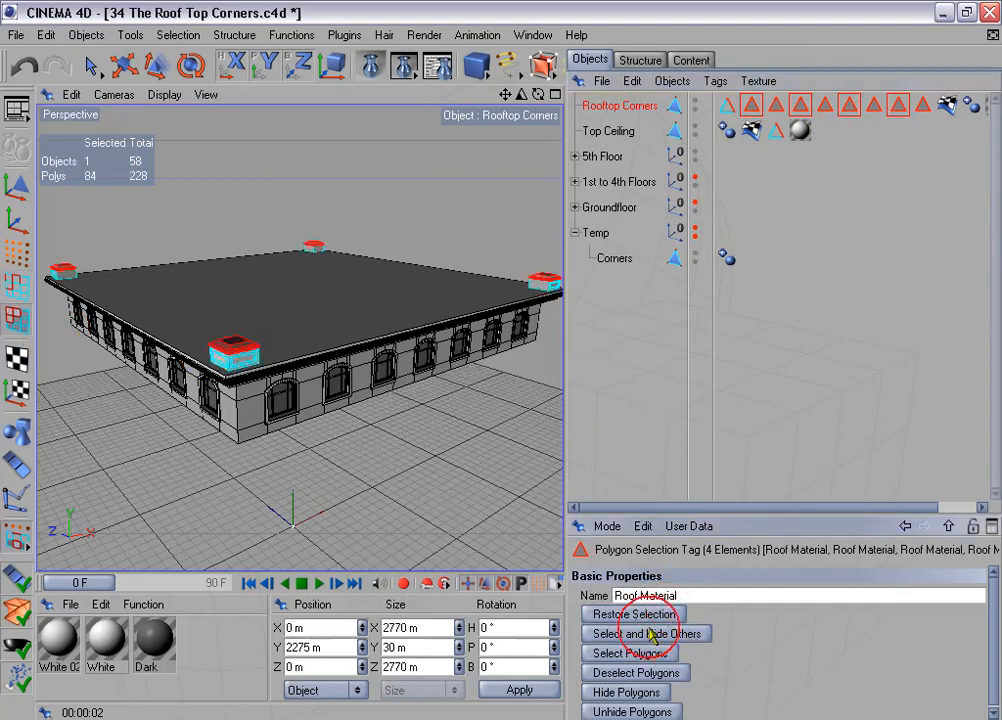
pyautogui.click(175, 35)
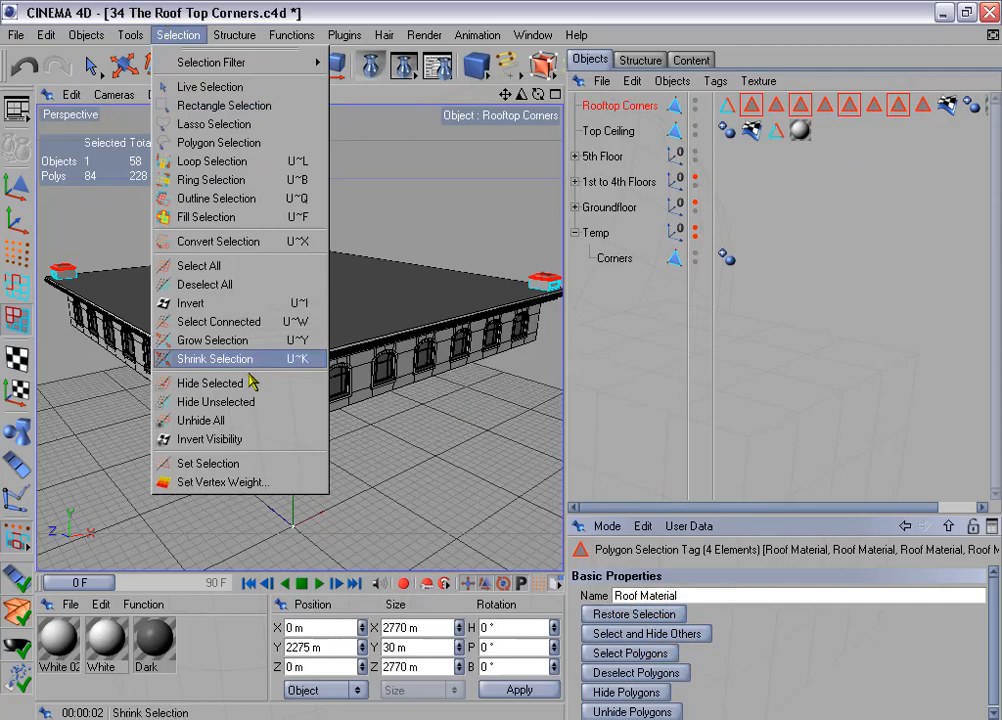
pyautogui.click(273, 463)
# Select the polygons of all four Wall Material tags on Rooftop Corners and store them as one polygon selection.
pyautogui.click(776, 104)
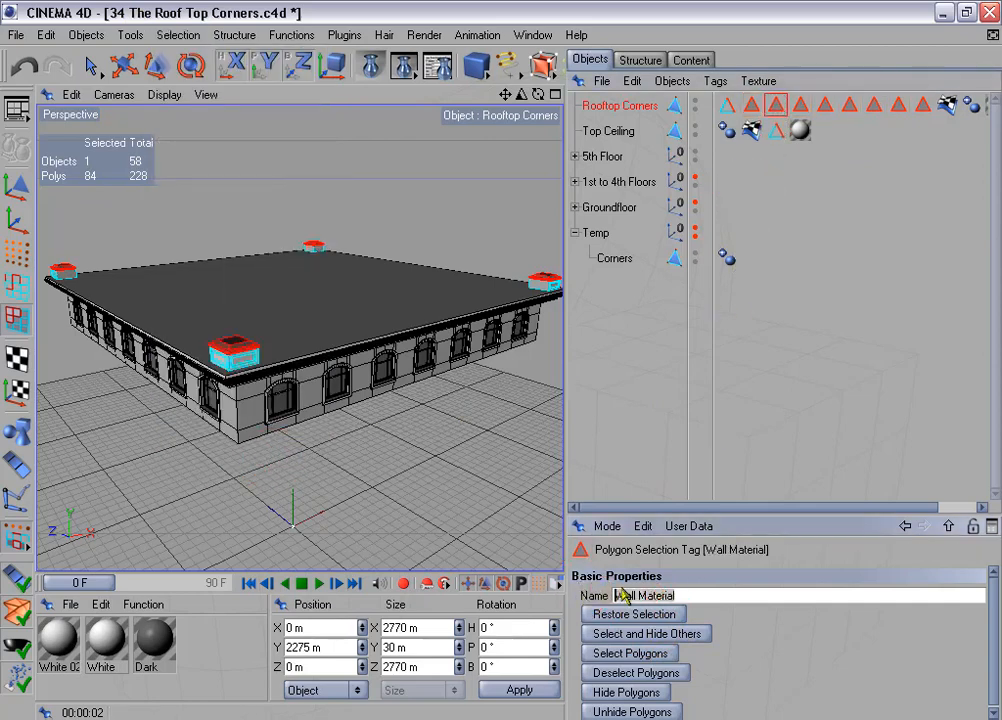
pyautogui.keyDown('ctrl'); pyautogui.click(825, 104); pyautogui.keyUp('ctrl')
pyautogui.keyDown('ctrl'); pyautogui.click(873, 104); pyautogui.keyUp('ctrl')
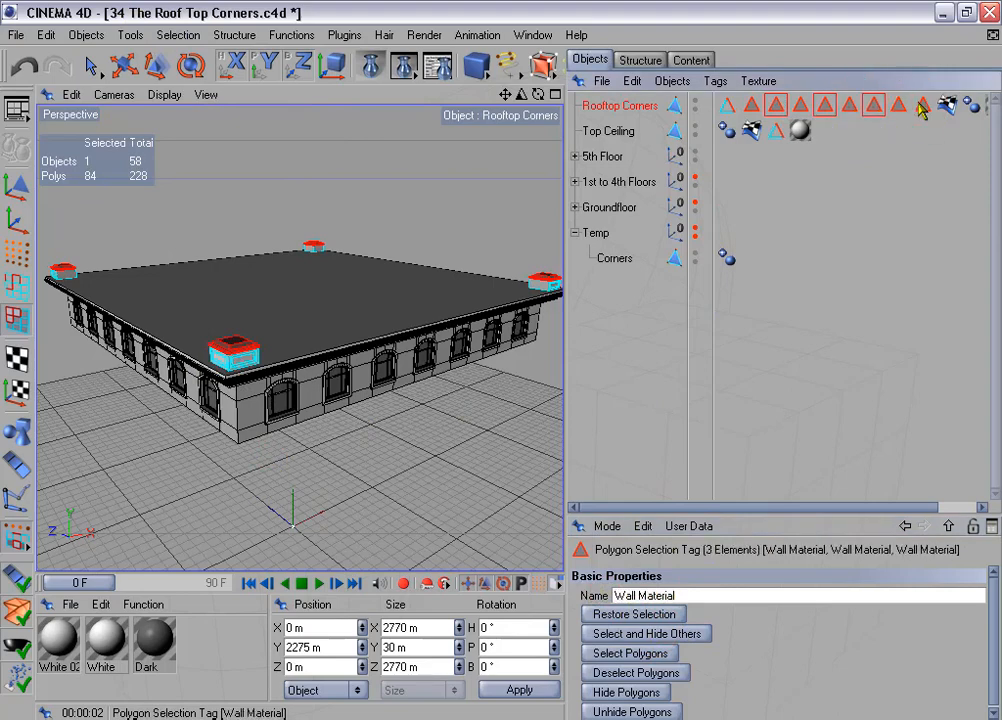
pyautogui.keyDown('ctrl'); pyautogui.click(922, 104); pyautogui.keyUp('ctrl')
pyautogui.click(624, 614)
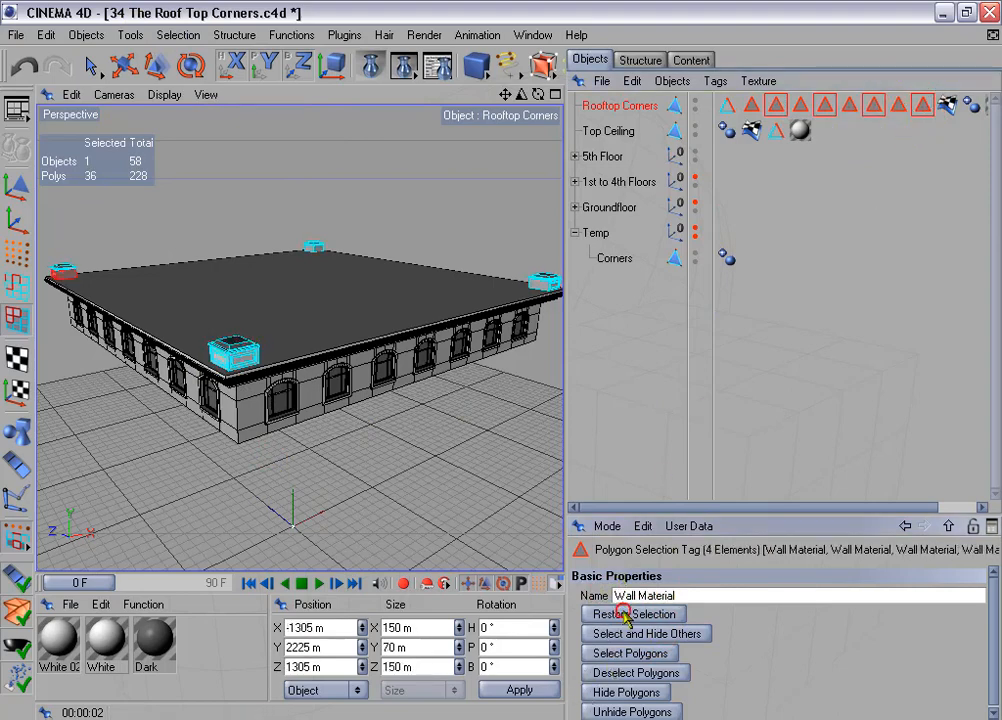
pyautogui.click(652, 653)
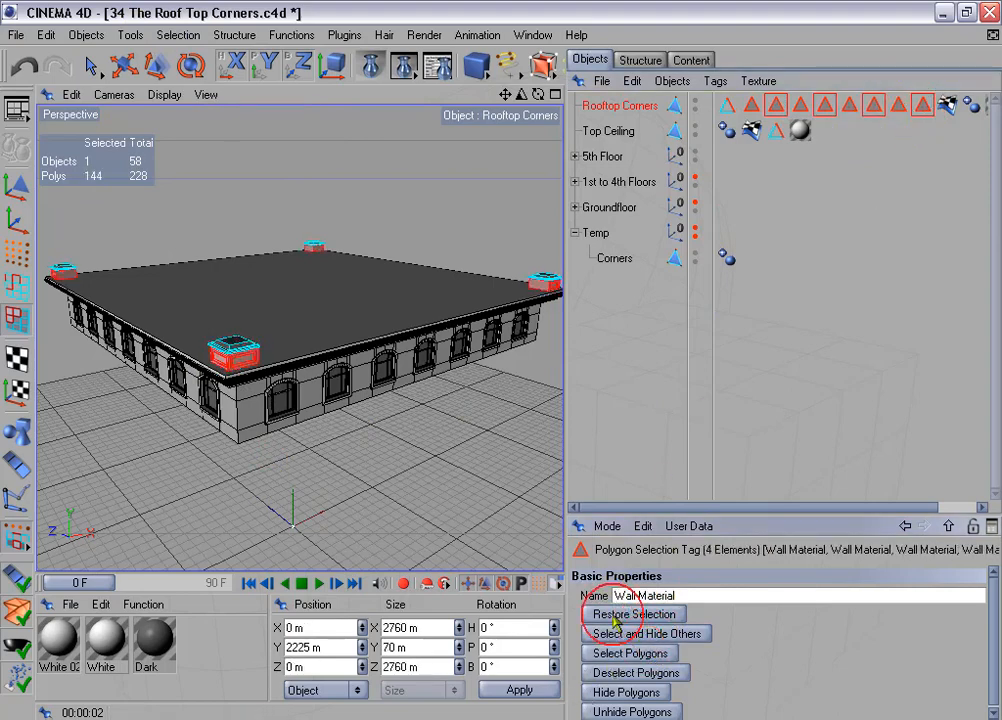
pyautogui.click(193, 37)
pyautogui.click(266, 463)
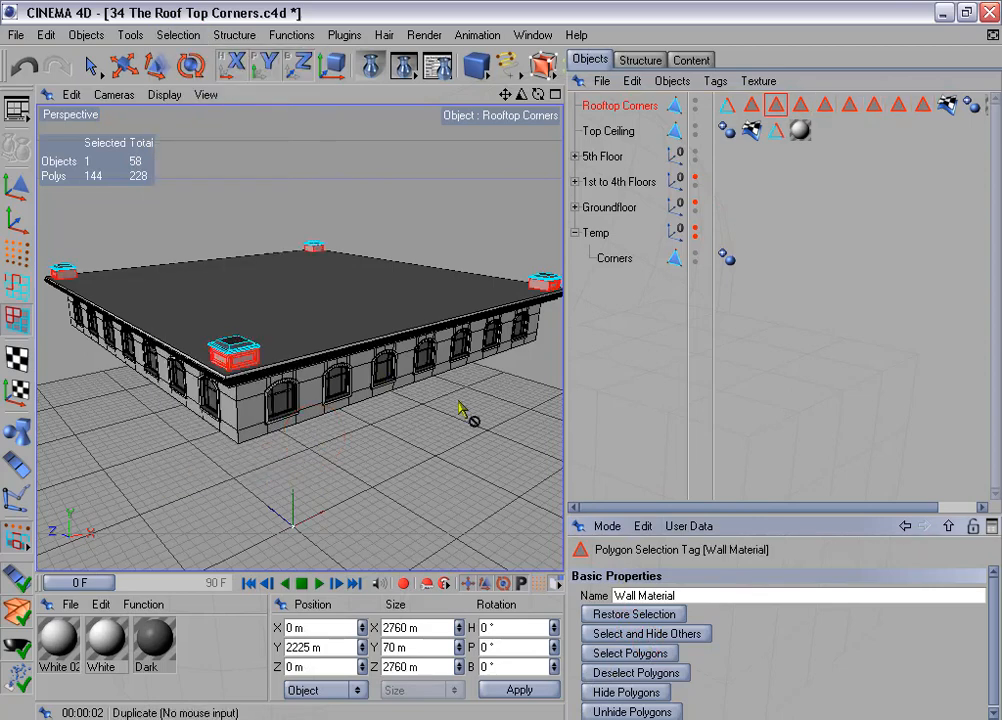
# Delete the redundant Roof Material and Wall Material selection tags from Rooftop Corners, keeping the first of each.
pyautogui.click(800, 104)
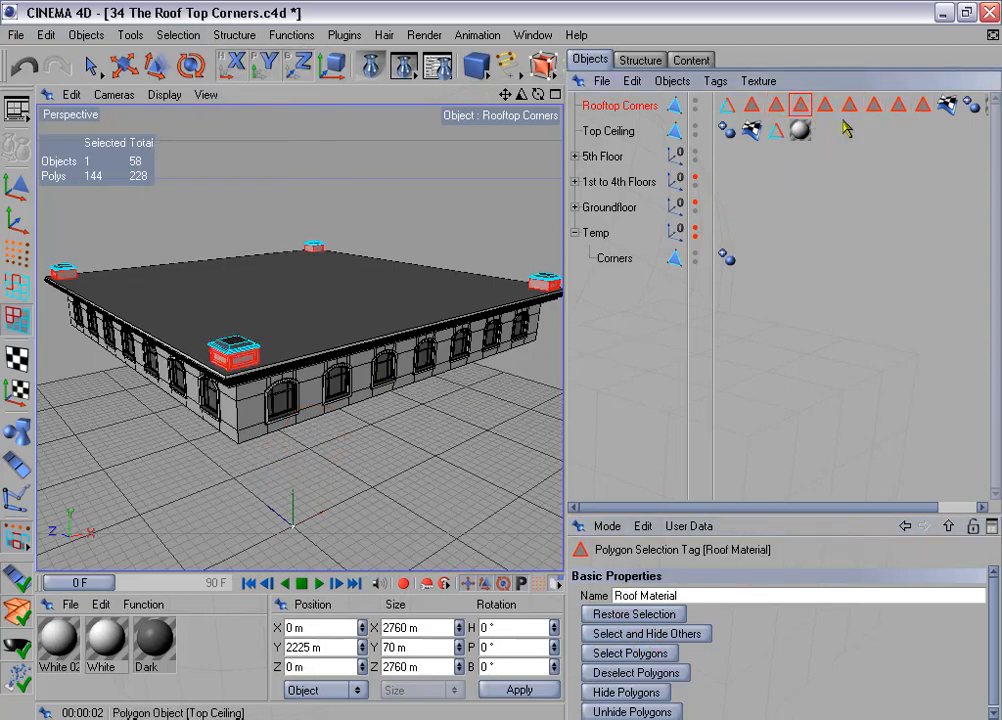
pyautogui.keyDown('shift'); pyautogui.click(921, 104); pyautogui.keyUp('shift')
pyautogui.press('Delete')
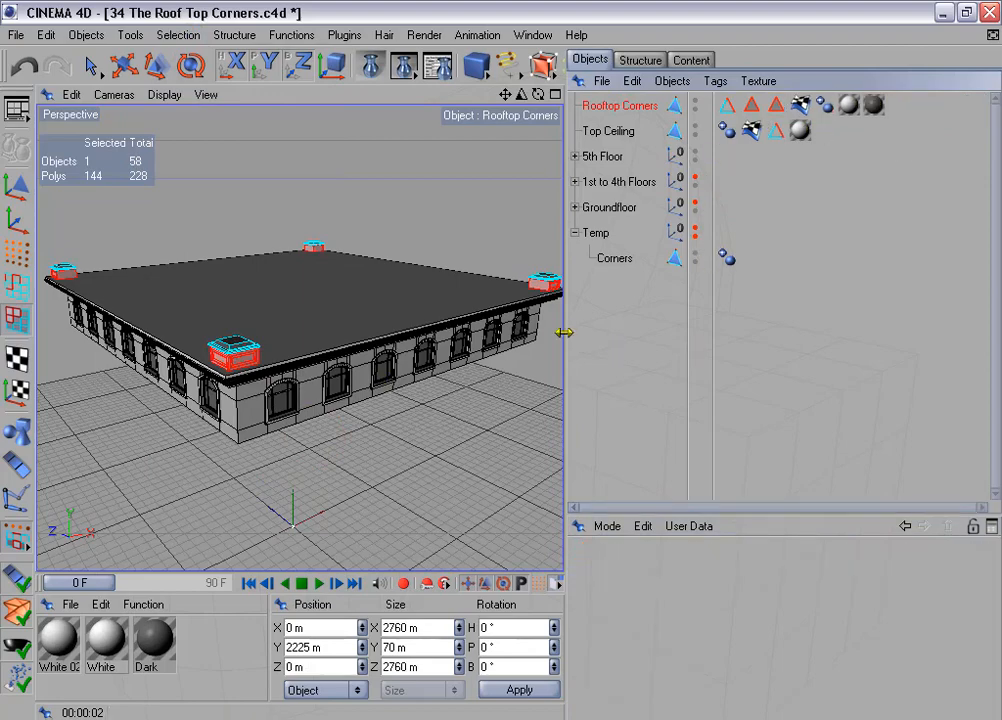
# Widen the viewport and render the perspective view of the top floor with its four rooftop corners.
pyautogui.moveTo(564, 332); pyautogui.dragTo(670, 330)
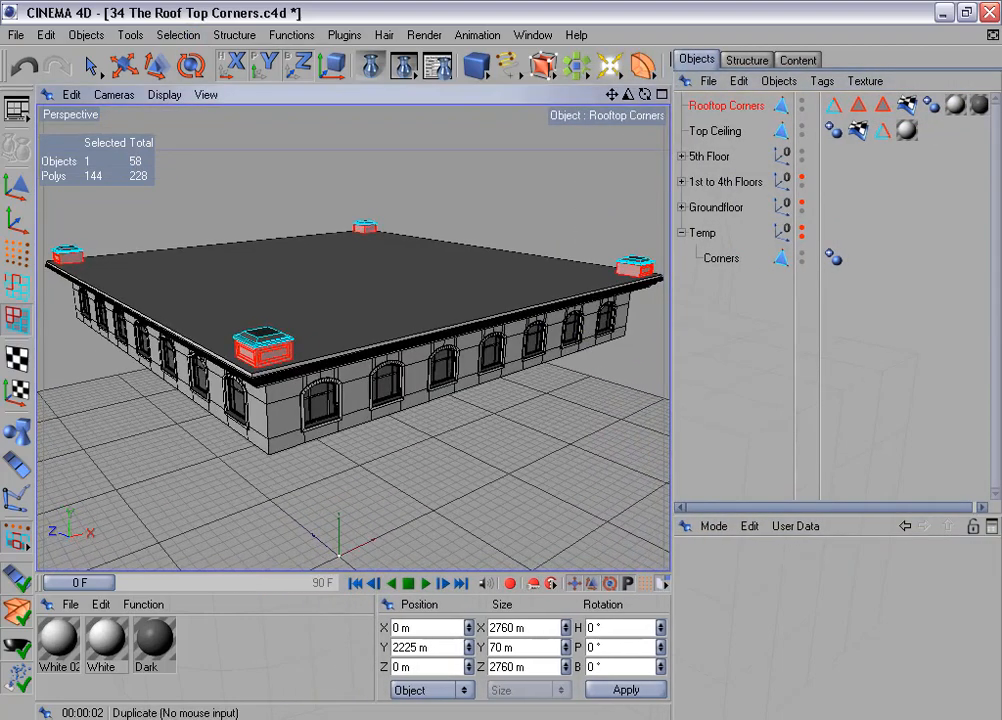
pyautogui.keyDown('alt'); pyautogui.moveTo(530, 320); pyautogui.dragTo(530, 290); pyautogui.keyUp('alt')
pyautogui.keyDown('alt'); pyautogui.moveTo(530, 320); pyautogui.dragTo(470, 322, button='right'); pyautogui.keyUp('alt')
pyautogui.keyDown('alt'); pyautogui.moveTo(530, 320); pyautogui.dragTo(527, 275, button='middle'); pyautogui.keyUp('alt')
pyautogui.keyDown('alt'); pyautogui.moveTo(526, 320); pyautogui.dragTo(501, 361); pyautogui.keyUp('alt')
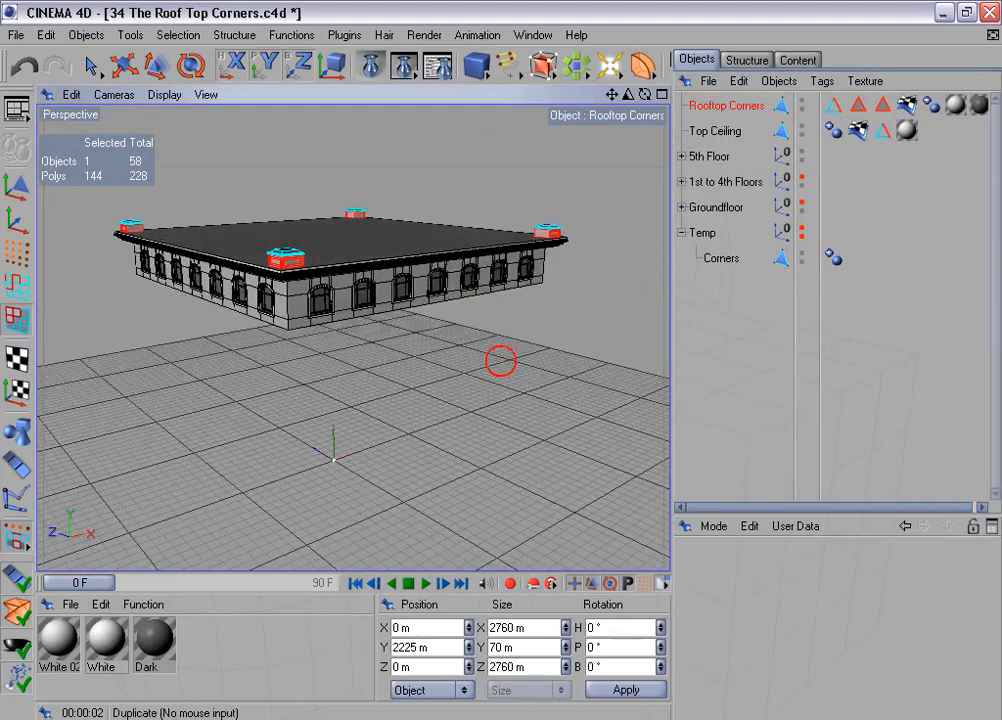
pyautogui.click(372, 68)
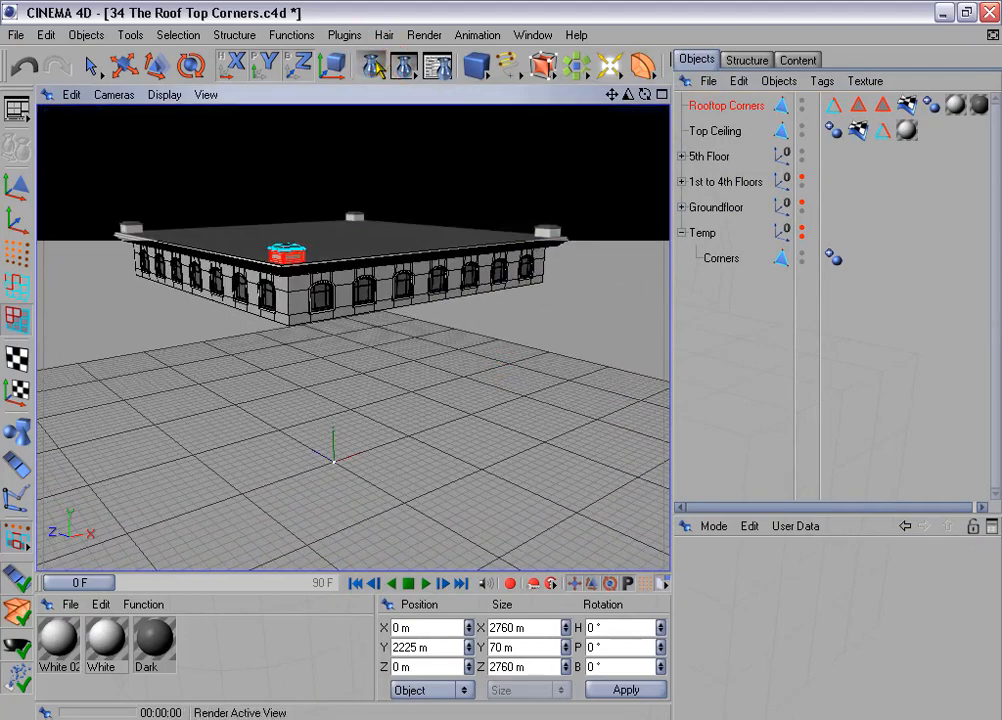
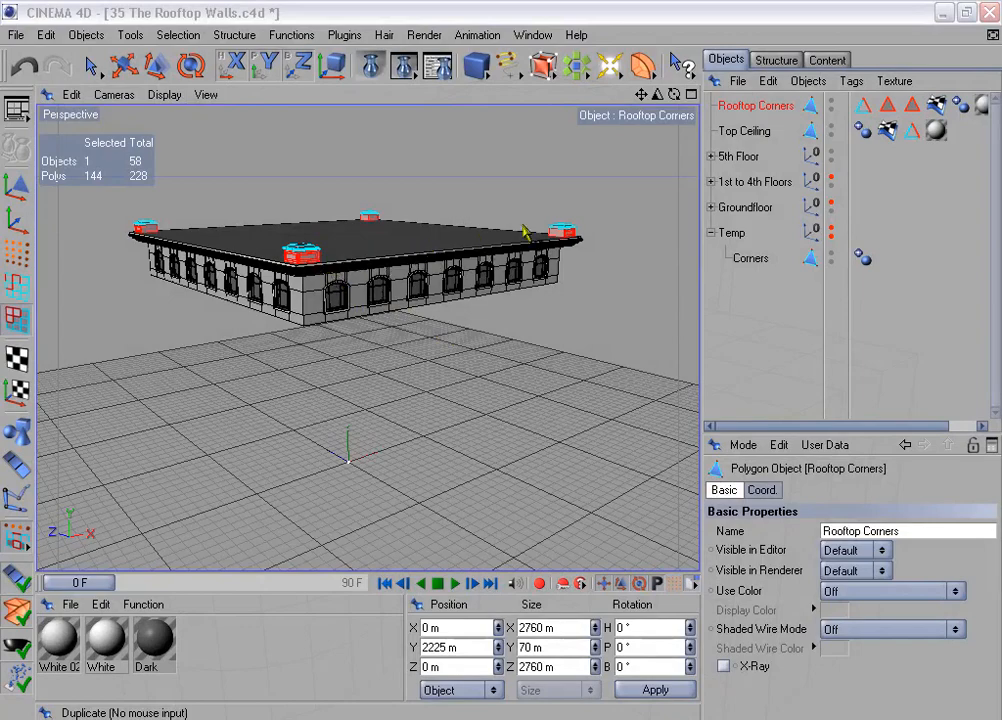
# Switch to the reference render of the finished building, examine its rooftop walls, and return to CINEMA 4D.
pyautogui.hotkey('alt', 'Tab')
pyautogui.hotkey('alt', 'Tab')
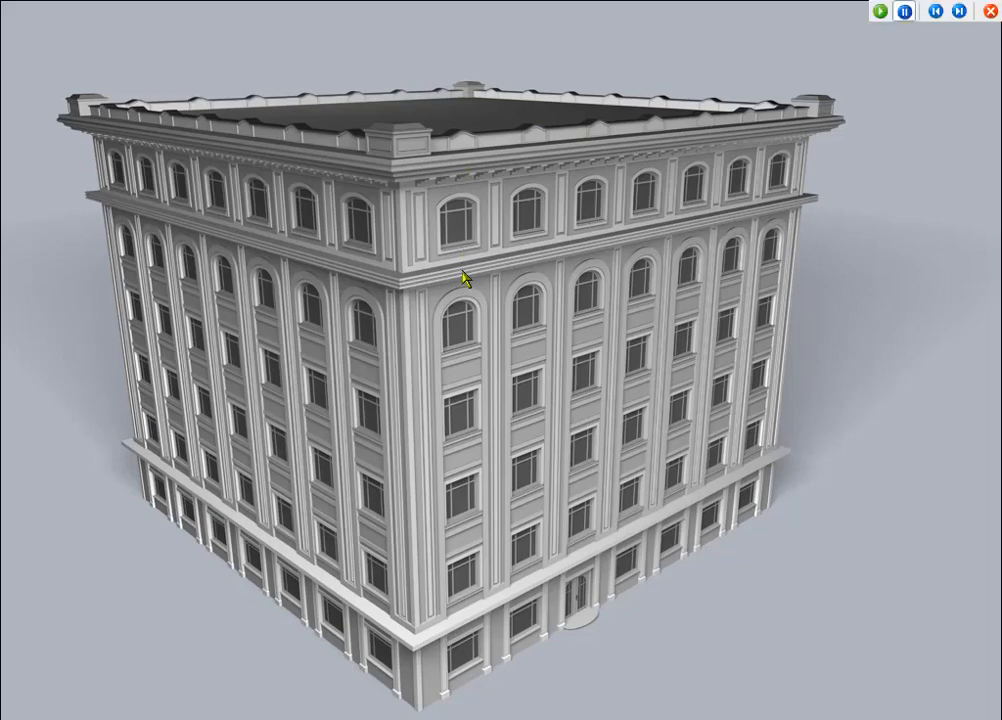
pyautogui.hotkey('alt', 'Tab')
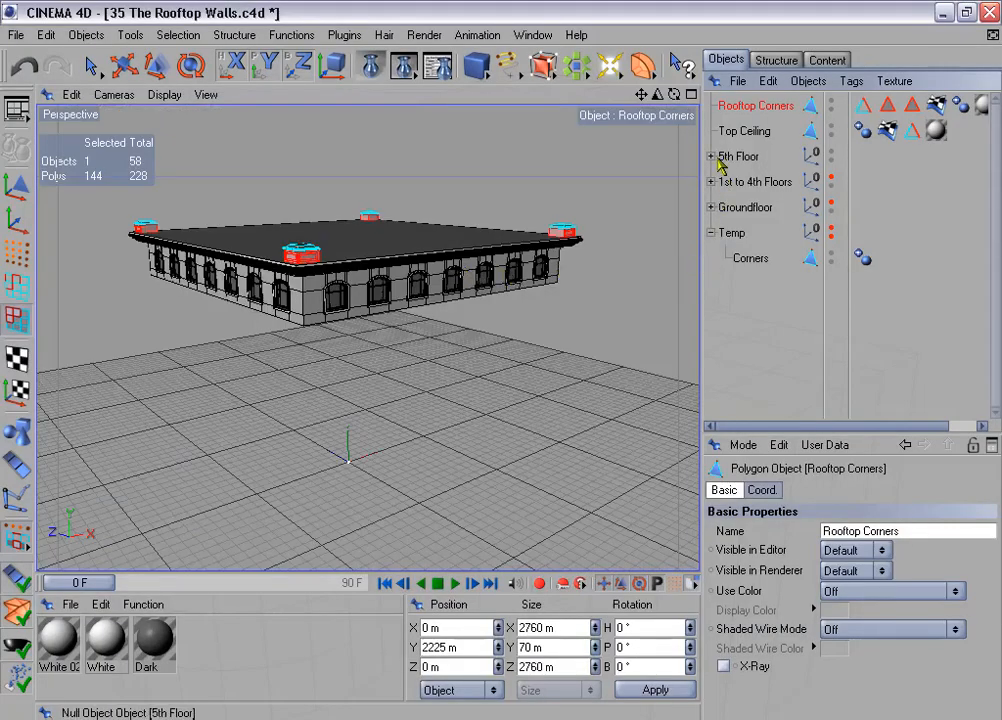
# In the front view, split off the 5th Floor Walls polygon above the left half of the first window as a separate object.
pyautogui.click(709, 156)
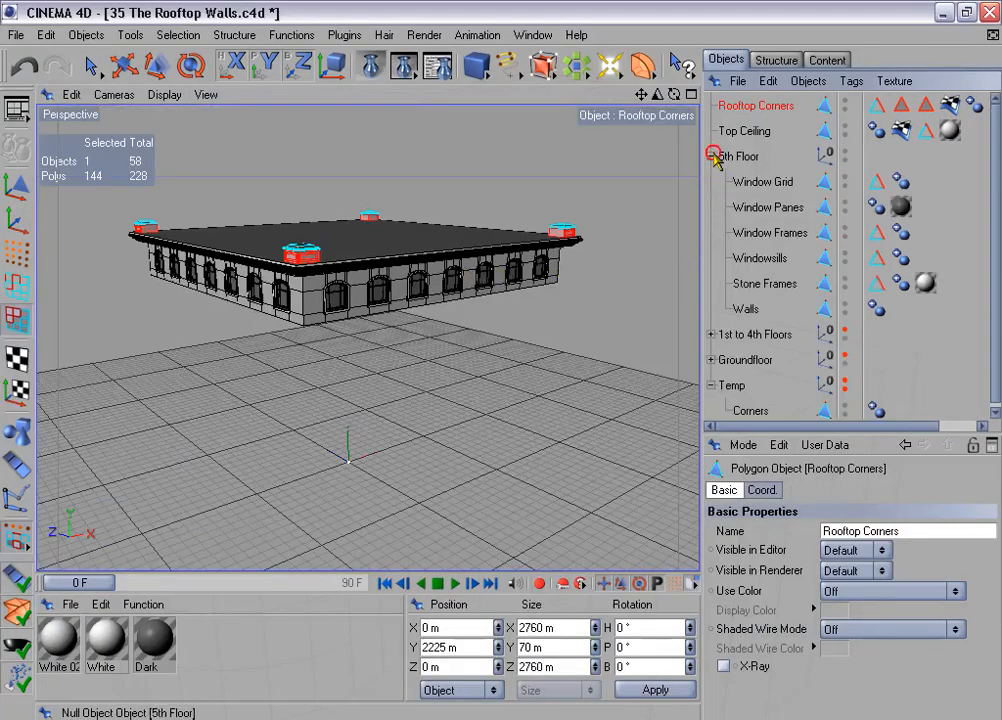
pyautogui.click(745, 308)
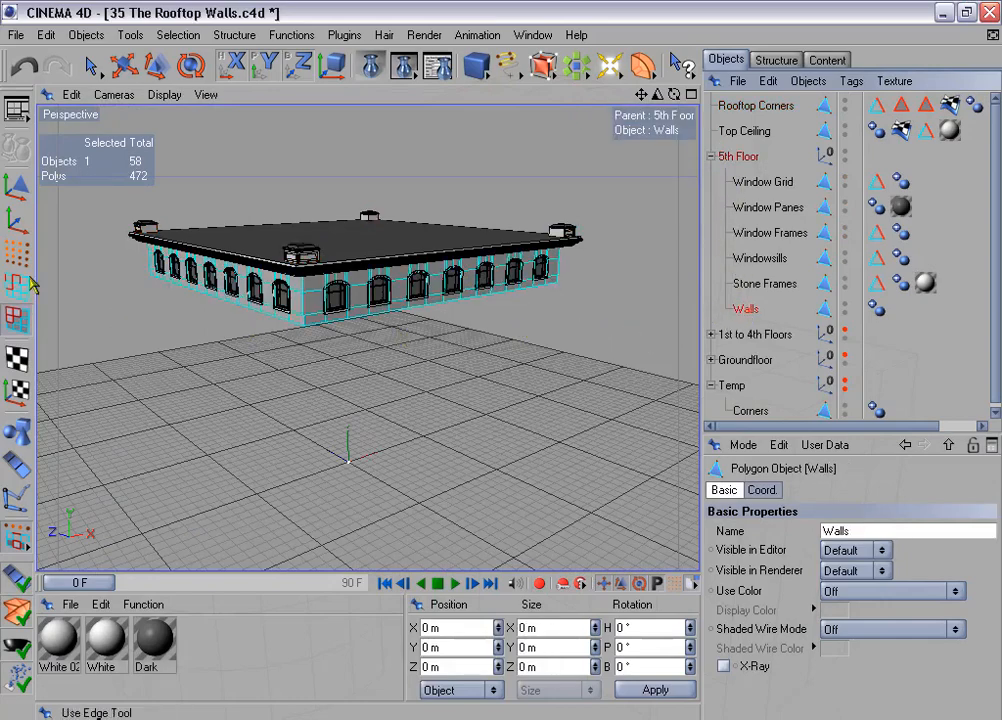
pyautogui.click(90, 65)
pyautogui.middleClick(165, 192)
pyautogui.middleClick(458, 405)
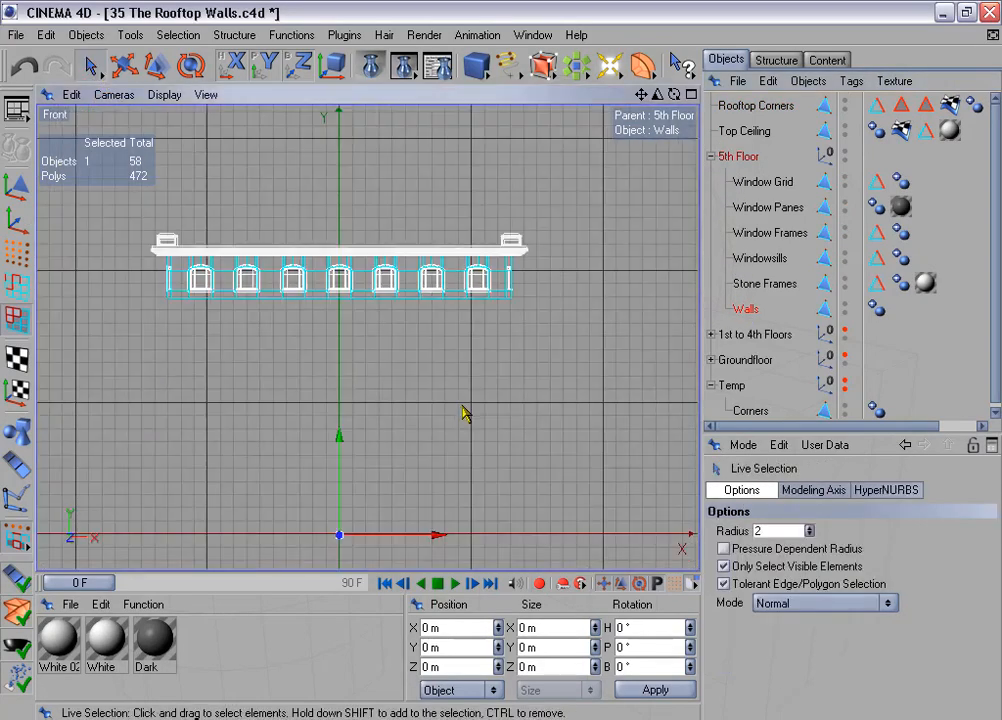
pyautogui.click(198, 265)
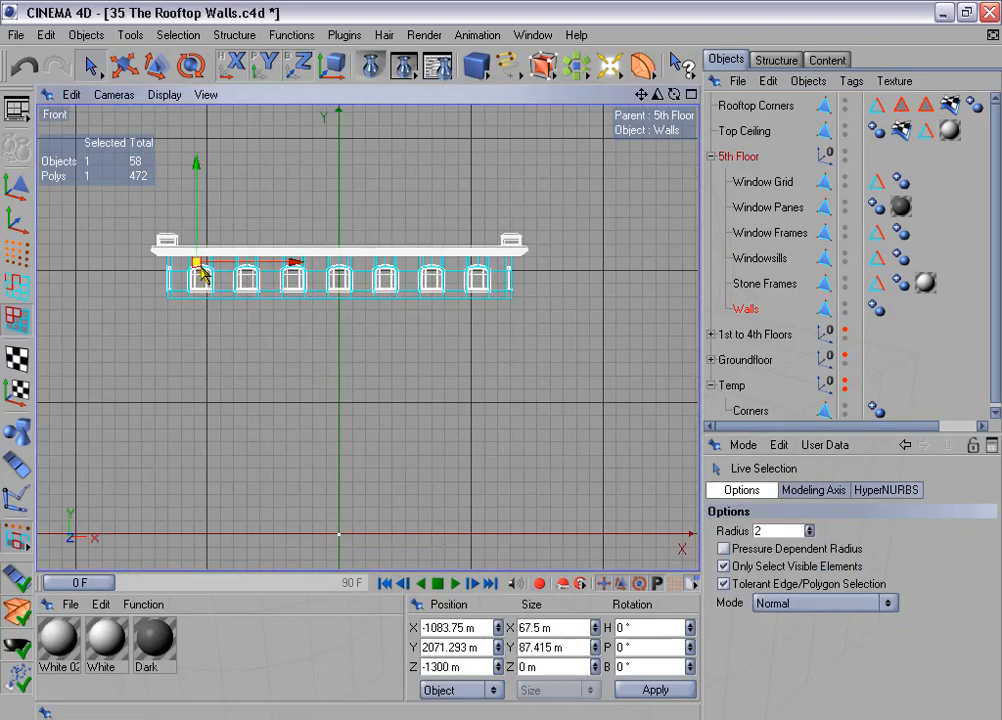
pyautogui.press('s')
pyautogui.scroll(-5, 240, 283)
pyautogui.scroll(-5, 240, 283)
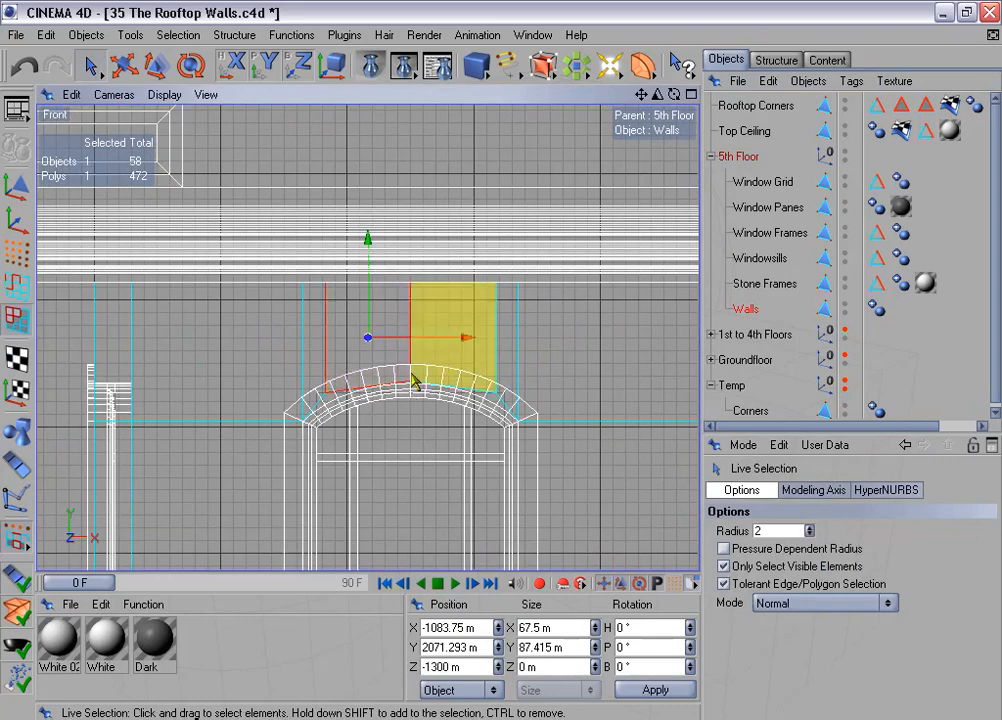
pyautogui.rightClick(450, 286)
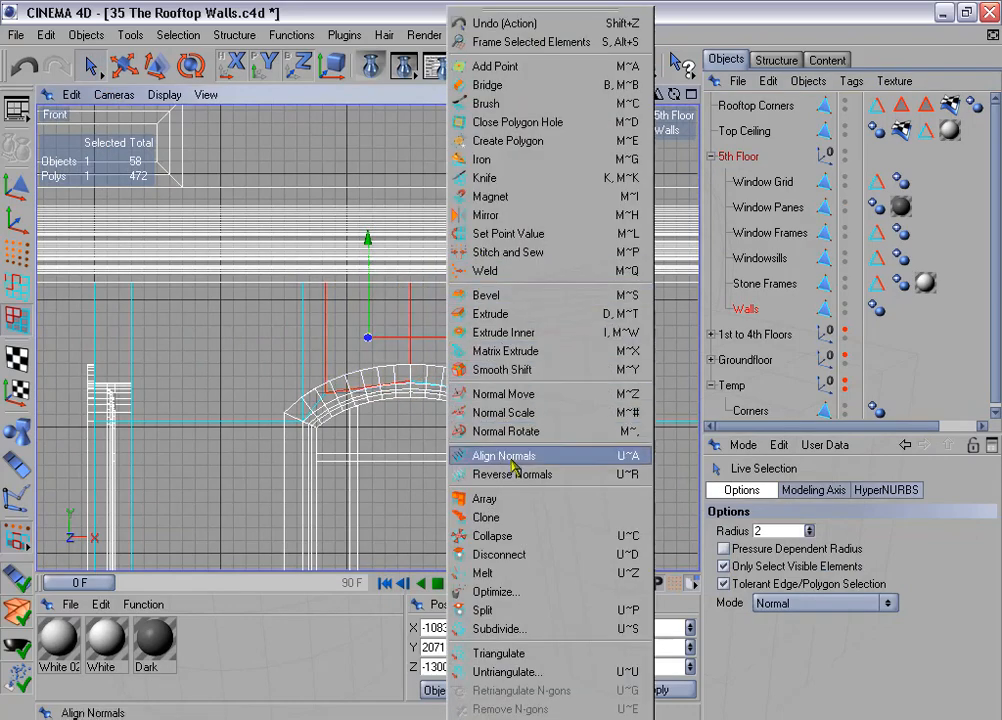
pyautogui.click(529, 609)
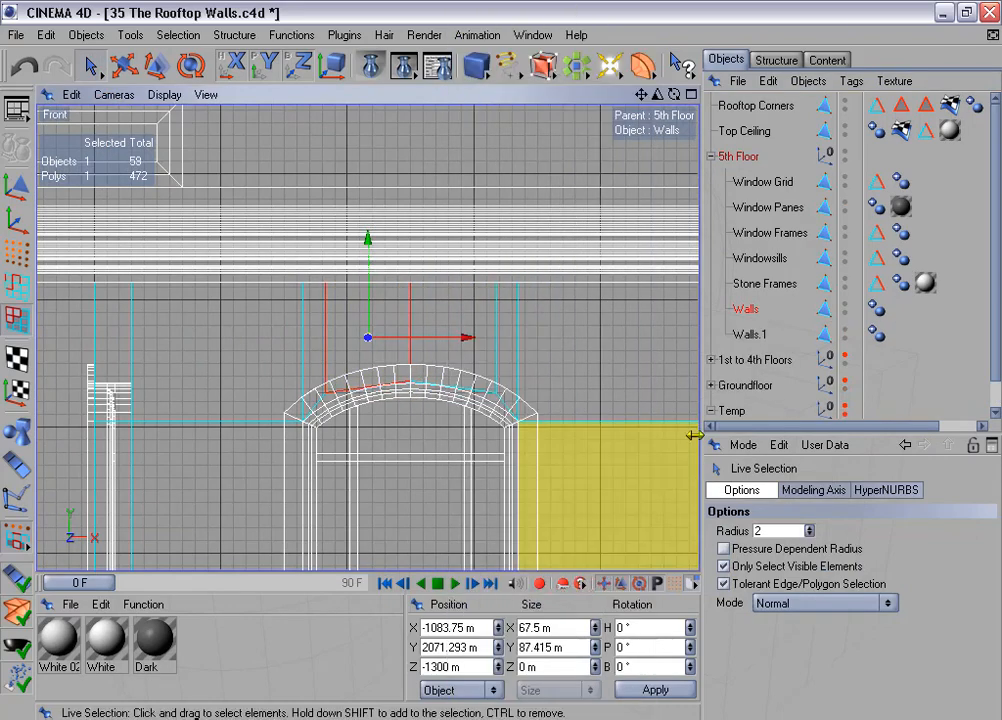
# Move the split wall polygon out of the 5th Floor group to the end of the object list and hide the 5th Floor.
pyautogui.moveTo(741, 432); pyautogui.dragTo(741, 525)
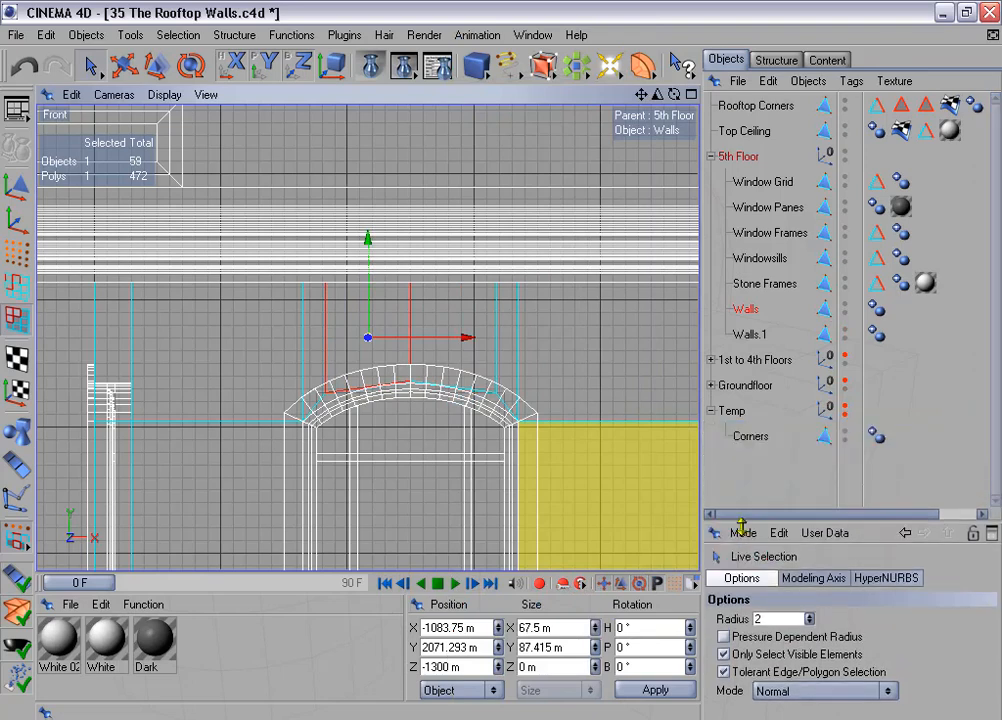
pyautogui.click(746, 334)
pyautogui.moveTo(746, 477); pyautogui.dragTo(746, 472)
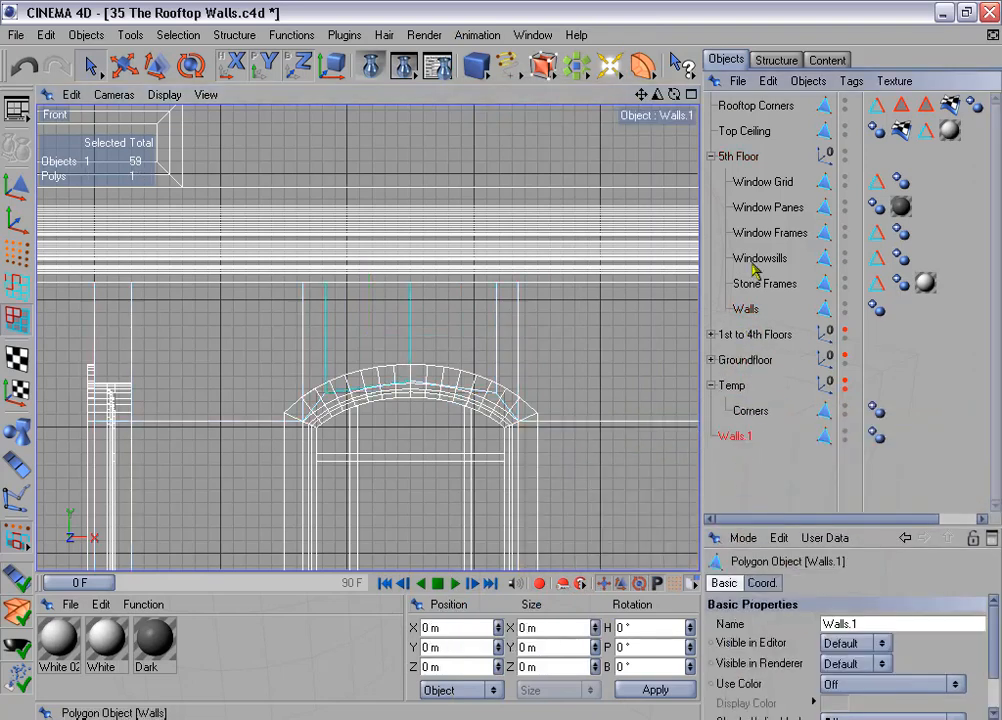
pyautogui.click(711, 156)
pyautogui.click(831, 152)
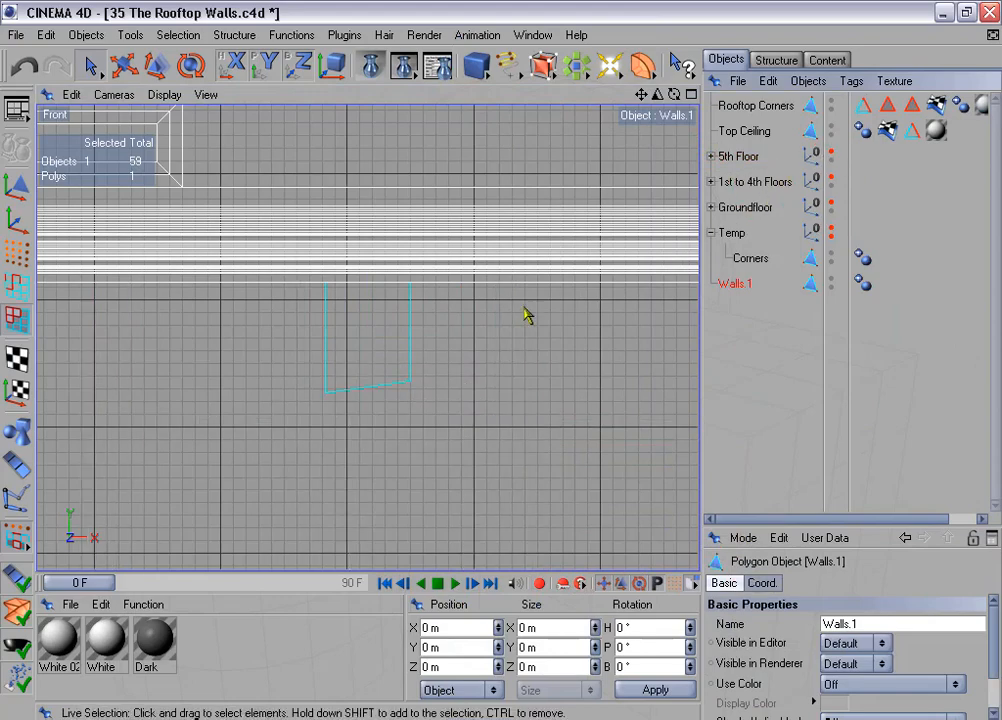
# Flatten the slanted lower edge of the split wall polygon by setting its two bottom points' Y size to 0.
pyautogui.scroll(3, 500, 275)
pyautogui.click(12, 254)
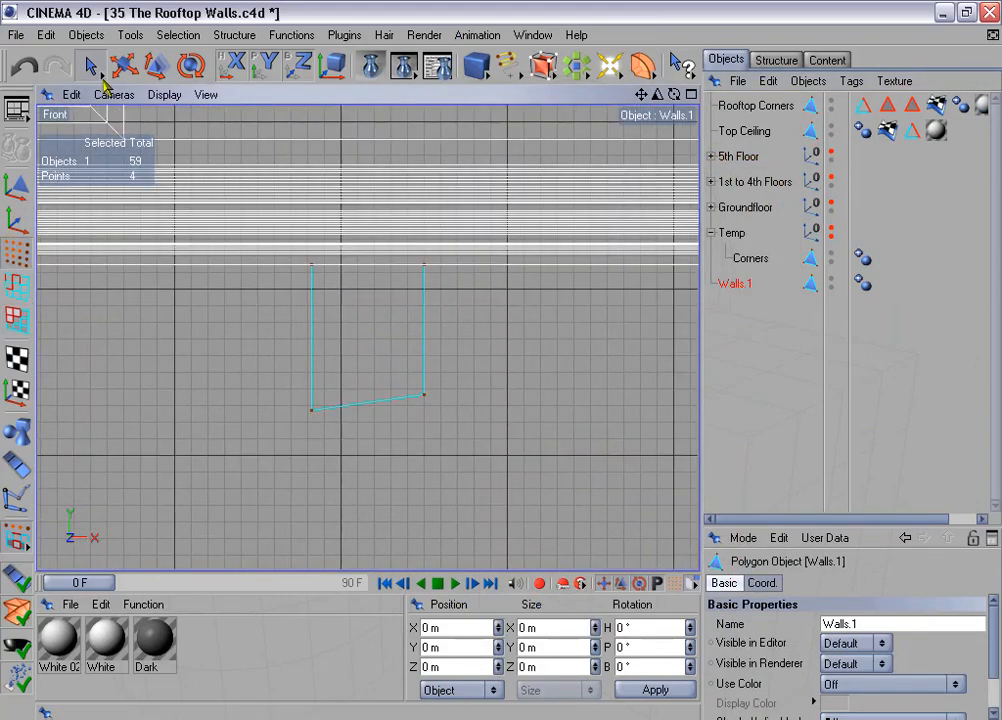
pyautogui.moveTo(90, 65); pyautogui.dragTo(115, 92)
pyautogui.moveTo(251, 344); pyautogui.dragTo(462, 462)
pyautogui.doubleClick(566, 648)
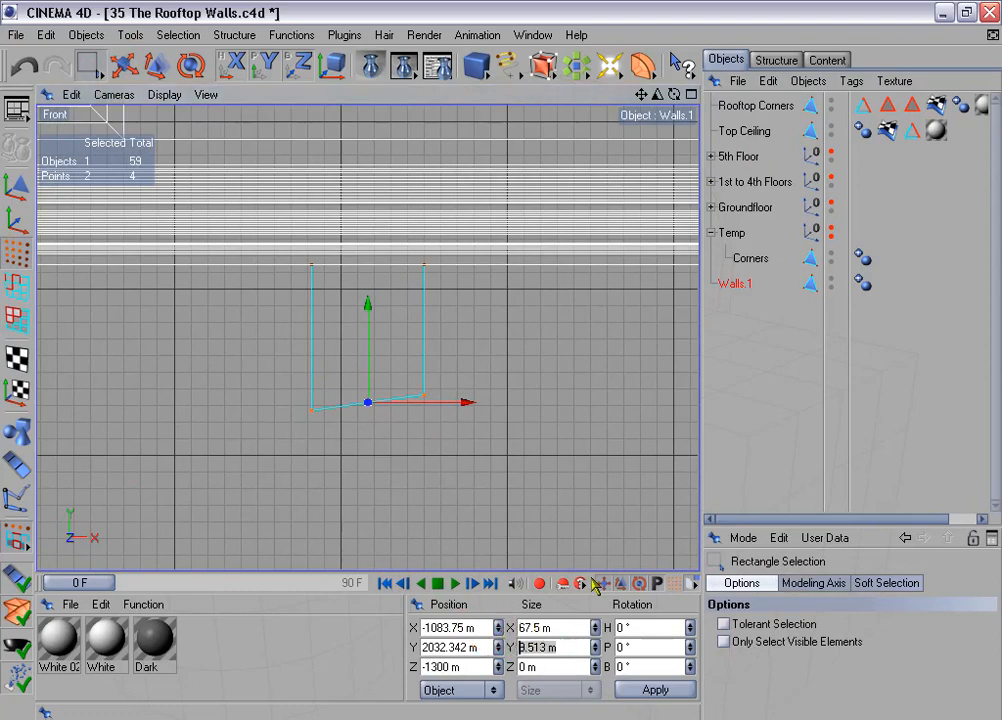
pyautogui.write('0')
pyautogui.click(656, 690)
# Center the split wall polygon's axis on all its points with Axis Center, using 0 % for X, Y and Z.
pyautogui.click(342, 36)
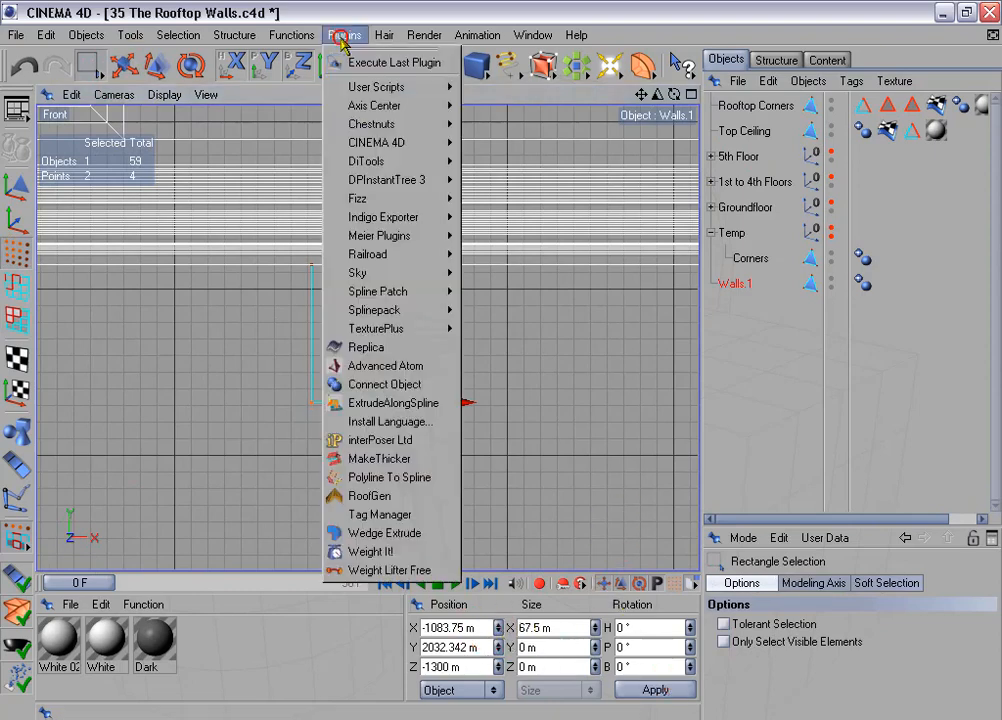
pyautogui.moveTo(375, 105)
pyautogui.click(492, 106)
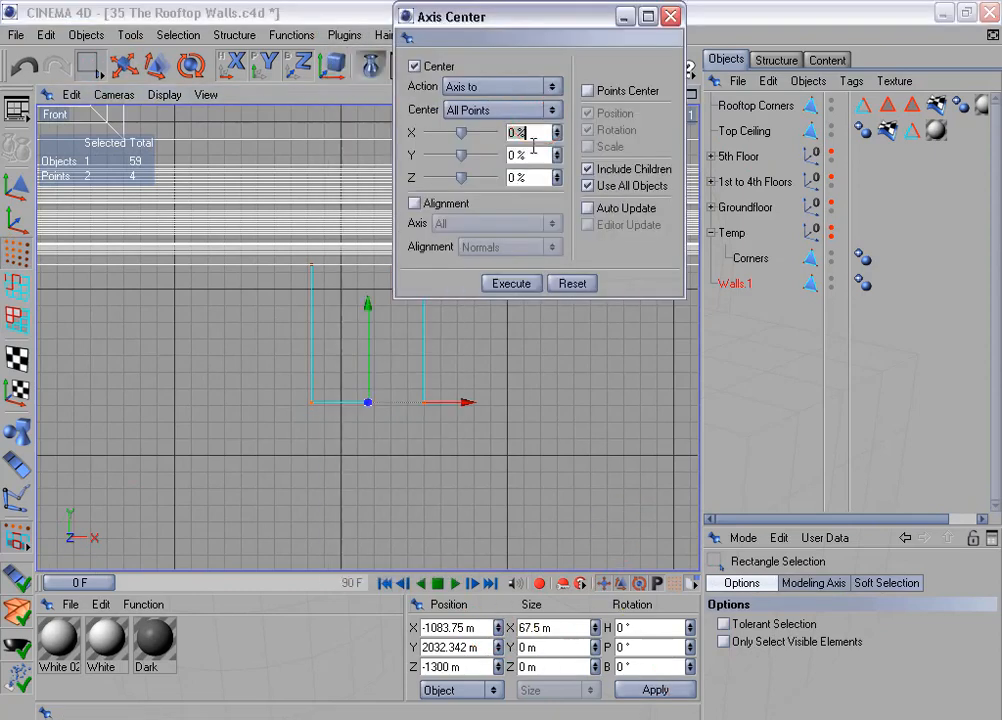
pyautogui.click(511, 284)
pyautogui.click(670, 16)
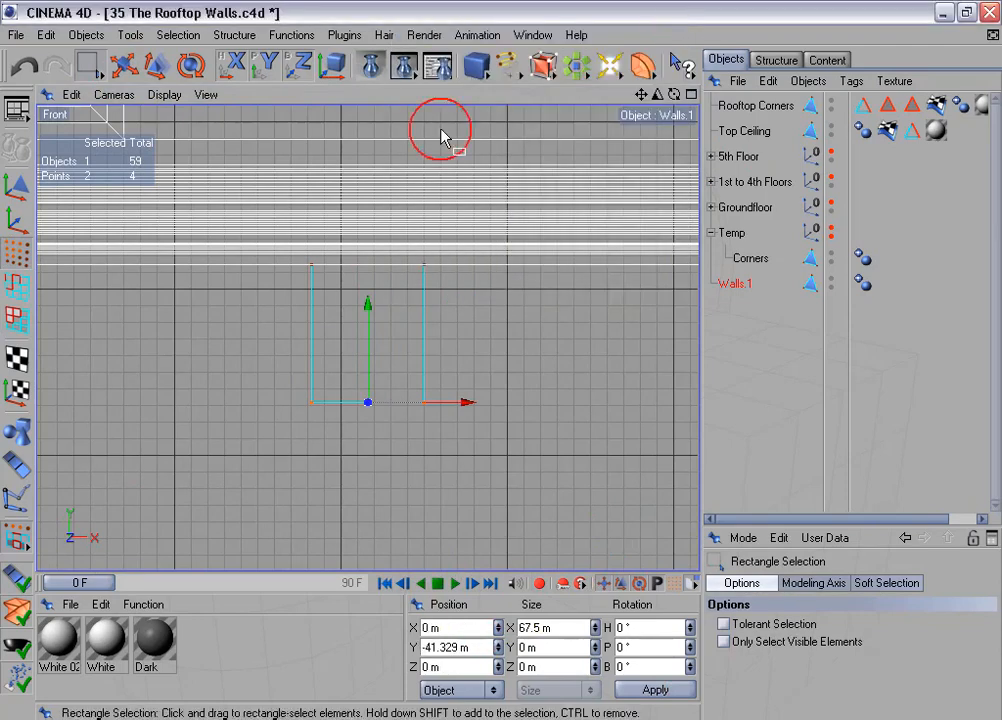
# Move the axis of the split wall polygon down onto its bottom edge using 2.5D edge snapping.
pyautogui.click(17, 222)
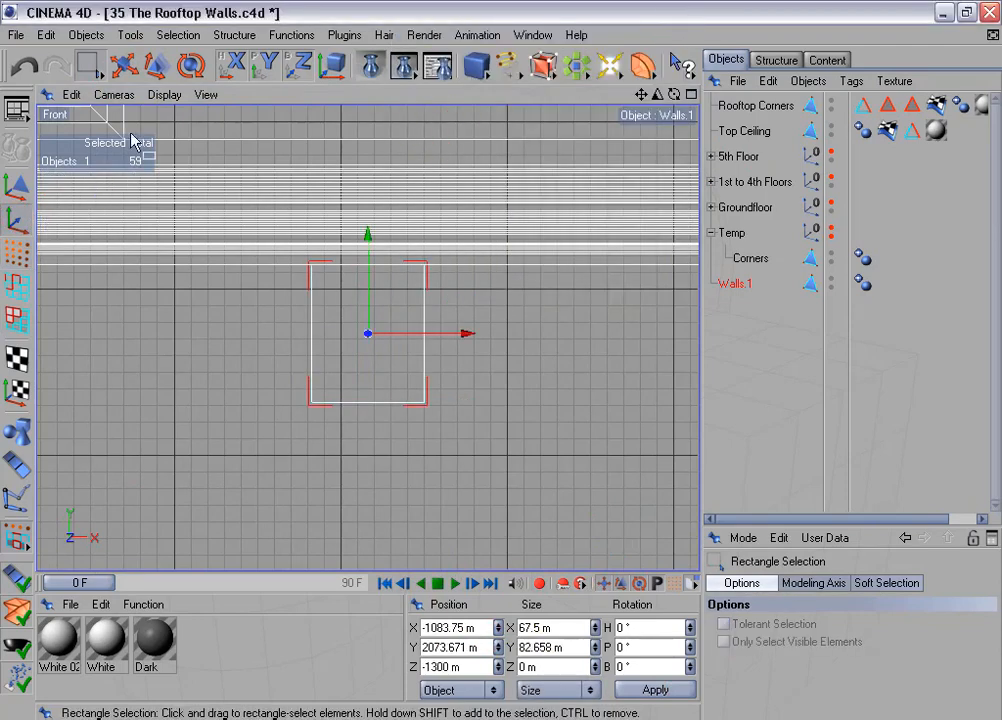
pyautogui.click(126, 65)
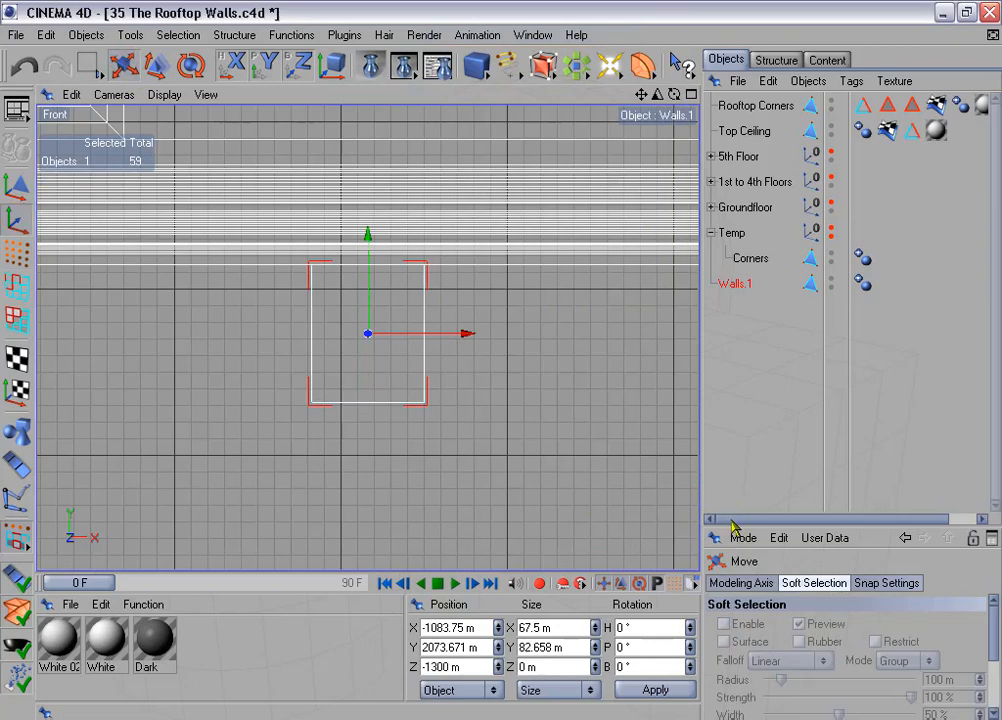
pyautogui.moveTo(732, 527); pyautogui.dragTo(745, 375)
pyautogui.click(885, 446)
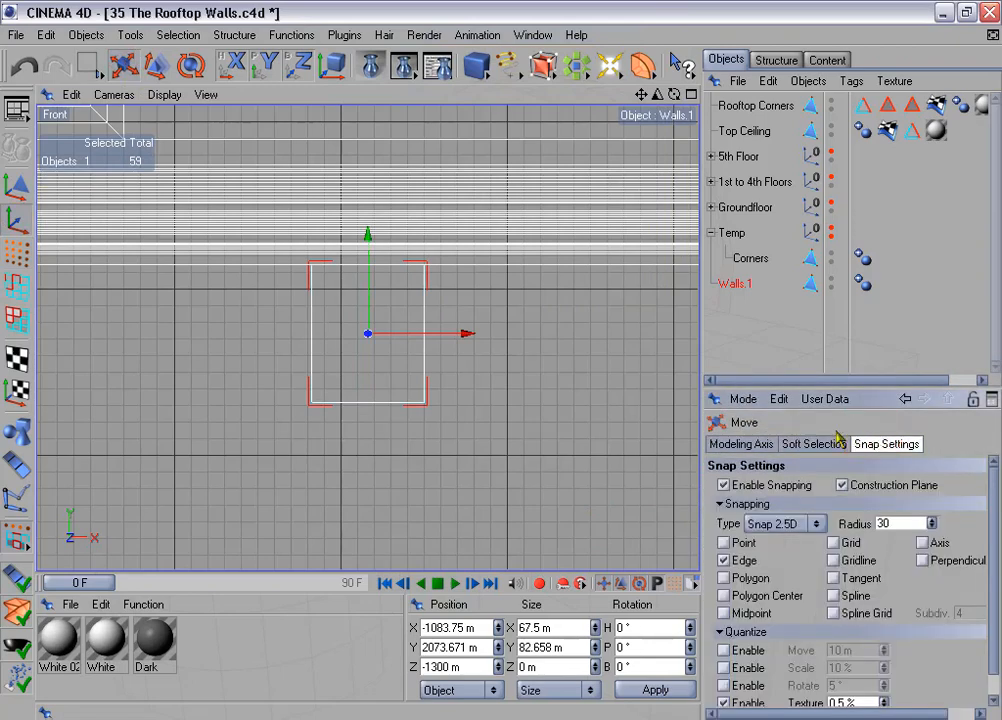
pyautogui.click(745, 561)
pyautogui.scroll(1, 464, 391)
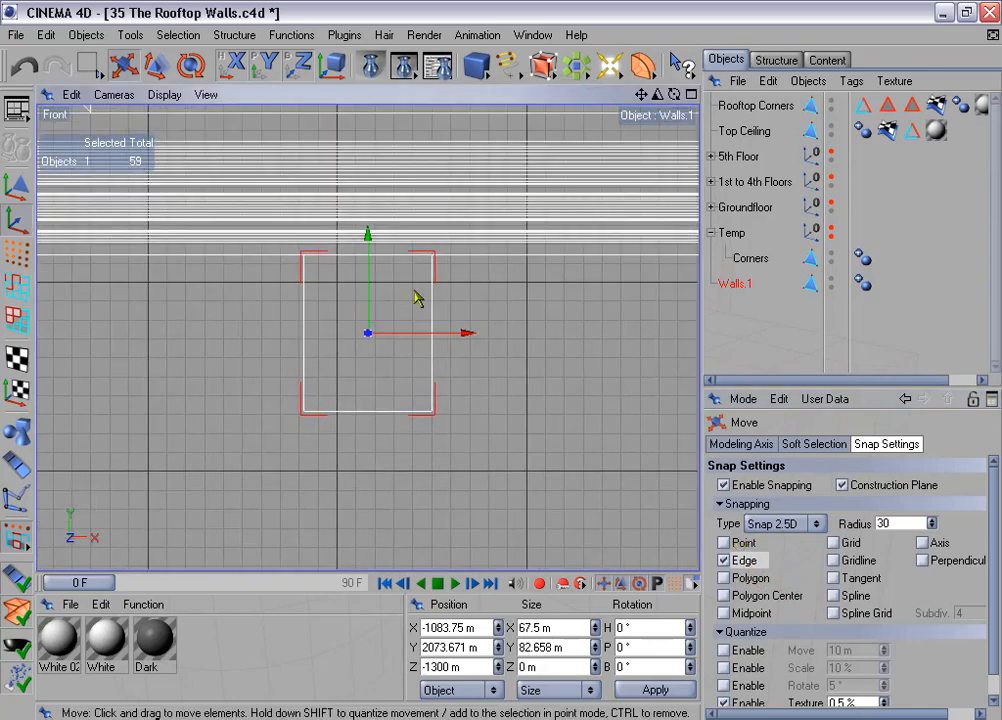
pyautogui.moveTo(368, 234); pyautogui.dragTo(313, 378)
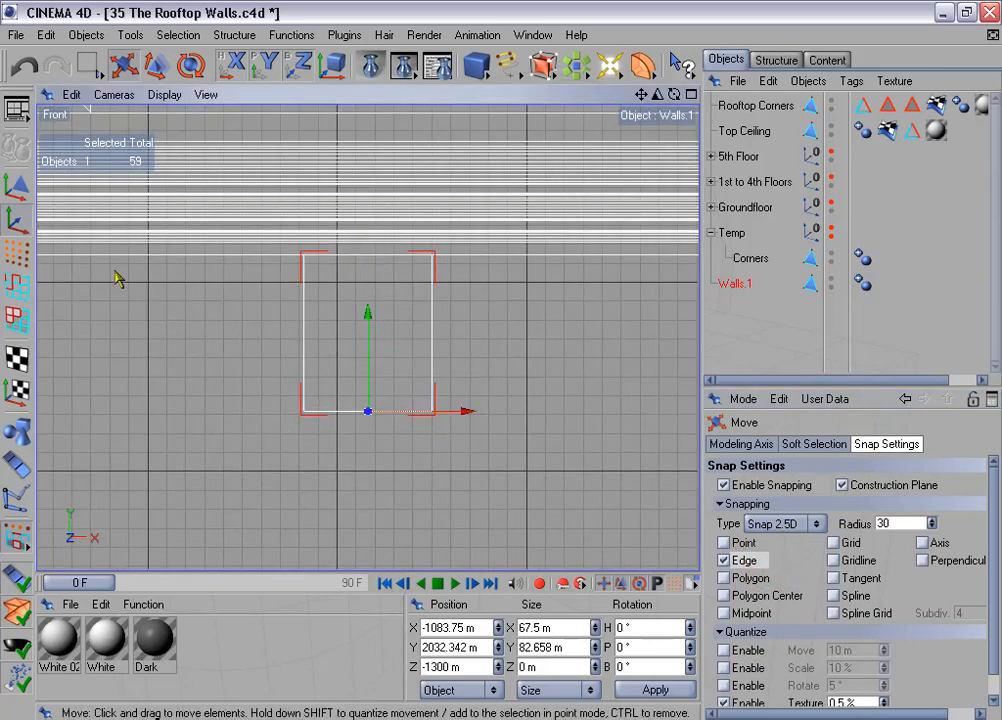
# Raise the split wall polygon so its bottom edge snaps onto the top of the roof at Y 2190 m.
pyautogui.click(187, 261)
pyautogui.scroll(-4, 254, 280)
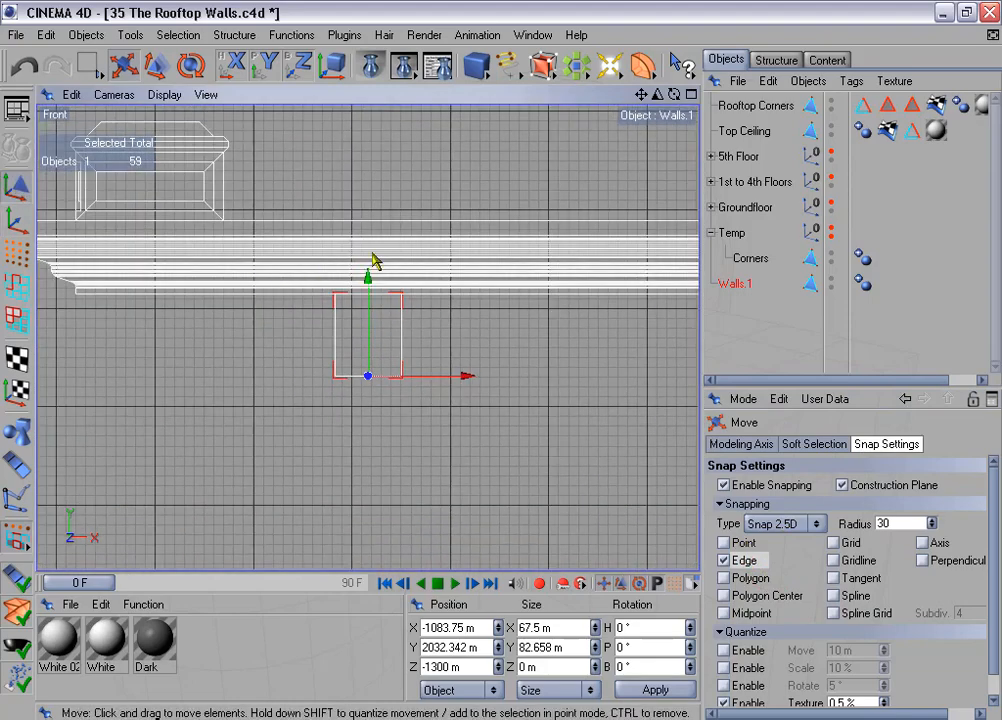
pyautogui.keyDown('alt'); pyautogui.moveTo(368, 260); pyautogui.dragTo(355, 376, button='middle'); pyautogui.keyUp('alt')
pyautogui.moveTo(352, 398); pyautogui.dragTo(352, 244)
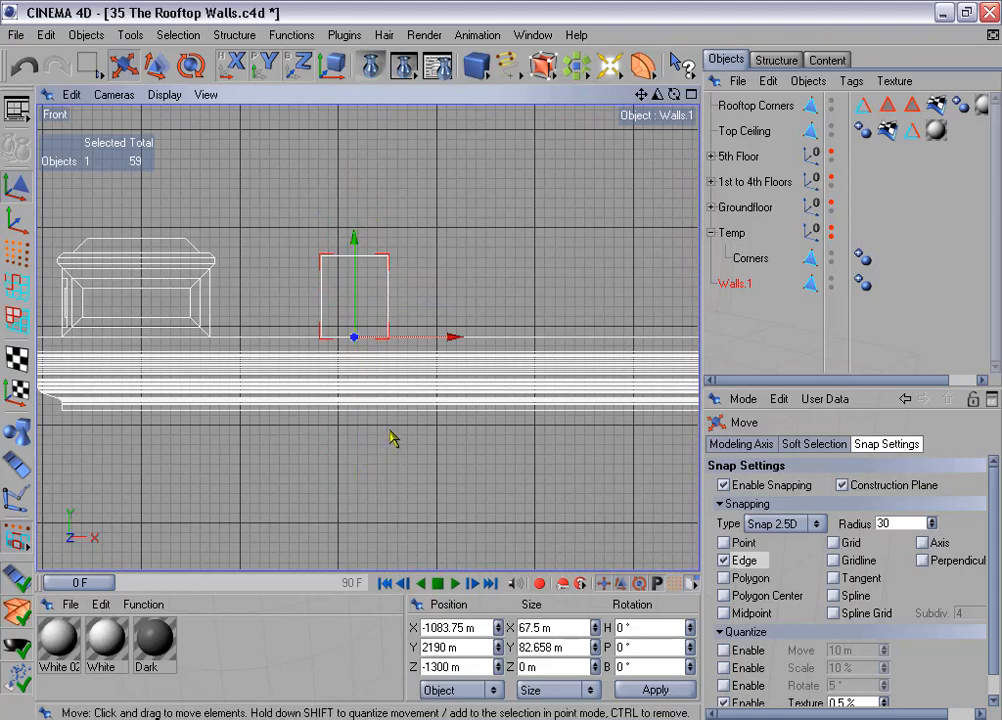
# Set the height (Y size) of the split wall polygon to 45 m.
pyautogui.scroll(1, 393, 438)
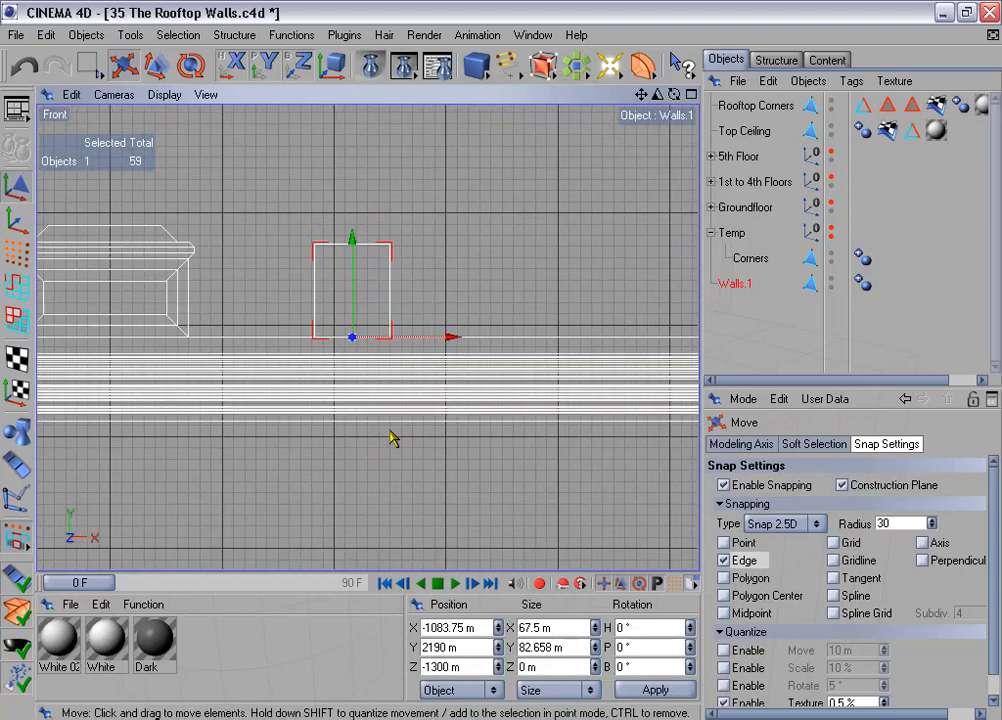
pyautogui.doubleClick(573, 648)
pyautogui.write('45')
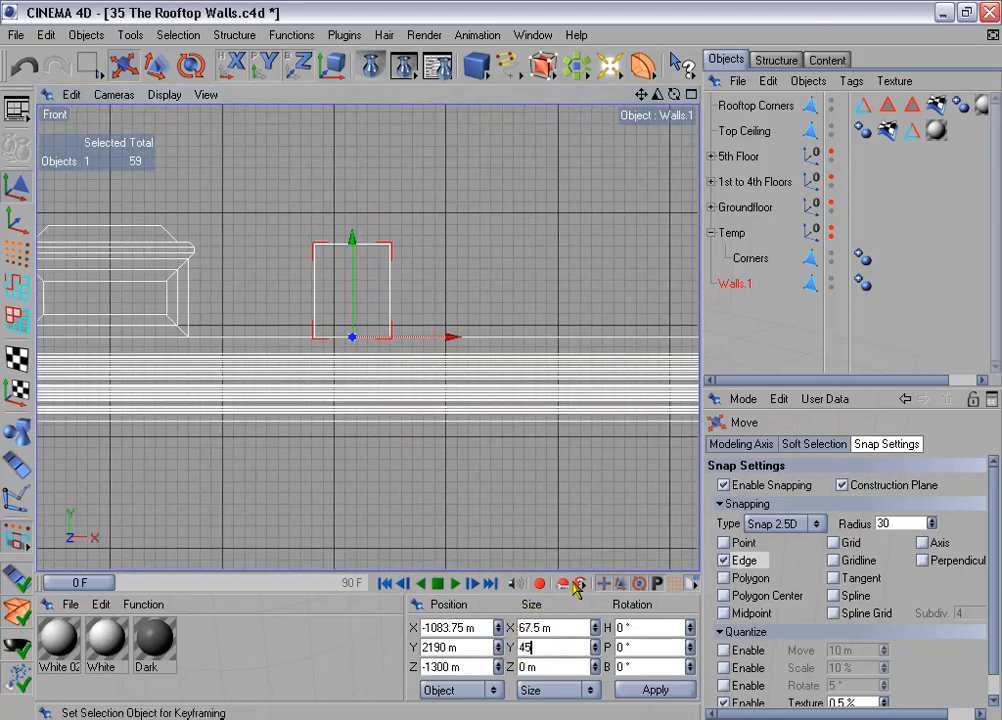
pyautogui.click(680, 690)
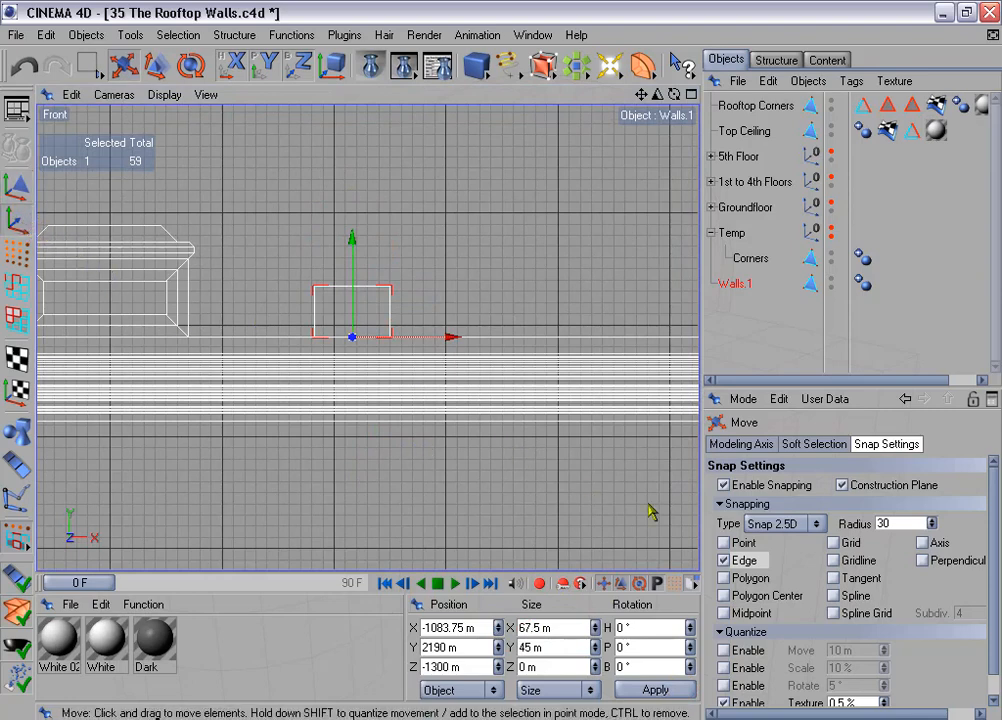
# Move the axis of the split wall polygon onto its lower left corner using 2.5D point snapping.
pyautogui.click(725, 543)
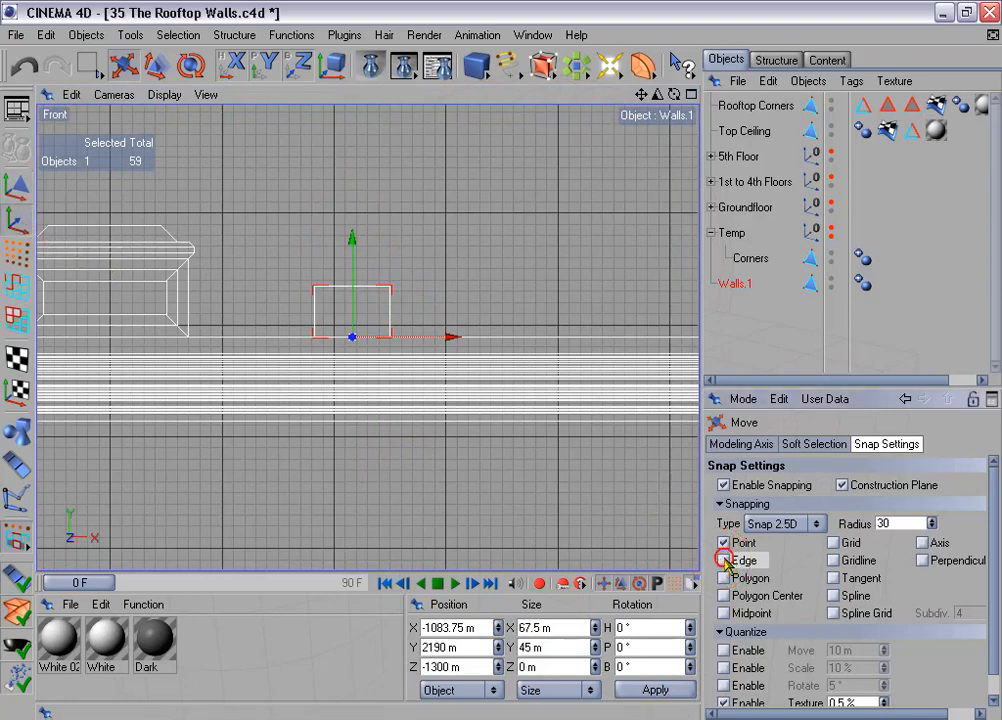
pyautogui.scroll(2, 458, 420)
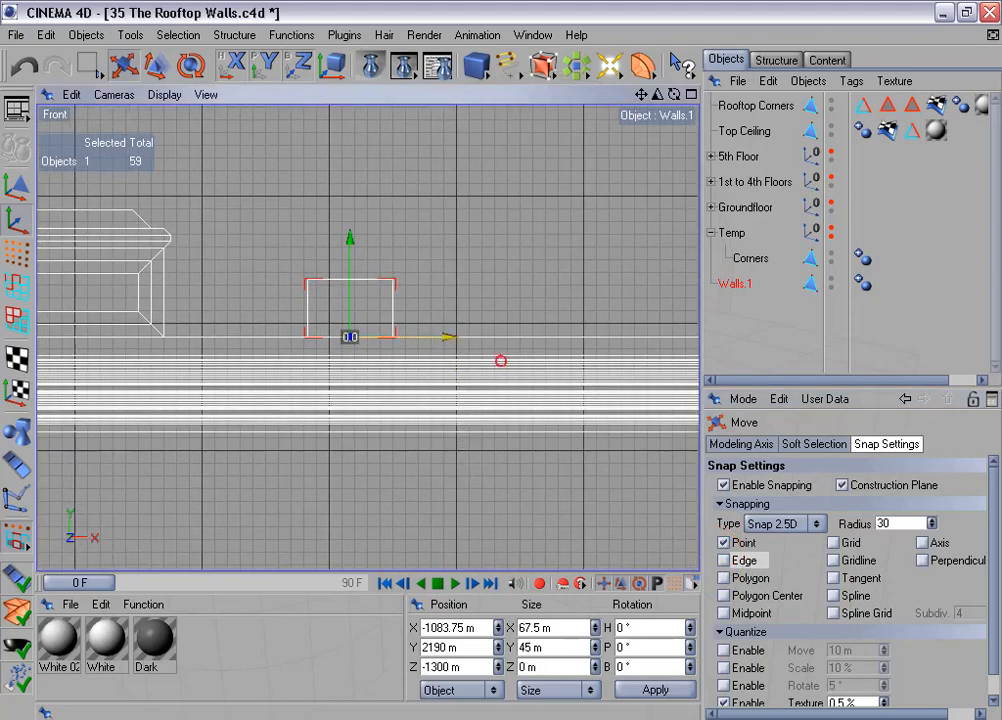
pyautogui.moveTo(501, 360); pyautogui.dragTo(458, 360)
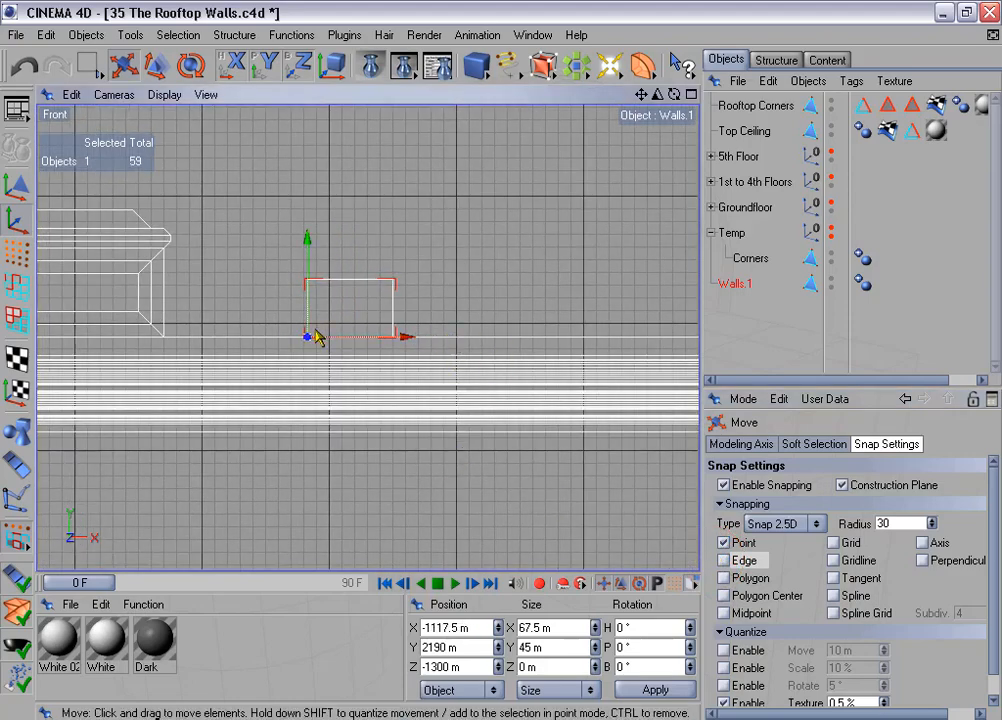
pyautogui.scroll(-3, 318, 342)
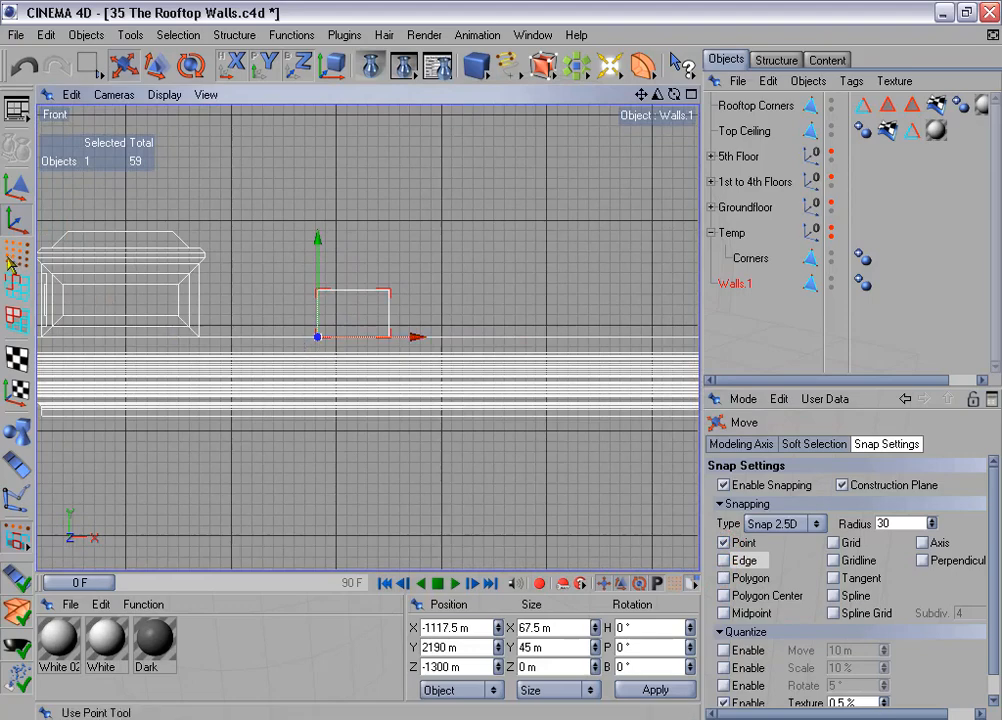
# Extend the split wall polygon by moving its left edge 112.5 m along negative X, edge-snapped against the side of the rooftop corner.
pyautogui.click(17, 290)
pyautogui.moveTo(90, 65); pyautogui.dragTo(116, 82)
pyautogui.click(311, 308)
pyautogui.scroll(-2, 324, 318)
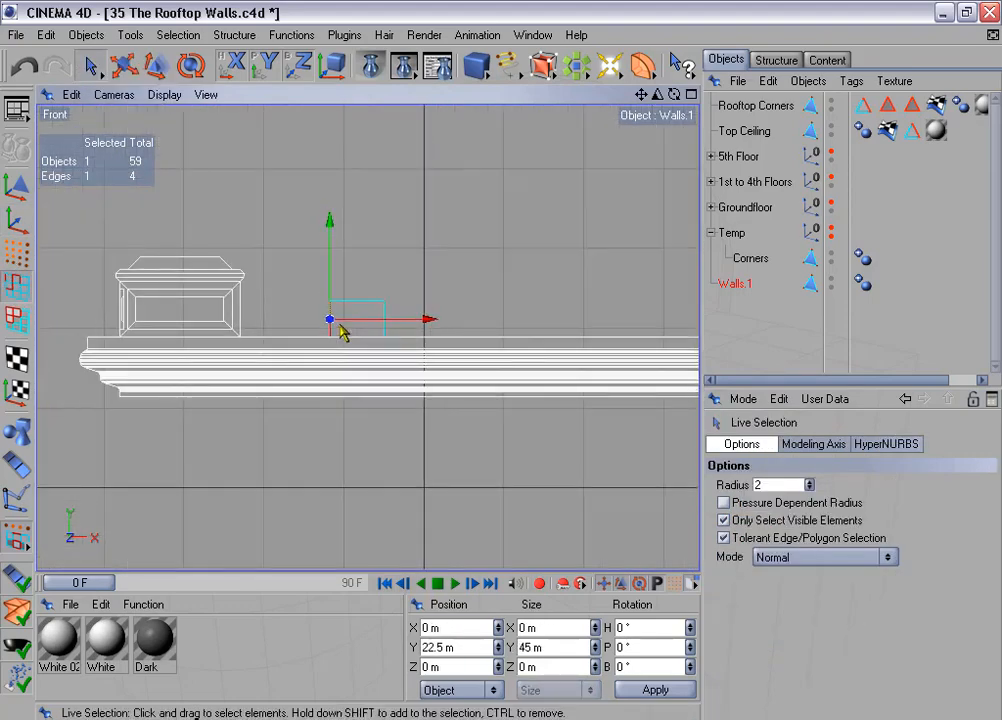
pyautogui.click(126, 67)
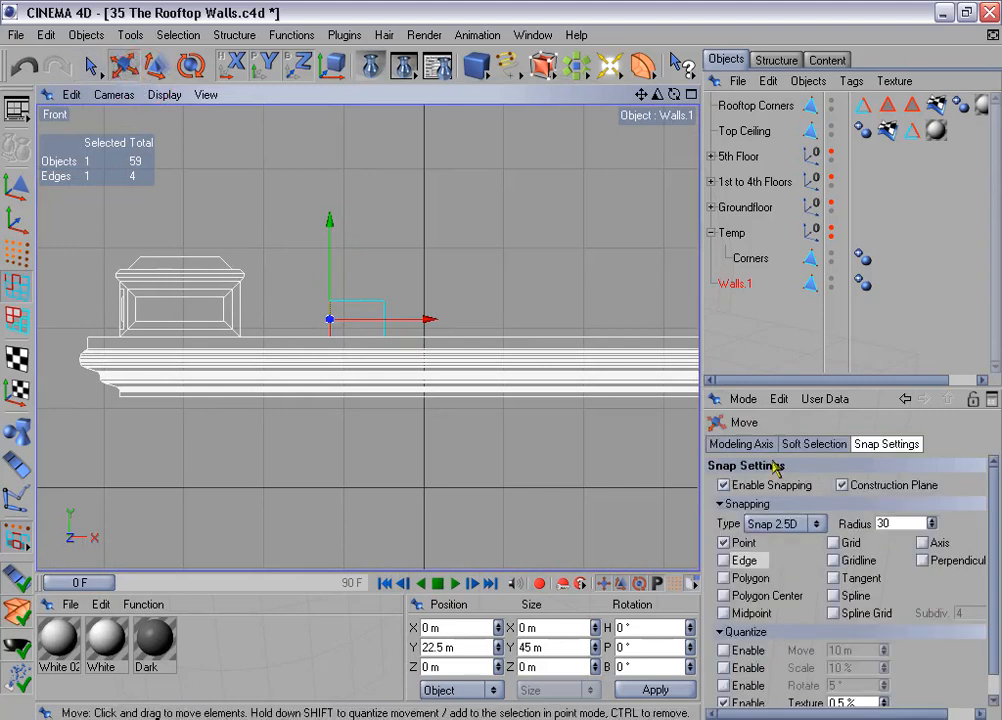
pyautogui.click(724, 561)
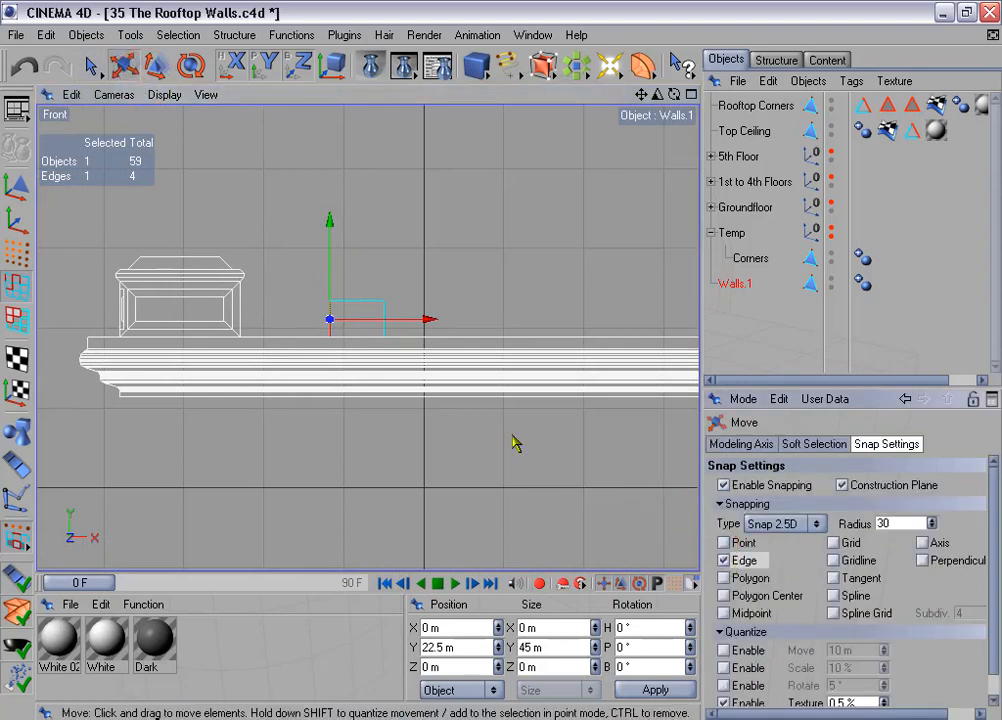
pyautogui.scroll(2, 514, 440)
pyautogui.moveTo(416, 318); pyautogui.dragTo(397, 360)
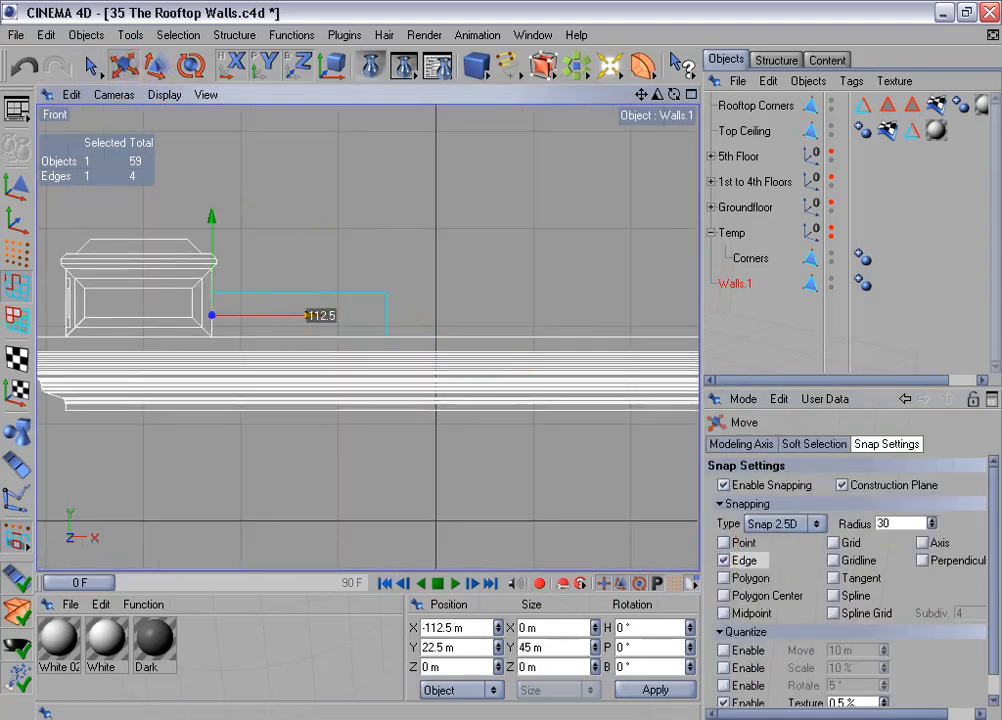
pyautogui.moveTo(308, 315); pyautogui.dragTo(308, 315)
pyautogui.scroll(-1, 405, 318)
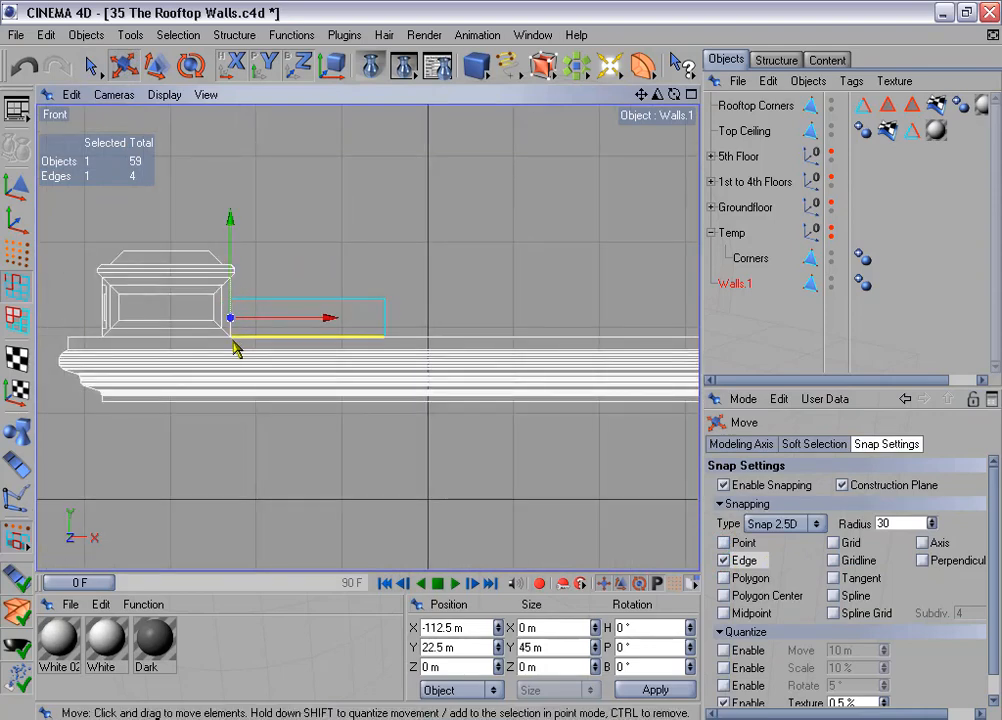
pyautogui.scroll(-1, 233, 338)
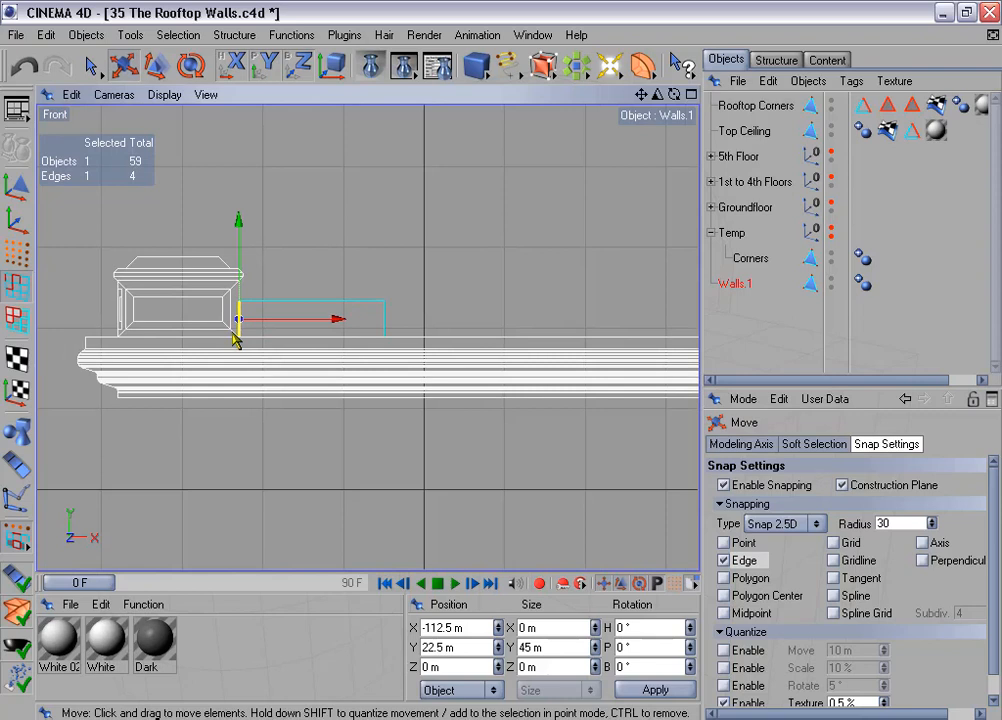
# Move the wall polygon's axis with point snapping onto its lower left corner at X -1230 m.
pyautogui.click(17, 219)
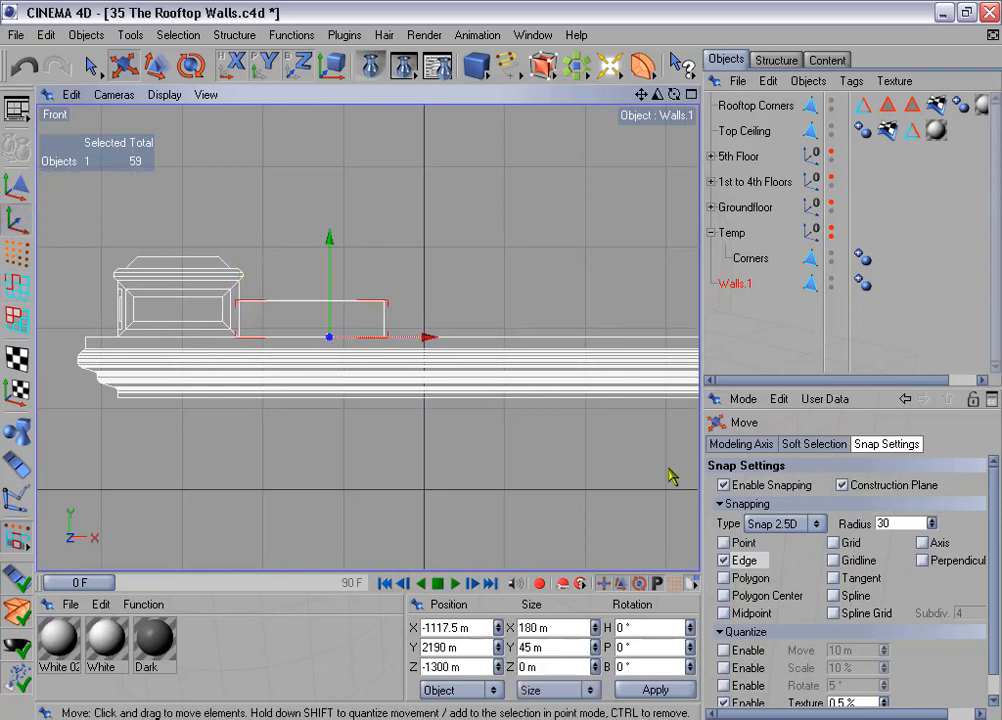
pyautogui.click(723, 542)
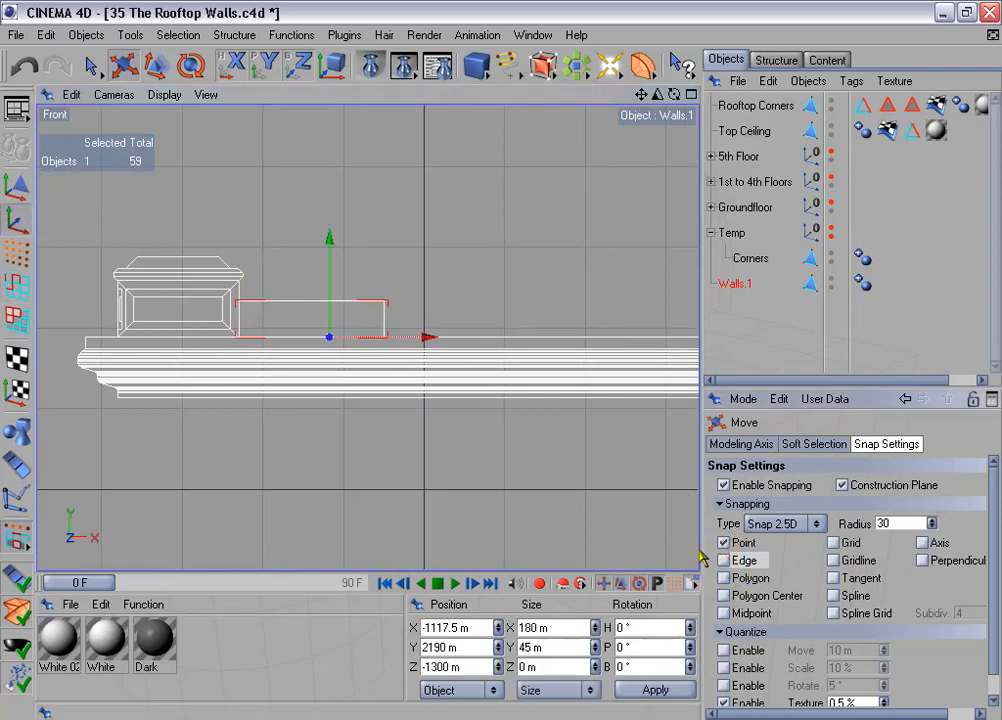
pyautogui.moveTo(432, 342); pyautogui.dragTo(341, 337)
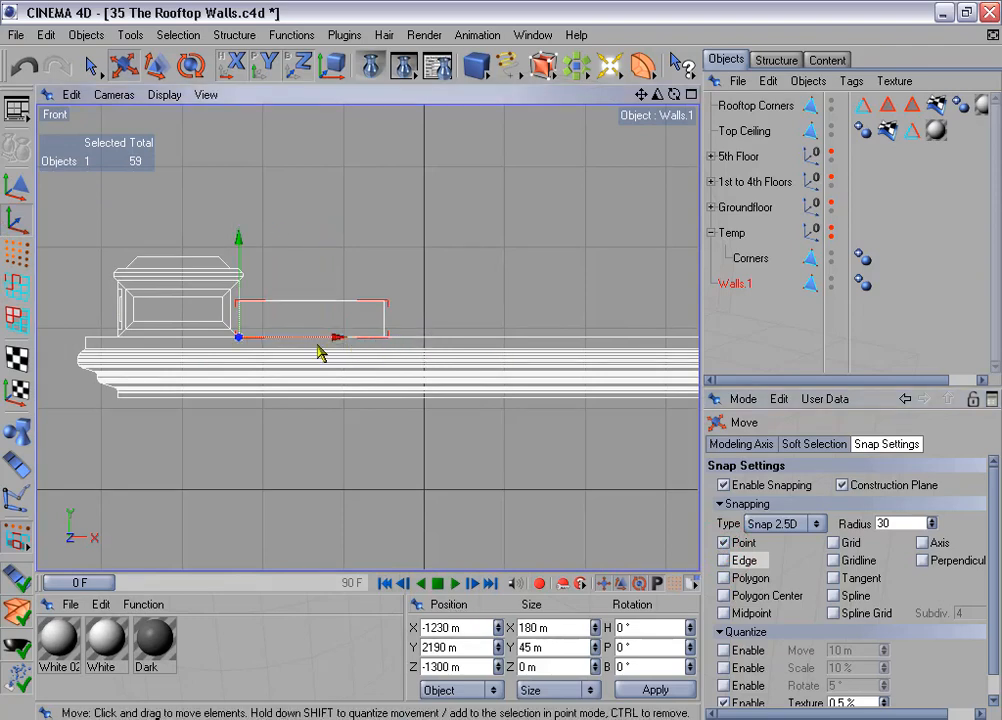
# Hide the Top Ceiling and point-snap the wall polygon along Z to -1380 m, level with the front face of the rooftop corner.
pyautogui.middleClick(355, 308)
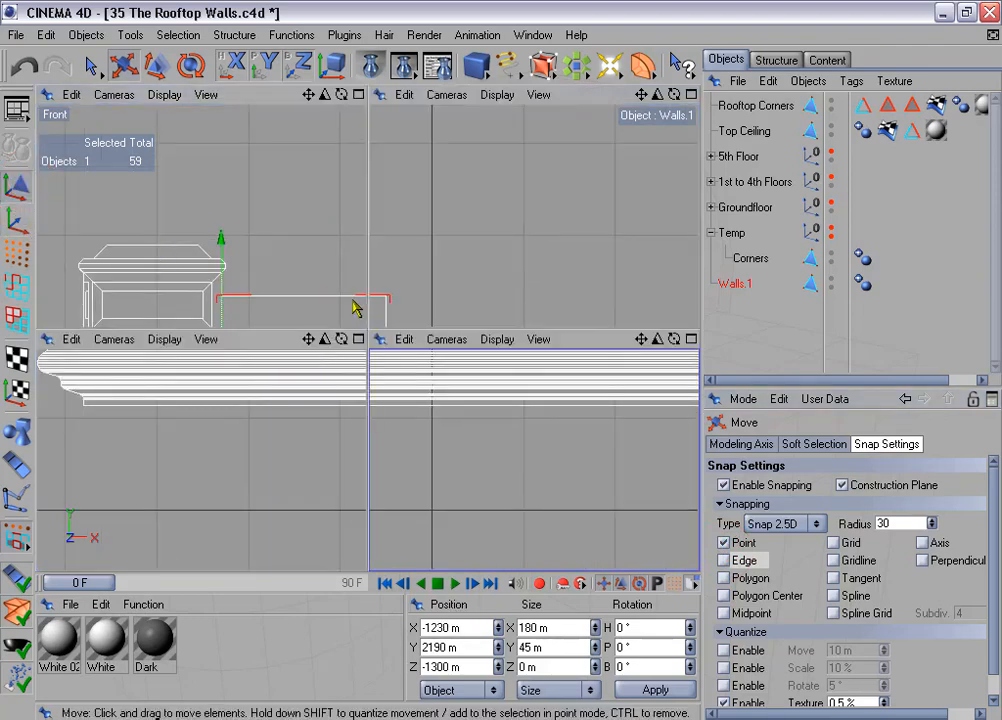
pyautogui.middleClick(510, 297)
pyautogui.scroll(-2, 510, 297)
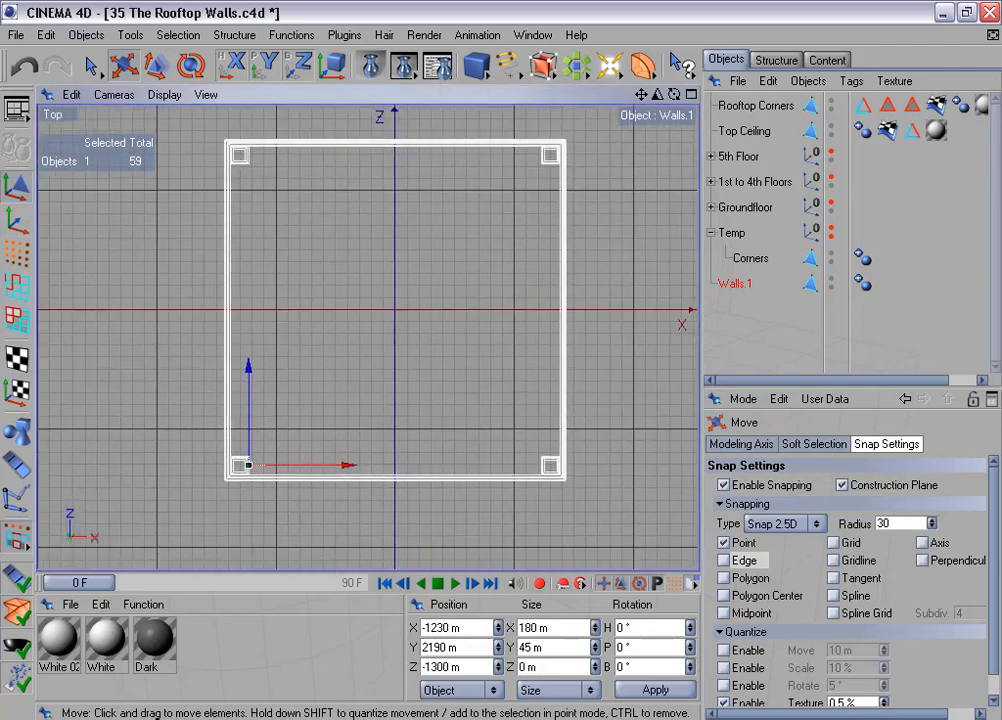
pyautogui.scroll(2, 503, 340)
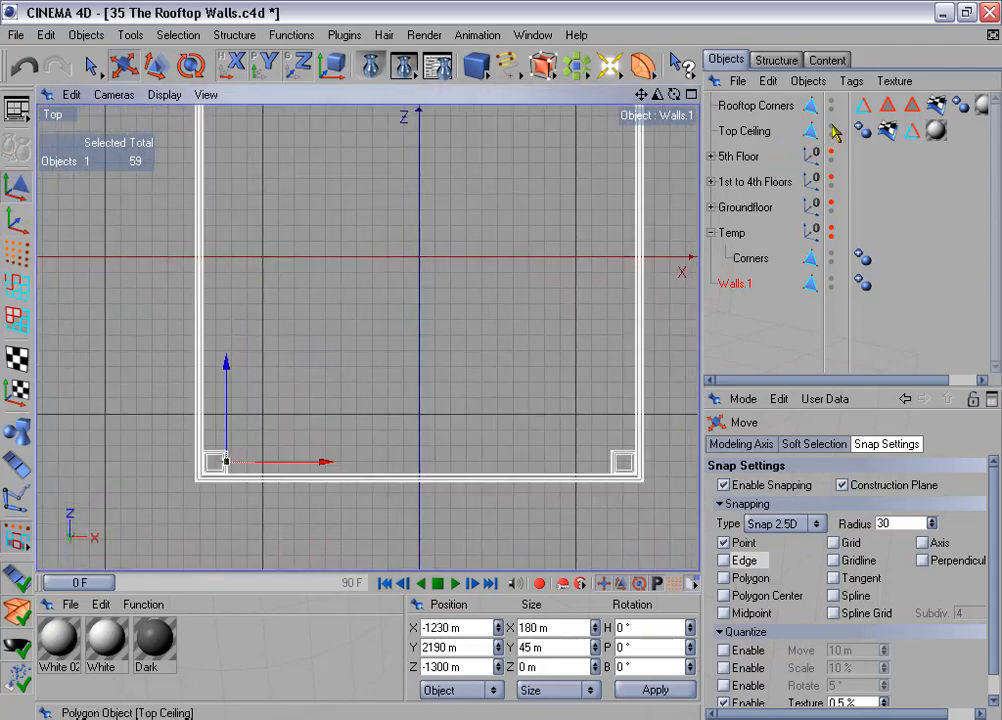
pyautogui.click(830, 127)
pyautogui.scroll(3, 365, 347)
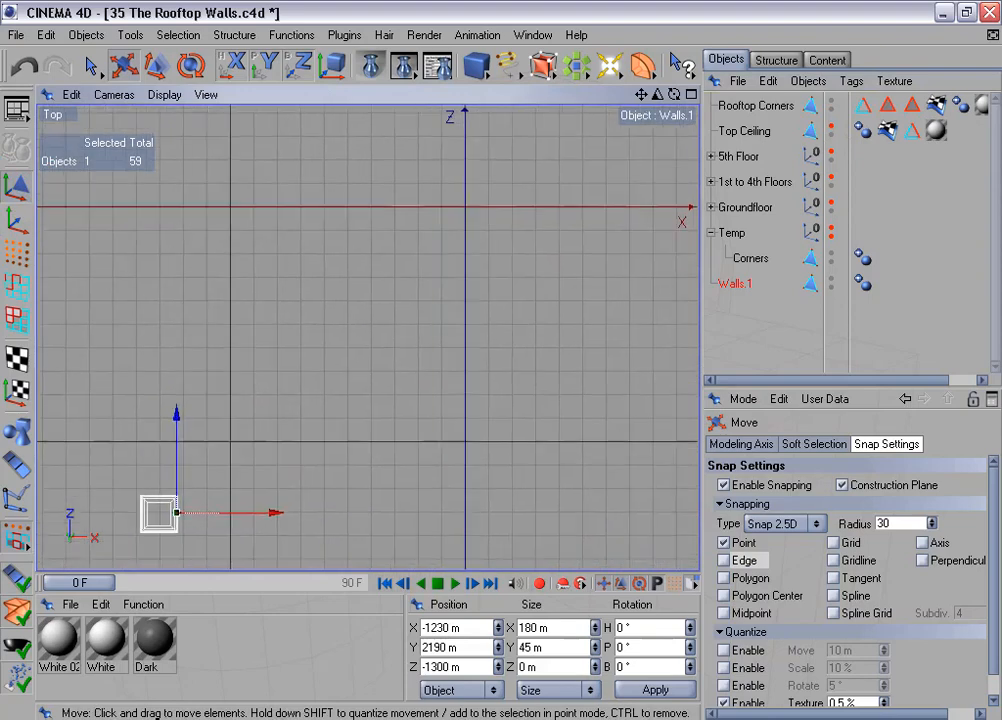
pyautogui.keyDown('alt'); pyautogui.moveTo(140, 545); pyautogui.dragTo(340, 389, button='middle'); pyautogui.keyUp('alt')
pyautogui.scroll(5, 340, 389)
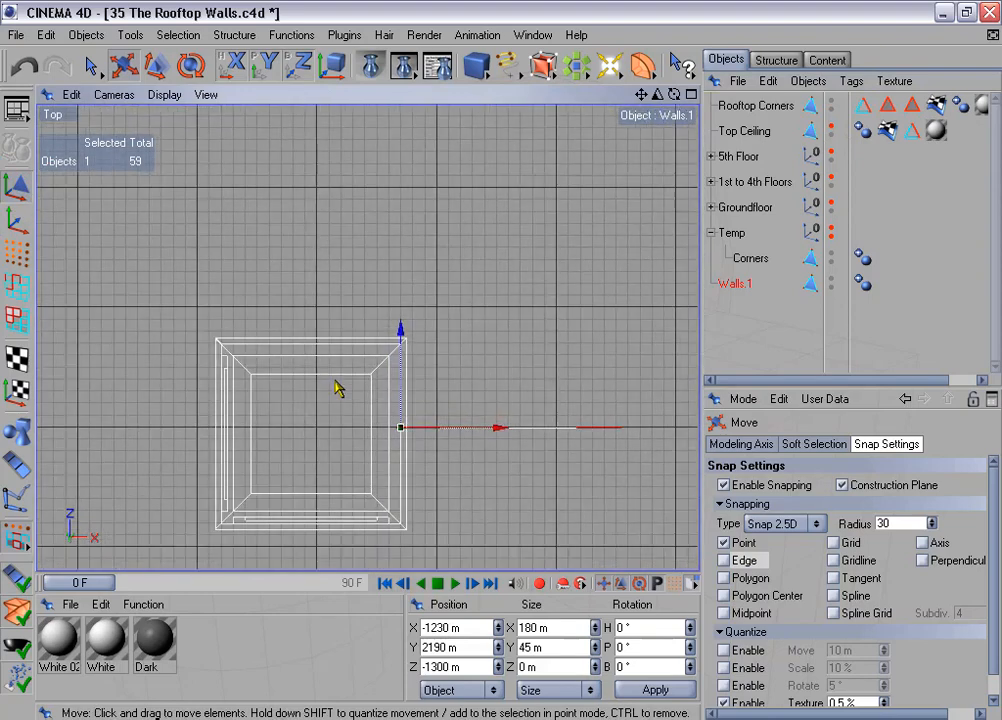
pyautogui.scroll(2, 363, 393)
pyautogui.scroll(6, 367, 428)
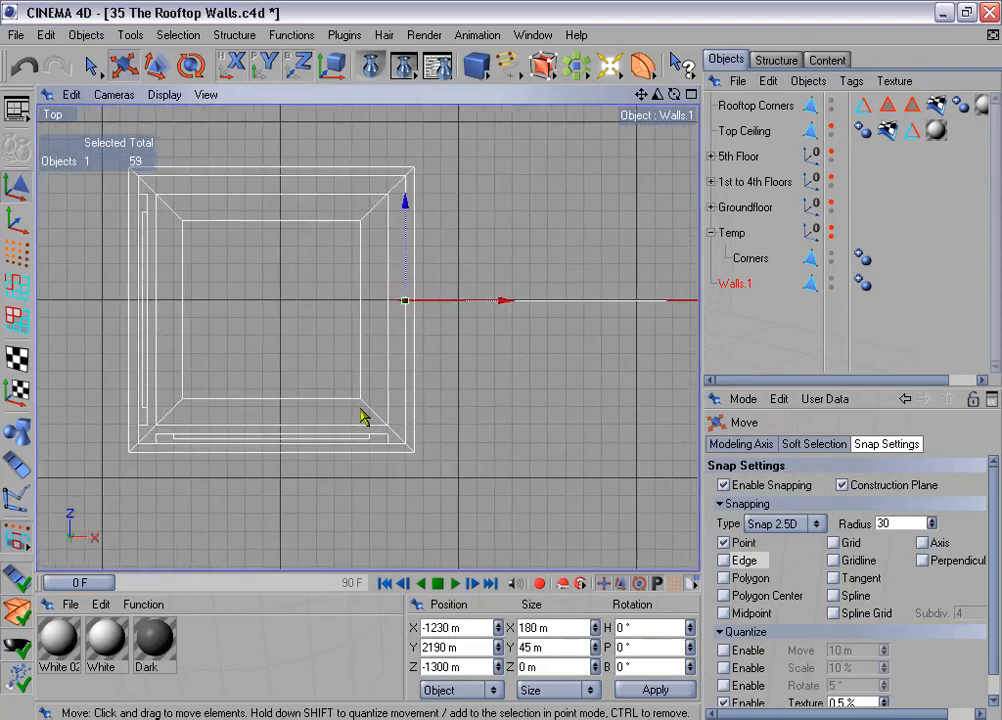
pyautogui.moveTo(424, 188); pyautogui.dragTo(422, 395)
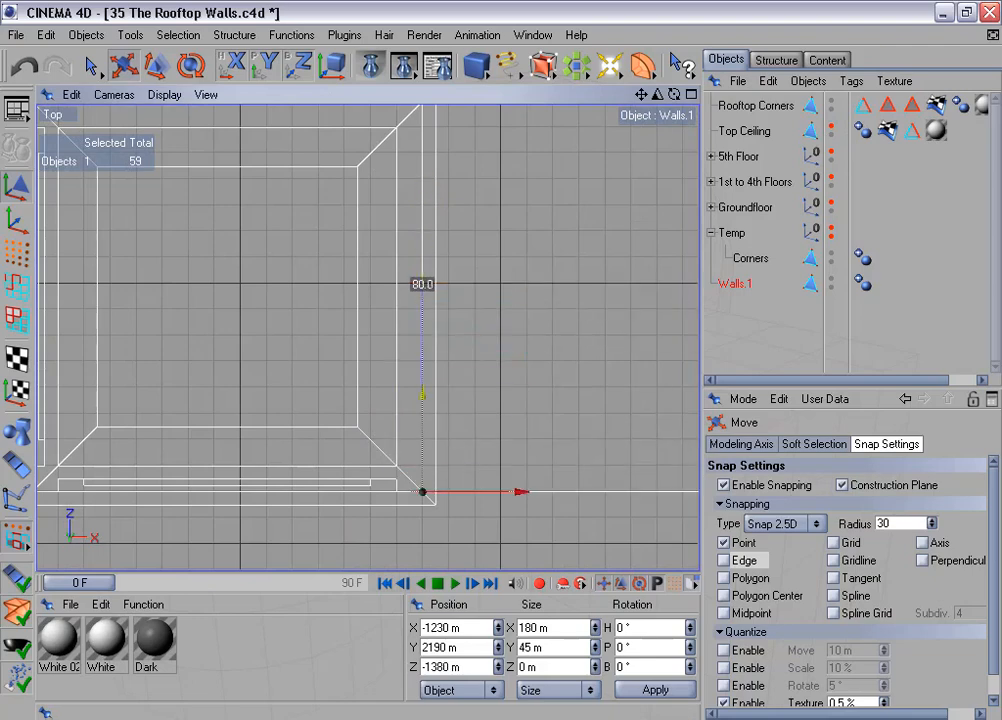
# Check the wall polygon against the rooftop corner in perspective and select the wall's free vertical edge with Live Selection.
pyautogui.middleClick(421, 487)
pyautogui.middleClick(248, 225)
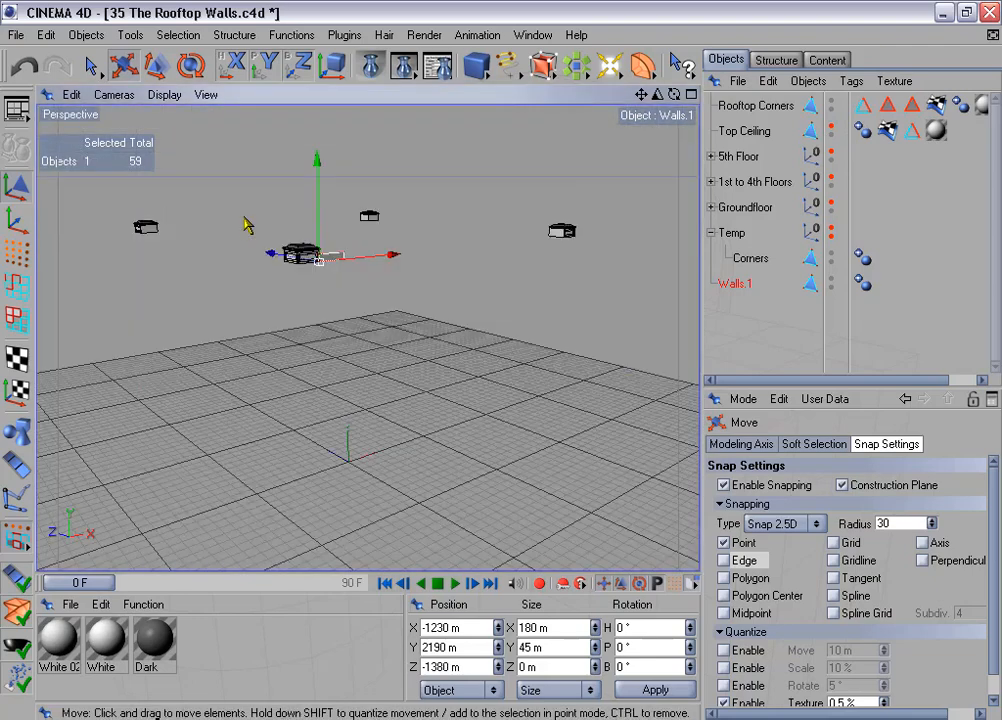
pyautogui.press('o')
pyautogui.keyDown('alt'); pyautogui.moveTo(250, 243); pyautogui.dragTo(287, 277); pyautogui.keyUp('alt')
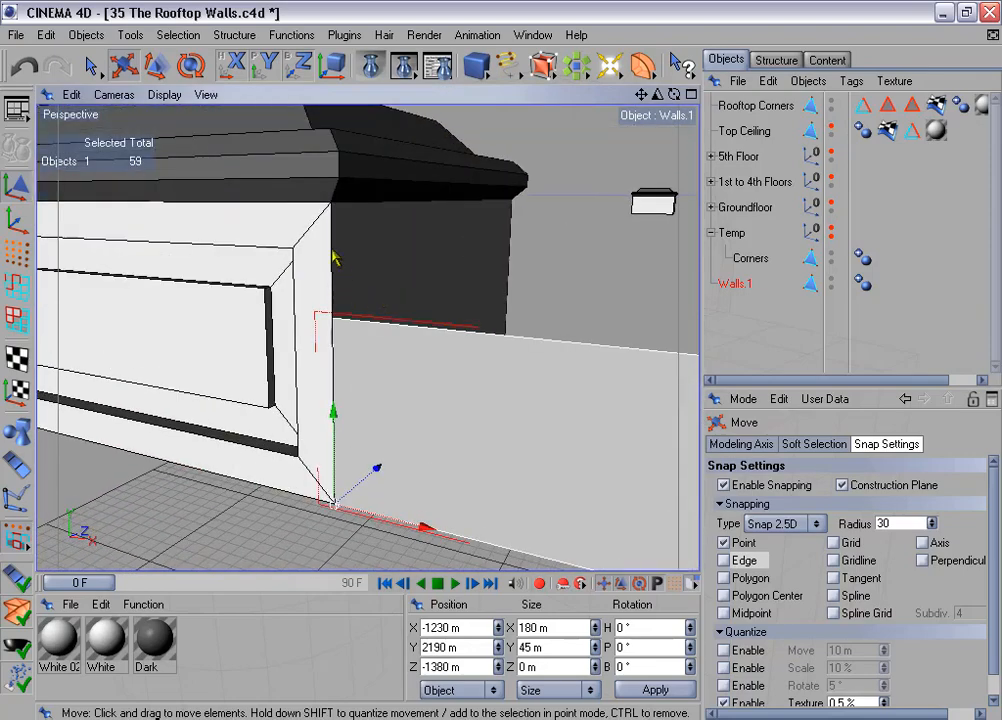
pyautogui.scroll(-5, 316, 330)
pyautogui.keyDown('alt'); pyautogui.moveTo(320, 329); pyautogui.dragTo(89, 268); pyautogui.keyUp('alt')
pyautogui.click(16, 287)
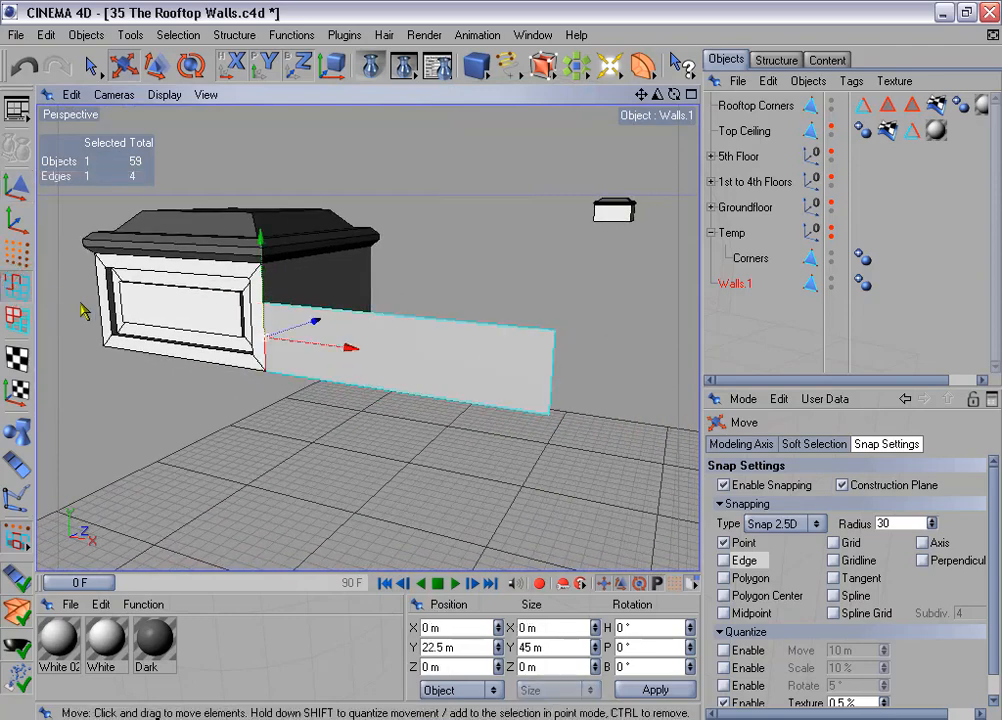
pyautogui.click(88, 62)
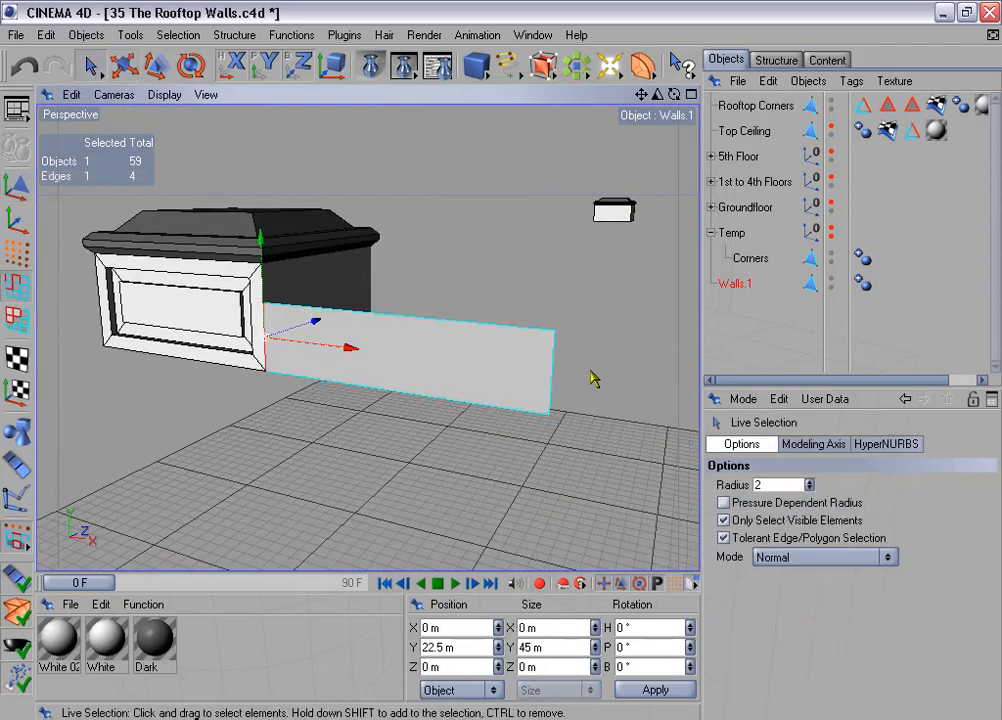
pyautogui.click(526, 380)
# Make the 5th Floor visible in the front view as a reference for the window spacing.
pyautogui.middleClick(511, 434)
pyautogui.middleClick(524, 471)
pyautogui.scroll(-5, 512, 469)
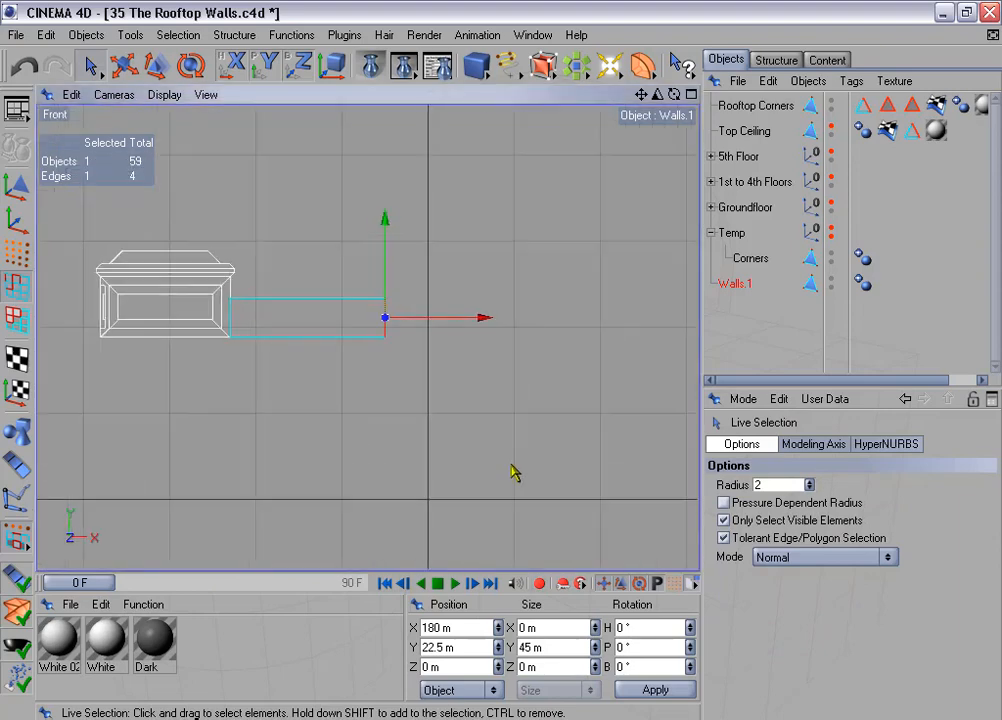
pyautogui.scroll(-5, 496, 446)
pyautogui.keyDown('alt'); pyautogui.moveTo(486, 386); pyautogui.dragTo(274, 307, button='middle'); pyautogui.keyUp('alt')
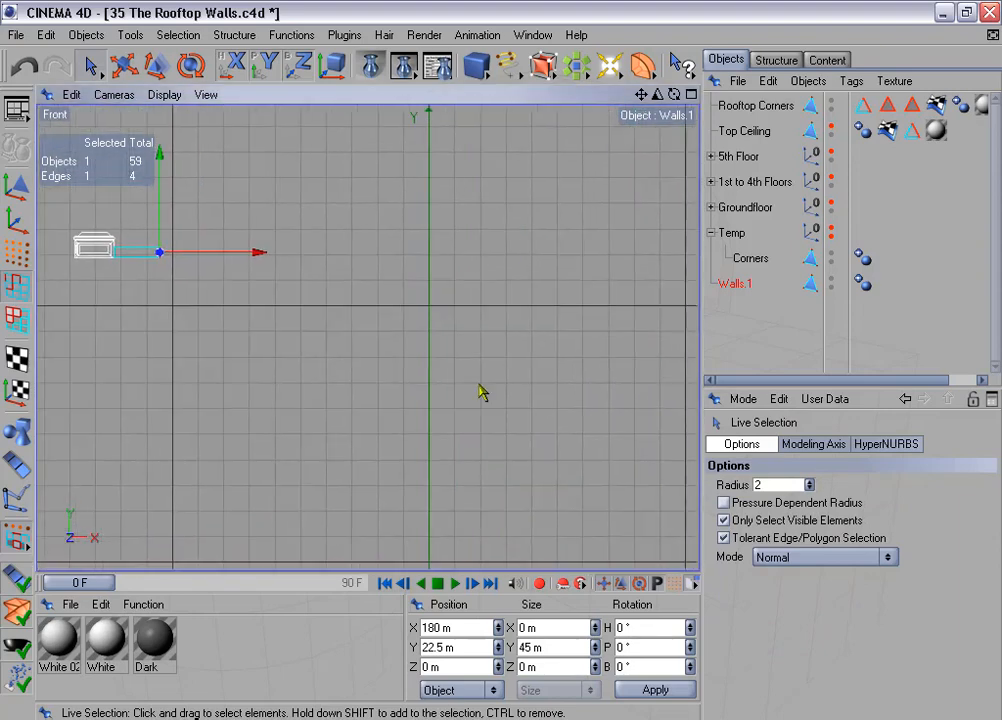
pyautogui.click(830, 153)
pyautogui.scroll(-2, 420, 293)
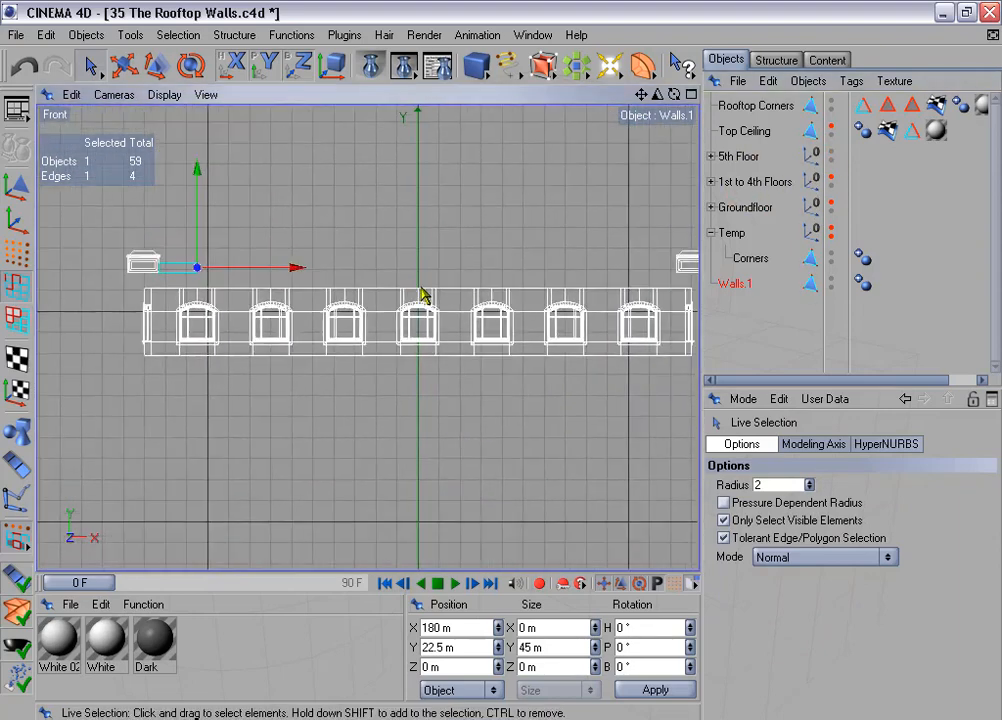
pyautogui.keyDown('alt'); pyautogui.moveTo(422, 294); pyautogui.dragTo(405, 293, button='middle'); pyautogui.keyUp('alt')
# Extrude the selected wall edge five times in a row with a 350 m offset, reaching X 1930 m.
pyautogui.rightClick(289, 225)
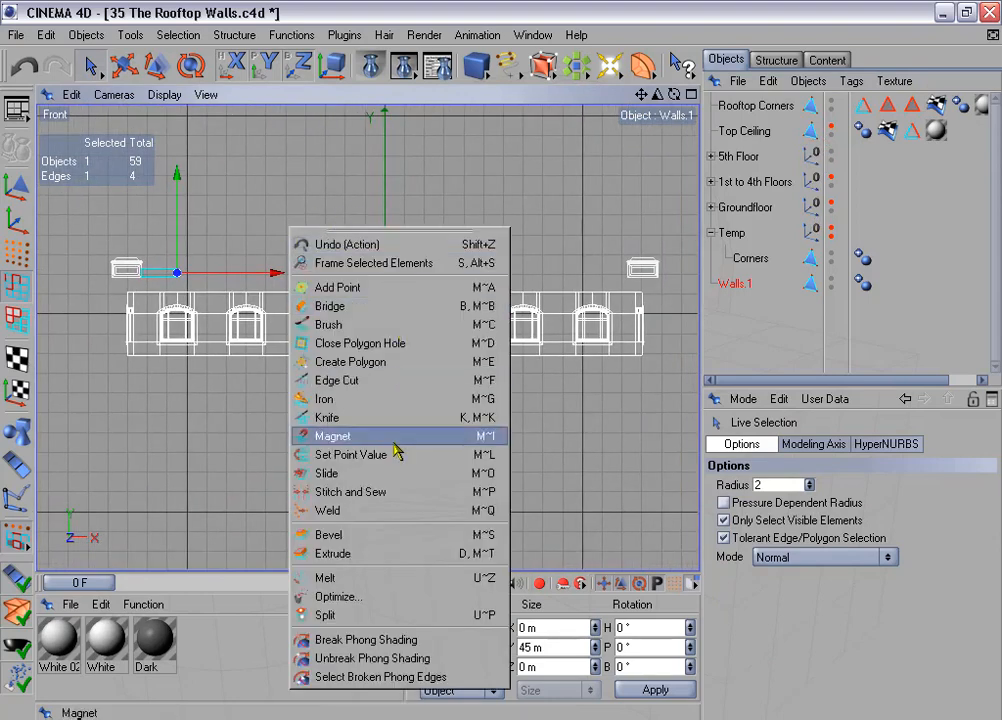
pyautogui.click(393, 553)
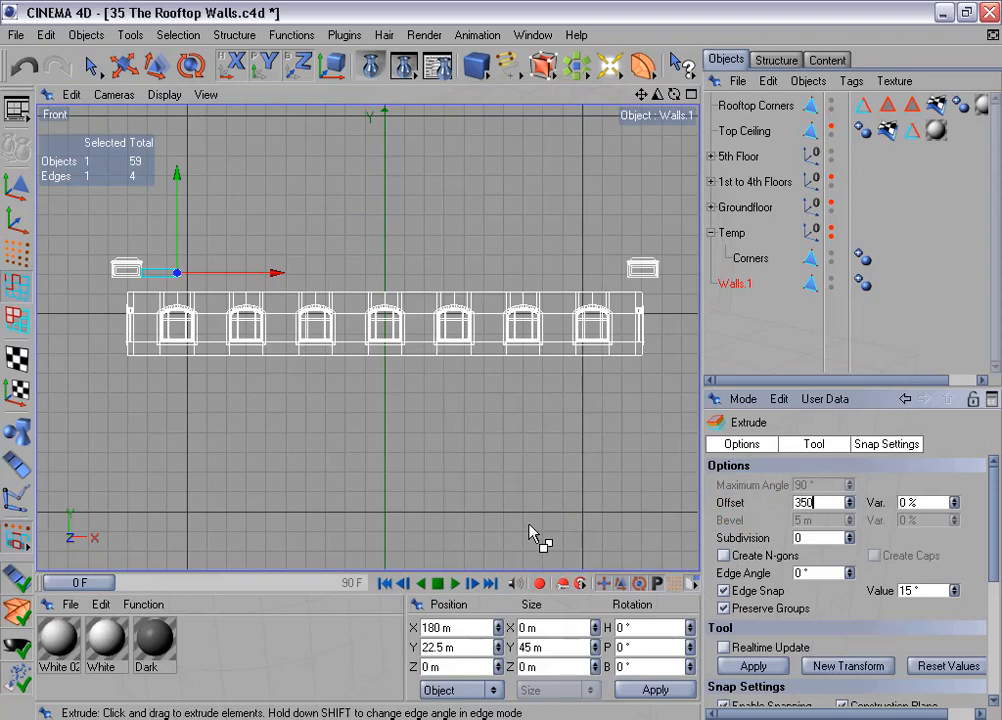
pyautogui.click(772, 672)
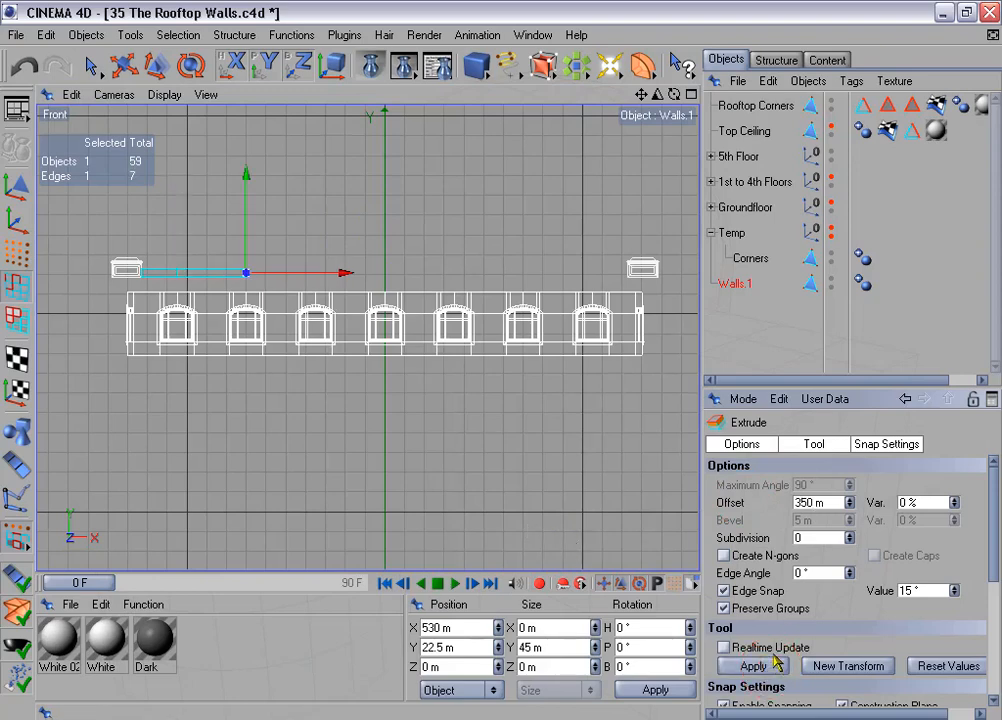
pyautogui.click(848, 666)
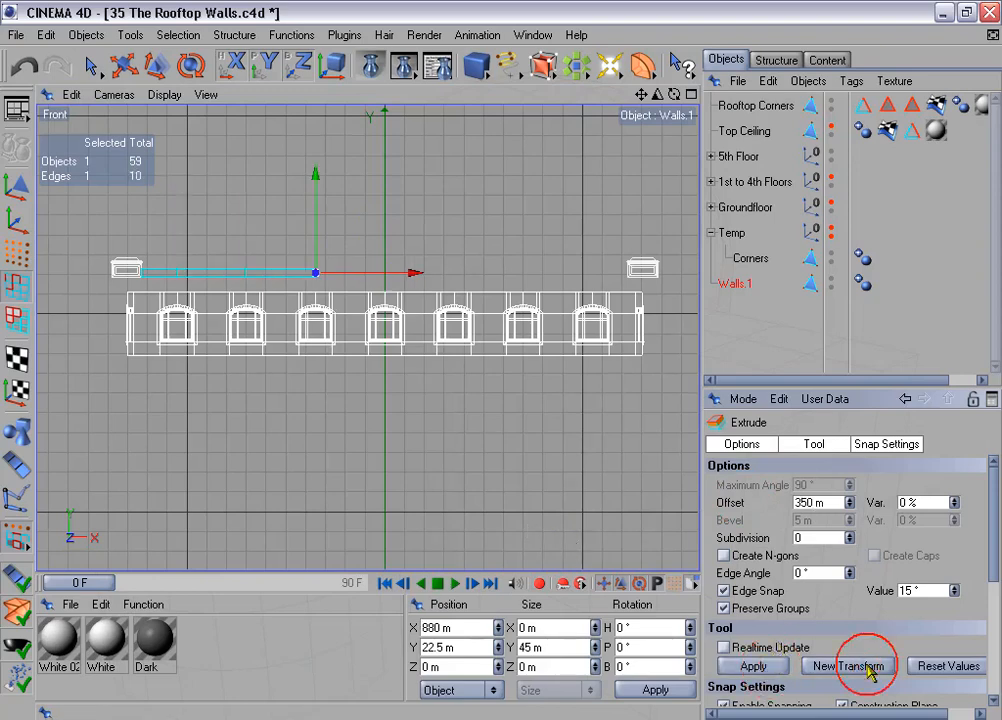
pyautogui.click(848, 666)
pyautogui.click(848, 666)
pyautogui.click(866, 668)
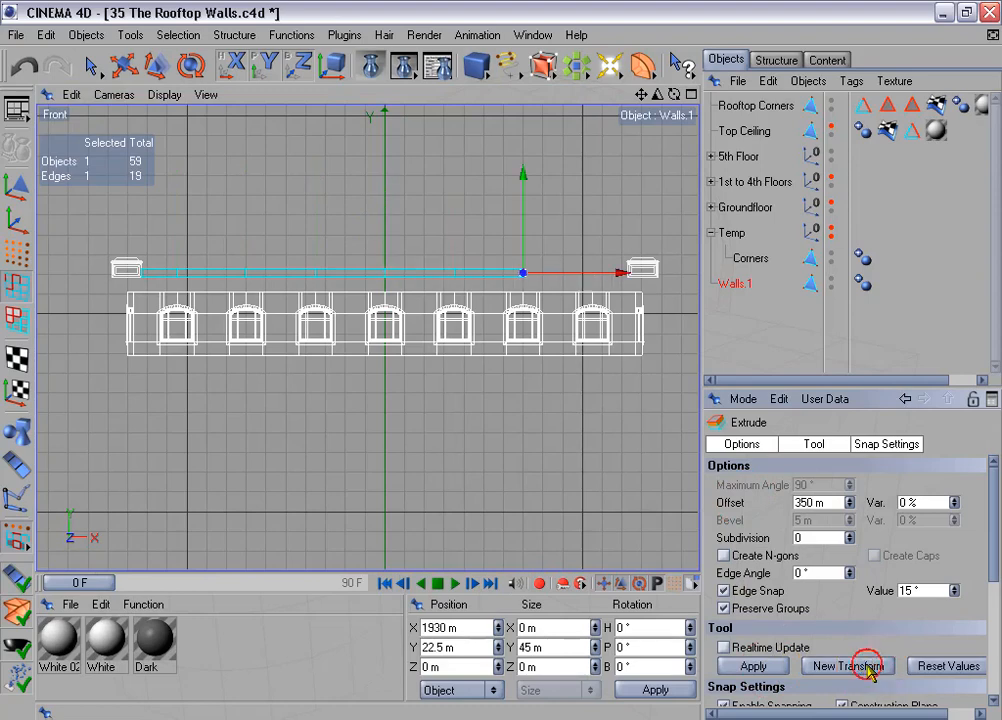
# Extrude the wall's end edge twice more by 350 m and pull it back to the rooftop corner at X 2460 m using only edge snapping.
pyautogui.click(866, 668)
pyautogui.click(866, 668)
pyautogui.keyDown('alt'); pyautogui.moveTo(550, 353); pyautogui.dragTo(390, 385, button='middle'); pyautogui.keyUp('alt')
pyautogui.scroll(7, 545, 348)
pyautogui.click(882, 445)
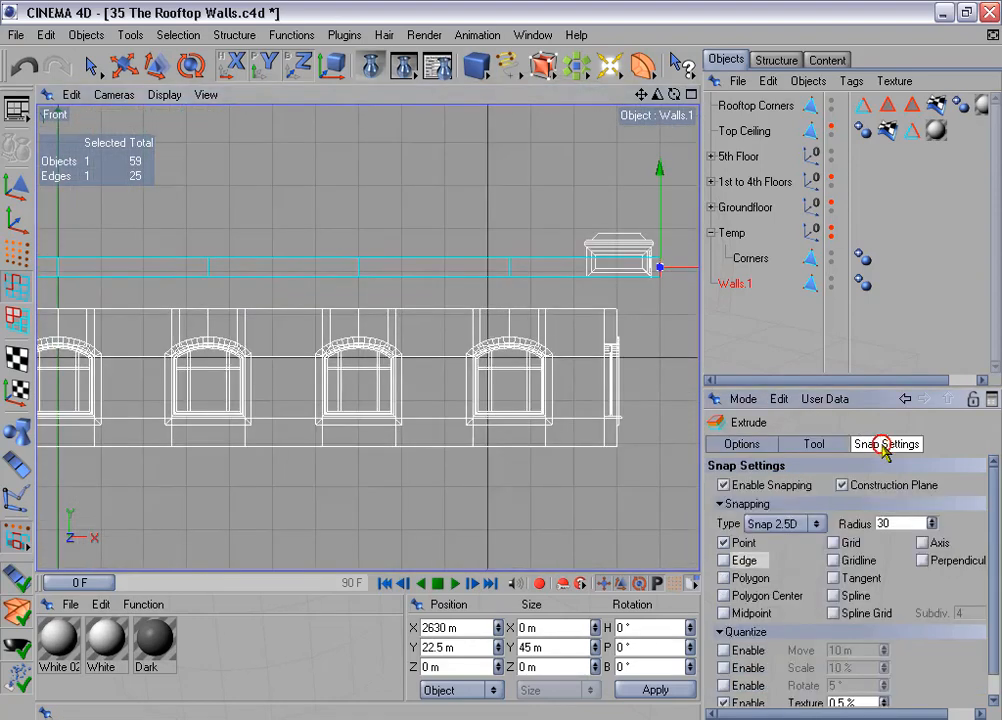
pyautogui.click(723, 562)
pyautogui.keyDown('alt'); pyautogui.moveTo(577, 337); pyautogui.dragTo(394, 390, button='middle'); pyautogui.keyUp('alt')
pyautogui.scroll(5, 570, 335)
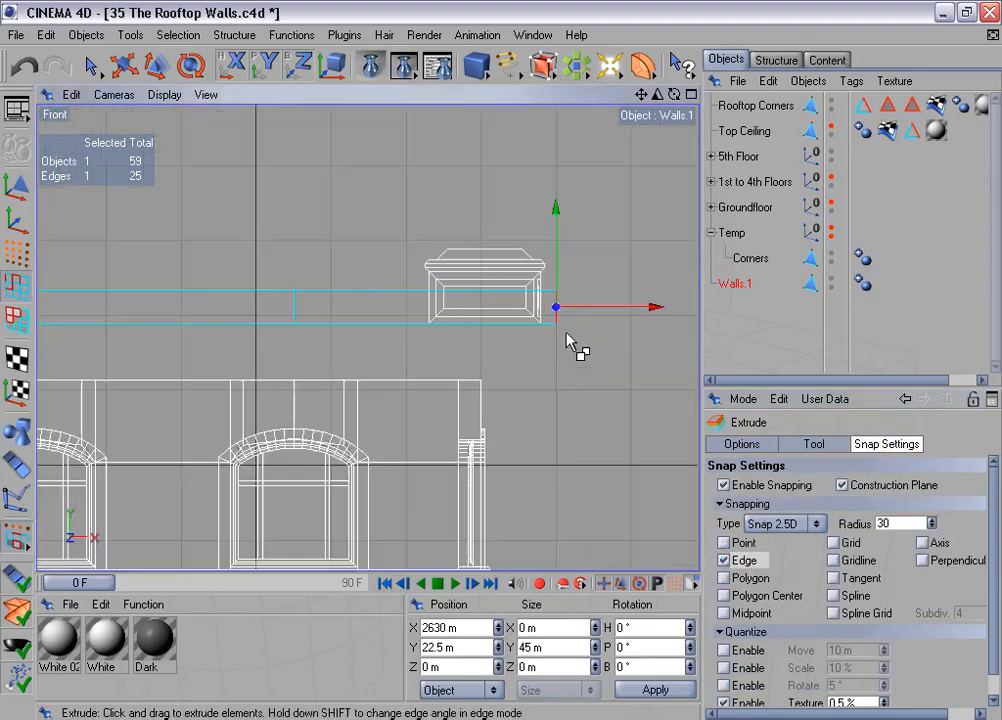
pyautogui.moveTo(630, 307); pyautogui.dragTo(530, 306)
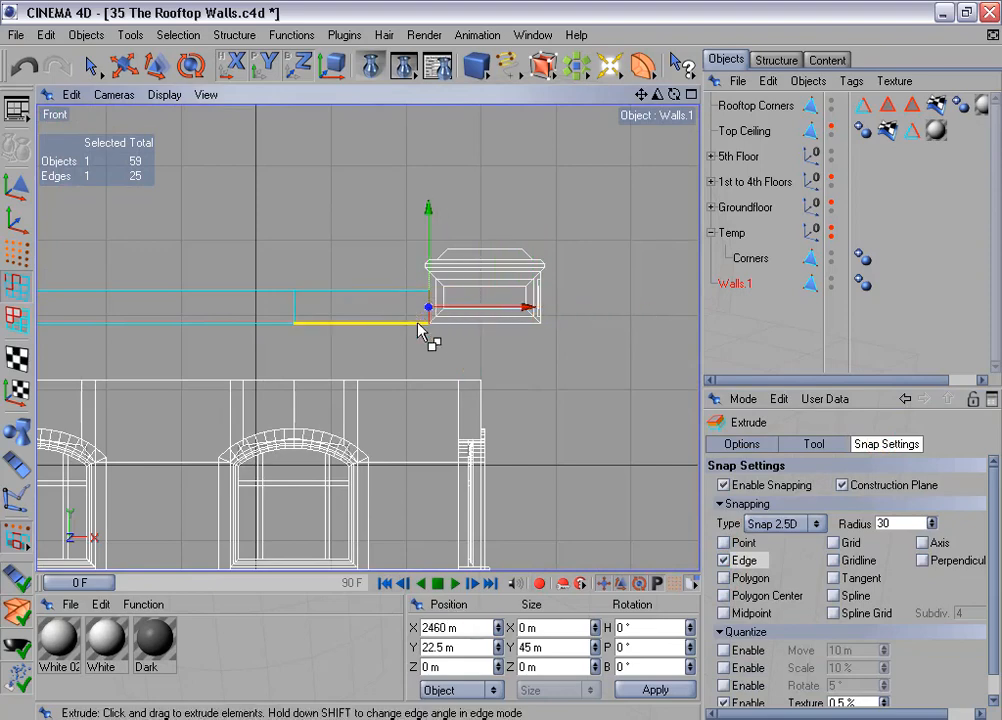
# Hide the Rooftop Corners and the 5th Floor in the viewport, leaving the wall strip isolated.
pyautogui.scroll(-6, 449, 300)
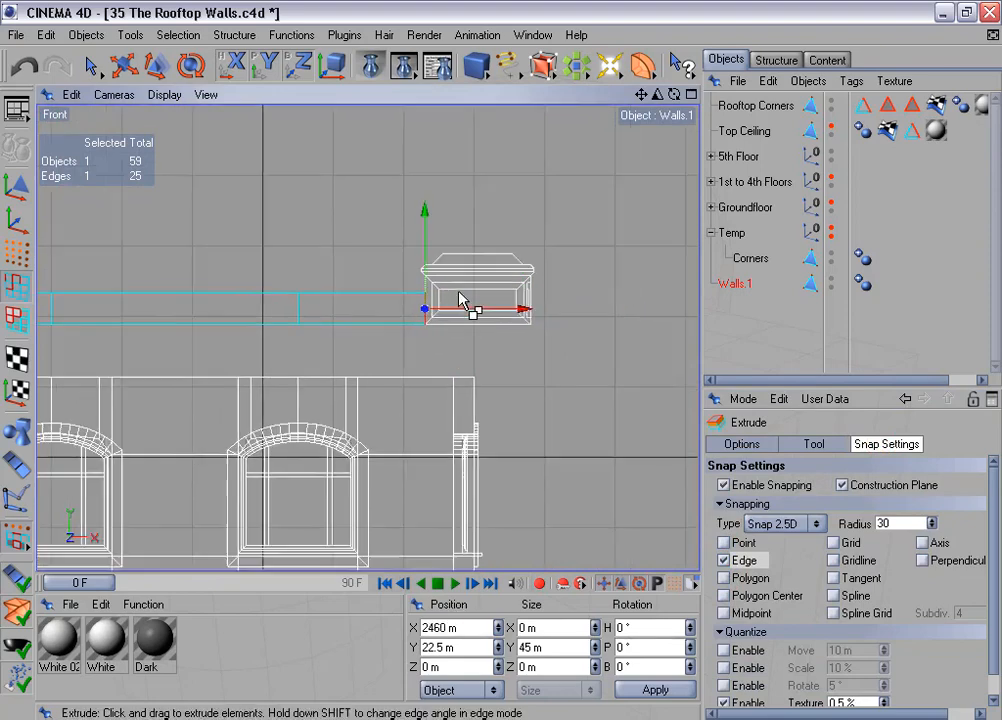
pyautogui.scroll(-5, 302, 311)
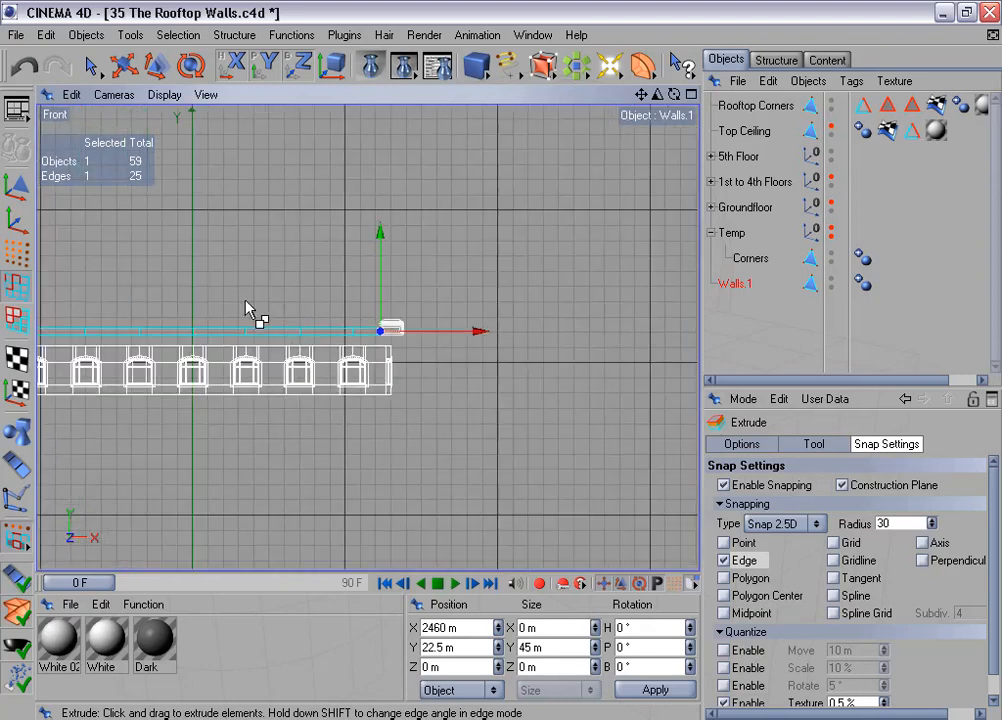
pyautogui.keyDown('alt'); pyautogui.moveTo(246, 304); pyautogui.dragTo(427, 287, button='middle'); pyautogui.keyUp('alt')
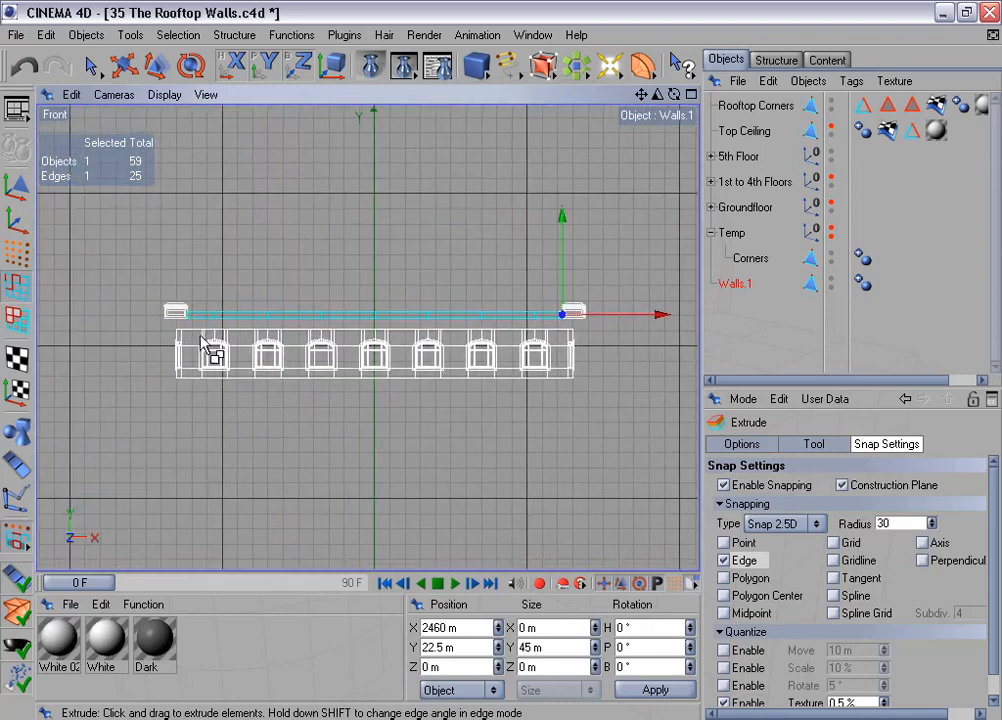
pyautogui.scroll(2, 455, 366)
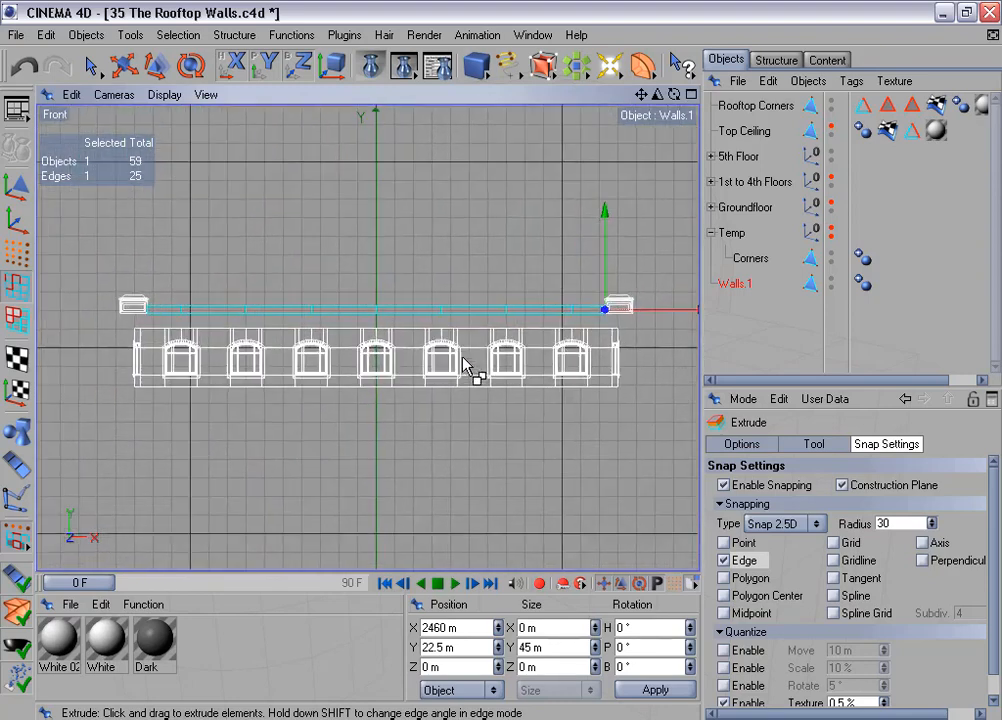
pyautogui.click(831, 101)
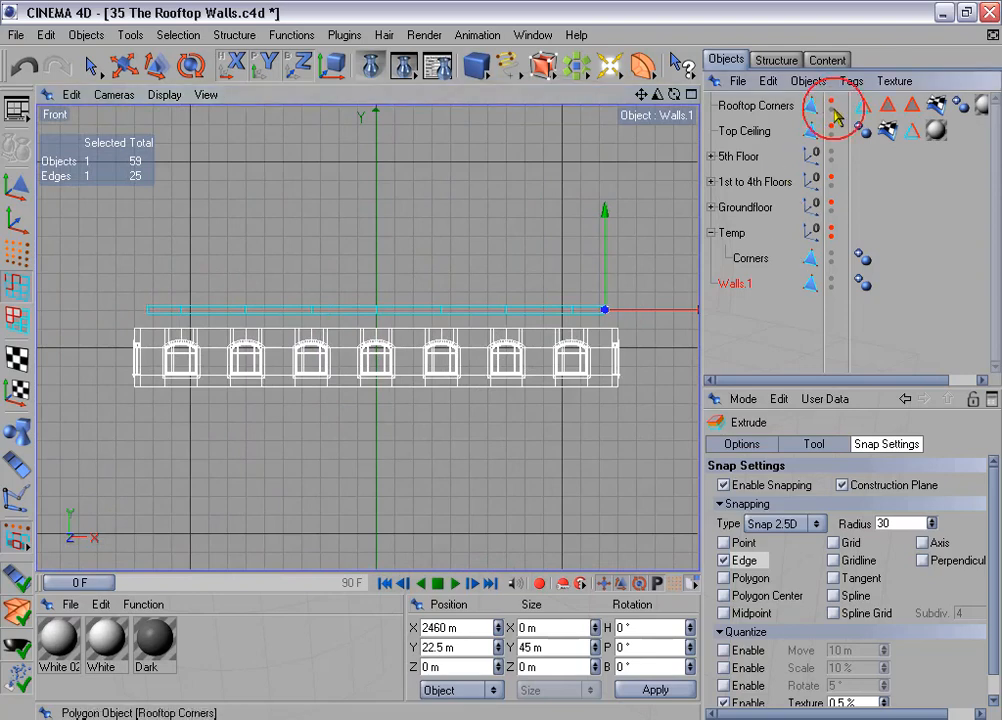
pyautogui.click(831, 152)
# Bevel the wall strip's seven interior vertical edges with a 50 m inner offset and a subdivision of 1.
pyautogui.scroll(3, 356, 219)
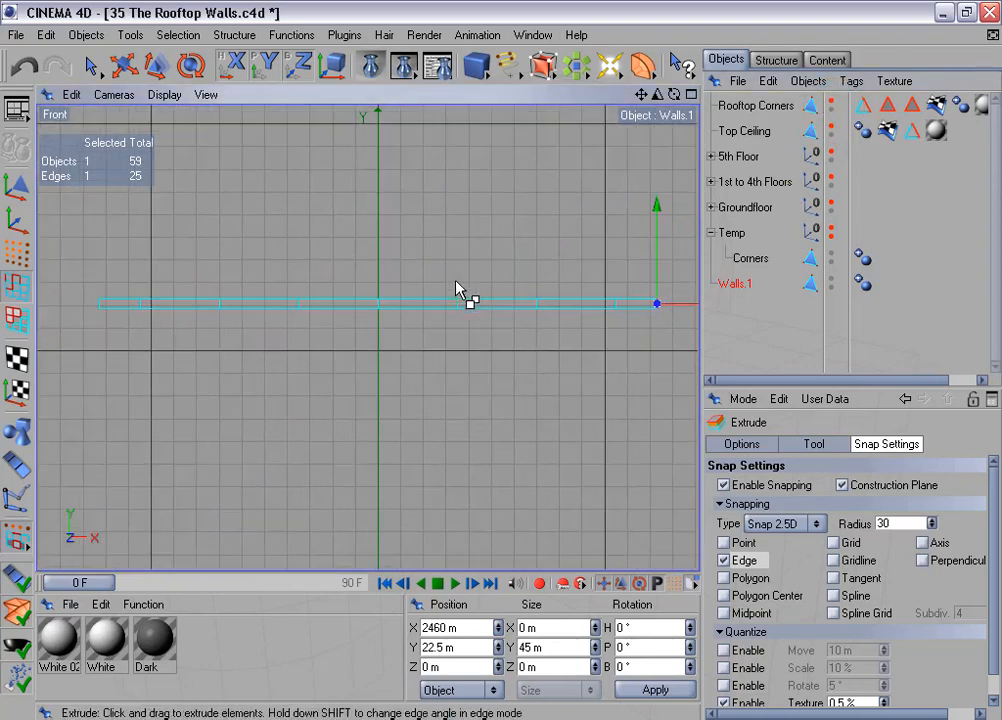
pyautogui.moveTo(103, 72); pyautogui.dragTo(148, 83)
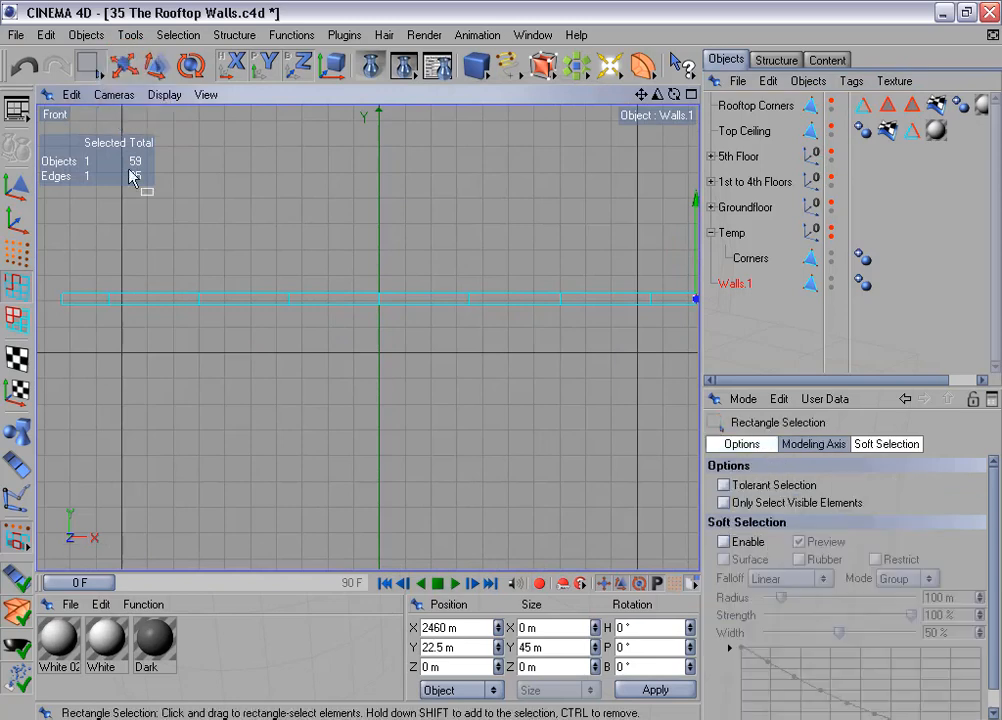
pyautogui.moveTo(98, 292); pyautogui.dragTo(146, 352)
pyautogui.keyDown('shift'); pyautogui.moveTo(190, 281); pyautogui.dragTo(220, 318); pyautogui.keyUp('shift')
pyautogui.keyDown('shift'); pyautogui.moveTo(277, 271); pyautogui.dragTo(302, 314); pyautogui.keyUp('shift')
pyautogui.keyDown('shift'); pyautogui.moveTo(420, 282); pyautogui.dragTo(509, 314); pyautogui.keyUp('shift')
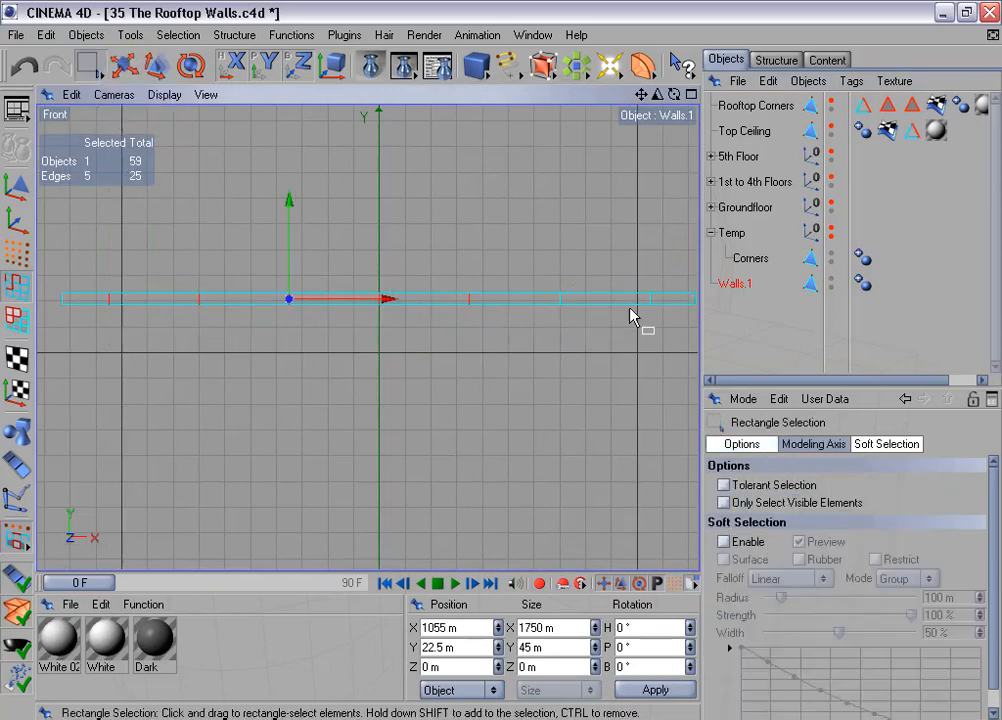
pyautogui.keyDown('shift'); pyautogui.moveTo(633, 271); pyautogui.dragTo(667, 329); pyautogui.keyUp('shift')
pyautogui.rightClick(521, 233)
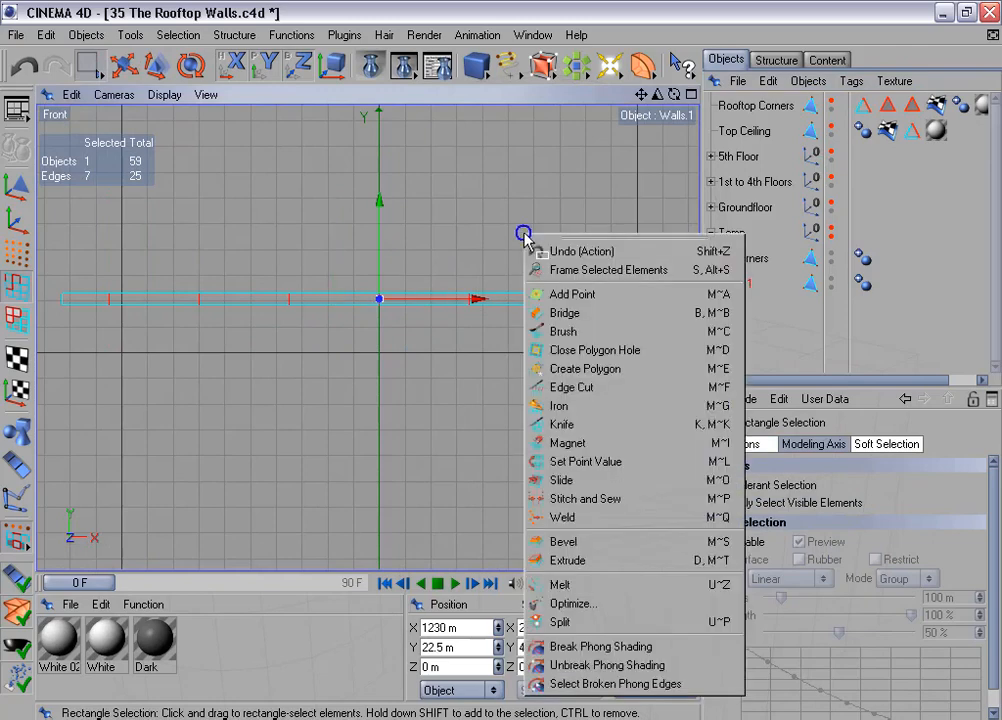
pyautogui.click(620, 545)
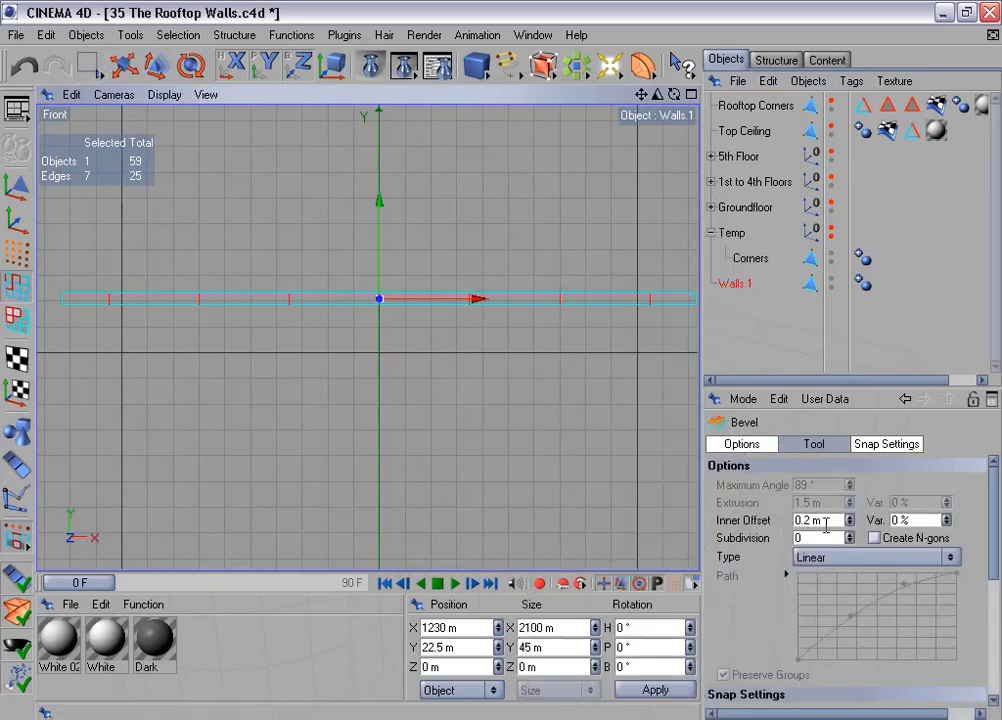
pyautogui.moveTo(826, 523); pyautogui.dragTo(769, 519)
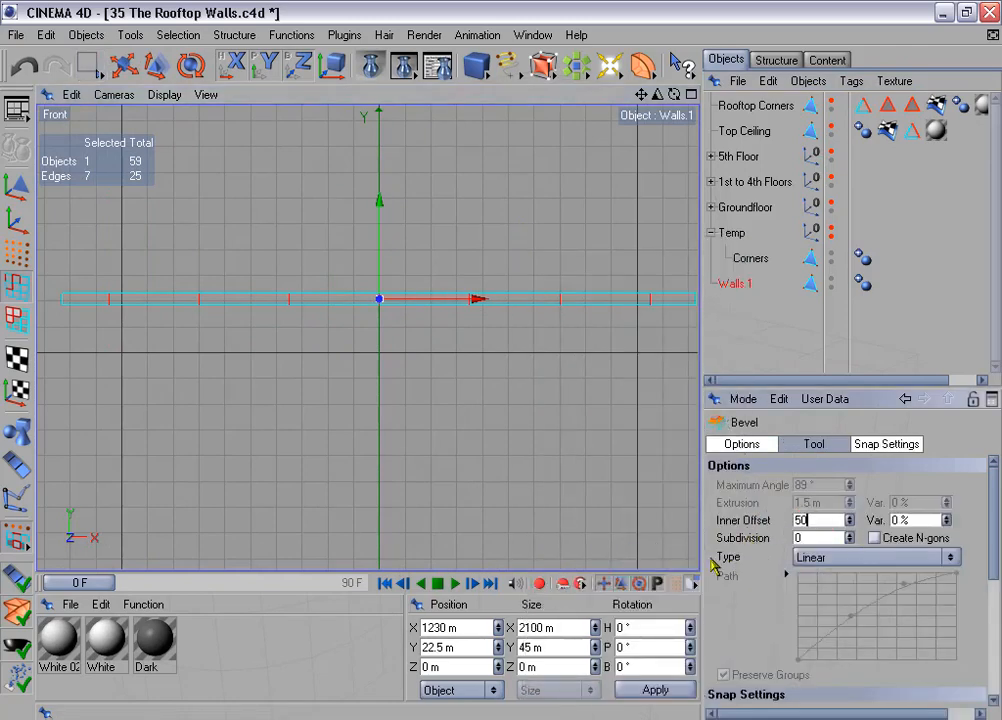
pyautogui.click(849, 535)
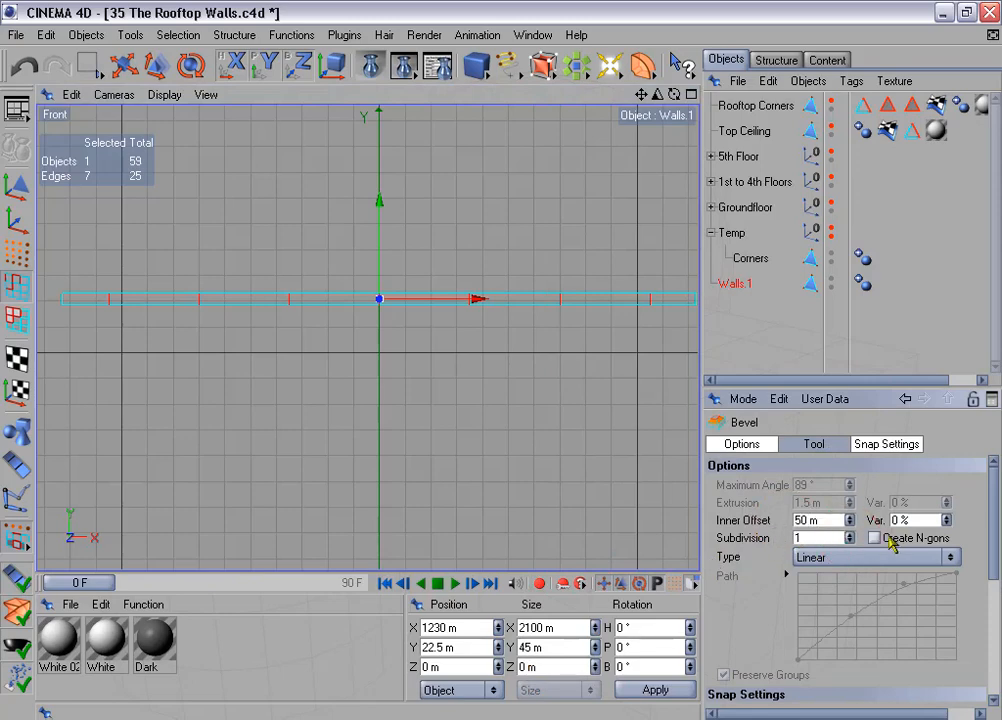
pyautogui.click(813, 446)
pyautogui.click(755, 504)
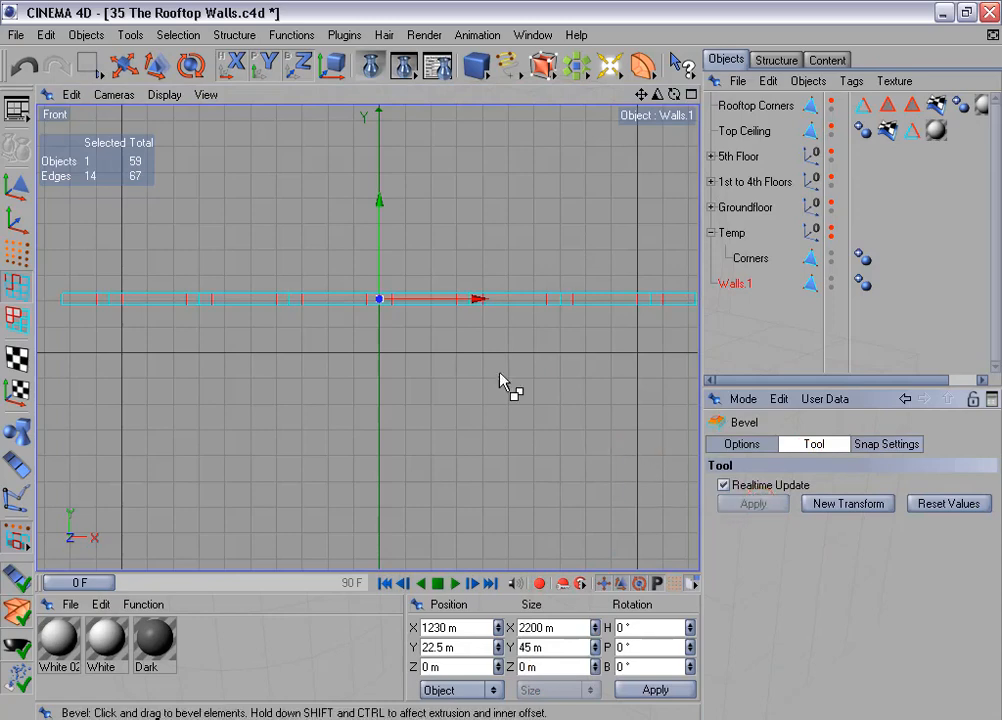
# Raise the upper point at the exact middle of the wall by 20 m to Y 65 m.
pyautogui.scroll(3, 488, 365)
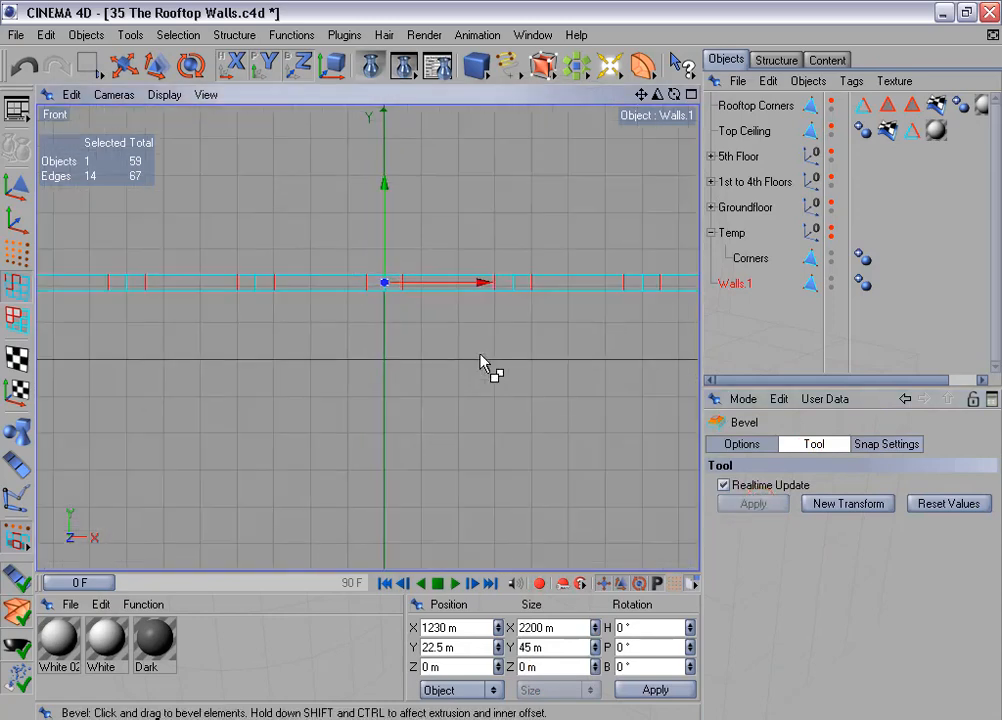
pyautogui.click(16, 253)
pyautogui.moveTo(88, 64); pyautogui.dragTo(144, 82)
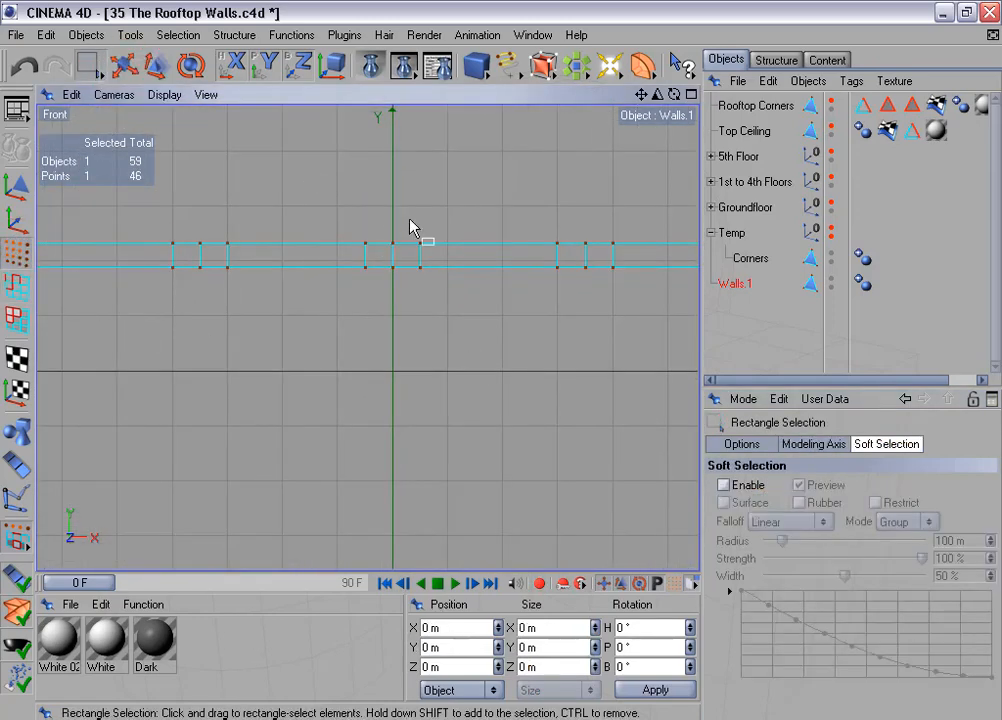
pyautogui.moveTo(381, 226); pyautogui.dragTo(402, 254)
pyautogui.click(464, 646)
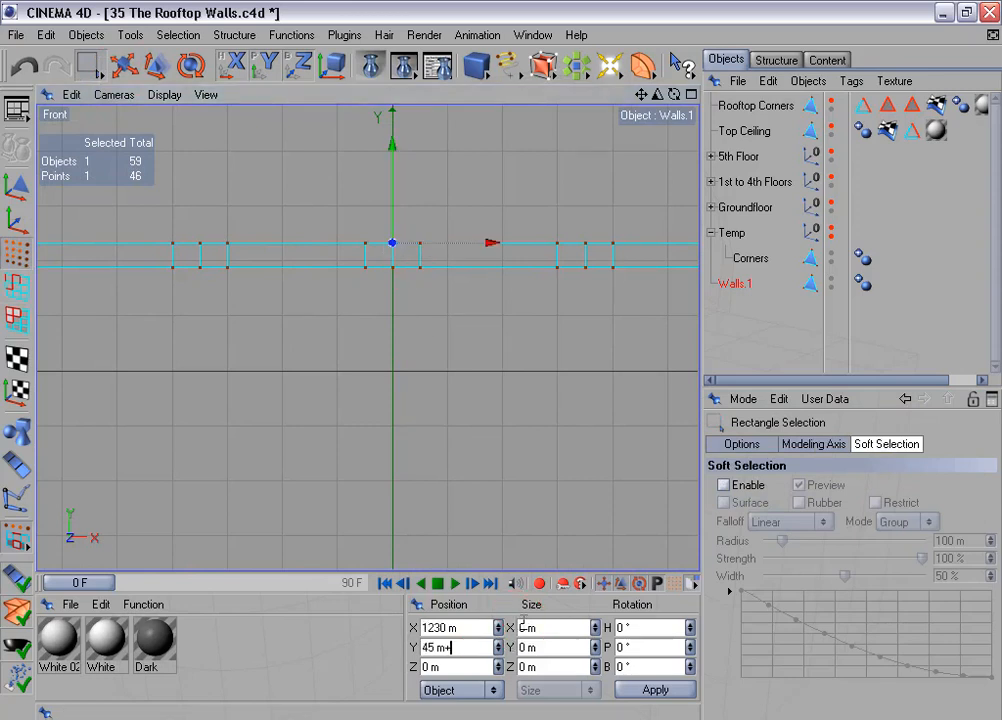
pyautogui.write('+20')
pyautogui.press('Return')
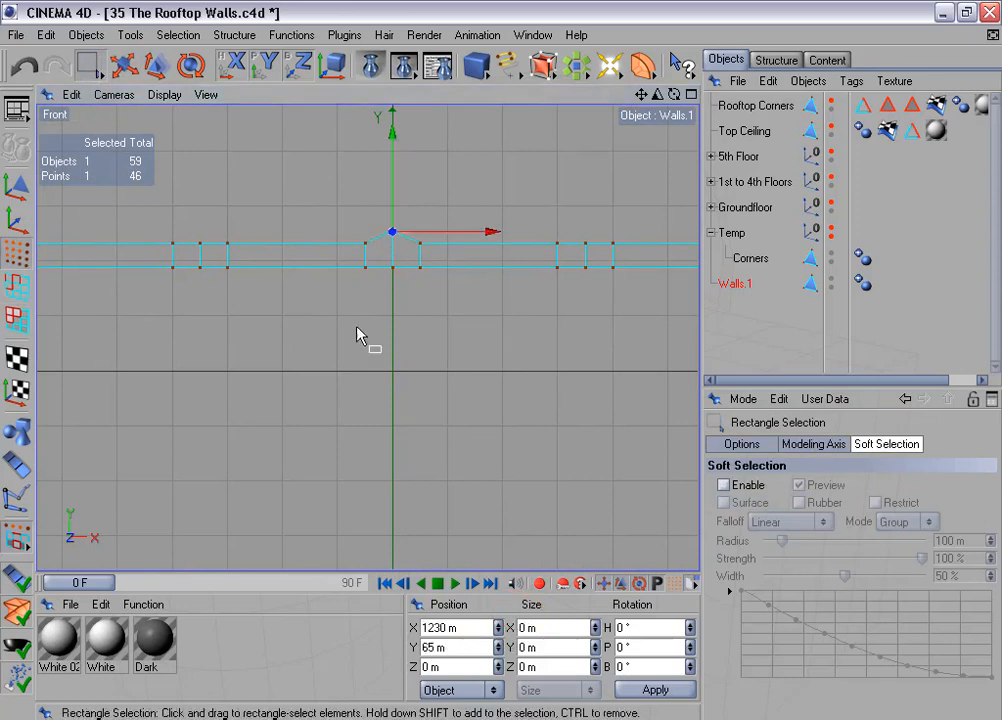
# Extrude all of the wall's polygons by -90 m with caps created, giving the wall thickness.
pyautogui.click(16, 318)
pyautogui.middleClick(246, 351)
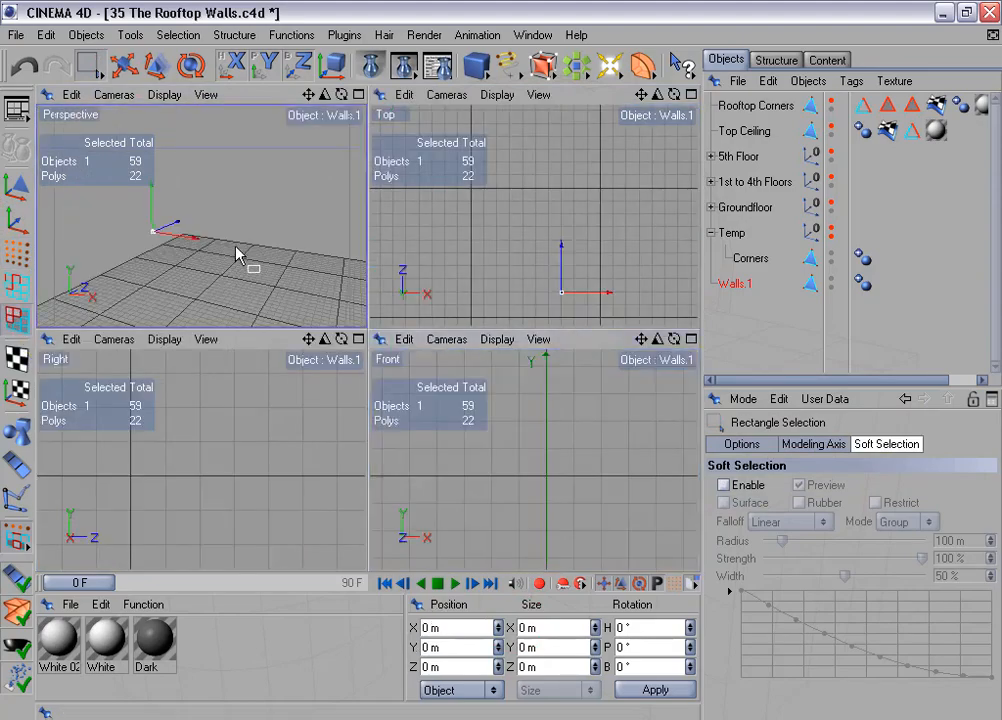
pyautogui.middleClick(239, 250)
pyautogui.moveTo(480, 244)
pyautogui.keyDown('alt'); pyautogui.mouseDown()
pyautogui.moveTo(499, 360)
pyautogui.moveTo(476, 246)
pyautogui.mouseUp(); pyautogui.keyUp('alt')
pyautogui.rightClick(476, 245)
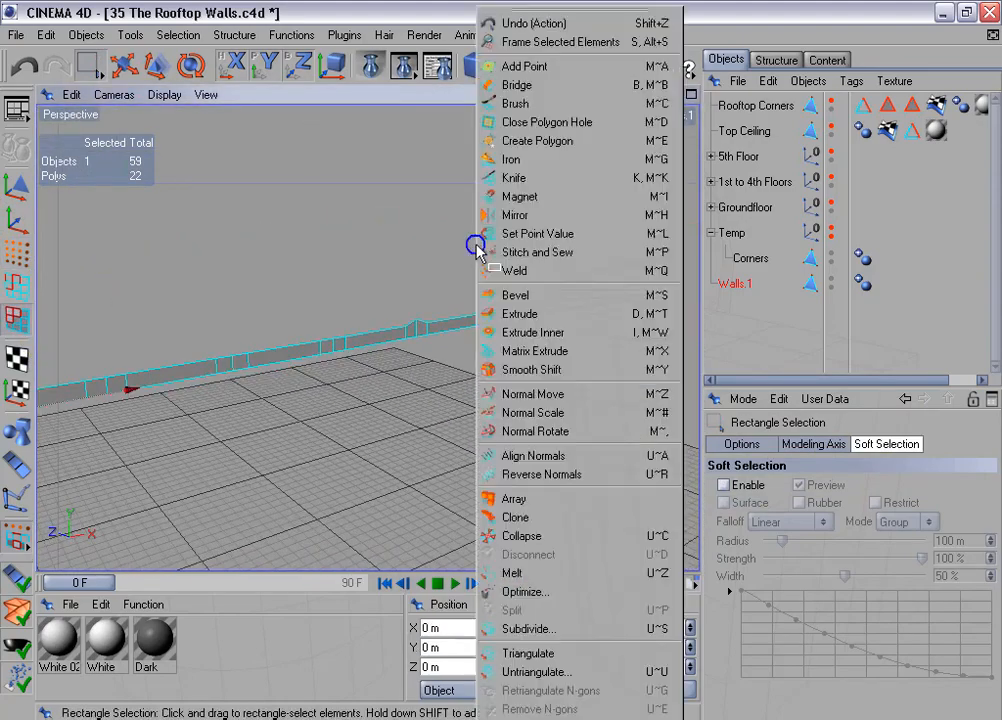
pyautogui.click(545, 314)
pyautogui.click(741, 445)
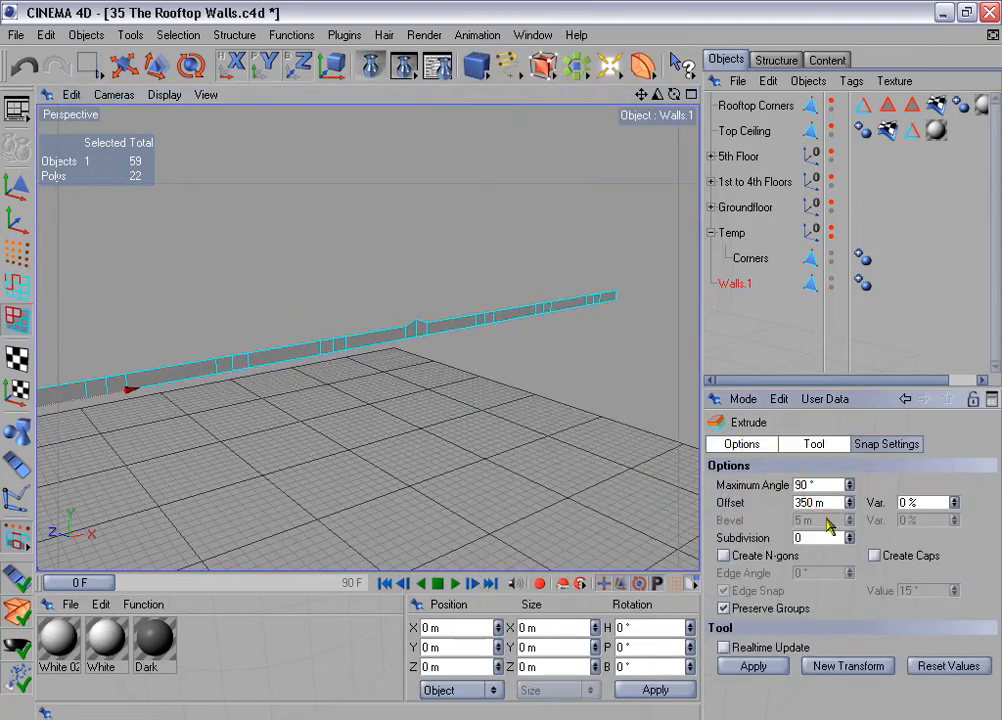
pyautogui.click(798, 503)
pyautogui.write('-90')
pyautogui.click(872, 558)
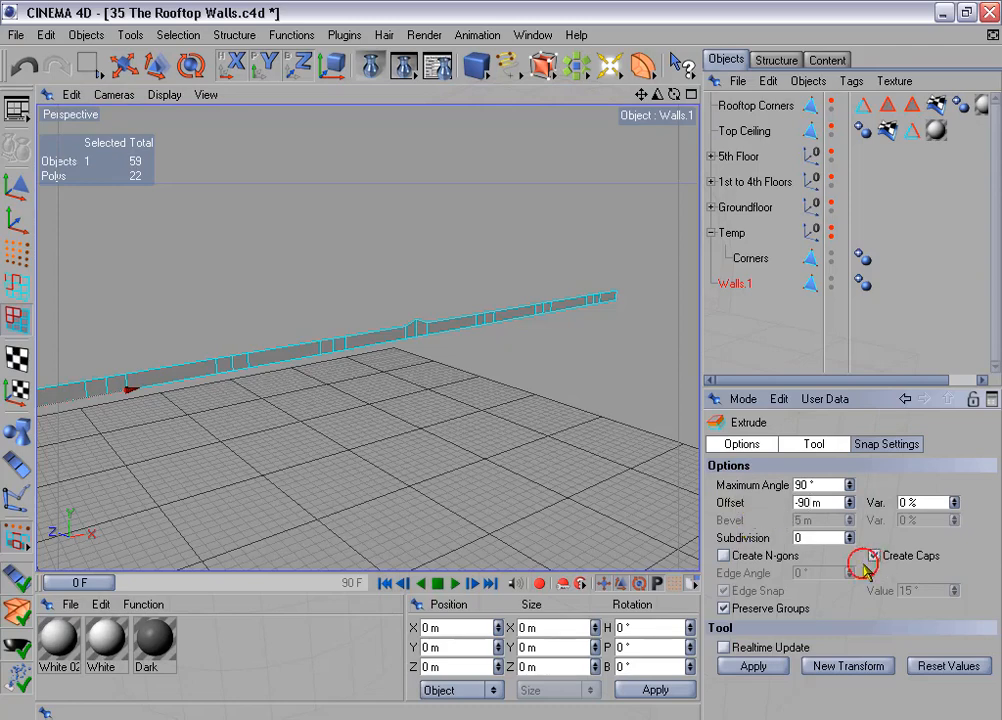
pyautogui.click(777, 668)
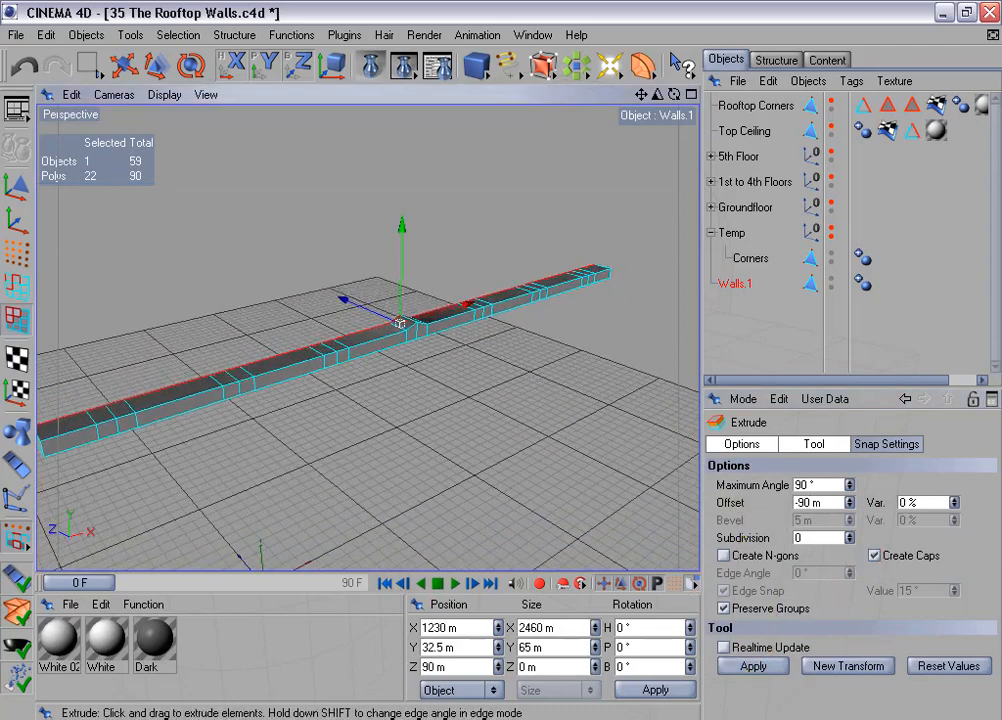
# Open the Phong tag properties of the Walls.1 object.
pyautogui.click(864, 285)
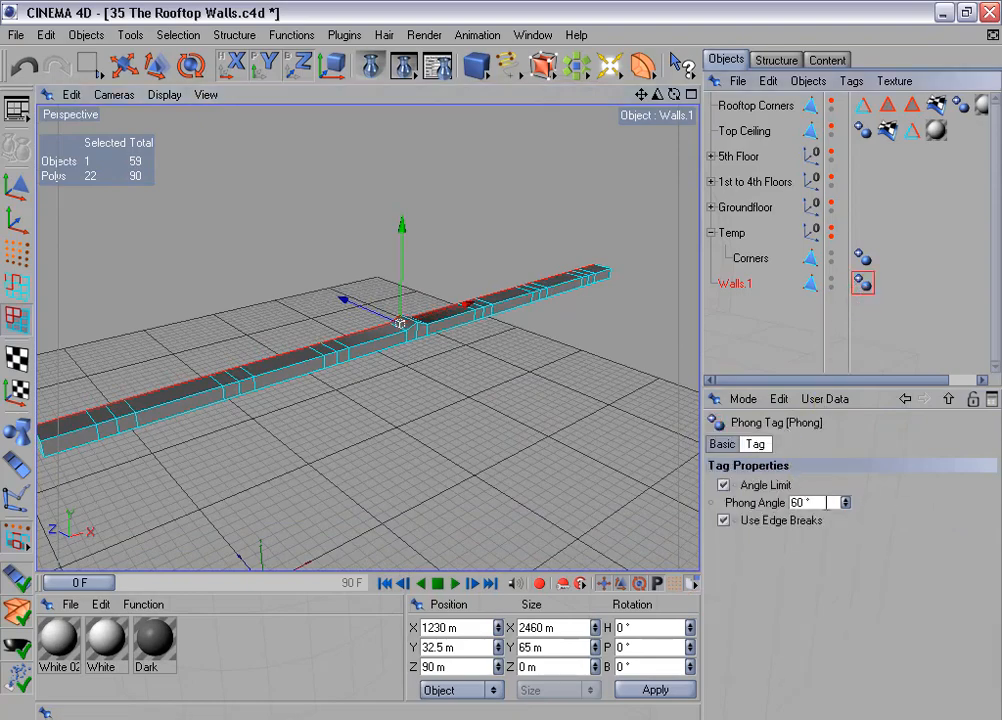
# Set the Phong angle of Walls.1 to 21°.
pyautogui.moveTo(827, 503); pyautogui.dragTo(768, 522)
pyautogui.write('21')
pyautogui.press('Return')
# Bevel the peak edge of the wall's central hump with 15 m inner offset, subdivision 5, N-gons enabled and Convex type.
pyautogui.scroll(5, 530, 405)
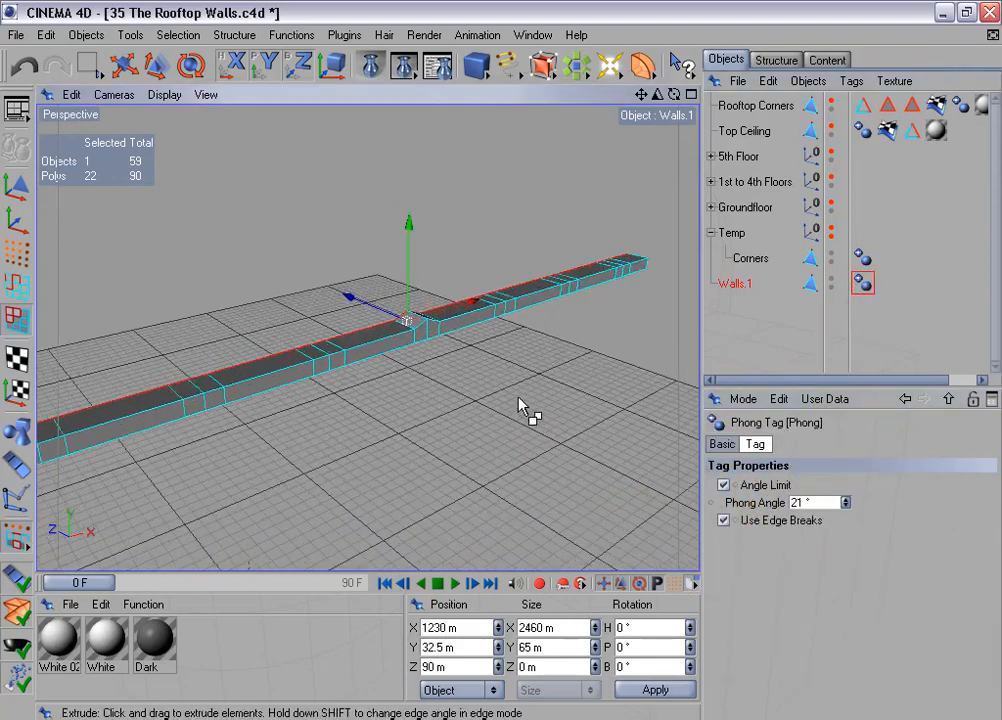
pyautogui.keyDown('alt'); pyautogui.moveTo(440, 411); pyautogui.dragTo(411, 427, button='middle'); pyautogui.keyUp('alt')
pyautogui.keyDown('alt'); pyautogui.moveTo(425, 295); pyautogui.dragTo(431, 286); pyautogui.keyUp('alt')
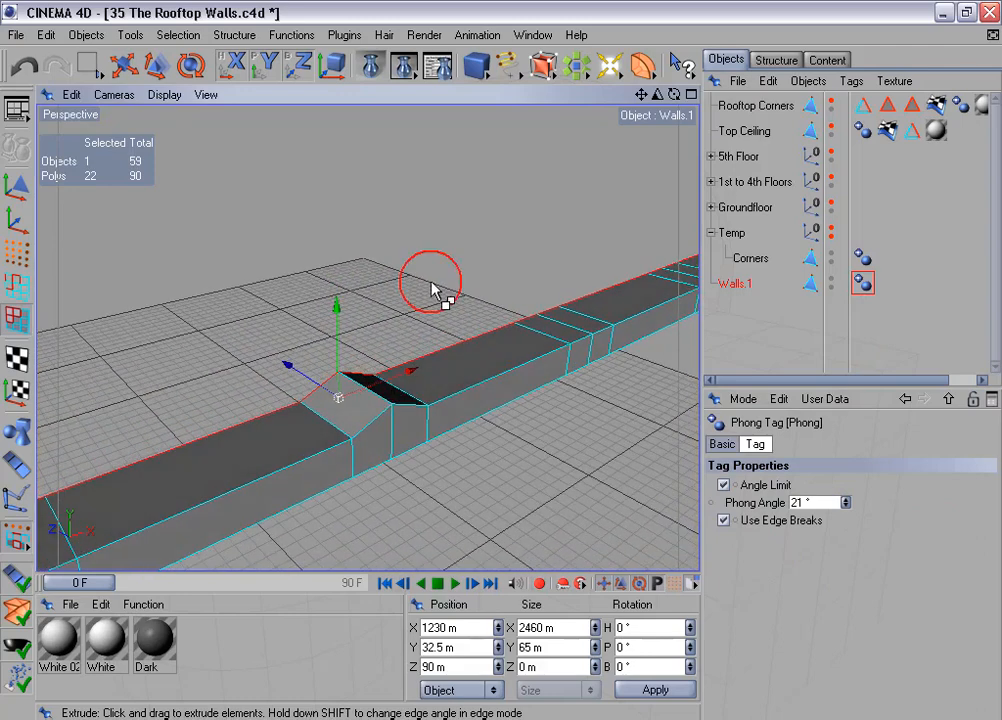
pyautogui.click(17, 287)
pyautogui.moveTo(88, 66); pyautogui.dragTo(82, 60)
pyautogui.click(360, 389)
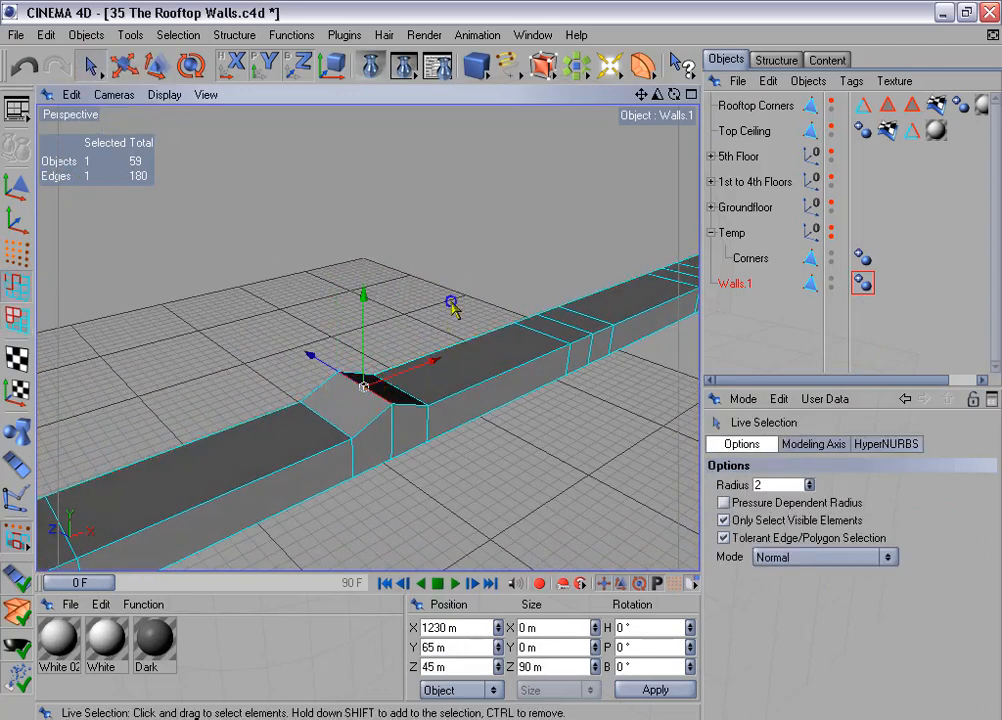
pyautogui.rightClick(454, 300)
pyautogui.click(540, 568)
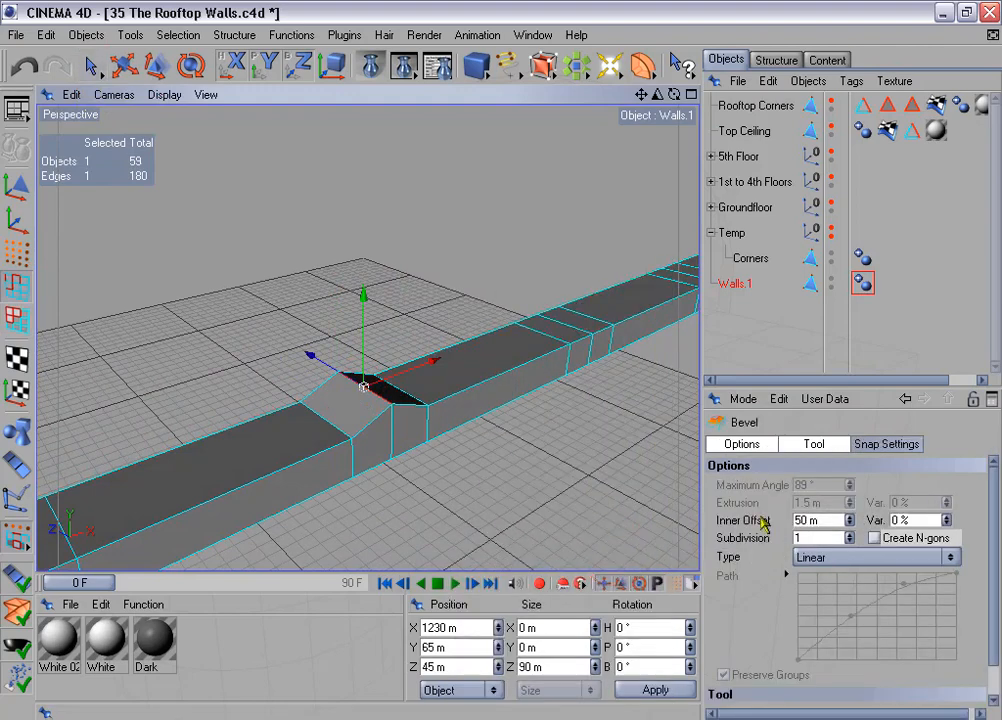
pyautogui.click(762, 522)
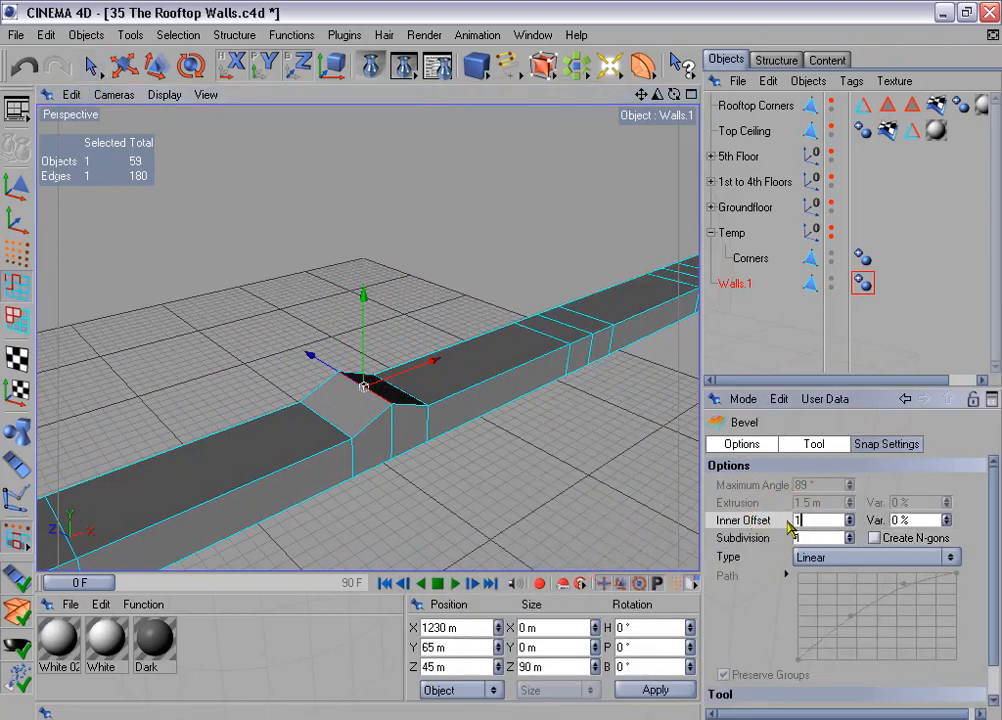
pyautogui.write('15')
pyautogui.press('Return')
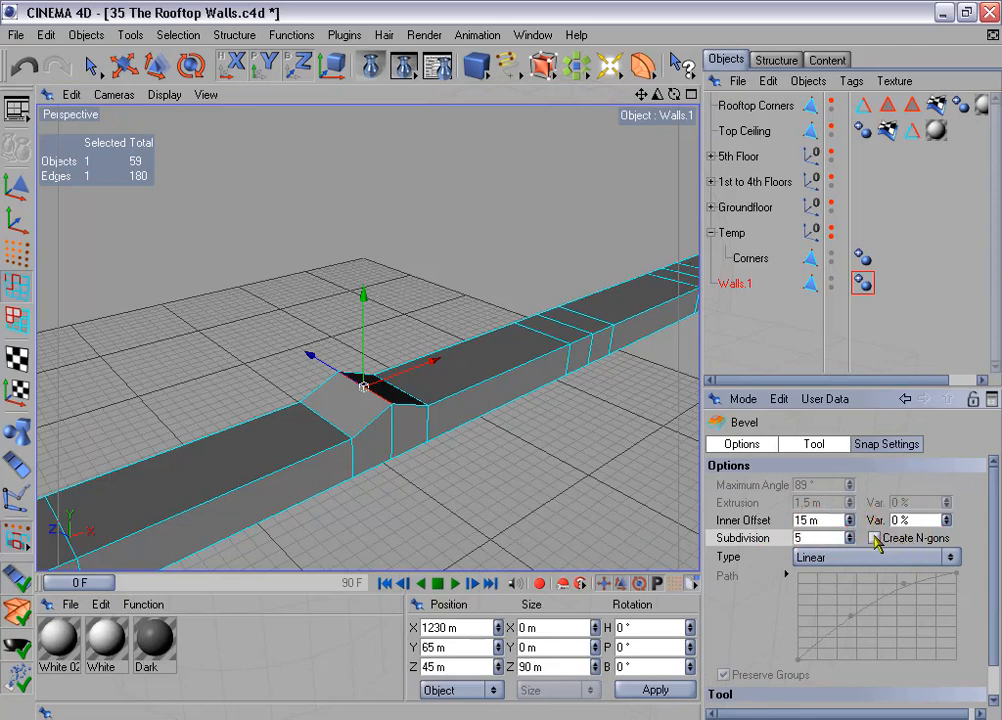
pyautogui.click(819, 560)
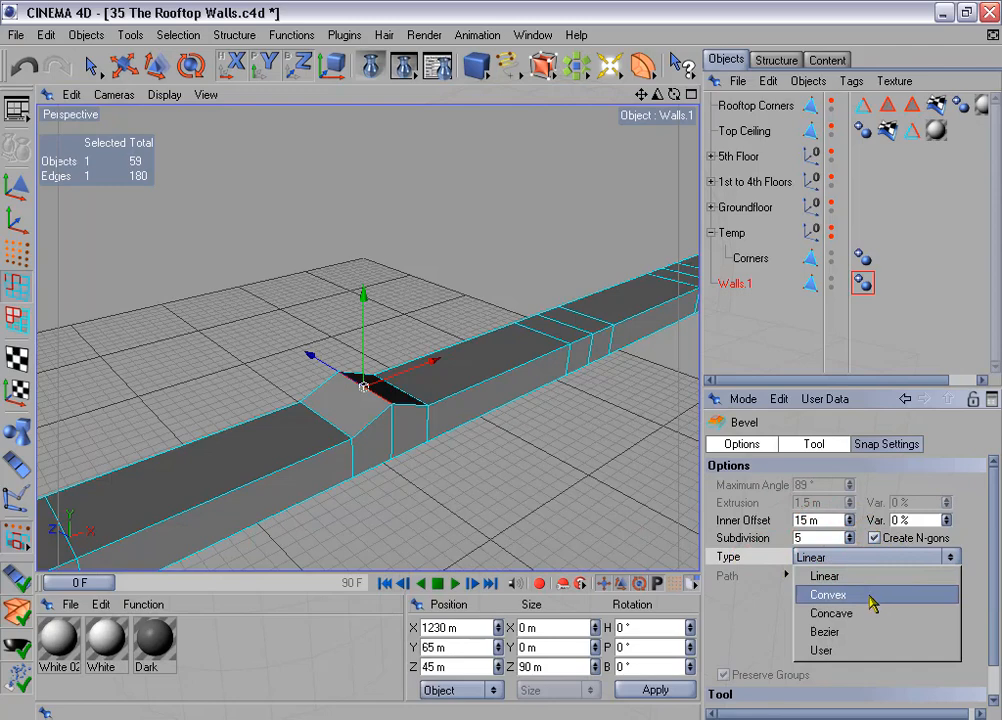
pyautogui.click(873, 599)
pyautogui.click(836, 447)
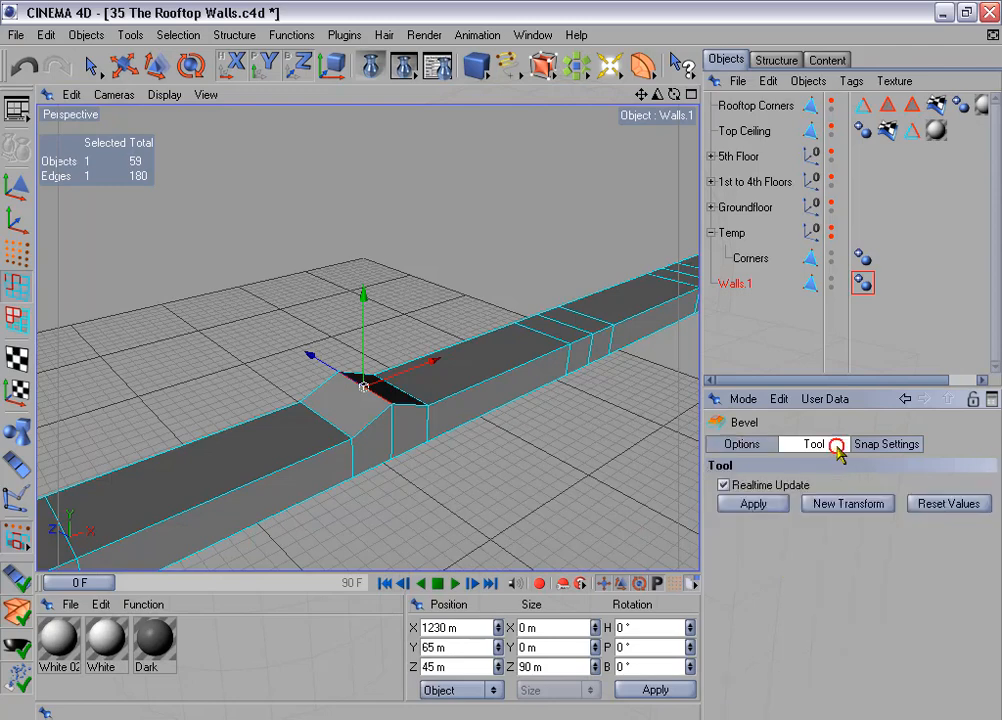
pyautogui.click(785, 507)
# Bevel the two edges at the foot of the hump's slopes with 10 m inner offset, subdivision 5 and Convex type.
pyautogui.click(90, 65)
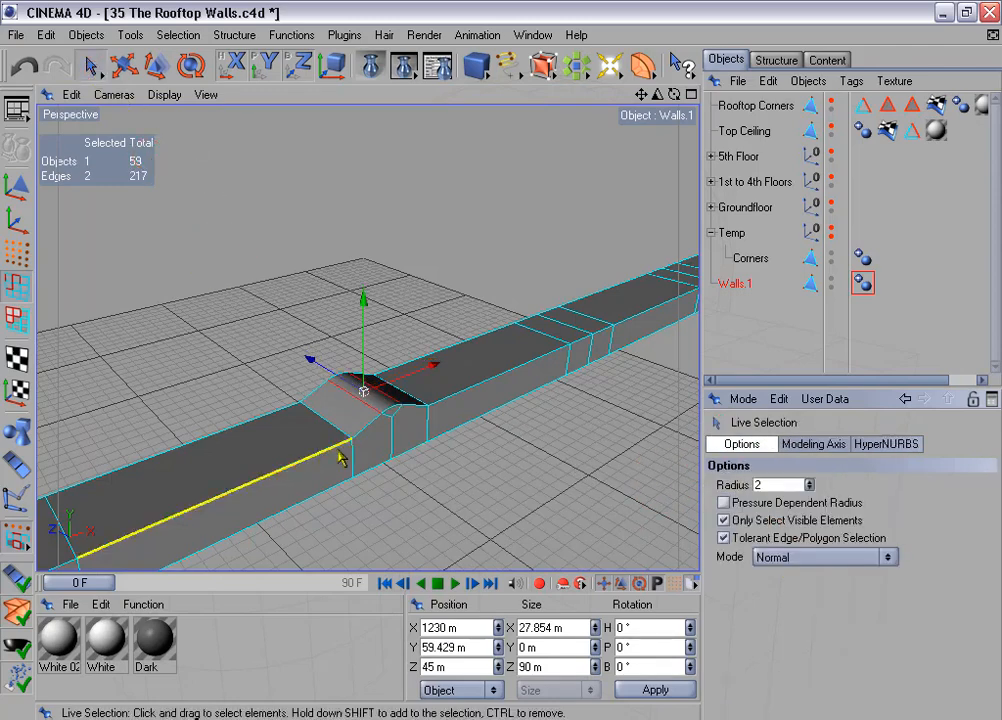
pyautogui.click(325, 417)
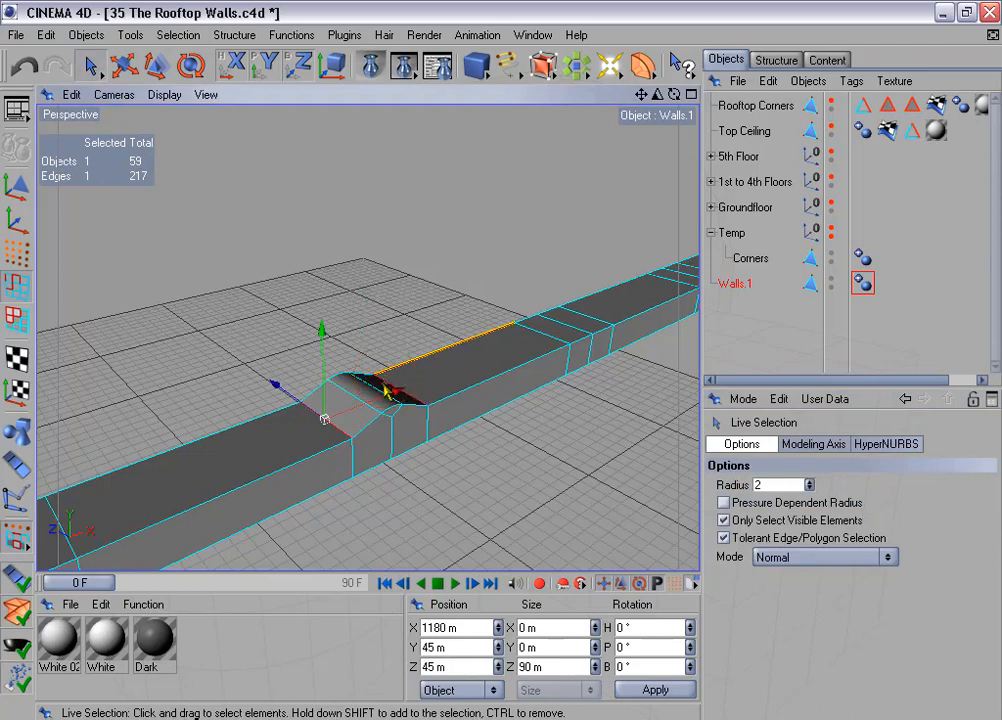
pyautogui.keyDown('shift'); pyautogui.click(385, 386); pyautogui.keyUp('shift')
pyautogui.keyDown('ctrl'); pyautogui.click(412, 351); pyautogui.keyUp('ctrl')
pyautogui.rightClick(519, 299)
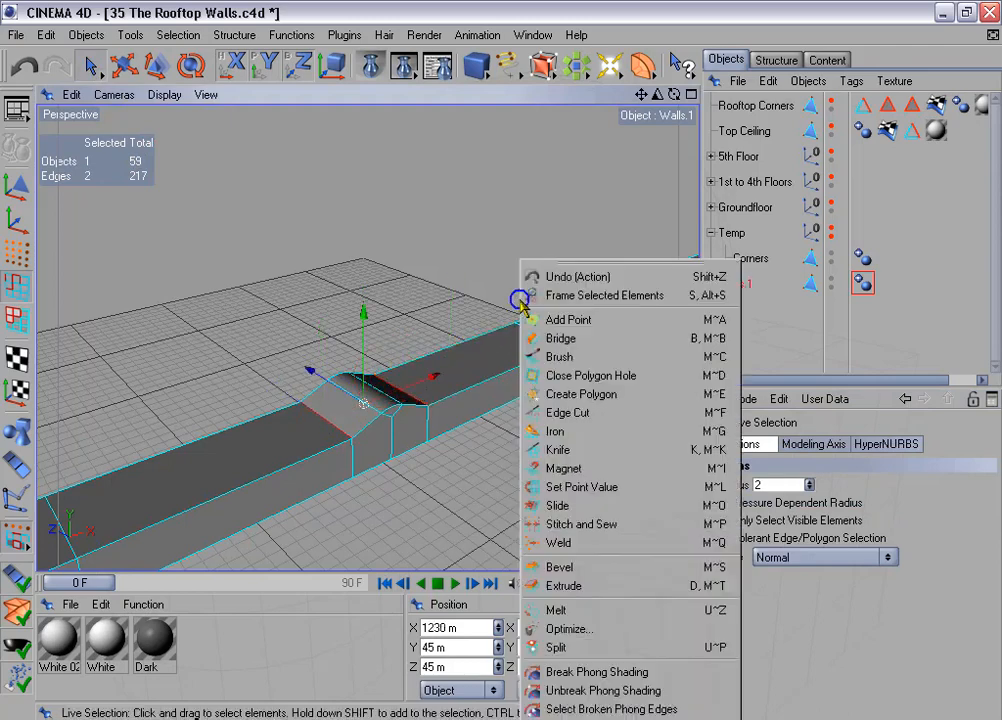
pyautogui.click(565, 567)
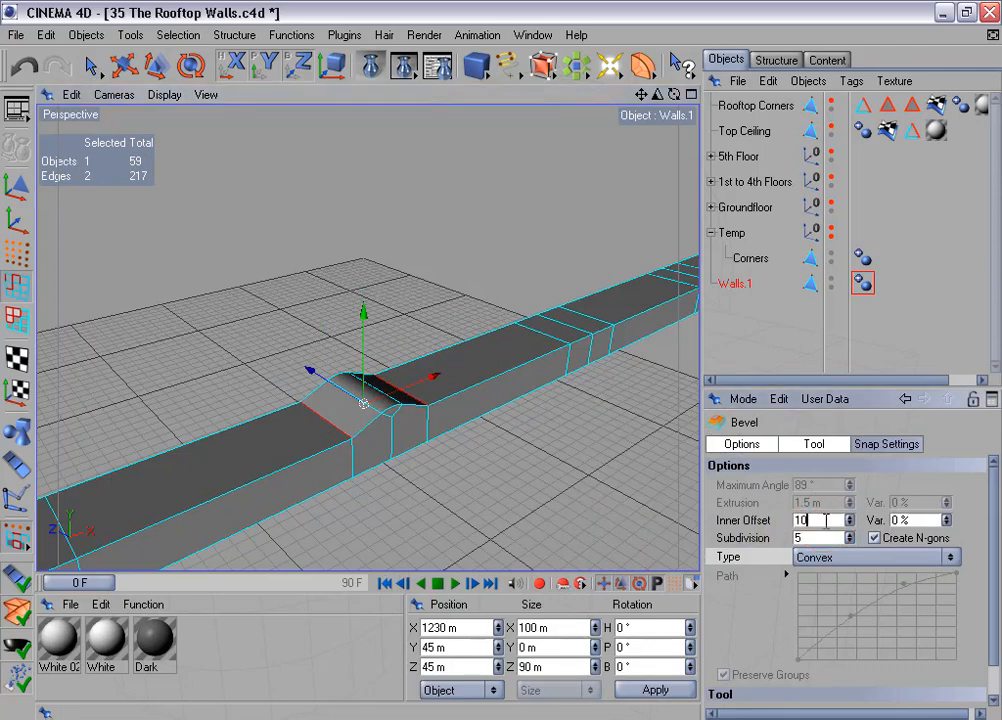
pyautogui.click(771, 538)
pyautogui.click(887, 536)
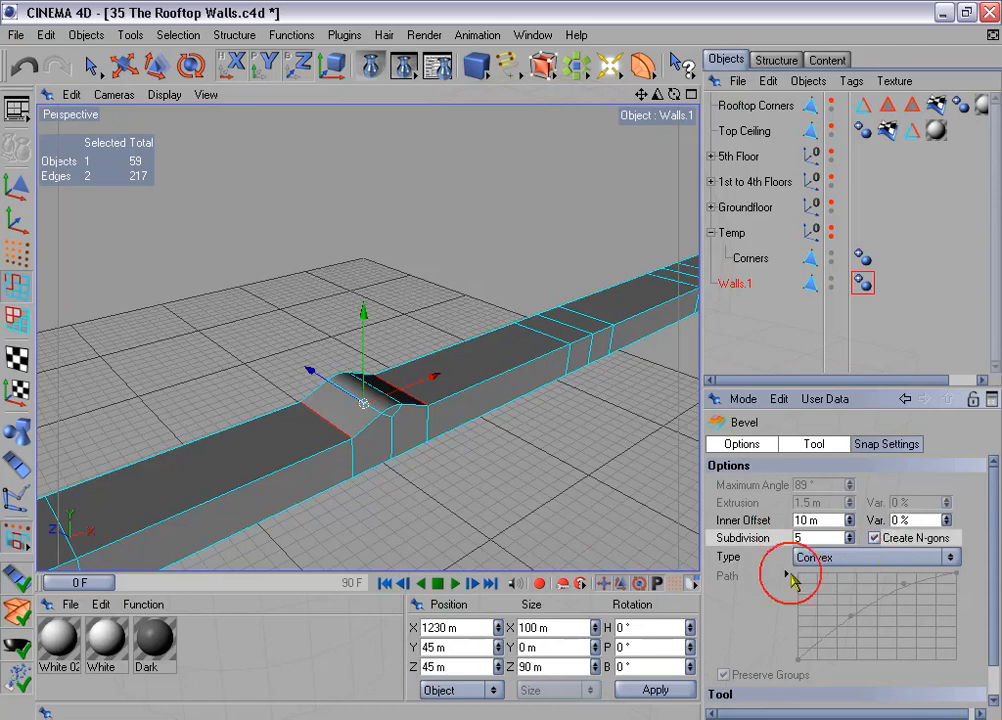
pyautogui.click(738, 552)
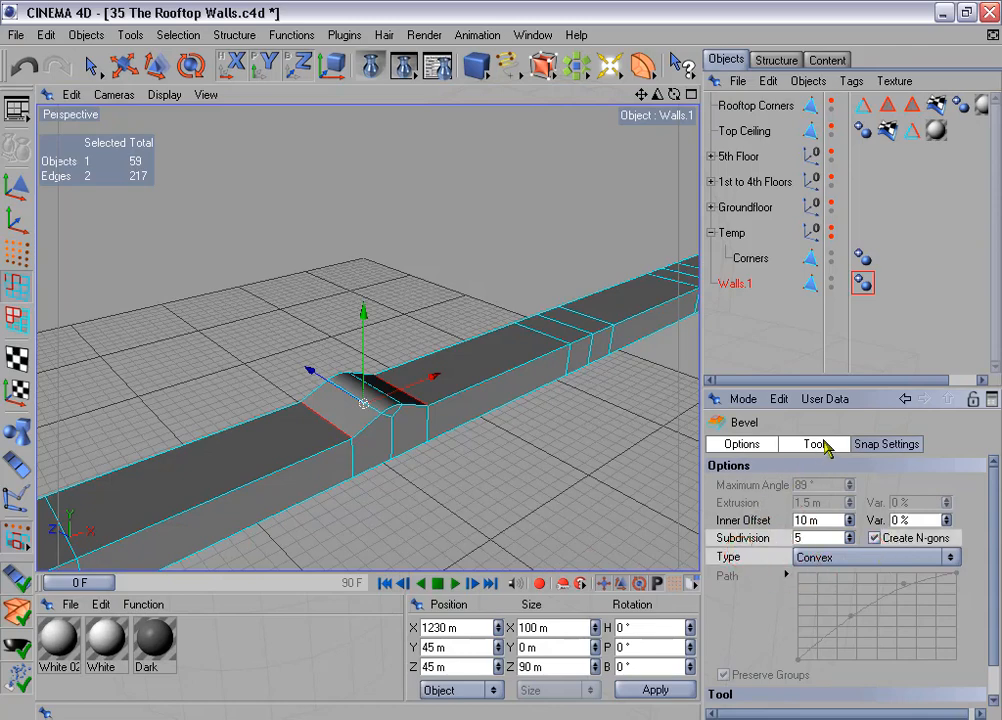
pyautogui.click(815, 444)
pyautogui.click(753, 503)
# Remove the N-gons from the Walls.1 mesh.
pyautogui.click(522, 243)
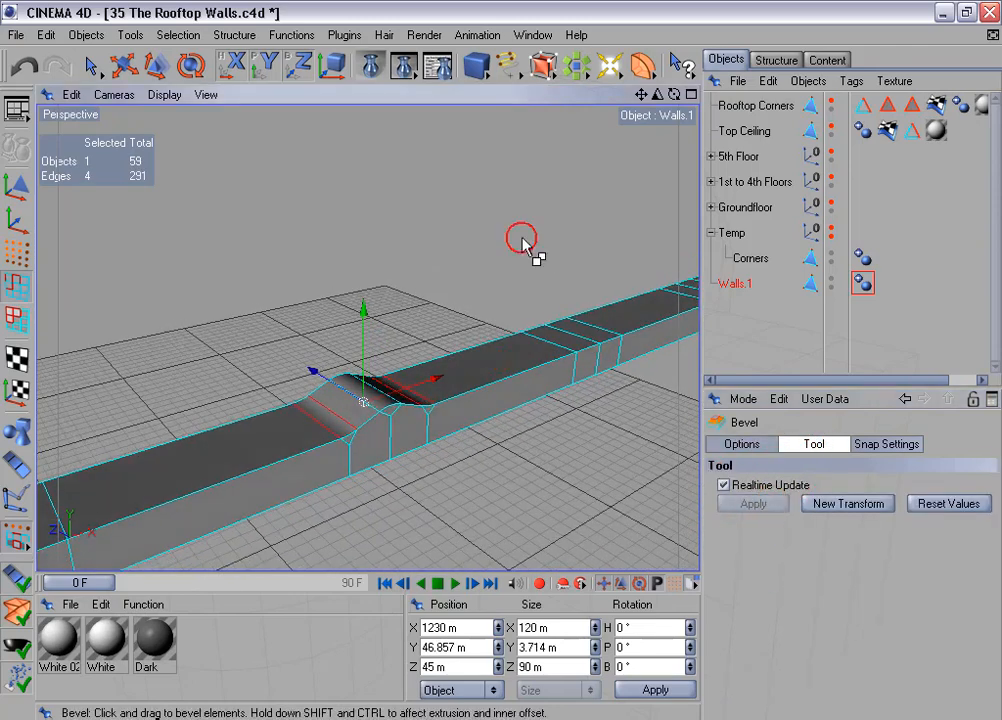
pyautogui.click(291, 35)
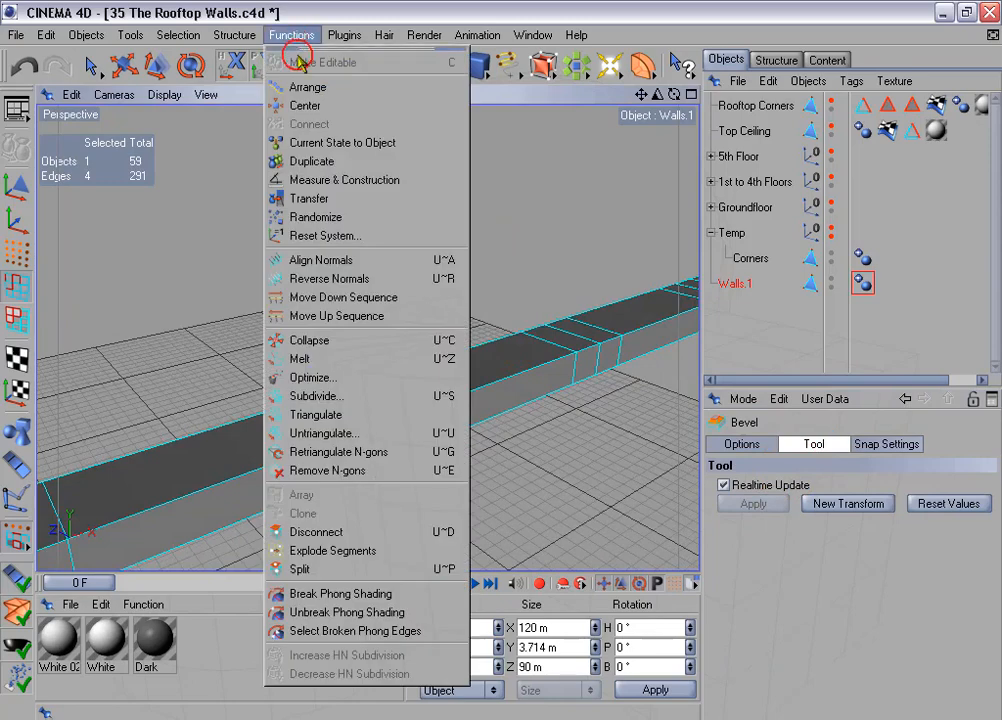
pyautogui.click(392, 472)
# Select the wall's entire back row of points, at Z 90 m, in the Top view and delete it.
pyautogui.middleClick(453, 422)
pyautogui.middleClick(481, 262)
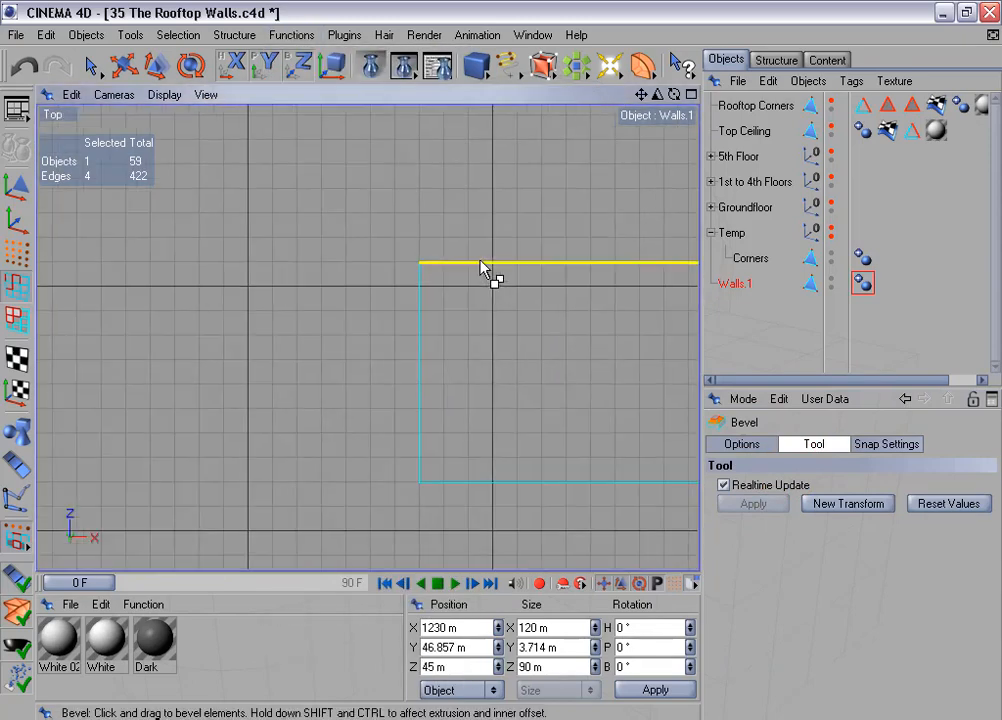
pyautogui.press('o')
pyautogui.click(19, 248)
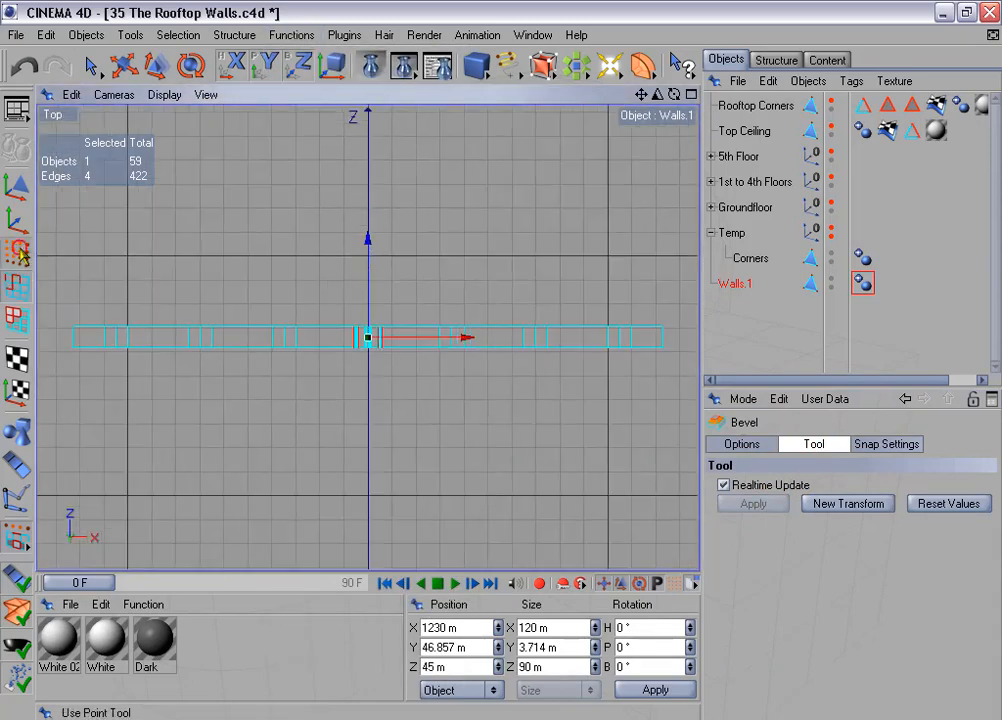
pyautogui.click(90, 66)
pyautogui.moveTo(88, 63); pyautogui.dragTo(147, 83)
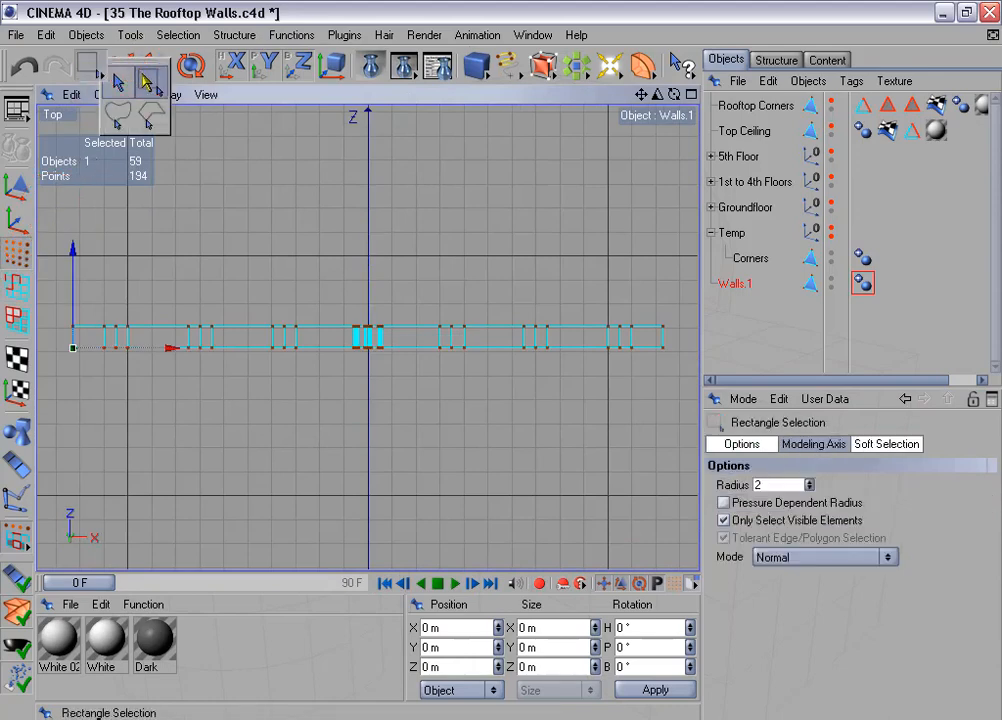
pyautogui.moveTo(54, 300); pyautogui.dragTo(684, 334)
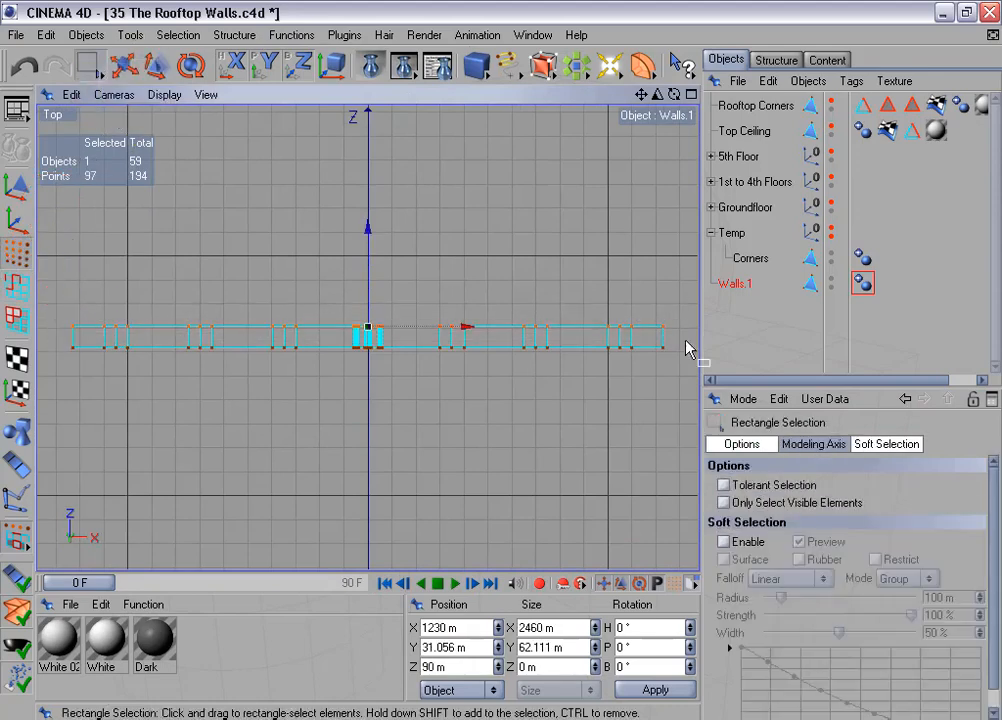
pyautogui.press('Delete')
# Select all polygons of the central hump in the Front view and melt them into a single N-gon.
pyautogui.middleClick(582, 389)
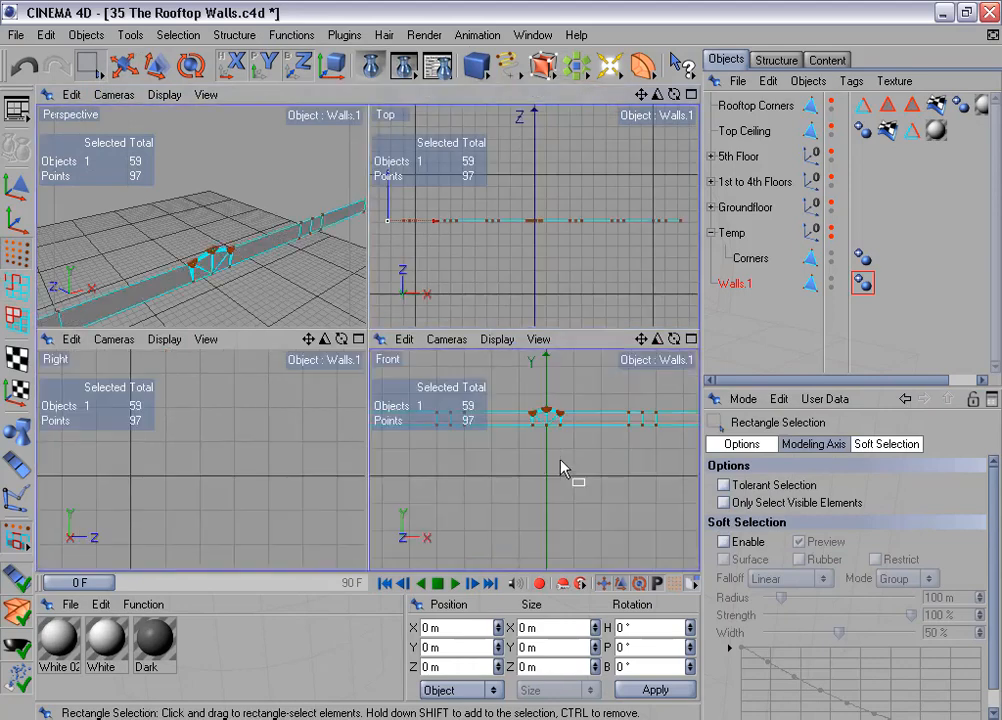
pyautogui.middleClick(561, 460)
pyautogui.scroll(10, 485, 297)
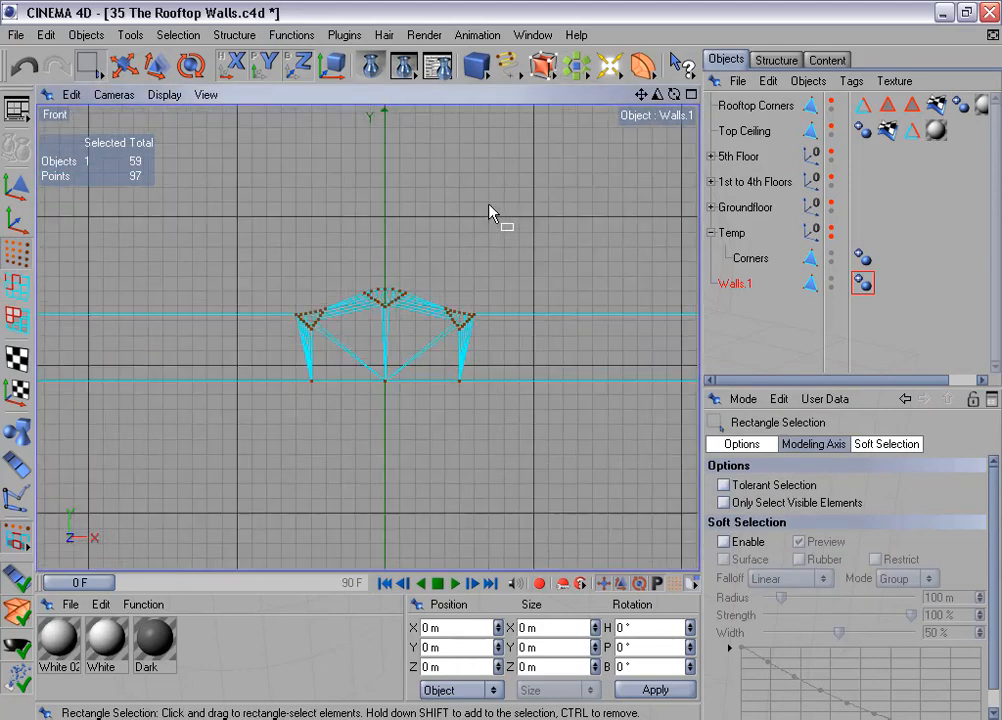
pyautogui.click(16, 318)
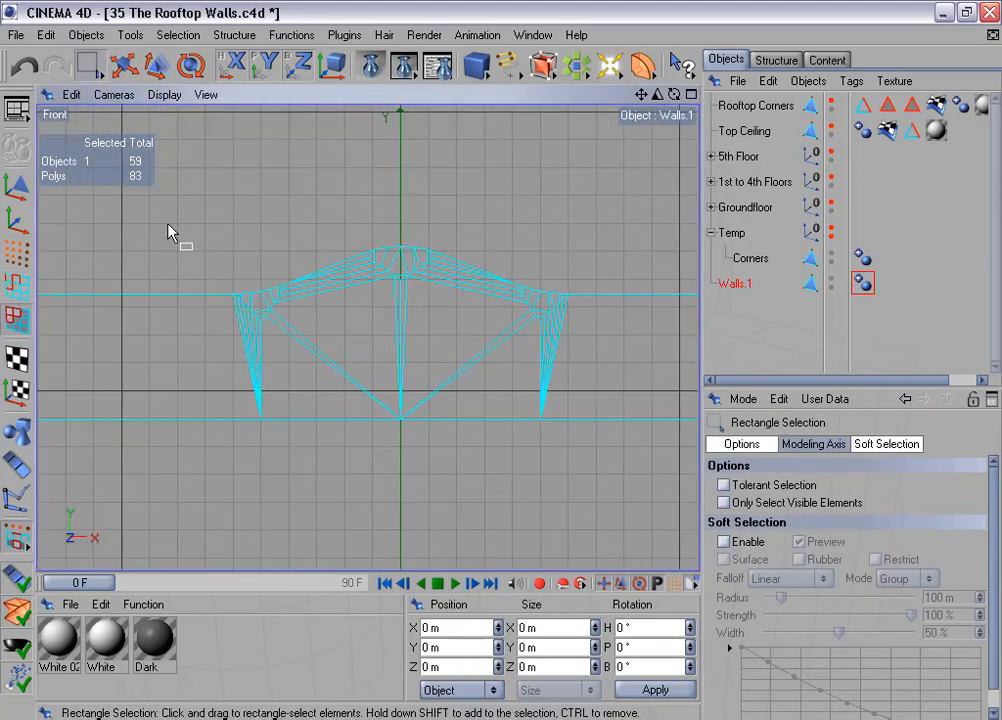
pyautogui.moveTo(178, 197); pyautogui.dragTo(606, 508)
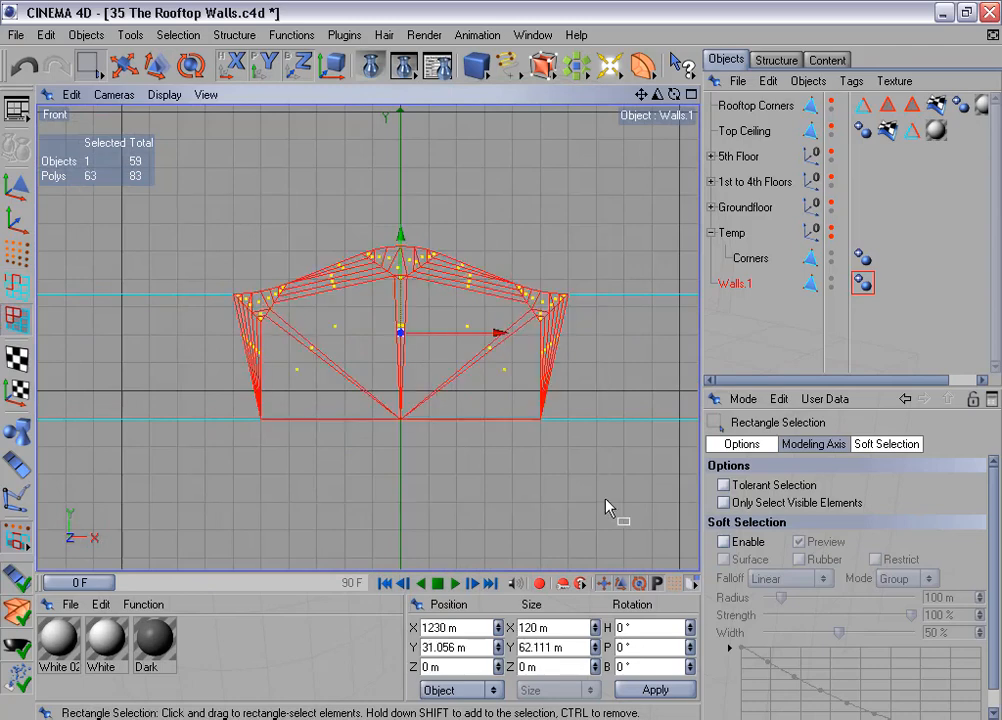
pyautogui.rightClick(565, 240)
pyautogui.click(651, 576)
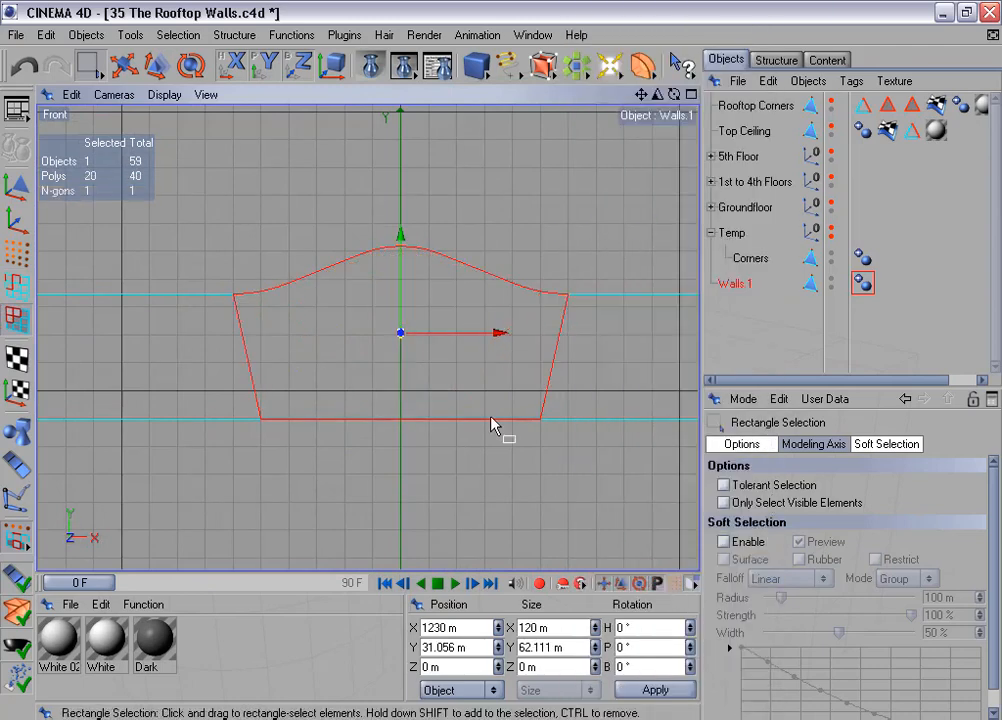
# Center the axis of Walls.1 on all its points with the Axis Center plugin.
pyautogui.scroll(-2, 490, 424)
pyautogui.click(344, 35)
pyautogui.moveTo(387, 115)
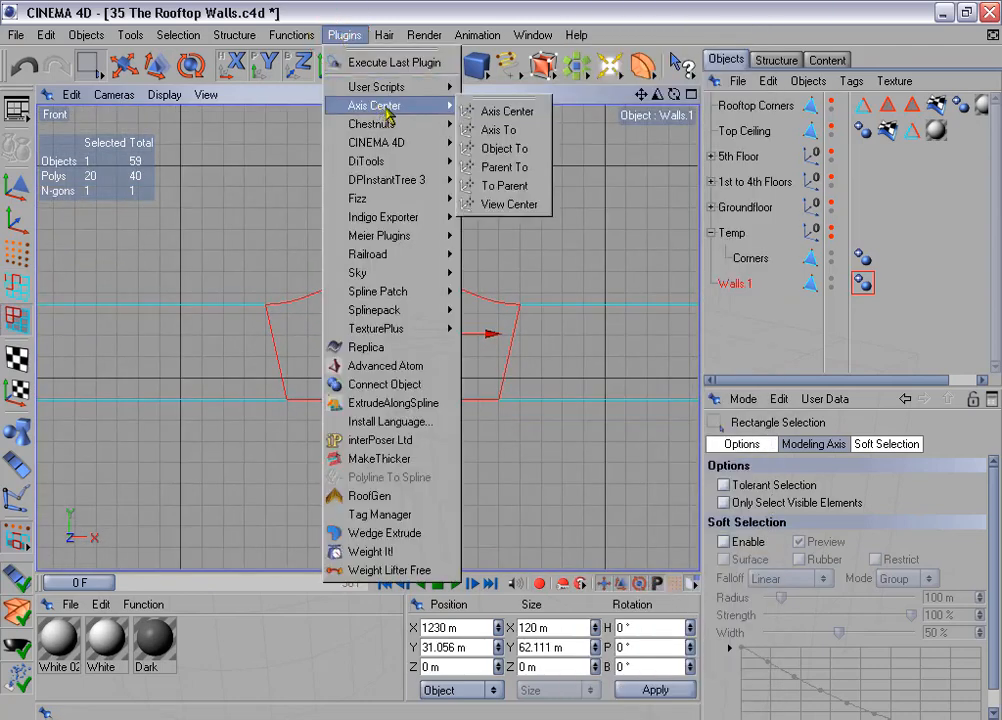
pyautogui.click(500, 111)
pyautogui.click(533, 283)
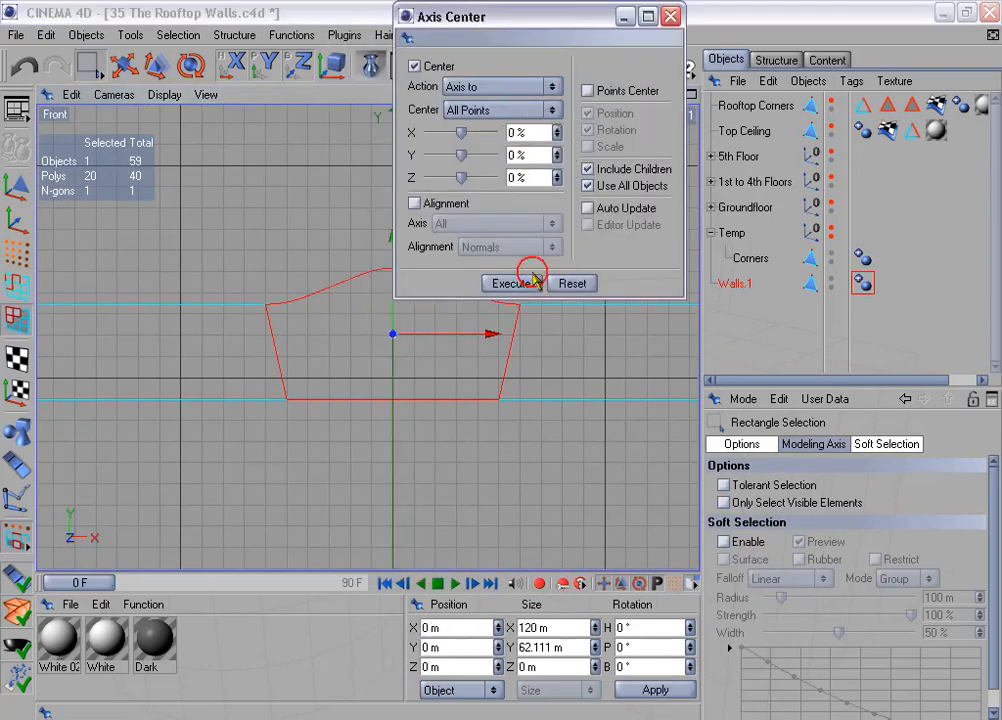
pyautogui.click(670, 16)
# Align the hump's lower-left point vertically with the upper-left one by setting its X position to -60 m.
pyautogui.click(16, 252)
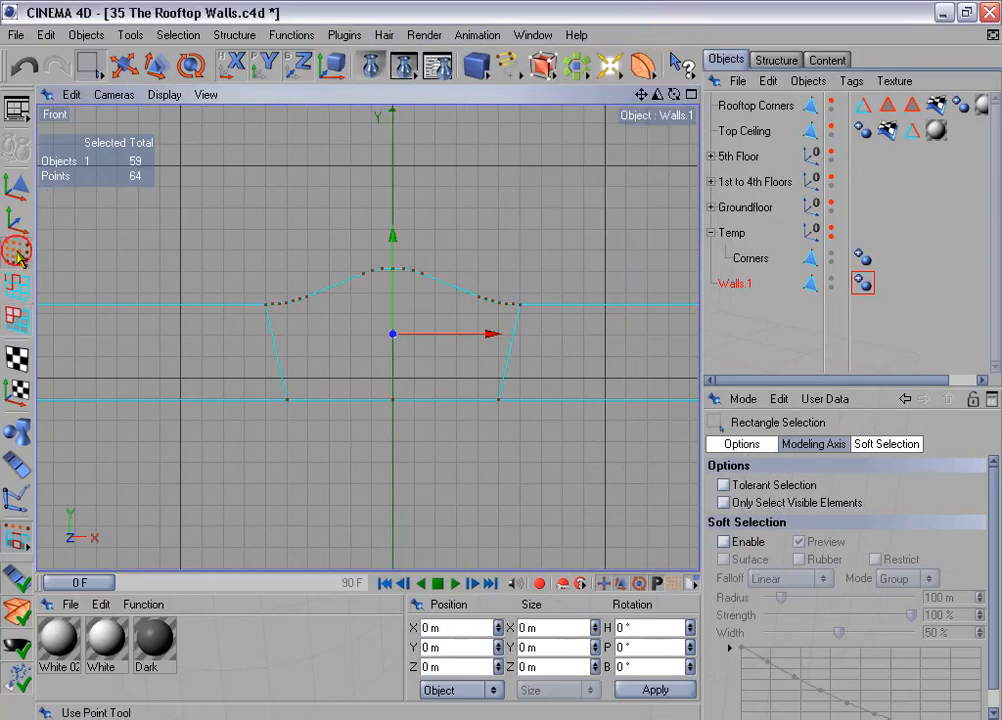
pyautogui.moveTo(265, 320); pyautogui.dragTo(271, 329)
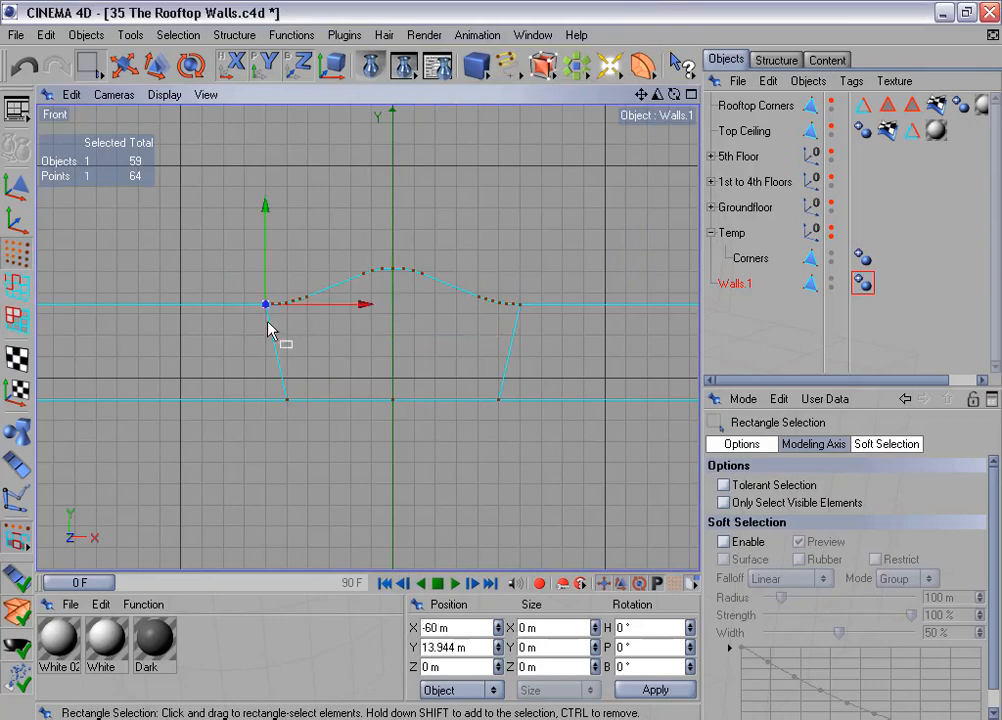
pyautogui.scroll(2, 271, 329)
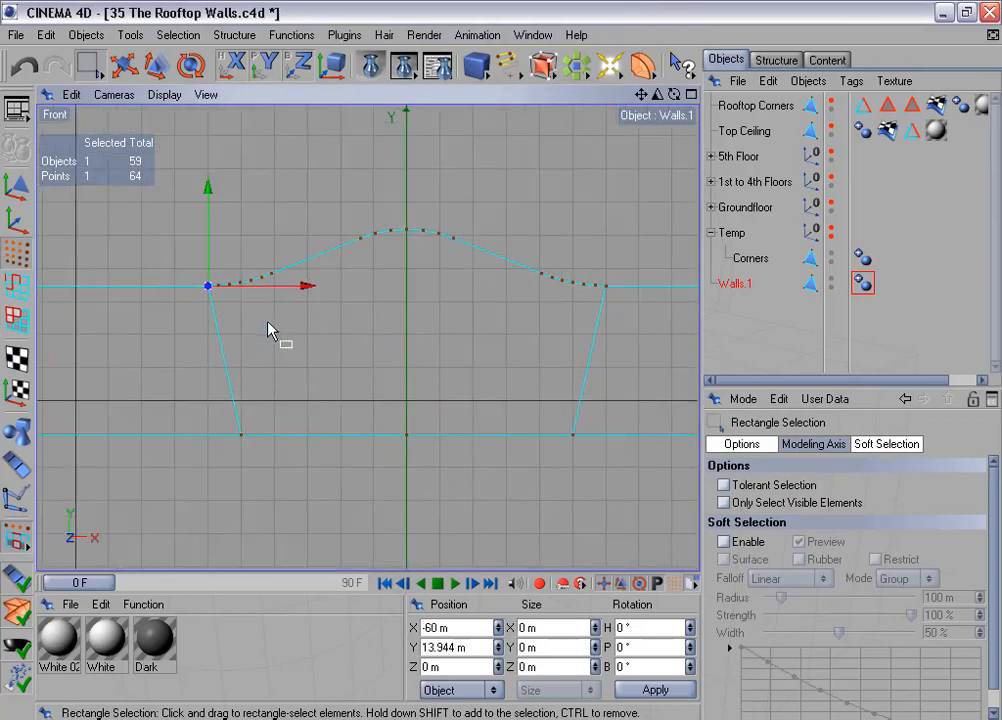
pyautogui.doubleClick(461, 627)
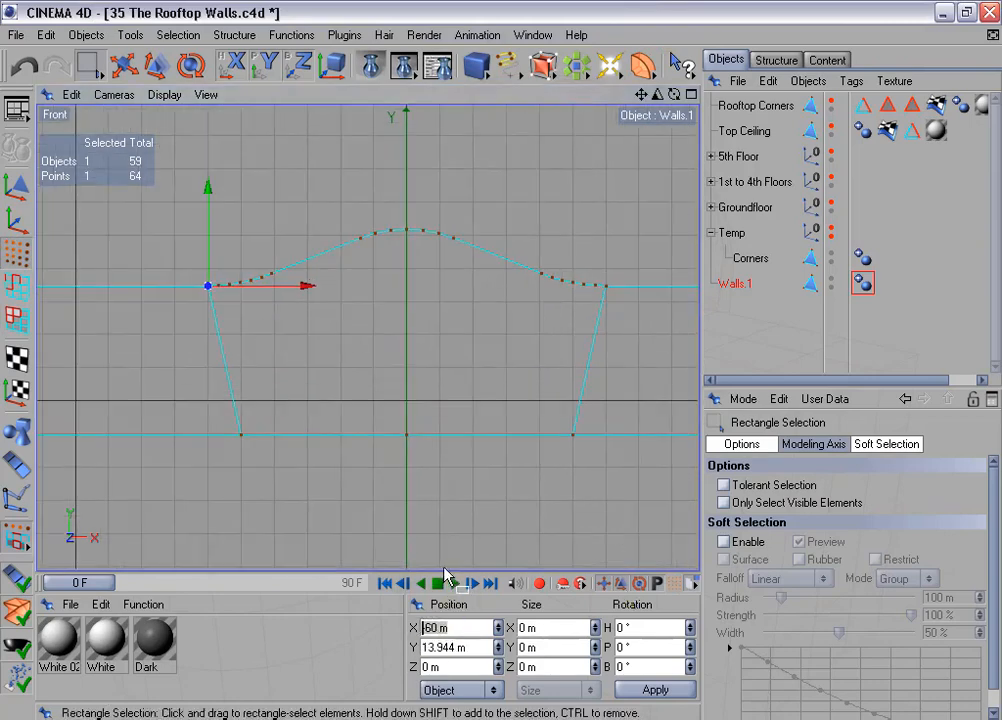
pyautogui.moveTo(231, 432); pyautogui.dragTo(258, 456)
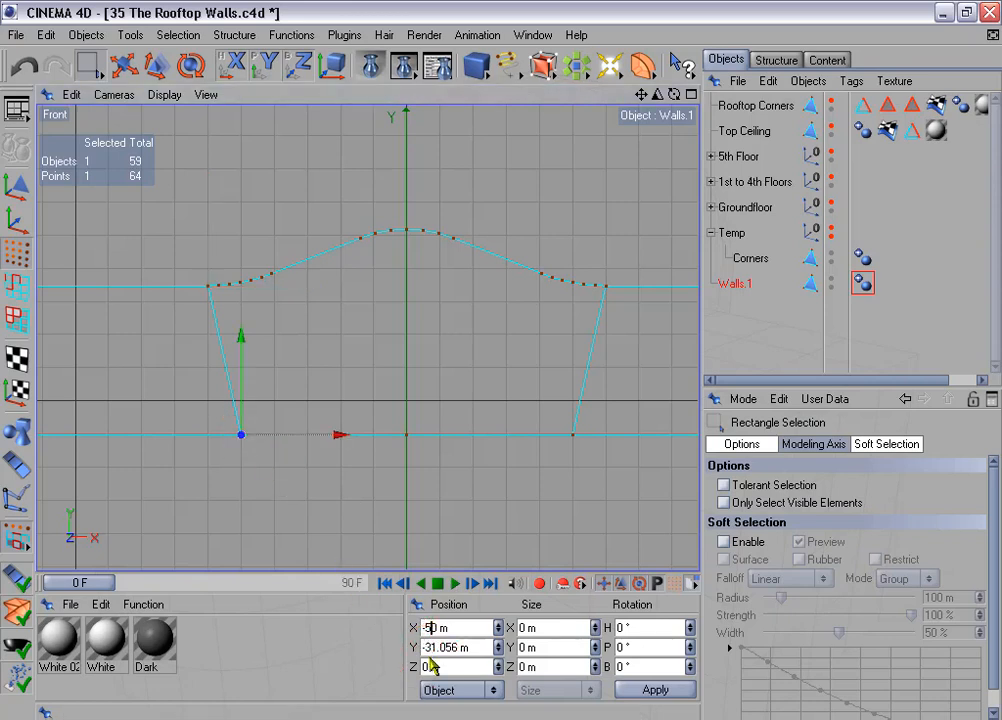
pyautogui.click(656, 690)
# Set the X position of the hump's lower-right point to 60 m.
pyautogui.moveTo(560, 420); pyautogui.dragTo(588, 461)
pyautogui.click(417, 627)
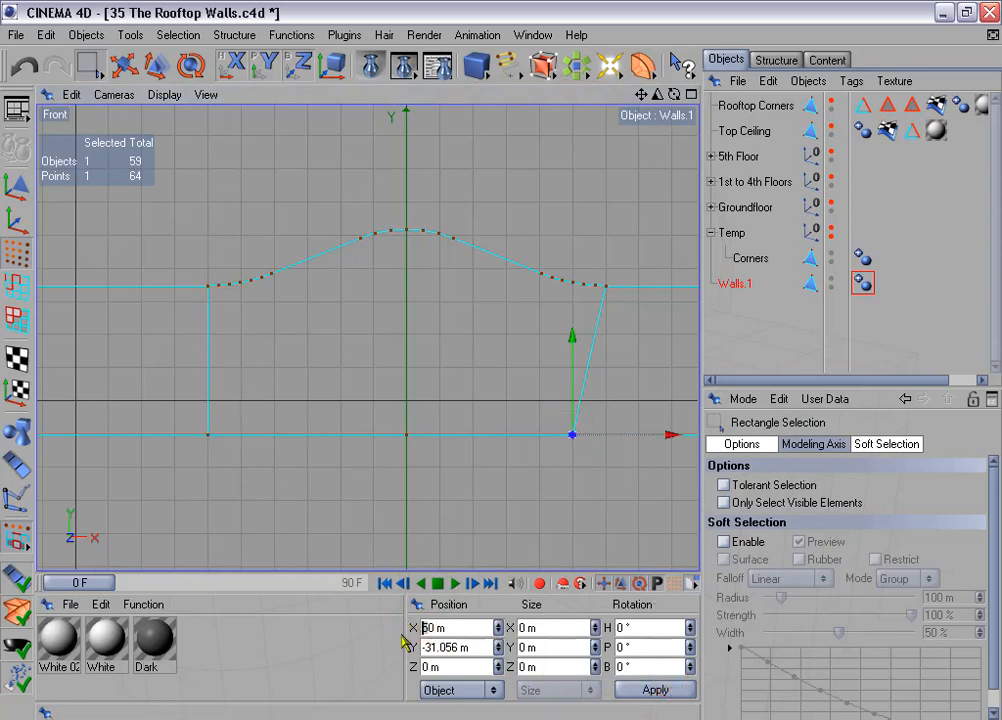
pyautogui.write('6')
pyautogui.click(686, 694)
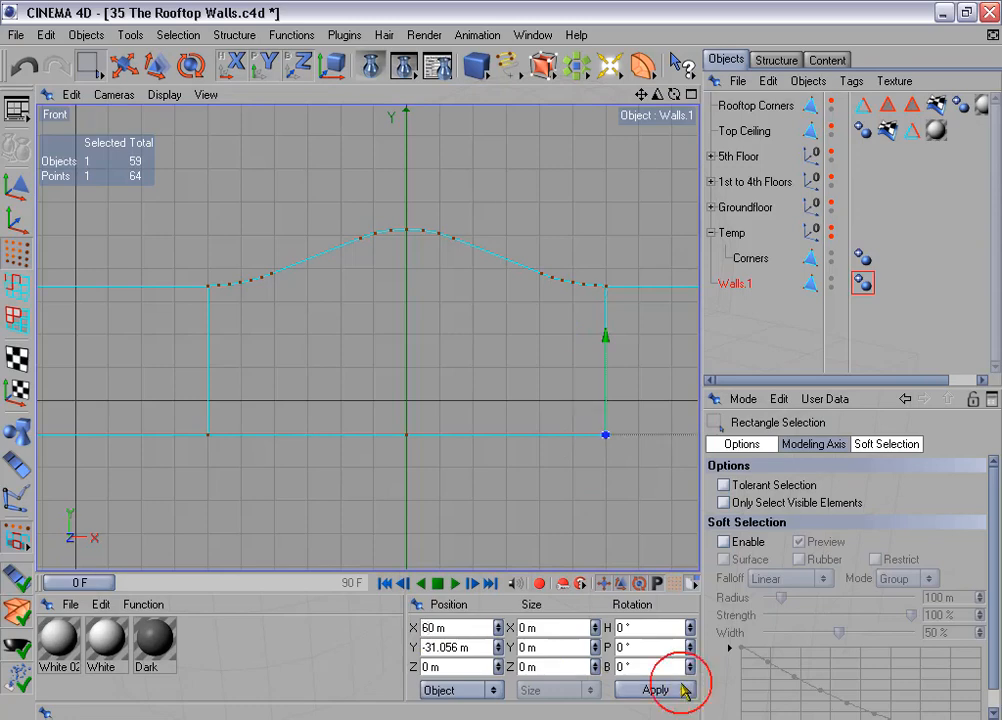
pyautogui.scroll(-1, 537, 528)
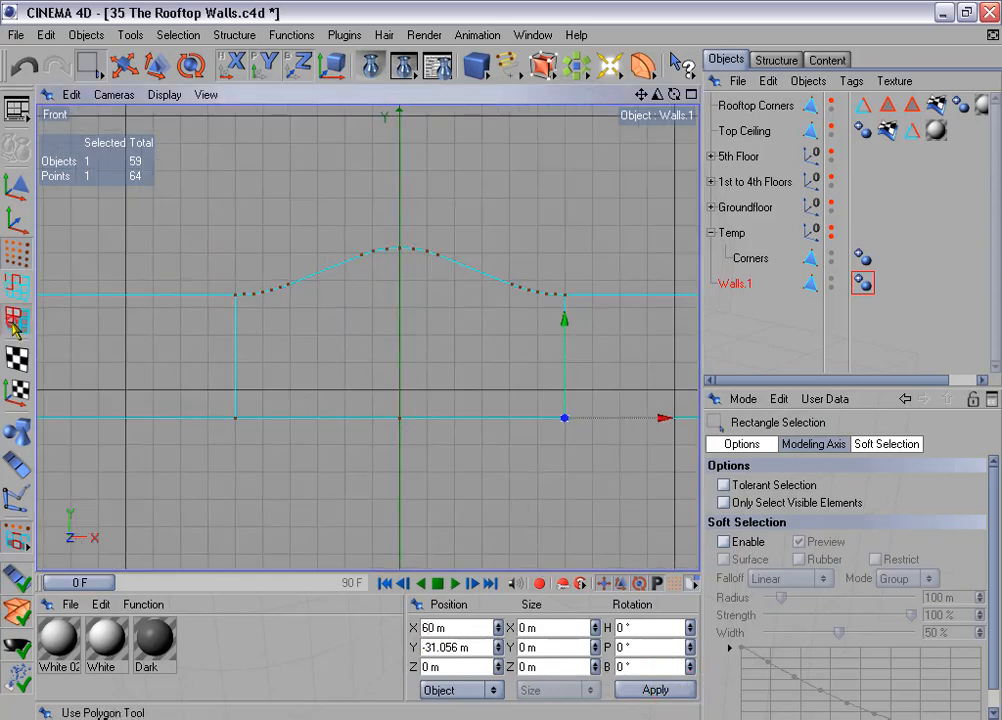
# Select all polygons of the central hump and inset them with Extrude Inner at a 5 m offset.
pyautogui.click(17, 319)
pyautogui.moveTo(201, 195); pyautogui.dragTo(591, 503)
pyautogui.rightClick(488, 214)
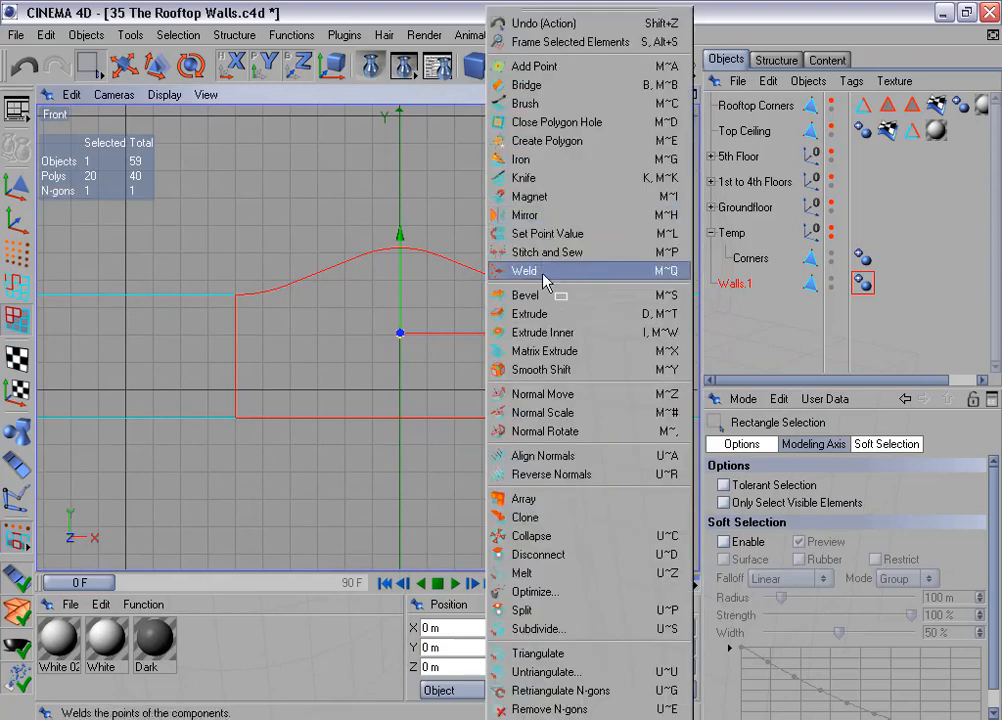
pyautogui.click(604, 334)
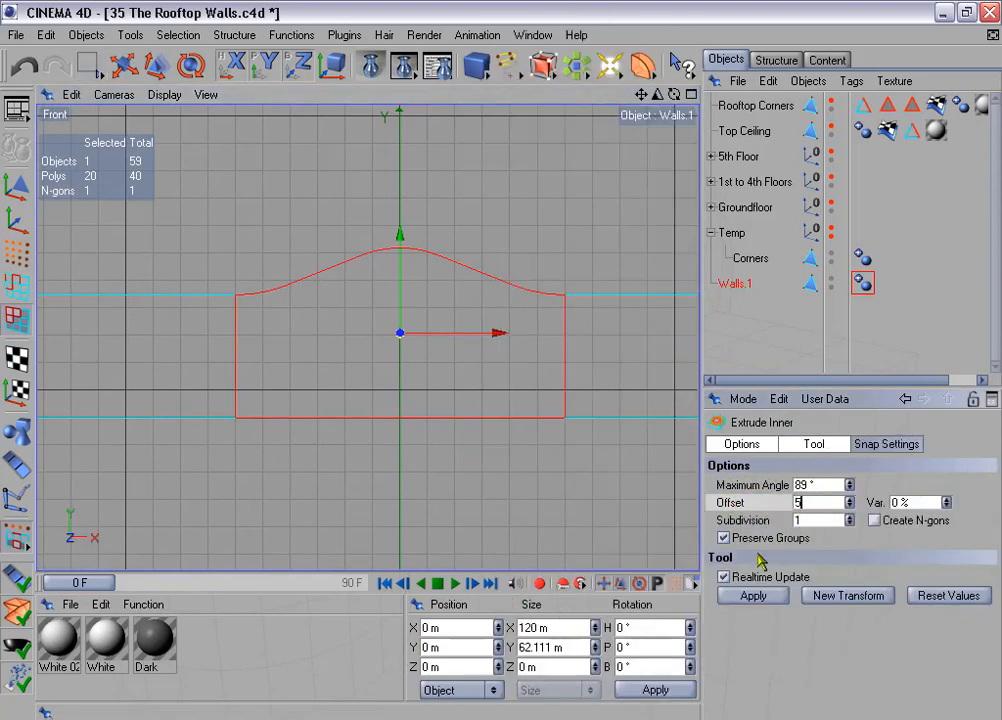
pyautogui.click(753, 596)
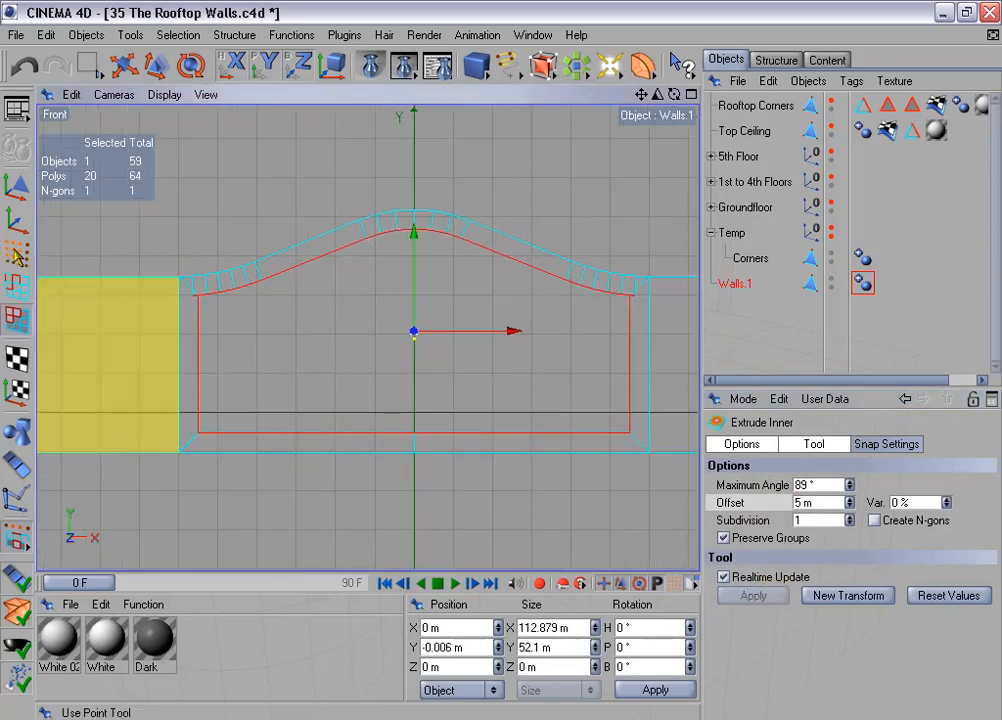
# Weld the two close inner points at the inset's upper-left corner onto the point above the vertical inner edge.
pyautogui.click(16, 253)
pyautogui.scroll(6, 196, 341)
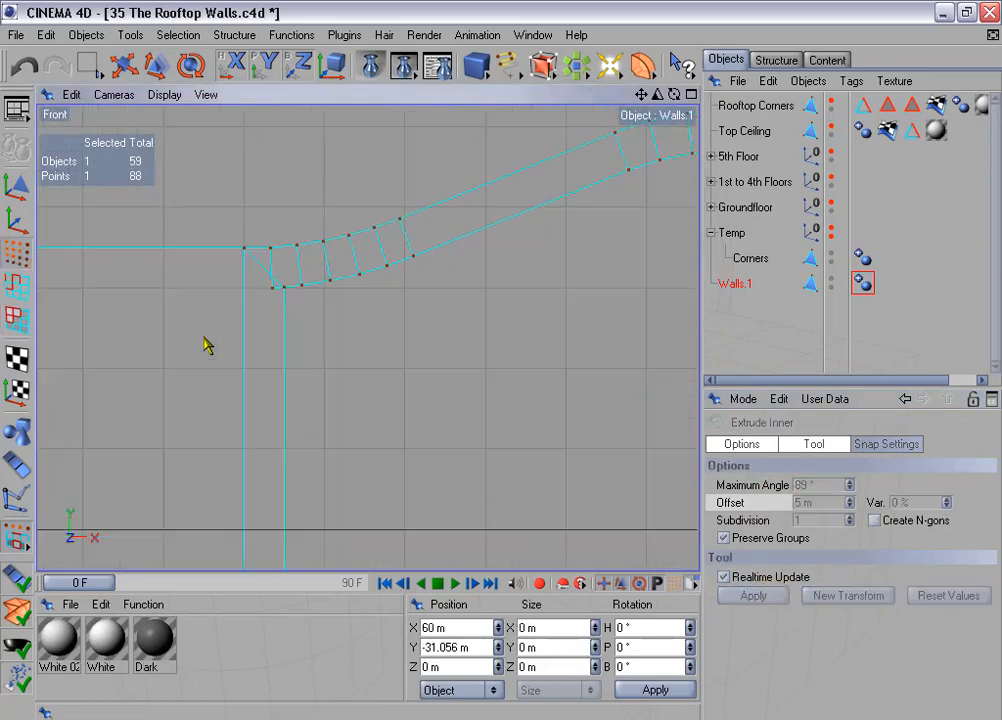
pyautogui.scroll(1, 204, 338)
pyautogui.moveTo(90, 66); pyautogui.dragTo(148, 88)
pyautogui.scroll(1, 204, 272)
pyautogui.keyDown('alt'); pyautogui.moveTo(203, 272); pyautogui.dragTo(256, 293, button='middle'); pyautogui.keyUp('alt')
pyautogui.scroll(2, 257, 293)
pyautogui.keyDown('alt'); pyautogui.moveTo(401, 372); pyautogui.dragTo(254, 378, button='middle'); pyautogui.keyUp('alt')
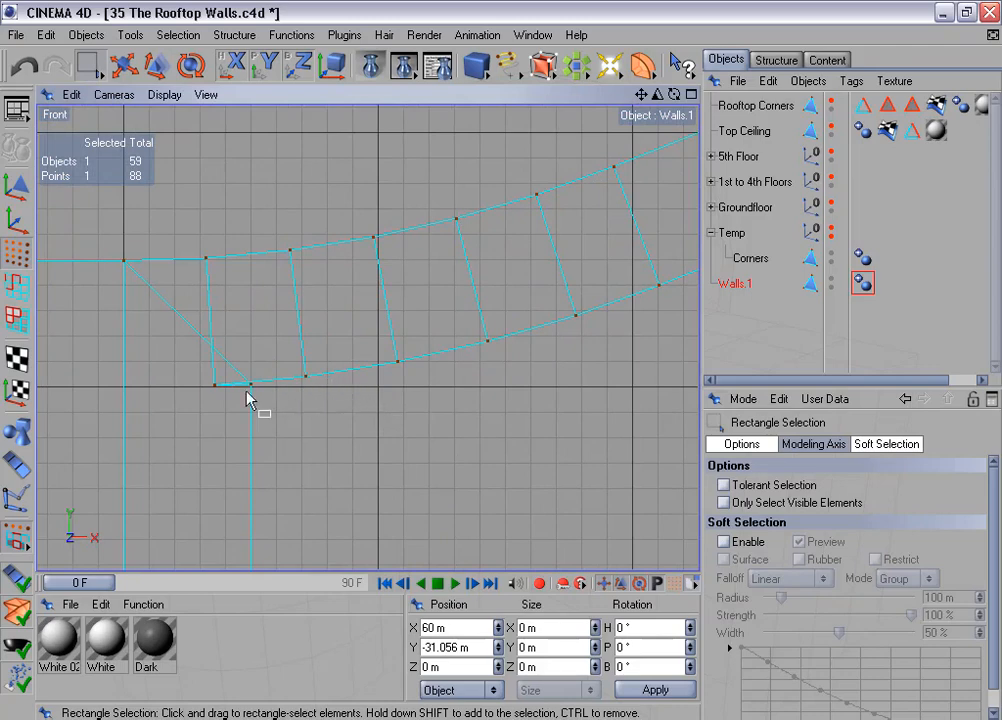
pyautogui.moveTo(207, 375); pyautogui.dragTo(273, 410)
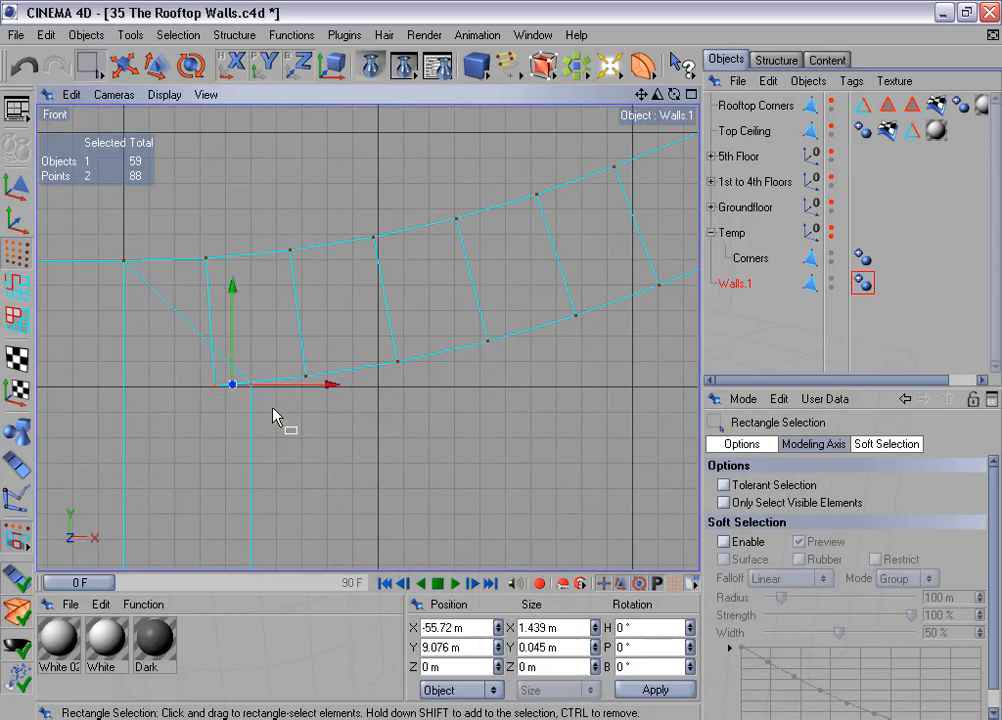
pyautogui.click(290, 35)
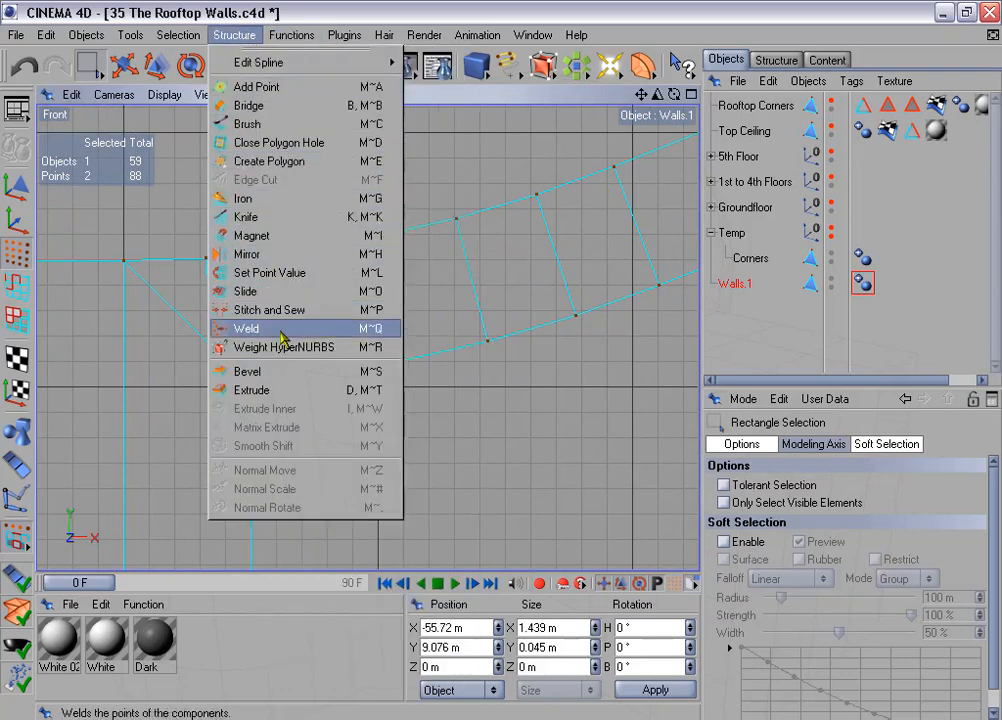
pyautogui.click(246, 328)
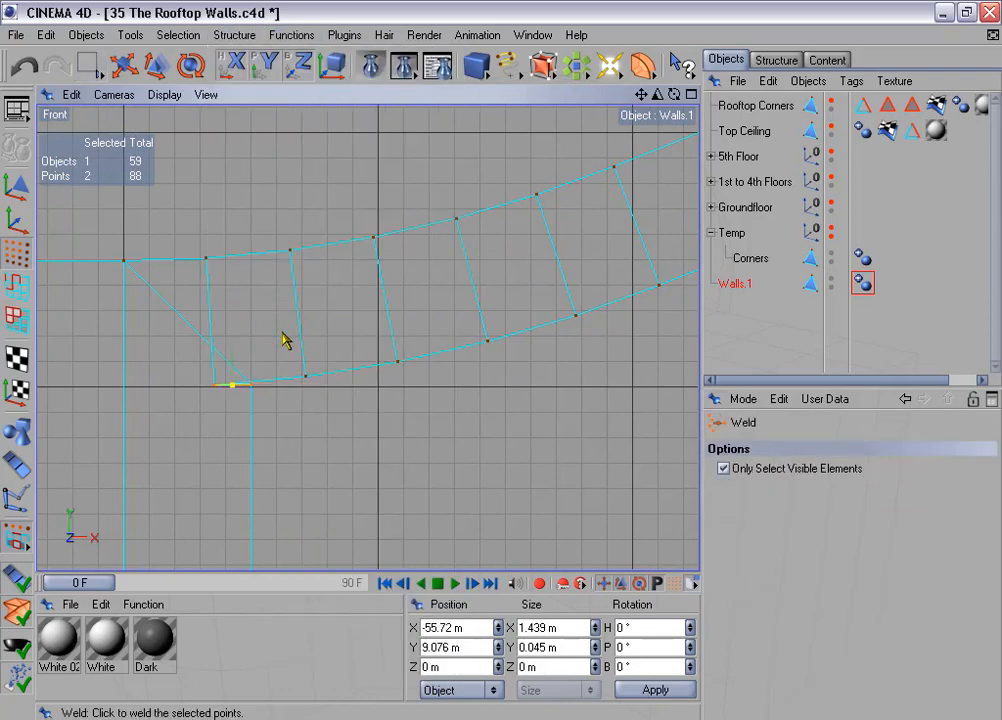
pyautogui.click(253, 387)
# Weld the two close inner points at the inset's upper-right corner onto the point above the vertical inner edge.
pyautogui.scroll(-5, 335, 358)
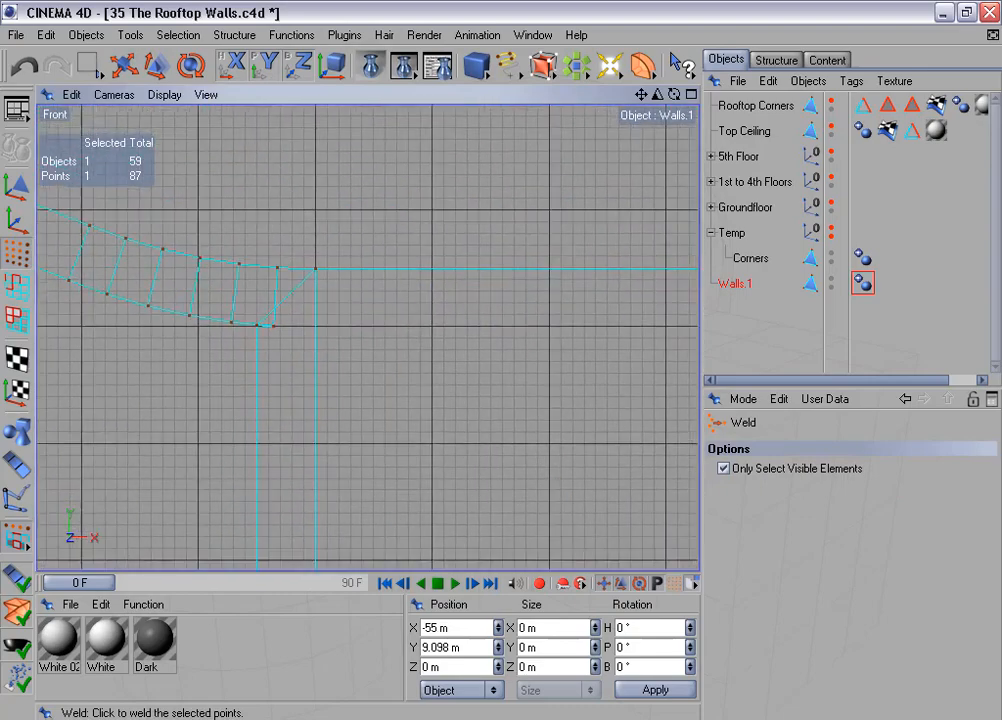
pyautogui.keyDown('alt'); pyautogui.moveTo(316, 347); pyautogui.dragTo(398, 311, button='middle'); pyautogui.keyUp('alt')
pyautogui.press('space')
pyautogui.scroll(6, 398, 311)
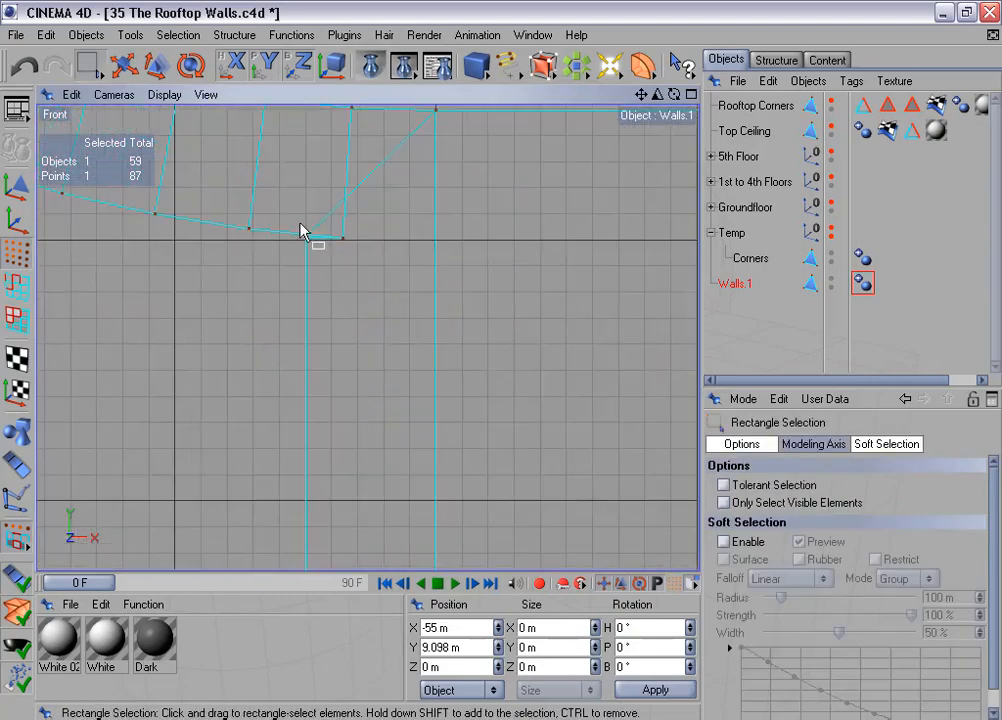
pyautogui.moveTo(286, 217); pyautogui.dragTo(371, 282)
pyautogui.press('space')
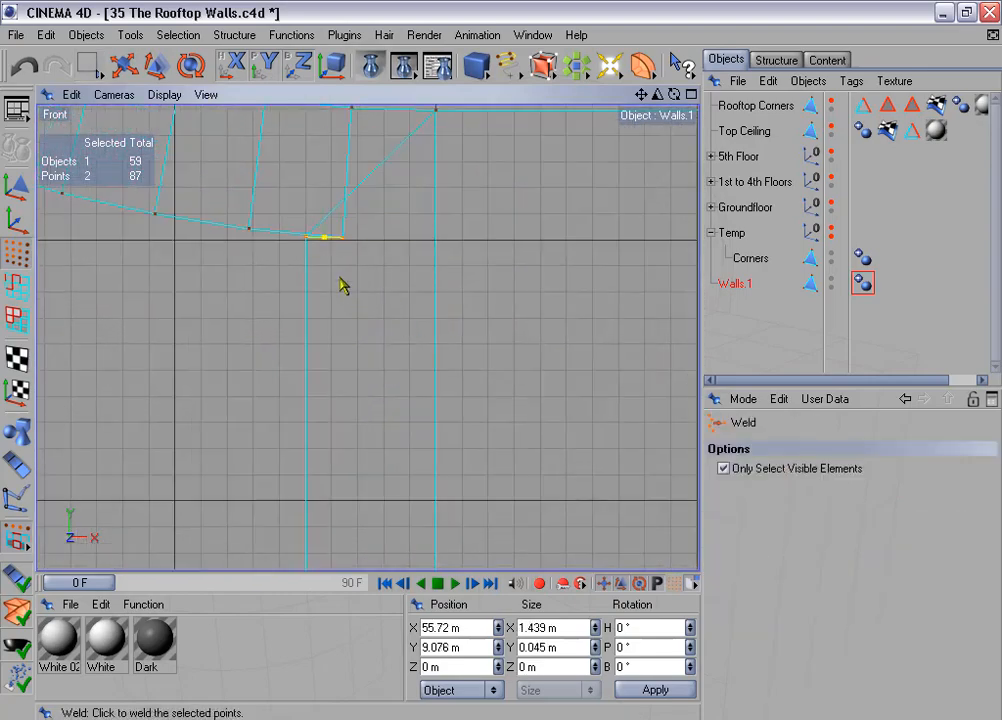
pyautogui.click(306, 238)
pyautogui.keyDown('alt'); pyautogui.moveTo(302, 281); pyautogui.dragTo(490, 346, button='middle'); pyautogui.keyUp('alt')
pyautogui.scroll(-4, 302, 281)
pyautogui.scroll(-2, 302, 281)
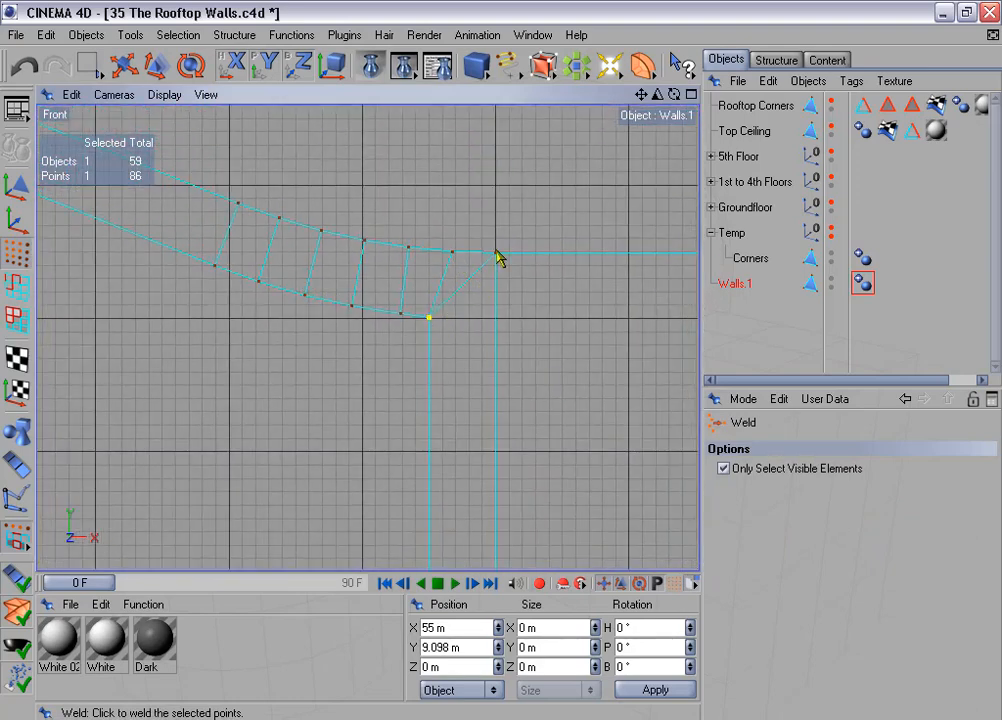
# Examine the border polygons around the hump's upper-right inner corner in polygon mode.
pyautogui.click(16, 319)
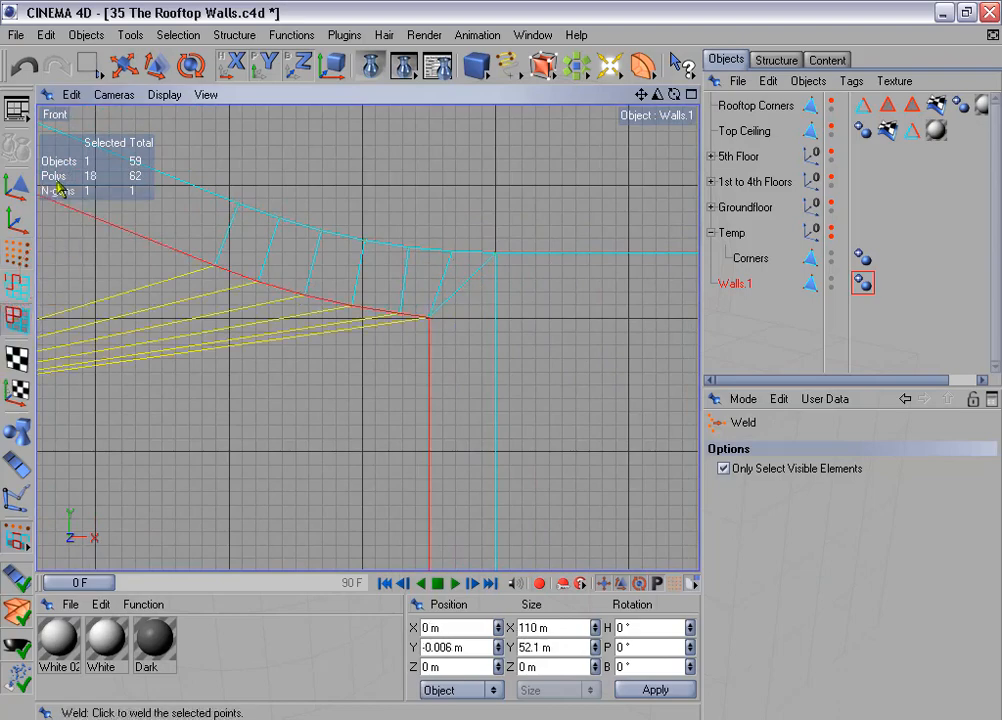
pyautogui.click(88, 68)
pyautogui.click(468, 332)
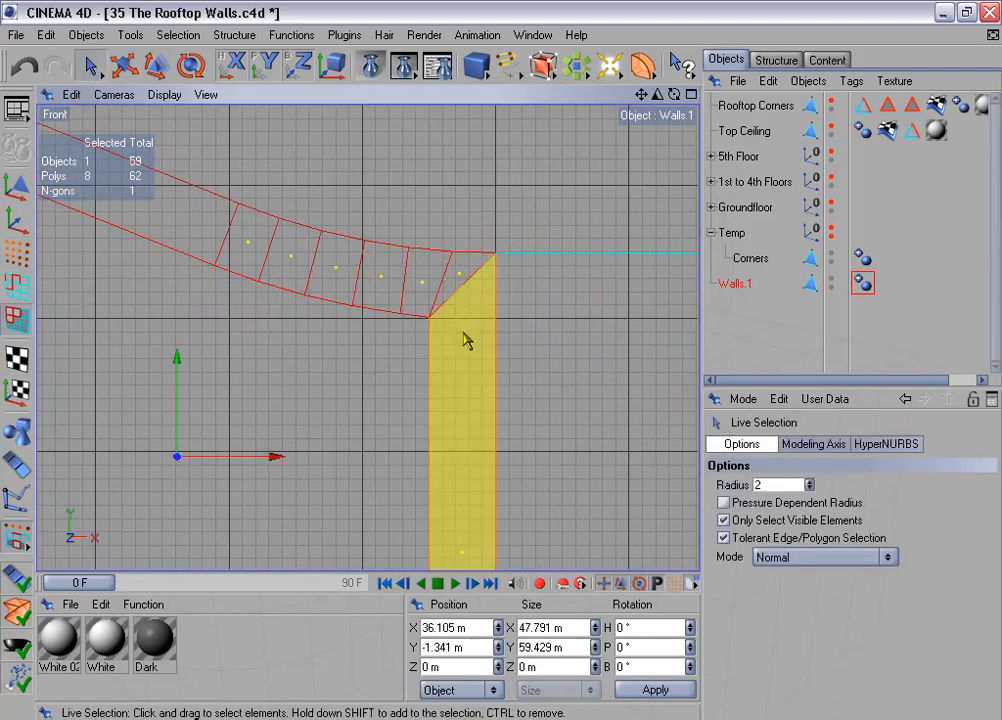
pyautogui.scroll(2, 467, 341)
pyautogui.scroll(3, 467, 341)
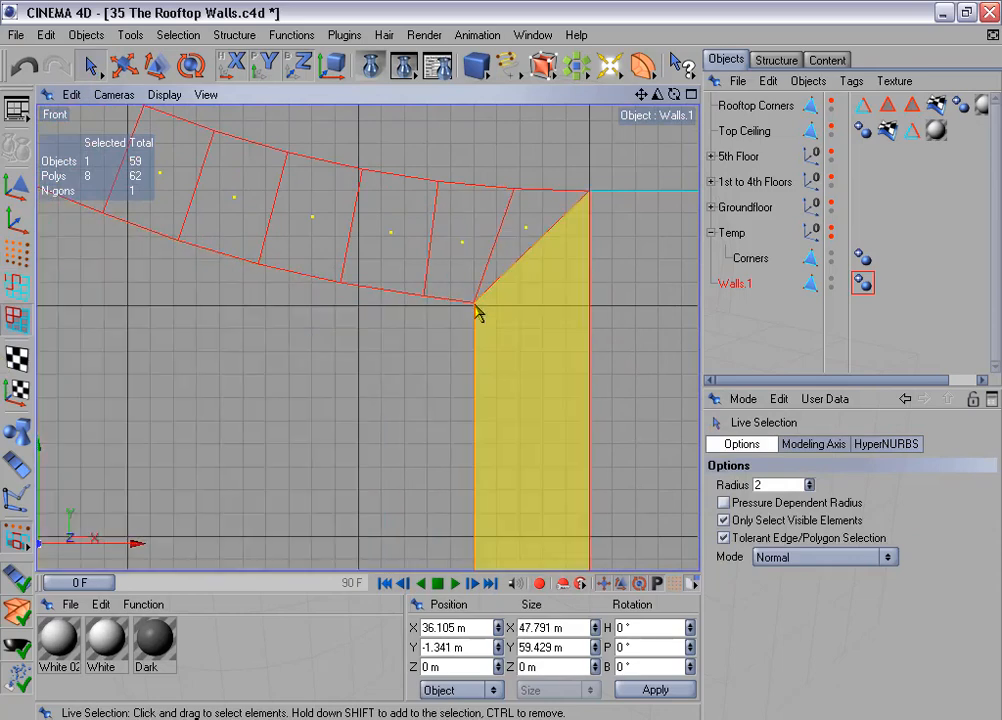
pyautogui.scroll(-3, 476, 313)
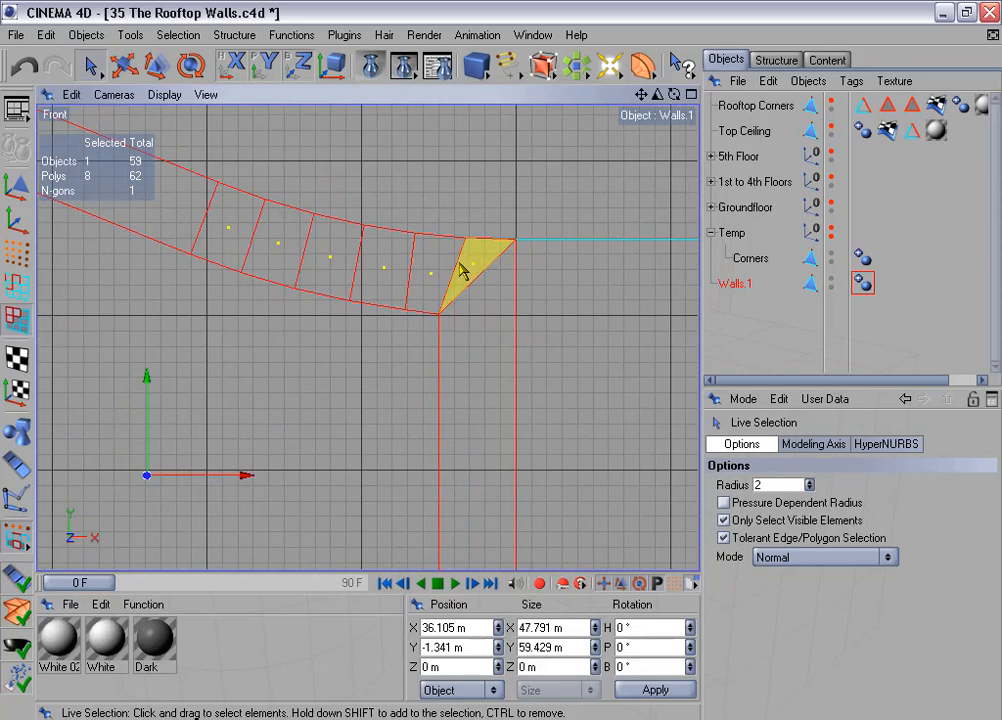
pyautogui.scroll(3, 460, 272)
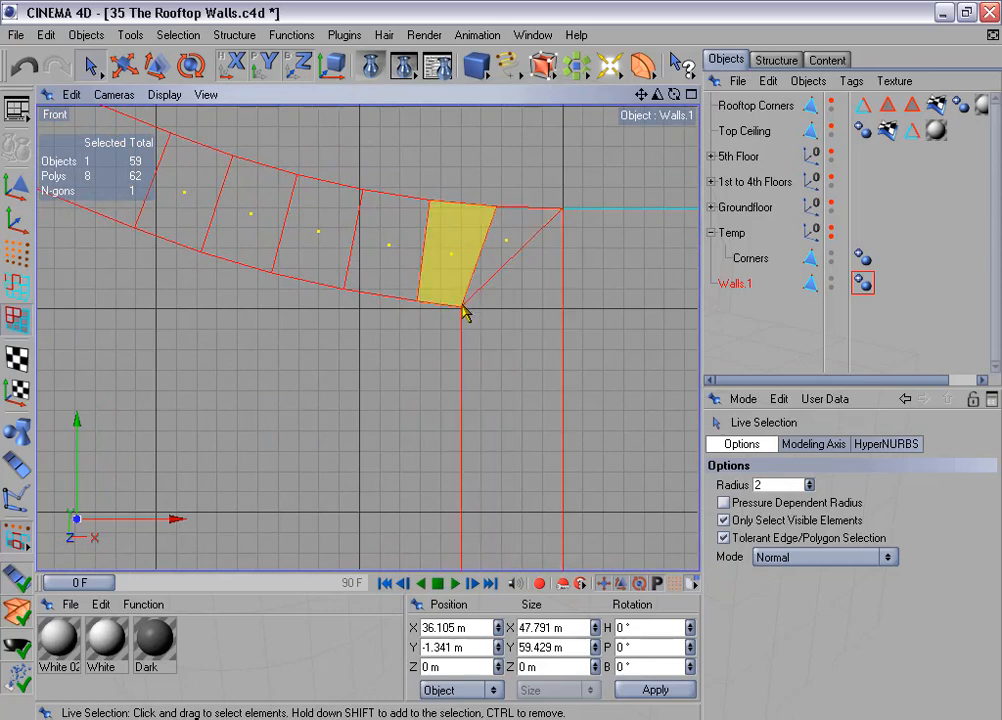
pyautogui.scroll(1, 450, 331)
# Cut the short inner edges beside both upper inset corners once at 50% using Edge Cut with subdivision 1 and Create N-gons enabled.
pyautogui.click(13, 290)
pyautogui.scroll(-1, 400, 345)
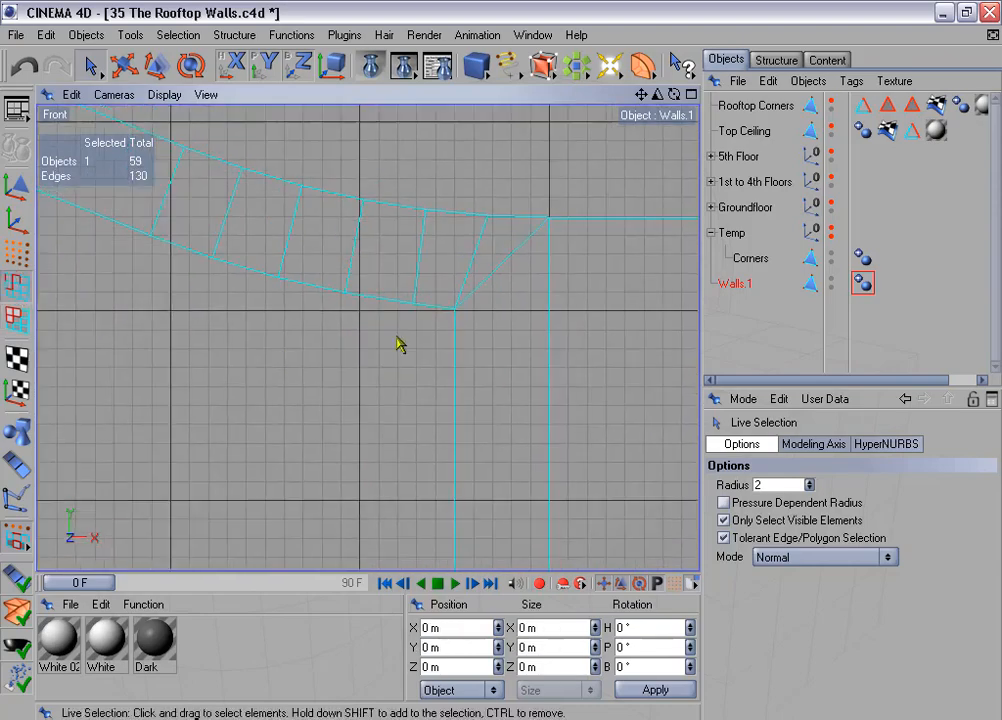
pyautogui.click(427, 320)
pyautogui.scroll(-1, 422, 341)
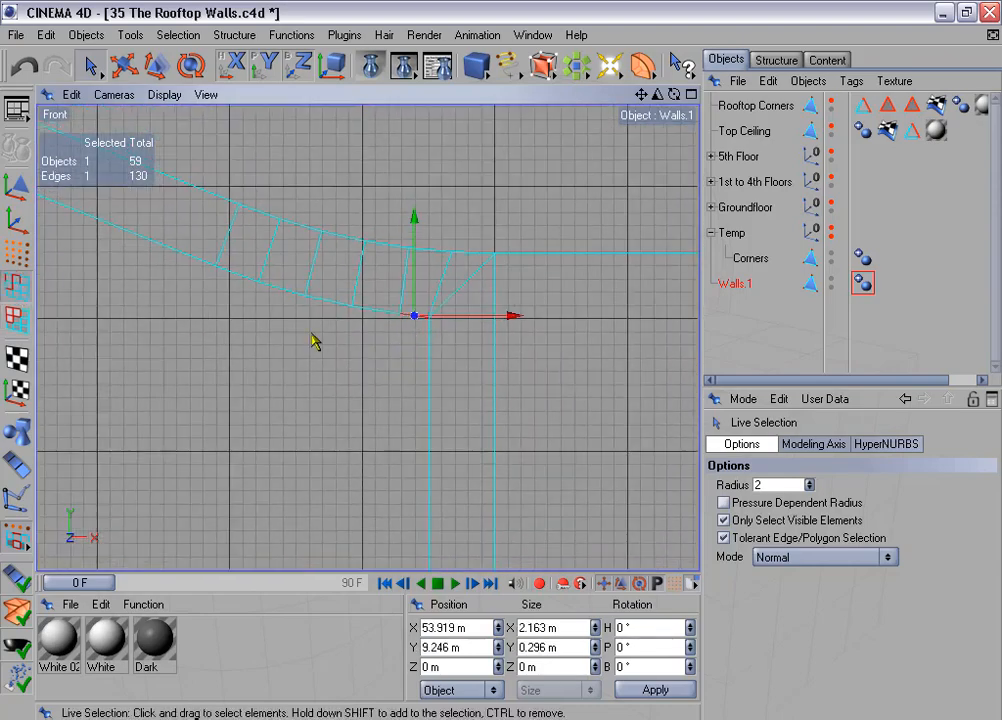
pyautogui.keyDown('alt'); pyautogui.moveTo(312, 341); pyautogui.dragTo(1000, 385, button='middle'); pyautogui.keyUp('alt')
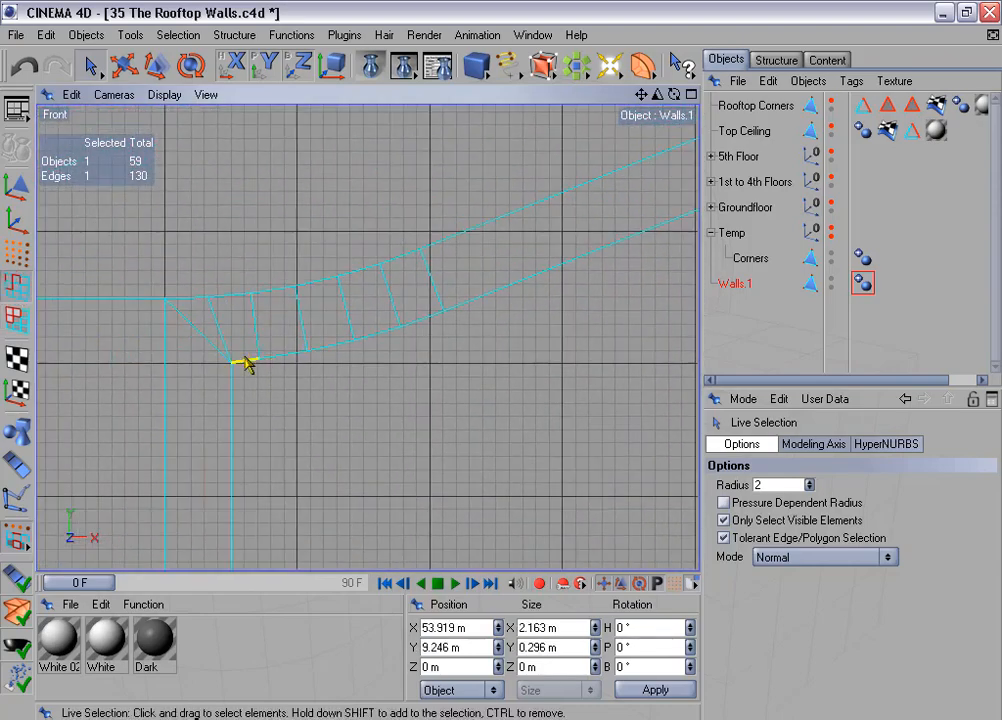
pyautogui.keyDown('shift'); pyautogui.click(247, 363); pyautogui.keyUp('shift')
pyautogui.rightClick(407, 376)
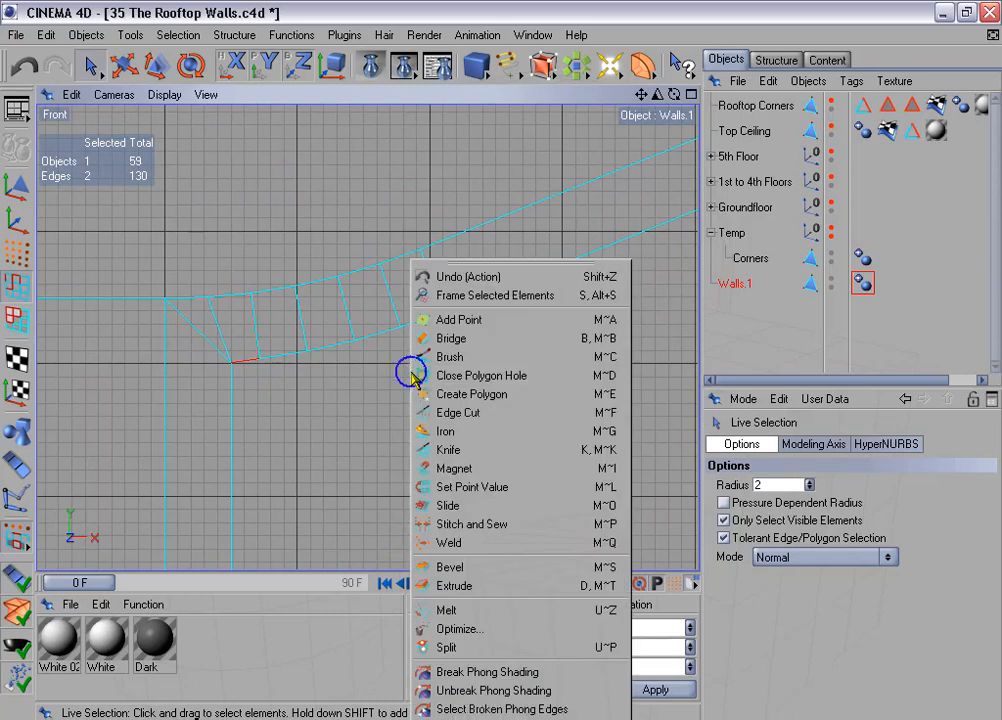
pyautogui.click(517, 420)
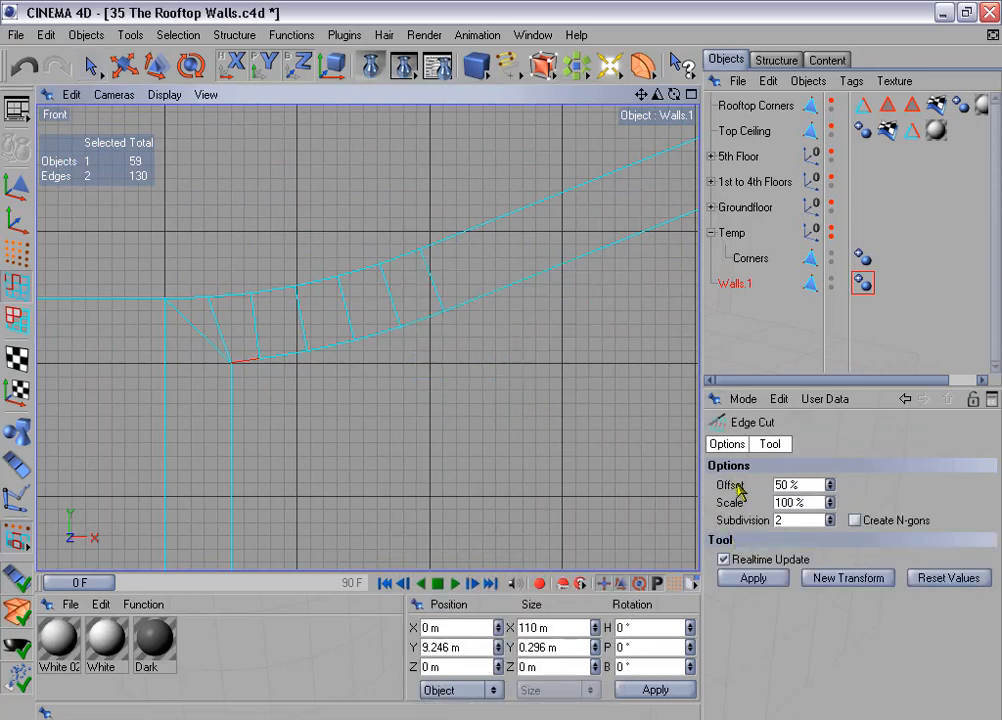
pyautogui.click(768, 528)
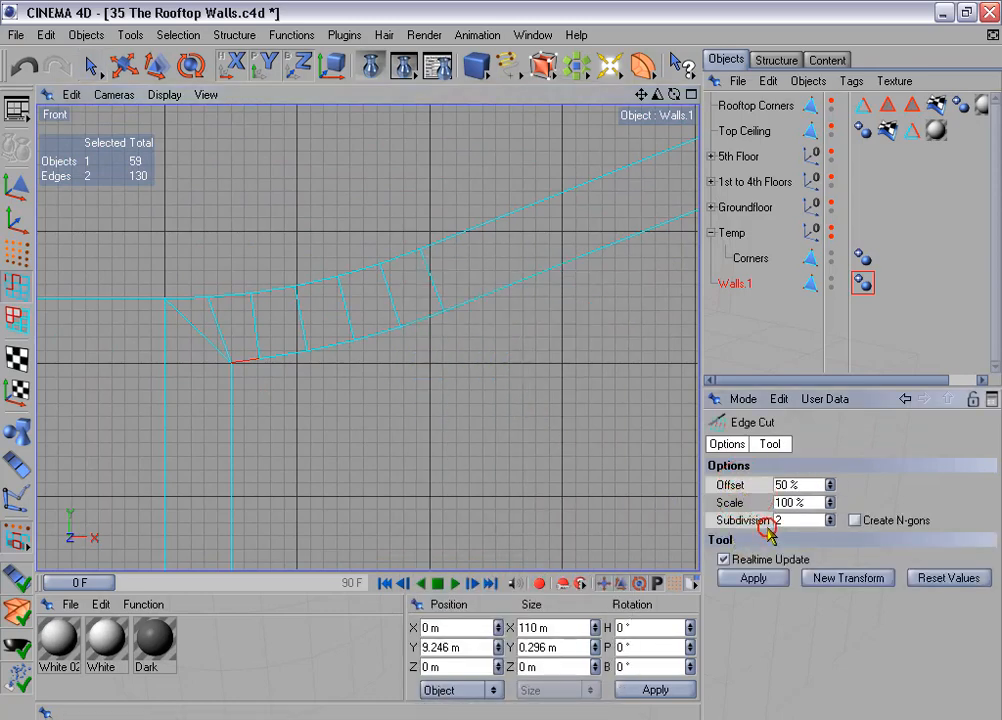
pyautogui.click(830, 524)
pyautogui.click(870, 530)
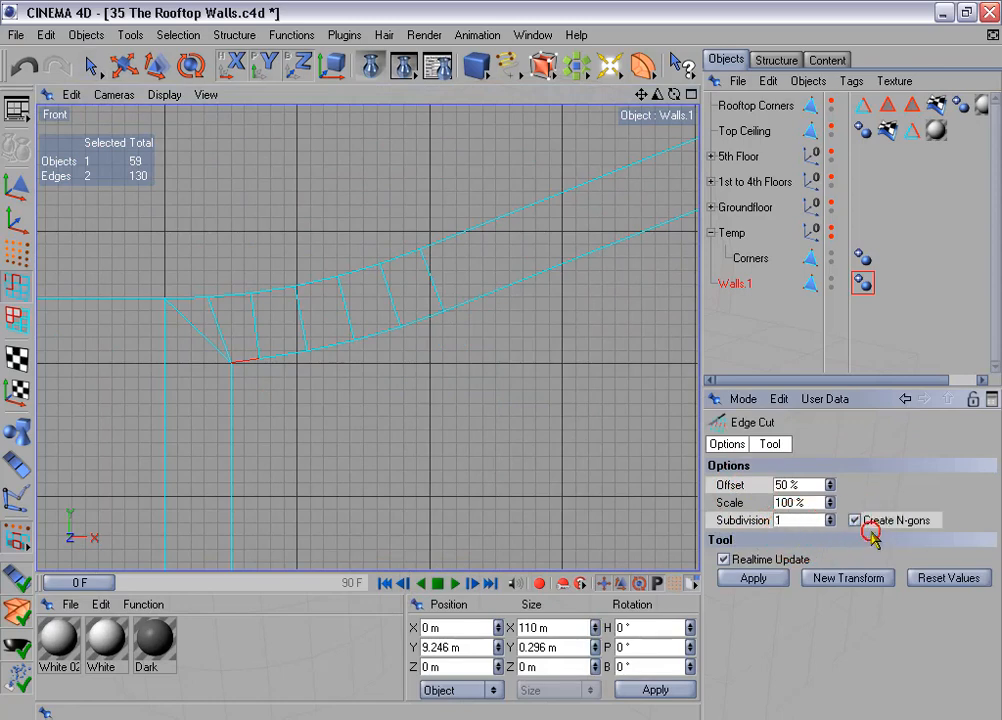
pyautogui.click(785, 578)
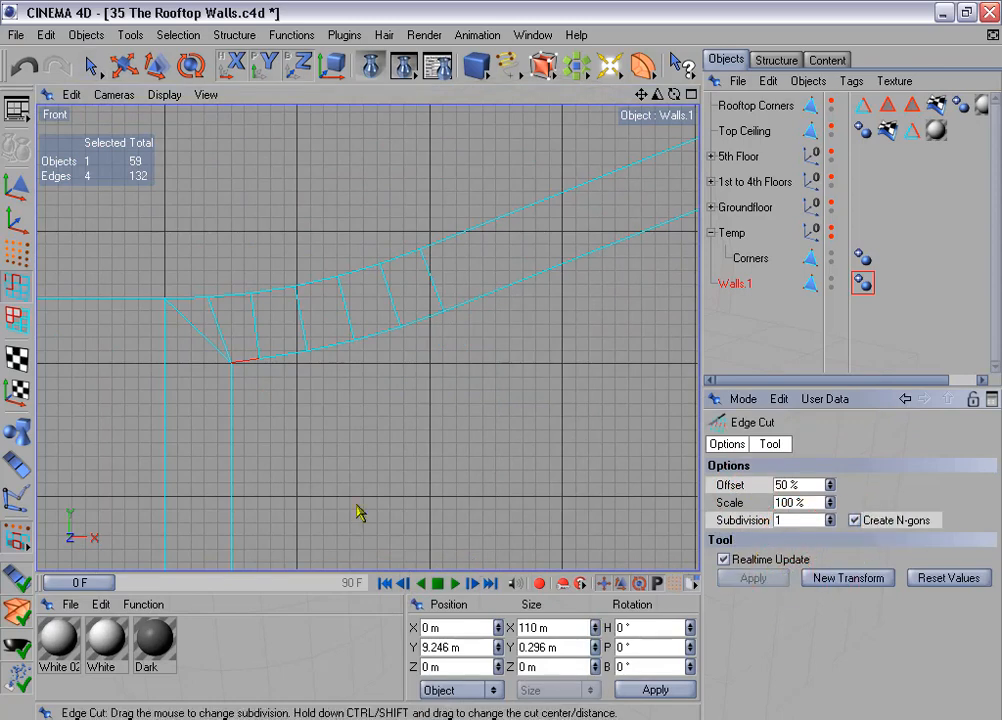
# With the Knife unconstrained and snapping only to points, cut from the left corner's neighbouring upper point to the new midpoint on the inner edge.
pyautogui.click(16, 252)
pyautogui.scroll(3, 98, 312)
pyautogui.rightClick(318, 332)
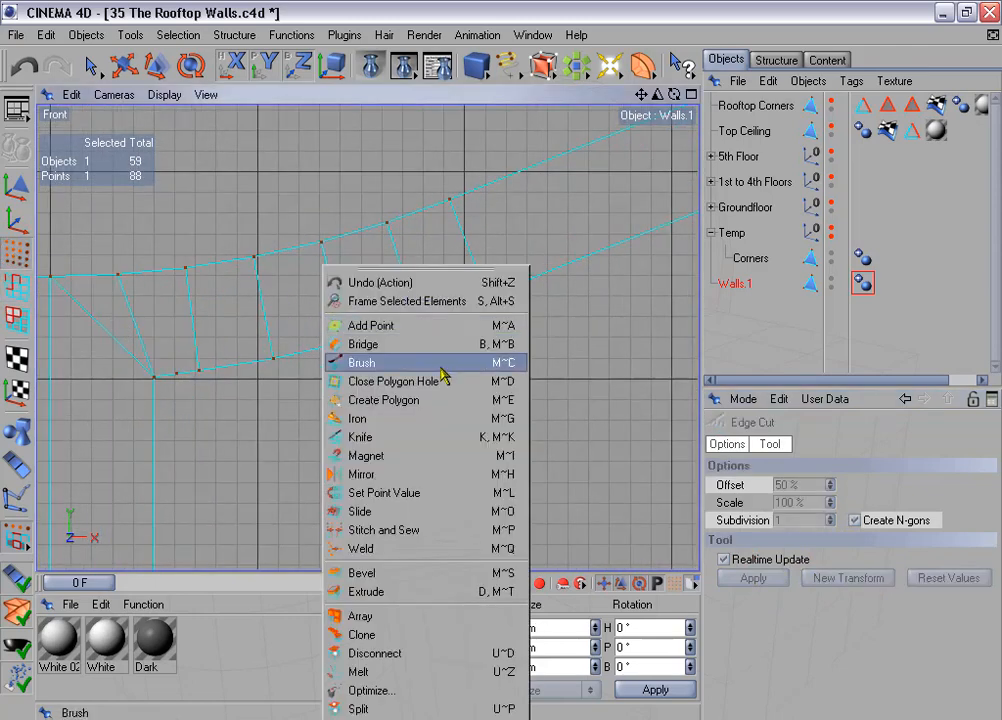
pyautogui.click(434, 441)
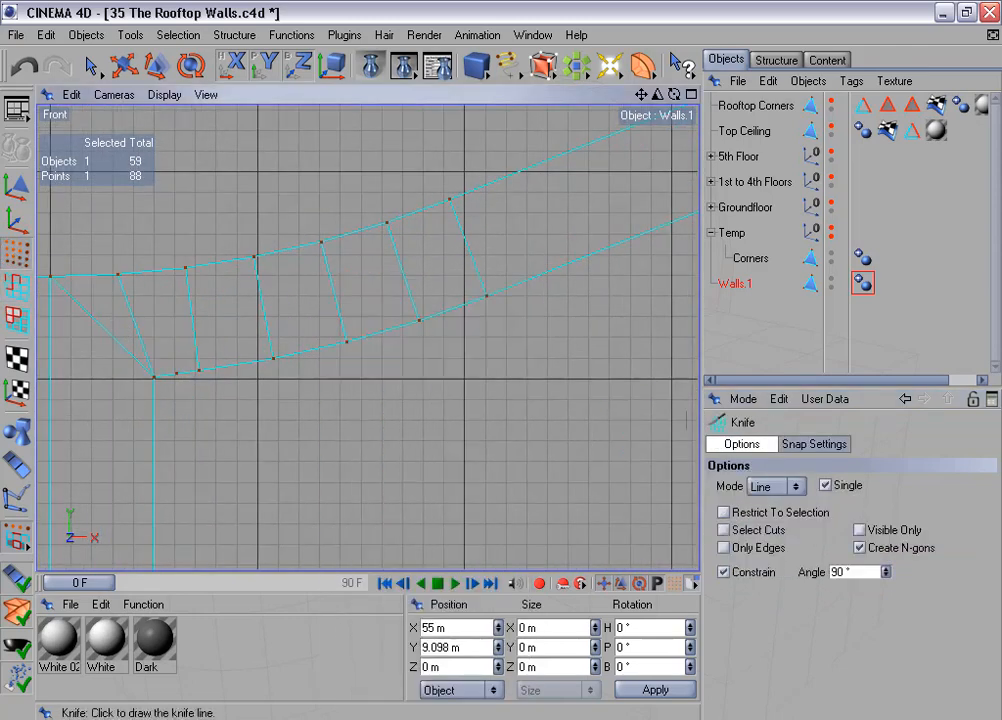
pyautogui.click(724, 572)
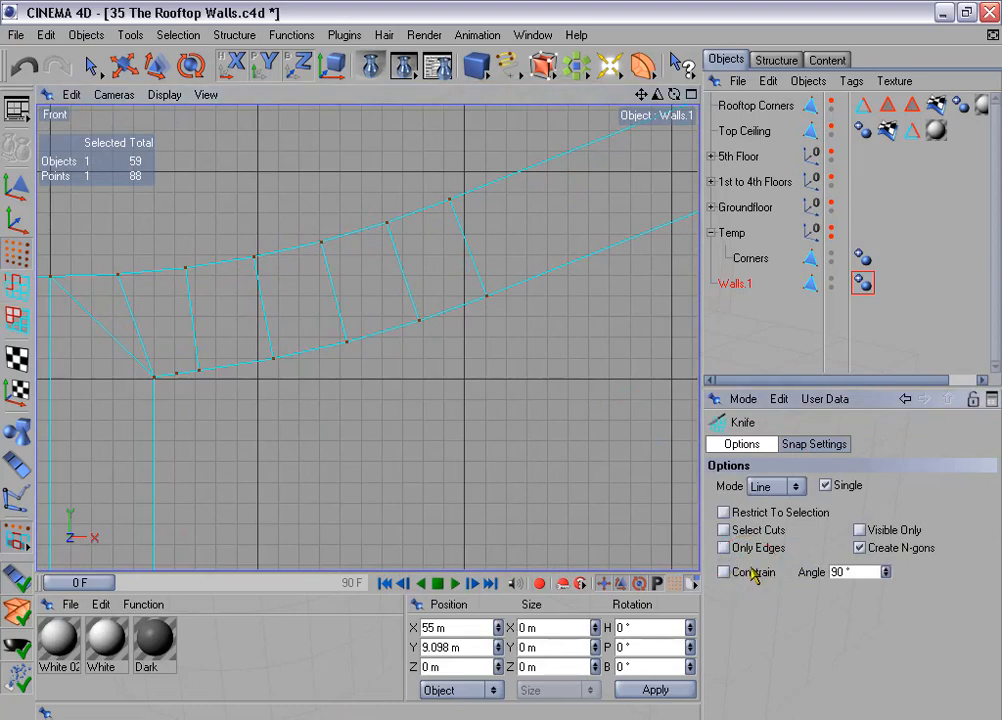
pyautogui.click(812, 446)
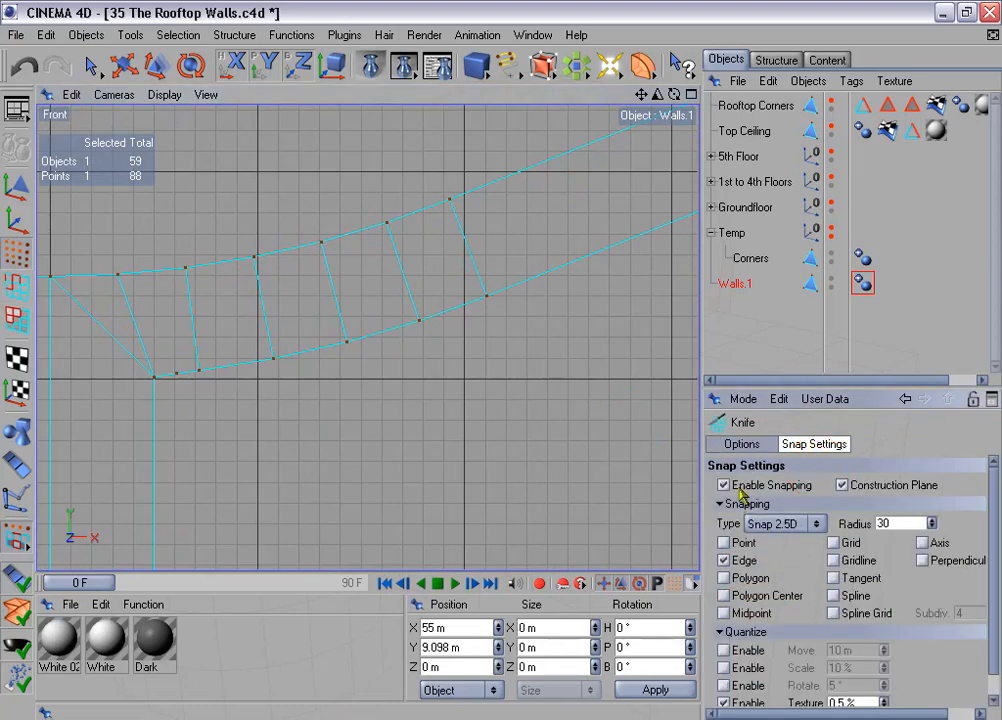
pyautogui.click(724, 543)
pyautogui.click(745, 543)
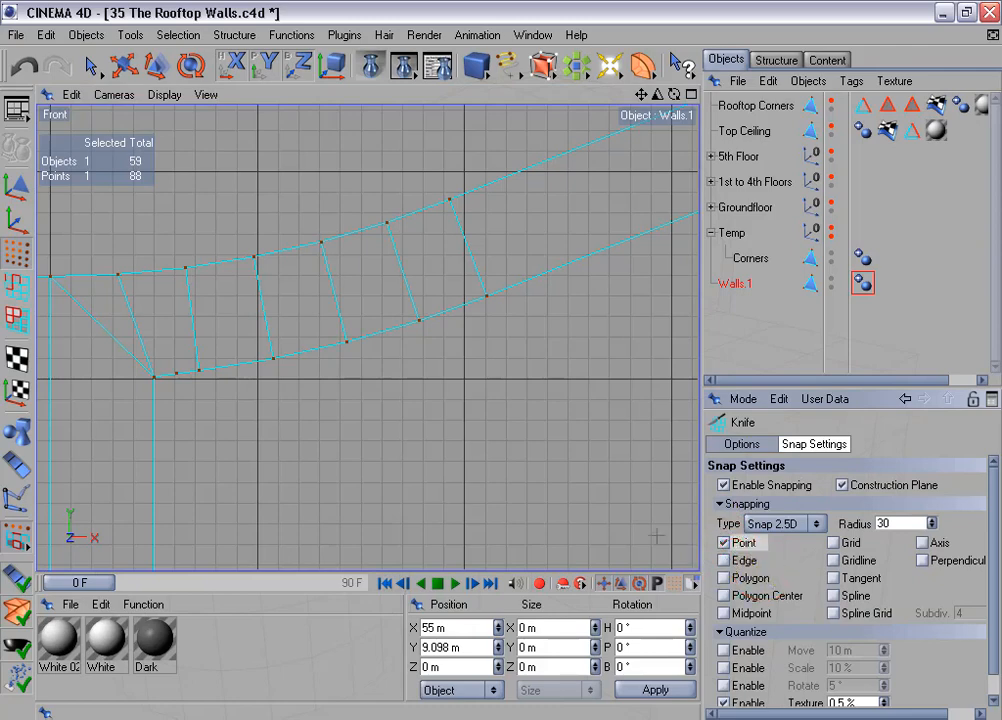
pyautogui.moveTo(118, 274); pyautogui.dragTo(169, 362)
# Make the matching Knife cut at the right corner, from the neighbouring upper point to the new inner midpoint.
pyautogui.scroll(-5, 169, 362)
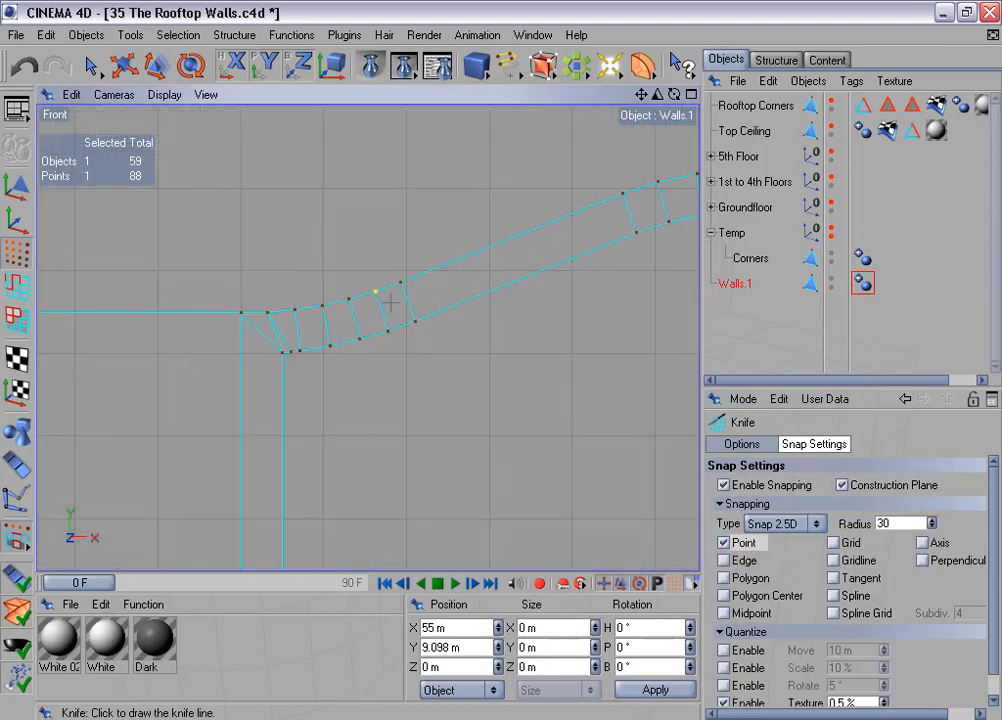
pyautogui.keyDown('alt'); pyautogui.moveTo(389, 302); pyautogui.dragTo(5, 280, button='middle'); pyautogui.keyUp('alt')
pyautogui.scroll(2, 391, 303)
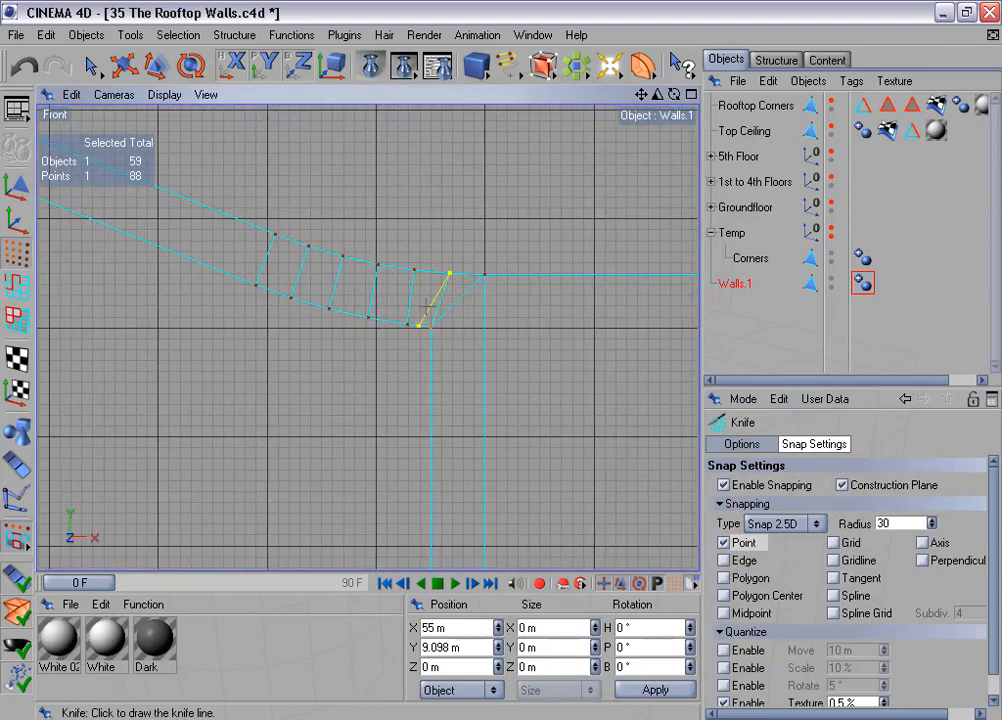
# Melt the two adjoining corner polygons beside each upper inset corner of Walls.1 into a single polygon per corner.
pyautogui.click(16, 320)
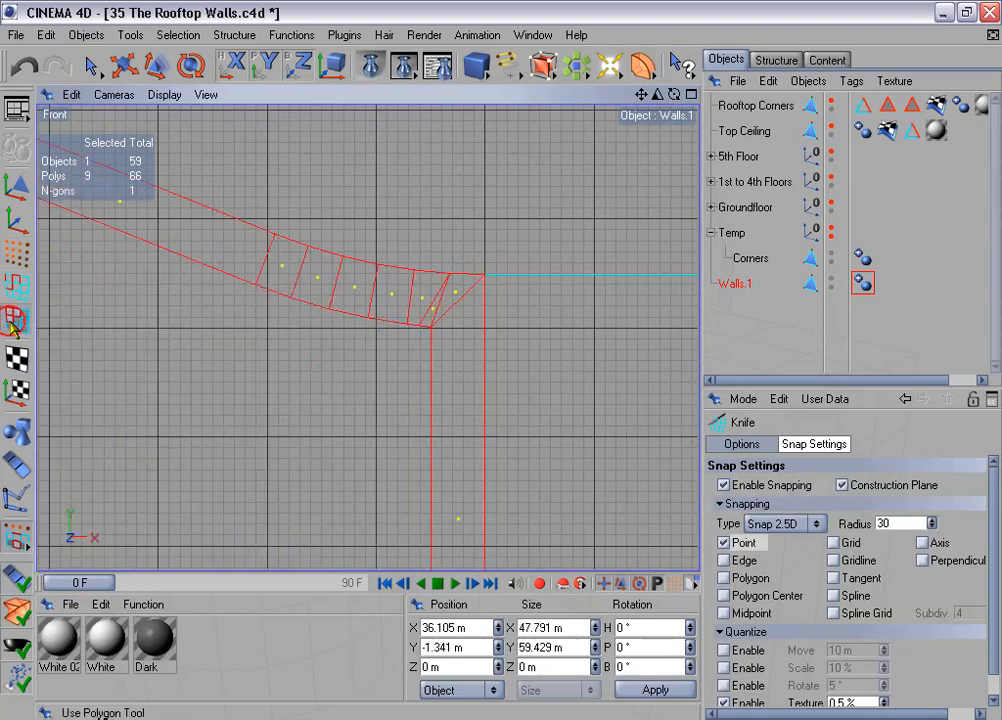
pyautogui.click(91, 66)
pyautogui.click(443, 302)
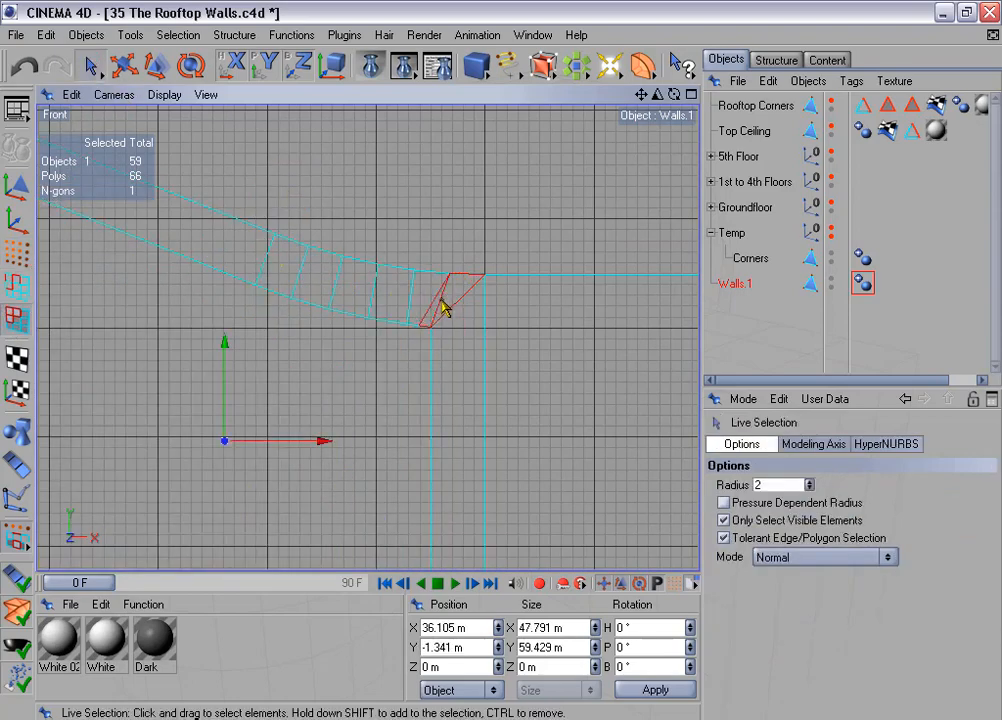
pyautogui.keyDown('alt'); pyautogui.moveTo(275, 355); pyautogui.dragTo(995, 325, button='middle'); pyautogui.keyUp('alt')
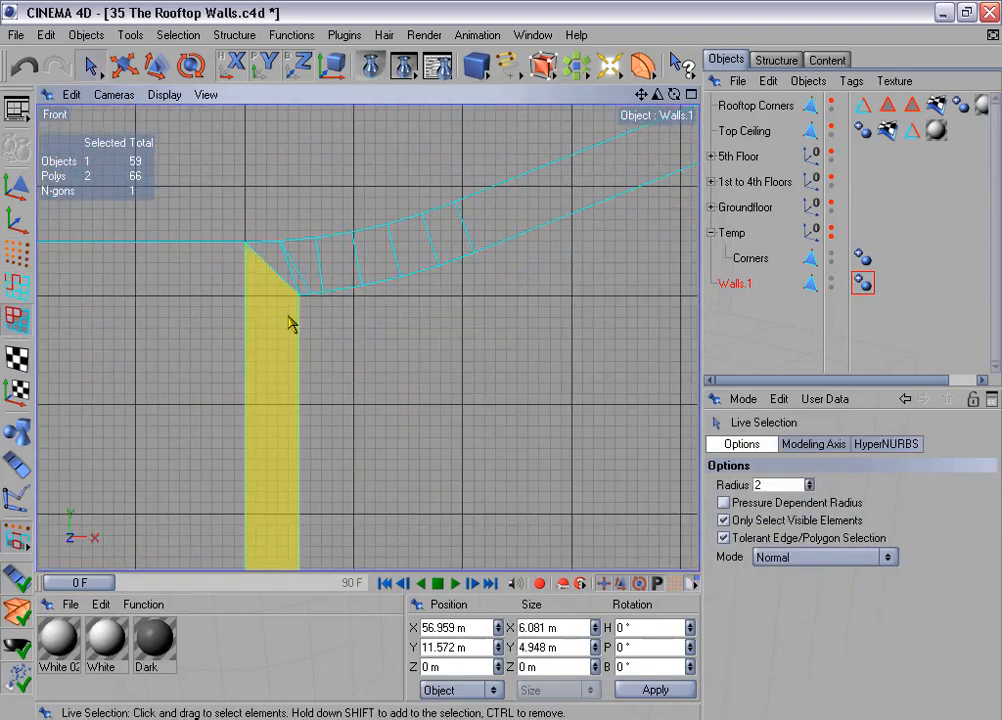
pyautogui.keyDown('shift'); pyautogui.click(293, 283); pyautogui.keyUp('shift')
pyautogui.rightClick(495, 375)
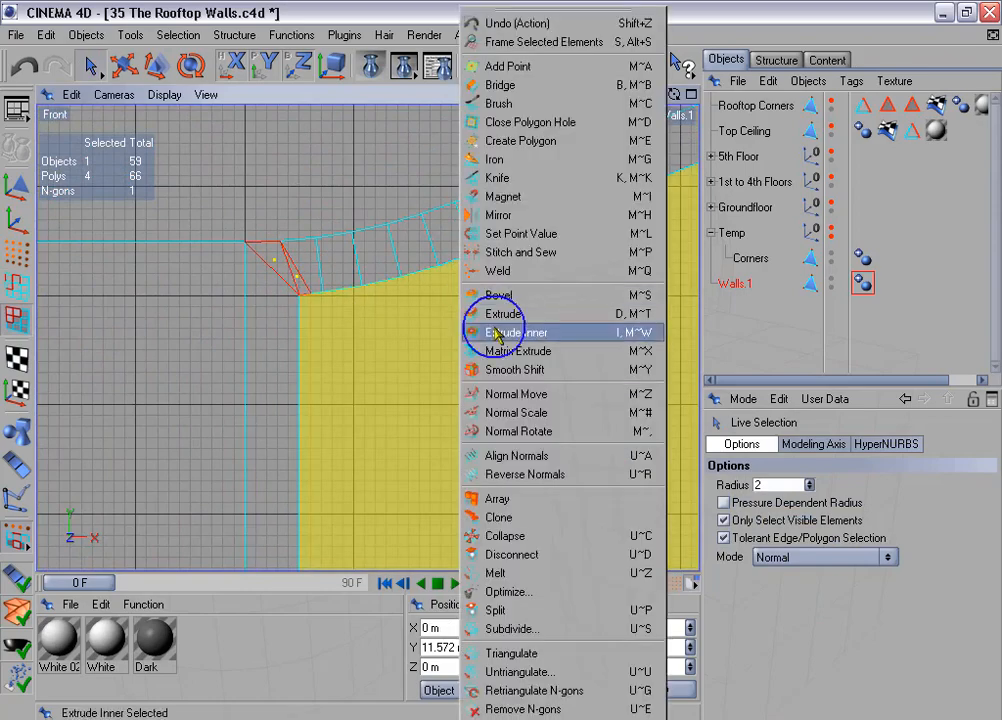
pyautogui.click(497, 573)
# Examine the border polygons around the upper-left inset corner and the large inner polygon of the hump.
pyautogui.scroll(5, 440, 362)
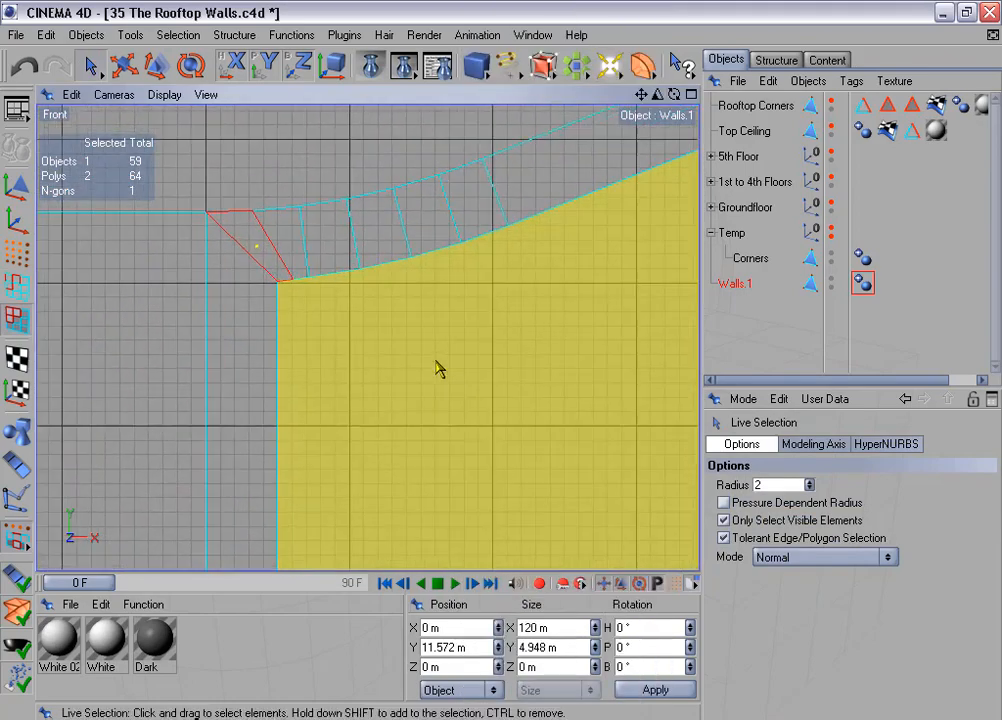
pyautogui.keyDown('alt'); pyautogui.moveTo(402, 292); pyautogui.dragTo(429, 325, button='middle'); pyautogui.keyUp('alt')
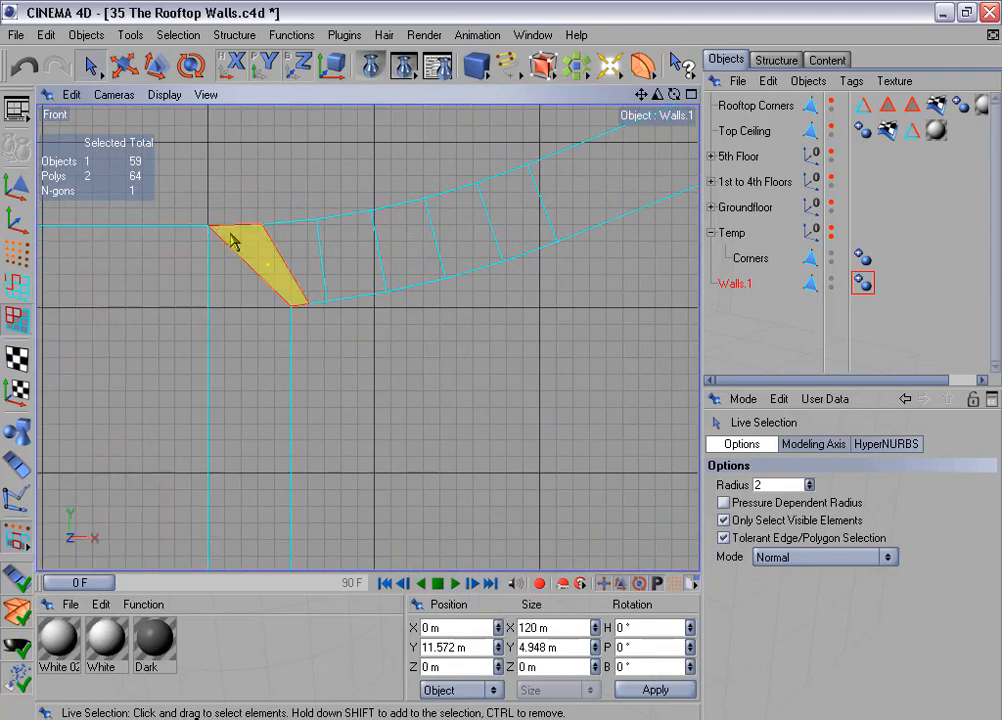
pyautogui.keyDown('shift'); pyautogui.click(244, 332); pyautogui.keyUp('shift')
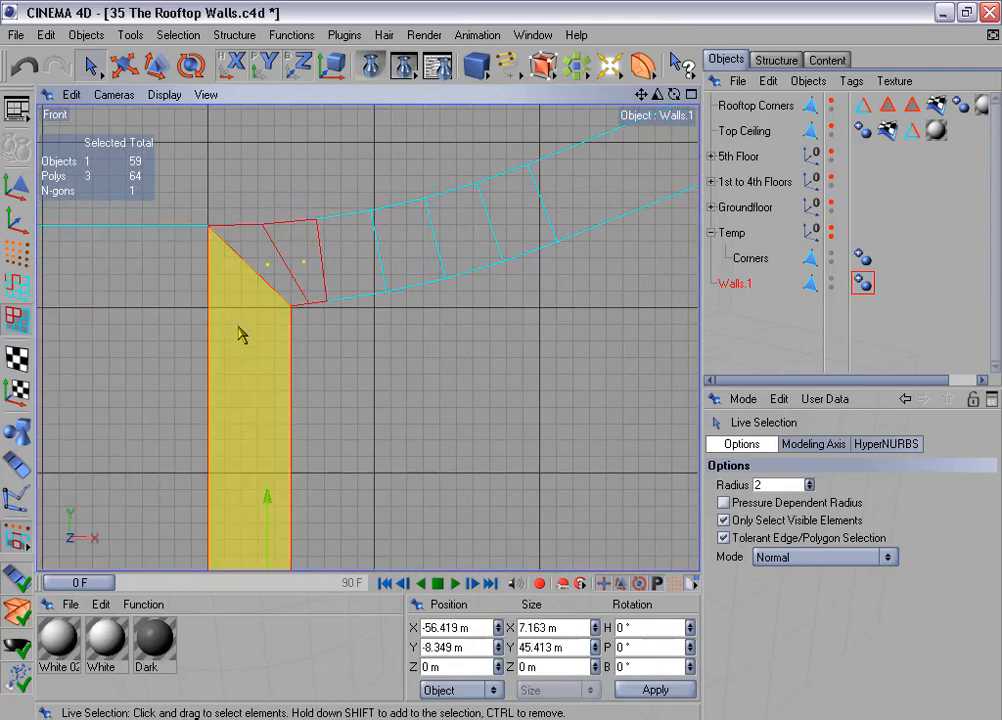
pyautogui.scroll(3, 270, 347)
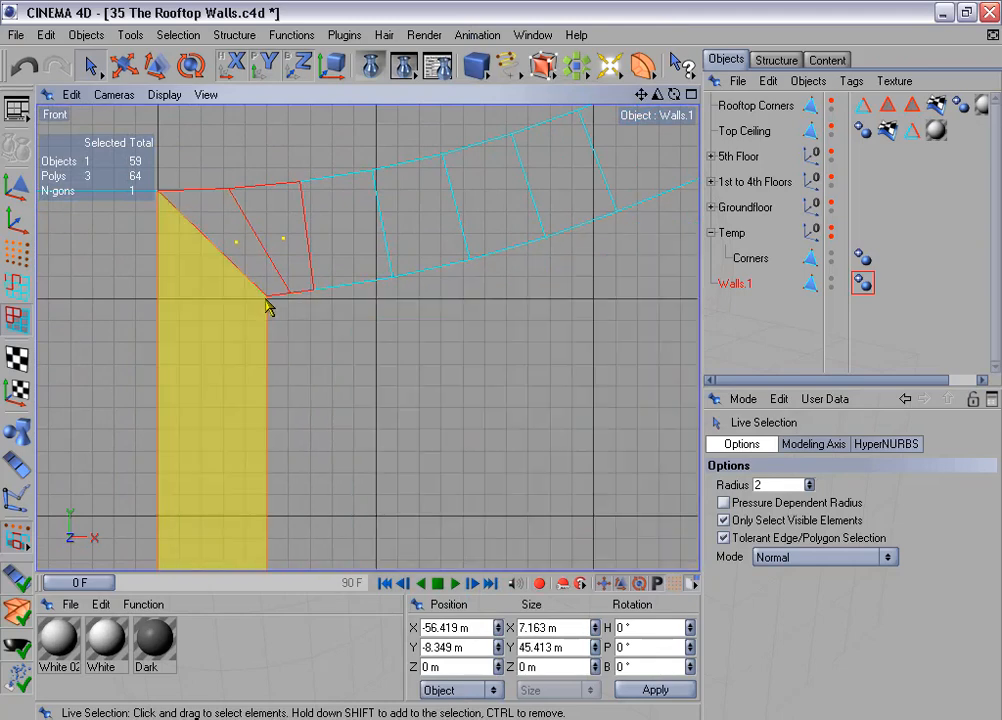
pyautogui.scroll(-10, 258, 334)
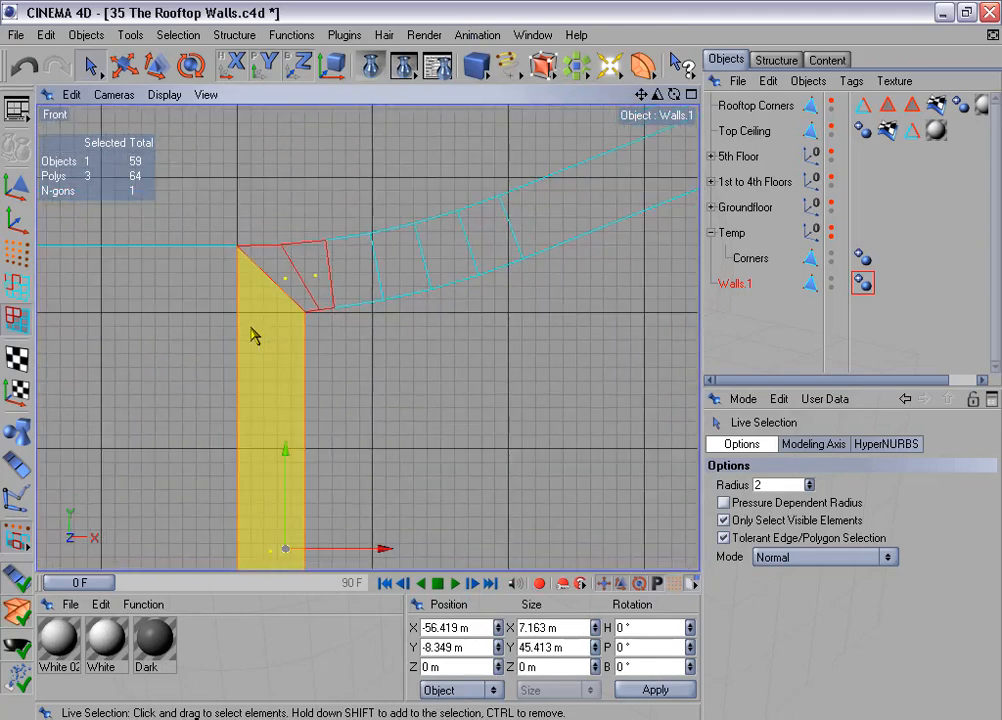
pyautogui.keyDown('alt'); pyautogui.moveTo(283, 332); pyautogui.dragTo(204, 293, button='middle'); pyautogui.keyUp('alt')
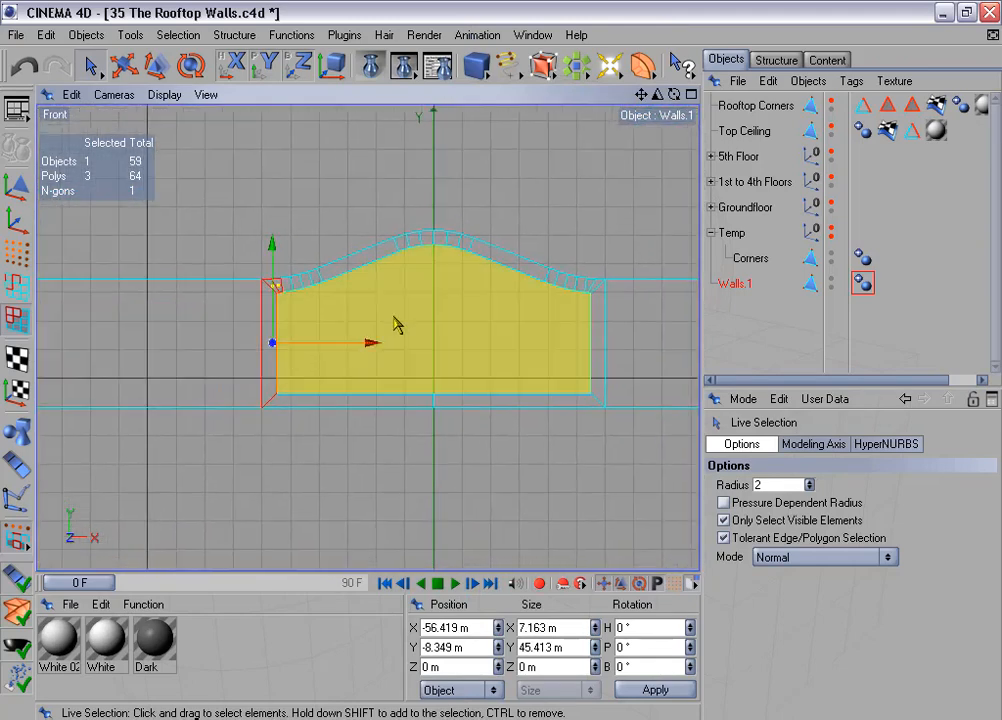
pyautogui.click(405, 307)
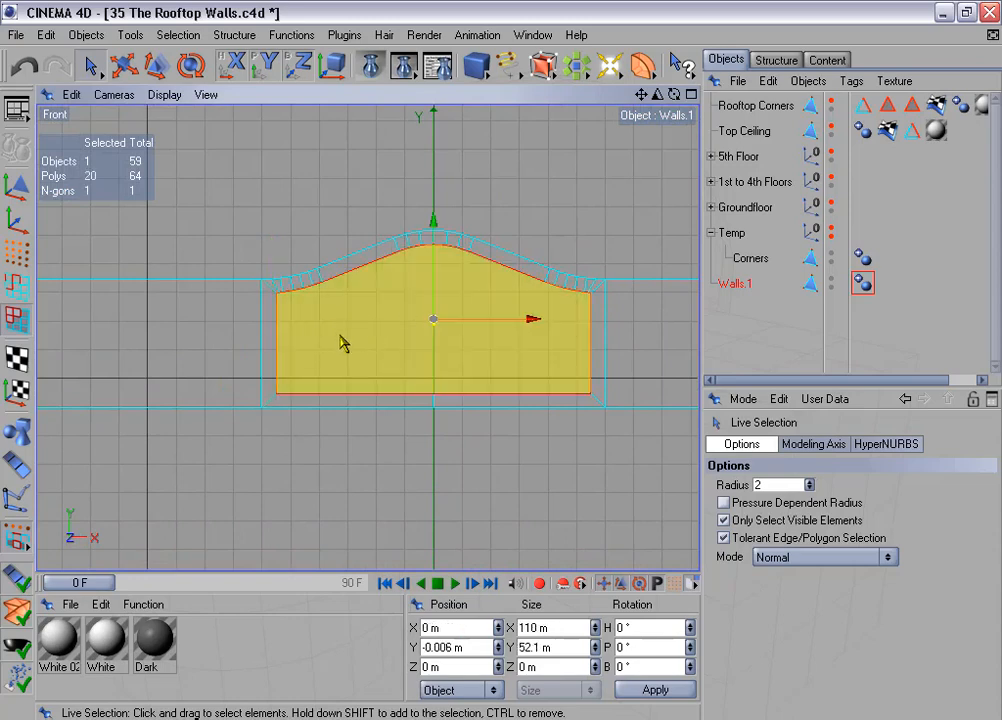
pyautogui.scroll(2, 340, 343)
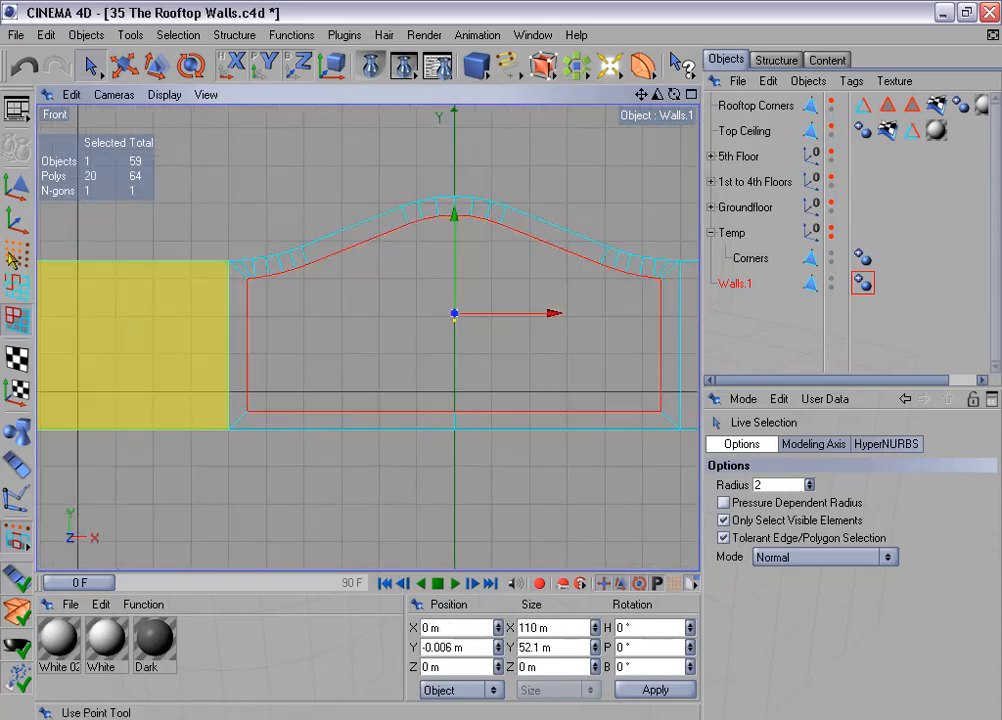
# With the Knife constrained to 90°, cut vertically from the inner ends of both lower curve segments down through the bottom border.
pyautogui.click(12, 256)
pyautogui.rightClick(362, 268)
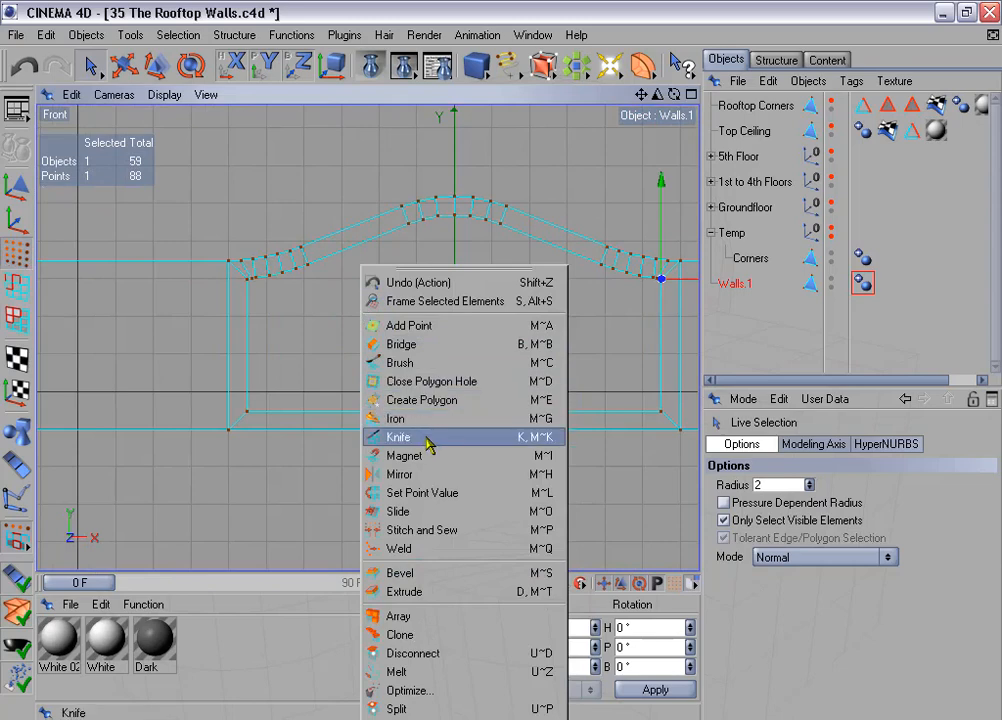
pyautogui.click(426, 434)
pyautogui.scroll(2, 625, 495)
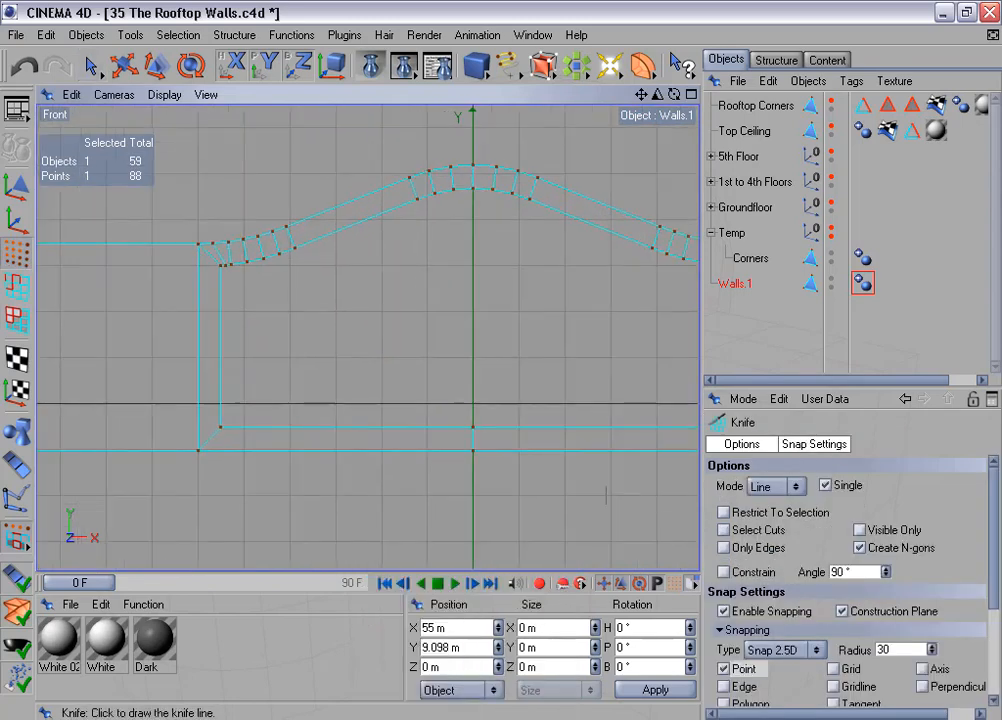
pyautogui.click(723, 572)
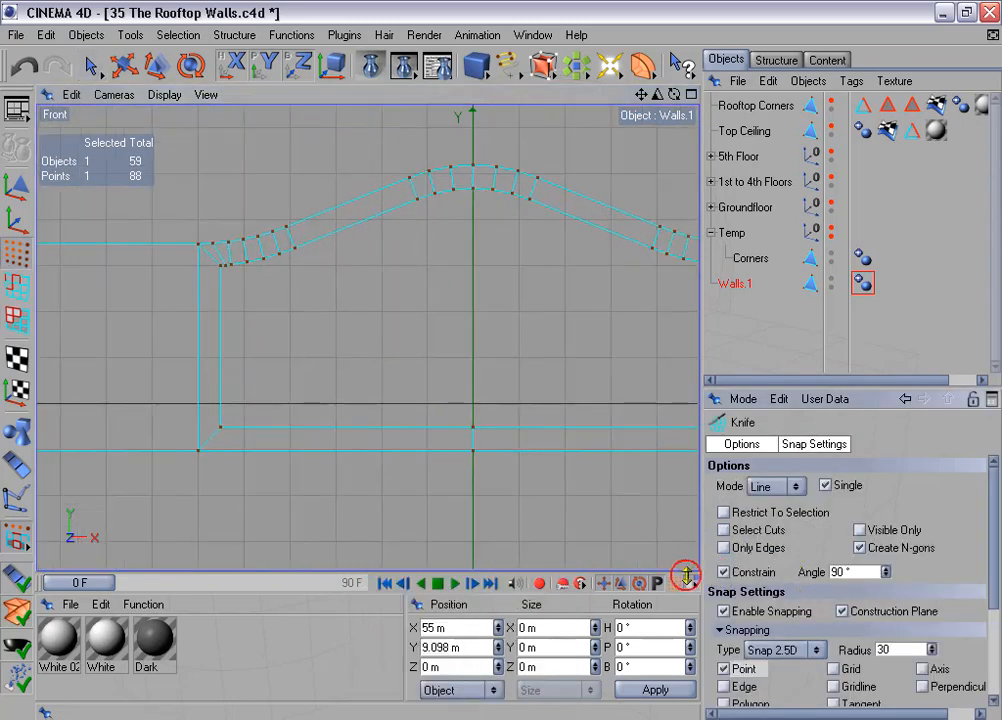
pyautogui.scroll(-2, 331, 380)
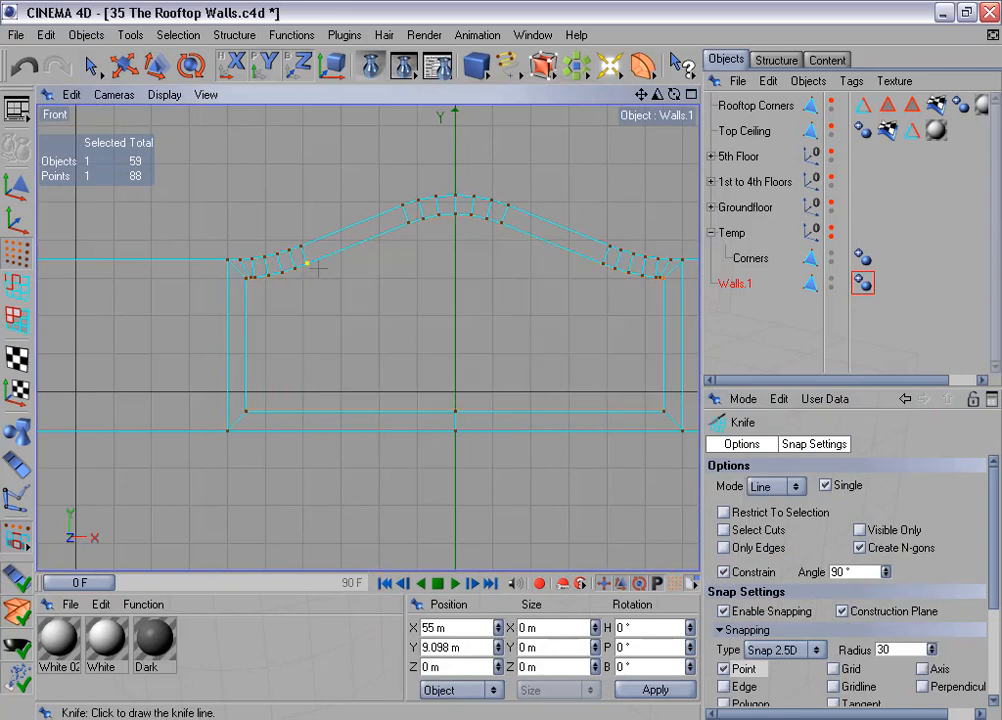
pyautogui.moveTo(318, 268); pyautogui.dragTo(319, 454)
pyautogui.moveTo(603, 264); pyautogui.dragTo(603, 396)
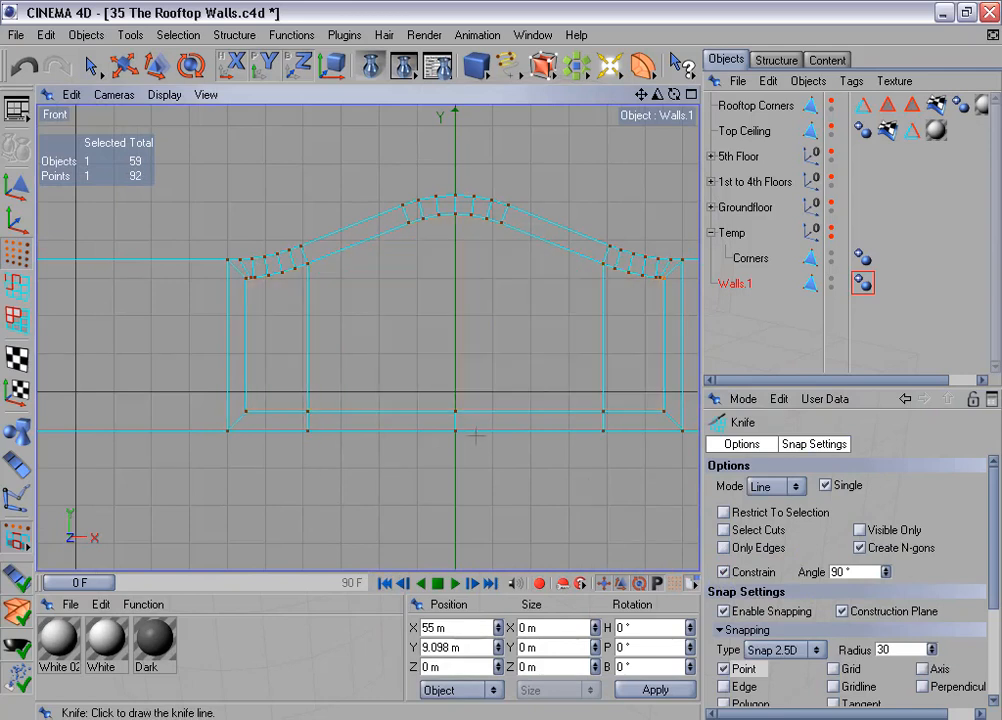
# Align the left cut's two bottom points with its upper point by applying the upper point's X position of -38.931 m and X size 0 m.
pyautogui.click(90, 66)
pyautogui.scroll(2, 287, 283)
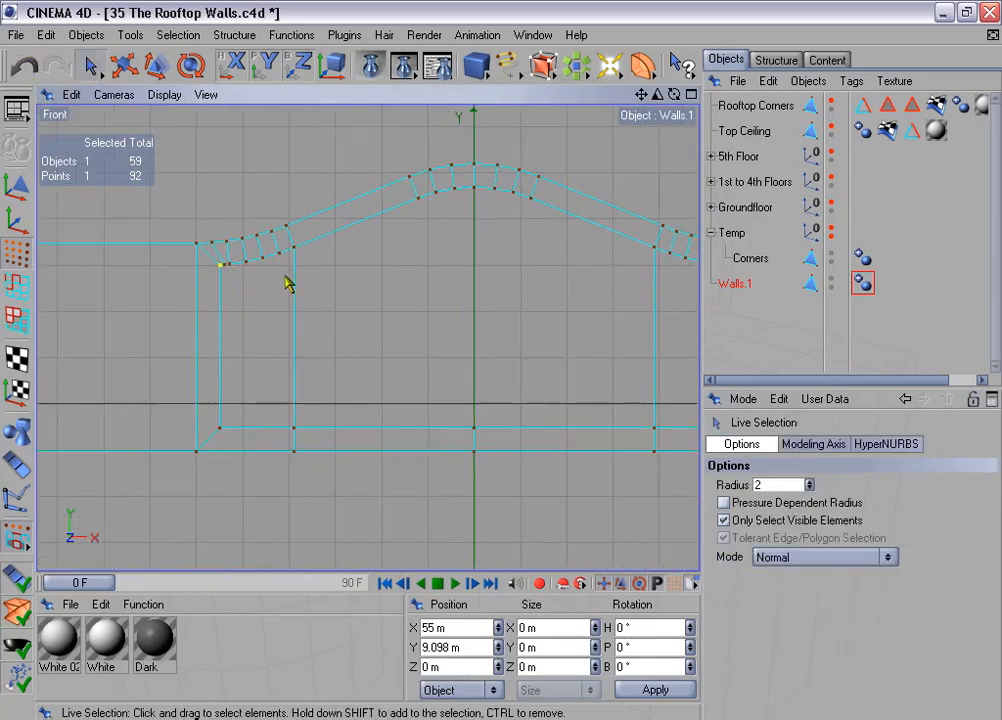
pyautogui.click(295, 247)
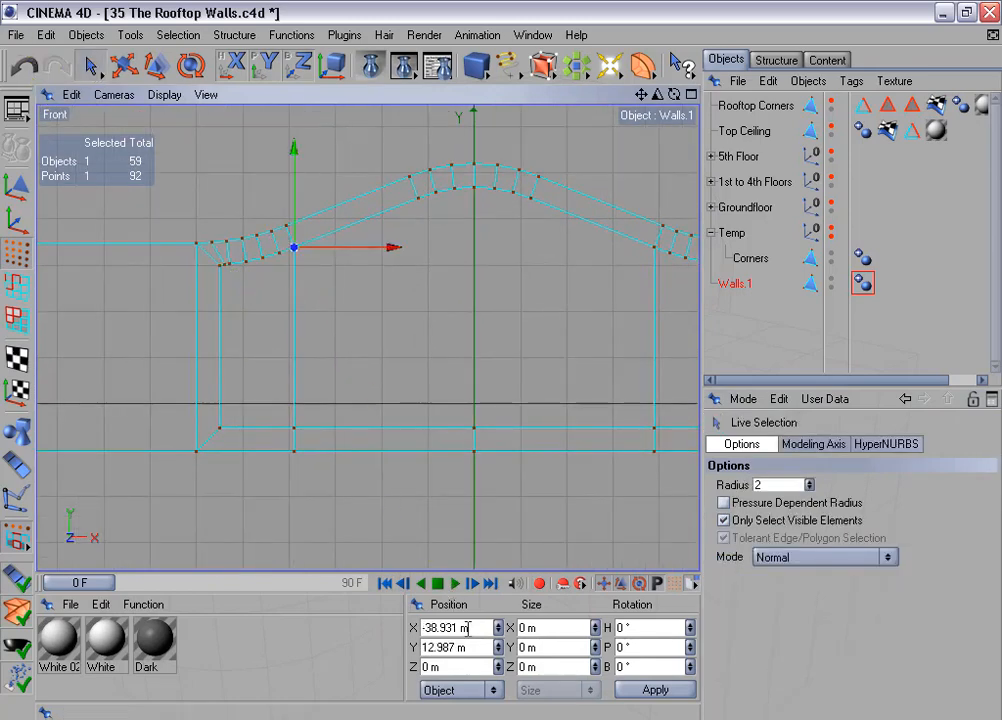
pyautogui.click(455, 627)
pyautogui.moveTo(455, 627); pyautogui.dragTo(419, 627)
pyautogui.hotkey('ctrl', 'c')
pyautogui.press('Delete')
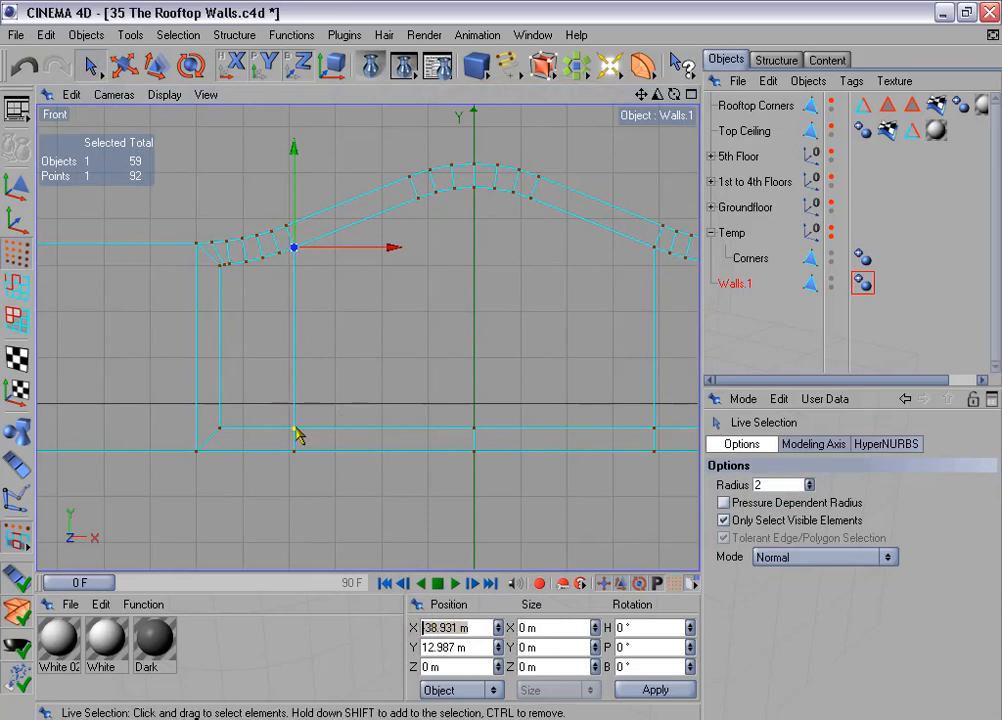
pyautogui.moveTo(296, 430); pyautogui.dragTo(291, 474)
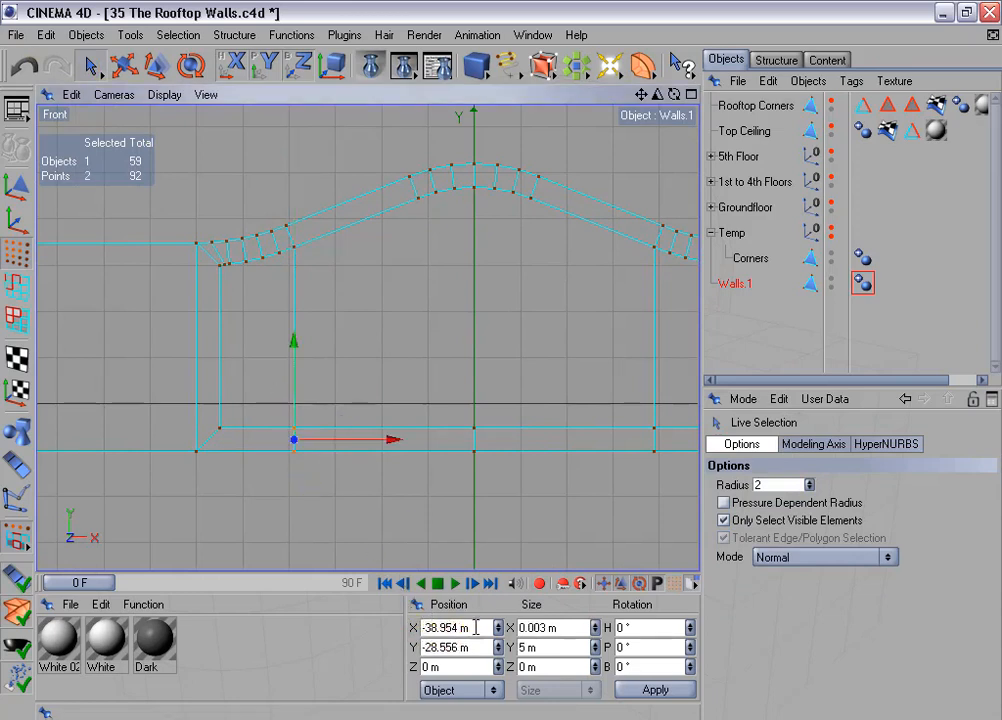
pyautogui.moveTo(476, 628); pyautogui.dragTo(424, 636)
pyautogui.hotkey('ctrl', 'v')
pyautogui.press('Tab')
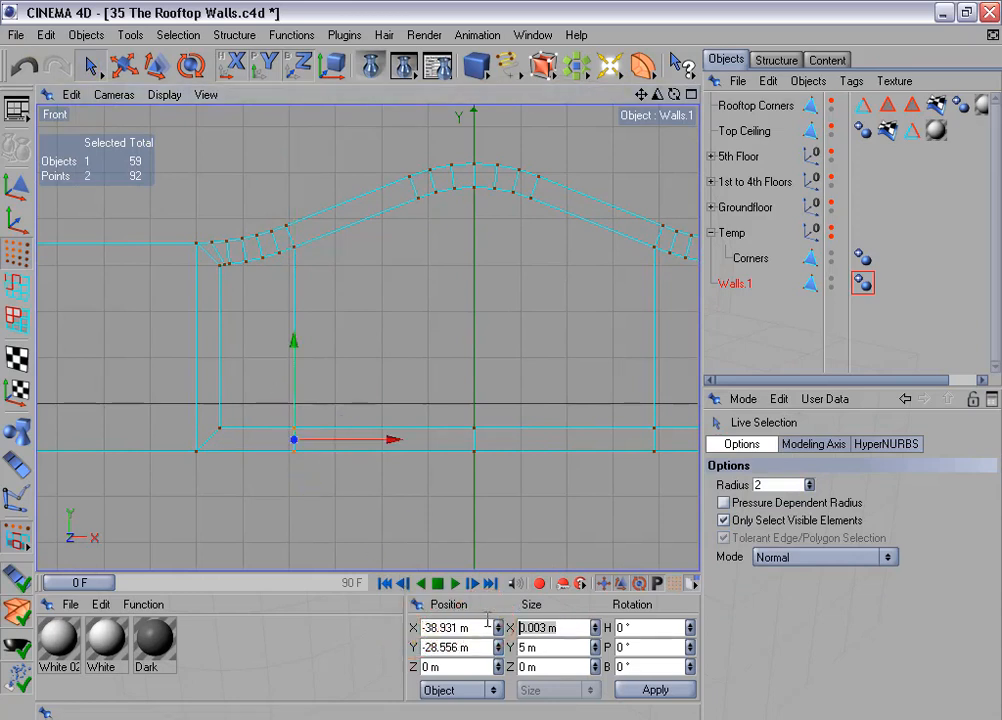
pyautogui.click(677, 691)
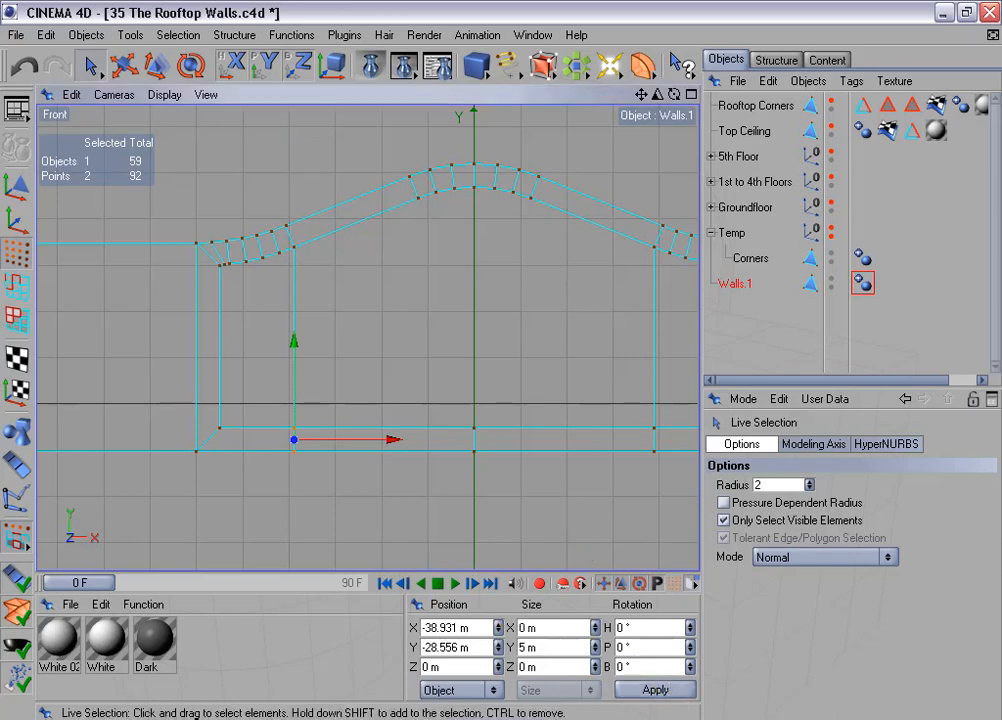
# Give the right cut's two bottom points an X position of 38.931 m and an X size of 0 m.
pyautogui.keyDown('alt'); pyautogui.moveTo(638, 462); pyautogui.dragTo(511, 449, button='middle'); pyautogui.keyUp('alt')
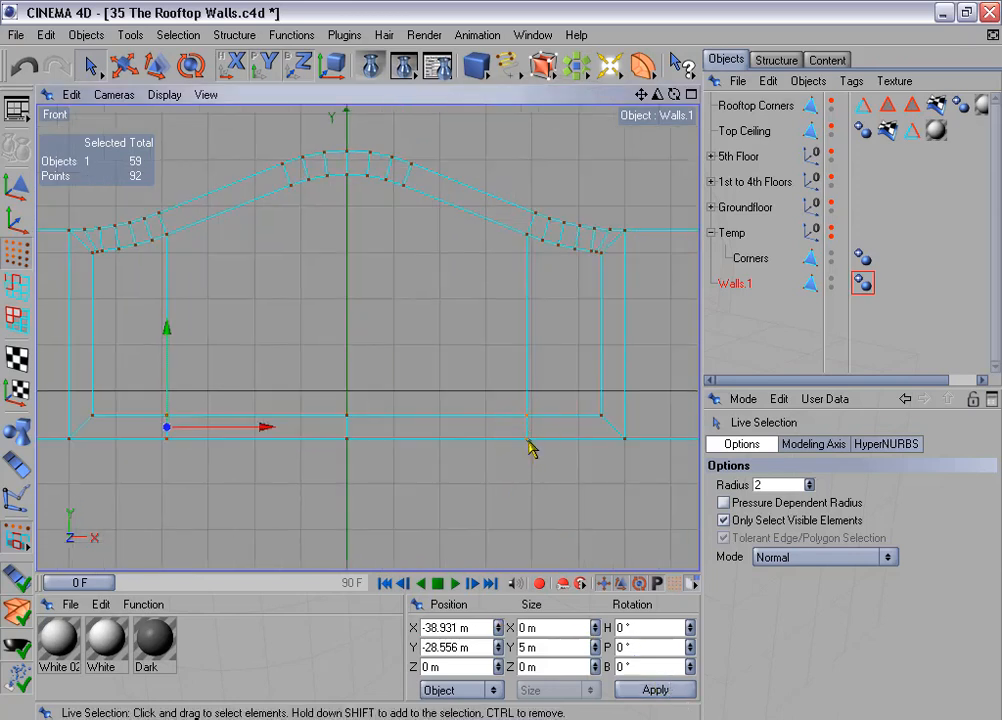
pyautogui.click(529, 441)
pyautogui.moveTo(473, 627); pyautogui.dragTo(416, 624)
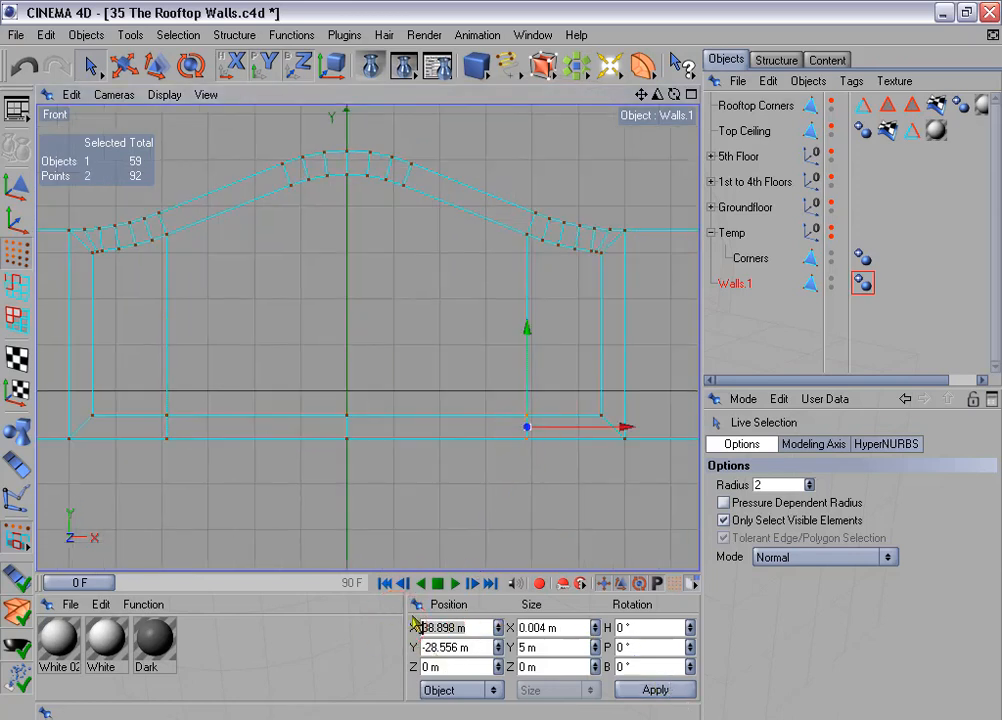
pyautogui.write('-38.931 m')
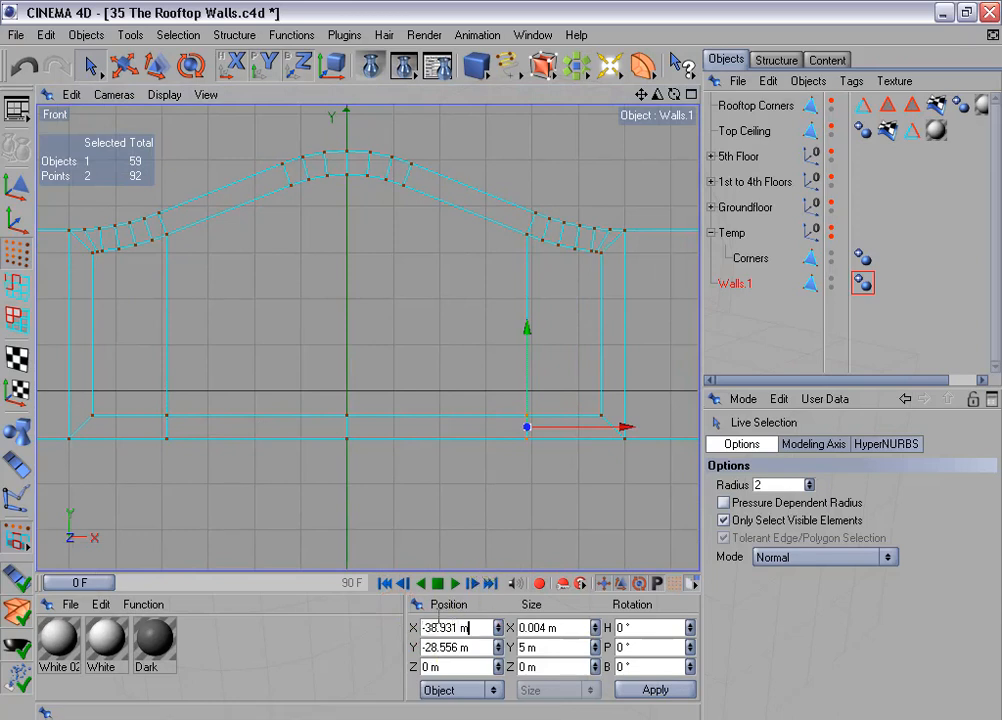
pyautogui.click(426, 629)
pyautogui.press('Tab')
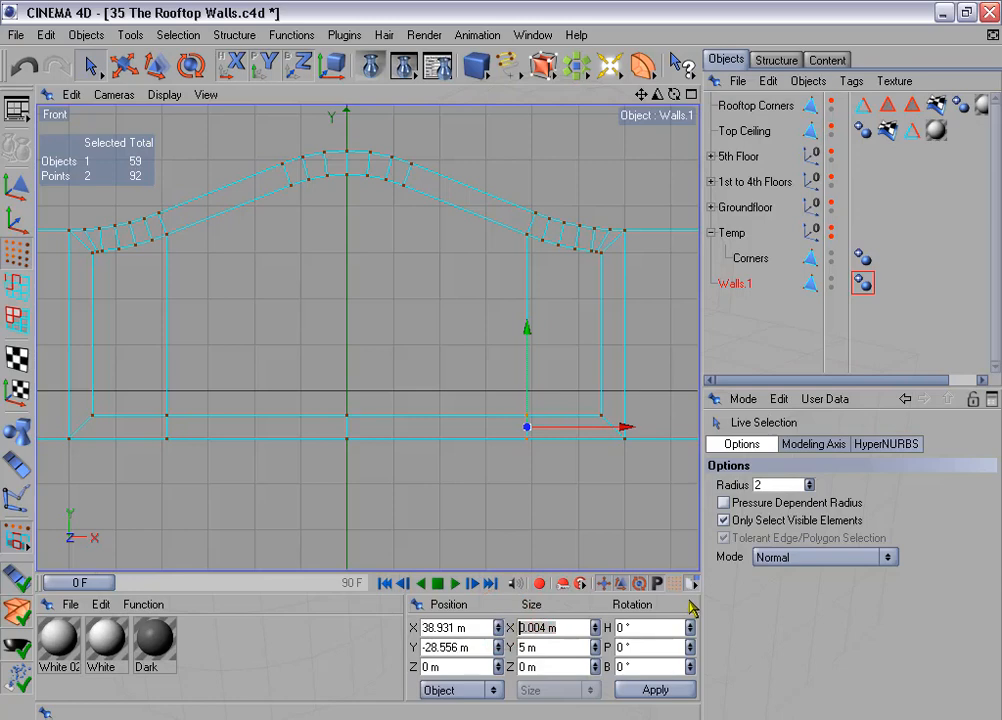
pyautogui.click(686, 692)
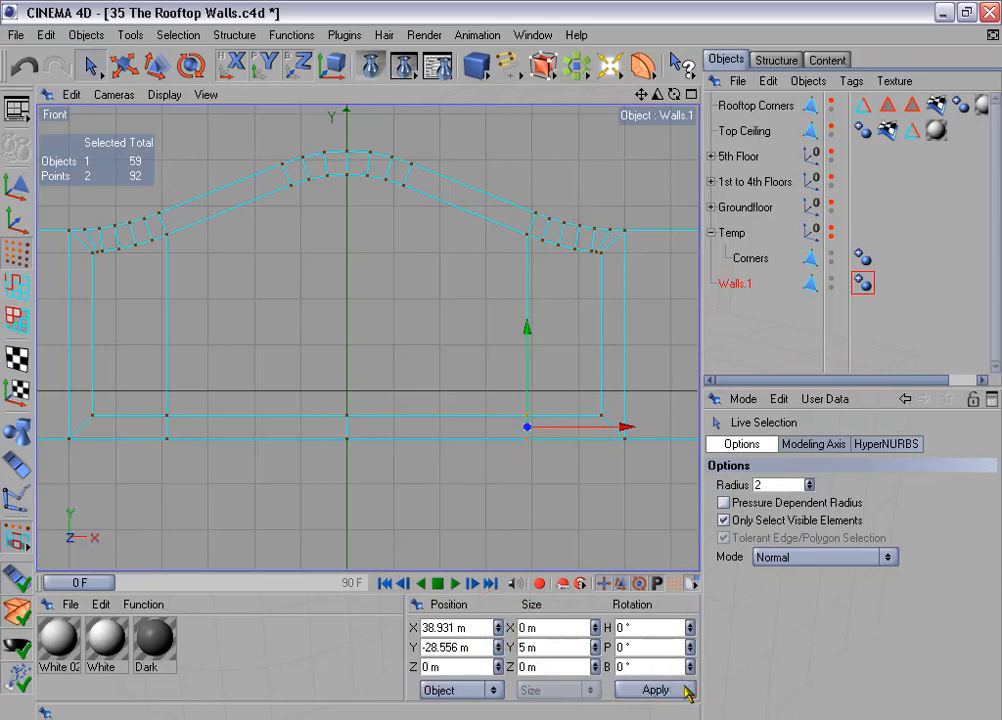
# With the Knife unconstrained, cut from both inner end points of the hump's top arc to the centre point on the inner bottom edge.
pyautogui.rightClick(393, 317)
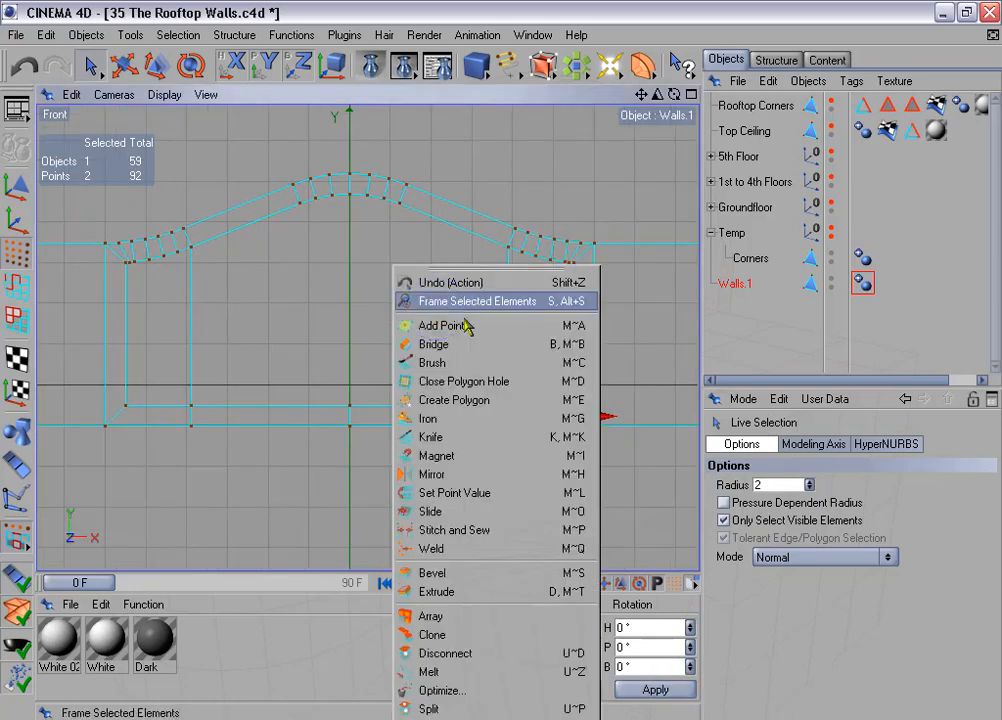
pyautogui.click(488, 374)
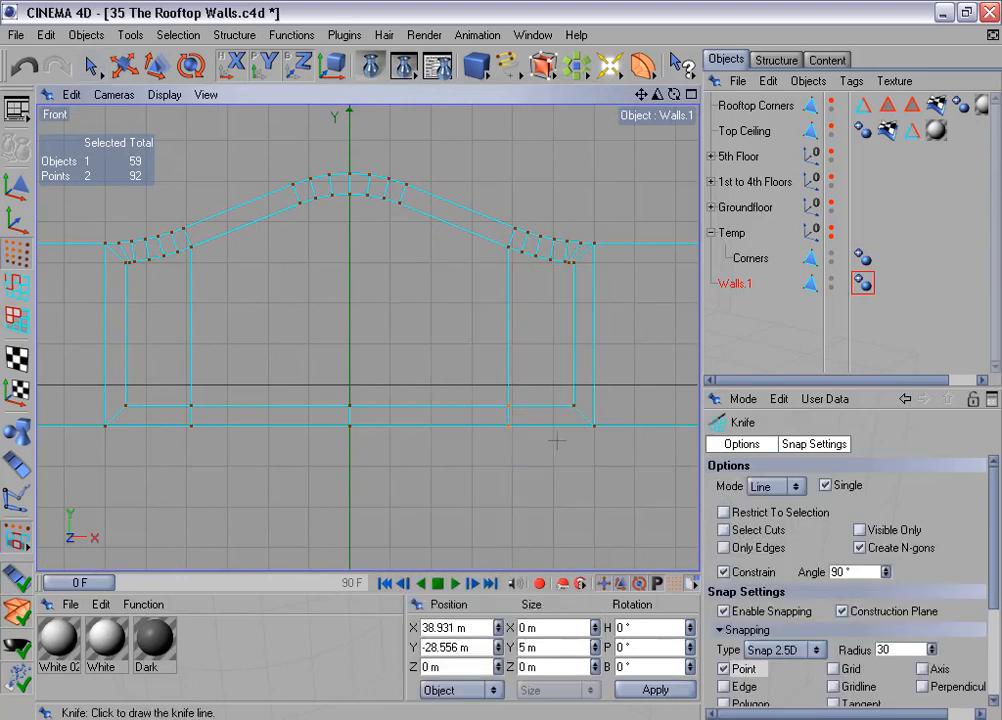
pyautogui.click(724, 574)
pyautogui.scroll(1, 463, 391)
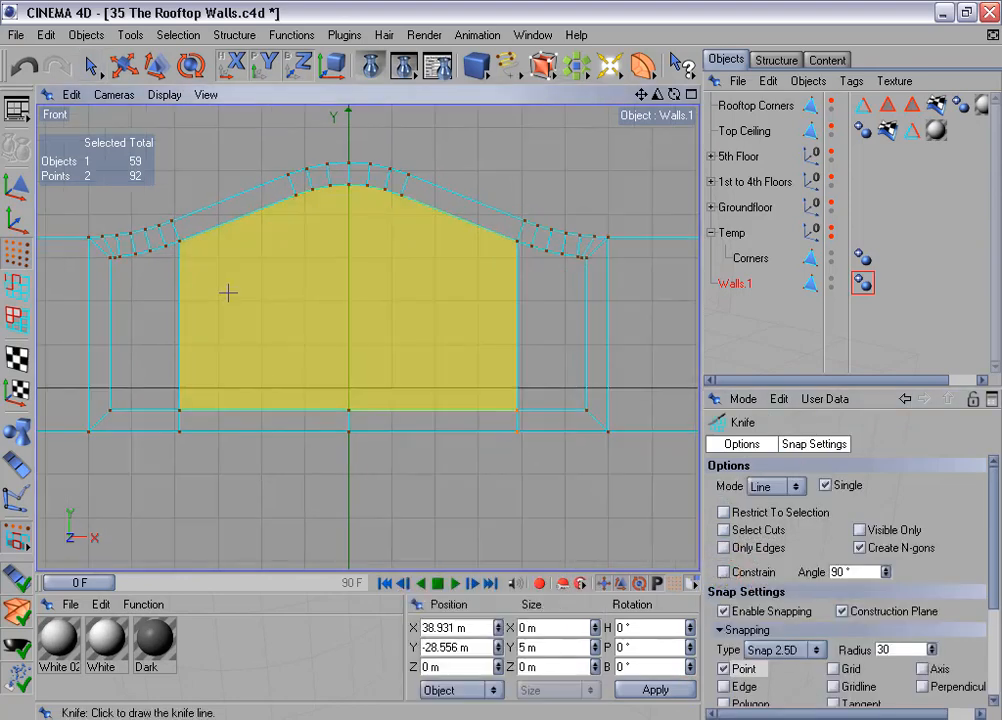
pyautogui.moveTo(298, 209); pyautogui.dragTo(341, 398)
pyautogui.moveTo(399, 196); pyautogui.dragTo(350, 400)
# Cut each side panel diagonally from the inner point beside its upper corner to the vertical cut's point on the inner bottom edge.
pyautogui.scroll(3, 405, 367)
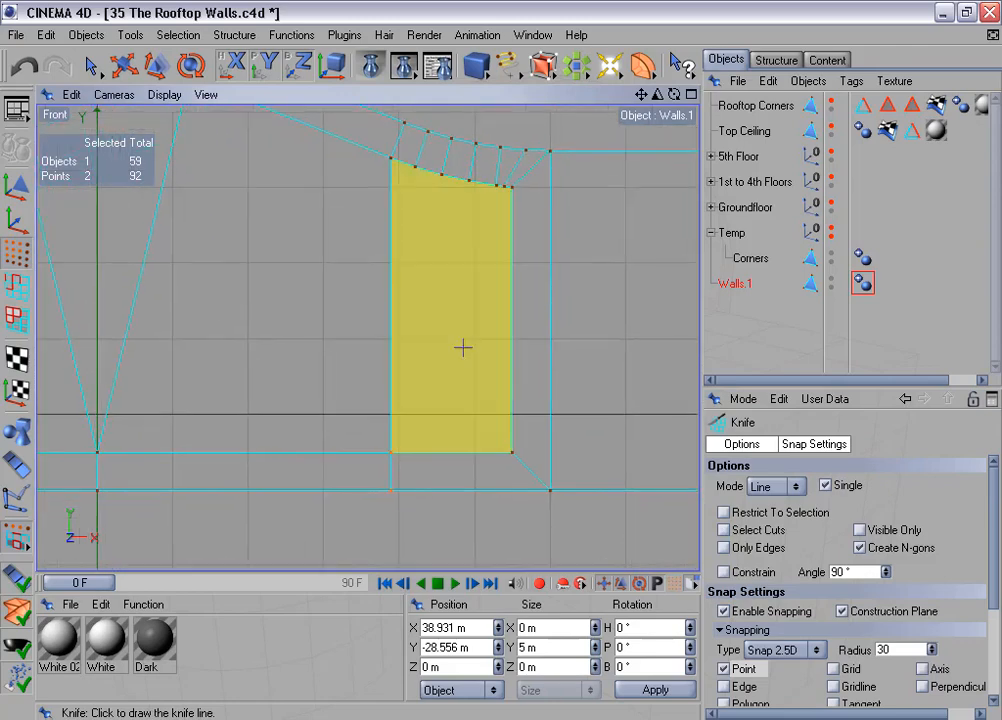
pyautogui.scroll(2, 463, 347)
pyautogui.moveTo(537, 154); pyautogui.dragTo(398, 469)
pyautogui.scroll(-2, 291, 425)
pyautogui.keyDown('alt'); pyautogui.moveTo(190, 336); pyautogui.dragTo(639, 359, button='middle'); pyautogui.keyUp('alt')
pyautogui.moveTo(188, 220); pyautogui.dragTo(291, 464)
# Remove the N-gons from Walls.1 with the Remove N-gons function.
pyautogui.scroll(-1, 303, 452)
pyautogui.scroll(-5, 305, 452)
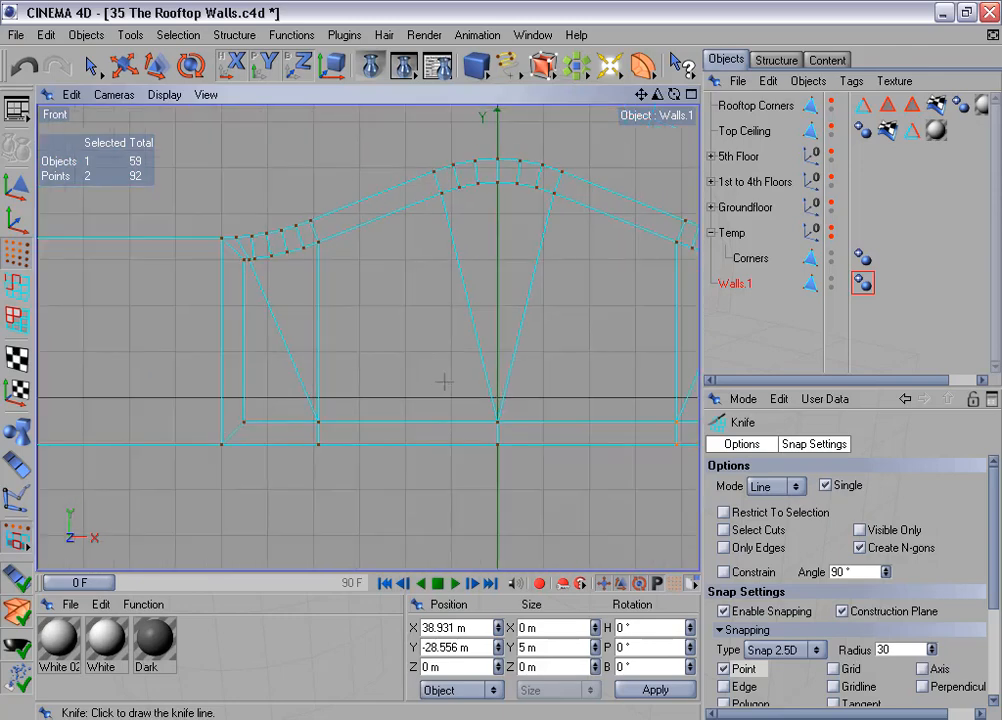
pyautogui.keyDown('alt'); pyautogui.moveTo(445, 382); pyautogui.dragTo(328, 382, button='middle'); pyautogui.keyUp('alt')
pyautogui.scroll(-1, 445, 365)
pyautogui.click(291, 35)
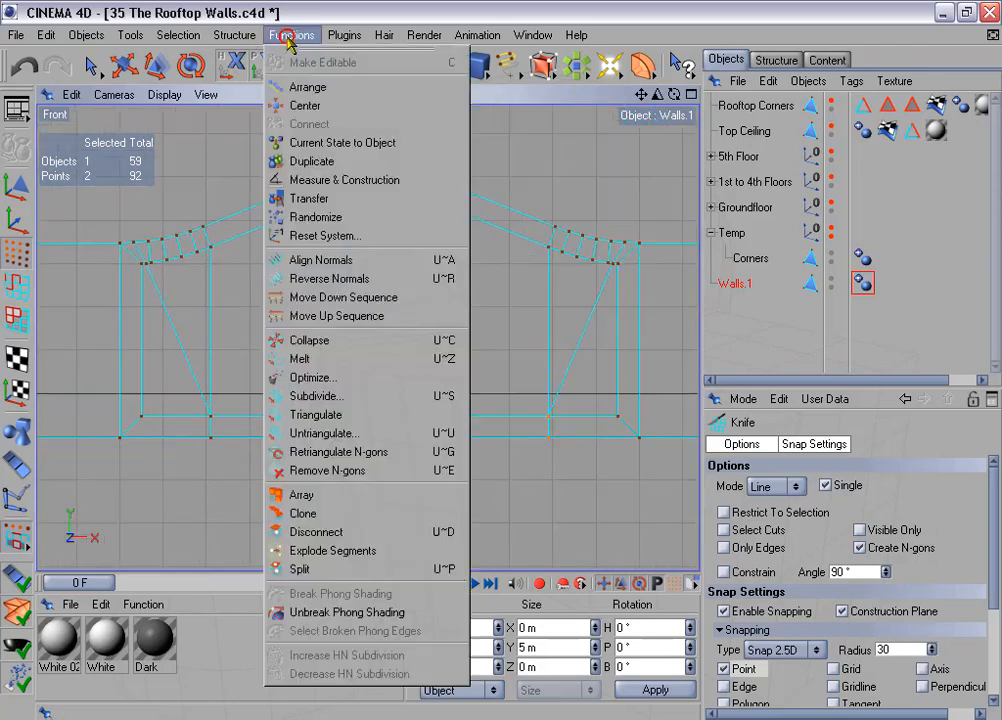
pyautogui.click(407, 480)
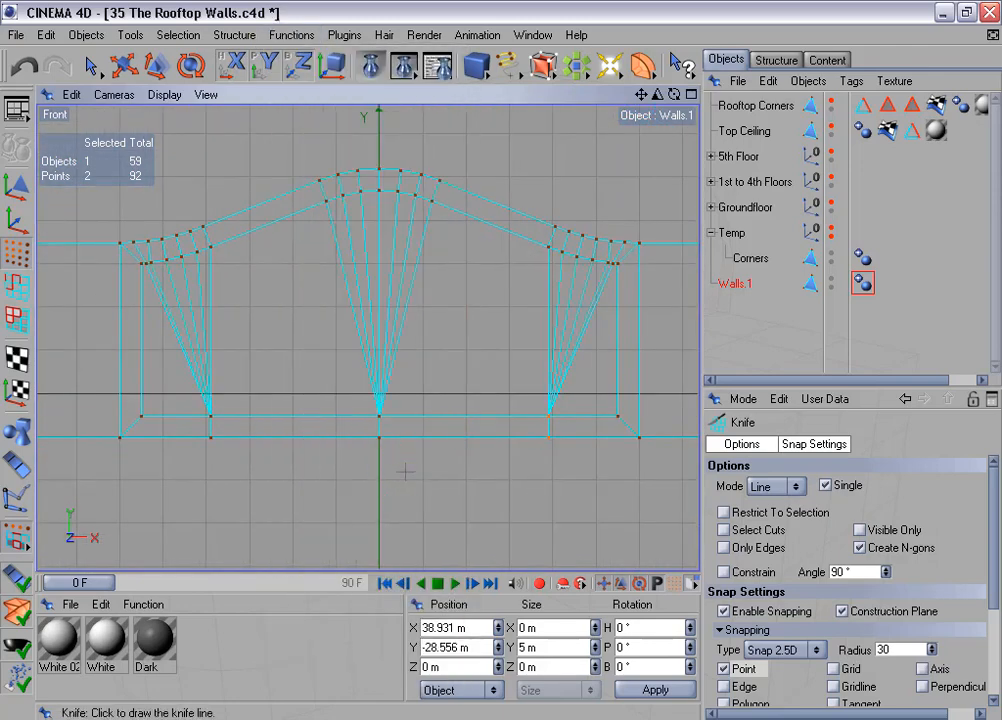
# In the perspective view, select the four border polygons along the bottom of the hump.
pyautogui.middleClick(438, 366)
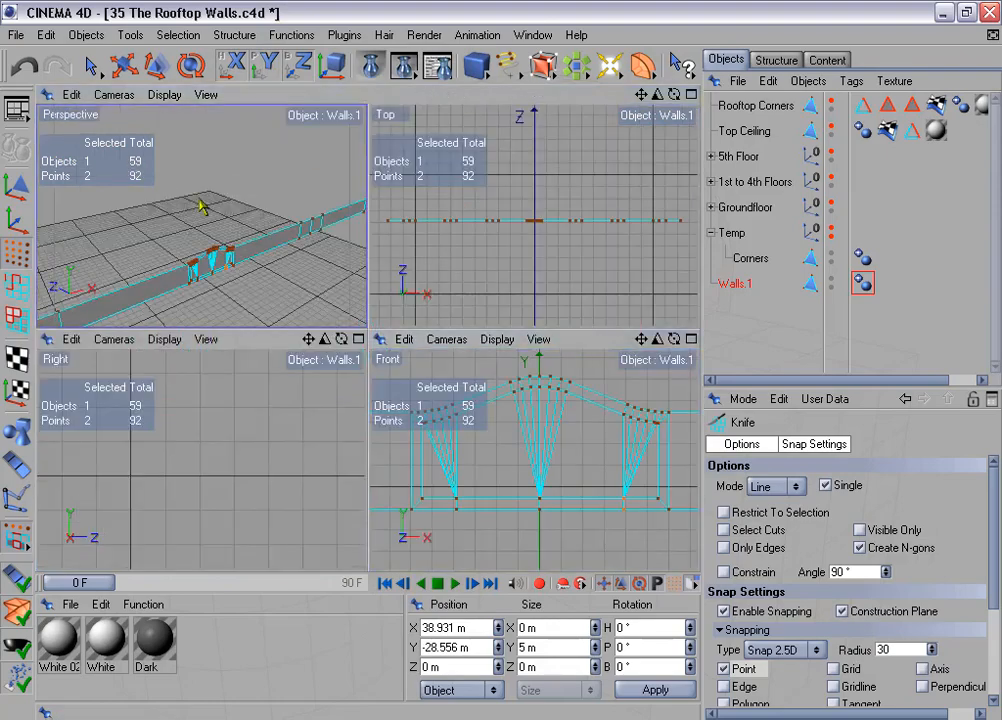
pyautogui.middleClick(203, 208)
pyautogui.scroll(4, 273, 275)
pyautogui.keyDown('alt'); pyautogui.moveTo(276, 288); pyautogui.dragTo(237, 138, button='middle'); pyautogui.keyUp('alt')
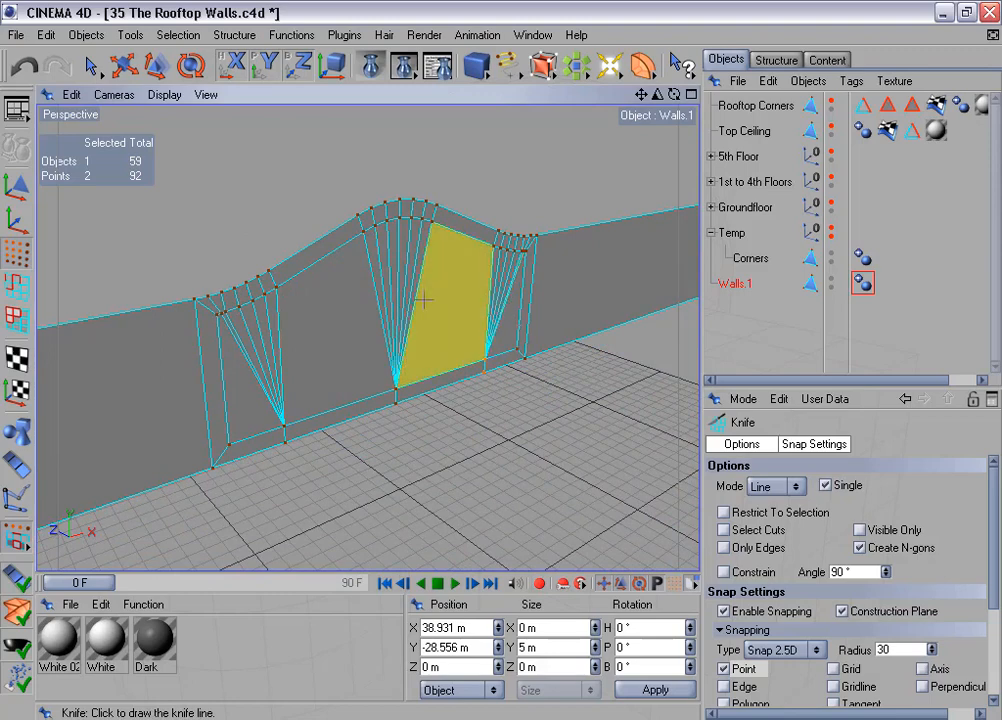
pyautogui.click(13, 315)
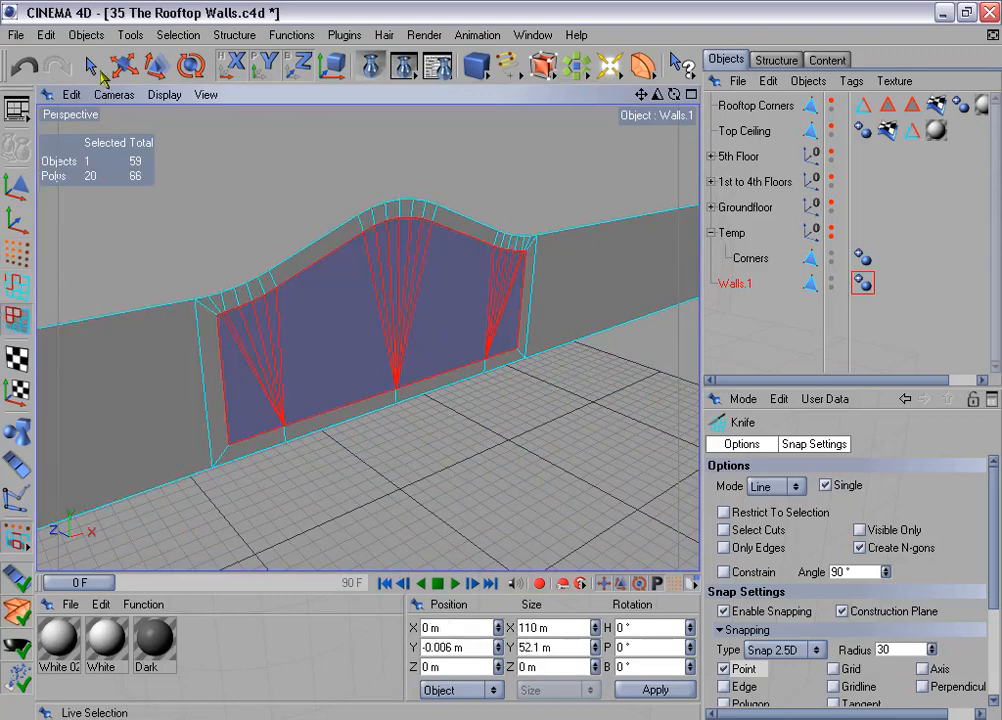
pyautogui.click(94, 67)
pyautogui.moveTo(248, 455); pyautogui.dragTo(442, 392)
pyautogui.moveTo(499, 377); pyautogui.dragTo(481, 360)
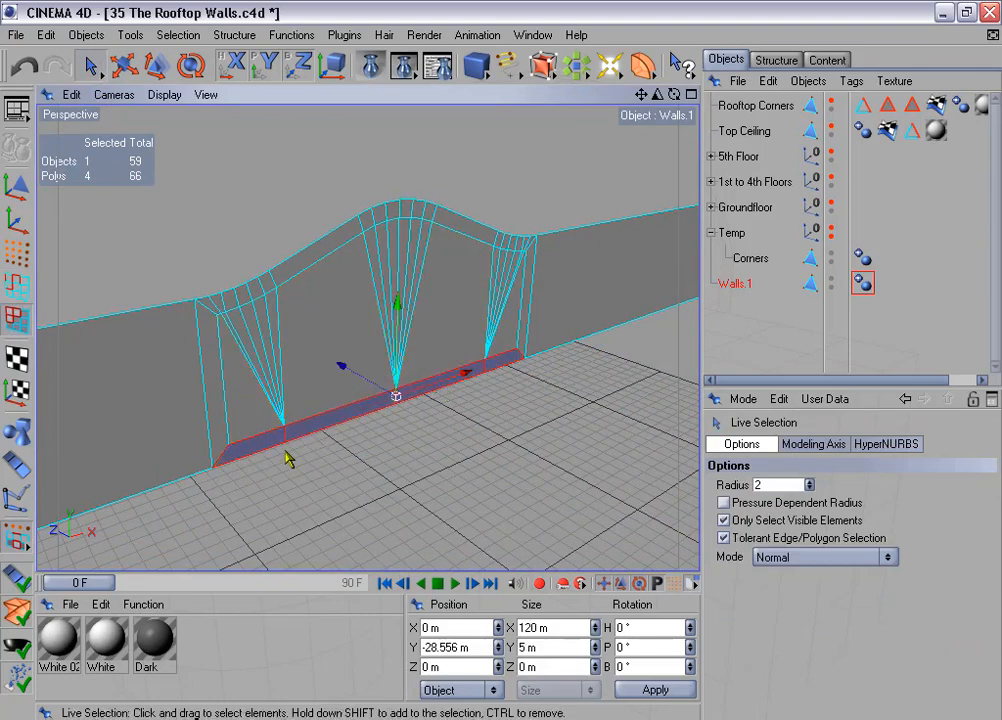
# Select all polygons of Walls.1 and reverse their normals.
pyautogui.keyDown('alt'); pyautogui.moveTo(465, 224); pyautogui.dragTo(458, 250); pyautogui.keyUp('alt')
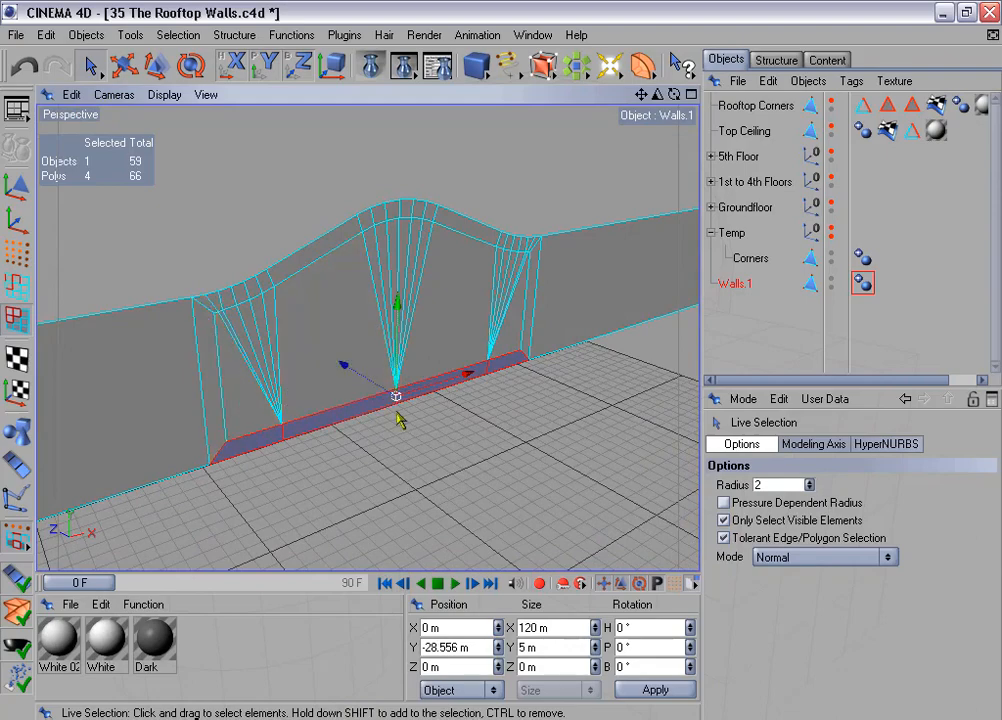
pyautogui.keyDown('alt'); pyautogui.moveTo(451, 287); pyautogui.dragTo(410, 330, button='right'); pyautogui.keyUp('alt')
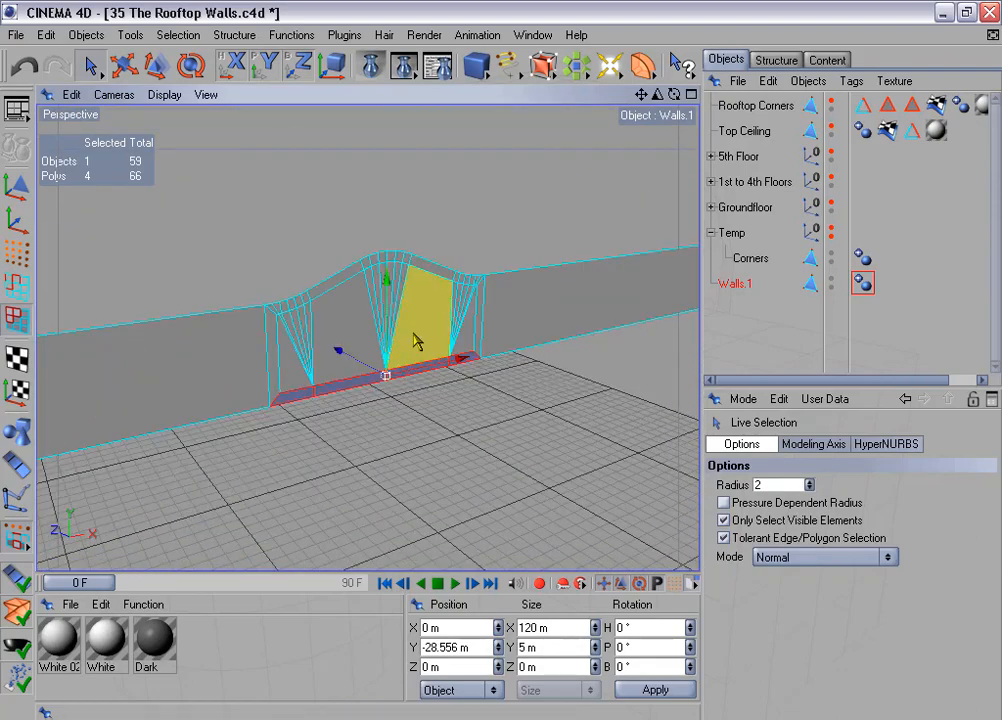
pyautogui.keyDown('alt'); pyautogui.moveTo(441, 333); pyautogui.dragTo(376, 326); pyautogui.keyUp('alt')
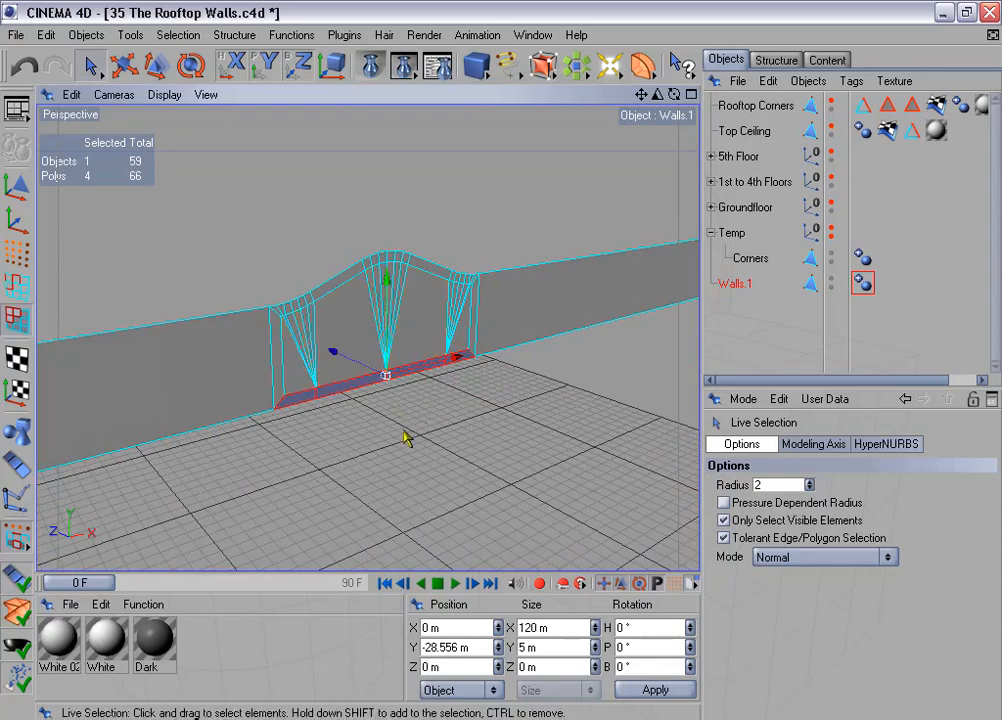
pyautogui.scroll(-3, 414, 418)
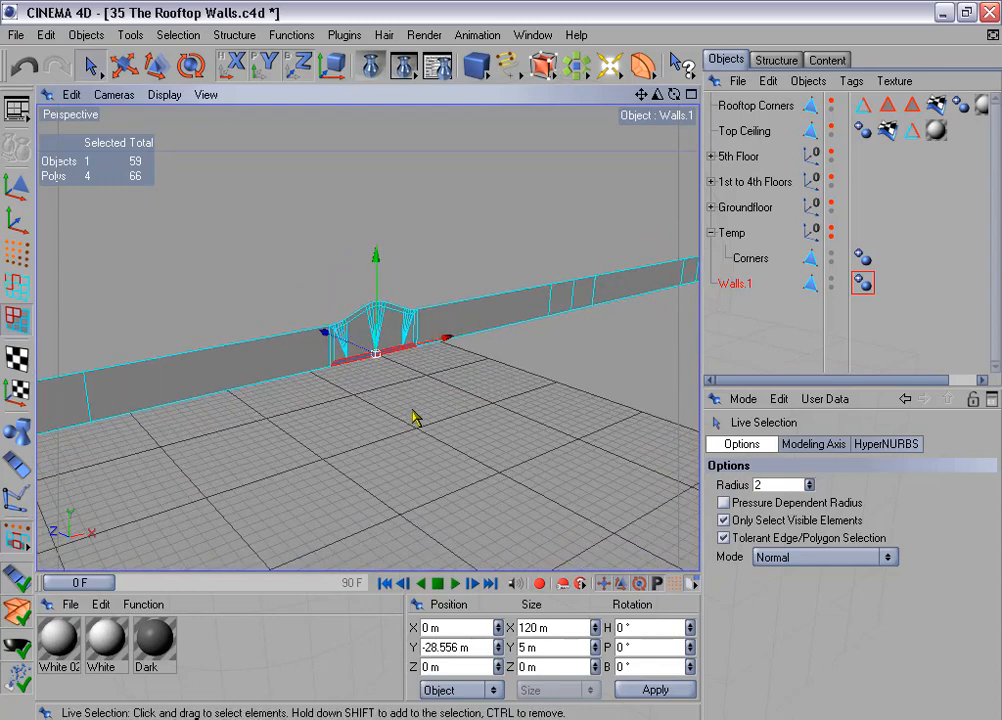
pyautogui.hotkey('ctrl', 'a')
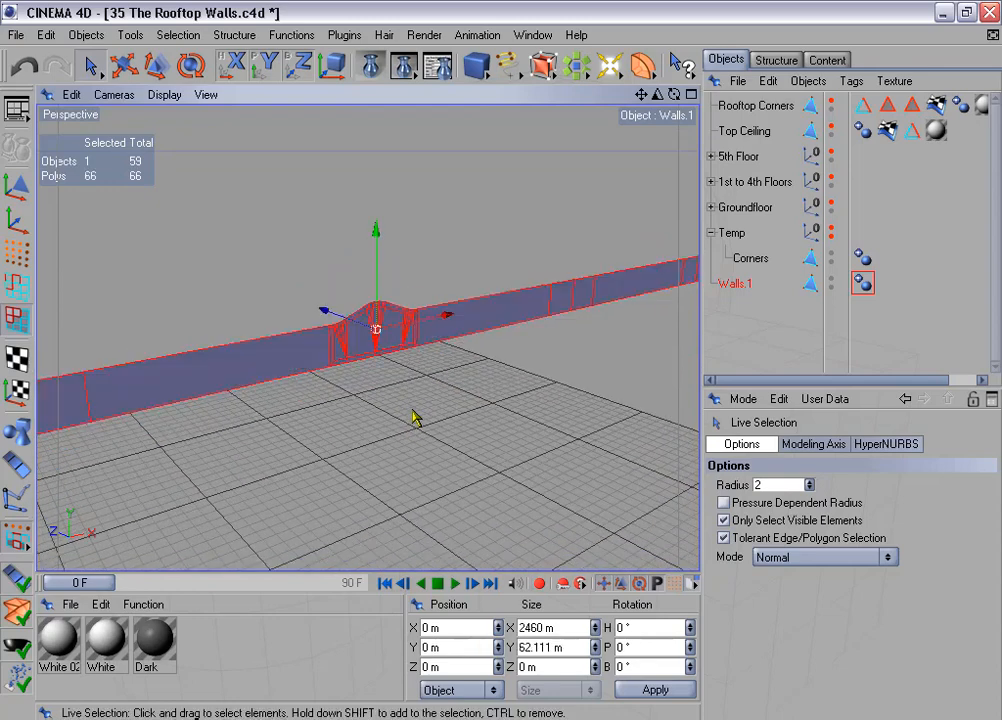
pyautogui.click(293, 35)
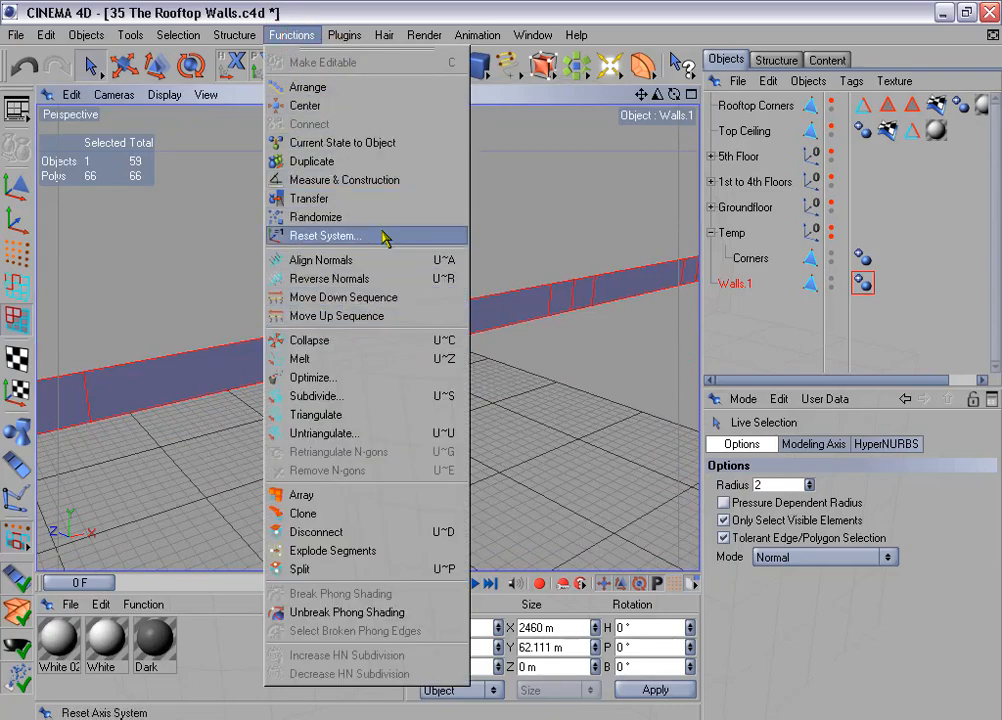
pyautogui.click(384, 279)
# Loop-select the border polygons around the hump and extrude them with a 5 m offset and Create Caps off.
pyautogui.scroll(6, 291, 308)
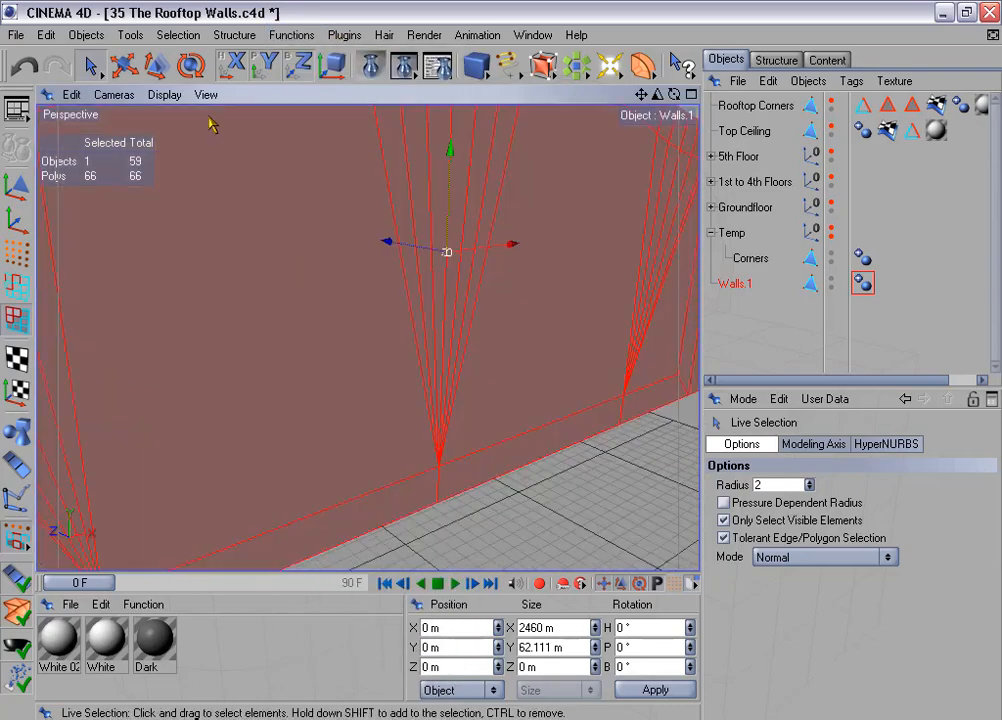
pyautogui.scroll(-5, 228, 124)
pyautogui.click(185, 35)
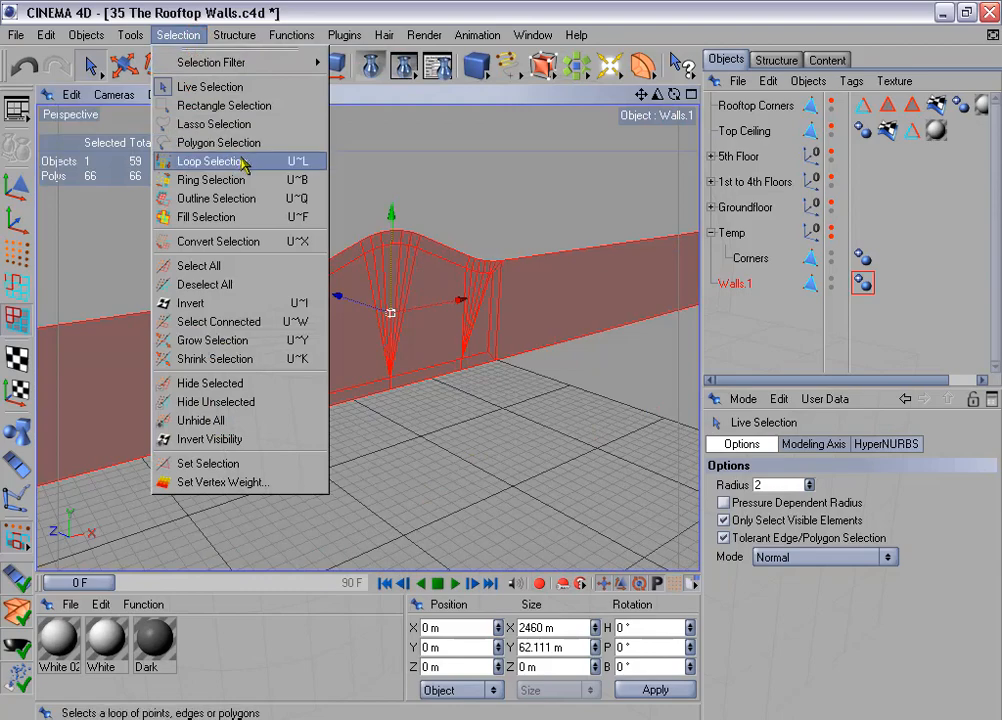
pyautogui.click(241, 163)
pyautogui.click(255, 310)
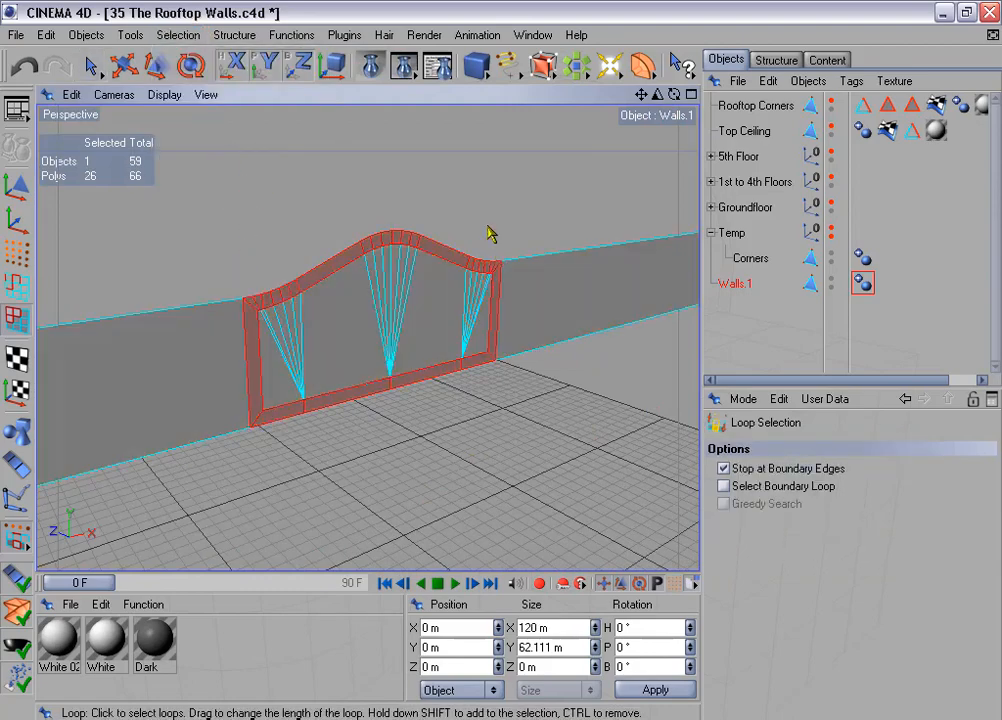
pyautogui.rightClick(480, 232)
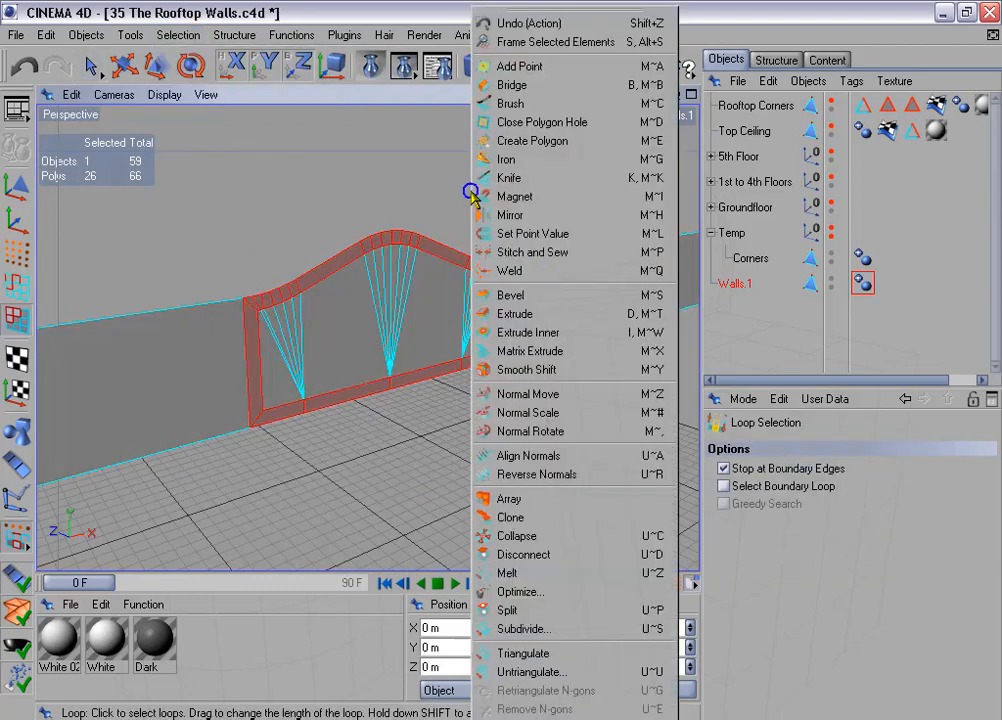
pyautogui.click(566, 314)
pyautogui.click(874, 556)
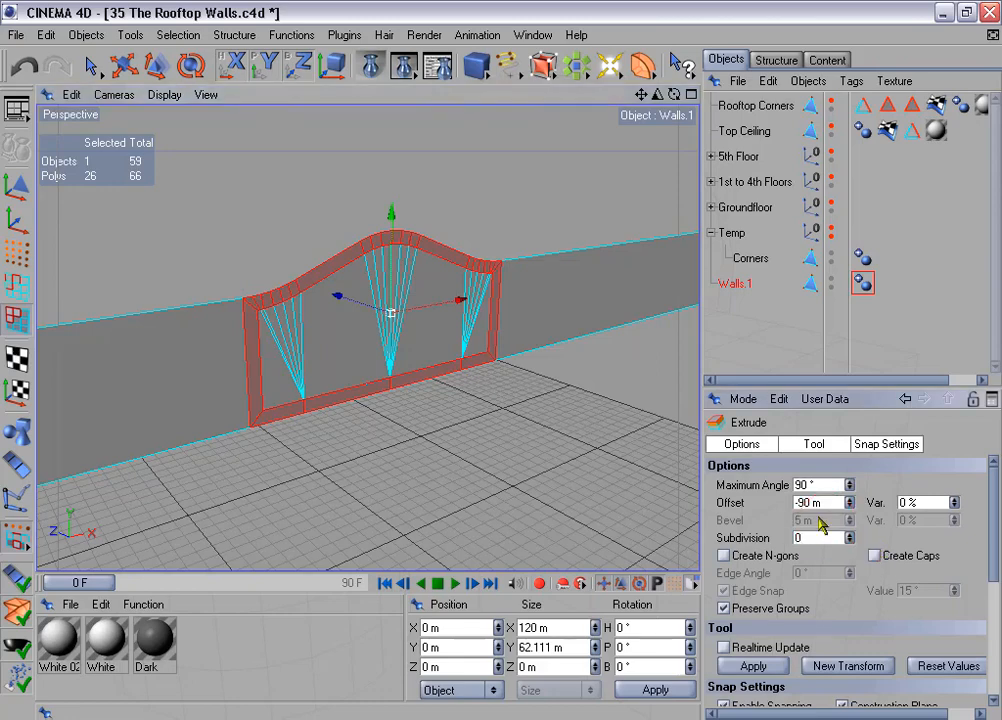
pyautogui.write('5')
pyautogui.click(753, 666)
# Delete the four polygons on the underside of the extruded frame.
pyautogui.keyDown('alt'); pyautogui.moveTo(602, 398); pyautogui.dragTo(600, 370); pyautogui.keyUp('alt')
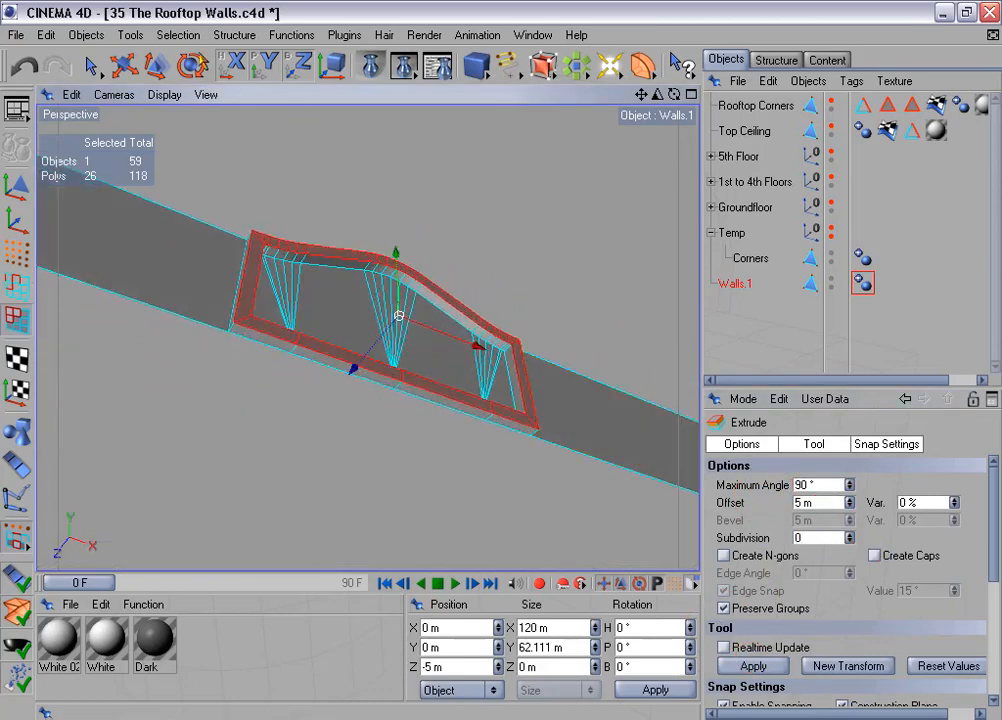
pyautogui.click(91, 67)
pyautogui.click(215, 356)
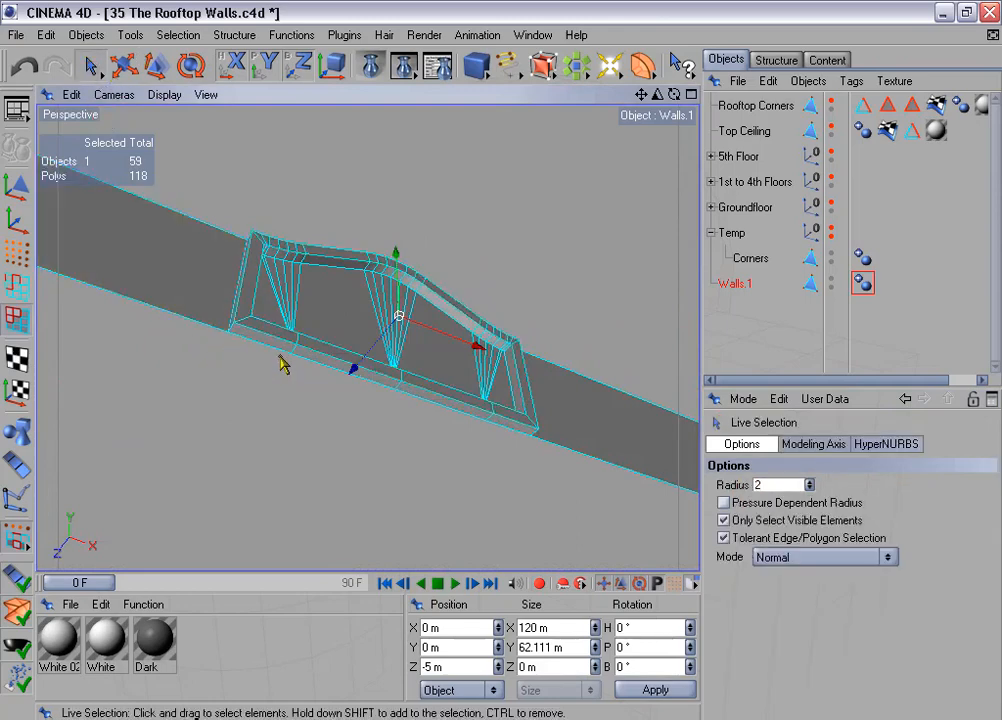
pyautogui.click(476, 429)
pyautogui.press('Delete')
# Delete the strip of polygons along the curved outer top of the extruded frame.
pyautogui.keyDown('alt'); pyautogui.moveTo(527, 378); pyautogui.dragTo(528, 320); pyautogui.keyUp('alt')
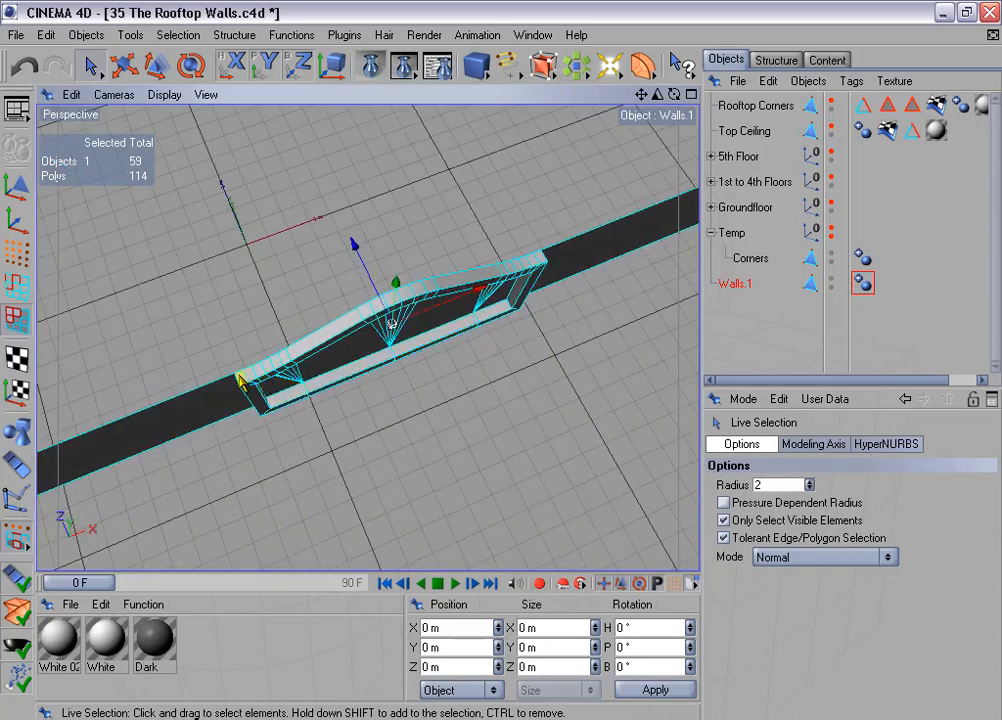
pyautogui.moveTo(241, 378); pyautogui.dragTo(355, 320)
pyautogui.moveTo(409, 299); pyautogui.dragTo(474, 285)
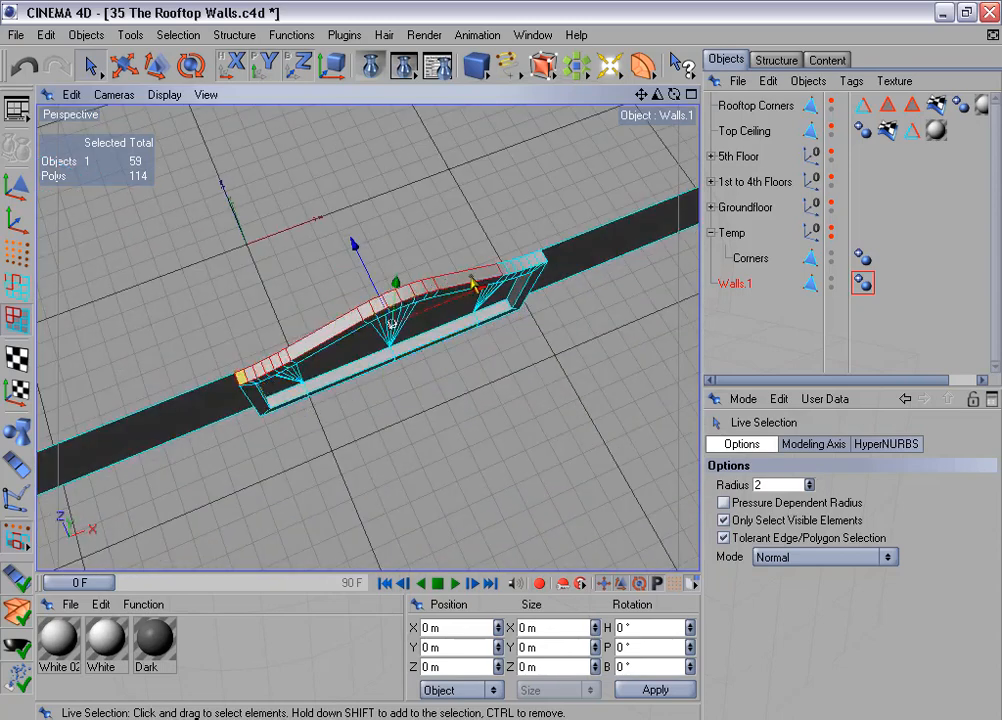
pyautogui.moveTo(536, 265); pyautogui.dragTo(540, 258)
pyautogui.keyDown('alt'); pyautogui.moveTo(492, 369); pyautogui.dragTo(538, 338); pyautogui.keyUp('alt')
pyautogui.press('Delete')
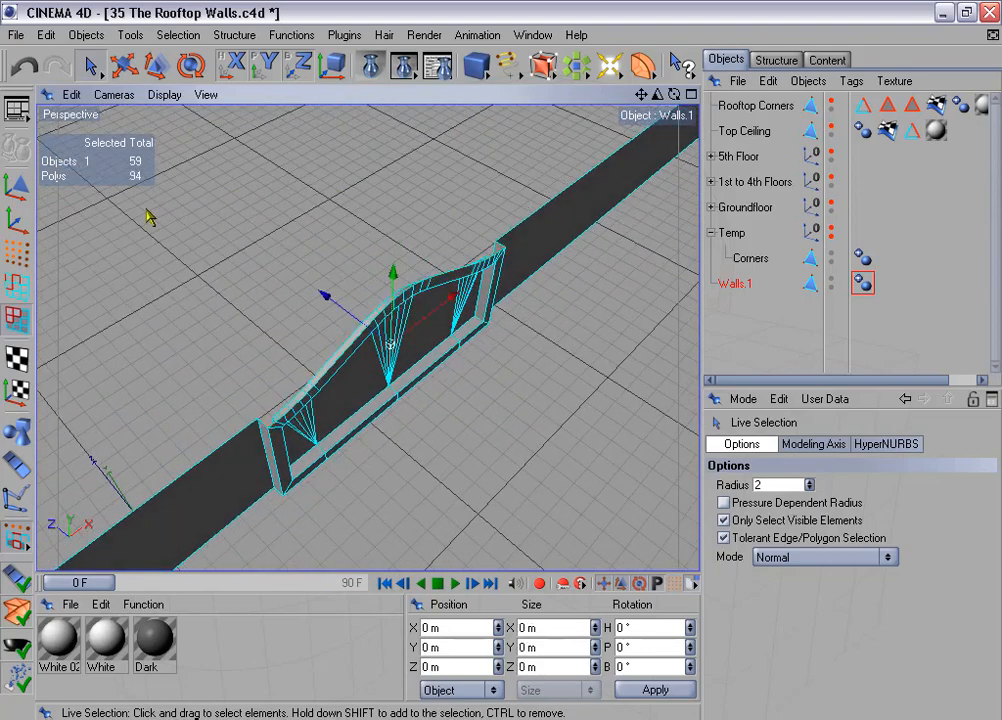
# Deselect all points of Walls.1 and run Optimize on the mesh.
pyautogui.click(9, 256)
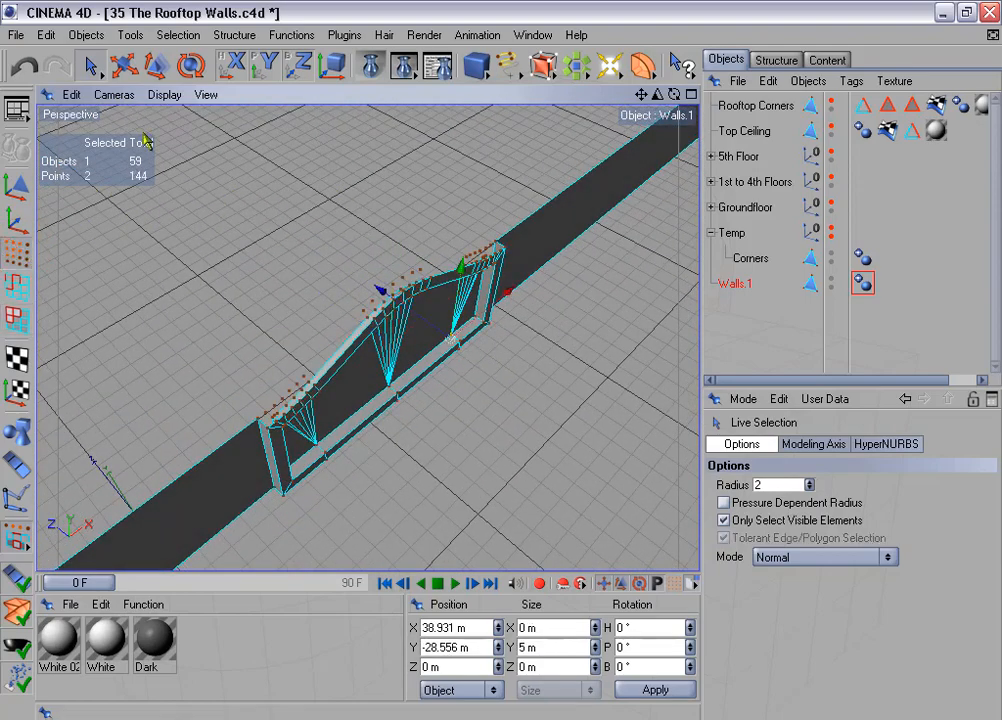
pyautogui.click(178, 36)
pyautogui.click(265, 283)
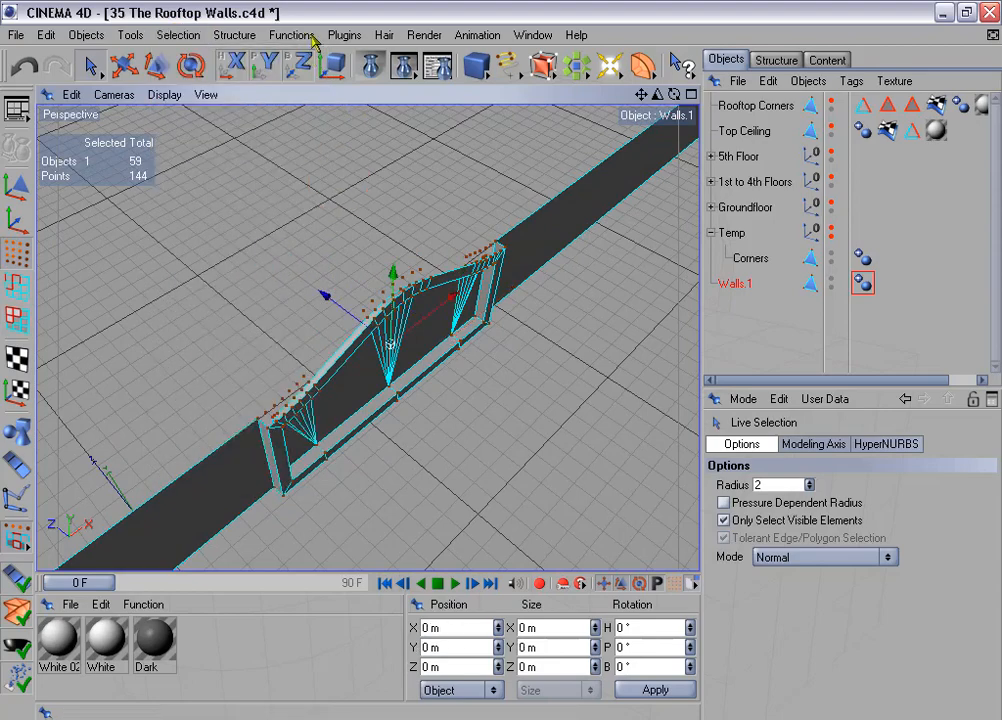
pyautogui.click(303, 36)
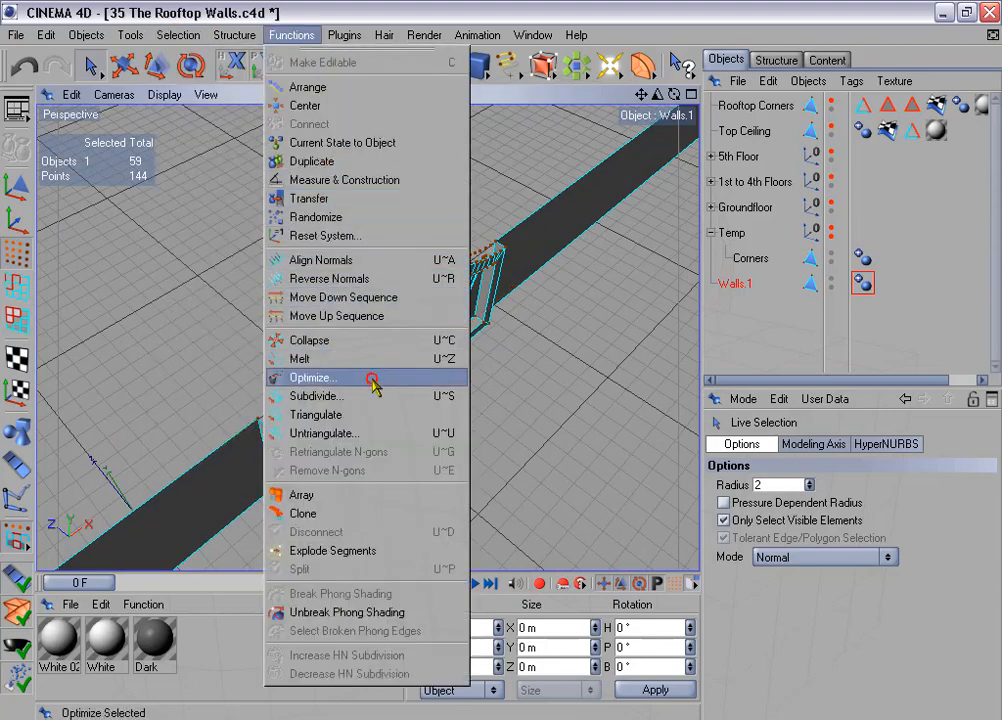
pyautogui.click(371, 379)
# In edge mode, loop-select the front and back edge loops around the inside of the extruded frame.
pyautogui.keyDown('alt'); pyautogui.moveTo(438, 200); pyautogui.dragTo(426, 115); pyautogui.keyUp('alt')
pyautogui.click(15, 287)
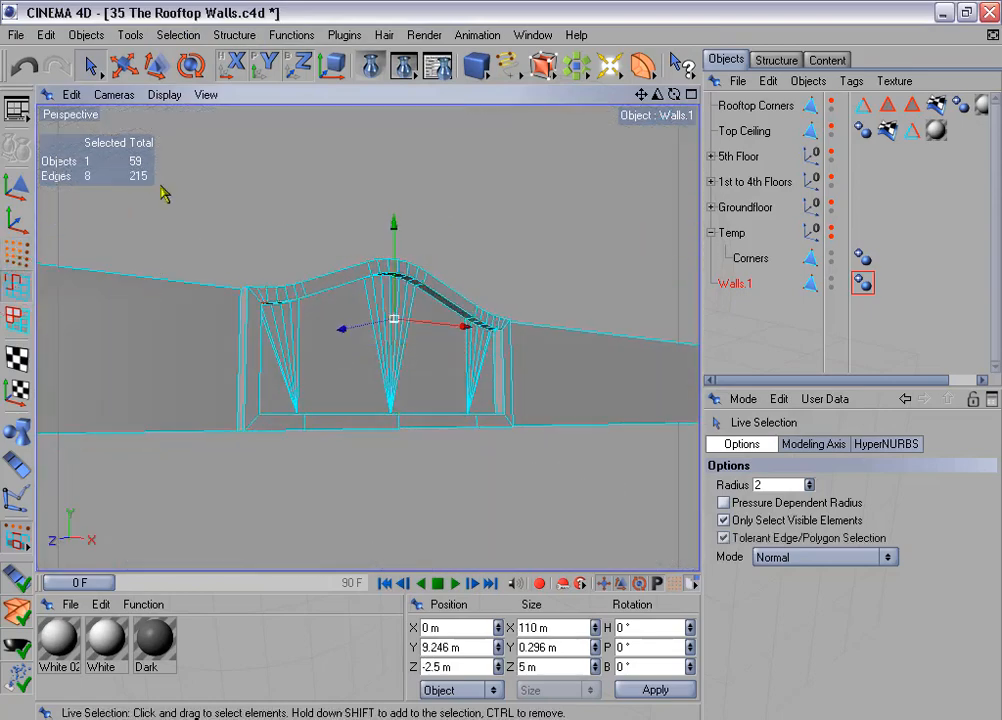
pyautogui.click(178, 35)
pyautogui.click(240, 163)
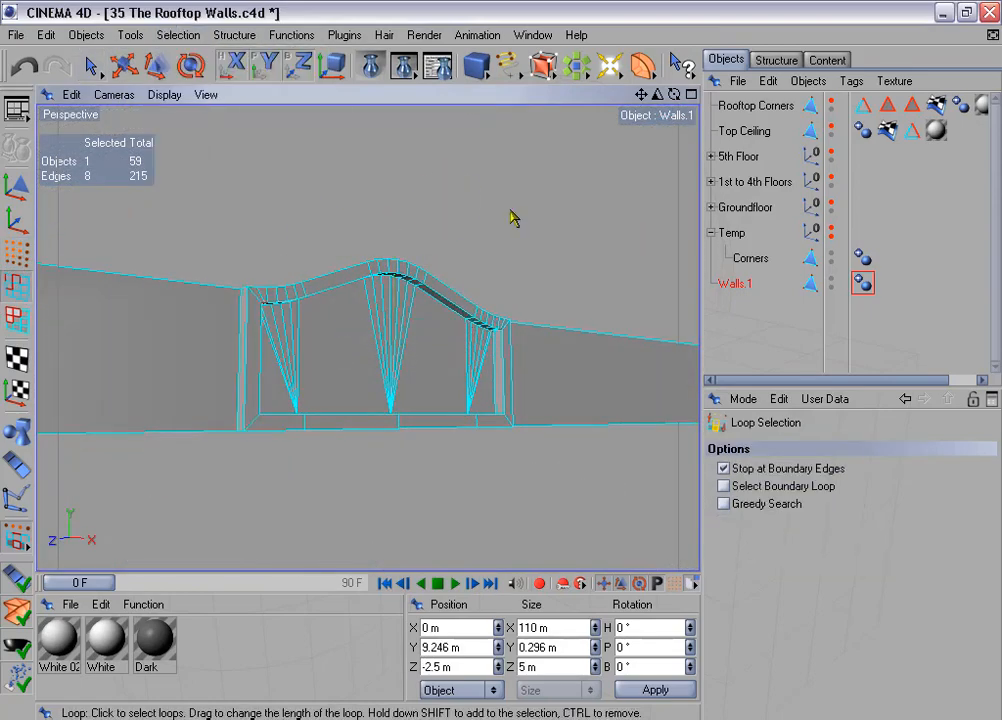
pyautogui.keyDown('alt'); pyautogui.moveTo(512, 219); pyautogui.dragTo(492, 170); pyautogui.keyUp('alt')
pyautogui.click(441, 315)
pyautogui.keyDown('shift'); pyautogui.click(454, 313); pyautogui.keyUp('shift')
# Add the outer vertical edges at both ends of the extruded frame to the edge selection with Live Selection.
pyautogui.click(90, 64)
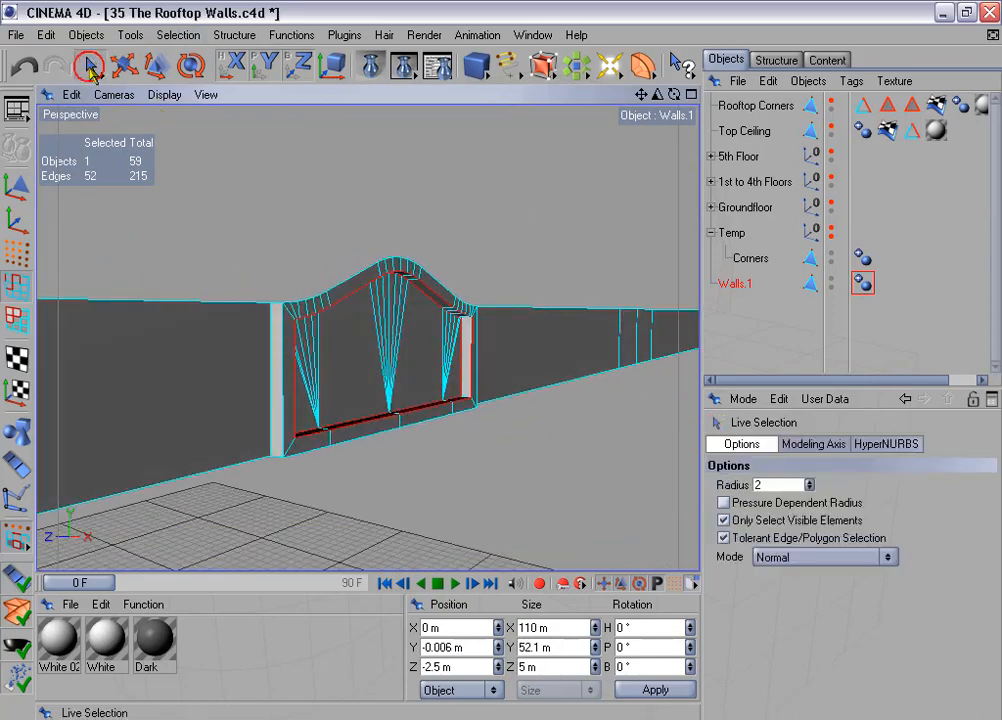
pyautogui.keyDown('shift'); pyautogui.click(284, 395); pyautogui.keyUp('shift')
pyautogui.keyDown('alt'); pyautogui.moveTo(357, 242); pyautogui.dragTo(690, 362); pyautogui.keyUp('alt')
pyautogui.keyDown('shift'); pyautogui.click(539, 347); pyautogui.keyUp('shift')
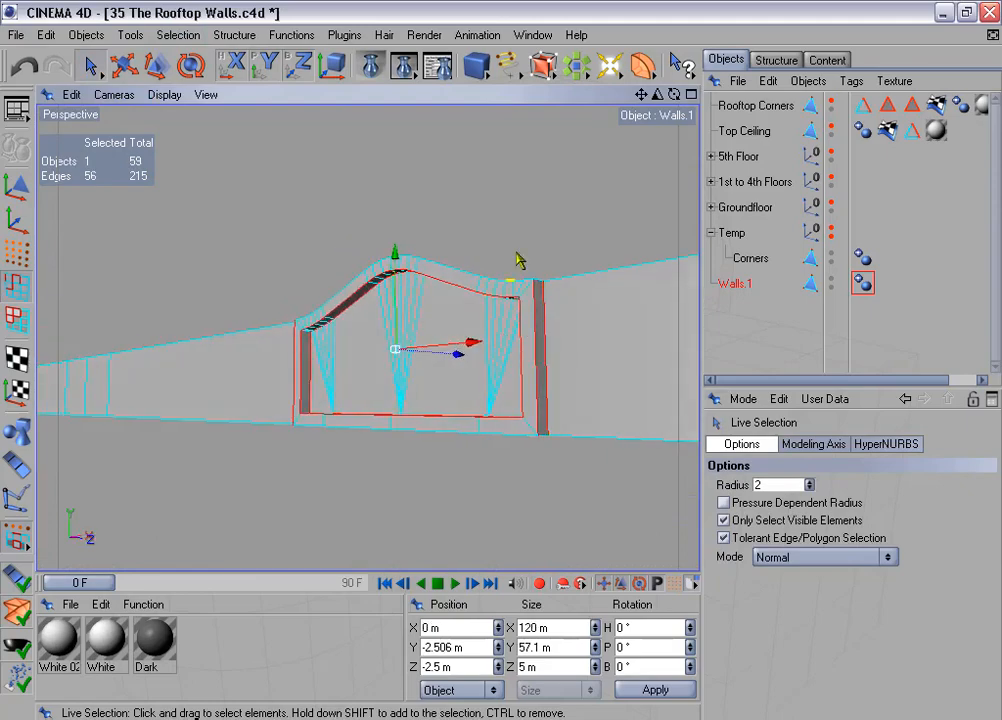
# Add the short depth edge at the frame's lower right inner corner to the edge selection.
pyautogui.keyDown('alt'); pyautogui.moveTo(517, 257); pyautogui.dragTo(517, 233); pyautogui.keyUp('alt')
pyautogui.keyDown('alt'); pyautogui.moveTo(517, 257); pyautogui.dragTo(517, 257, button='middle'); pyautogui.keyUp('alt')
pyautogui.hotkey('ctrl', 'shift', 'z')
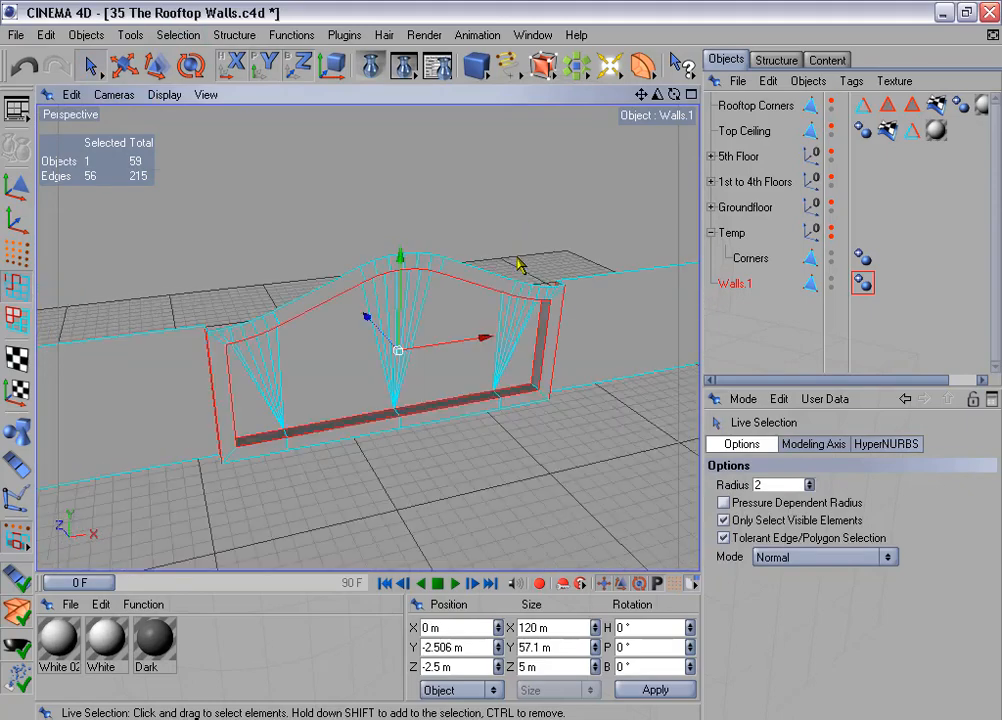
pyautogui.keyDown('alt'); pyautogui.moveTo(575, 259); pyautogui.dragTo(486, 388); pyautogui.keyUp('alt')
pyautogui.keyDown('alt'); pyautogui.moveTo(611, 241); pyautogui.dragTo(522, 236, button='middle'); pyautogui.keyUp('alt')
pyautogui.keyDown('alt'); pyautogui.moveTo(525, 243); pyautogui.dragTo(608, 263); pyautogui.keyUp('alt')
pyautogui.moveTo(658, 95); pyautogui.dragTo(725, 95)
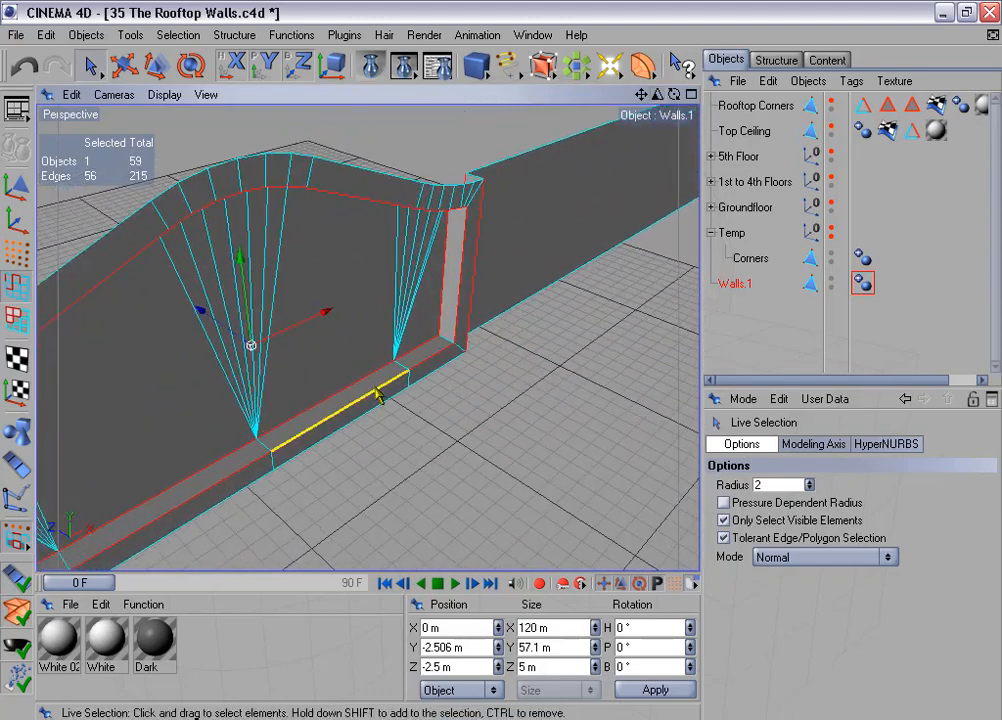
pyautogui.keyDown('shift'); pyautogui.click(447, 335); pyautogui.keyUp('shift')
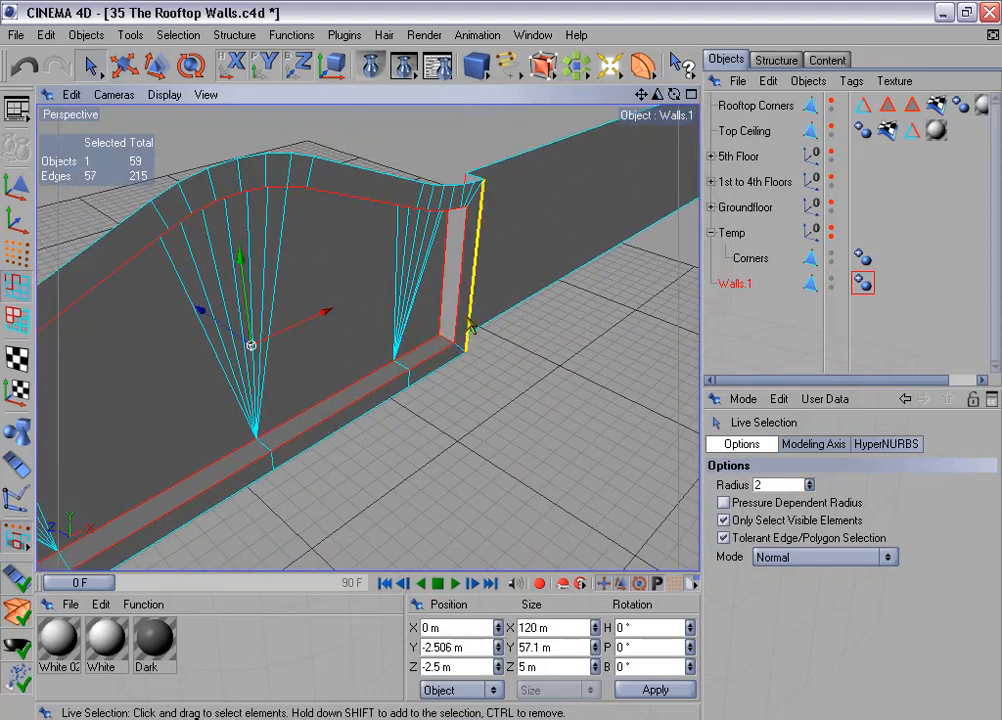
# Add the short depth edges at the frame's upper right, upper left and lower left inner corners to the edge selection.
pyautogui.keyDown('alt'); pyautogui.moveTo(494, 383); pyautogui.dragTo(536, 224); pyautogui.keyUp('alt')
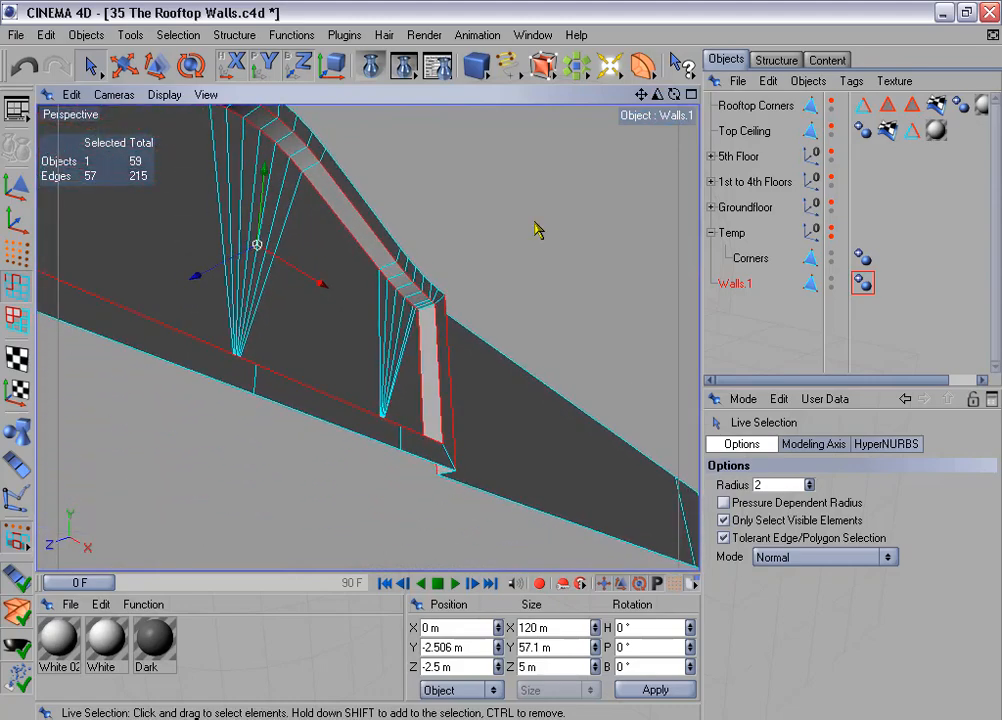
pyautogui.moveTo(657, 95); pyautogui.dragTo(713, 95)
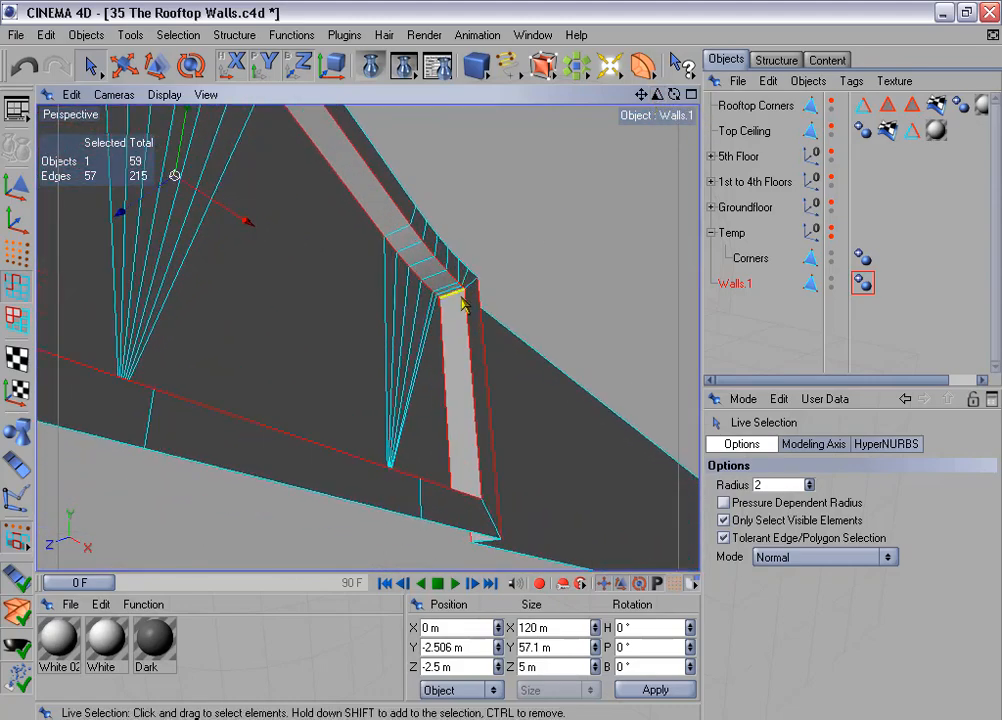
pyautogui.keyDown('shift'); pyautogui.click(452, 303); pyautogui.keyUp('shift')
pyautogui.keyDown('alt'); pyautogui.moveTo(454, 302); pyautogui.dragTo(566, 354); pyautogui.keyUp('alt')
pyautogui.keyDown('shift'); pyautogui.click(172, 330); pyautogui.keyUp('shift')
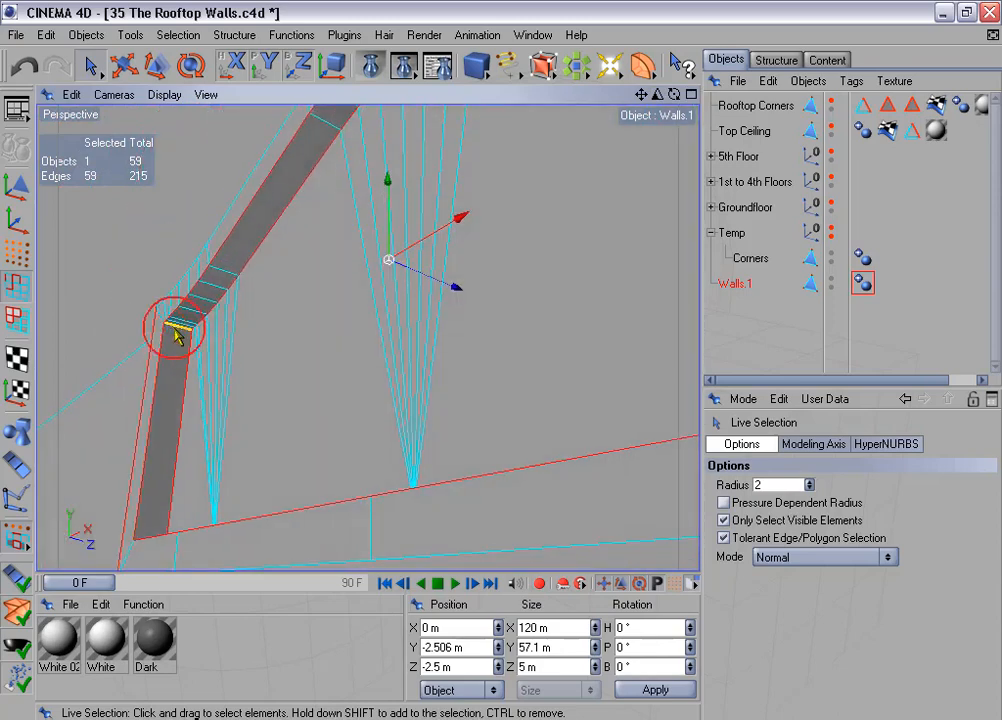
pyautogui.keyDown('alt'); pyautogui.moveTo(490, 345); pyautogui.dragTo(560, 340); pyautogui.keyUp('alt')
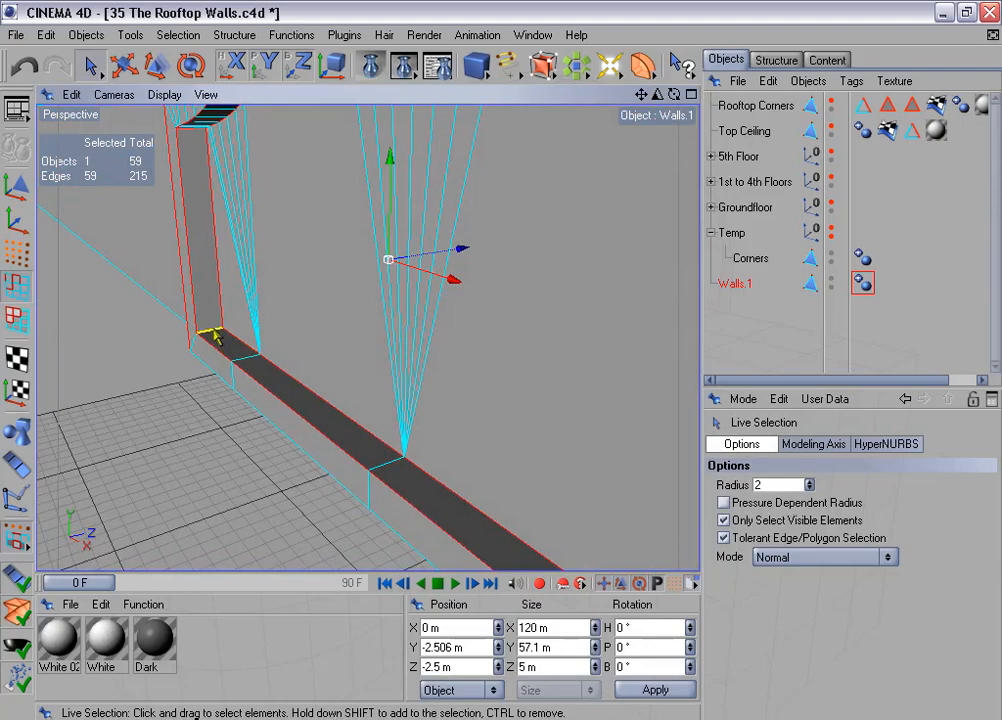
pyautogui.keyDown('alt'); pyautogui.moveTo(237, 343); pyautogui.dragTo(270, 230); pyautogui.keyUp('alt')
# Store the selected edges of Walls.1 with Set Selection and name the selection tag "Edges for beveling".
pyautogui.click(180, 35)
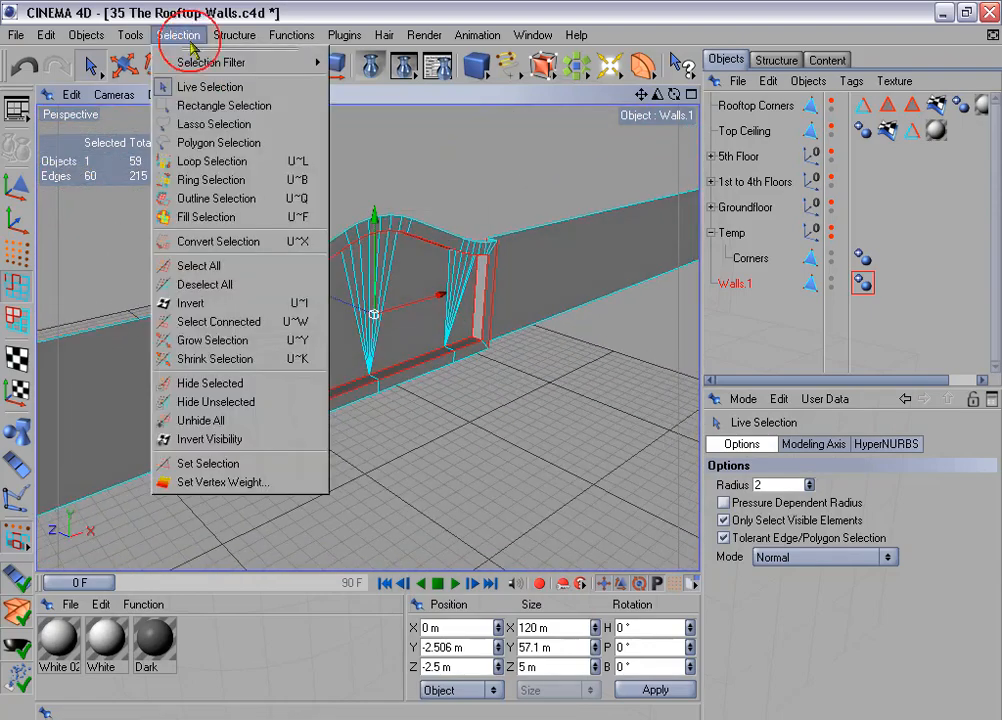
pyautogui.click(296, 465)
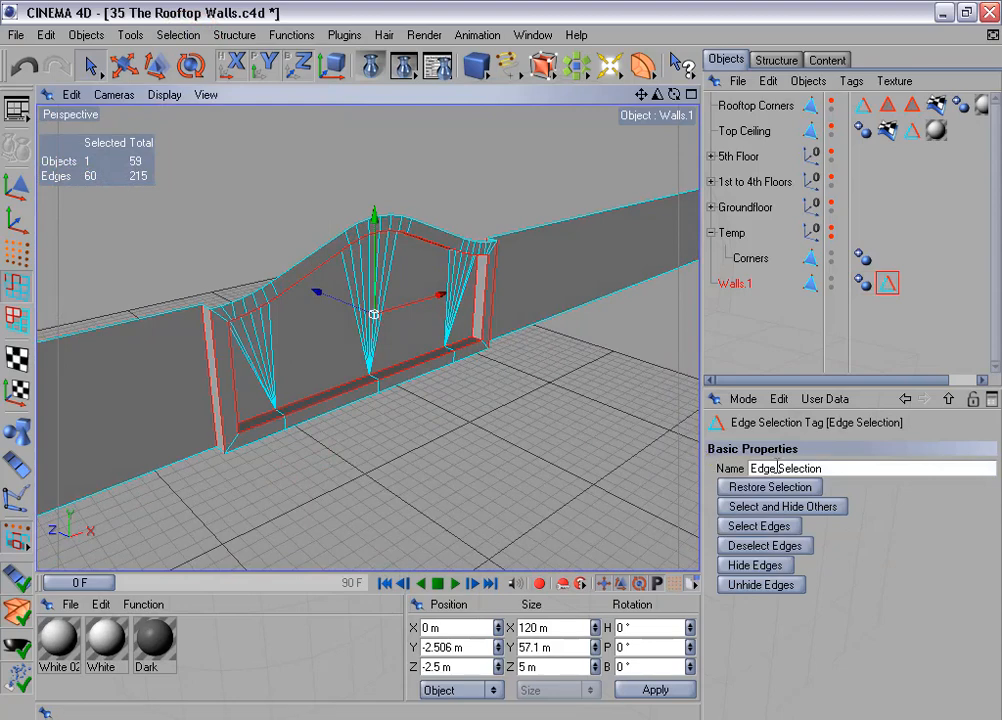
pyautogui.click(830, 468)
pyautogui.press('BackSpace')
pyautogui.press('BackSpace')
pyautogui.press('BackSpace')
pyautogui.press('BackSpace')
pyautogui.press('BackSpace')
pyautogui.press('BackSpace')
pyautogui.press('BackSpace')
pyautogui.press('BackSpace')
pyautogui.press('BackSpace')
pyautogui.press('BackSpace')
pyautogui.write('s for')
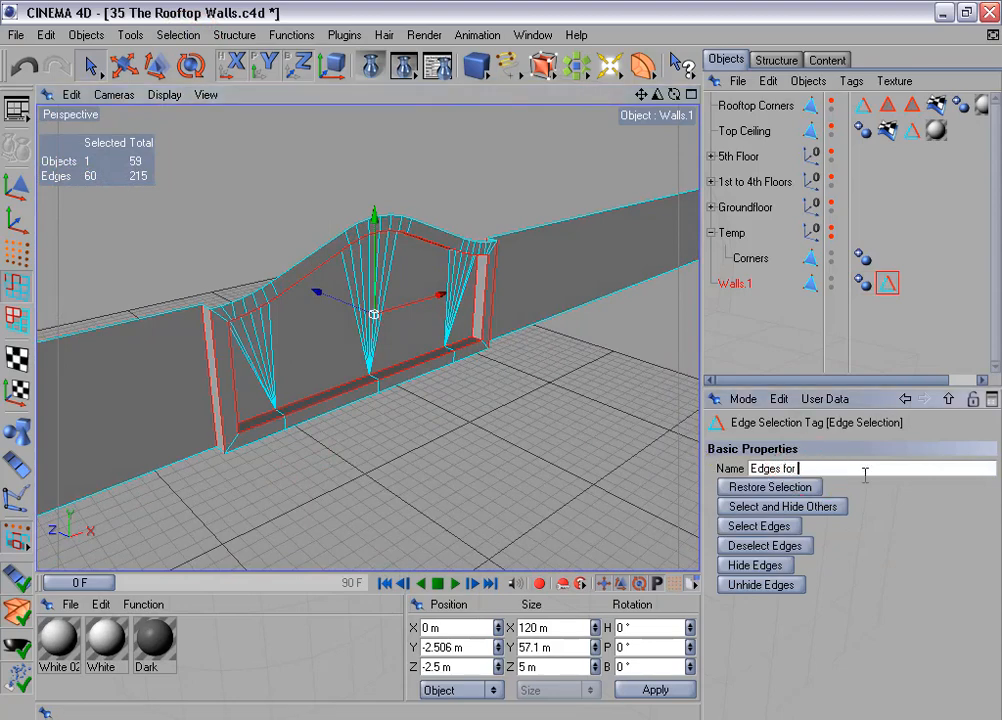
pyautogui.write(' beveling')
pyautogui.press('Return')
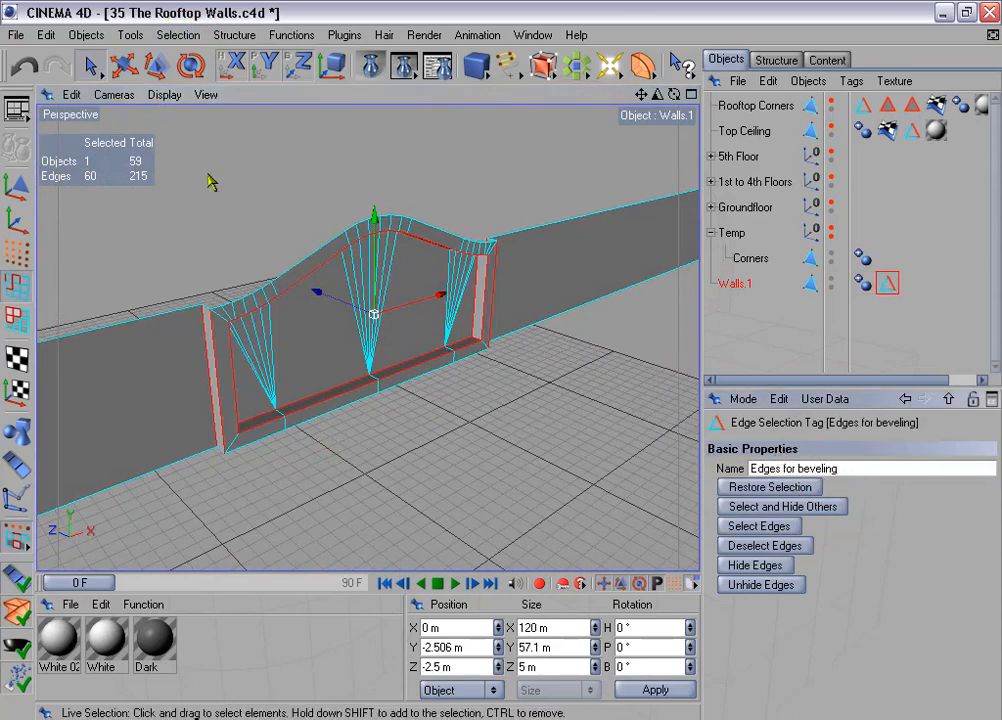
# In the front view, rectangle-select the middle vertical edge of each of the six narrow wall sections and delete these edges.
pyautogui.scroll(-8, 218, 314)
pyautogui.scroll(-3, 300, 281)
pyautogui.keyDown('alt'); pyautogui.moveTo(528, 368); pyautogui.dragTo(366, 325); pyautogui.keyUp('alt')
pyautogui.middleClick(366, 325)
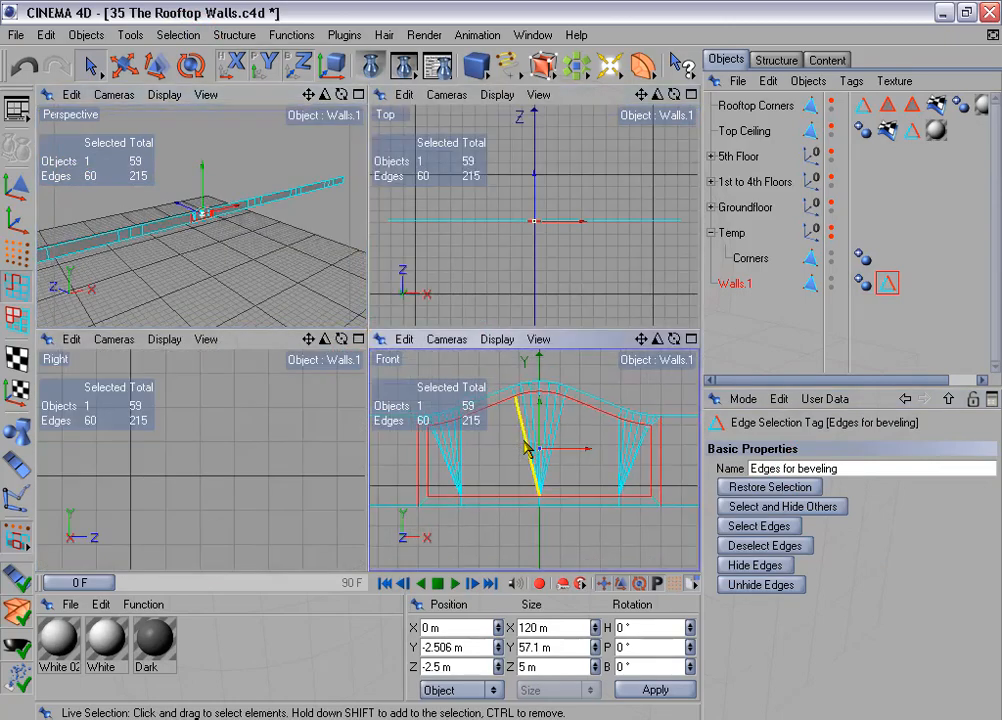
pyautogui.middleClick(526, 389)
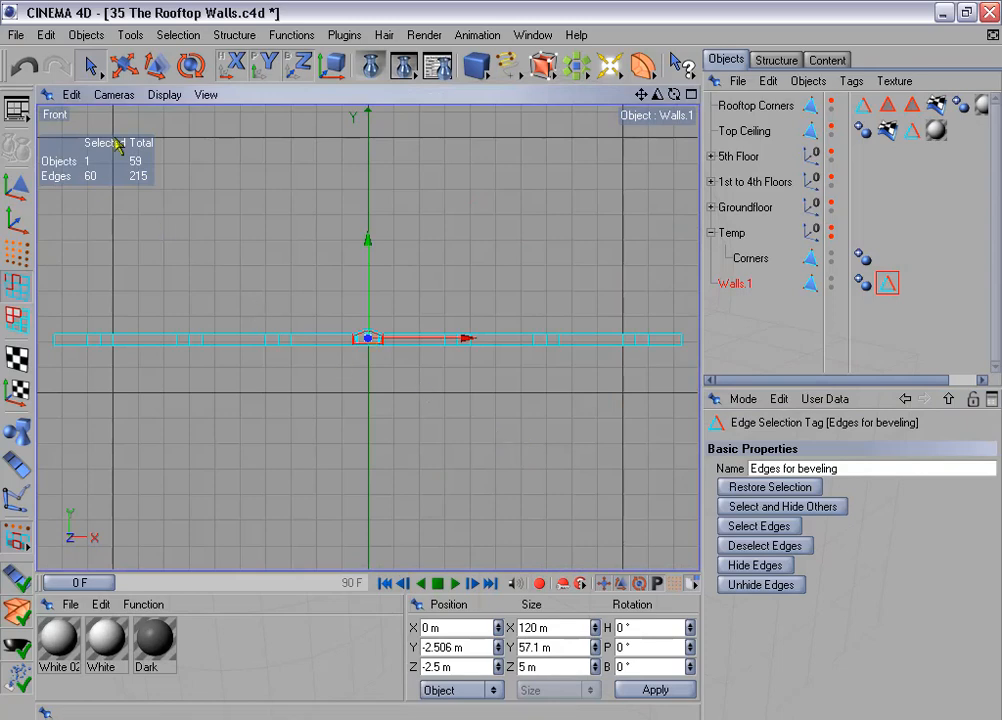
pyautogui.moveTo(86, 67); pyautogui.dragTo(156, 92)
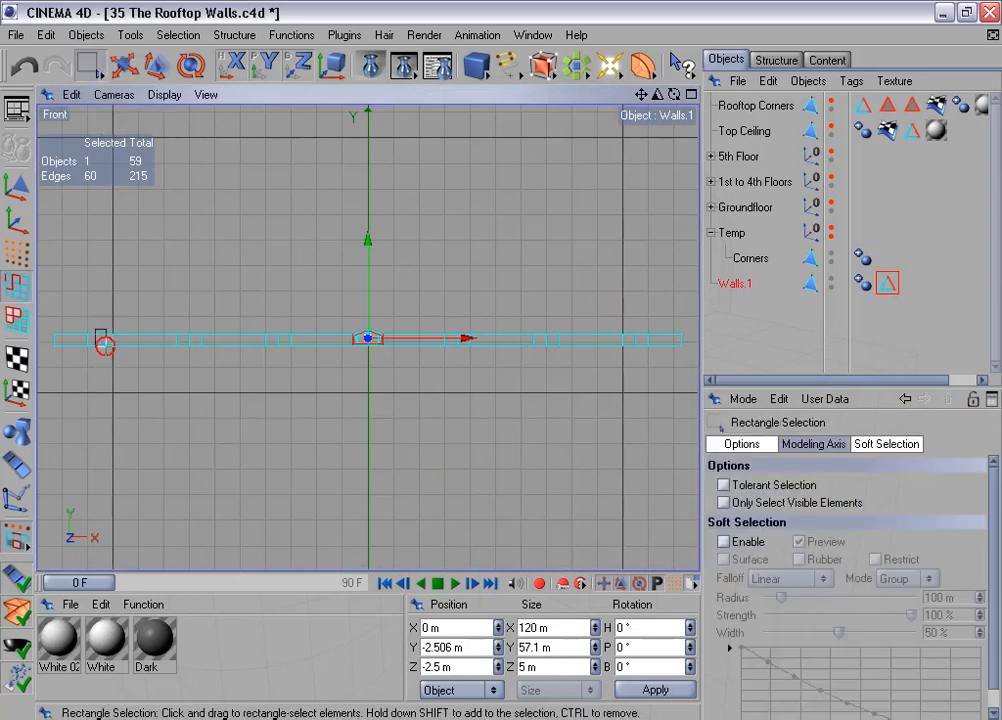
pyautogui.moveTo(98, 330); pyautogui.dragTo(163, 351)
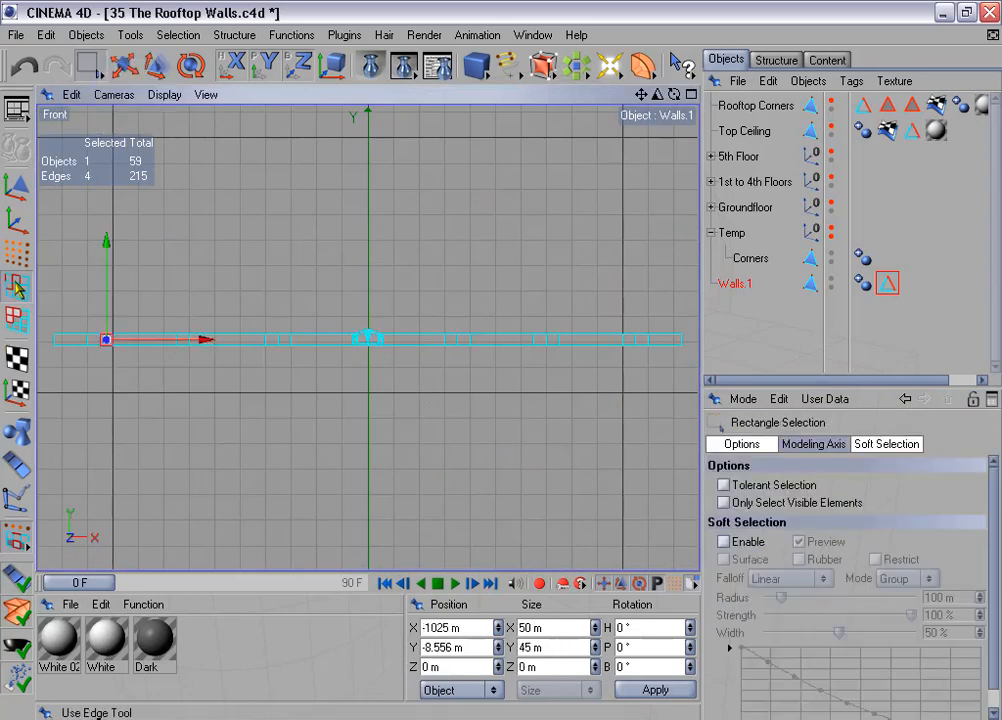
pyautogui.scroll(1, 141, 293)
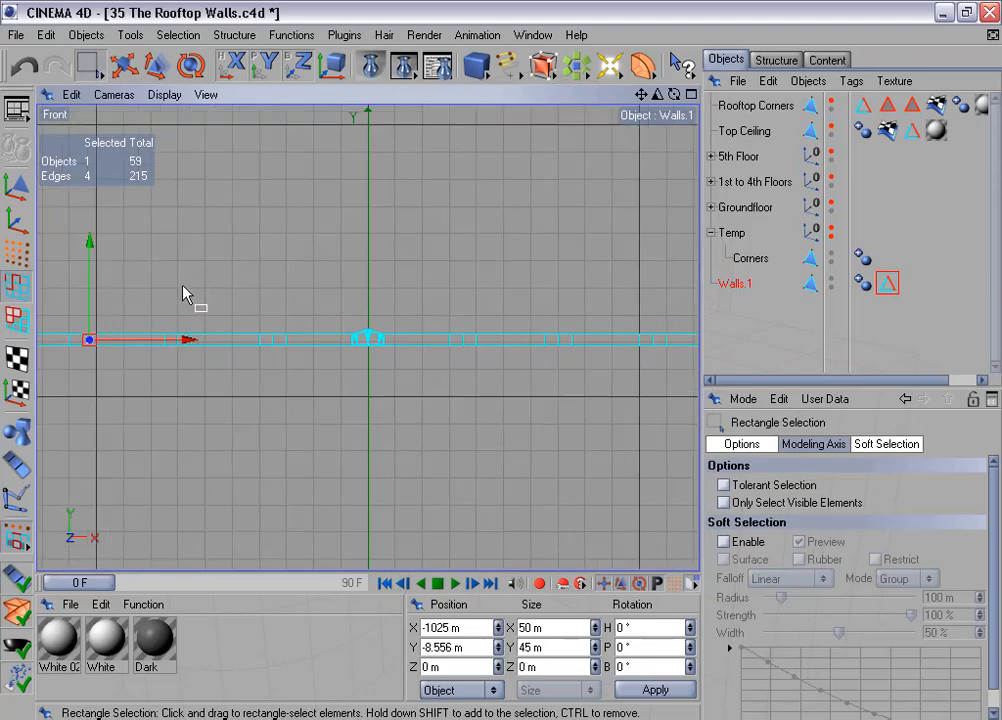
pyautogui.click(179, 340)
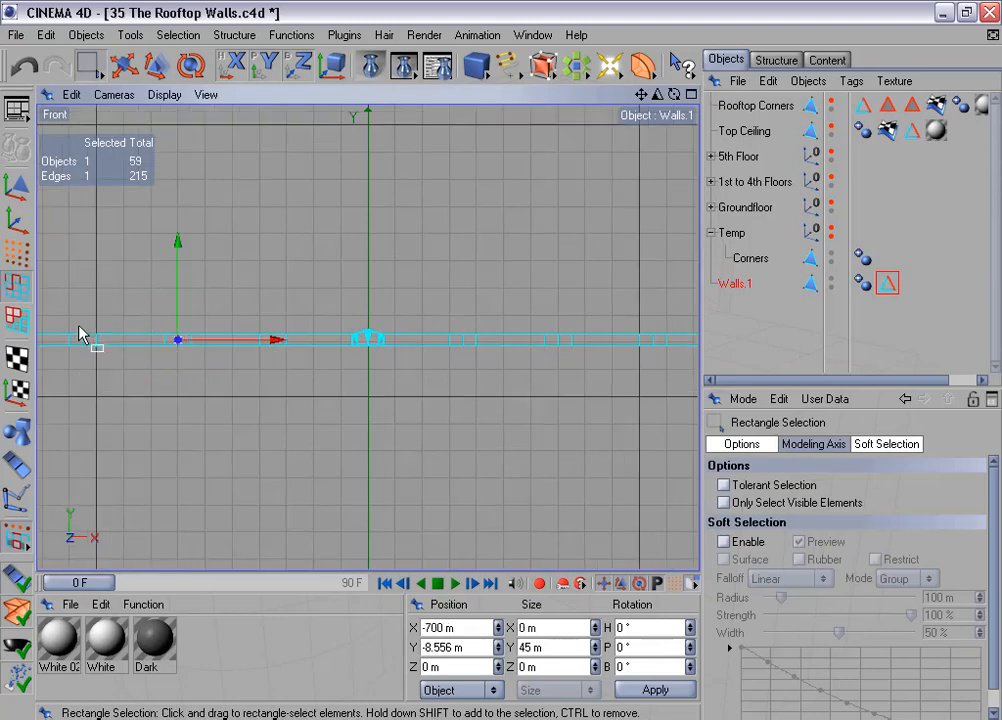
pyautogui.keyDown('shift'); pyautogui.moveTo(80, 333); pyautogui.dragTo(135, 380); pyautogui.keyUp('shift')
pyautogui.keyDown('shift'); pyautogui.click(266, 338); pyautogui.keyUp('shift')
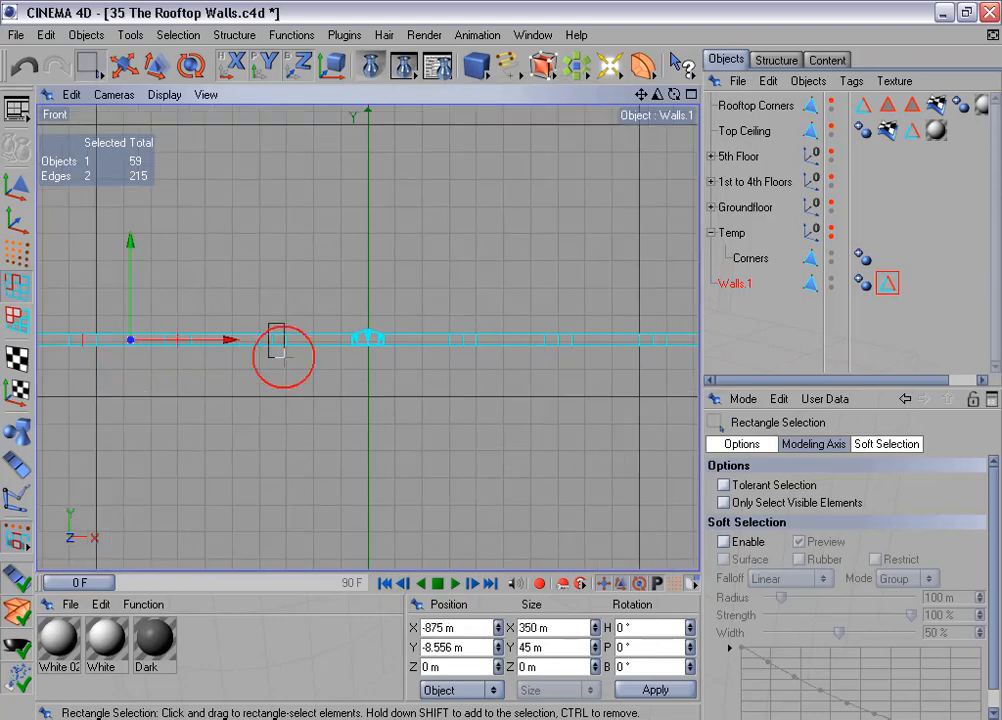
pyautogui.keyDown('shift'); pyautogui.click(463, 336); pyautogui.keyUp('shift')
pyautogui.keyDown('shift'); pyautogui.click(664, 342); pyautogui.keyUp('shift')
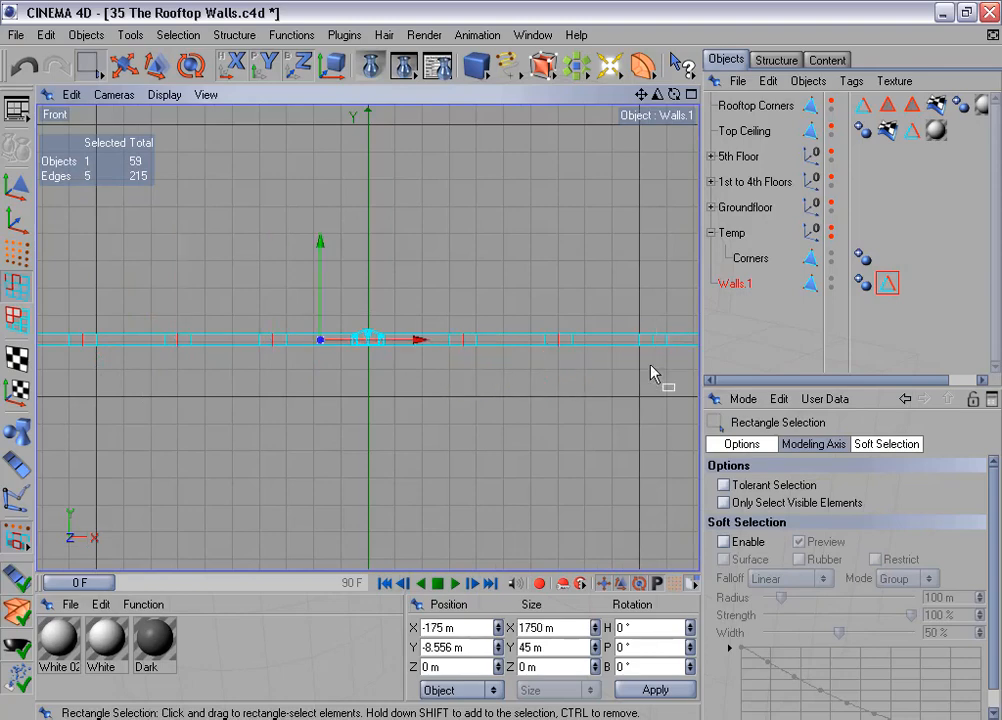
pyautogui.keyDown('shift'); pyautogui.click(651, 362); pyautogui.keyUp('shift')
pyautogui.scroll(-3, 593, 396)
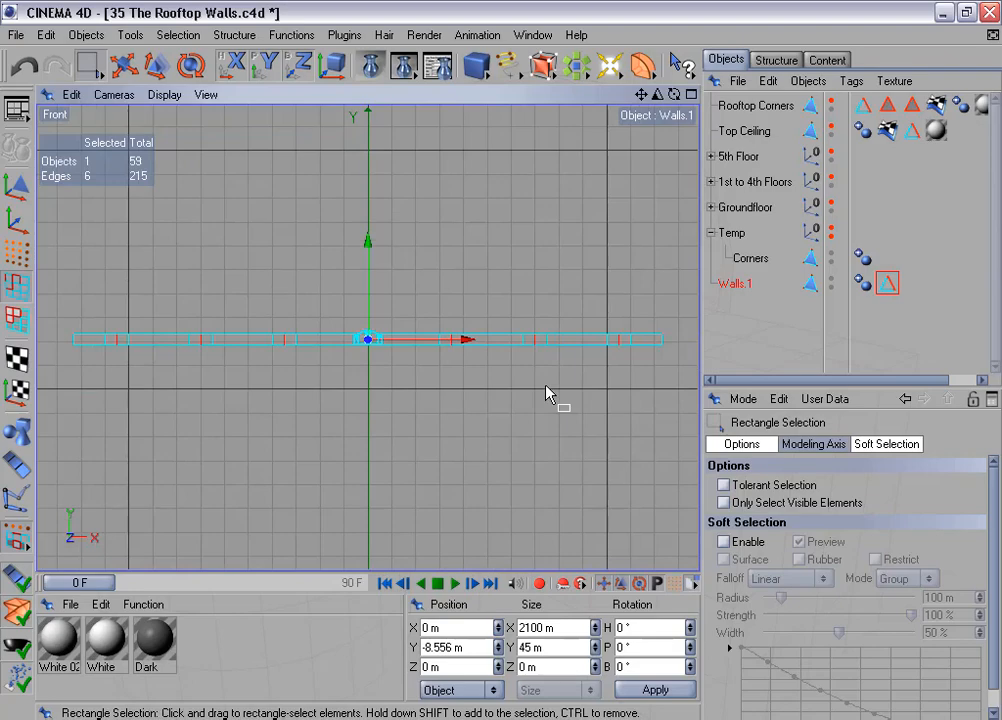
pyautogui.press('Delete')
# Duplicate Walls.1, name the copy "Rooftop Walls beveled" and store it inside the collapsed Temp group.
pyautogui.middleClick(454, 376)
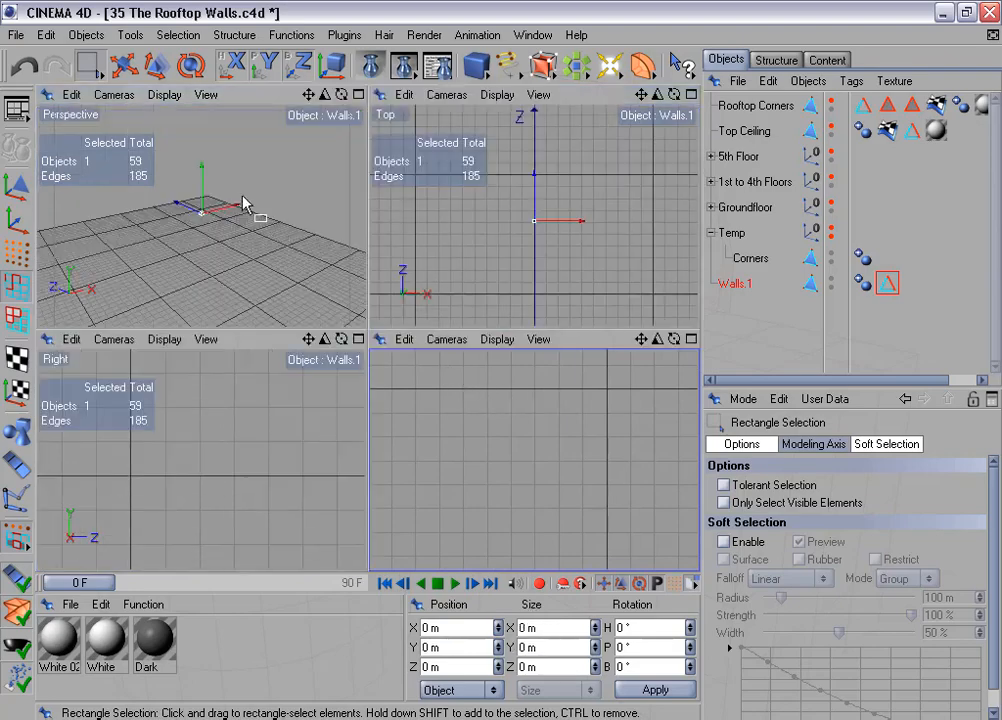
pyautogui.middleClick(250, 206)
pyautogui.moveTo(324, 203)
pyautogui.keyDown('alt'); pyautogui.mouseDown()
pyautogui.moveTo(390, 205)
pyautogui.moveTo(324, 203)
pyautogui.mouseUp(); pyautogui.keyUp('alt')
pyautogui.scroll(2, 324, 203)
pyautogui.scroll(3, 324, 211)
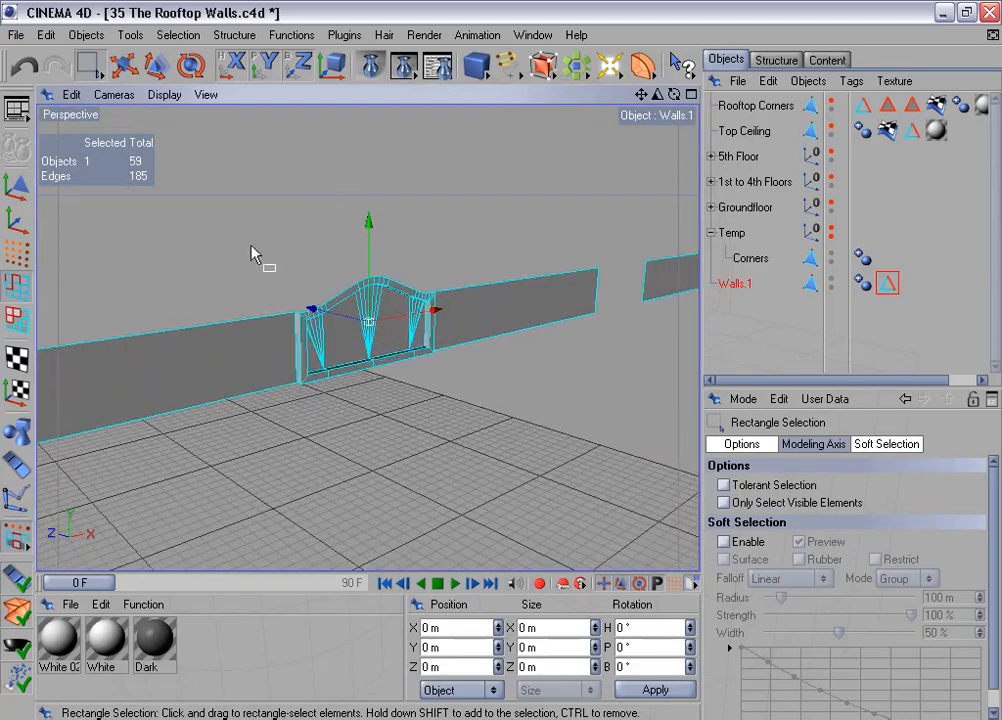
pyautogui.scroll(3, 347, 327)
pyautogui.scroll(-3, 347, 327)
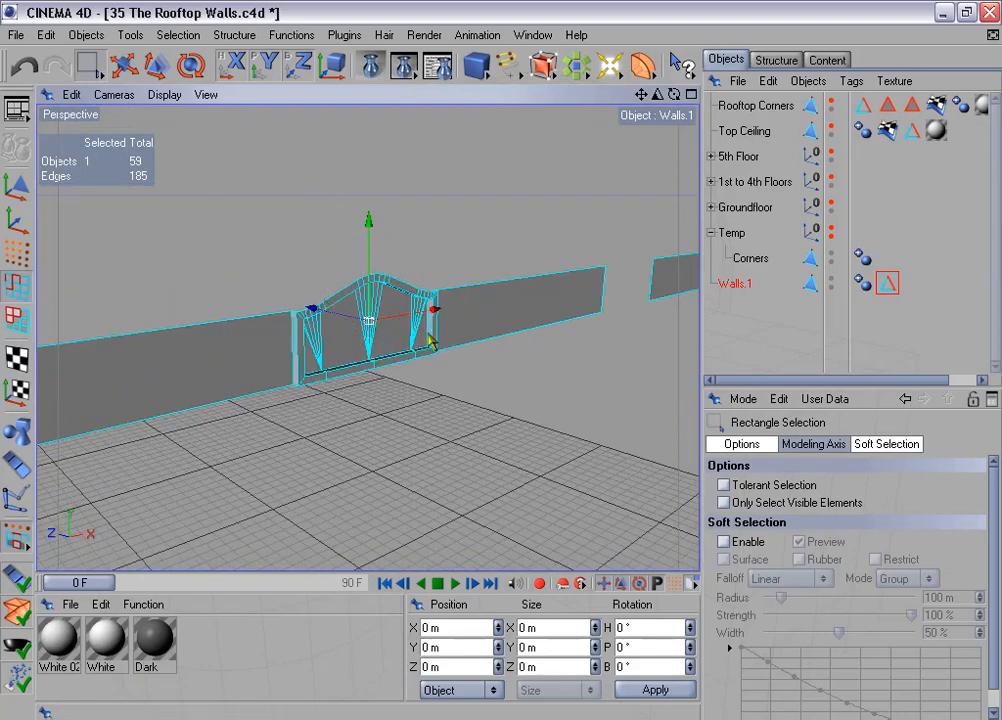
pyautogui.keyDown('ctrl'); pyautogui.moveTo(735, 287); pyautogui.dragTo(738, 306); pyautogui.keyUp('ctrl')
pyautogui.doubleClick(736, 309)
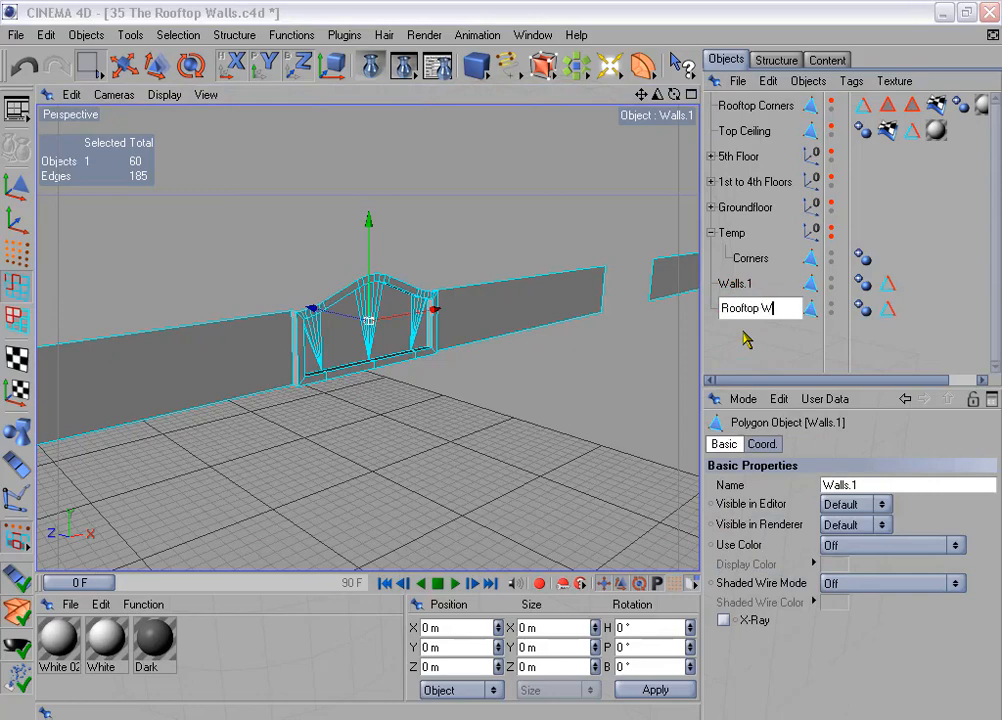
pyautogui.write('Rooftop Walls beveled')
pyautogui.press('Return')
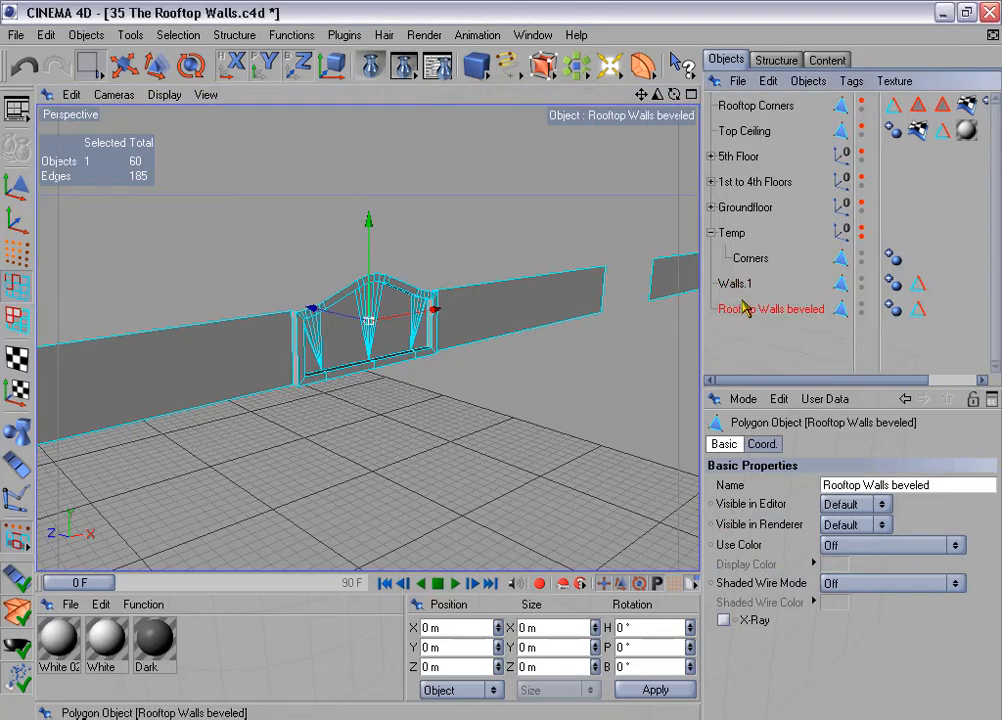
pyautogui.moveTo(744, 311); pyautogui.dragTo(720, 237)
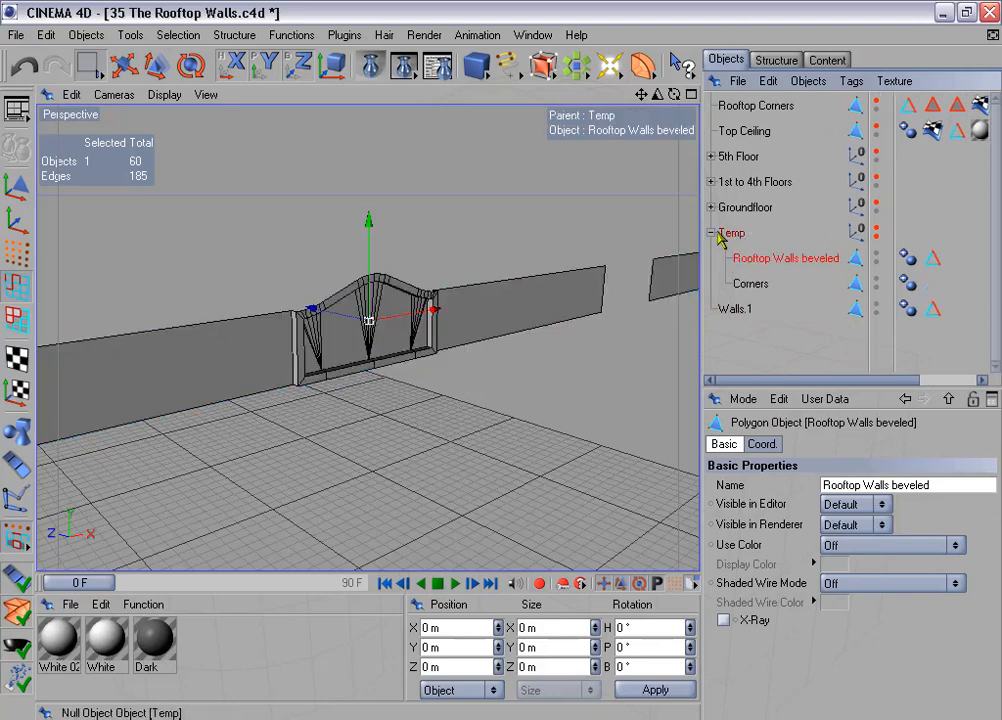
pyautogui.click(712, 233)
# Delete the "Edges for beveling" selection tag from Walls.1.
pyautogui.click(736, 259)
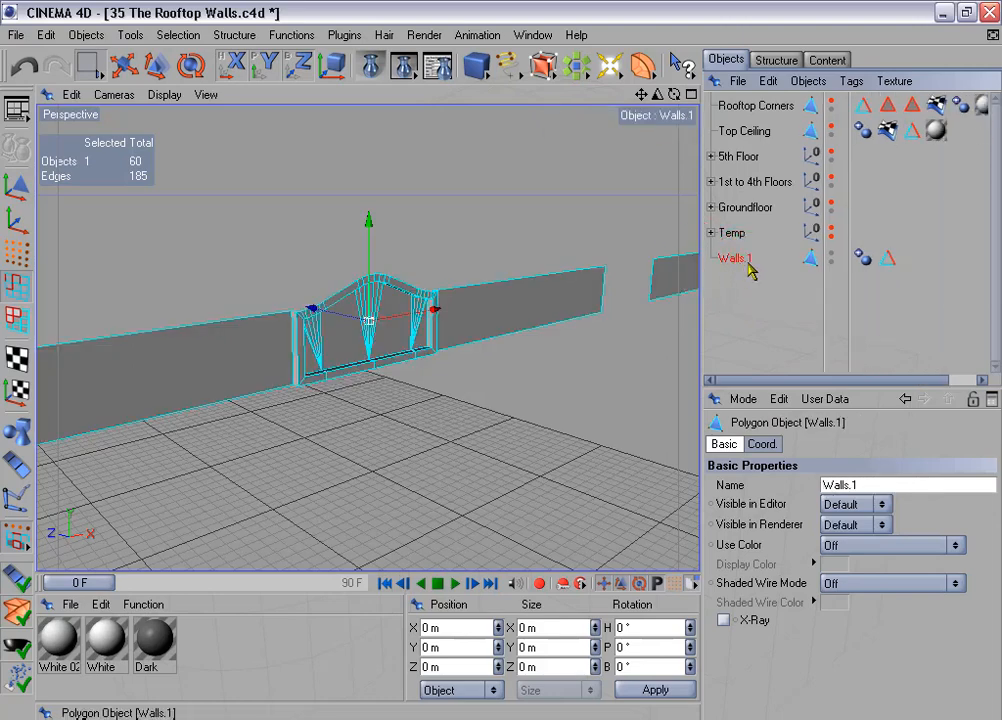
pyautogui.click(887, 262)
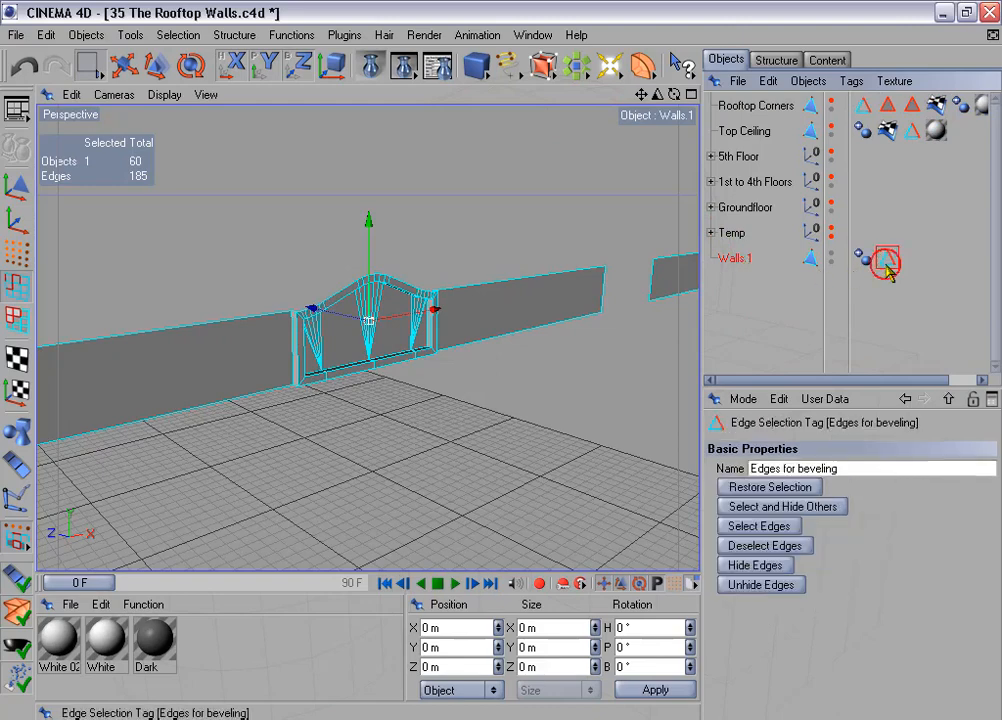
pyautogui.press('Delete')
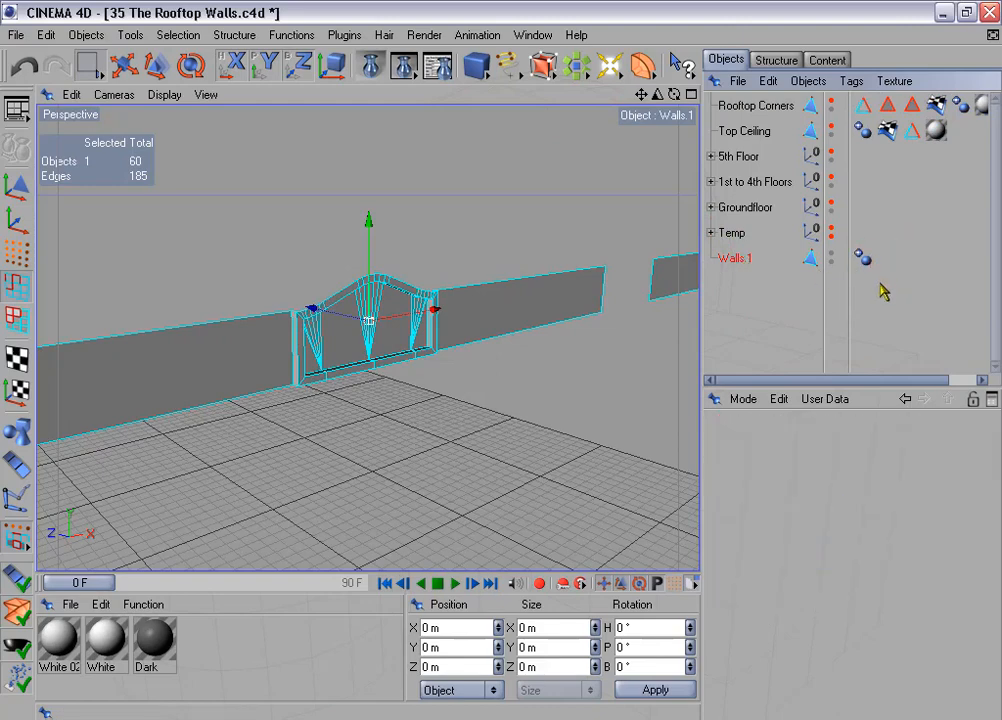
# Examine the central frame and the gaps along Walls.1 from several angles and distances in the perspective view.
pyautogui.scroll(-3, 483, 333)
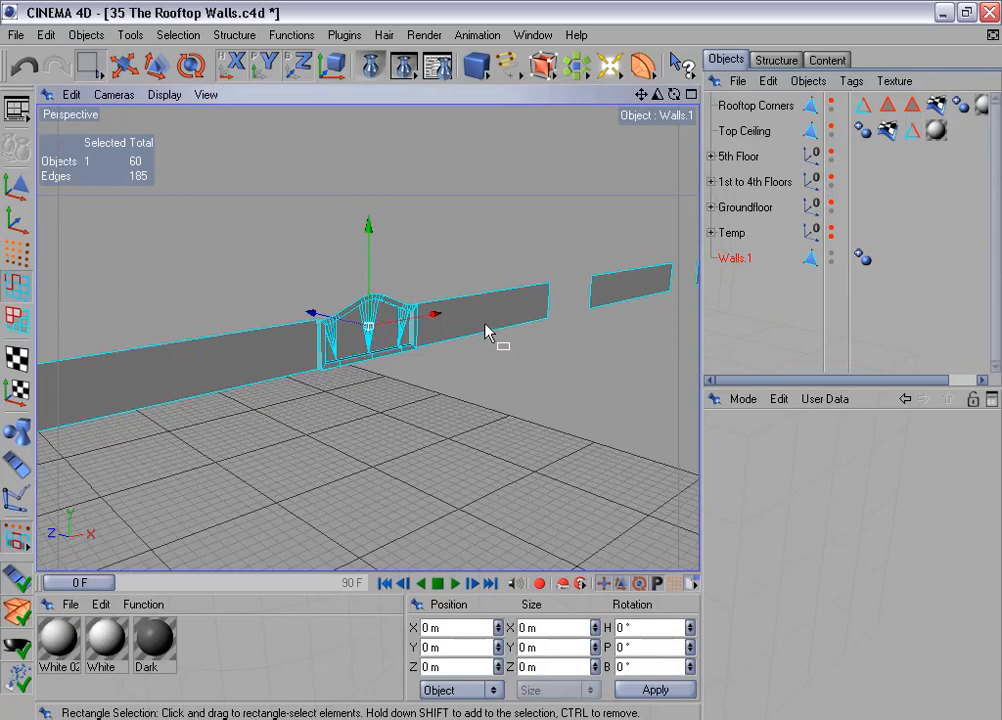
pyautogui.scroll(2, 485, 333)
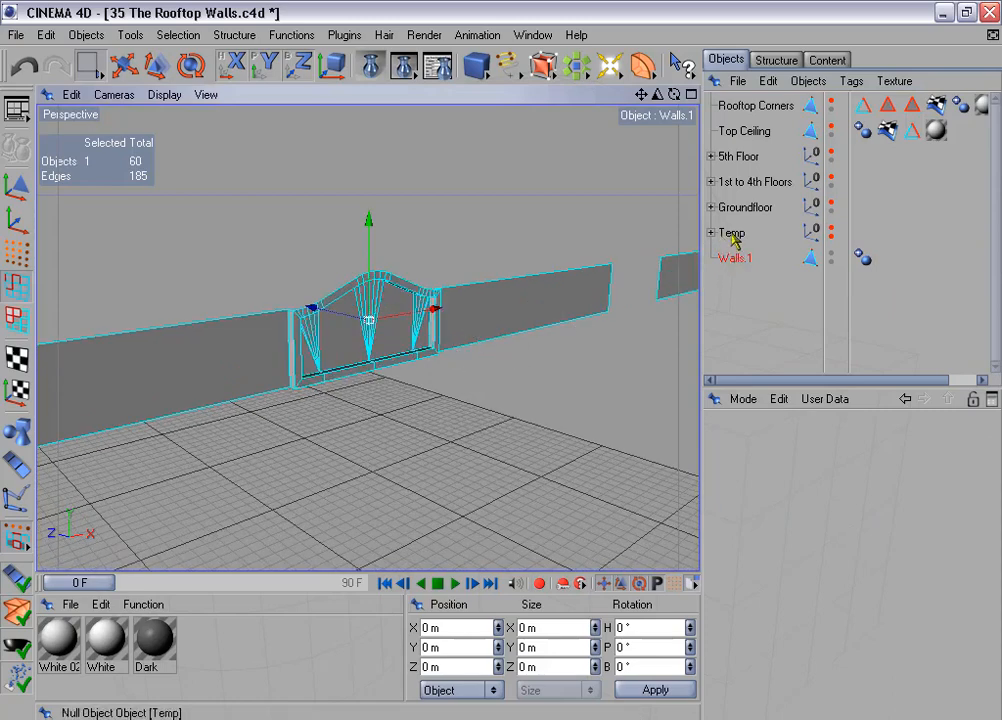
pyautogui.keyDown('alt'); pyautogui.moveTo(485, 283); pyautogui.dragTo(601, 268); pyautogui.keyUp('alt')
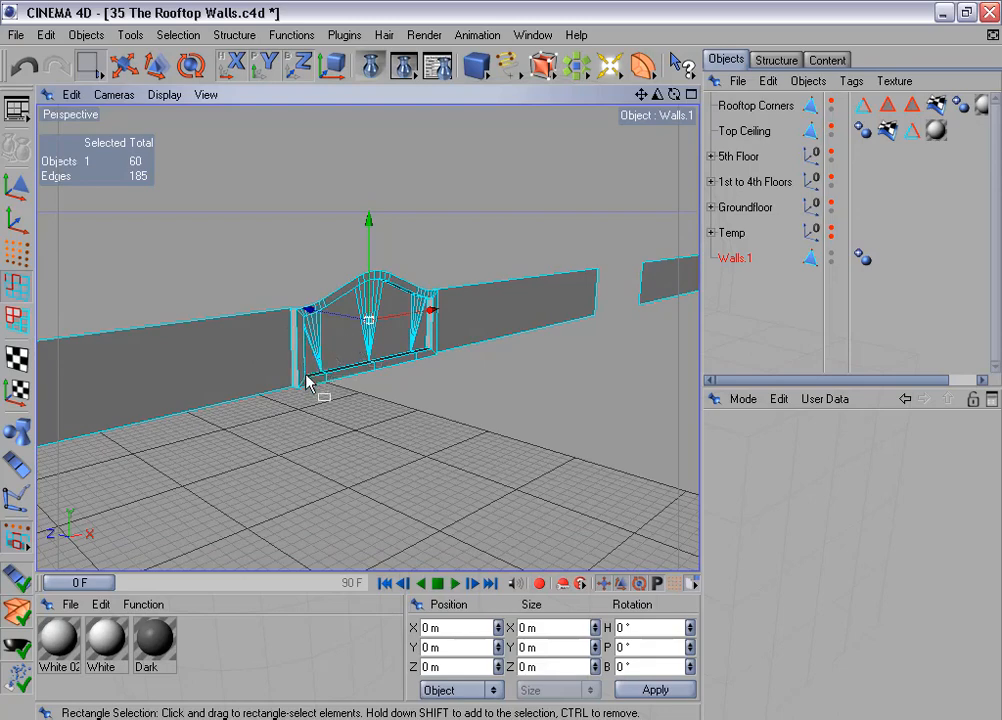
pyautogui.moveTo(417, 340)
pyautogui.keyDown('alt'); pyautogui.mouseDown()
pyautogui.moveTo(387, 342)
pyautogui.moveTo(402, 340)
pyautogui.mouseUp(); pyautogui.keyUp('alt')
pyautogui.scroll(-3, 418, 340)
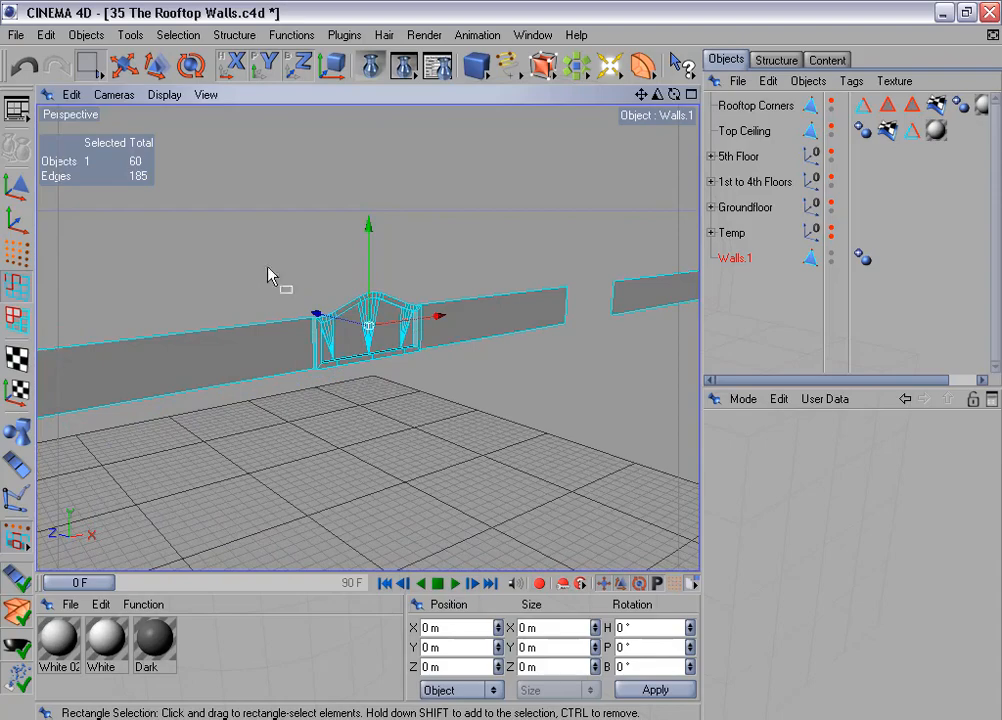
pyautogui.keyDown('alt'); pyautogui.moveTo(465, 328); pyautogui.dragTo(467, 286); pyautogui.keyUp('alt')
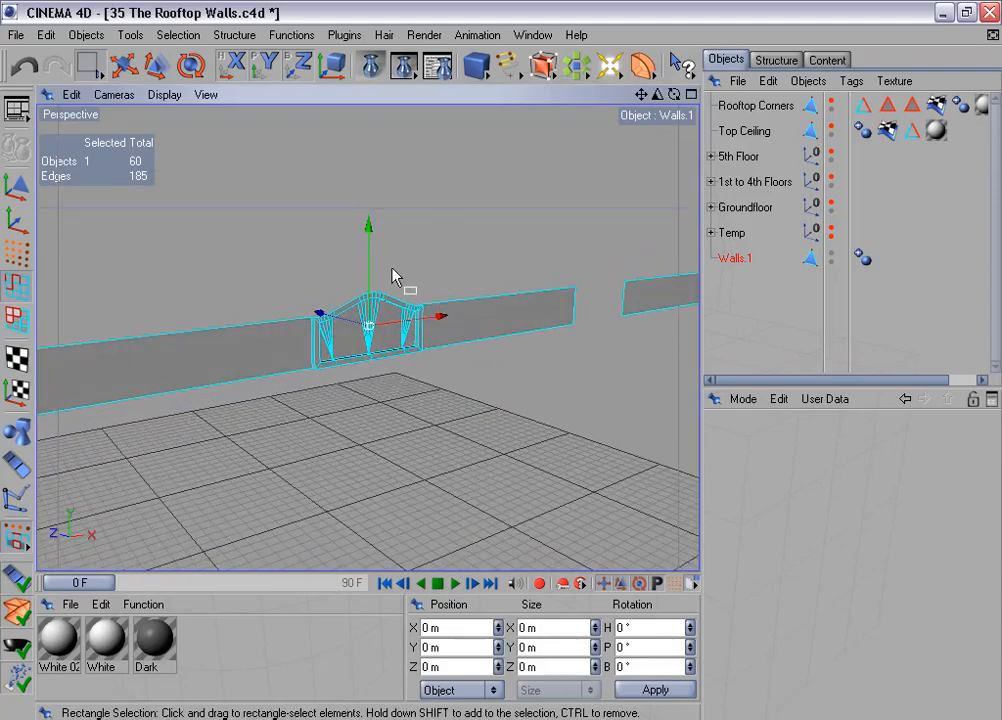
pyautogui.scroll(3, 350, 325)
pyautogui.keyDown('alt'); pyautogui.moveTo(394, 306); pyautogui.dragTo(480, 298); pyautogui.keyUp('alt')
pyautogui.scroll(-5, 438, 283)
pyautogui.scroll(-3, 480, 292)
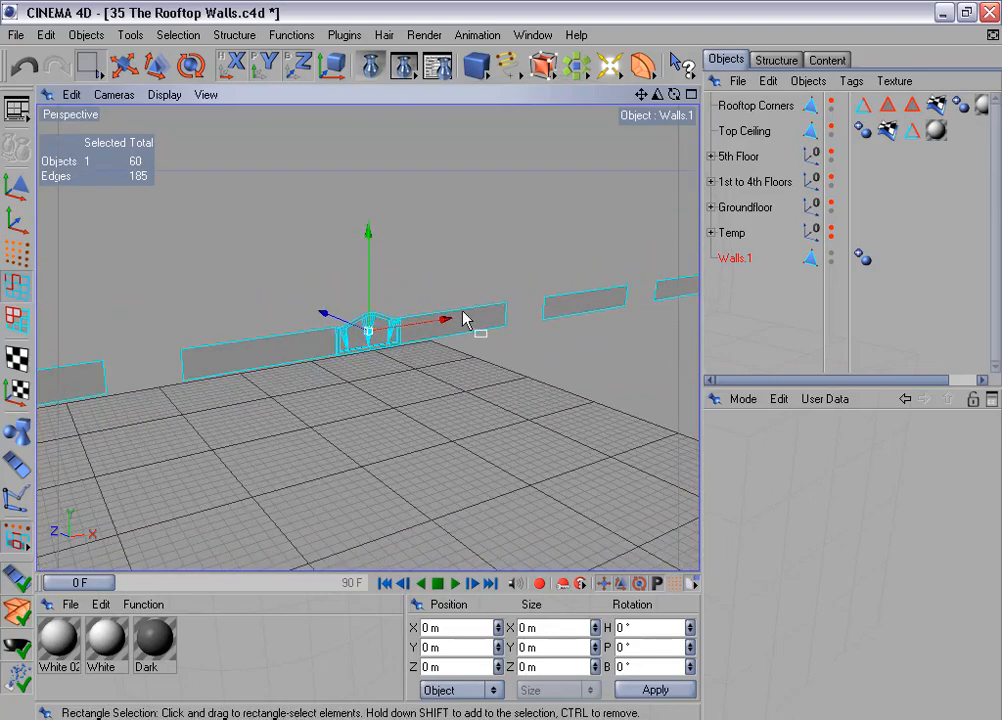
pyautogui.keyDown('alt'); pyautogui.moveTo(501, 360); pyautogui.dragTo(504, 330); pyautogui.keyUp('alt')
pyautogui.scroll(3, 472, 320)
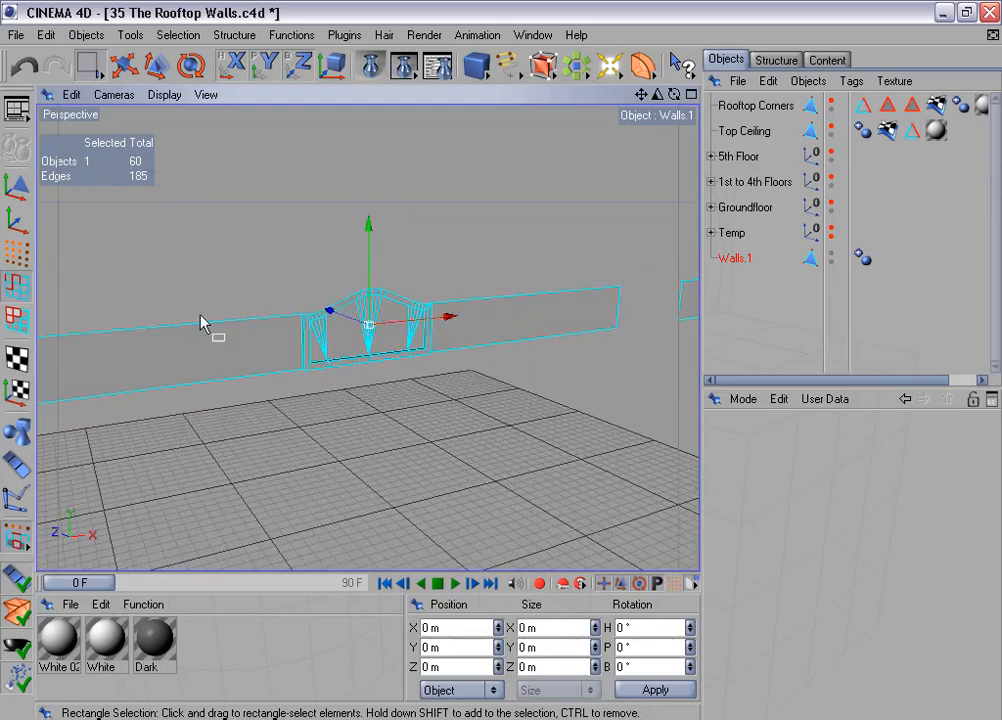
# In polygon mode, rectangle-select all polygons of the central humped frame in Walls.1 and split them into a separate object.
pyautogui.click(16, 320)
pyautogui.moveTo(270, 244); pyautogui.dragTo(470, 437)
pyautogui.rightClick(460, 406)
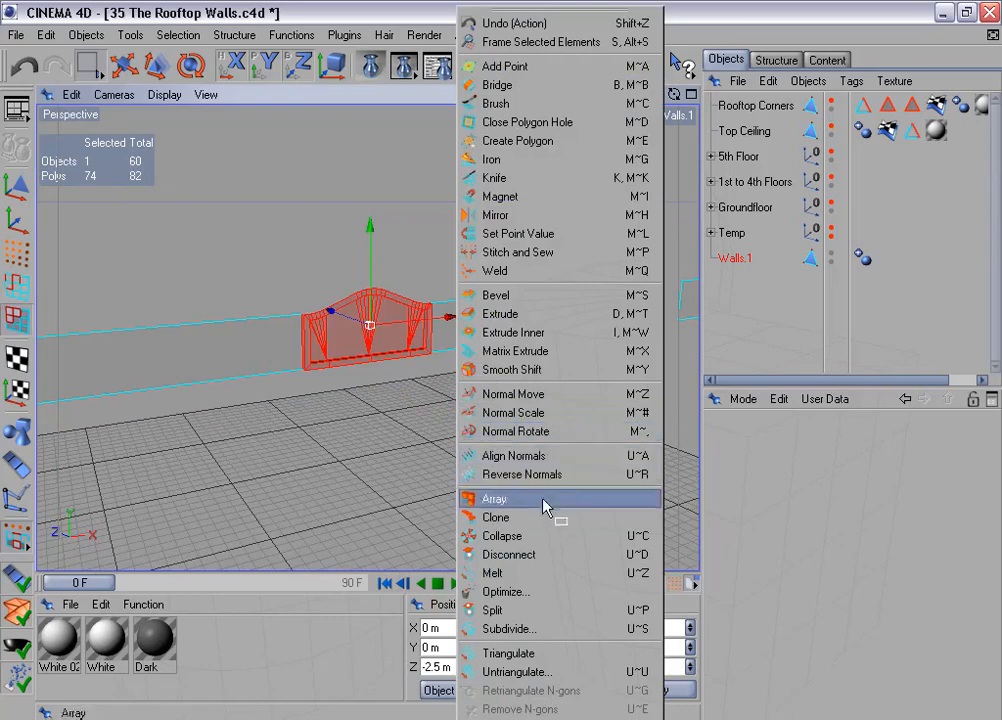
pyautogui.click(550, 606)
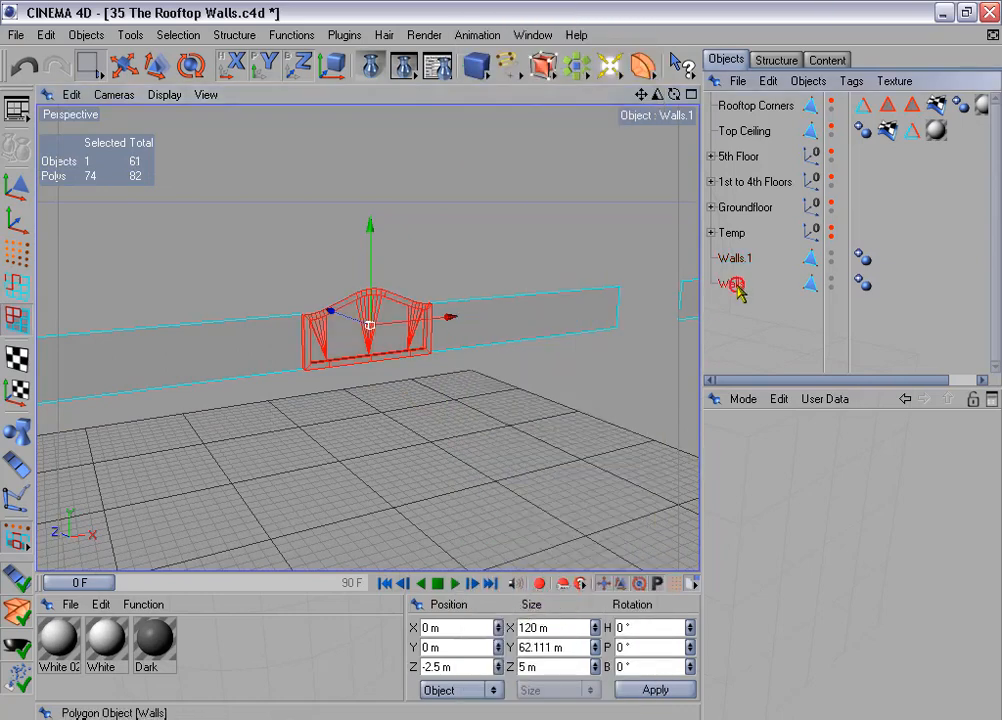
# Rename the split-off frame object "Wall Piece".
pyautogui.doubleClick(731, 283)
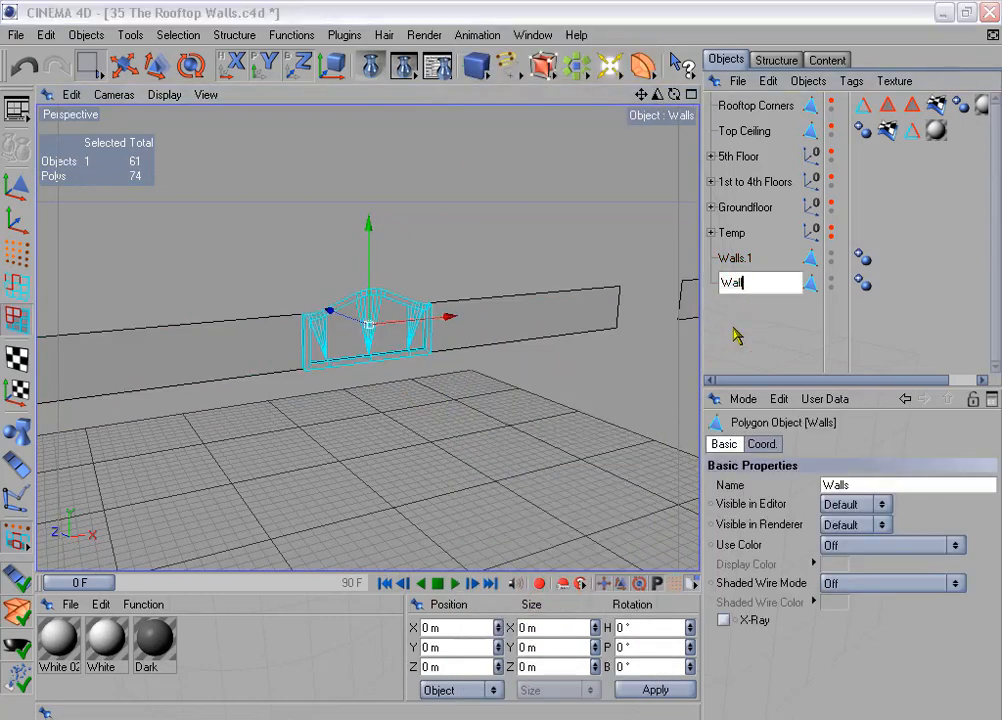
pyautogui.press('Return')
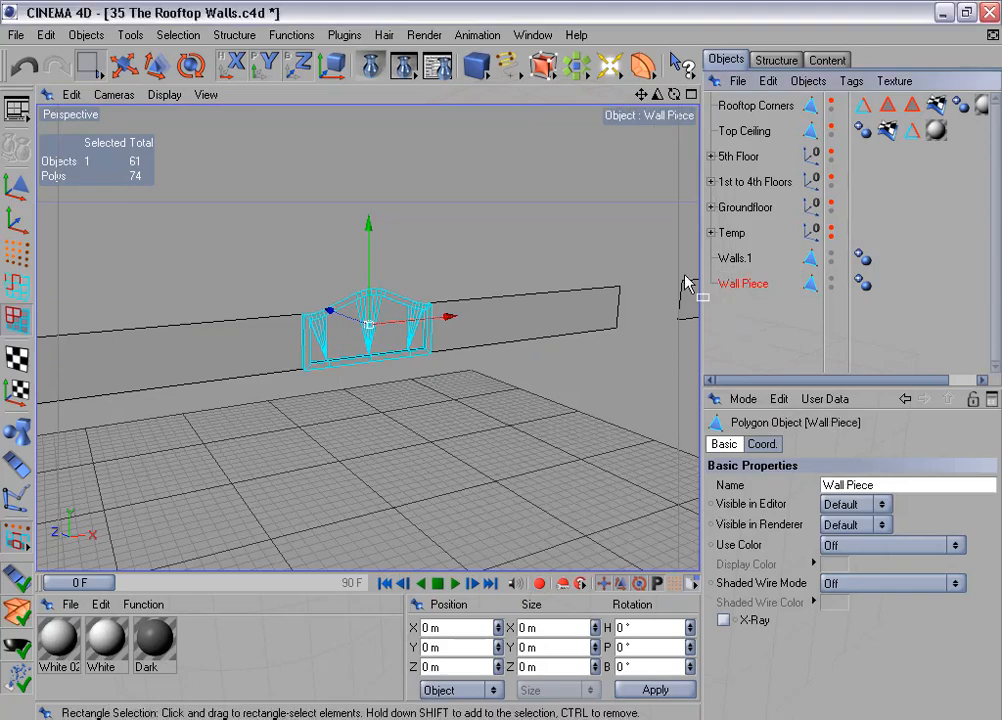
pyautogui.scroll(-5, 494, 312)
pyautogui.scroll(-1, 494, 318)
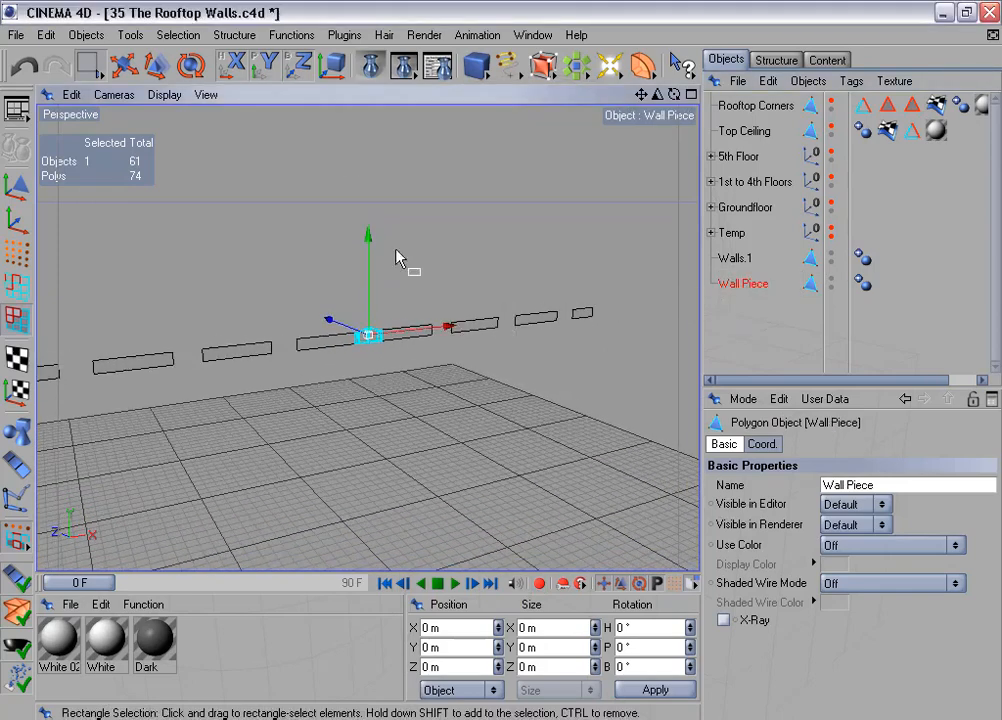
# Duplicate Wall Piece into 3 linear copies spaced 350 m per step toward negative X, with position enabled and rotation disabled.
pyautogui.click(290, 36)
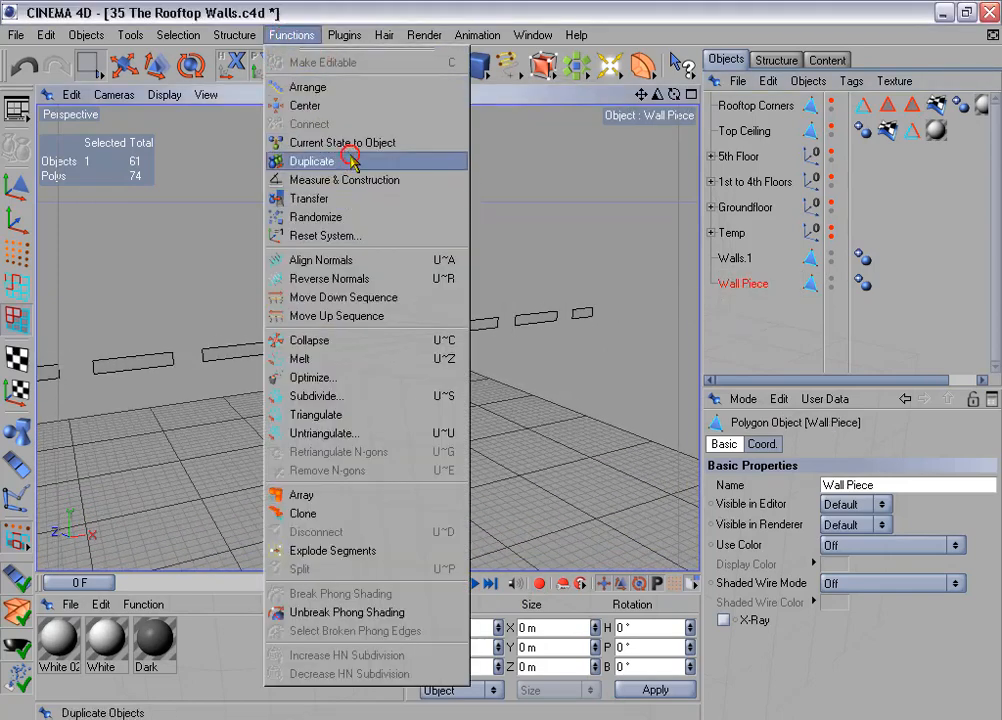
pyautogui.click(272, 126)
pyautogui.click(745, 447)
pyautogui.doubleClick(773, 484)
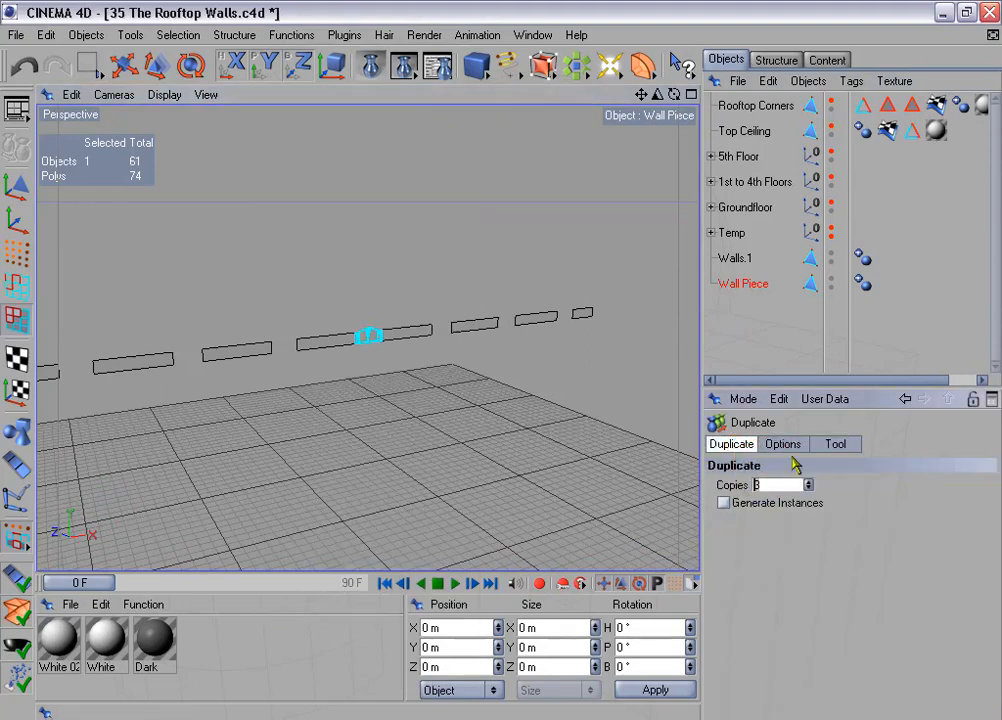
pyautogui.click(785, 444)
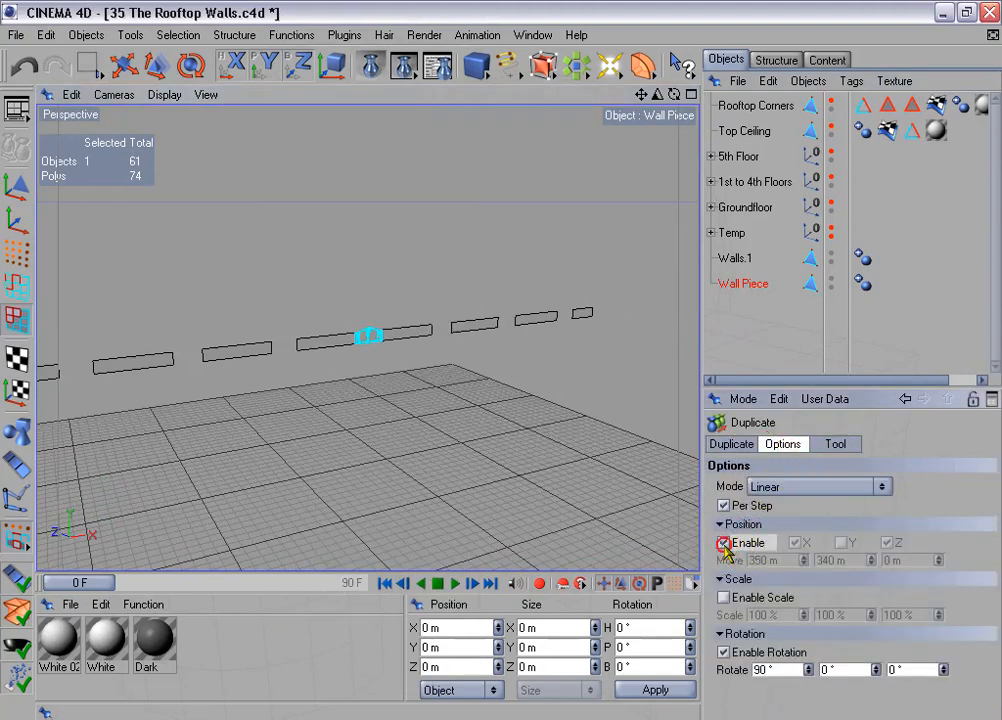
pyautogui.click(723, 542)
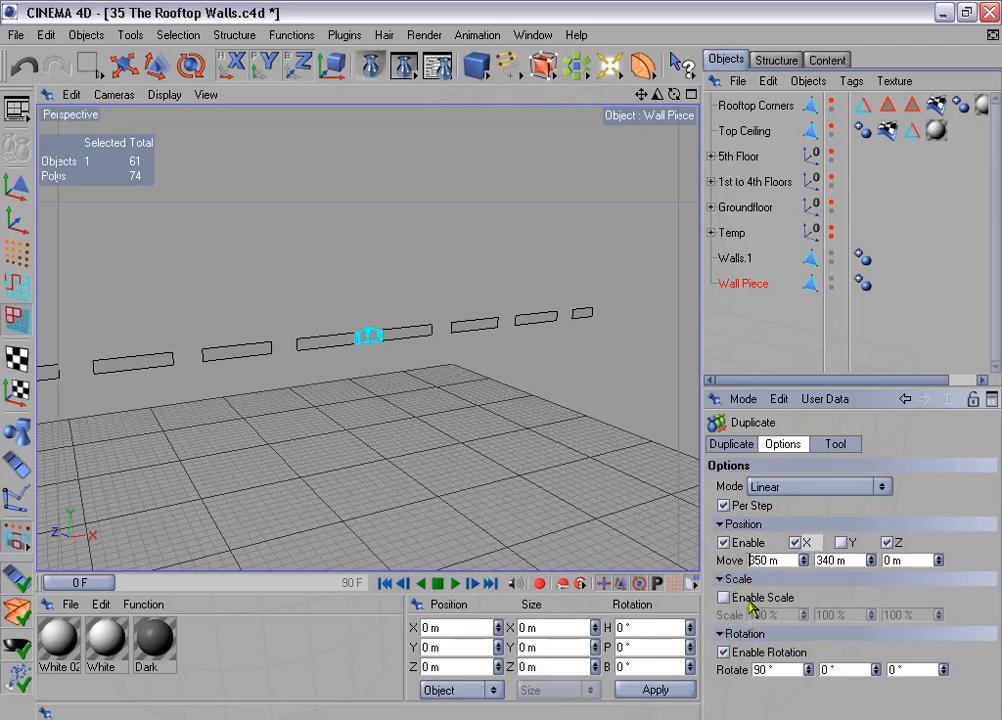
pyautogui.click(725, 652)
pyautogui.click(836, 444)
pyautogui.click(753, 503)
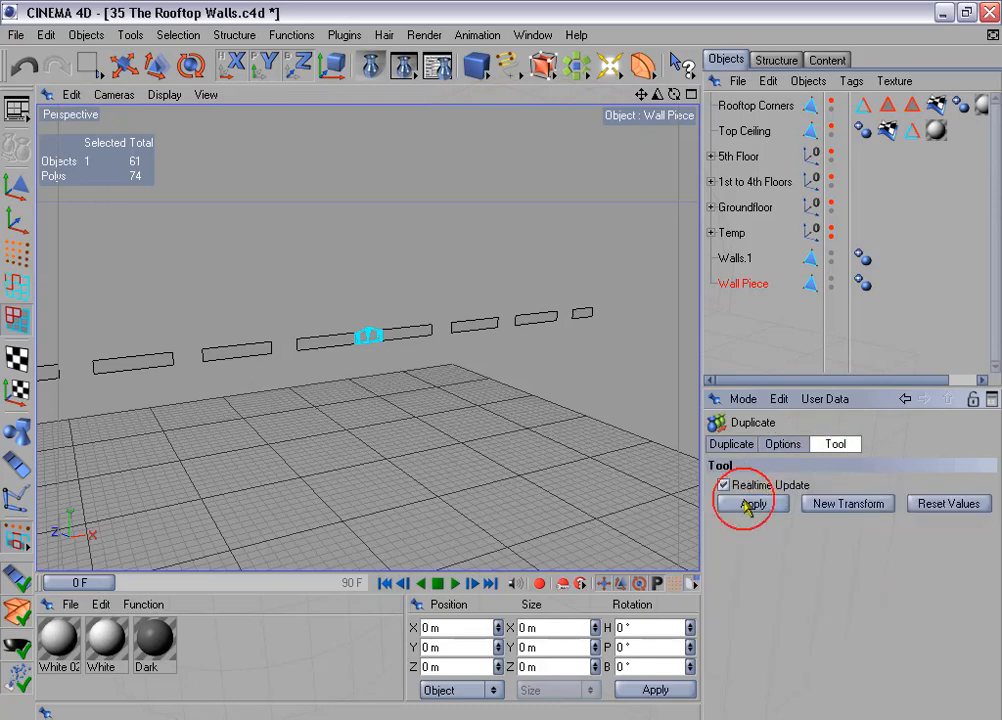
# Duplicate the original Wall Piece again into 3 linear copies spaced 350 m per step toward positive X, without rotation.
pyautogui.click(748, 283)
pyautogui.click(290, 35)
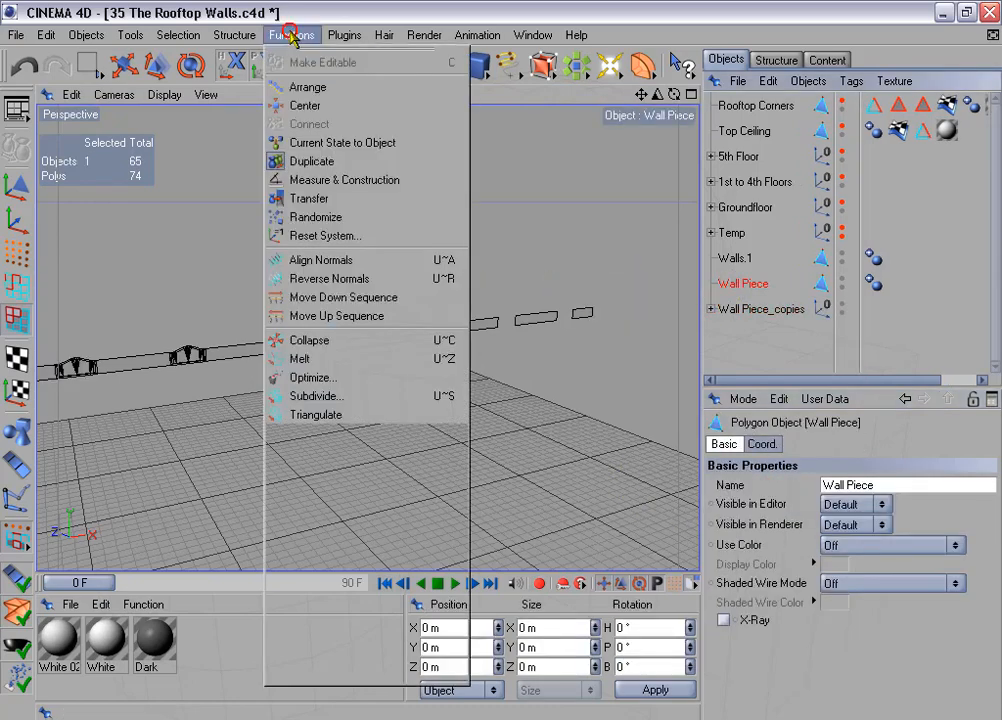
pyautogui.click(349, 163)
pyautogui.click(733, 445)
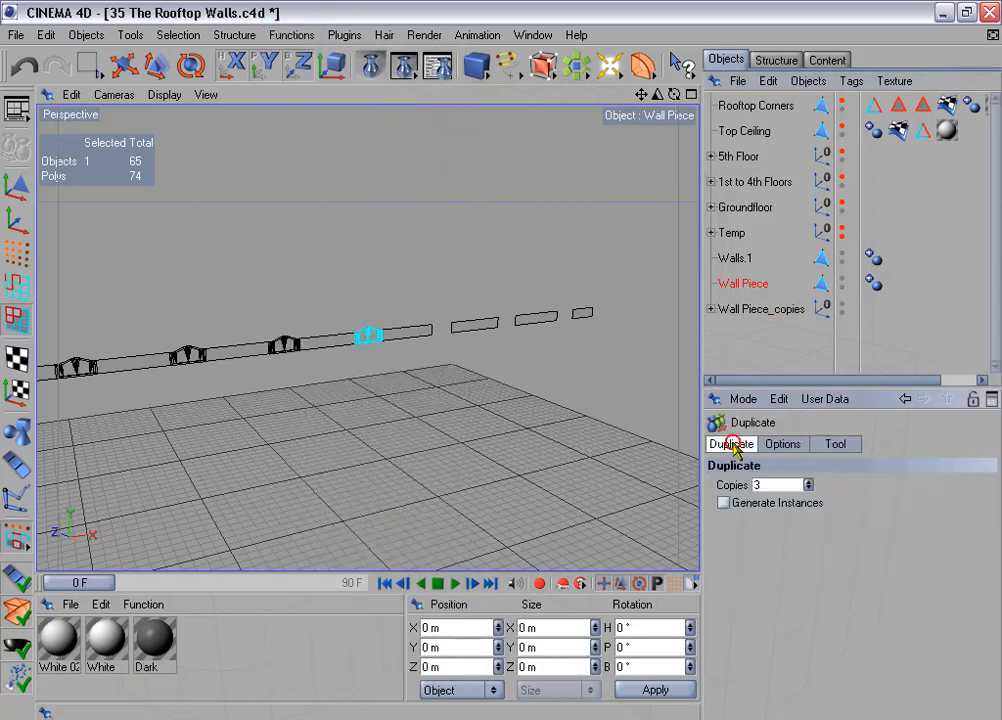
pyautogui.doubleClick(768, 487)
pyautogui.click(784, 445)
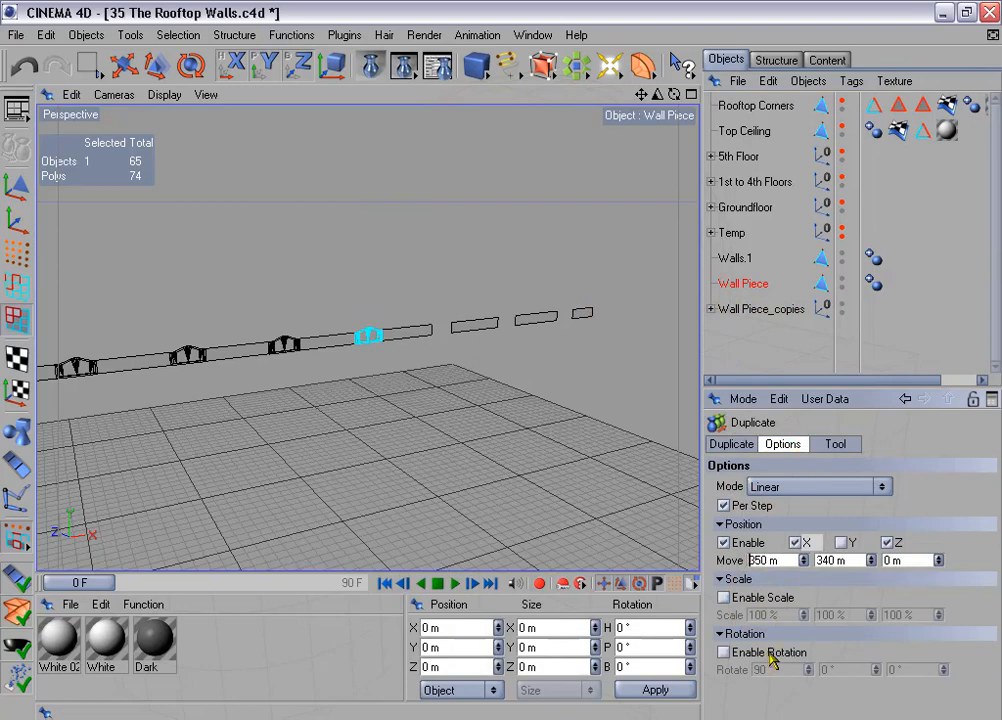
pyautogui.click(835, 444)
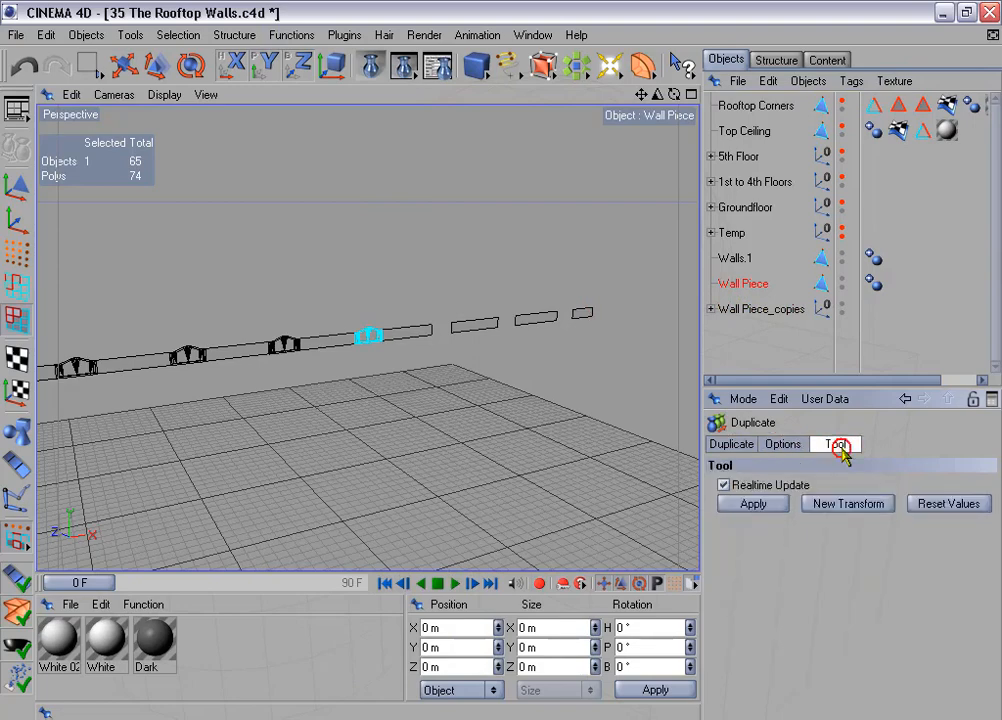
pyautogui.click(753, 503)
# Delete the original Wall Piece and connect the six copies from both groups into a single object.
pyautogui.click(756, 284)
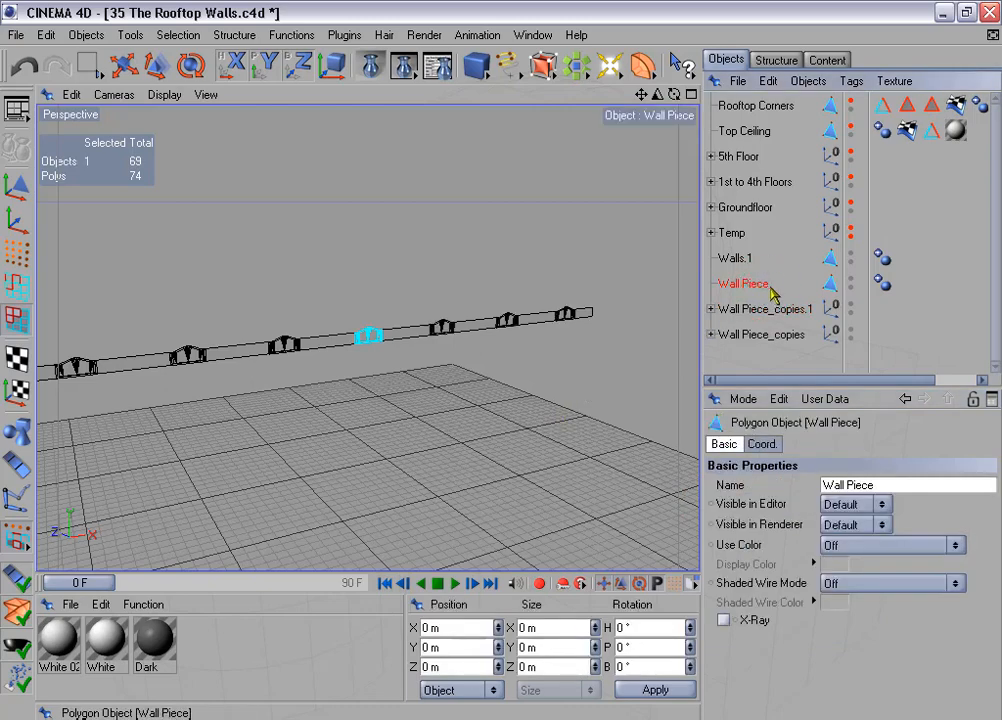
pyautogui.press('Delete')
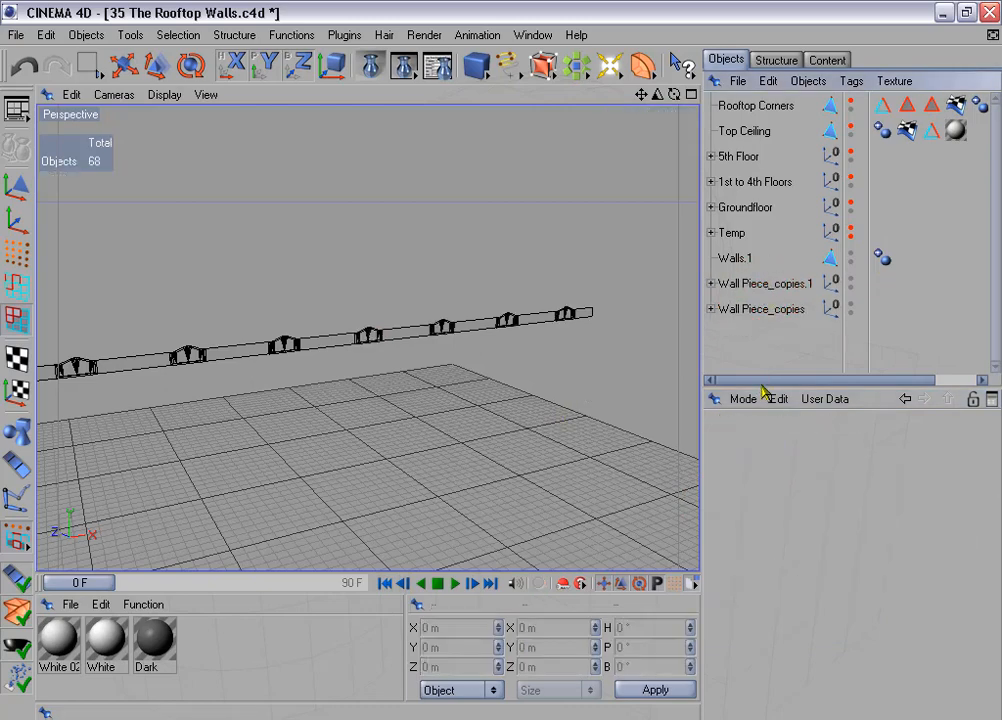
pyautogui.moveTo(756, 386); pyautogui.dragTo(756, 480)
pyautogui.click(711, 283)
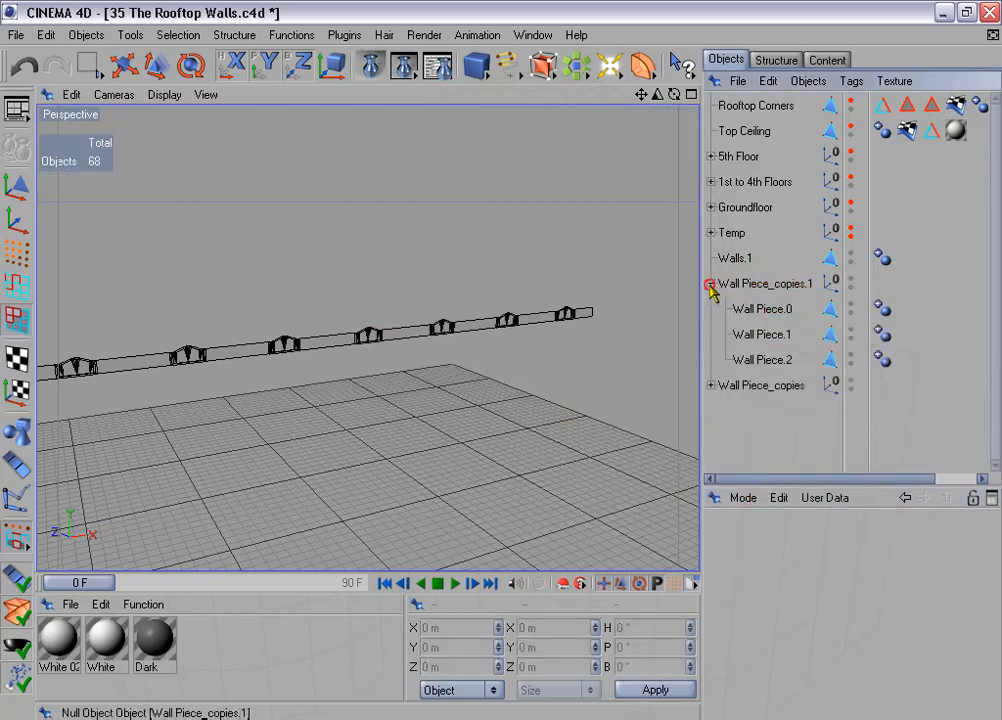
pyautogui.click(710, 385)
pyautogui.moveTo(720, 313); pyautogui.dragTo(755, 473)
pyautogui.rightClick(747, 416)
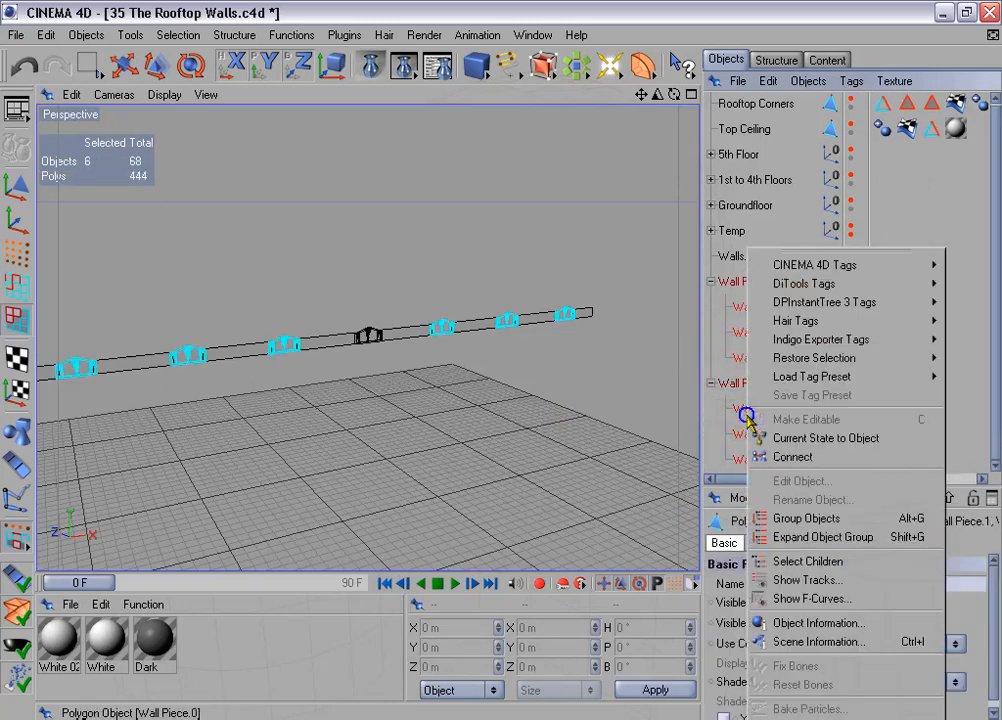
pyautogui.click(814, 456)
# Delete both Wall Piece_copies groups and place the connected Wall Piece object below Walls.1.
pyautogui.click(757, 308)
pyautogui.keyDown('shift'); pyautogui.click(749, 408); pyautogui.keyUp('shift')
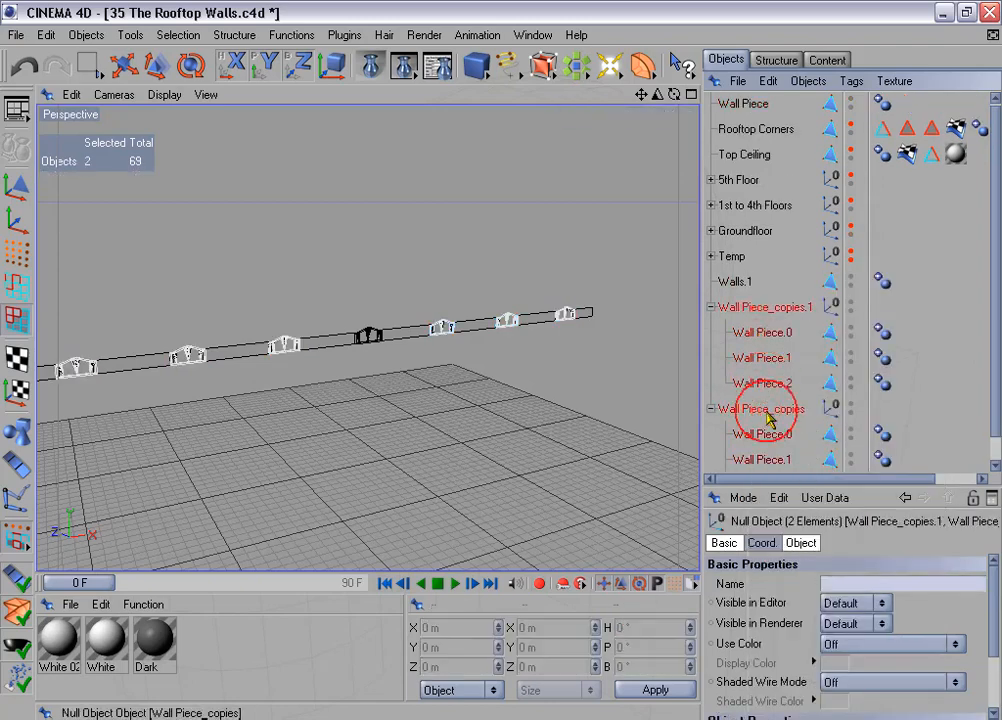
pyautogui.press('Delete')
pyautogui.moveTo(731, 108); pyautogui.dragTo(748, 318)
# In the front view, select the right side edge of Walls.1's rightmost gap and switch the Move tool's snapping from Point to Edge.
pyautogui.click(735, 258)
pyautogui.middleClick(536, 425)
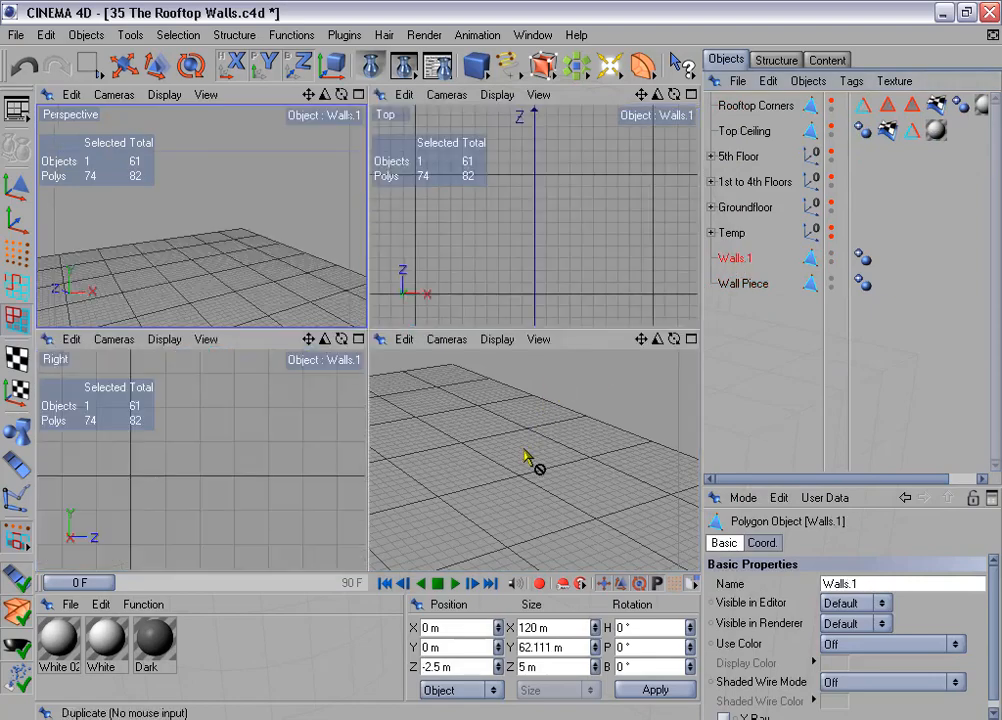
pyautogui.middleClick(530, 459)
pyautogui.scroll(4, 533, 434)
pyautogui.keyDown('alt'); pyautogui.moveTo(555, 399); pyautogui.dragTo(93, 386, button='middle'); pyautogui.keyUp('alt')
pyautogui.click(29, 288)
pyautogui.scroll(3, 206, 331)
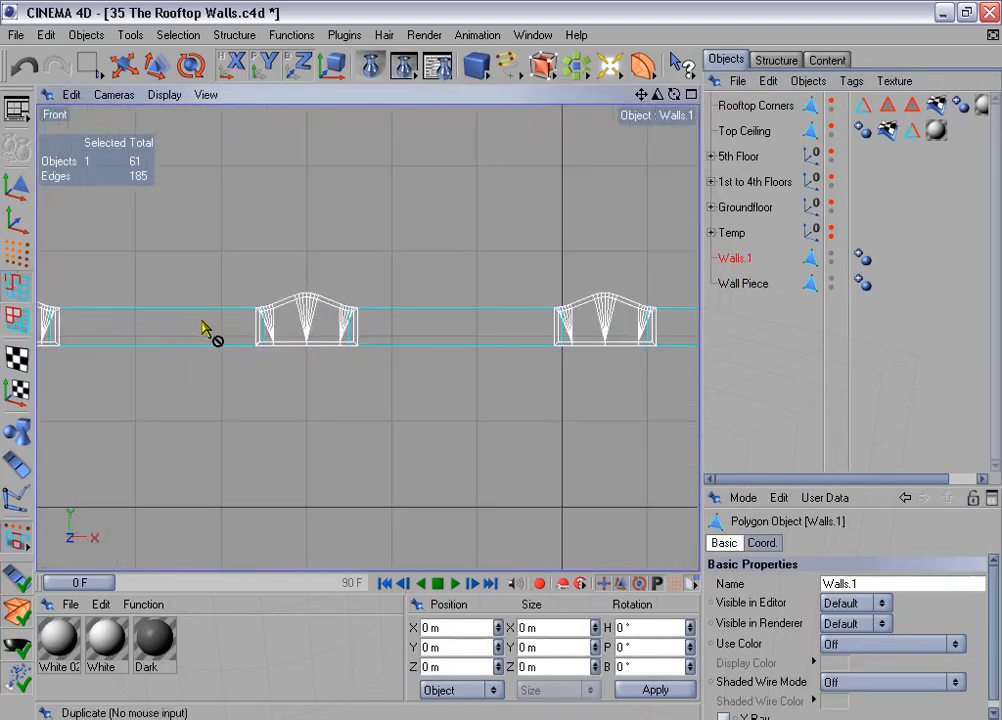
pyautogui.keyDown('alt'); pyautogui.moveTo(505, 350); pyautogui.dragTo(76, 349, button='middle'); pyautogui.keyUp('alt')
pyautogui.scroll(5, 403, 347)
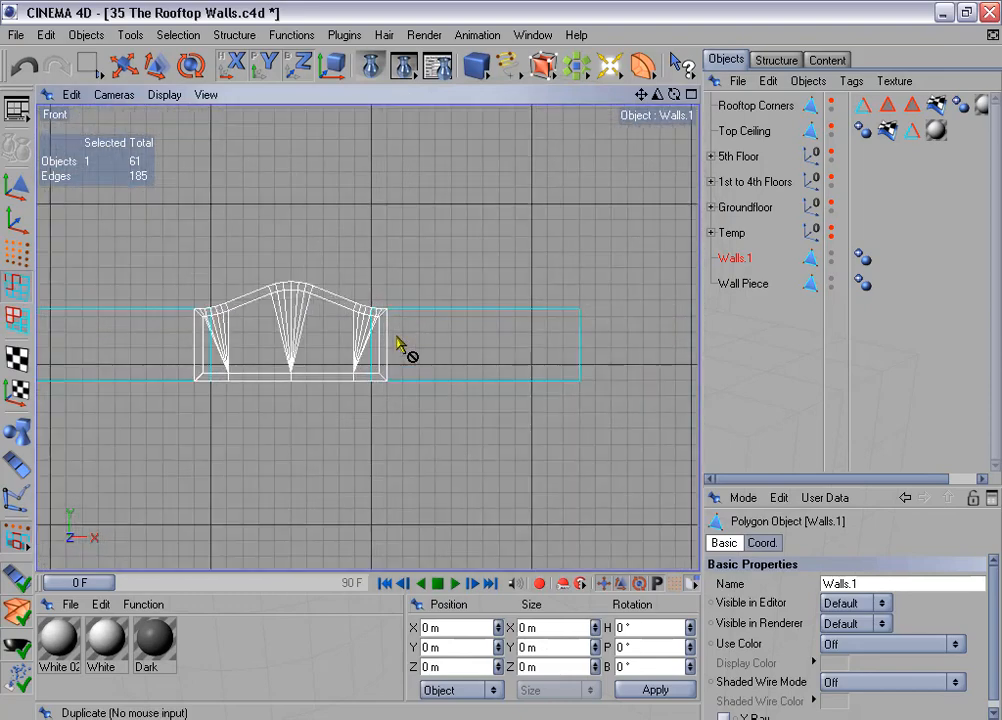
pyautogui.moveTo(88, 63)
pyautogui.mouseDown()
pyautogui.moveTo(100, 70)
pyautogui.moveTo(86, 61)
pyautogui.mouseUp()
pyautogui.click(371, 343)
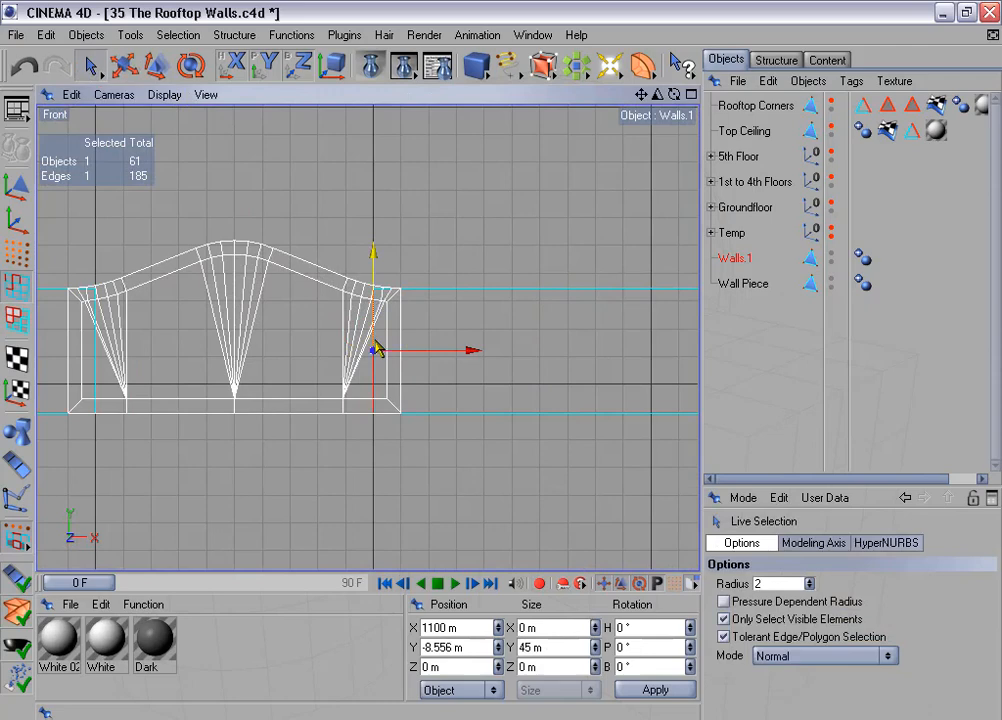
pyautogui.click(124, 64)
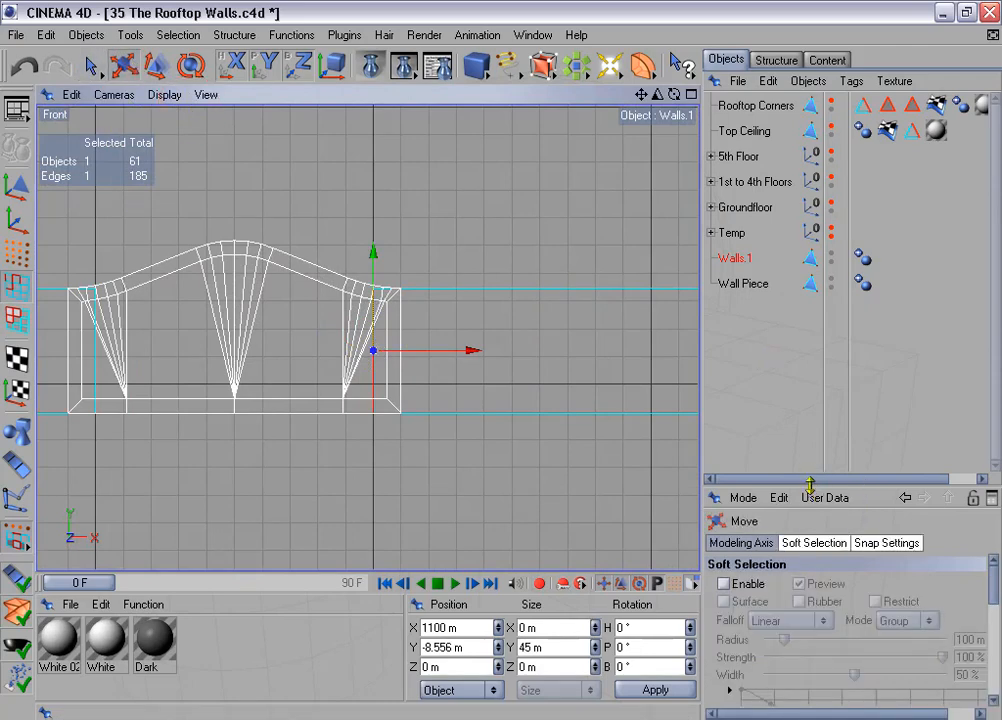
pyautogui.moveTo(810, 485); pyautogui.dragTo(812, 342)
pyautogui.click(880, 399)
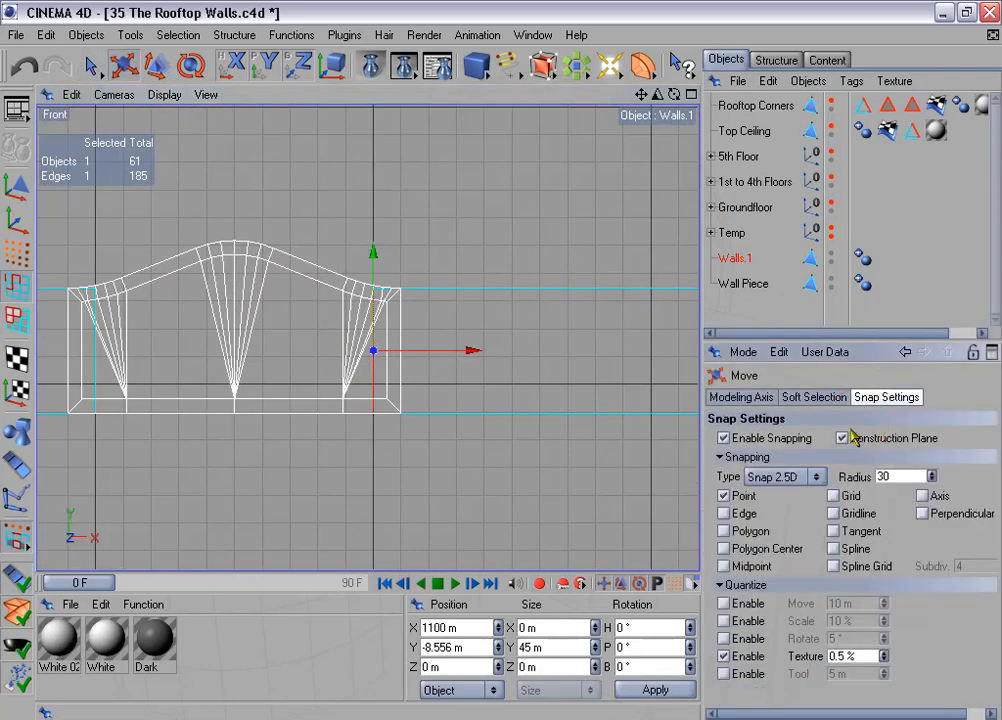
pyautogui.click(723, 495)
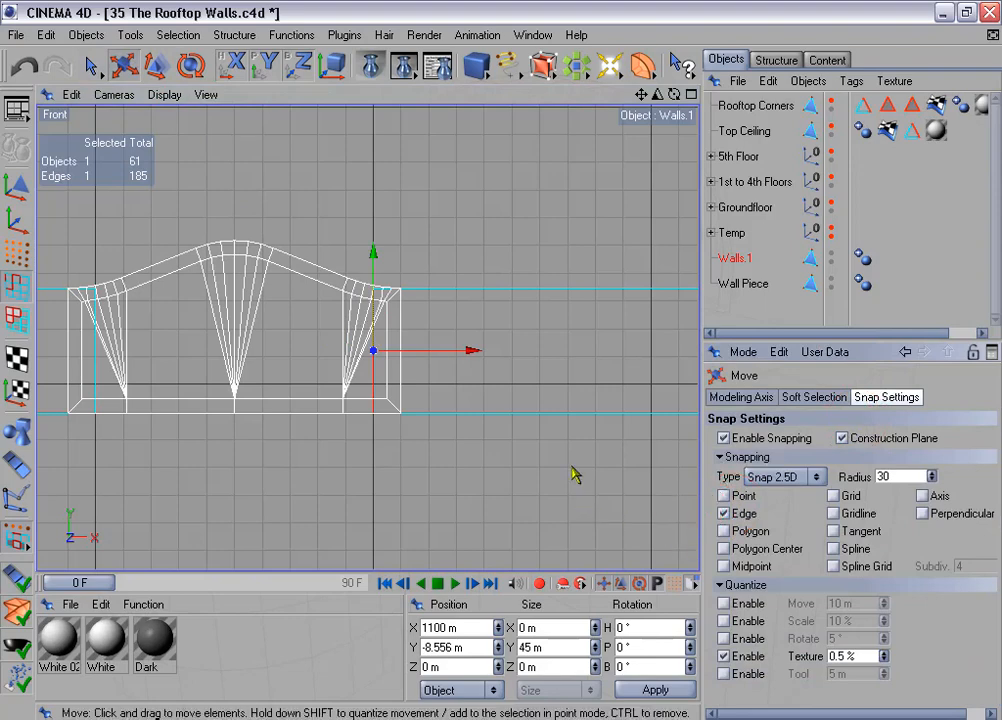
# Snap the side edges of Walls.1's rightmost gap to the frame's outer borders, at X 1110 m and 990 m.
pyautogui.moveTo(503, 361); pyautogui.dragTo(504, 361)
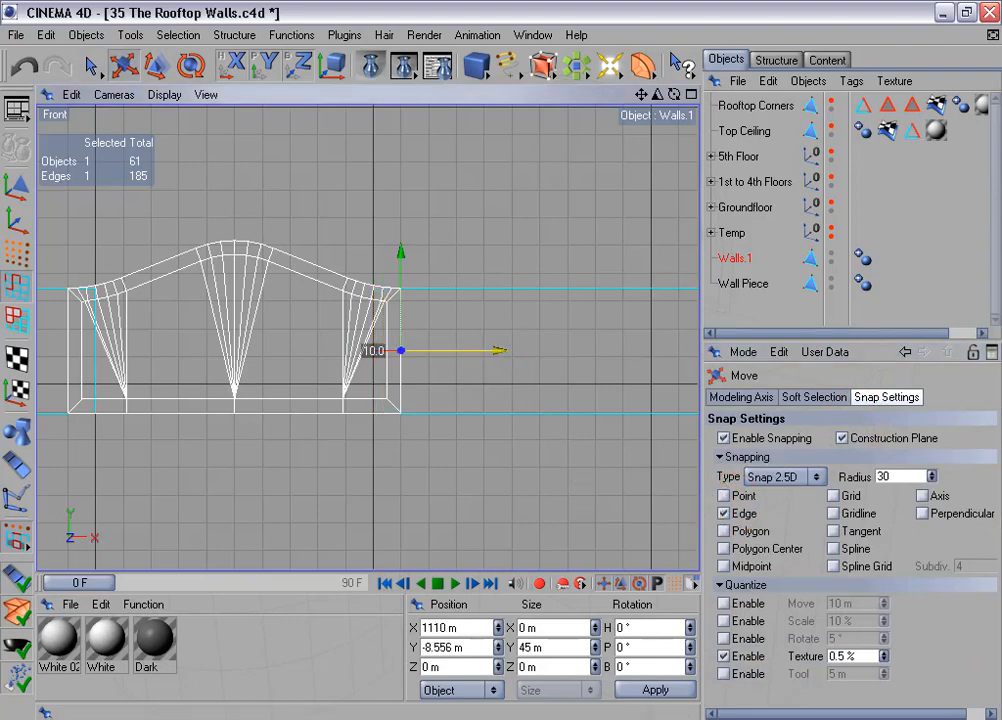
pyautogui.scroll(-1, 412, 374)
pyautogui.keyDown('alt'); pyautogui.moveTo(329, 357); pyautogui.dragTo(460, 351, button='middle'); pyautogui.keyUp('alt')
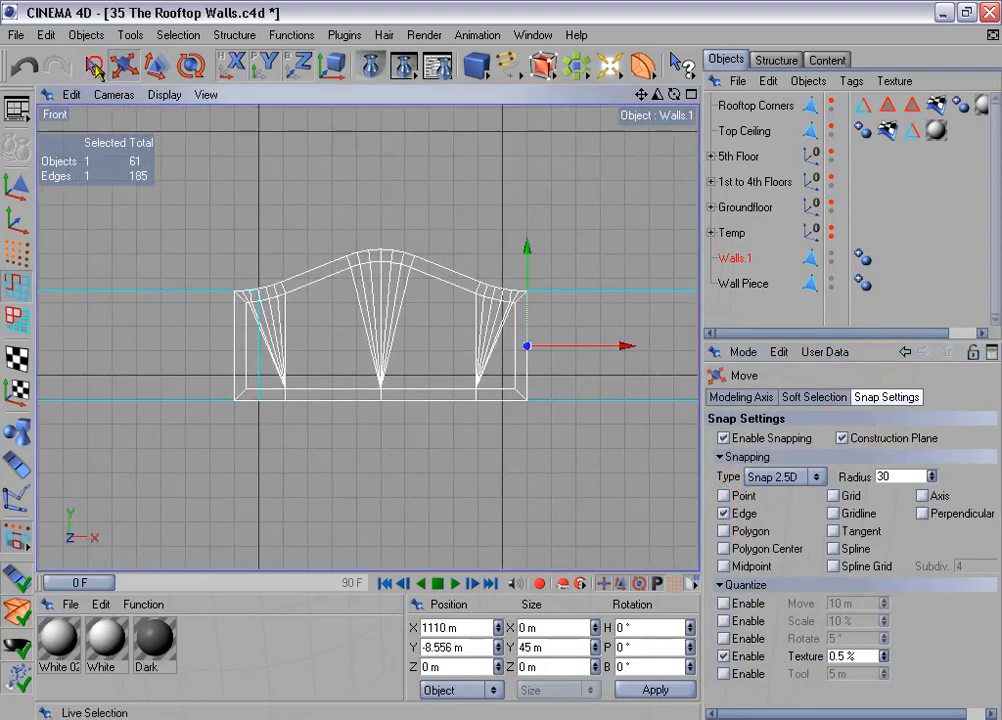
pyautogui.click(93, 66)
pyautogui.click(259, 344)
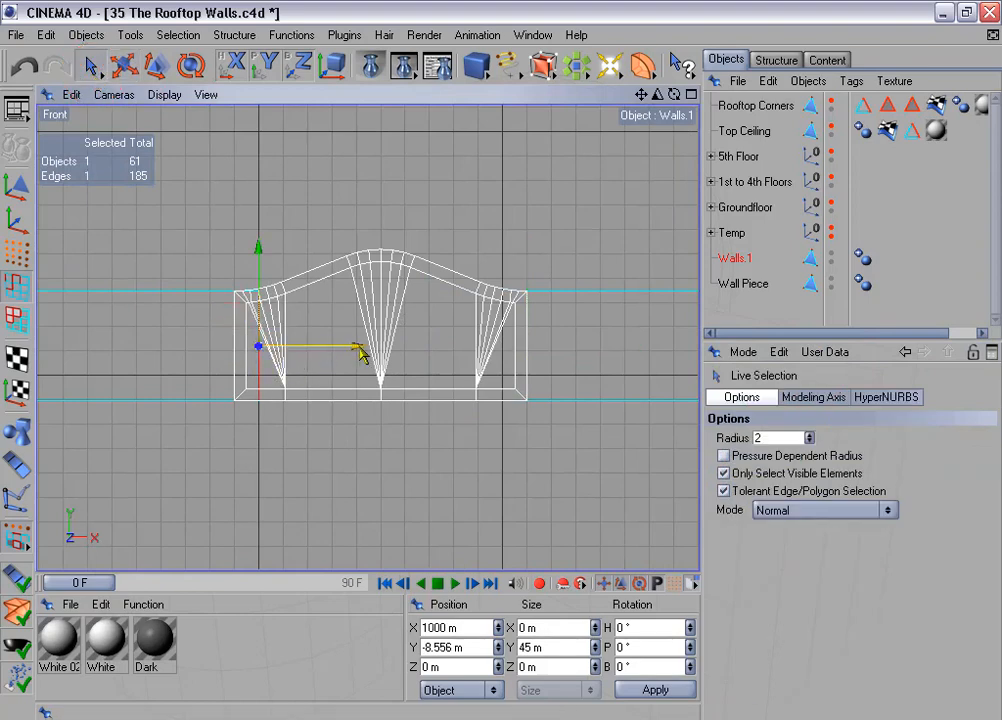
pyautogui.moveTo(360, 348); pyautogui.dragTo(335, 348)
# Snap the side edges of Walls.1's second gap from the right to the frame's outer borders, at X 760 m and 640 m.
pyautogui.scroll(-5, 274, 351)
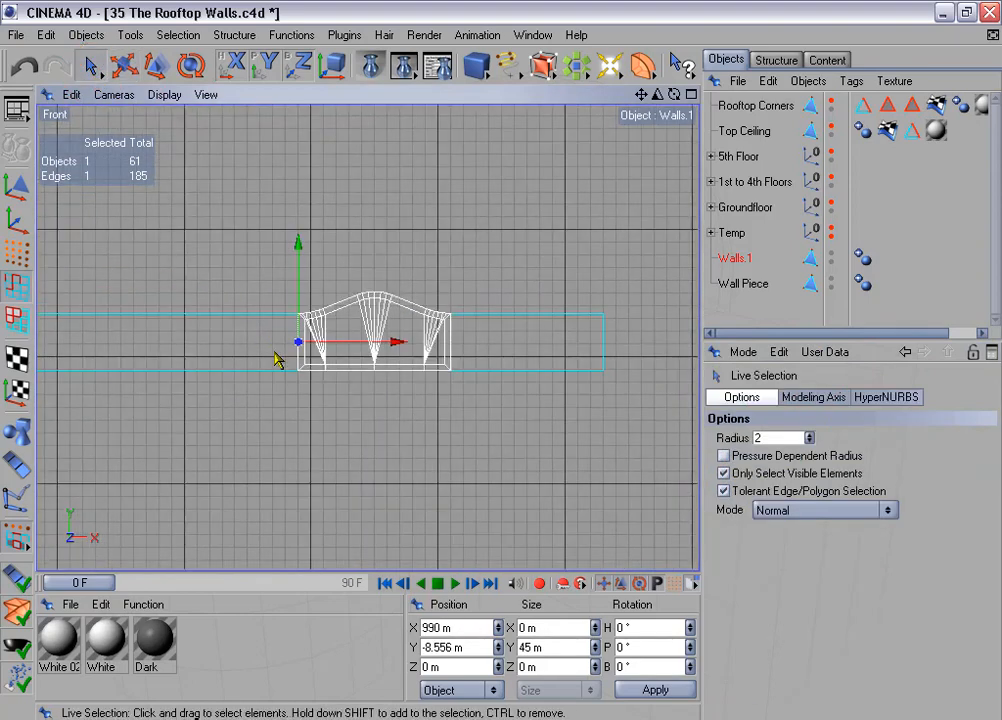
pyautogui.keyDown('alt'); pyautogui.moveTo(274, 351); pyautogui.dragTo(741, 321, button='middle'); pyautogui.keyUp('alt')
pyautogui.scroll(1, 289, 351)
pyautogui.scroll(2, 295, 355)
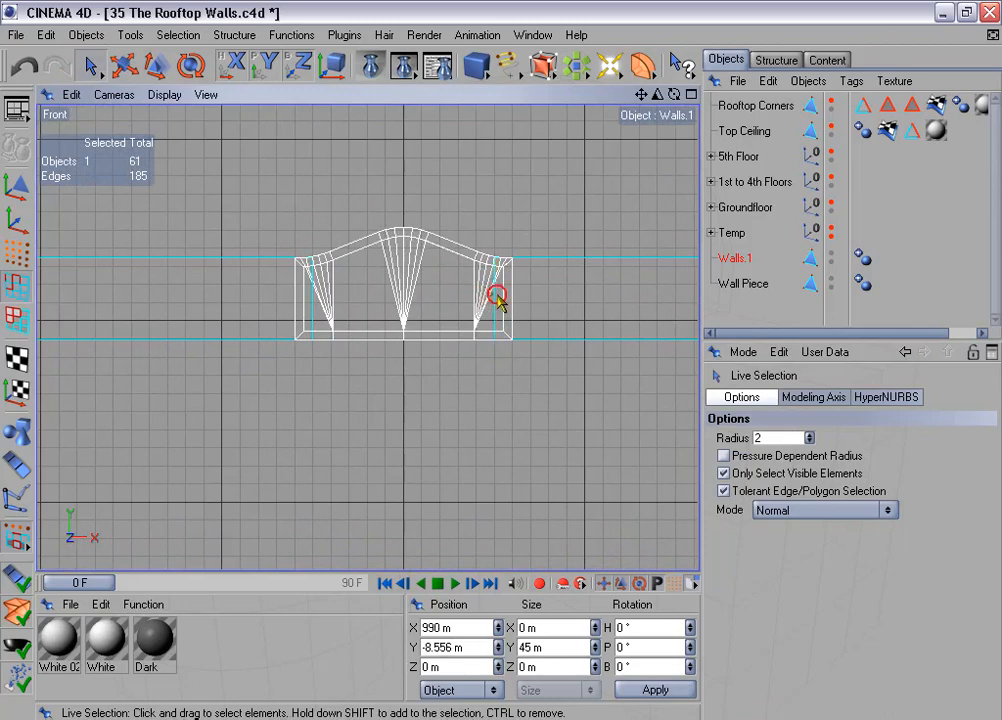
pyautogui.moveTo(597, 300); pyautogui.dragTo(615, 300)
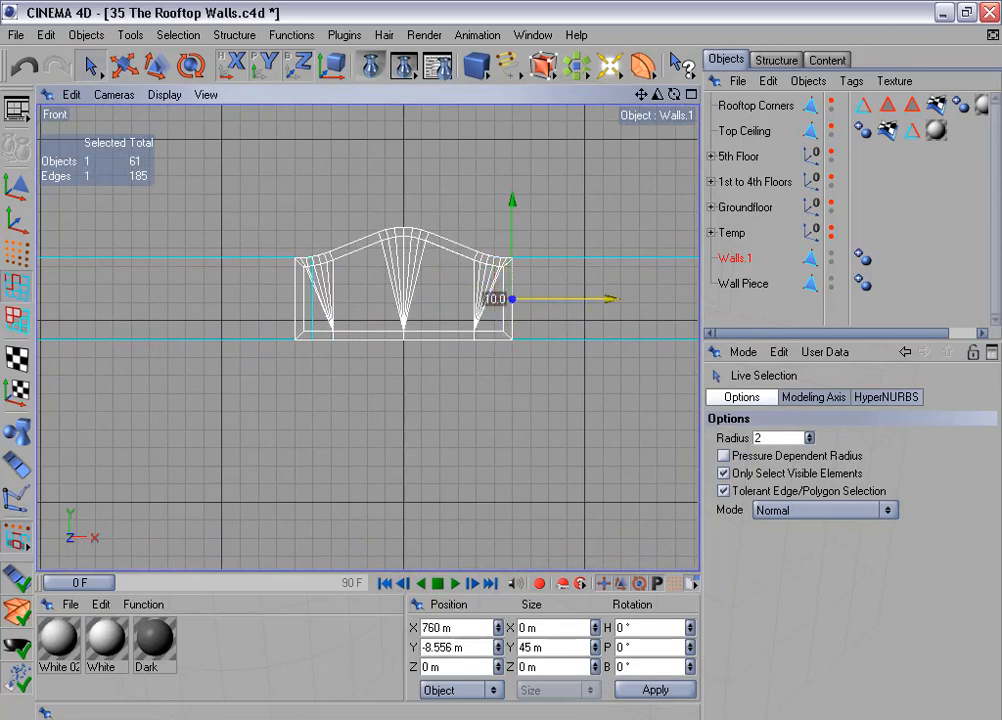
pyautogui.click(314, 300)
pyautogui.moveTo(411, 298); pyautogui.dragTo(402, 298)
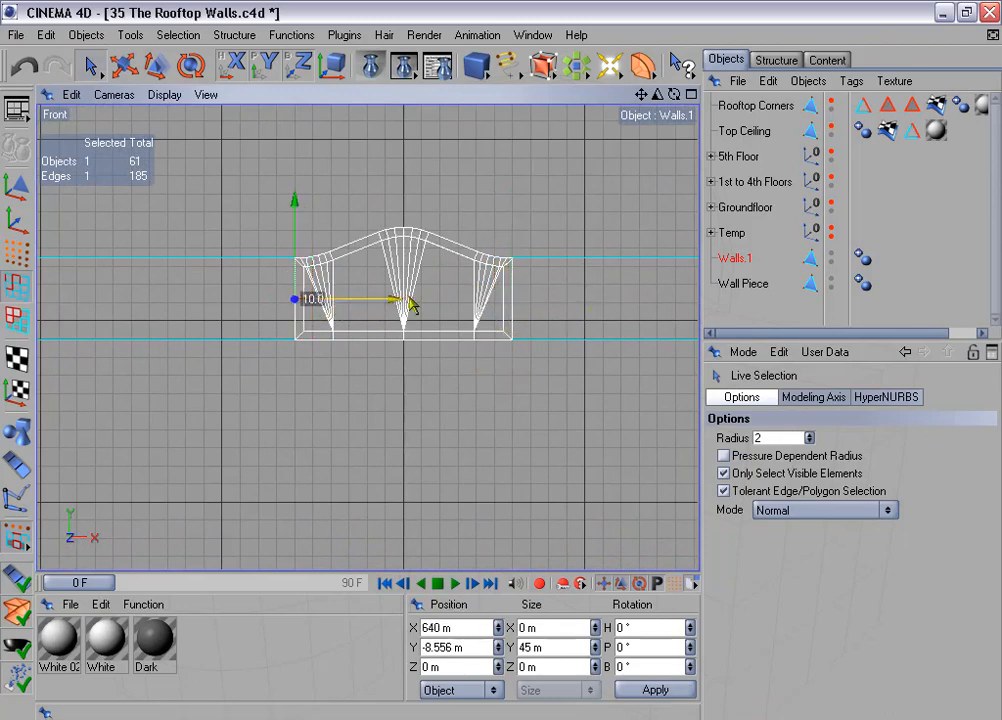
# Snap the side edges of Walls.1's third gap from the right to the frame's outer borders, at X 410 m and 290 m.
pyautogui.scroll(-2, 262, 308)
pyautogui.keyDown('alt'); pyautogui.moveTo(412, 306); pyautogui.dragTo(916, 325, button='middle'); pyautogui.keyUp('alt')
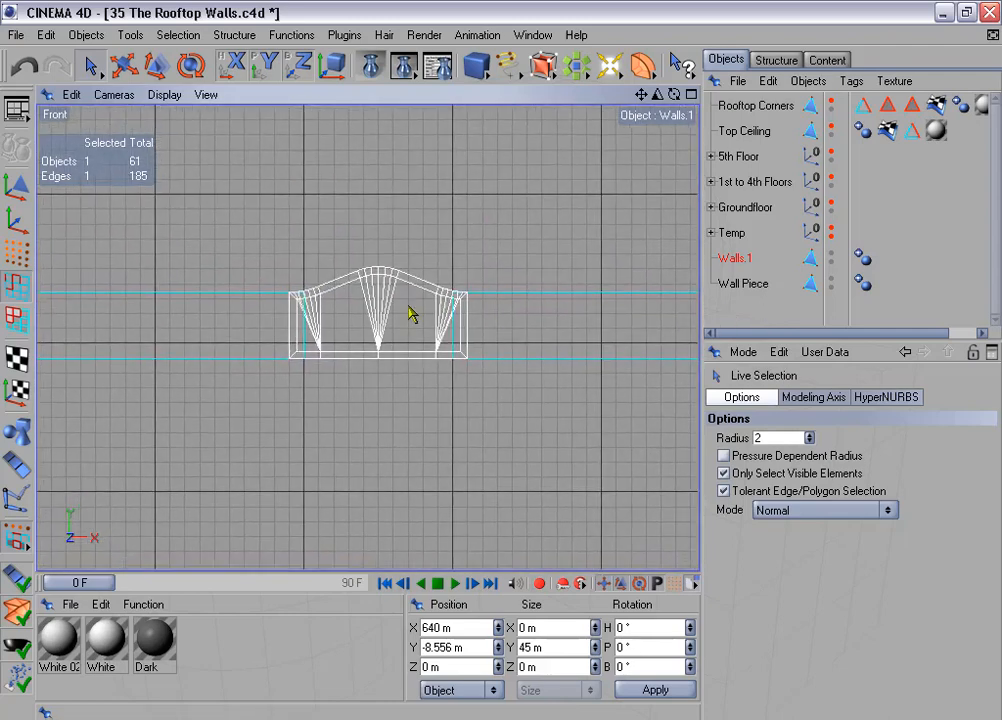
pyautogui.click(453, 311)
pyautogui.moveTo(557, 331); pyautogui.dragTo(571, 331)
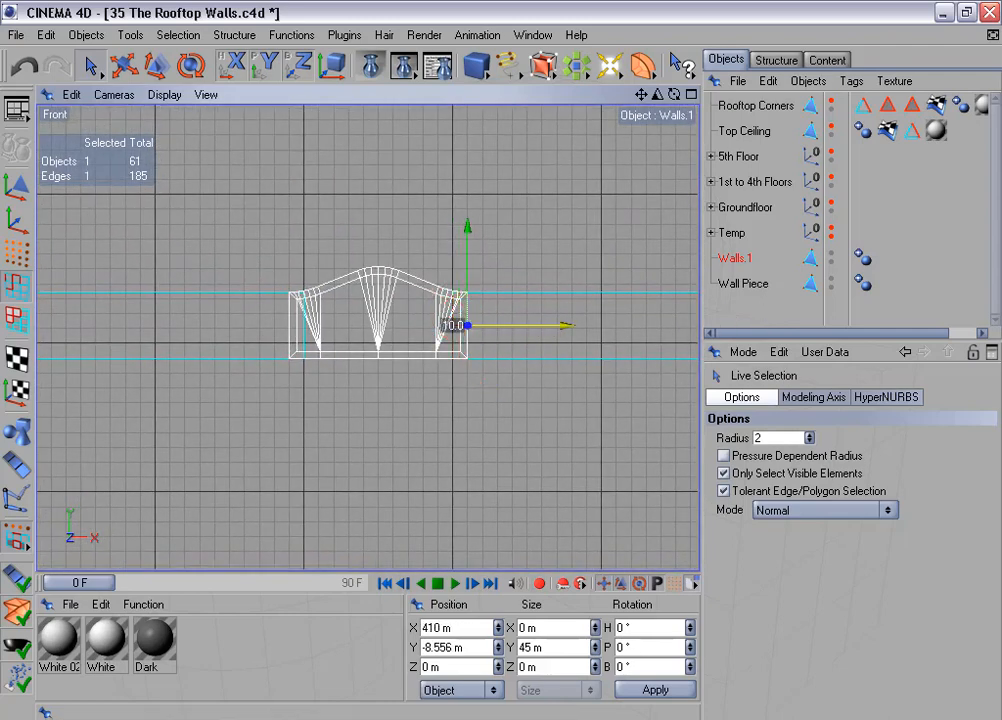
pyautogui.click(319, 330)
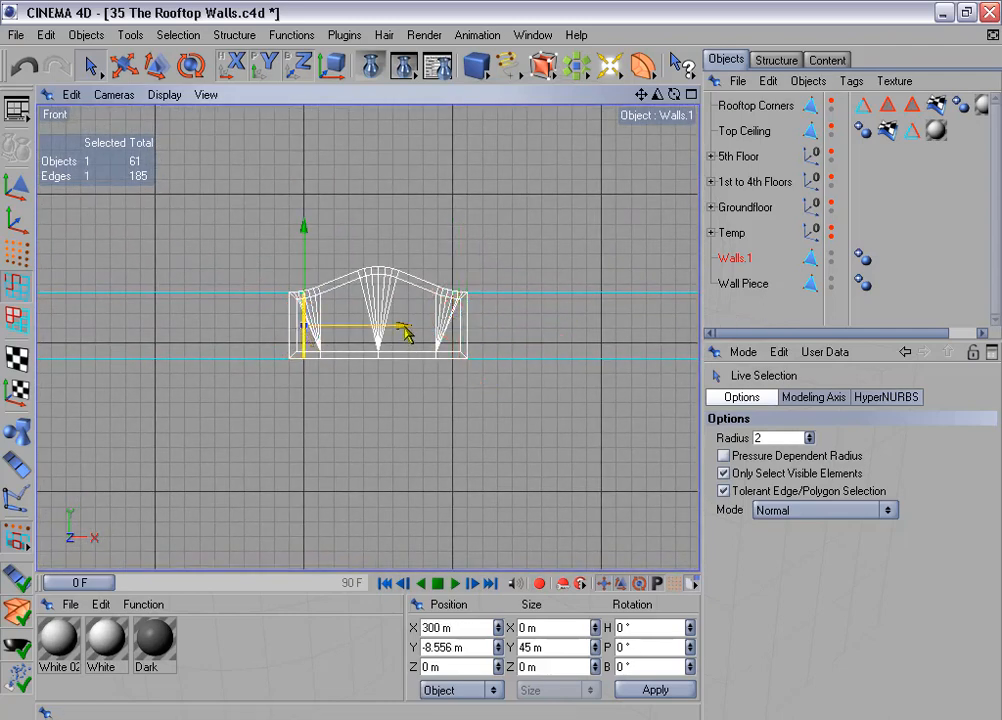
pyautogui.moveTo(404, 327); pyautogui.dragTo(390, 328)
# Snap the side edges of Walls.1's third gap from the left to the frame's outer borders, its left edge at X -410 m.
pyautogui.keyDown('alt'); pyautogui.moveTo(237, 393); pyautogui.dragTo(807, 408, button='middle'); pyautogui.keyUp('alt')
pyautogui.keyDown('alt'); pyautogui.moveTo(90, 343); pyautogui.dragTo(648, 313, button='middle'); pyautogui.keyUp('alt')
pyautogui.keyDown('alt'); pyautogui.moveTo(89, 343); pyautogui.dragTo(274, 354, button='right'); pyautogui.keyUp('alt')
pyautogui.click(616, 296)
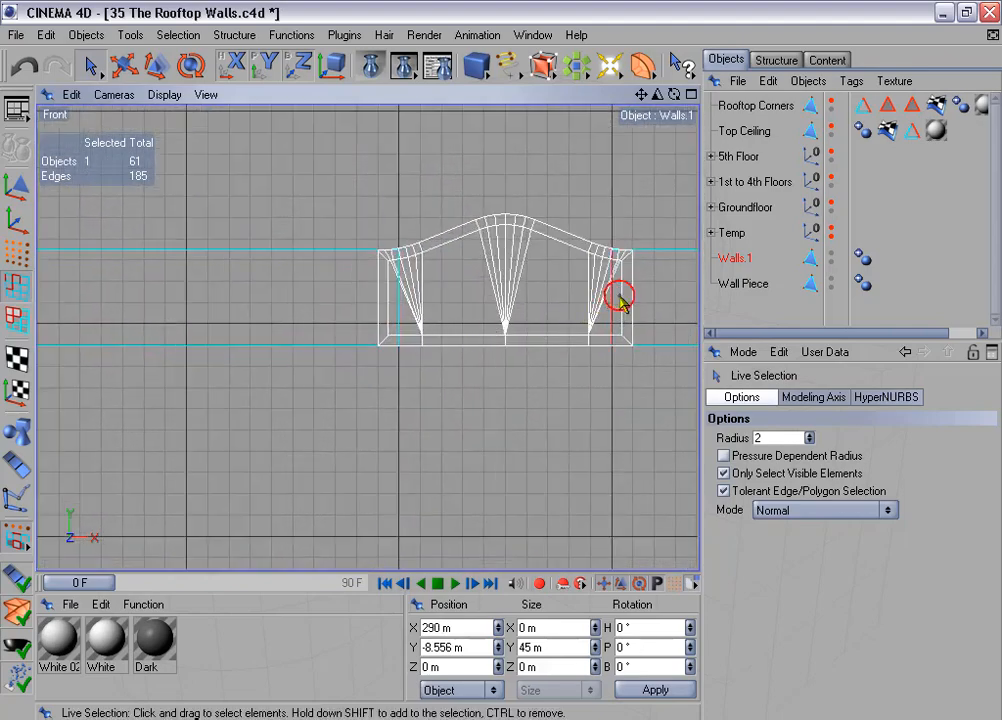
pyautogui.keyDown('alt'); pyautogui.moveTo(333, 291); pyautogui.dragTo(180, 305, button='middle'); pyautogui.keyUp('alt')
pyautogui.moveTo(558, 318); pyautogui.dragTo(579, 318)
pyautogui.click(250, 301)
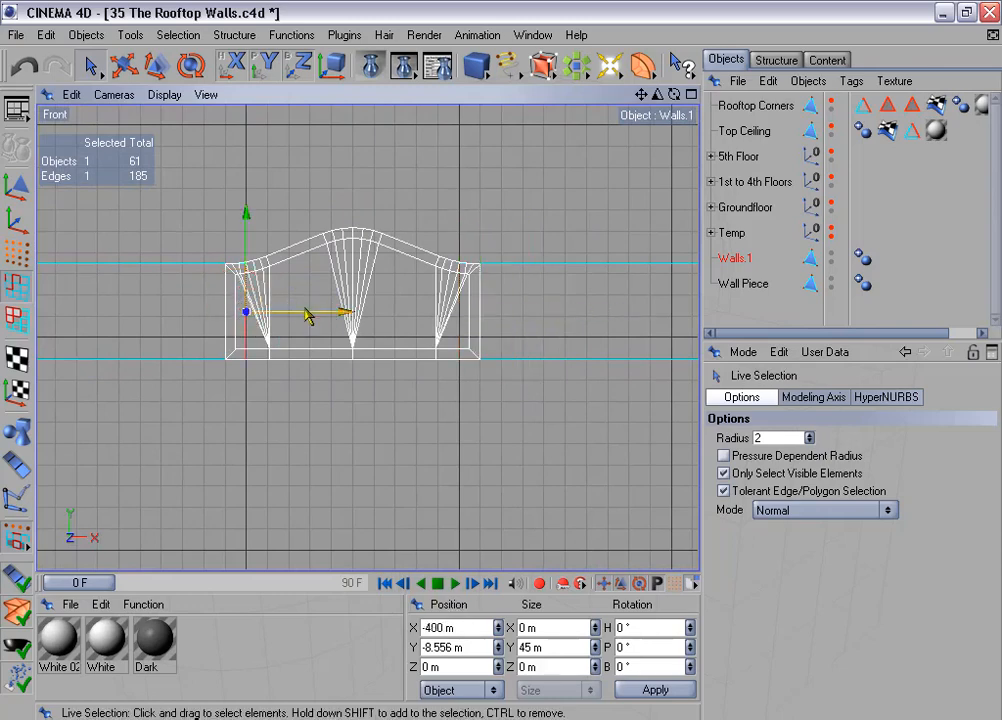
pyautogui.moveTo(342, 314); pyautogui.dragTo(321, 314)
# Snap the side edges of Walls.1's second gap from the left to the frame's outer borders, at X -640 m and -760 m.
pyautogui.keyDown('alt'); pyautogui.moveTo(346, 322); pyautogui.dragTo(667, 327, button='right'); pyautogui.keyUp('alt')
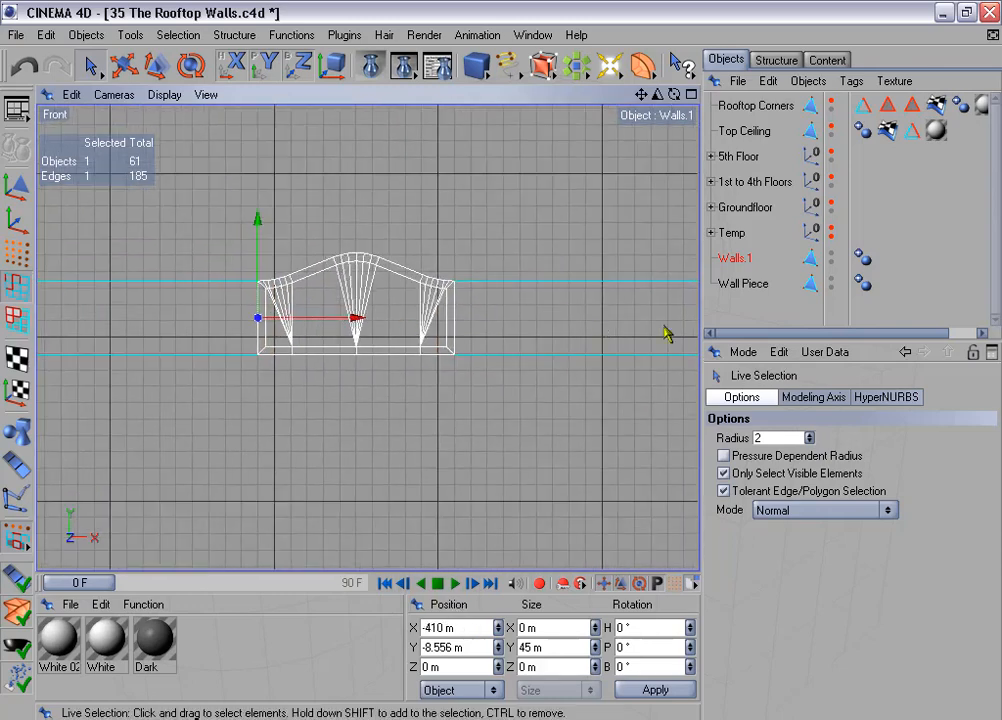
pyautogui.moveTo(405, 304)
pyautogui.keyDown('alt'); pyautogui.mouseDown(button='middle')
pyautogui.moveTo(476, 315)
pyautogui.moveTo(397, 322)
pyautogui.mouseUp(button='middle'); pyautogui.keyUp('alt')
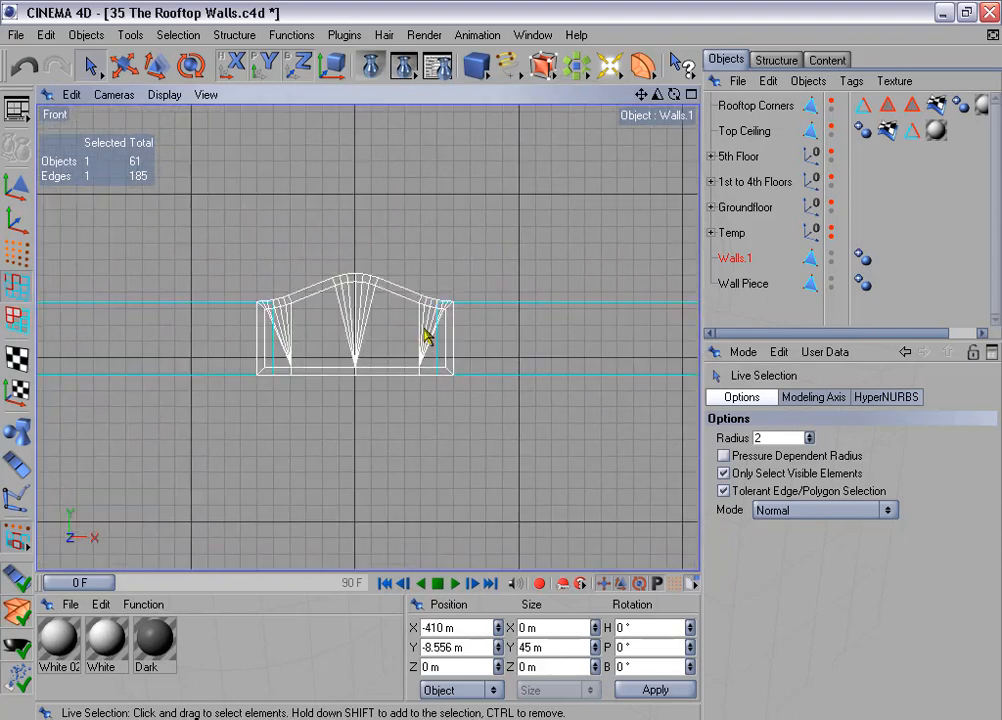
pyautogui.click(436, 340)
pyautogui.moveTo(535, 341); pyautogui.dragTo(552, 341)
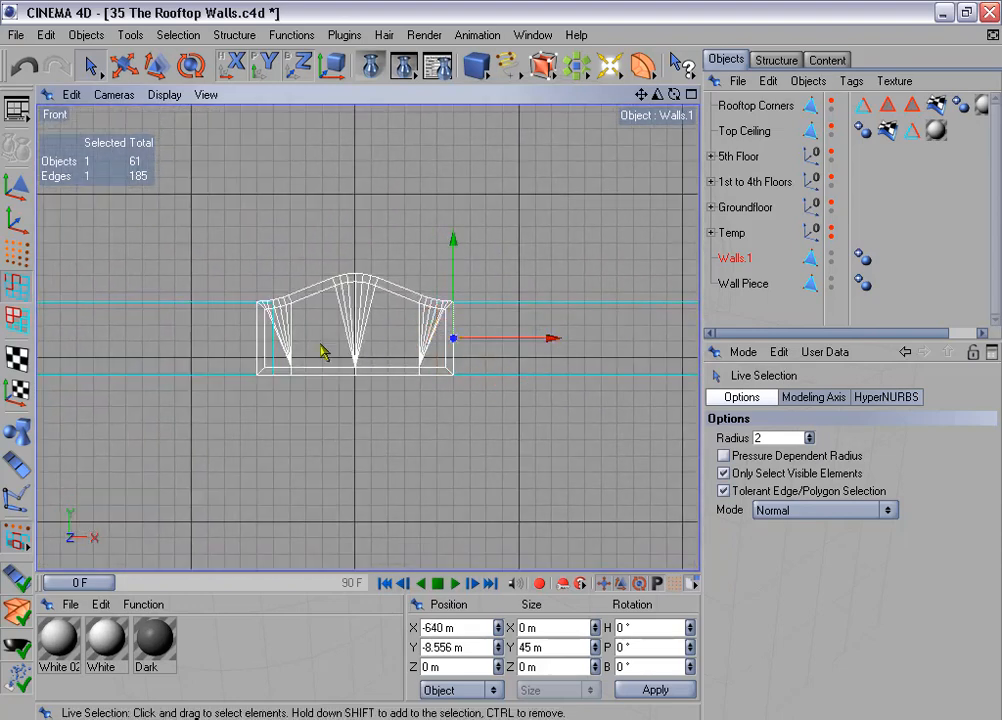
pyautogui.click(275, 337)
pyautogui.moveTo(364, 337); pyautogui.dragTo(350, 338)
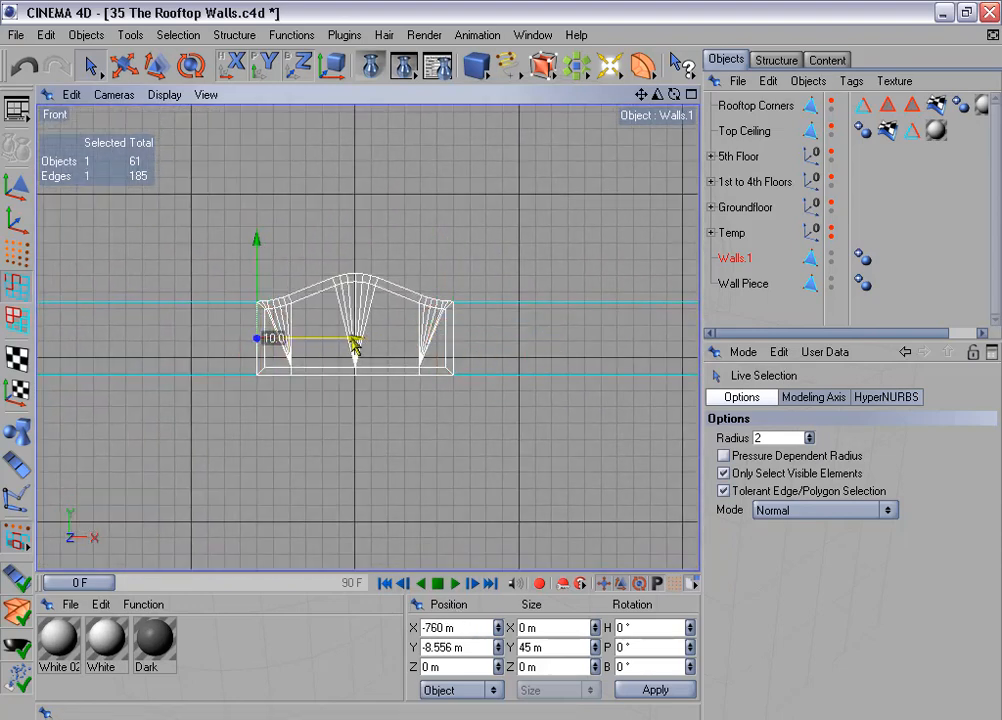
# Snap the side edges of Walls.1's leftmost gap to the frame's outer borders, its left edge at X -1110 m.
pyautogui.keyDown('alt'); pyautogui.moveTo(352, 338); pyautogui.dragTo(335, 343, button='right'); pyautogui.keyUp('alt')
pyautogui.keyDown('alt'); pyautogui.moveTo(335, 343); pyautogui.dragTo(857, 353, button='middle'); pyautogui.keyUp('alt')
pyautogui.click(446, 348)
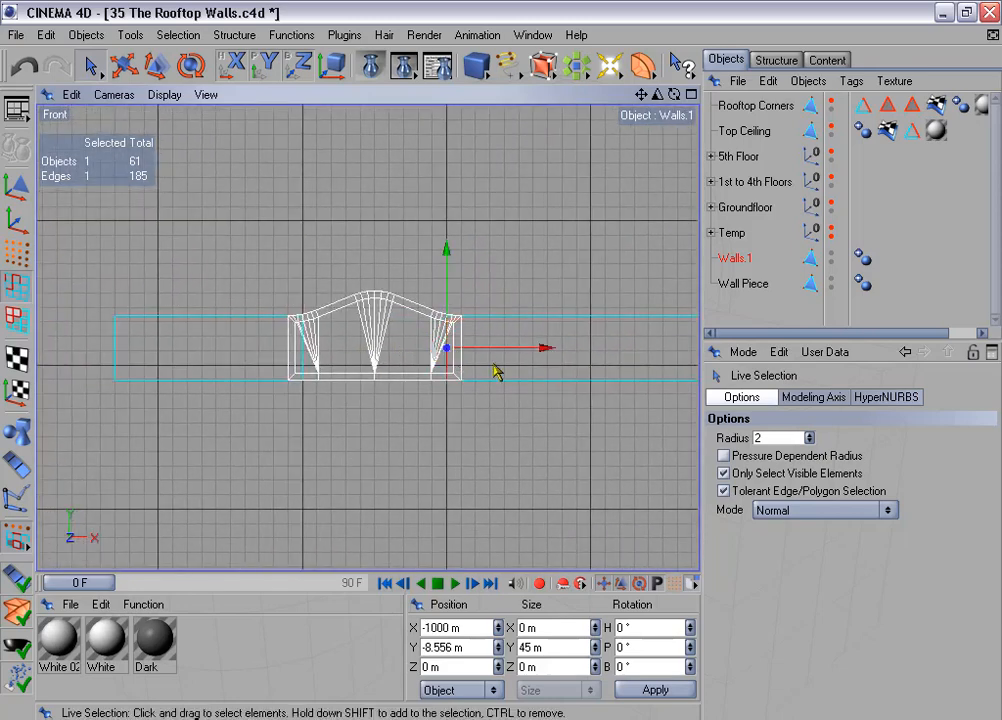
pyautogui.moveTo(543, 356); pyautogui.dragTo(558, 356)
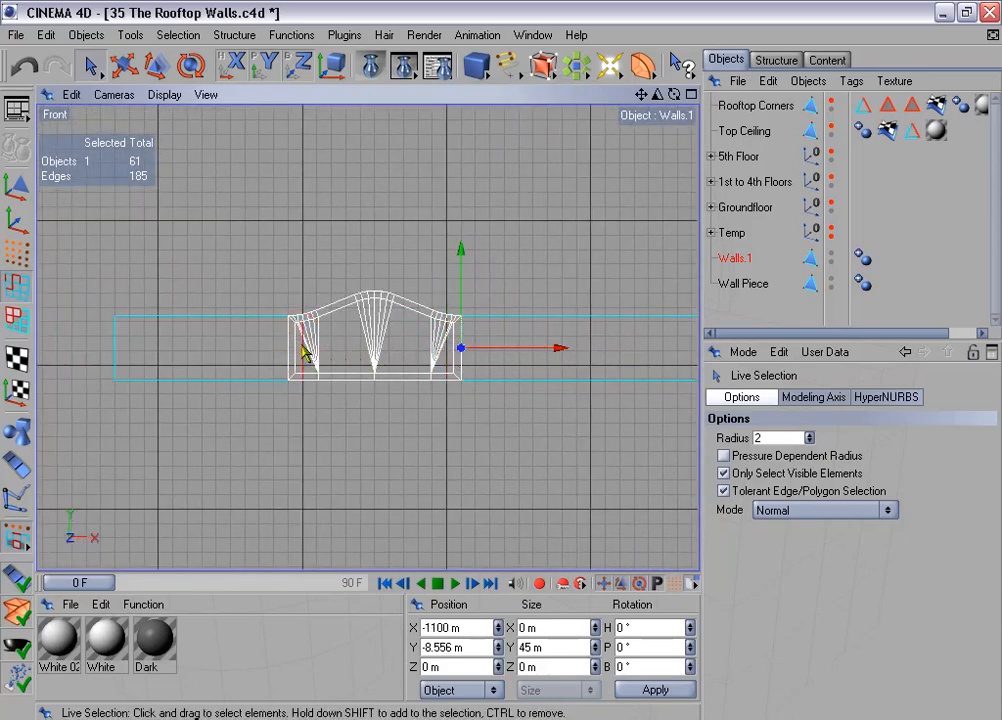
pyautogui.moveTo(405, 351); pyautogui.dragTo(391, 350)
# Connect Walls.1 and Wall Piece into a single object and delete the two originals.
pyautogui.middleClick(407, 348)
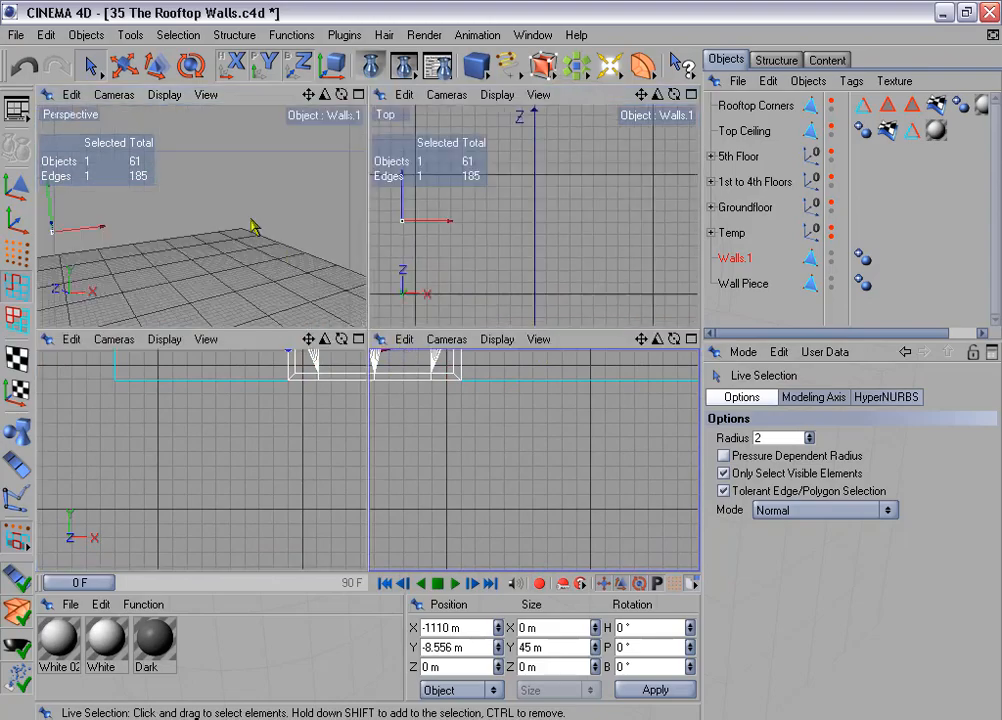
pyautogui.middleClick(256, 225)
pyautogui.keyDown('alt'); pyautogui.moveTo(501, 362); pyautogui.dragTo(620, 374); pyautogui.keyUp('alt')
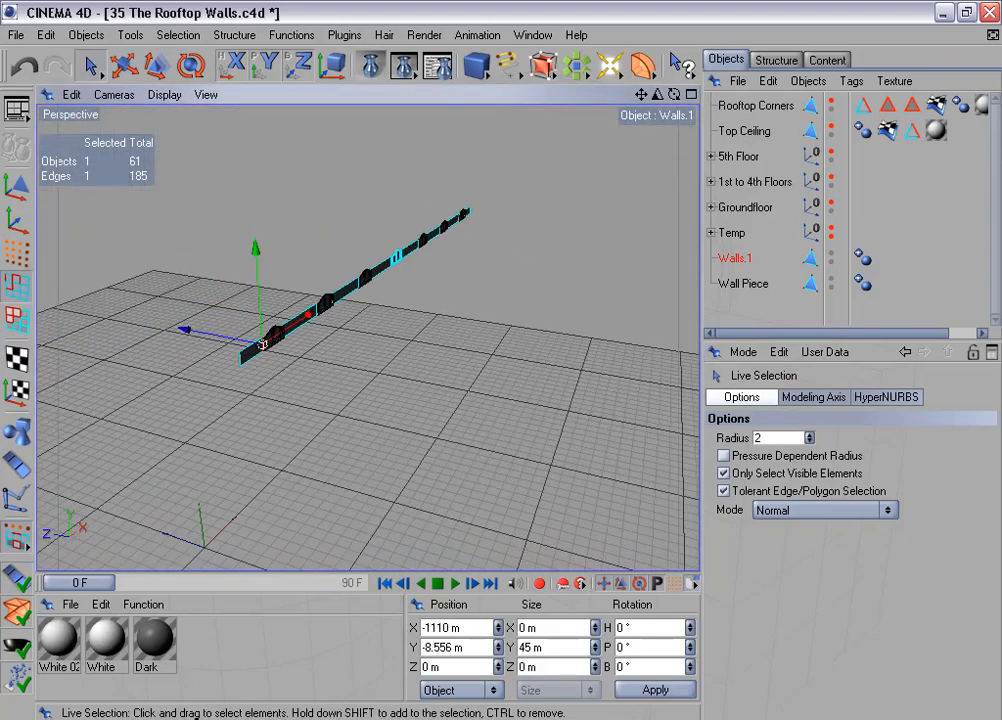
pyautogui.keyDown('alt'); pyautogui.moveTo(428, 318); pyautogui.dragTo(510, 260); pyautogui.keyUp('alt')
pyautogui.keyDown('alt'); pyautogui.moveTo(128, 449); pyautogui.dragTo(380, 368); pyautogui.keyUp('alt')
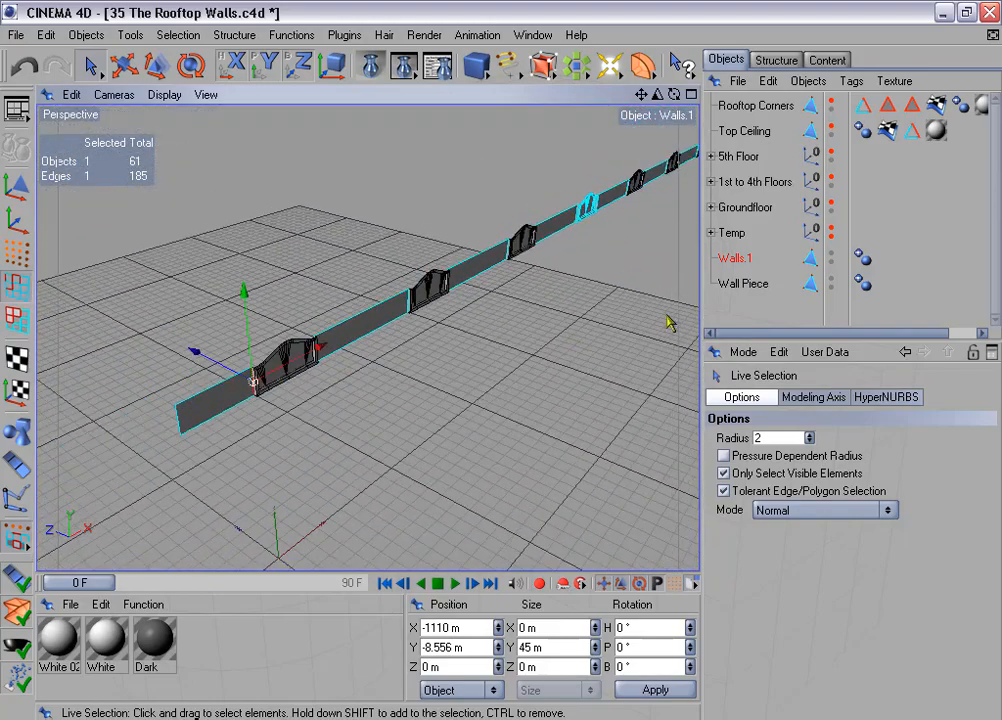
pyautogui.click(735, 260)
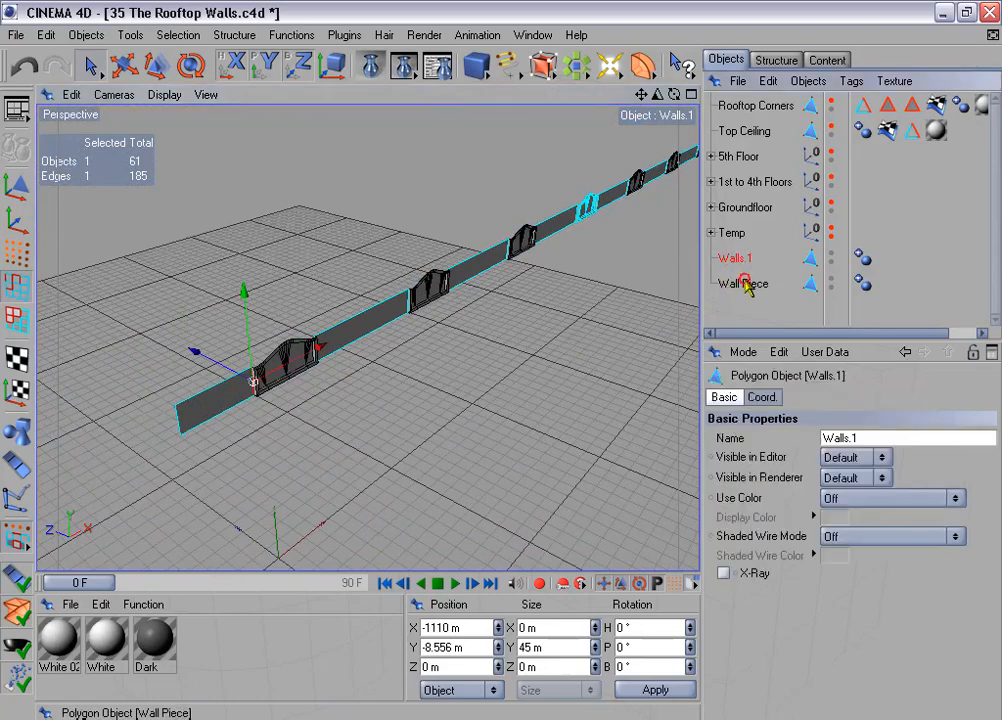
pyautogui.keyDown('shift'); pyautogui.click(745, 283); pyautogui.keyUp('shift')
pyautogui.rightClick(752, 290)
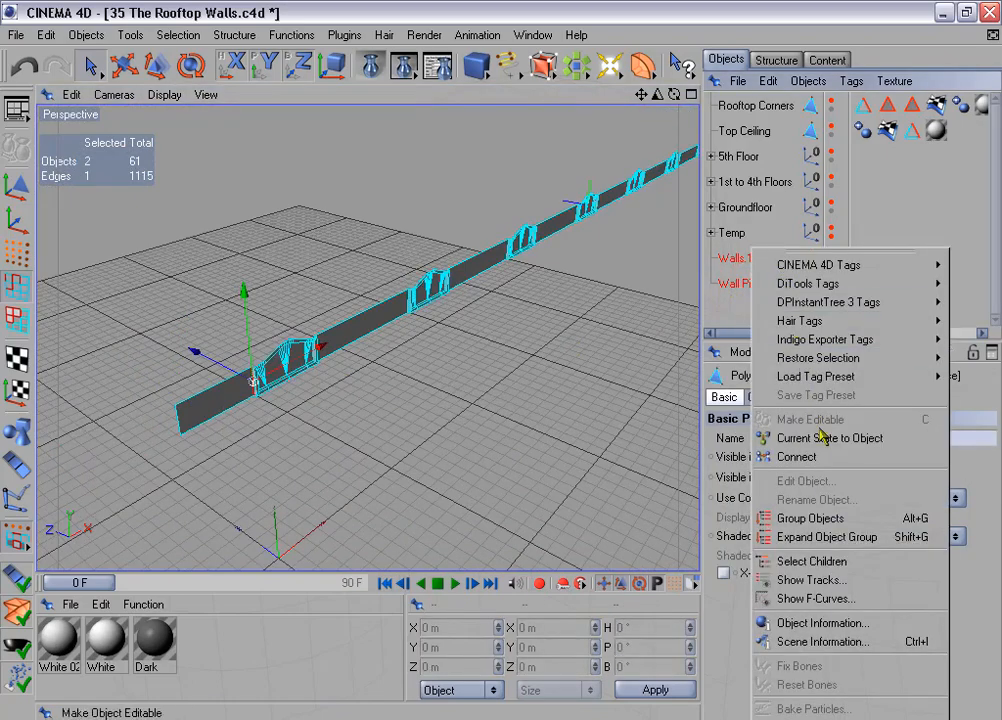
pyautogui.click(832, 458)
pyautogui.click(735, 283)
pyautogui.keyDown('shift'); pyautogui.click(745, 309); pyautogui.keyUp('shift')
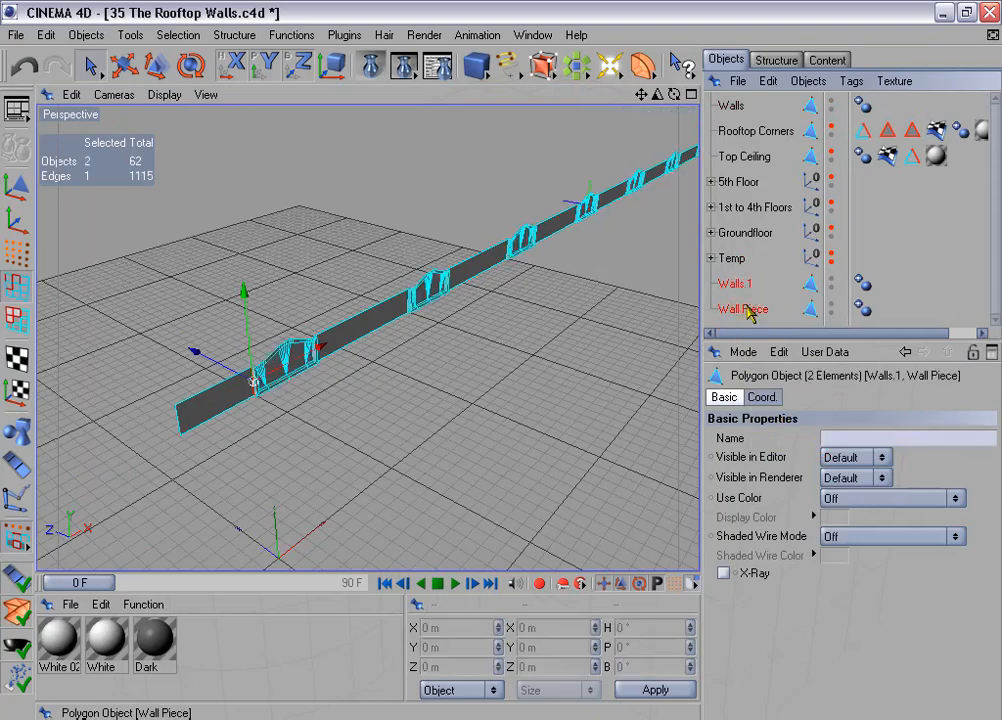
pyautogui.press('Delete')
# Optimize the connected Walls object in point mode with no points selected, merging polygons, unused points and points at a 0.01 m tolerance.
pyautogui.keyDown('alt'); pyautogui.moveTo(521, 291); pyautogui.dragTo(470, 300); pyautogui.keyUp('alt')
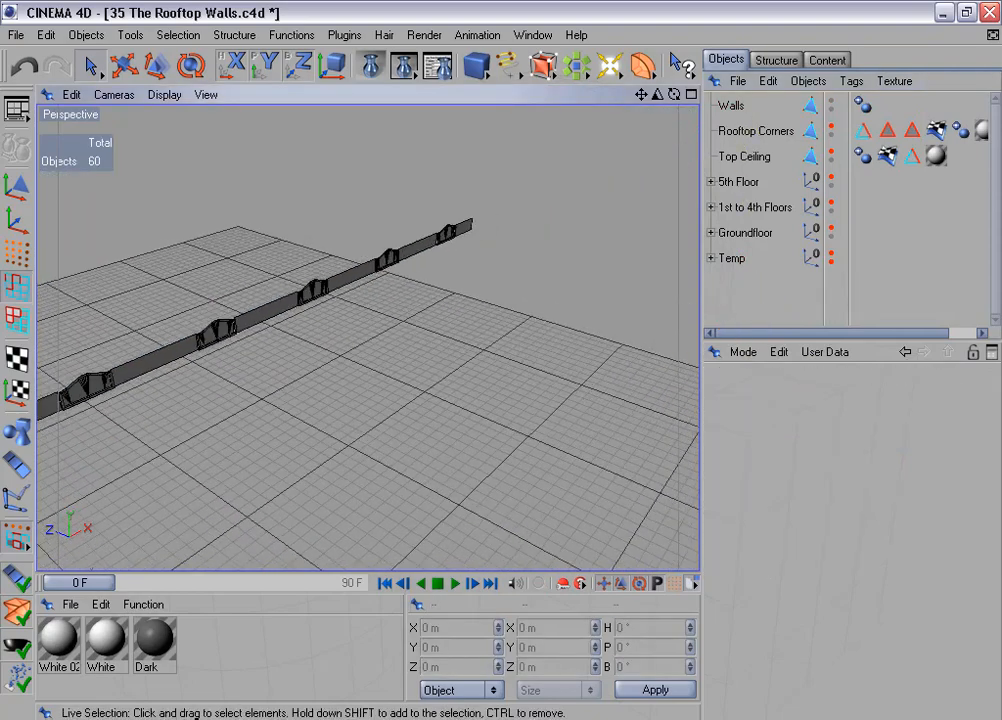
pyautogui.click(740, 105)
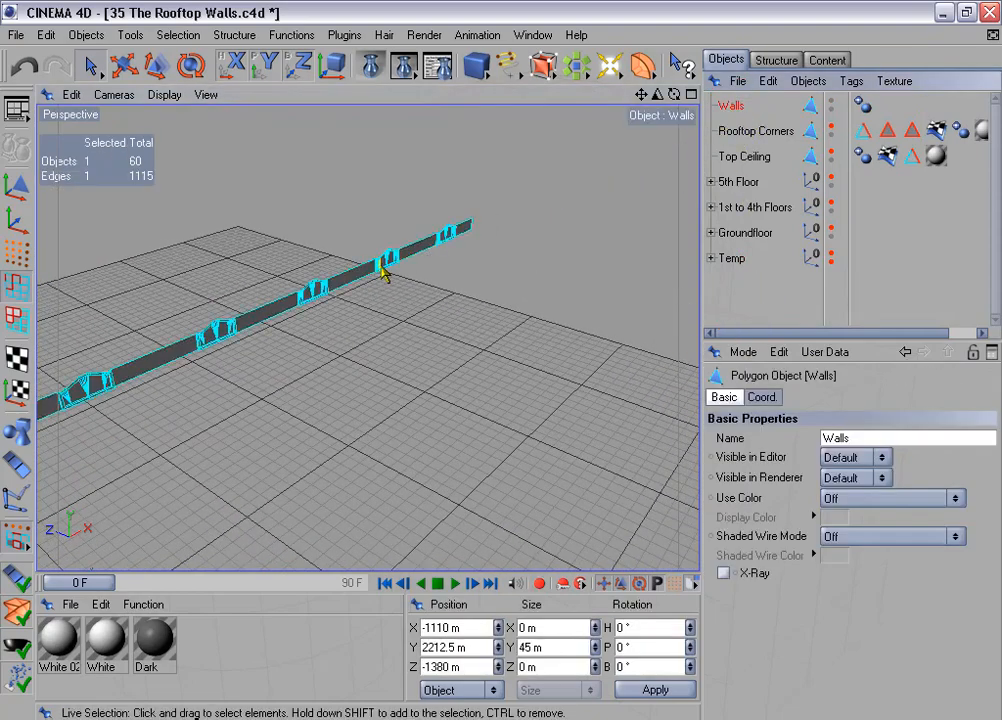
pyautogui.keyDown('alt'); pyautogui.moveTo(385, 273); pyautogui.dragTo(350, 200); pyautogui.keyUp('alt')
pyautogui.click(15, 250)
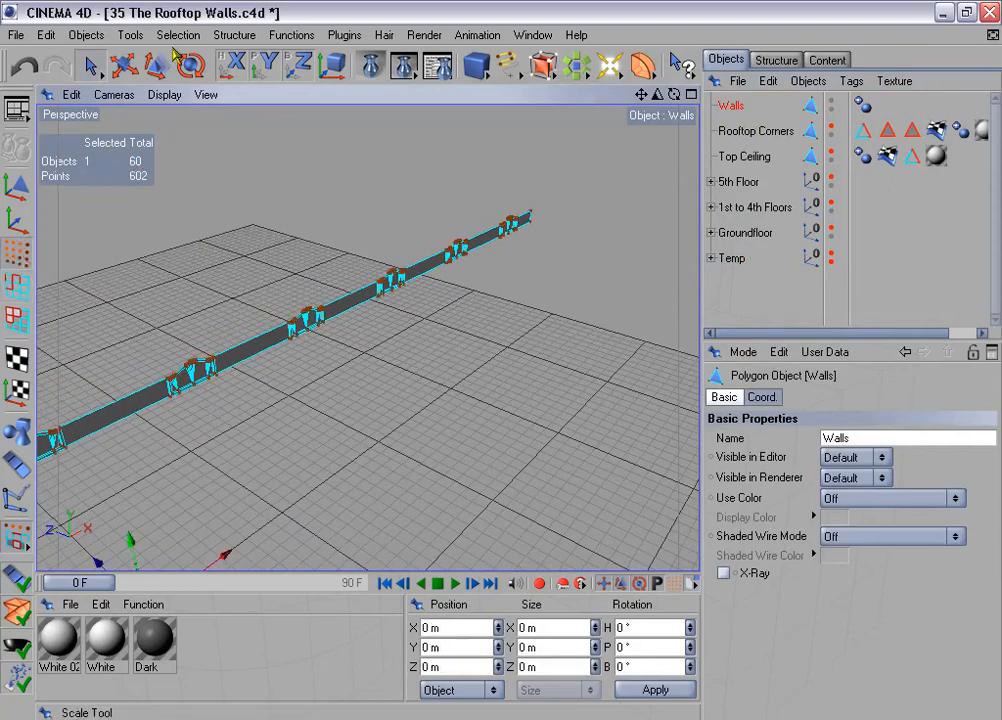
pyautogui.click(178, 35)
pyautogui.click(250, 284)
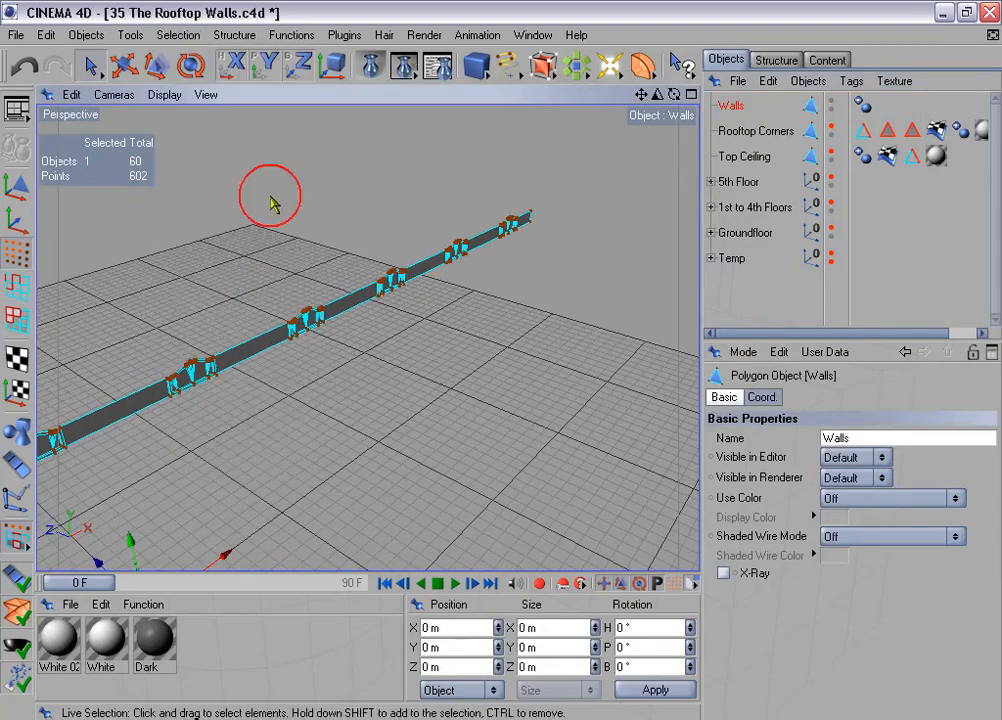
pyautogui.click(291, 35)
pyautogui.click(330, 378)
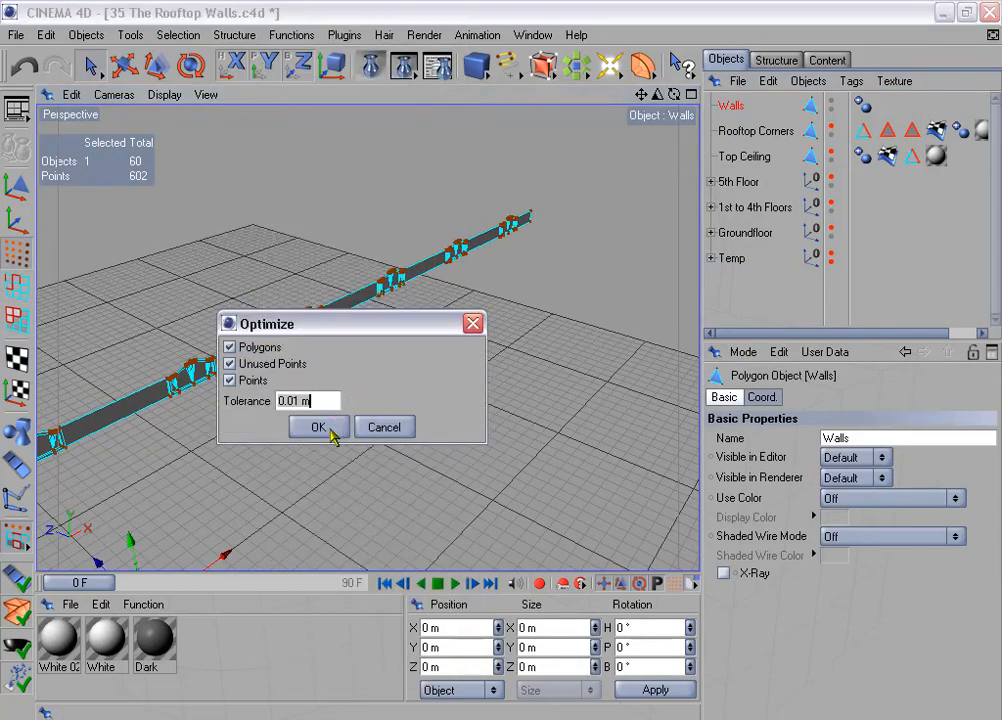
pyautogui.click(330, 430)
# Center the Walls object's axis on all of its points using the Axis Center plugin.
pyautogui.keyDown('alt'); pyautogui.moveTo(497, 418); pyautogui.dragTo(340, 232); pyautogui.keyUp('alt')
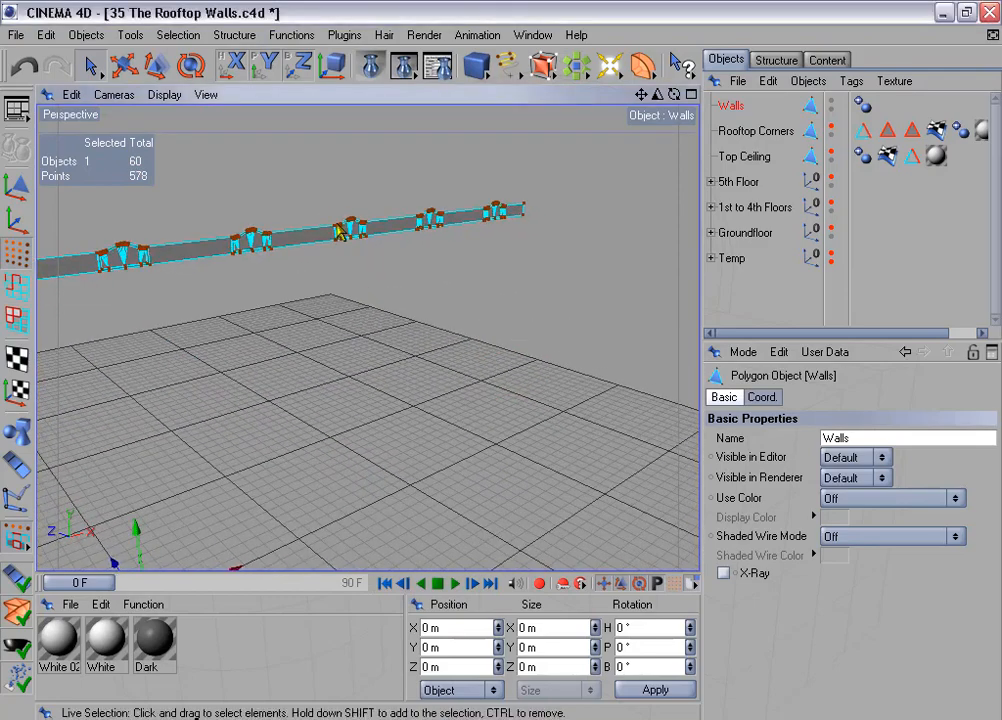
pyautogui.click(344, 35)
pyautogui.moveTo(372, 105)
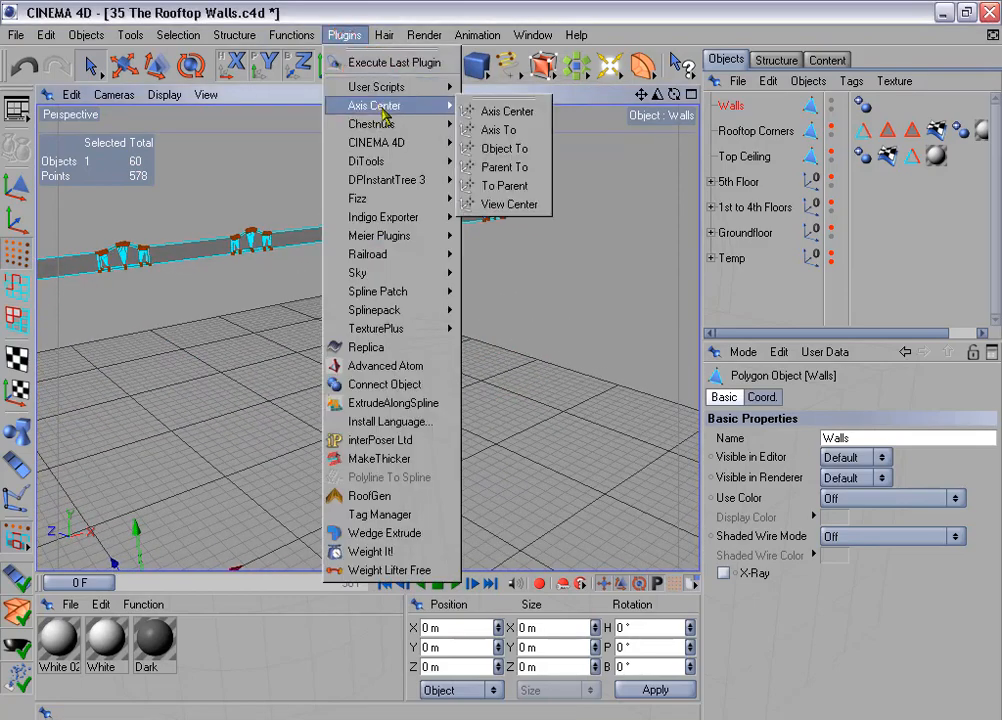
pyautogui.click(499, 114)
pyautogui.click(533, 283)
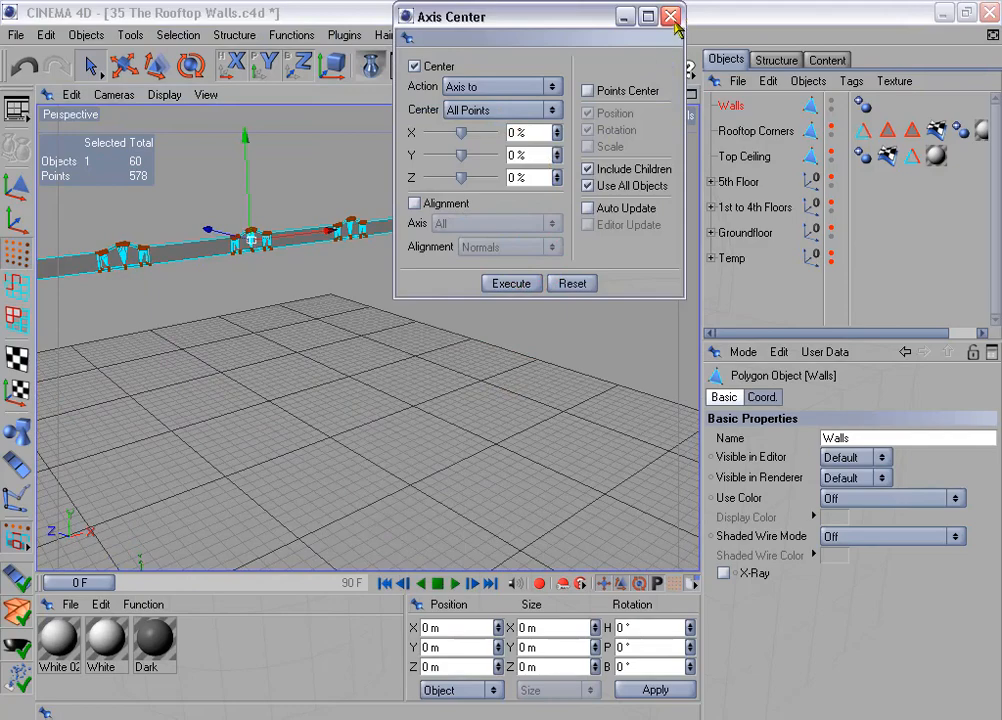
pyautogui.click(671, 16)
# Bring up the front view of Walls' central frame and enable object axis editing.
pyautogui.middleClick(467, 313)
pyautogui.middleClick(481, 474)
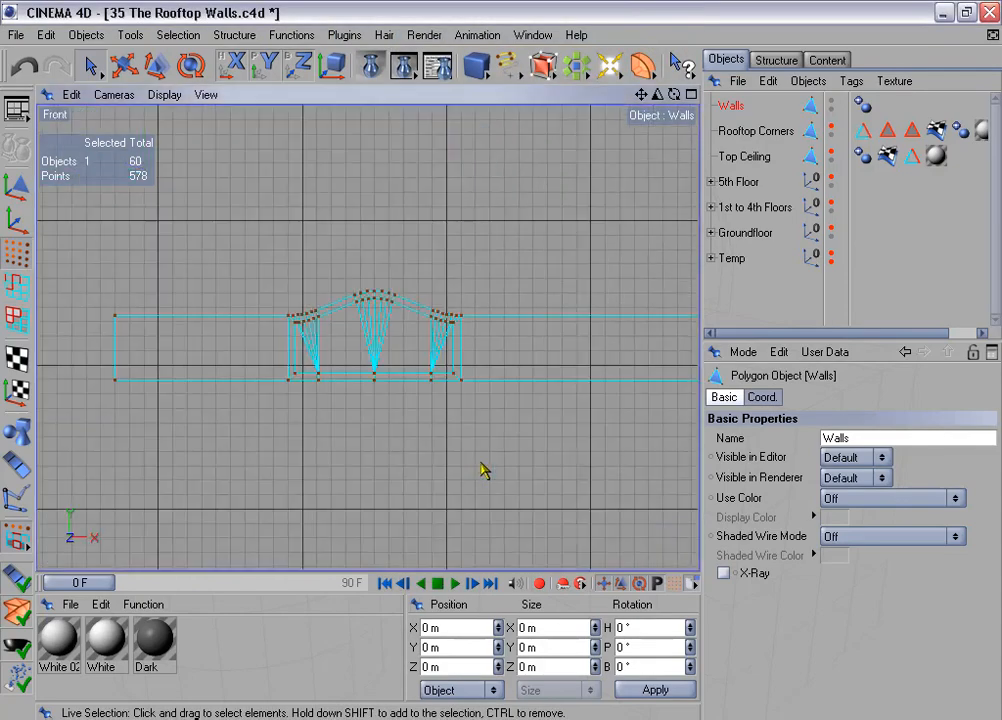
pyautogui.scroll(-3, 504, 418)
pyautogui.scroll(6, 503, 416)
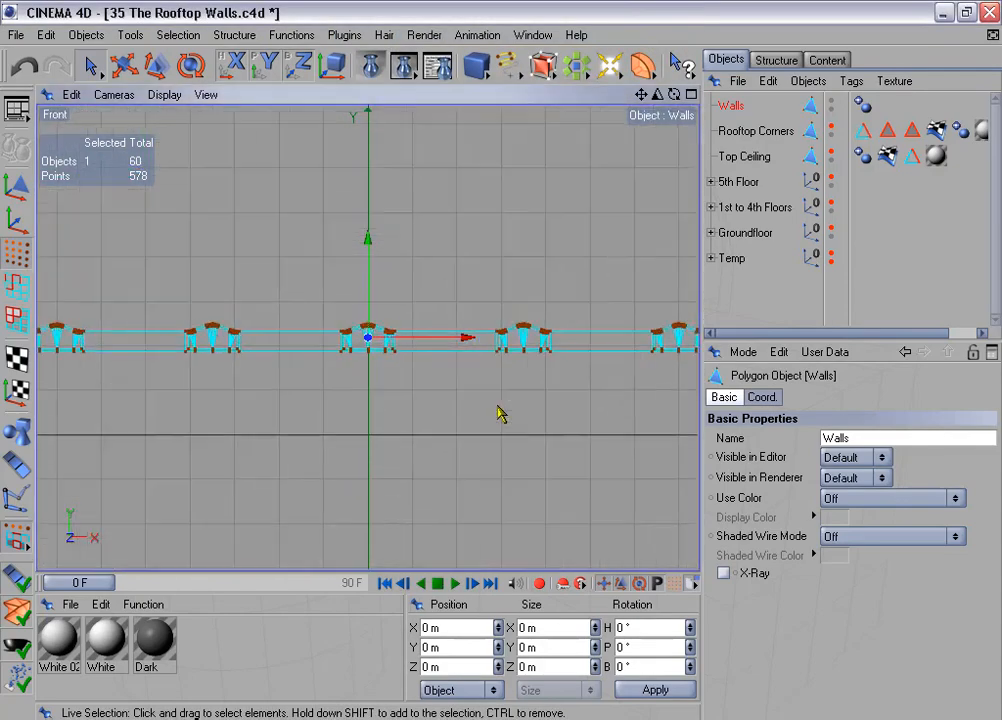
pyautogui.scroll(5, 501, 414)
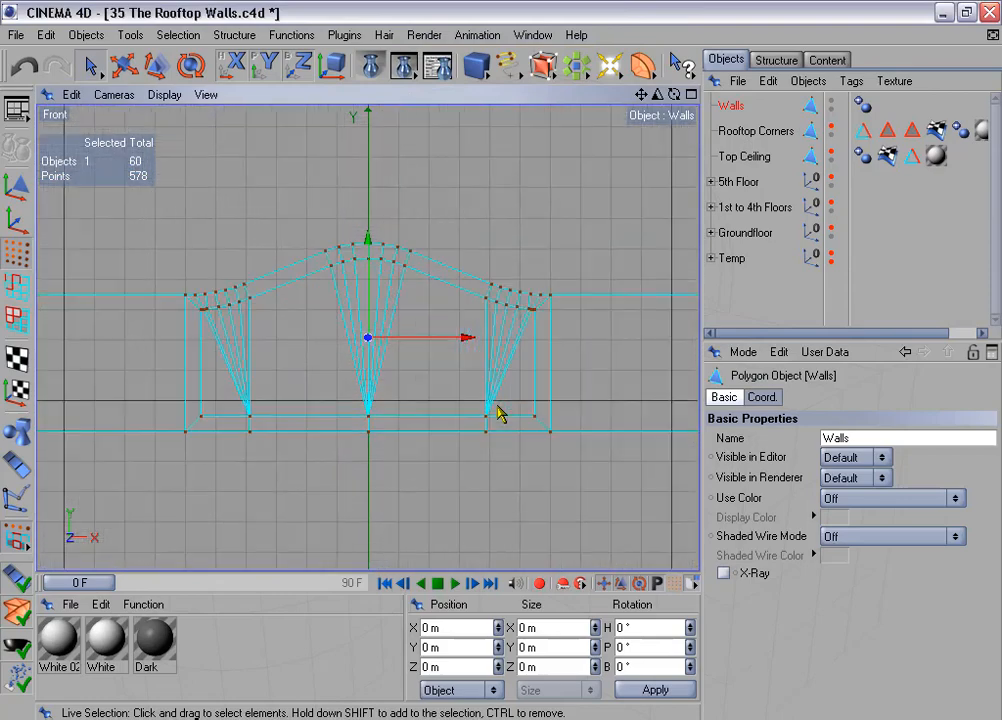
pyautogui.click(20, 222)
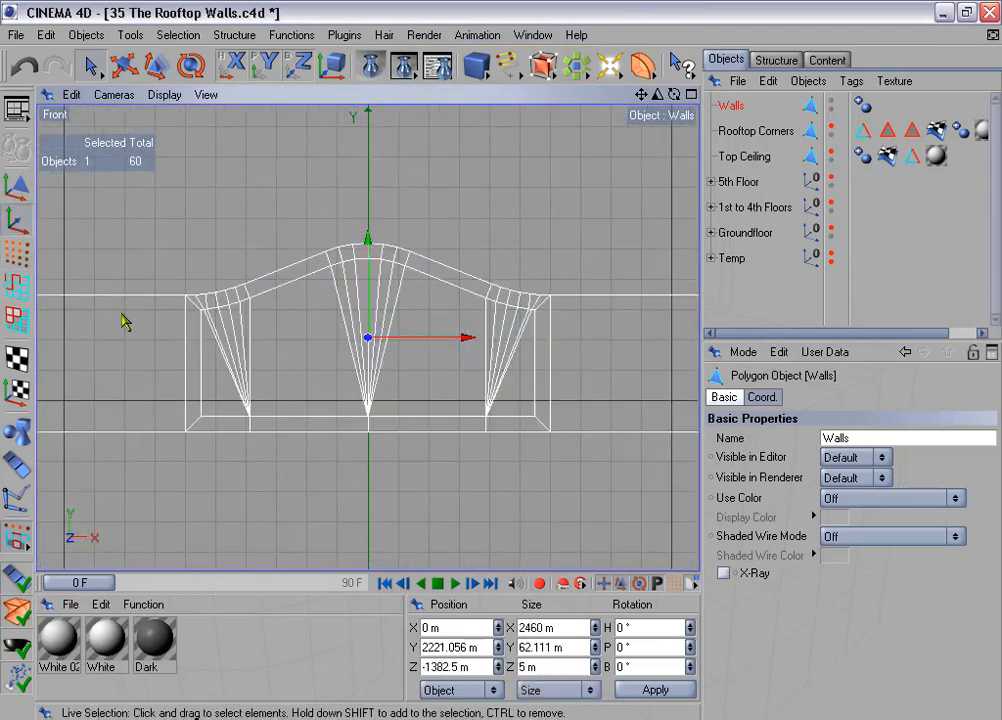
pyautogui.scroll(2, 179, 291)
# Set the Move tool's snapping to Snap 3D with Point instead of Edge, and snap Walls' axis down to the bottom edge at Y 2190 m.
pyautogui.click(126, 63)
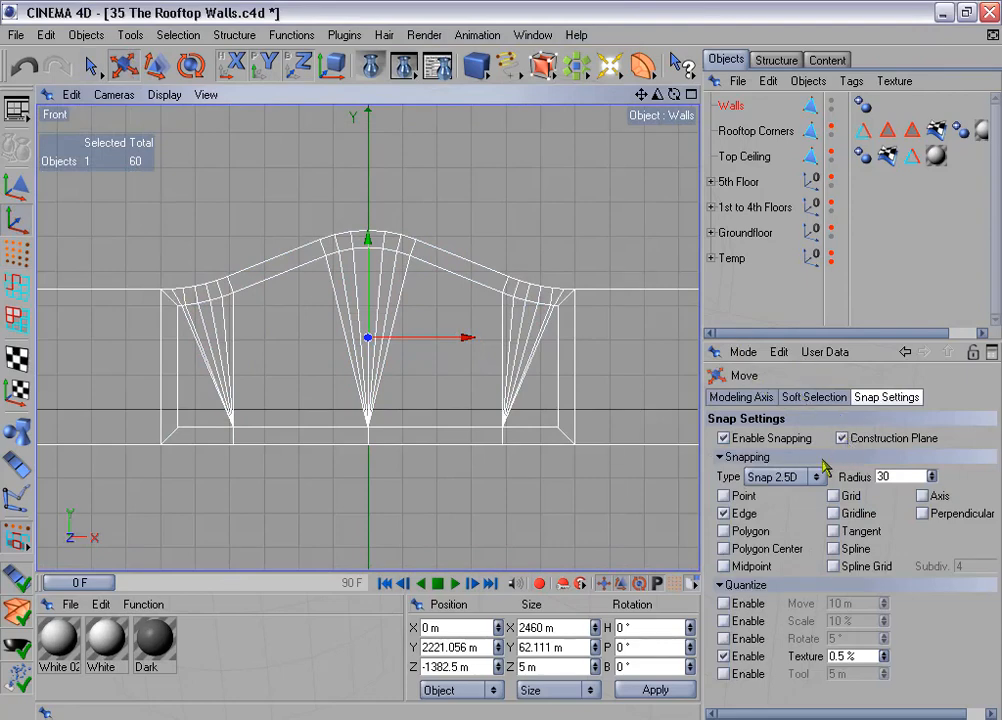
pyautogui.click(723, 496)
pyautogui.click(723, 513)
pyautogui.click(748, 480)
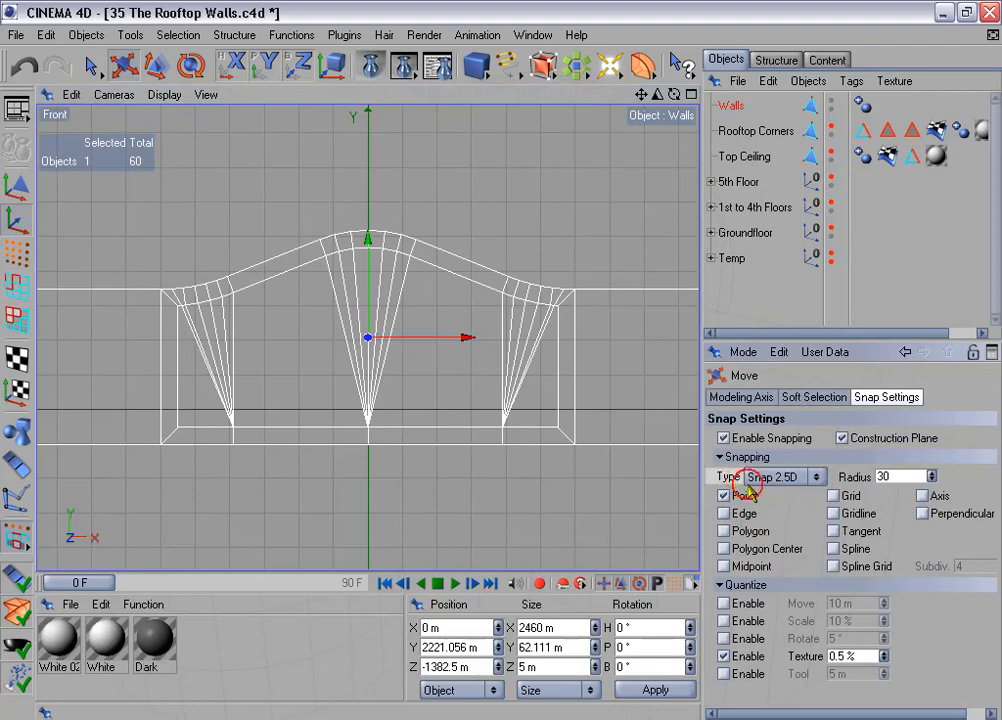
pyautogui.click(815, 479)
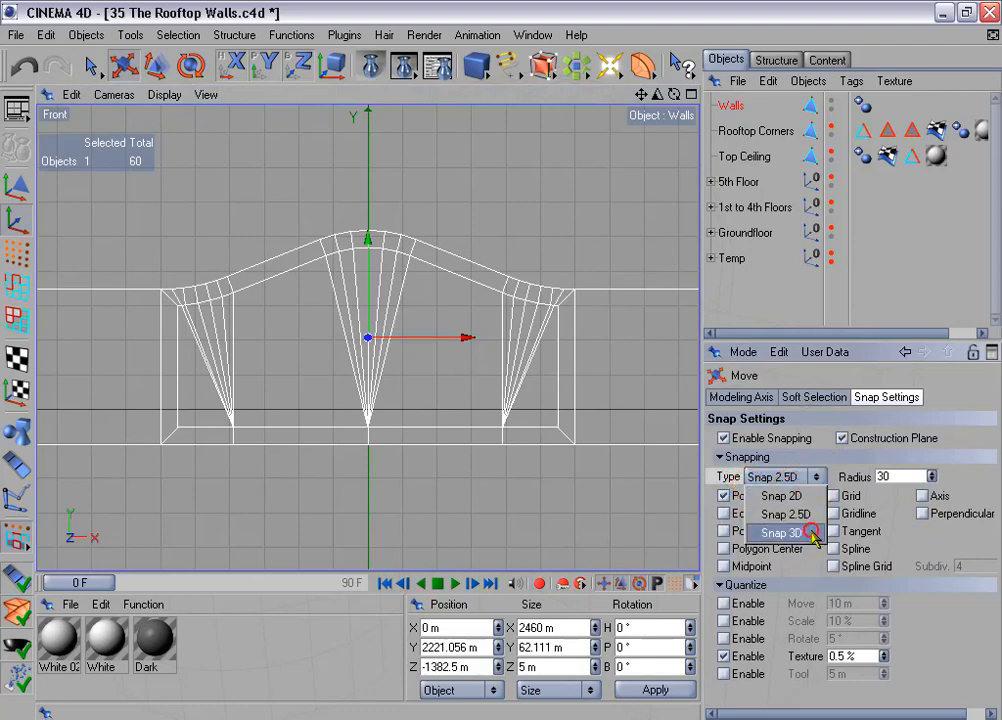
pyautogui.click(812, 533)
pyautogui.scroll(1, 300, 248)
pyautogui.moveTo(365, 252); pyautogui.dragTo(368, 372)
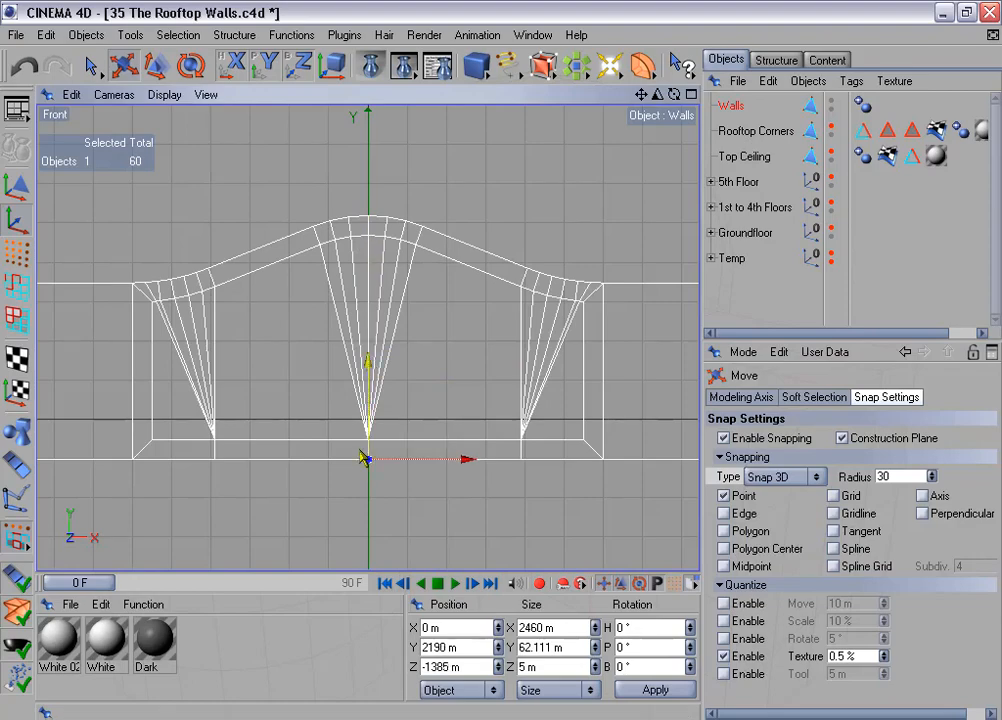
# Shift the Walls object's axis by +5 m along Z, to -1380 m.
pyautogui.middleClick(406, 419)
pyautogui.middleClick(262, 207)
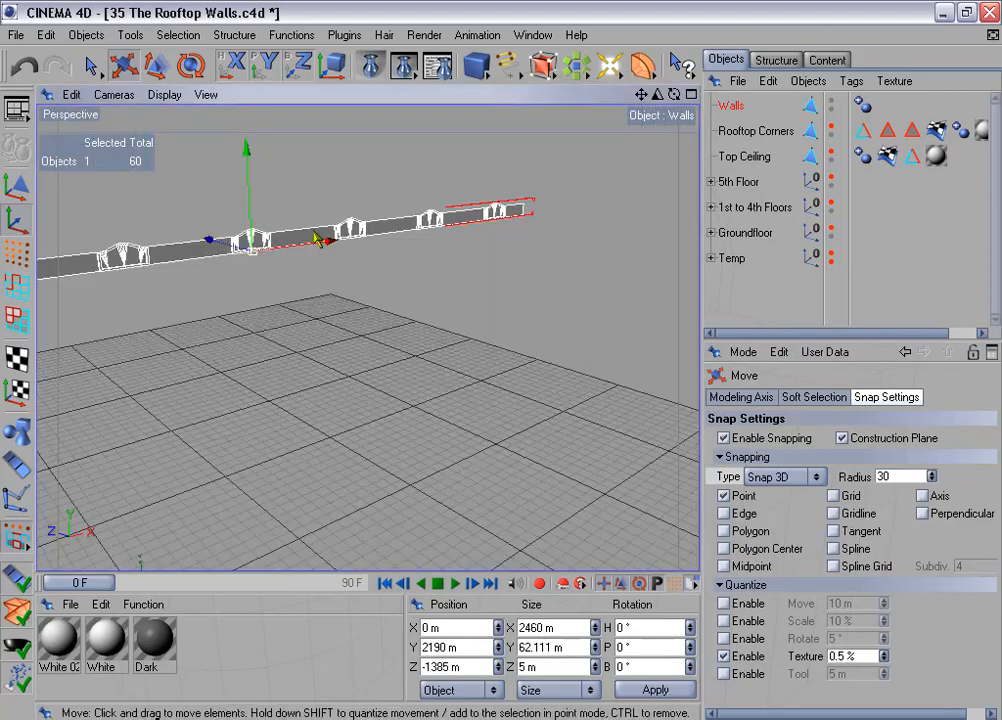
pyautogui.scroll(3, 316, 232)
pyautogui.keyDown('alt'); pyautogui.moveTo(313, 213); pyautogui.dragTo(358, 168); pyautogui.keyUp('alt')
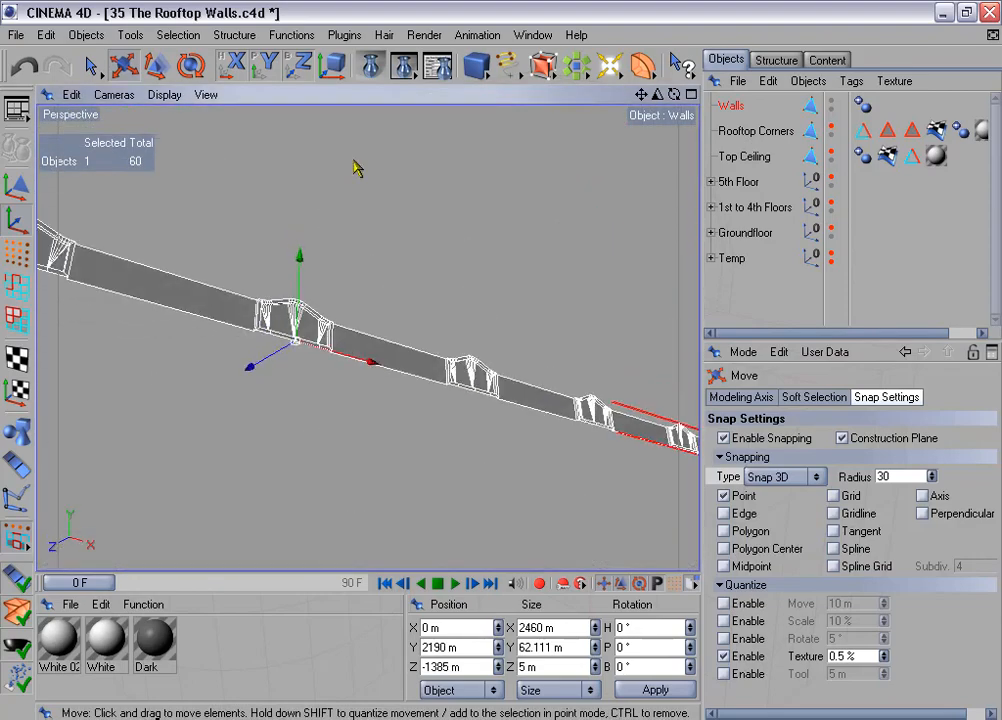
pyautogui.scroll(5, 362, 168)
pyautogui.keyDown('alt'); pyautogui.moveTo(291, 208); pyautogui.dragTo(334, 208, button='middle'); pyautogui.keyUp('alt')
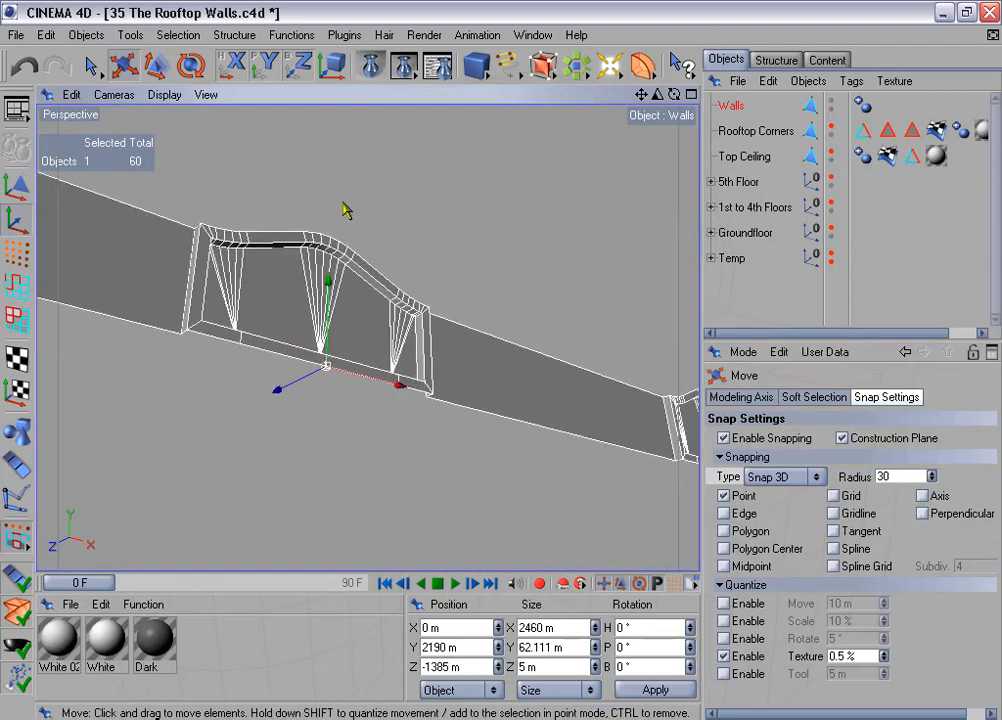
pyautogui.scroll(5, 347, 203)
pyautogui.keyDown('alt'); pyautogui.moveTo(348, 203); pyautogui.dragTo(424, 156); pyautogui.keyUp('alt')
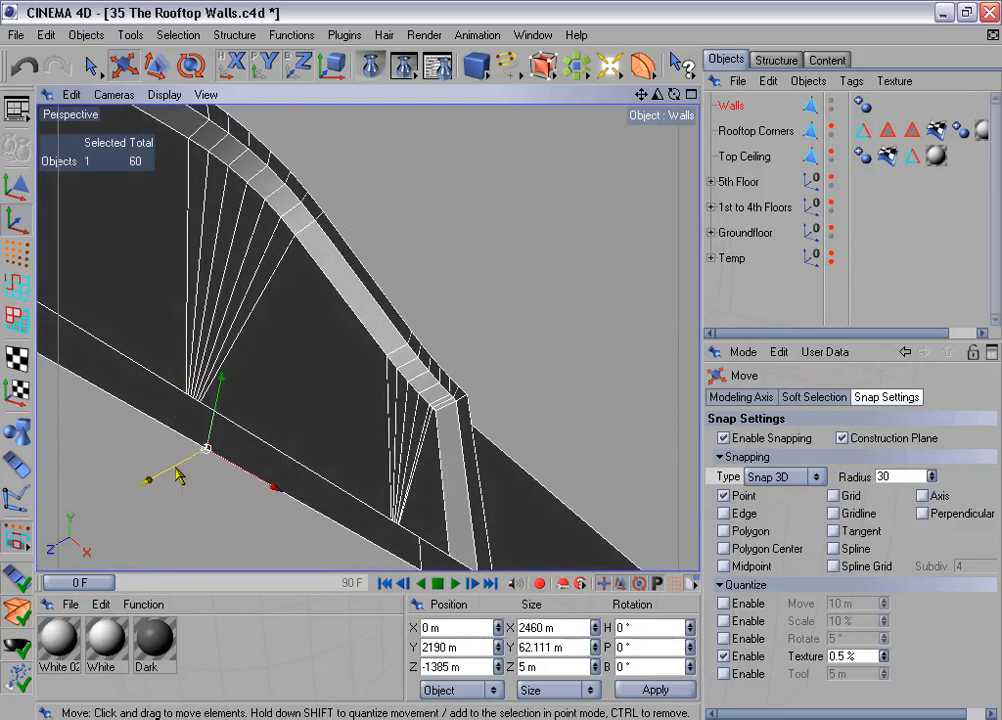
pyautogui.click(483, 668)
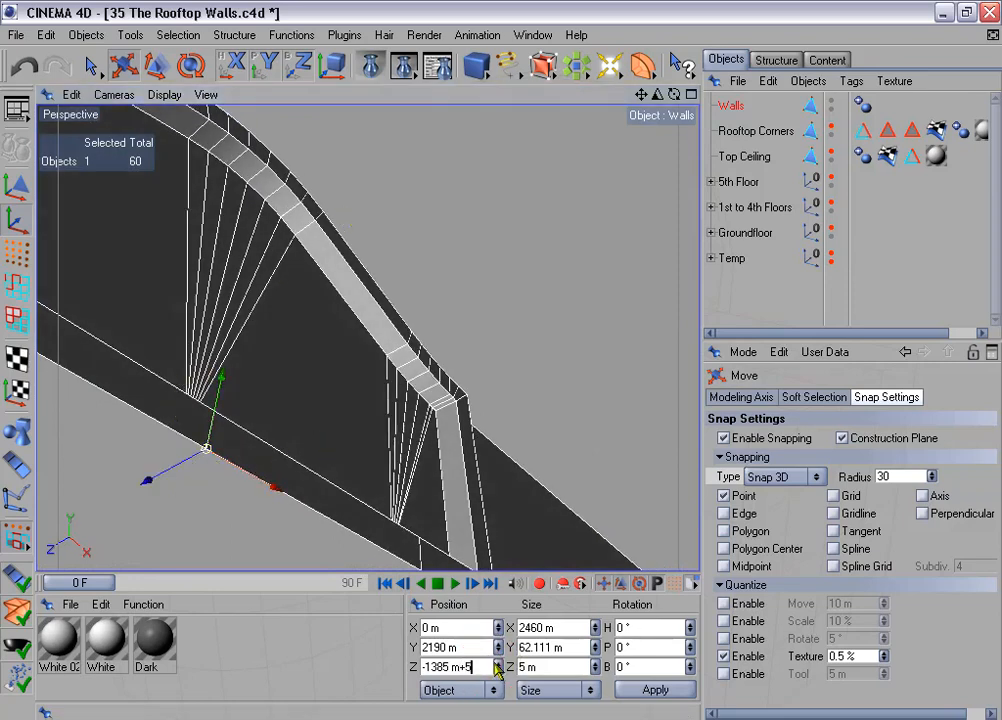
pyautogui.write('+5')
pyautogui.press('Return')
# Disable snapping for the Move tool and switch Walls to edge mode.
pyautogui.keyDown('alt'); pyautogui.moveTo(310, 455); pyautogui.dragTo(306, 395); pyautogui.keyUp('alt')
pyautogui.keyDown('alt'); pyautogui.moveTo(441, 463); pyautogui.dragTo(421, 343); pyautogui.keyUp('alt')
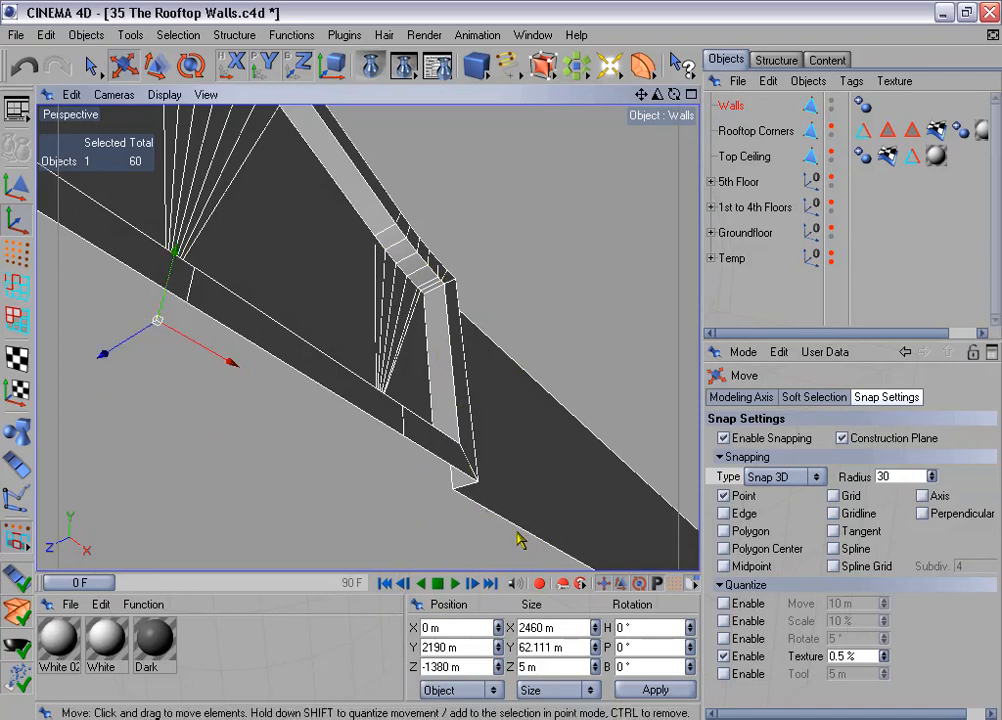
pyautogui.scroll(-5, 525, 532)
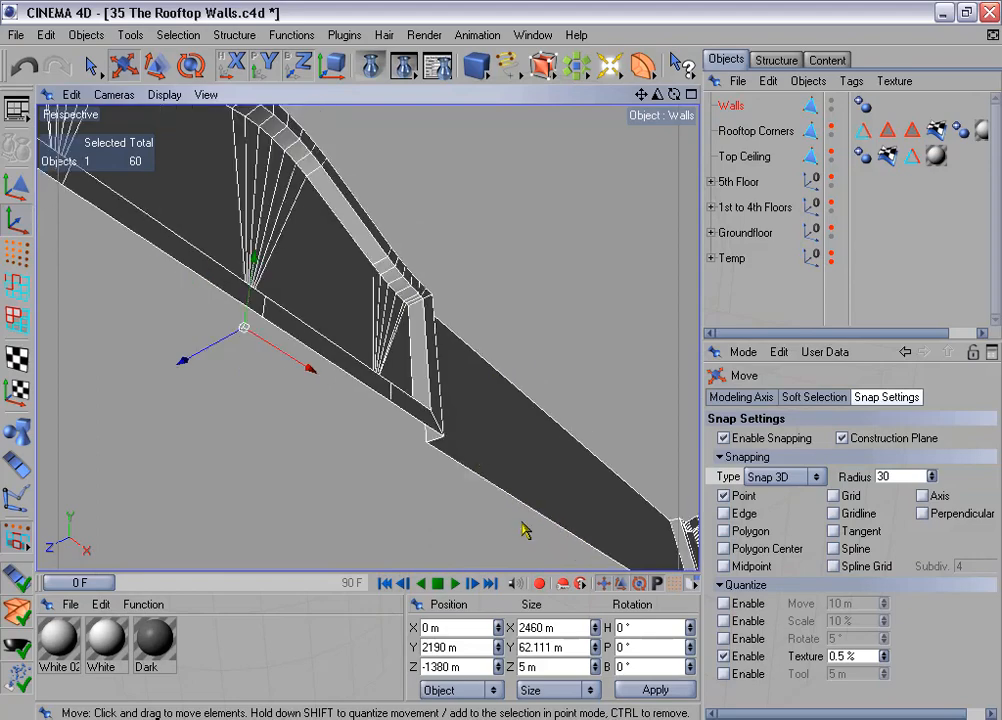
pyautogui.keyDown('alt'); pyautogui.moveTo(501, 360); pyautogui.dragTo(505, 445); pyautogui.keyUp('alt')
pyautogui.keyDown('alt'); pyautogui.moveTo(499, 419); pyautogui.dragTo(521, 468, button='middle'); pyautogui.keyUp('alt')
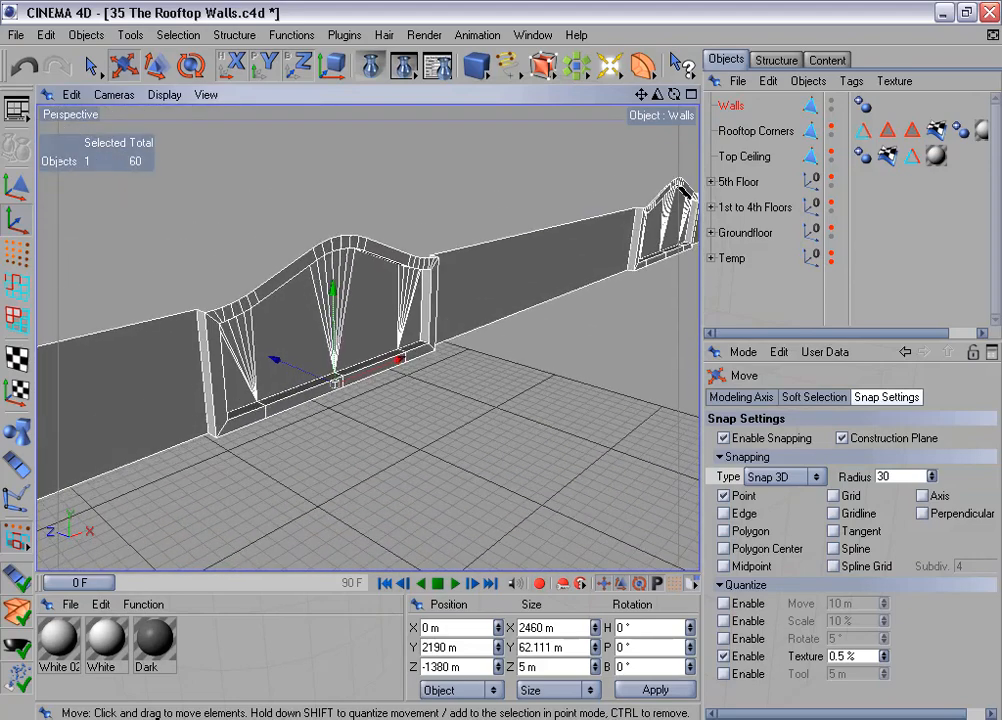
pyautogui.scroll(-3, 499, 419)
pyautogui.keyDown('alt'); pyautogui.moveTo(499, 419); pyautogui.dragTo(536, 426, button='middle'); pyautogui.keyUp('alt')
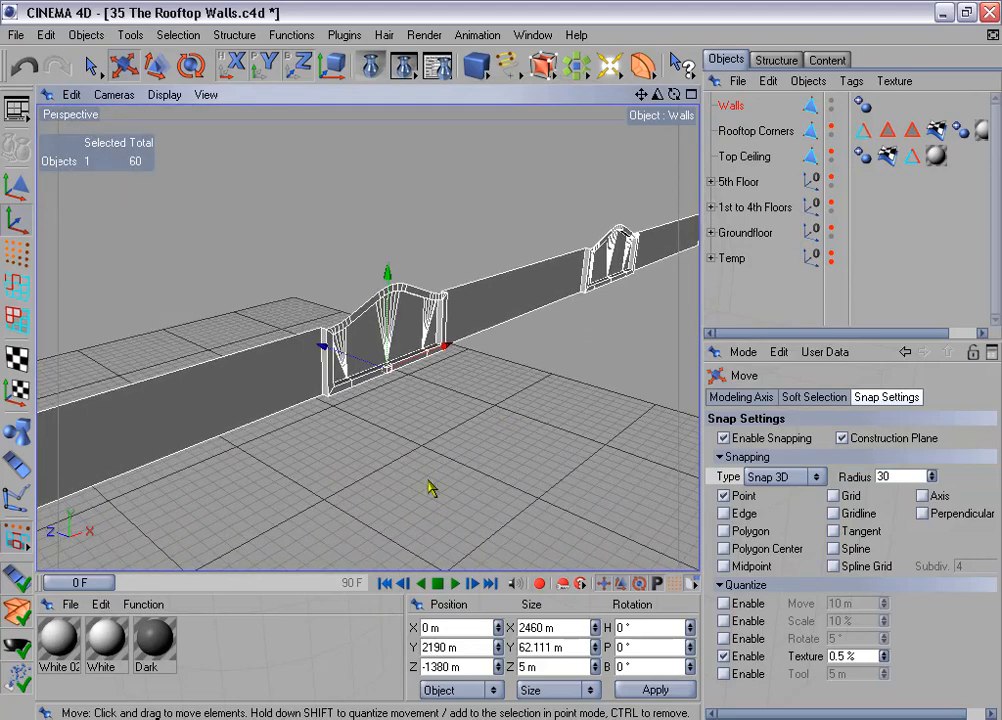
pyautogui.click(724, 438)
pyautogui.keyDown('alt'); pyautogui.moveTo(459, 454); pyautogui.dragTo(381, 340); pyautogui.keyUp('alt')
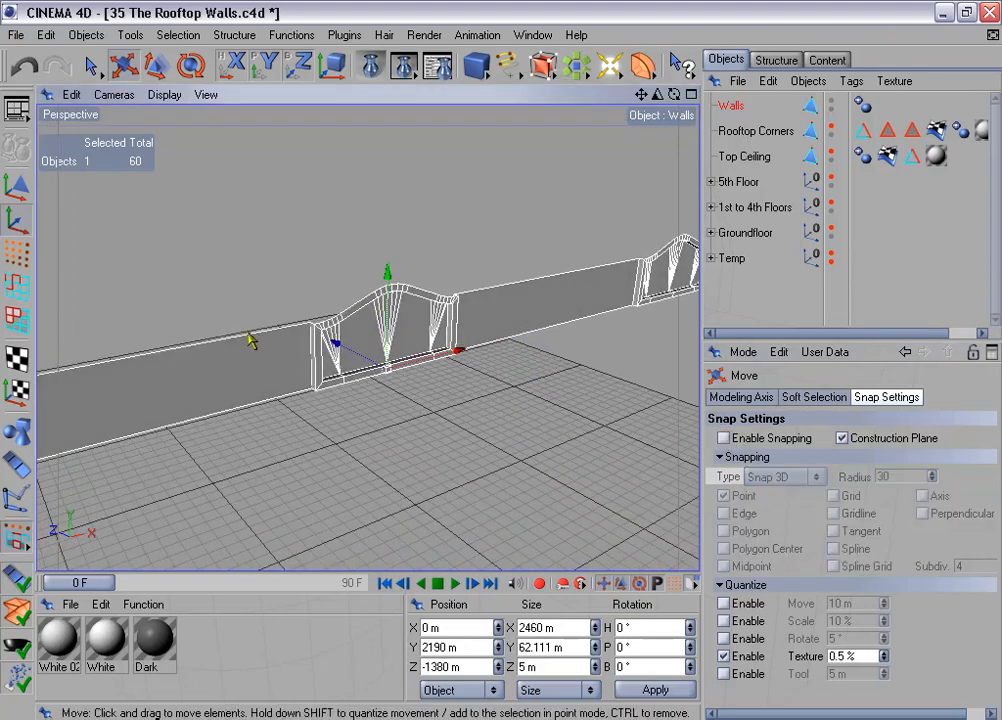
pyautogui.click(15, 287)
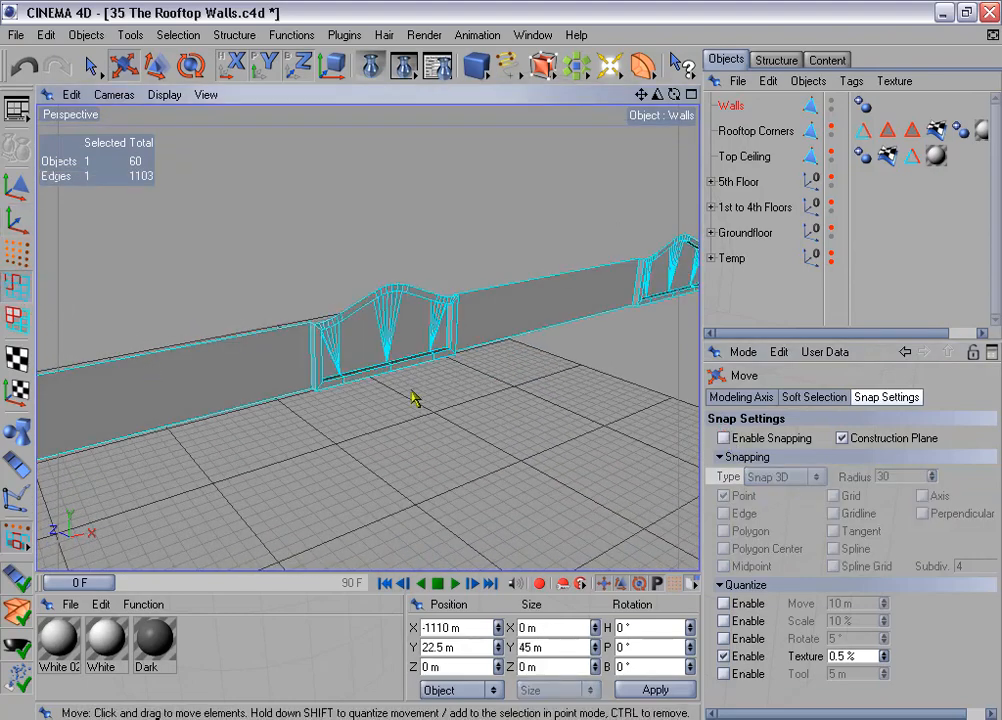
# In the front view, select the top edge of Walls' leftmost flat section with Live Selection.
pyautogui.keyDown('alt'); pyautogui.moveTo(412, 391); pyautogui.dragTo(450, 422); pyautogui.keyUp('alt')
pyautogui.scroll(-10, 452, 395)
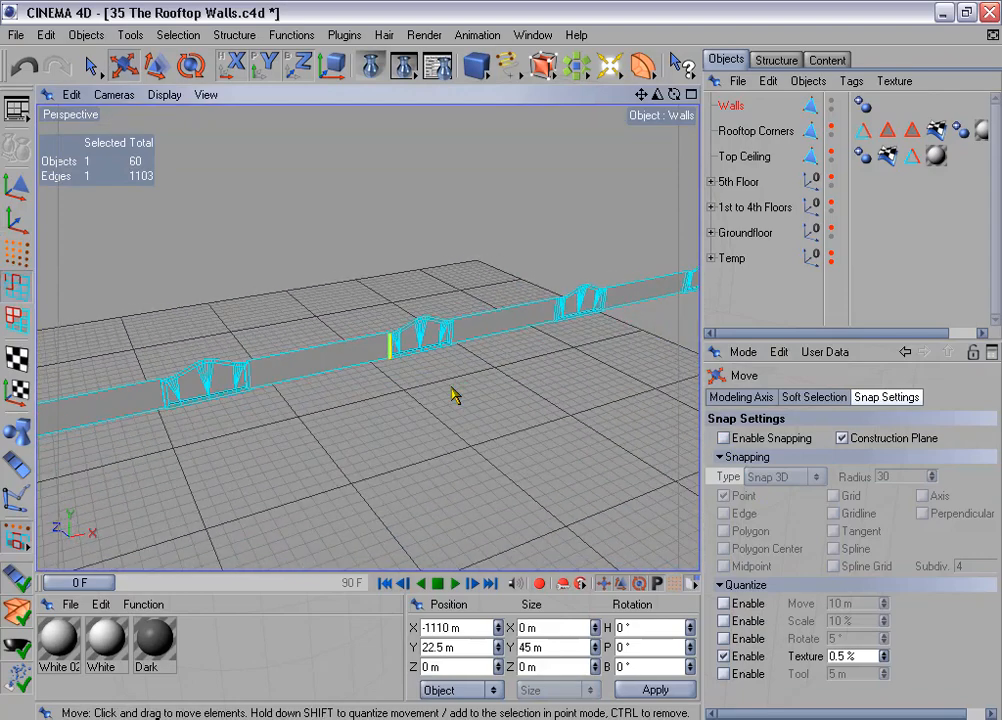
pyautogui.keyDown('alt'); pyautogui.moveTo(424, 391); pyautogui.dragTo(252, 437); pyautogui.keyUp('alt')
pyautogui.keyDown('alt'); pyautogui.moveTo(262, 413); pyautogui.dragTo(412, 416, button='middle'); pyautogui.keyUp('alt')
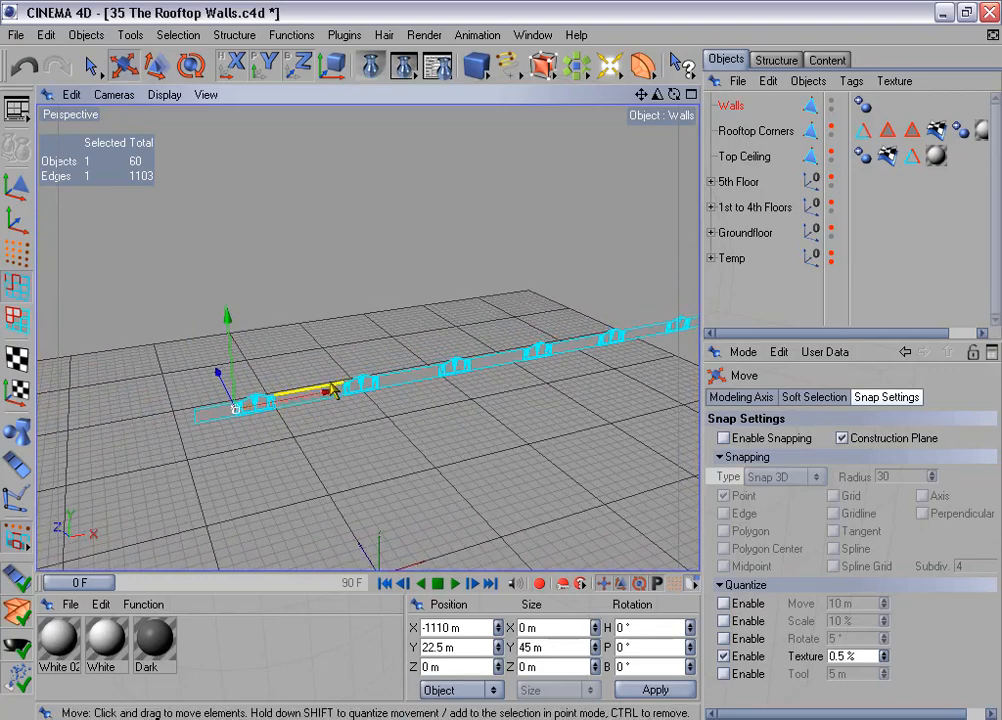
pyautogui.middleClick(440, 465)
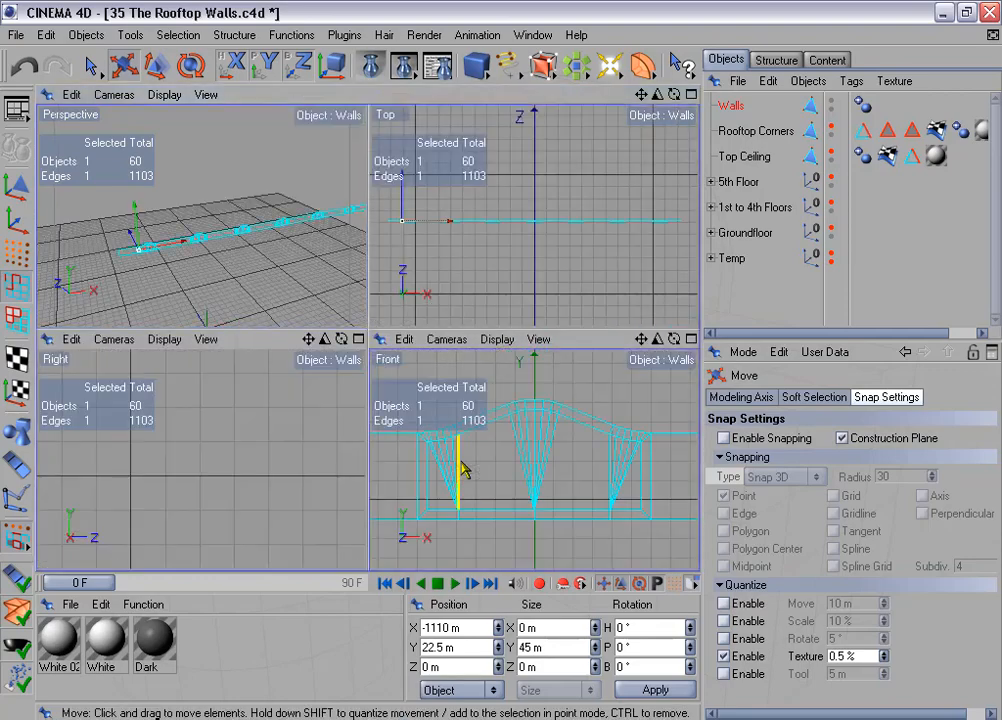
pyautogui.middleClick(456, 459)
pyautogui.scroll(-3, 224, 394)
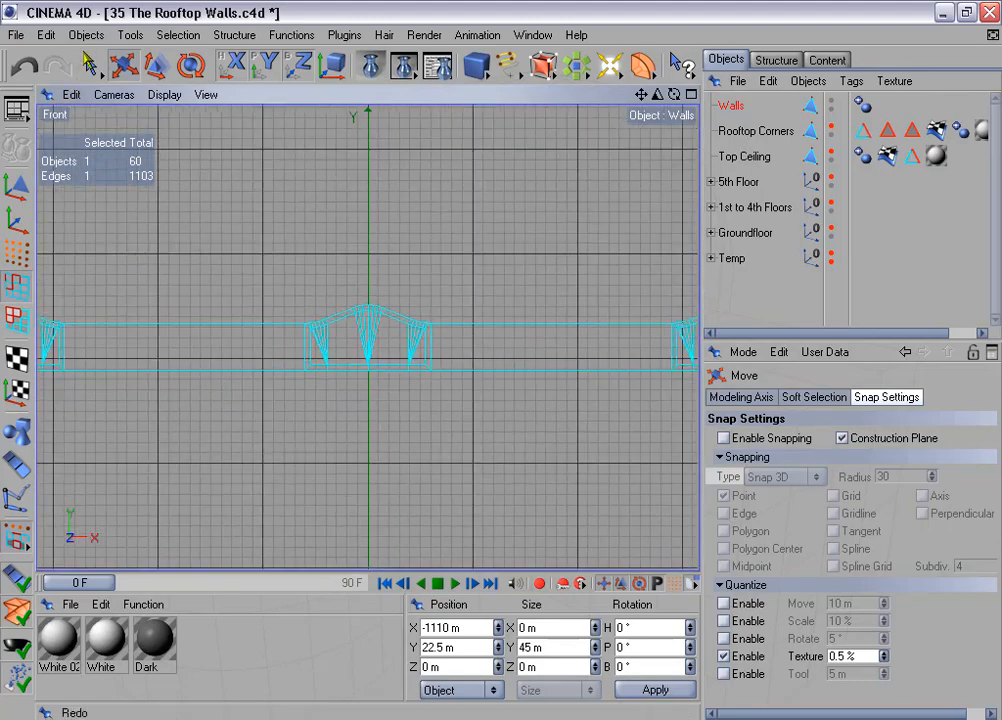
pyautogui.click(97, 69)
pyautogui.keyDown('alt'); pyautogui.moveTo(90, 300); pyautogui.dragTo(994, 320, button='middle'); pyautogui.keyUp('alt')
pyautogui.keyDown('alt'); pyautogui.moveTo(812, 257); pyautogui.dragTo(108, 240, button='middle'); pyautogui.keyUp('alt')
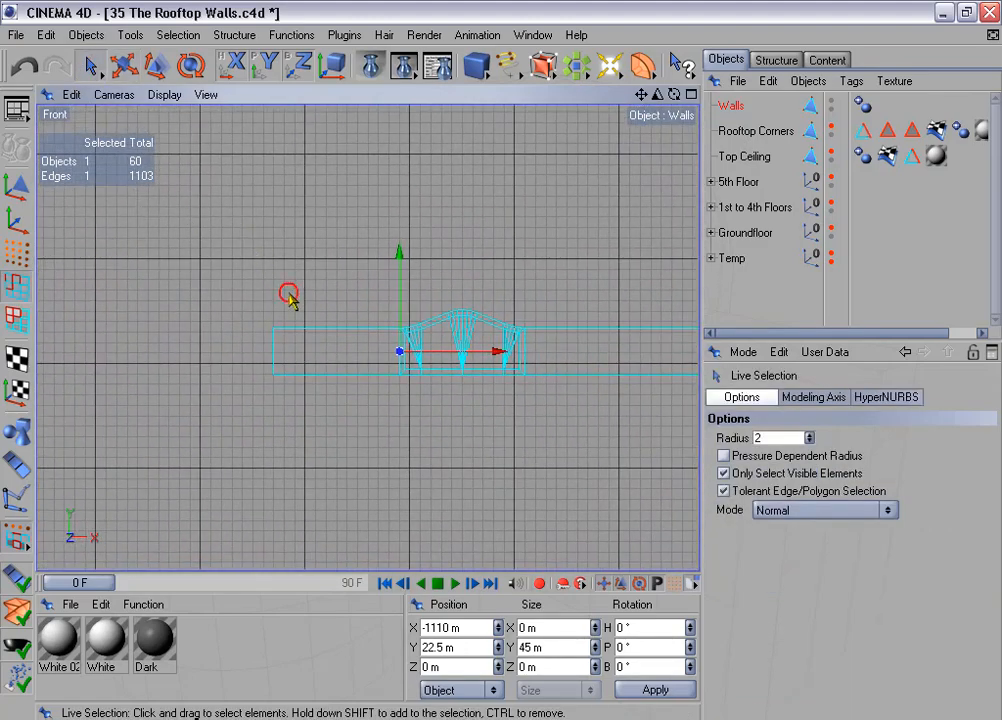
pyautogui.click(347, 330)
pyautogui.scroll(3, 336, 302)
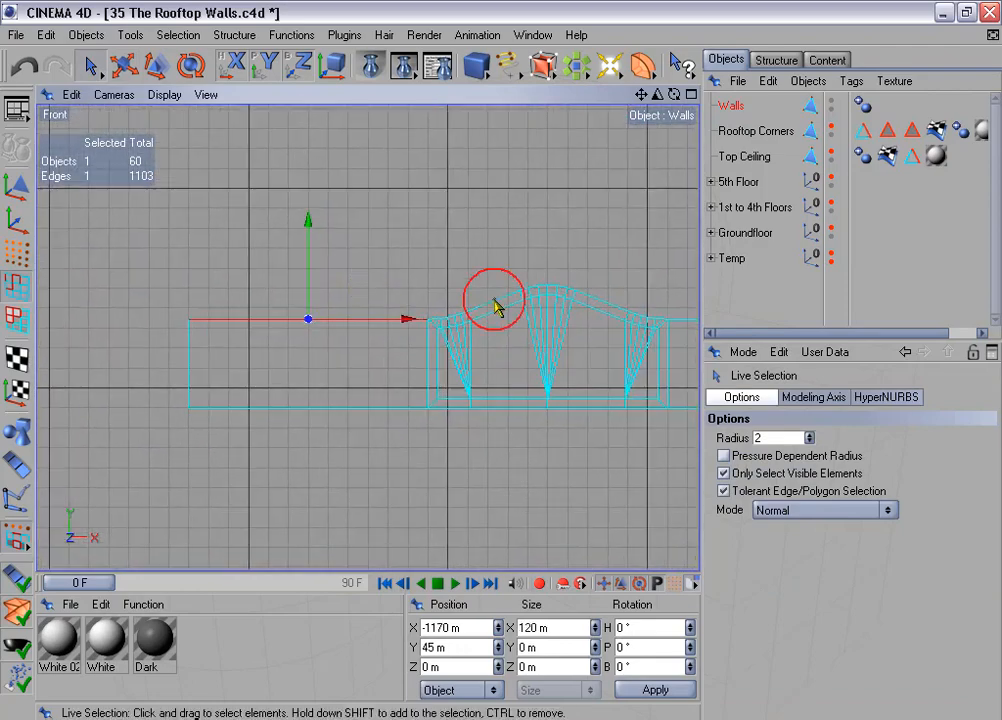
# Add the outer sloped top edges of the two leftmost frames and the top edge of the flat section after each to the selection.
pyautogui.keyDown('shift'); pyautogui.click(493, 305); pyautogui.keyUp('shift')
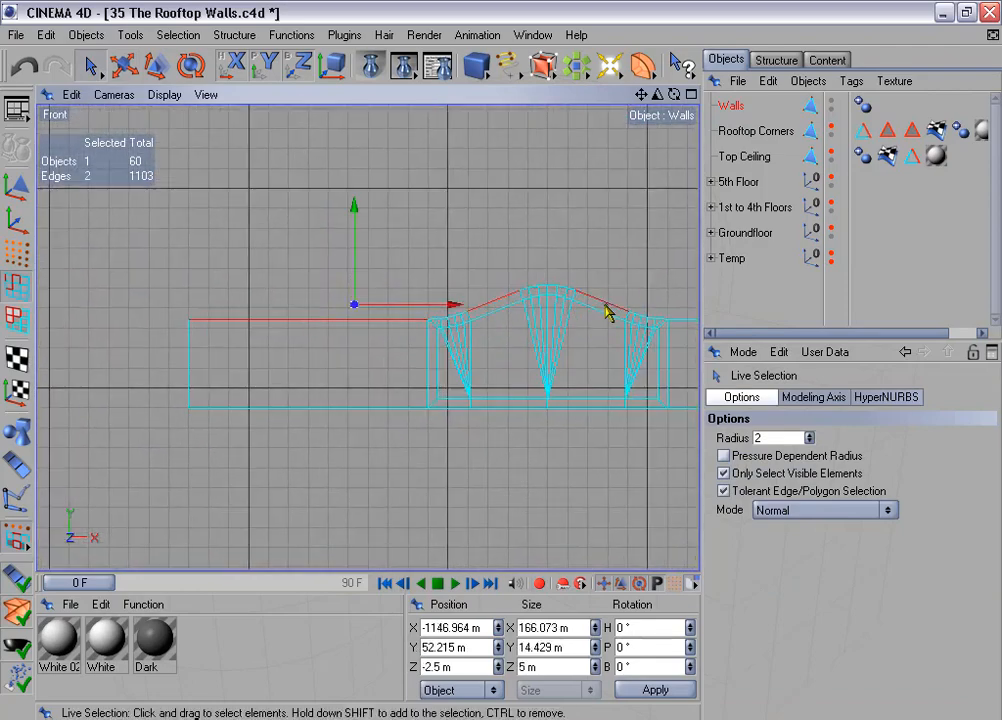
pyautogui.keyDown('shift'); pyautogui.click(693, 310); pyautogui.keyUp('shift')
pyautogui.keyDown('shift'); pyautogui.click(664, 290); pyautogui.keyUp('shift')
pyautogui.keyDown('alt'); pyautogui.moveTo(664, 290); pyautogui.dragTo(544, 294, button='middle'); pyautogui.keyUp('alt')
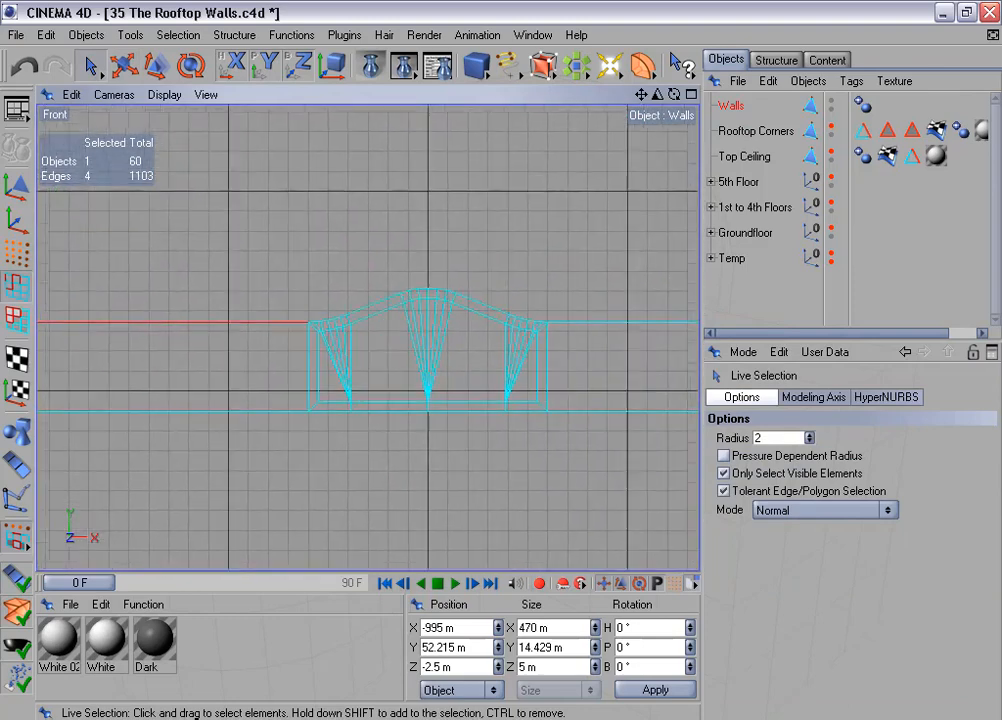
pyautogui.keyDown('alt'); pyautogui.moveTo(467, 310); pyautogui.dragTo(425, 310, button='middle'); pyautogui.keyUp('alt')
pyautogui.keyDown('shift'); pyautogui.click(355, 307); pyautogui.keyUp('shift')
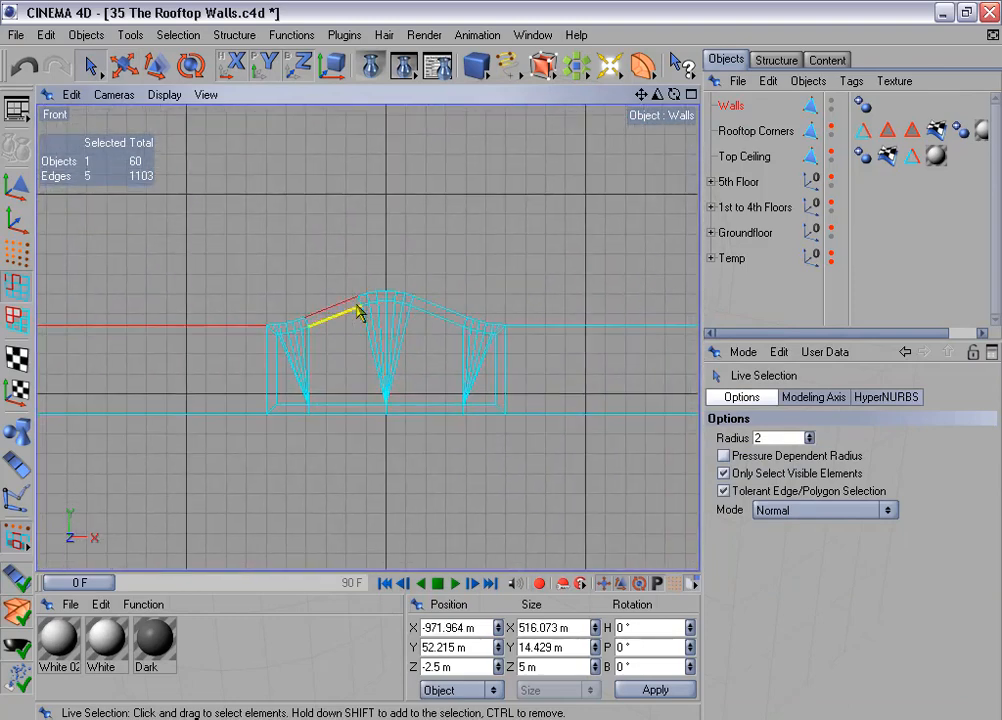
pyautogui.keyDown('shift'); pyautogui.moveTo(437, 318); pyautogui.dragTo(476, 302); pyautogui.keyUp('shift')
pyautogui.keyDown('ctrl'); pyautogui.click(449, 322); pyautogui.keyUp('ctrl')
pyautogui.keyDown('shift'); pyautogui.click(532, 321); pyautogui.keyUp('shift')
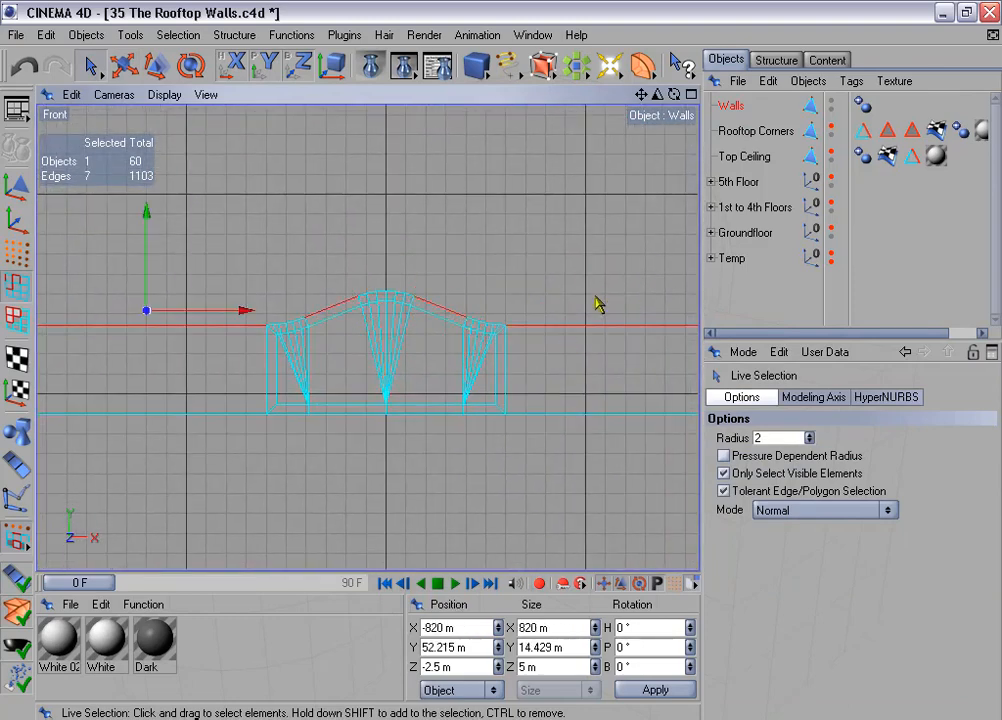
# Add the outer sloped top edges of the third and central frames, plus the top edges of the flat sections following them, to the selection.
pyautogui.keyDown('alt'); pyautogui.moveTo(591, 291); pyautogui.dragTo(2, 278, button='middle'); pyautogui.keyUp('alt')
pyautogui.keyDown('shift'); pyautogui.click(453, 289); pyautogui.keyUp('shift')
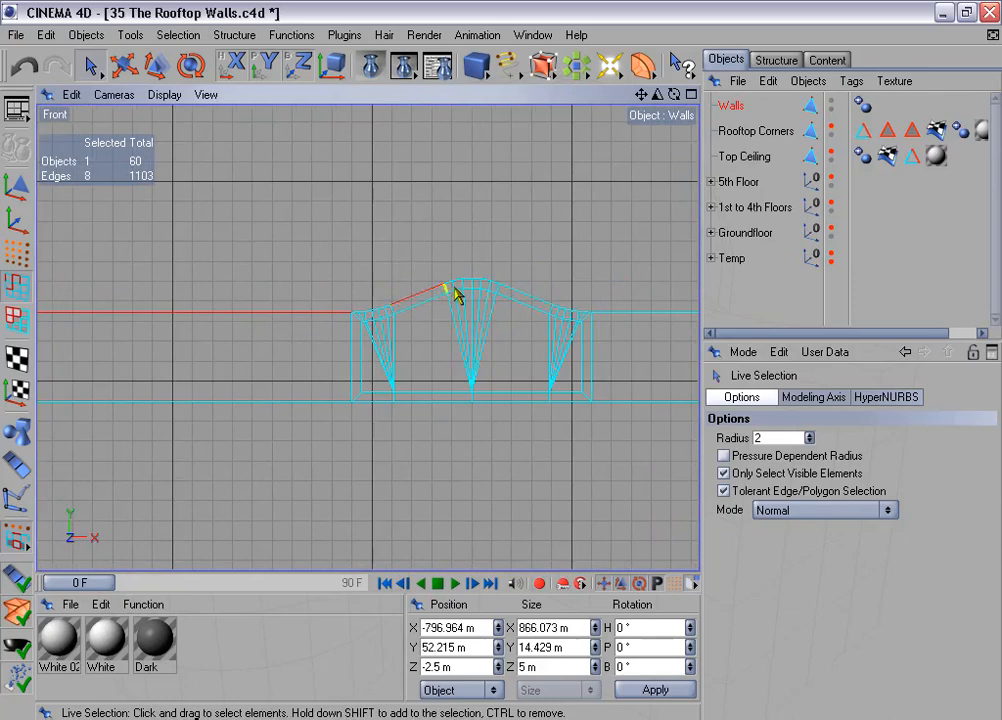
pyautogui.keyDown('shift'); pyautogui.click(645, 318); pyautogui.keyUp('shift')
pyautogui.keyDown('alt'); pyautogui.moveTo(645, 318); pyautogui.dragTo(627, 265, button='middle'); pyautogui.keyUp('alt')
pyautogui.keyDown('shift'); pyautogui.click(541, 290); pyautogui.keyUp('shift')
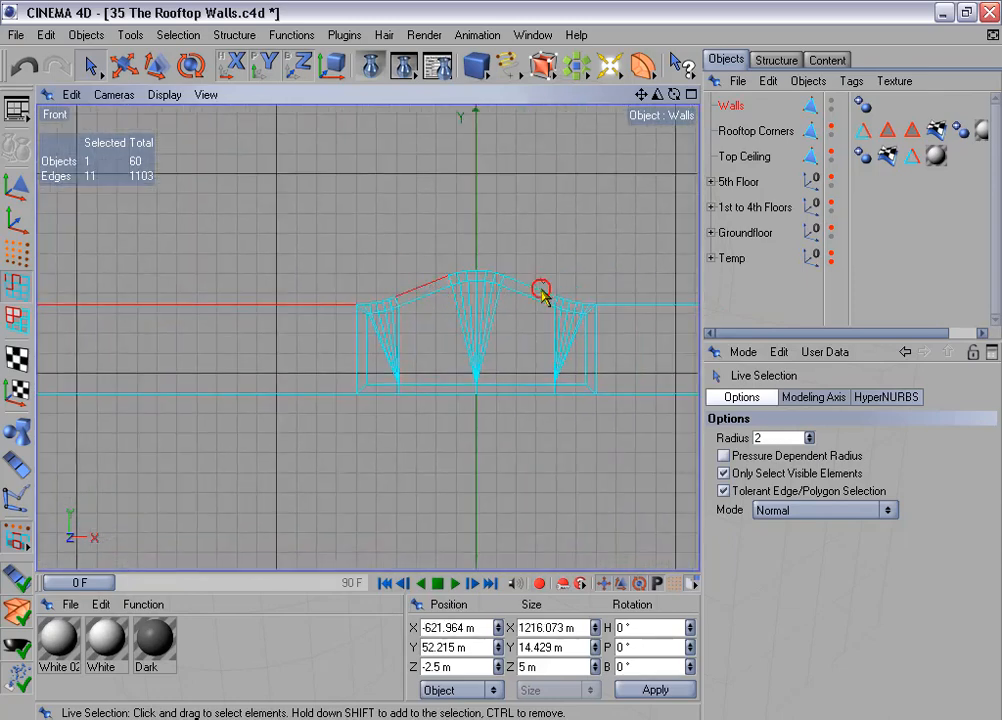
pyautogui.keyDown('shift'); pyautogui.click(634, 311); pyautogui.keyUp('shift')
# Extend the selection with the outer sloped top edges of the last three frames and the flat sections' top edges up to the right end.
pyautogui.keyDown('alt'); pyautogui.moveTo(647, 234); pyautogui.dragTo(10, 230, button='middle'); pyautogui.keyUp('alt')
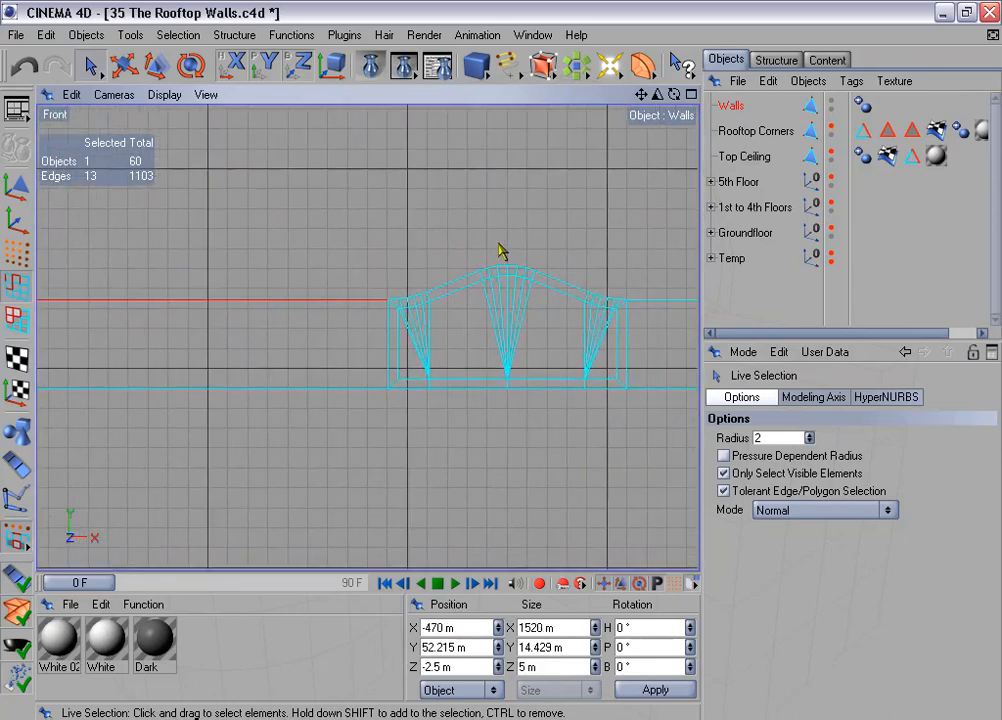
pyautogui.keyDown('shift'); pyautogui.click(458, 282); pyautogui.keyUp('shift')
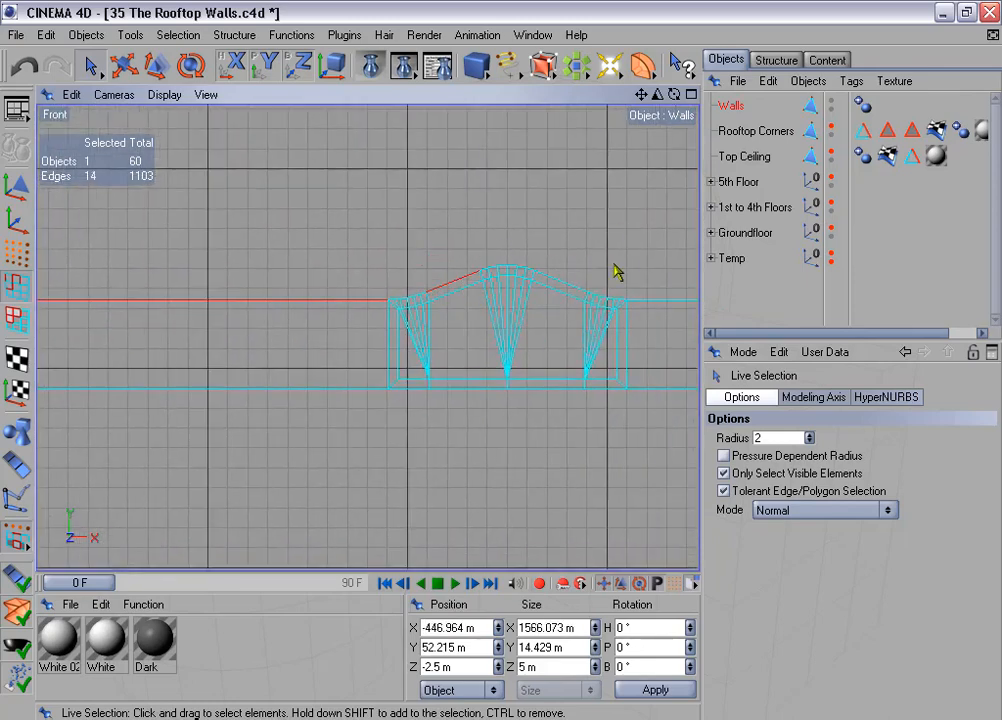
pyautogui.keyDown('shift'); pyautogui.click(653, 304); pyautogui.keyUp('shift')
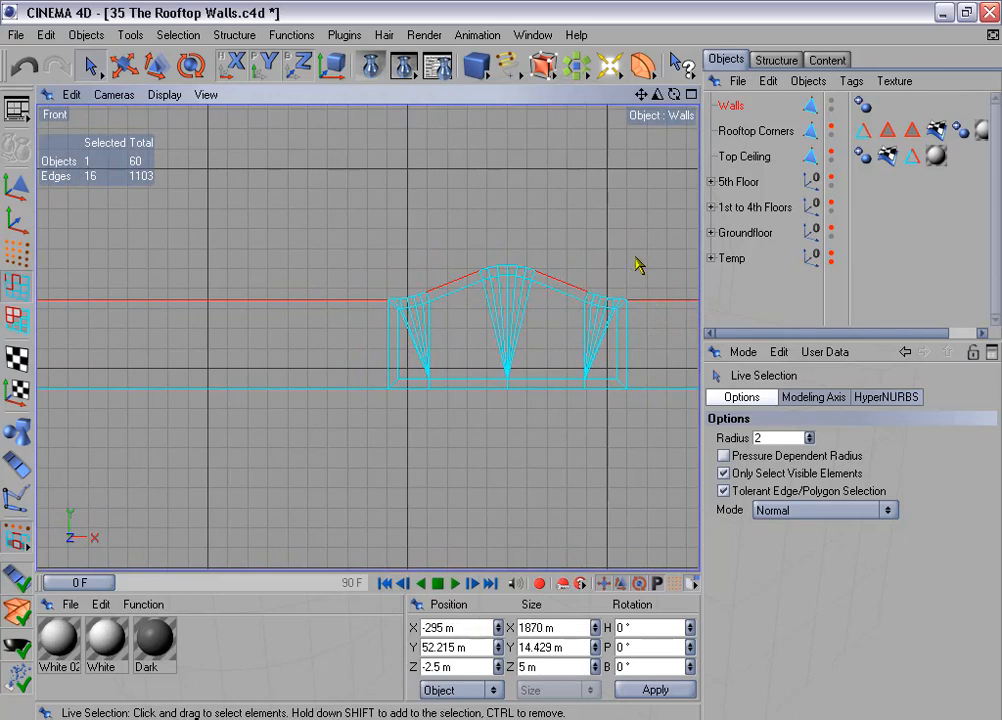
pyautogui.keyDown('alt'); pyautogui.moveTo(618, 257); pyautogui.dragTo(133, 247, button='middle'); pyautogui.keyUp('alt')
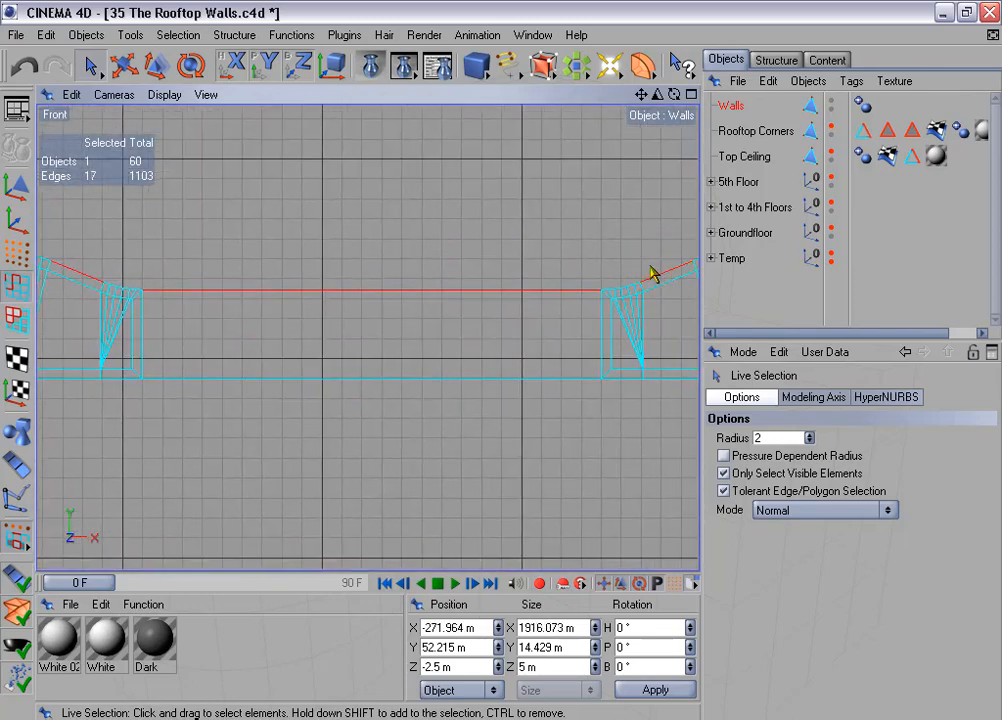
pyautogui.keyDown('alt'); pyautogui.moveTo(651, 272); pyautogui.dragTo(228, 229, button='middle'); pyautogui.keyUp('alt')
pyautogui.keyDown('shift'); pyautogui.click(333, 276); pyautogui.keyUp('shift')
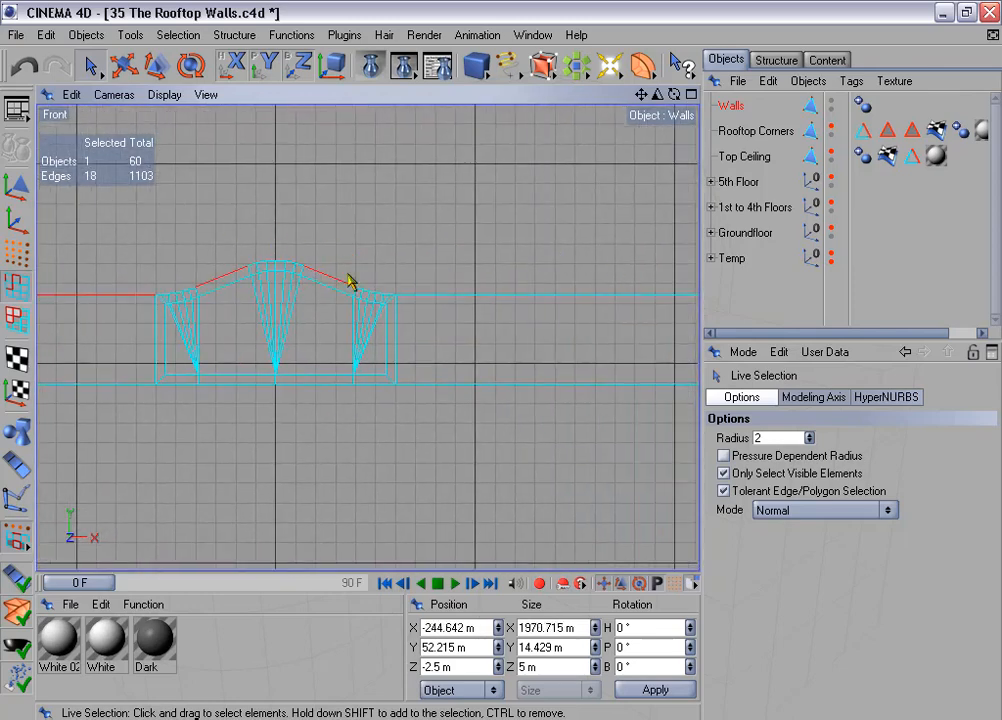
pyautogui.keyDown('shift'); pyautogui.click(447, 305); pyautogui.keyUp('shift')
pyautogui.scroll(-2, 459, 280)
pyautogui.keyDown('alt'); pyautogui.moveTo(482, 270); pyautogui.dragTo(212, 290, button='middle'); pyautogui.keyUp('alt')
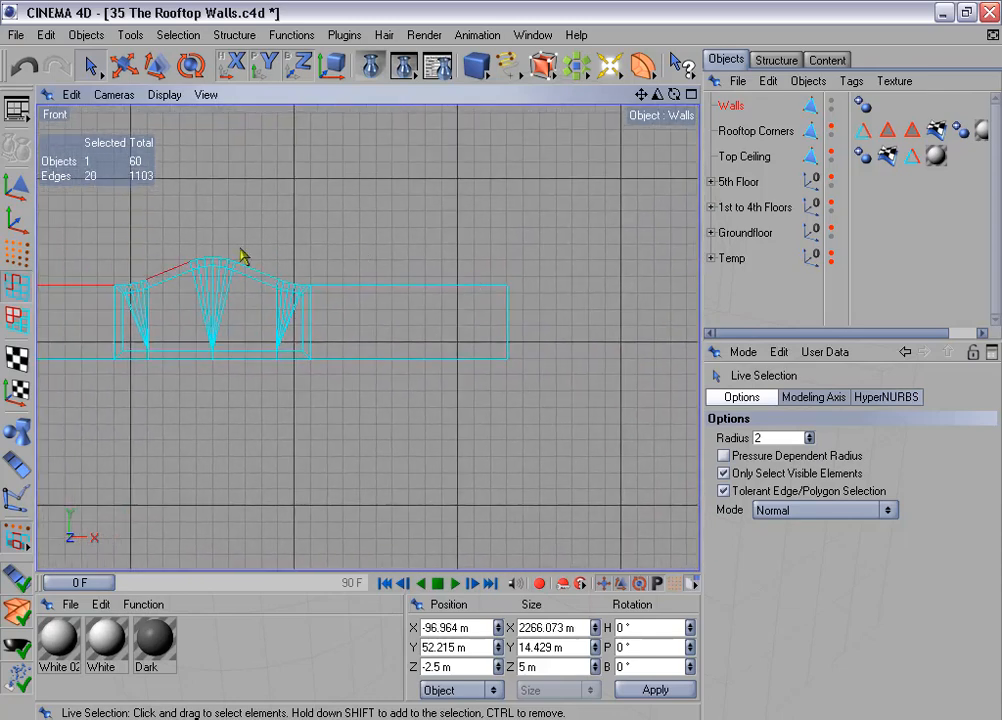
pyautogui.keyDown('shift'); pyautogui.click(345, 286); pyautogui.keyUp('shift')
# Add the curved outer top edges of the rightmost frame's hump and both shoulders to the selection using Rectangle Selection.
pyautogui.keyDown('alt'); pyautogui.moveTo(345, 286); pyautogui.dragTo(453, 308, button='middle'); pyautogui.keyUp('alt')
pyautogui.scroll(3, 379, 265)
pyautogui.moveTo(90, 57); pyautogui.dragTo(138, 86)
pyautogui.scroll(2, 405, 270)
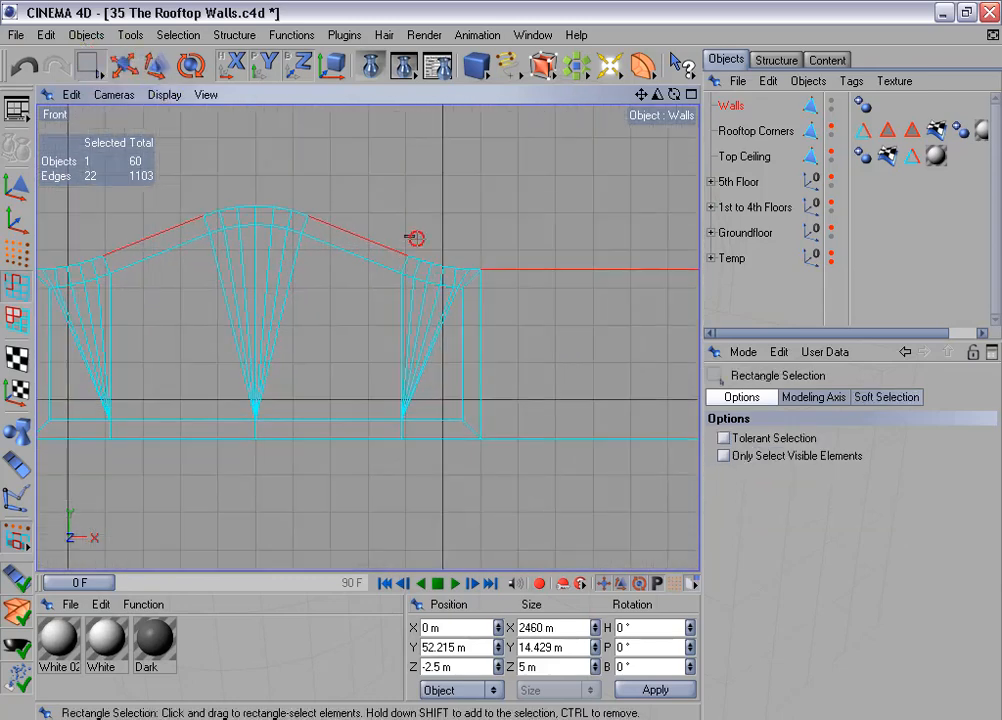
pyautogui.moveTo(404, 236); pyautogui.dragTo(525, 268)
pyautogui.keyDown('shift'); pyautogui.moveTo(190, 172); pyautogui.dragTo(349, 219); pyautogui.keyUp('shift')
pyautogui.keyDown('alt'); pyautogui.moveTo(52, 250); pyautogui.dragTo(293, 259, button='middle'); pyautogui.keyUp('alt')
pyautogui.keyDown('shift'); pyautogui.moveTo(244, 231); pyautogui.dragTo(346, 274); pyautogui.keyUp('shift')
# Add the curved outer top edges of the second frame from the right, hump and both shoulders, to the selection.
pyautogui.keyDown('alt'); pyautogui.moveTo(290, 252); pyautogui.dragTo(890, 286, button='middle'); pyautogui.keyUp('alt')
pyautogui.keyDown('shift'); pyautogui.moveTo(82, 229); pyautogui.dragTo(215, 257); pyautogui.keyUp('shift')
pyautogui.keyDown('shift'); pyautogui.moveTo(306, 270); pyautogui.dragTo(425, 313); pyautogui.keyUp('shift')
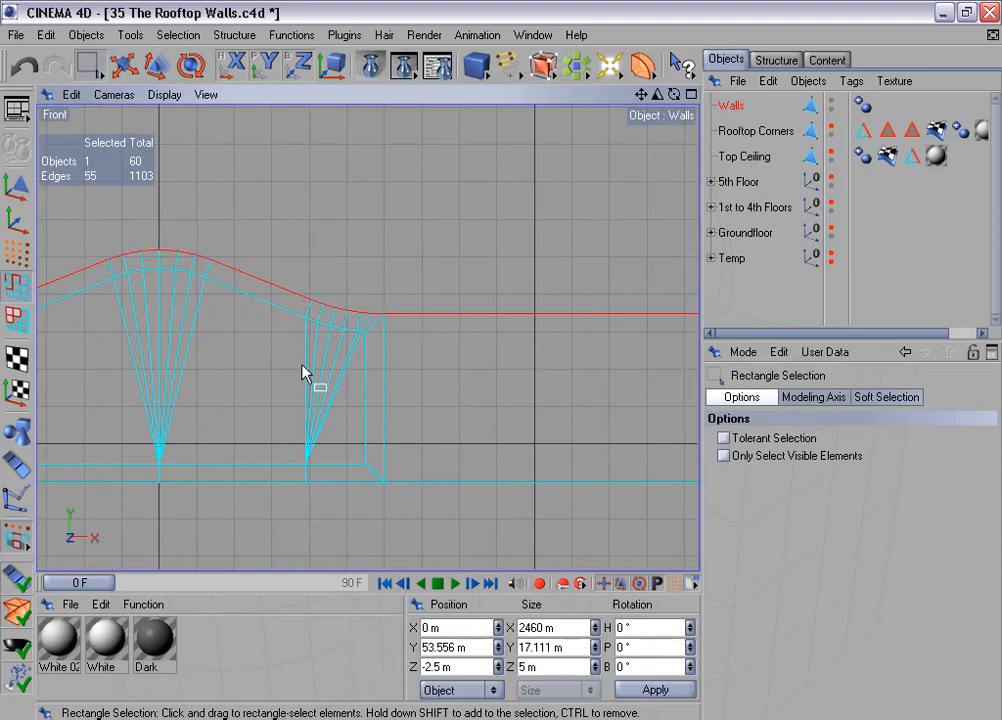
pyautogui.keyDown('alt'); pyautogui.moveTo(304, 371); pyautogui.dragTo(60, 356, button='middle'); pyautogui.keyUp('alt')
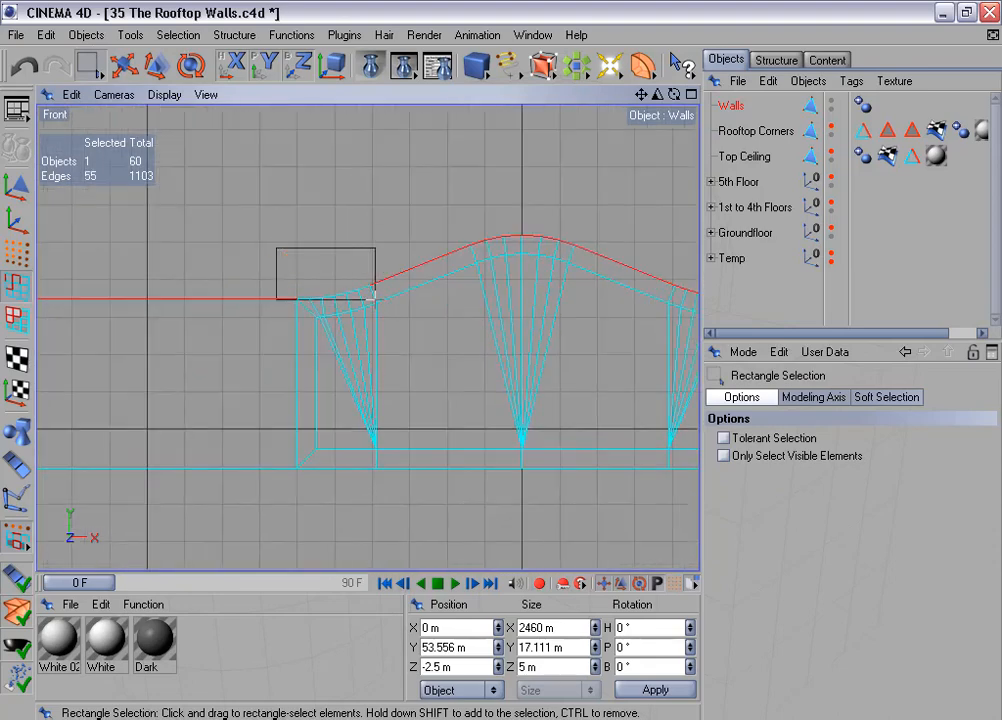
# Add the curved outer top edges of the third frame from the right, hump and both shoulders, to the selection.
pyautogui.keyDown('alt'); pyautogui.moveTo(269, 361); pyautogui.dragTo(783, 422, button='middle'); pyautogui.keyUp('alt')
pyautogui.keyDown('shift'); pyautogui.moveTo(379, 276); pyautogui.dragTo(505, 313); pyautogui.keyUp('shift')
pyautogui.keyDown('shift'); pyautogui.moveTo(655, 368); pyautogui.dragTo(659, 372); pyautogui.keyUp('shift')
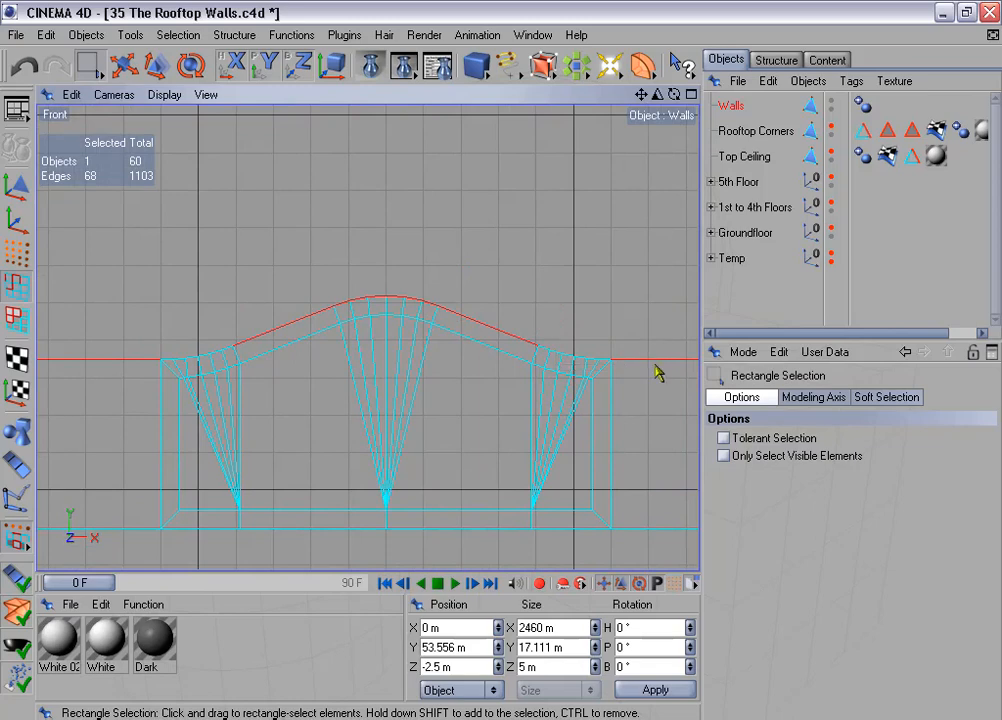
pyautogui.keyDown('shift'); pyautogui.moveTo(532, 321); pyautogui.dragTo(590, 352); pyautogui.keyUp('shift')
pyautogui.keyDown('shift'); pyautogui.moveTo(137, 321); pyautogui.dragTo(241, 358); pyautogui.keyUp('shift')
pyautogui.scroll(1, 243, 401)
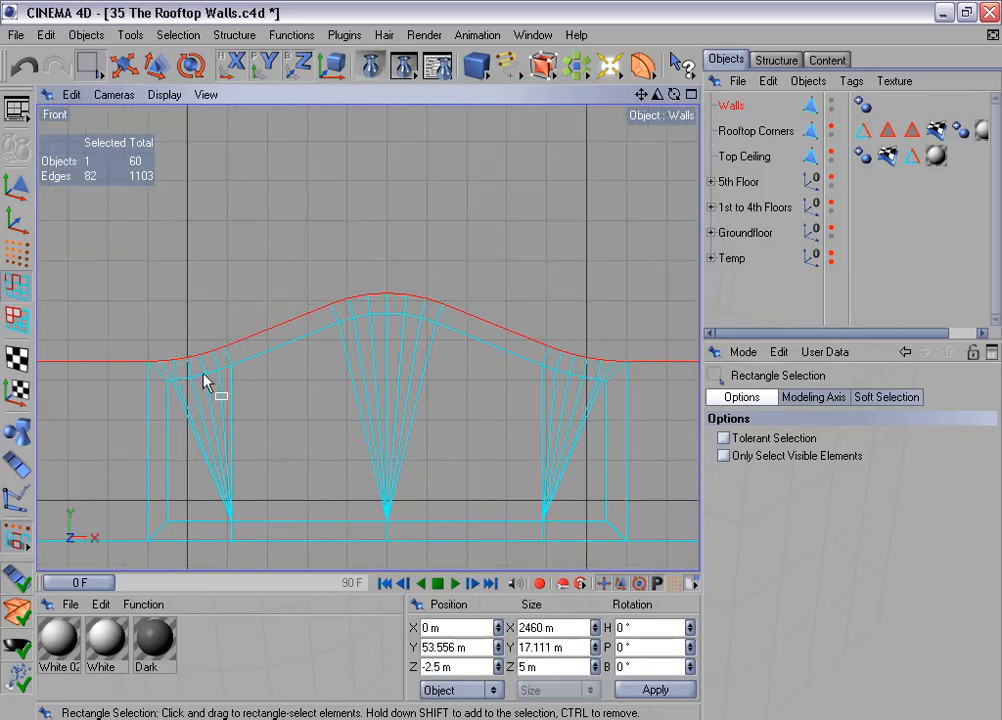
pyautogui.scroll(-1, 203, 378)
pyautogui.keyDown('alt'); pyautogui.moveTo(203, 378); pyautogui.dragTo(1000, 330, button='middle'); pyautogui.keyUp('alt')
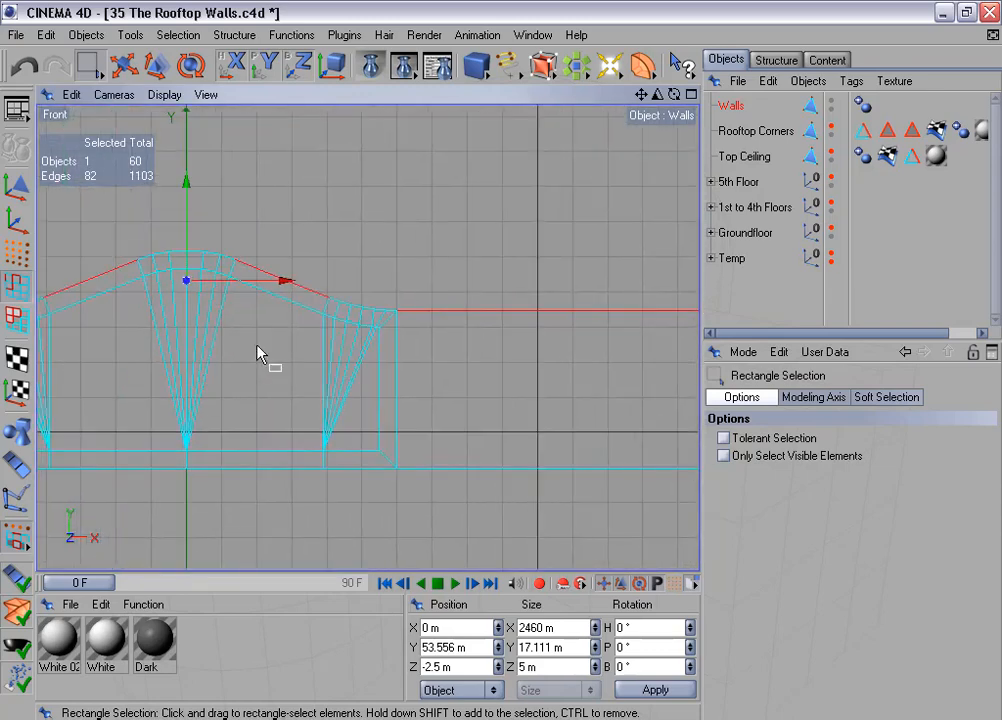
# Add the curved outer top edges of the middle frame, hump and both shoulders, to the selection.
pyautogui.keyDown('shift'); pyautogui.moveTo(106, 204); pyautogui.dragTo(280, 276); pyautogui.keyUp('shift')
pyautogui.keyDown('shift'); pyautogui.moveTo(389, 303); pyautogui.dragTo(425, 318); pyautogui.keyUp('shift')
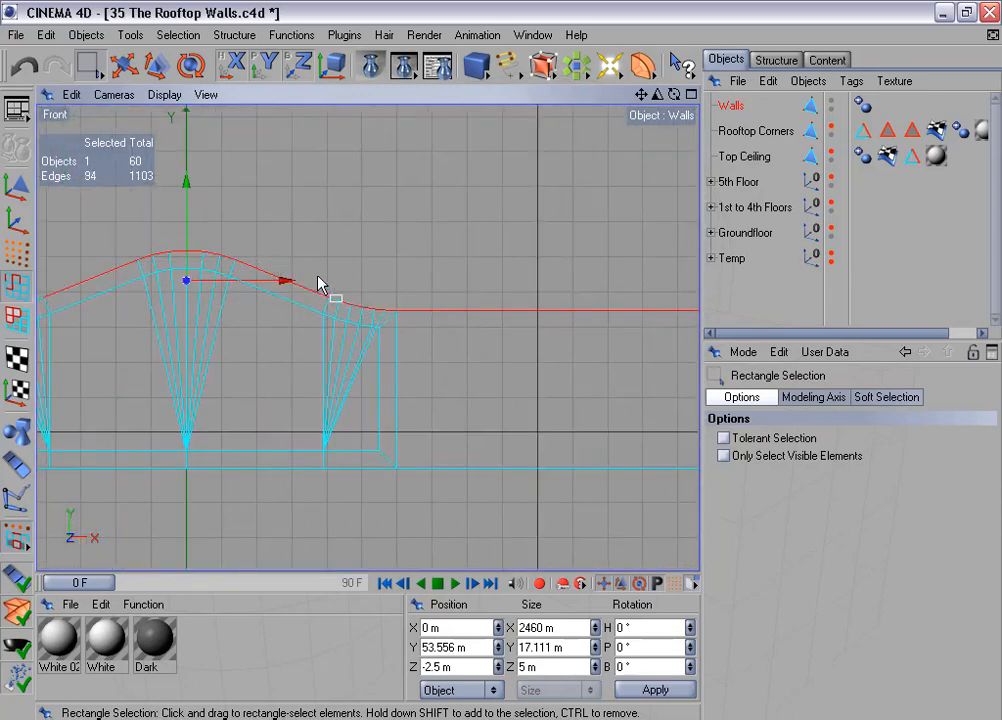
pyautogui.keyDown('shift'); pyautogui.moveTo(361, 304); pyautogui.dragTo(362, 307); pyautogui.keyUp('shift')
pyautogui.keyDown('shift'); pyautogui.moveTo(321, 275); pyautogui.dragTo(353, 309); pyautogui.keyUp('shift')
pyautogui.moveTo(271, 352)
pyautogui.keyDown('alt'); pyautogui.mouseDown(button='middle')
pyautogui.moveTo(302, 350)
pyautogui.moveTo(275, 341)
pyautogui.mouseUp(button='middle'); pyautogui.keyUp('alt')
pyautogui.keyDown('shift'); pyautogui.moveTo(311, 279); pyautogui.dragTo(372, 312); pyautogui.keyUp('shift')
pyautogui.keyDown('shift'); pyautogui.moveTo(346, 267); pyautogui.dragTo(385, 302); pyautogui.keyUp('shift')
# Add the curved outer top edges of the third frame from the left, hump and both shoulders, to the selection.
pyautogui.keyDown('alt'); pyautogui.moveTo(286, 343); pyautogui.dragTo(990, 341, button='middle'); pyautogui.keyUp('alt')
pyautogui.keyDown('shift'); pyautogui.moveTo(262, 204); pyautogui.dragTo(391, 250); pyautogui.keyUp('shift')
pyautogui.keyDown('shift'); pyautogui.moveTo(468, 264); pyautogui.dragTo(577, 297); pyautogui.keyUp('shift')
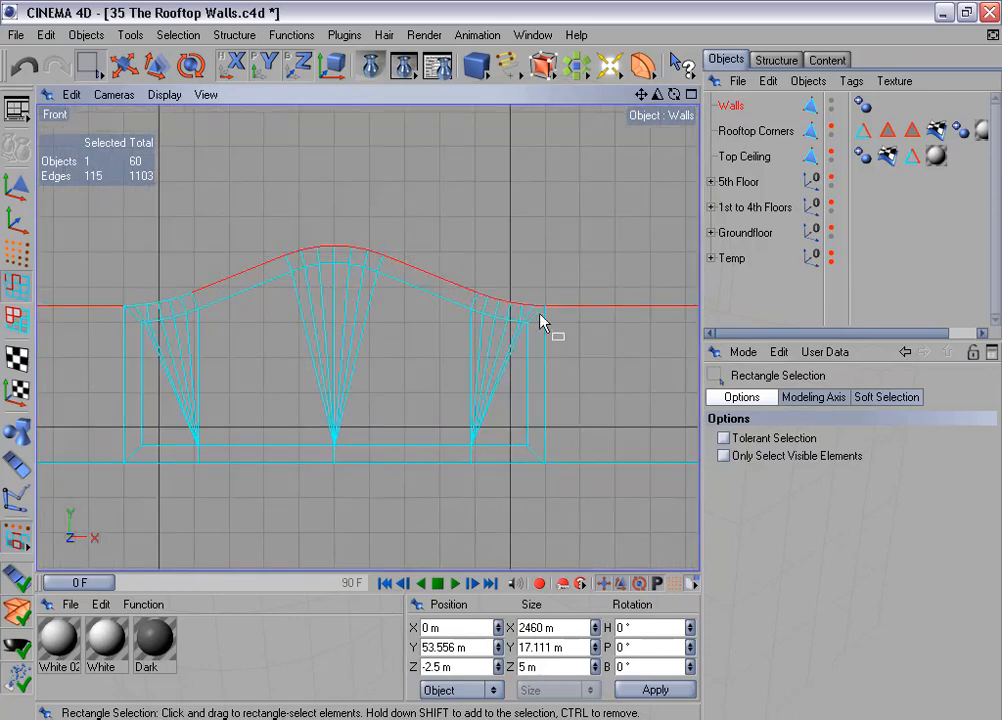
pyautogui.keyDown('shift'); pyautogui.moveTo(101, 274); pyautogui.dragTo(197, 300); pyautogui.keyUp('shift')
# Add the curved outer top edges of the second frame from the left, hump and both shoulders, to the selection.
pyautogui.keyDown('alt'); pyautogui.moveTo(182, 335); pyautogui.dragTo(1000, 335, button='middle'); pyautogui.keyUp('alt')
pyautogui.keyDown('shift'); pyautogui.moveTo(150, 228); pyautogui.dragTo(276, 268); pyautogui.keyUp('shift')
pyautogui.keyDown('shift'); pyautogui.moveTo(345, 272); pyautogui.dragTo(414, 285); pyautogui.keyUp('shift')
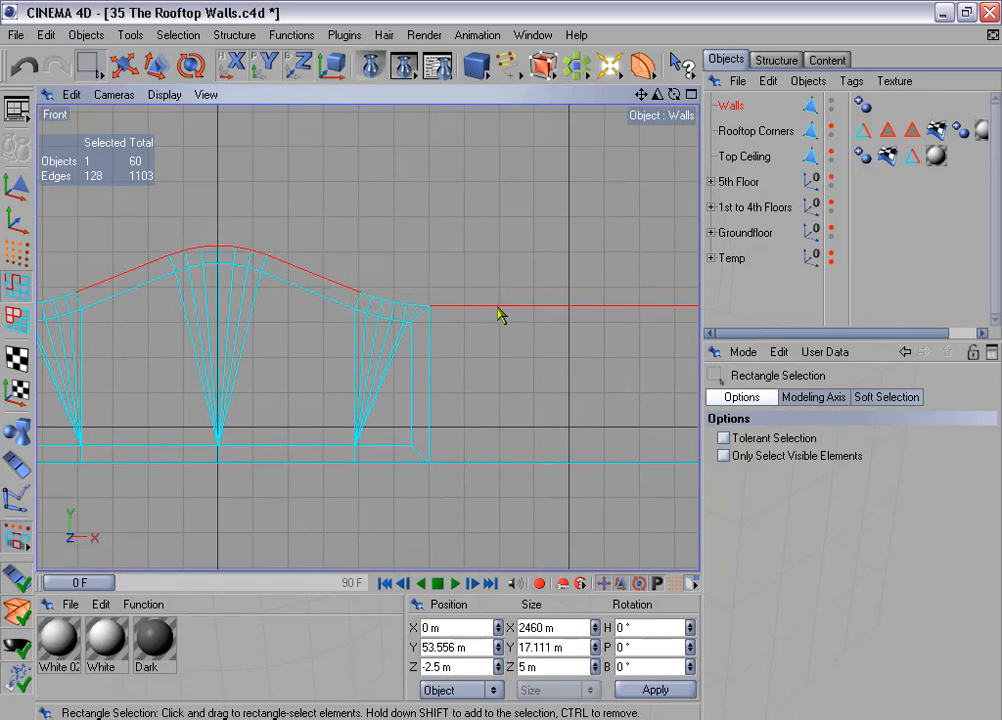
pyautogui.keyDown('alt'); pyautogui.moveTo(221, 365); pyautogui.dragTo(481, 323, button='middle'); pyautogui.keyUp('alt')
pyautogui.keyDown('shift'); pyautogui.moveTo(246, 239); pyautogui.dragTo(338, 271); pyautogui.keyUp('shift')
# Add the curved outer top edges of the leftmost frame, hump and both shoulders, to the selection.
pyautogui.keyDown('alt'); pyautogui.moveTo(304, 226); pyautogui.dragTo(723, 262, button='middle'); pyautogui.keyUp('alt')
pyautogui.keyDown('alt'); pyautogui.moveTo(183, 235); pyautogui.dragTo(705, 221, button='middle'); pyautogui.keyUp('alt')
pyautogui.keyDown('shift'); pyautogui.moveTo(109, 205); pyautogui.dragTo(267, 236); pyautogui.keyUp('shift')
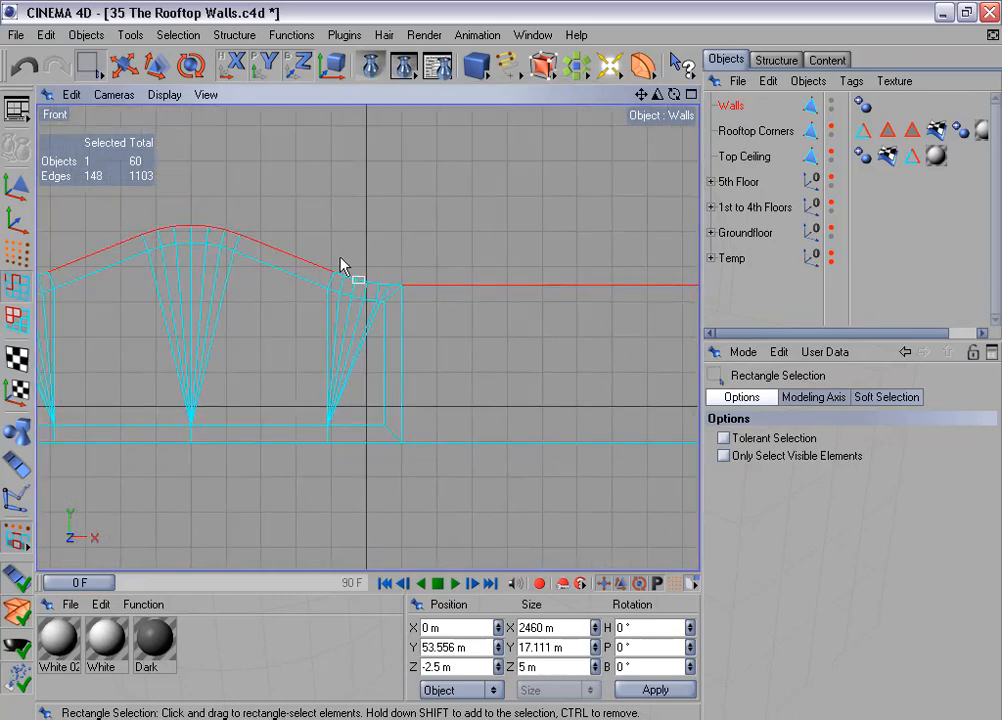
pyautogui.keyDown('shift'); pyautogui.moveTo(336, 250); pyautogui.dragTo(427, 297); pyautogui.keyUp('shift')
pyautogui.keyDown('alt'); pyautogui.moveTo(100, 394); pyautogui.dragTo(439, 385, button='middle'); pyautogui.keyUp('alt')
pyautogui.keyDown('shift'); pyautogui.moveTo(269, 246); pyautogui.dragTo(378, 279); pyautogui.keyUp('shift')
pyautogui.keyDown('shift'); pyautogui.moveTo(358, 240); pyautogui.dragTo(401, 272); pyautogui.keyUp('shift')
# Inspect the selected top outline edges along the whole wall in the Front and Perspective views.
pyautogui.scroll(-3, 367, 293)
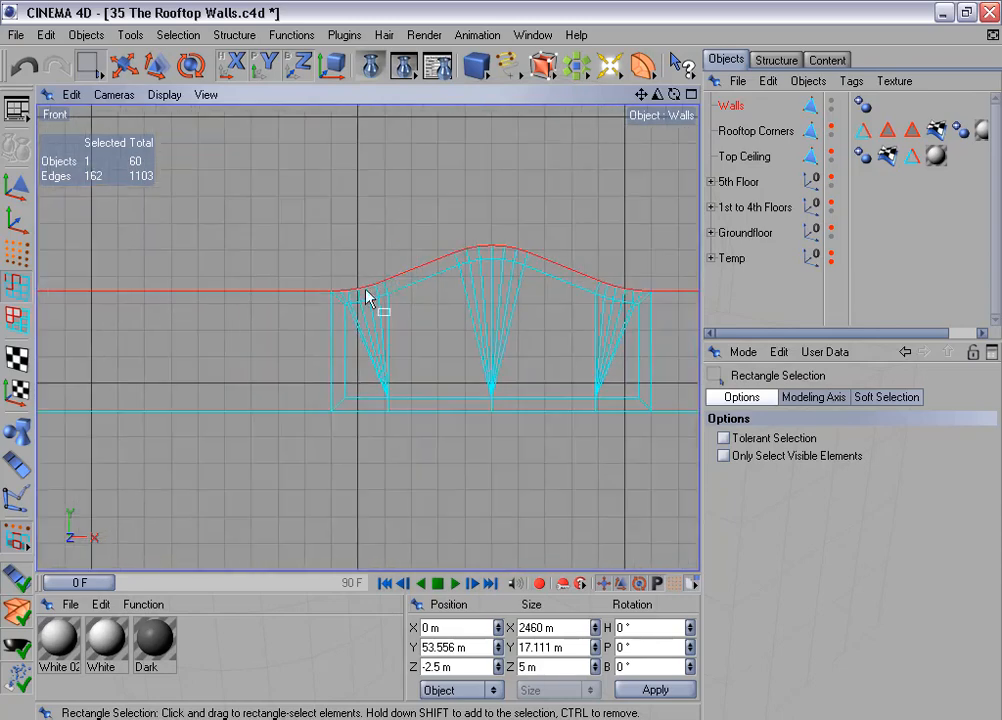
pyautogui.keyDown('alt'); pyautogui.moveTo(327, 308); pyautogui.dragTo(429, 291, button='middle'); pyautogui.keyUp('alt')
pyautogui.middleClick(508, 439)
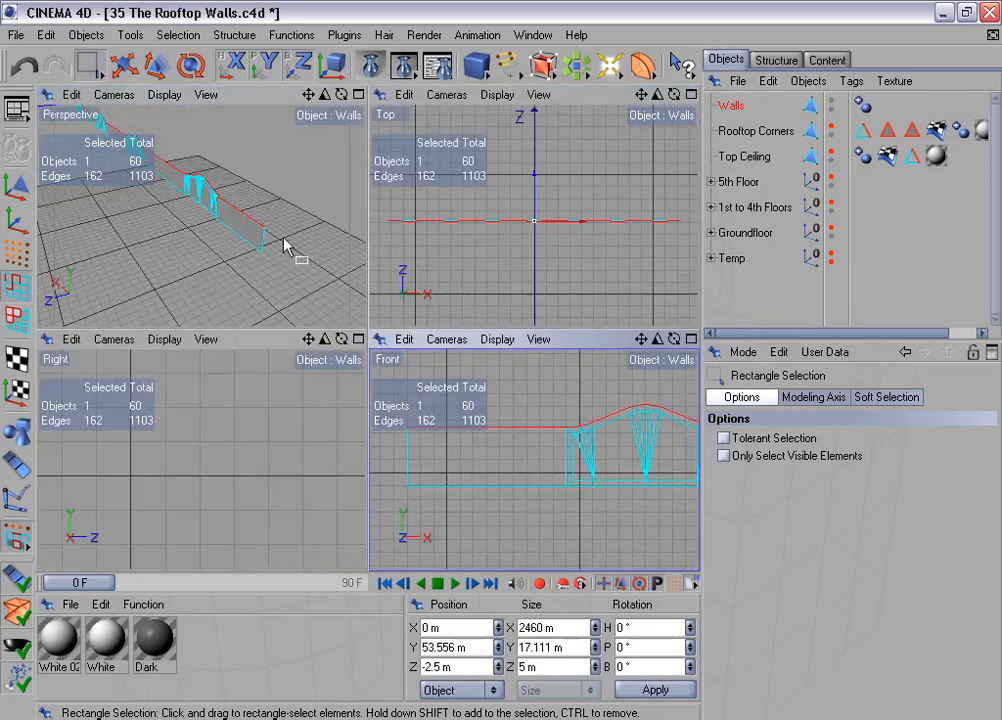
pyautogui.middleClick(285, 239)
pyautogui.keyDown('alt'); pyautogui.moveTo(418, 204); pyautogui.dragTo(375, 206); pyautogui.keyUp('alt')
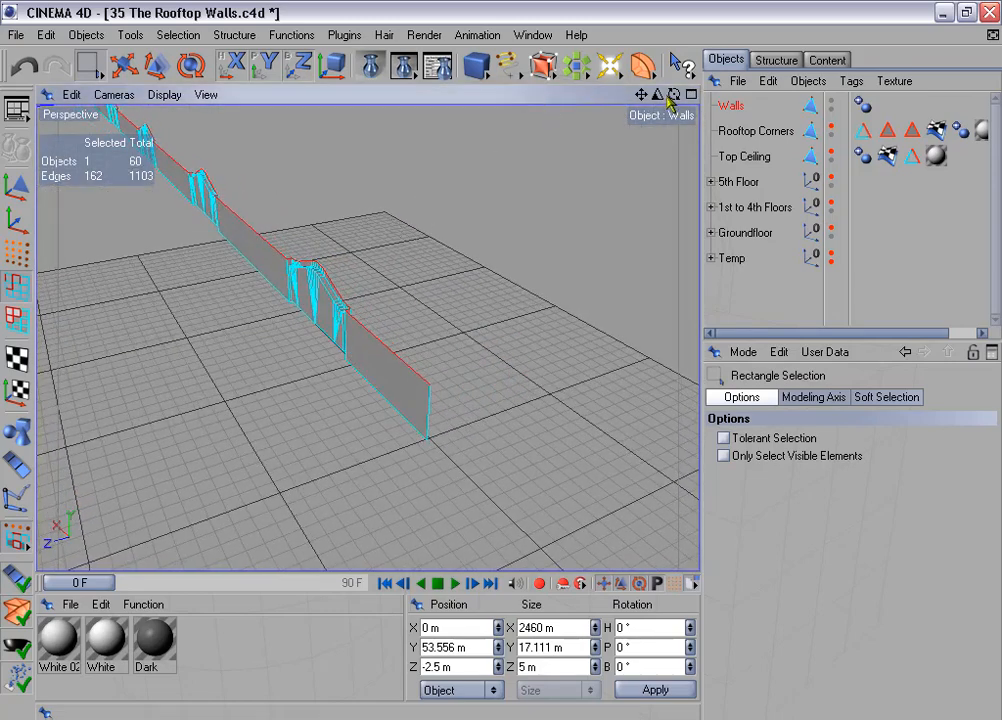
pyautogui.moveTo(672, 97); pyautogui.dragTo(698, 97)
pyautogui.keyDown('alt'); pyautogui.moveTo(597, 158); pyautogui.dragTo(688, 258, button='middle'); pyautogui.keyUp('alt')
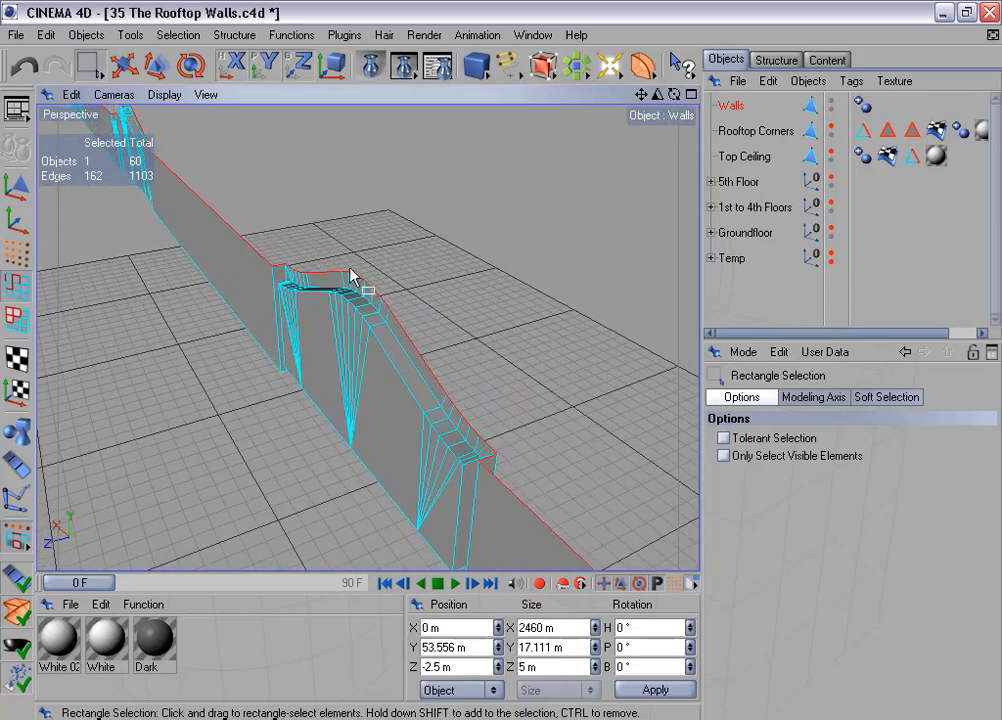
pyautogui.scroll(-4, 245, 209)
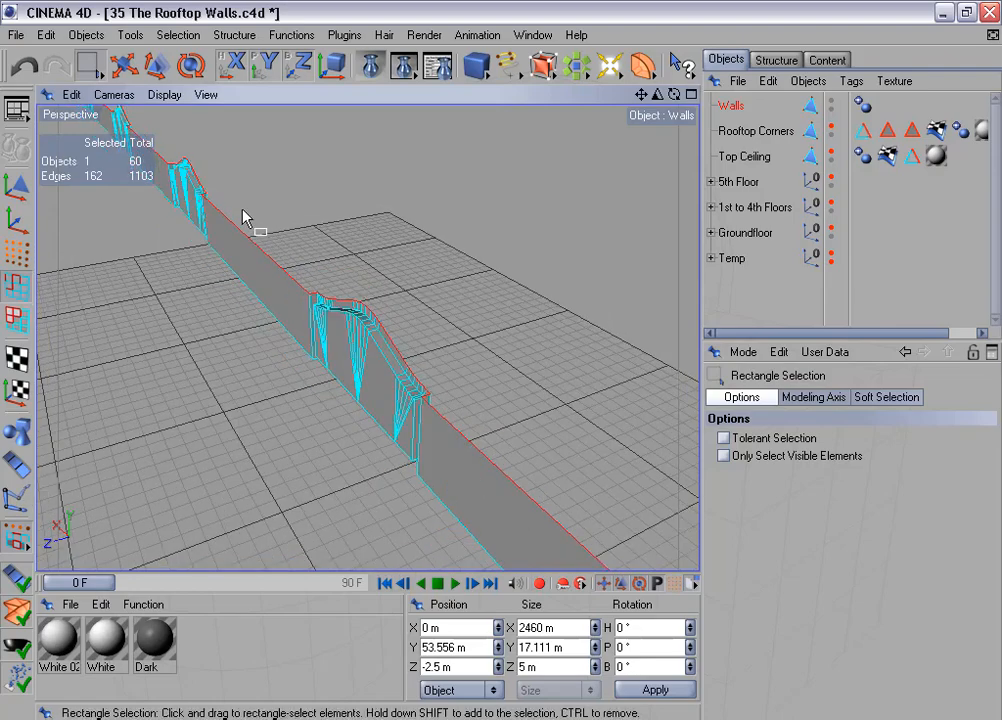
pyautogui.scroll(-3, 363, 240)
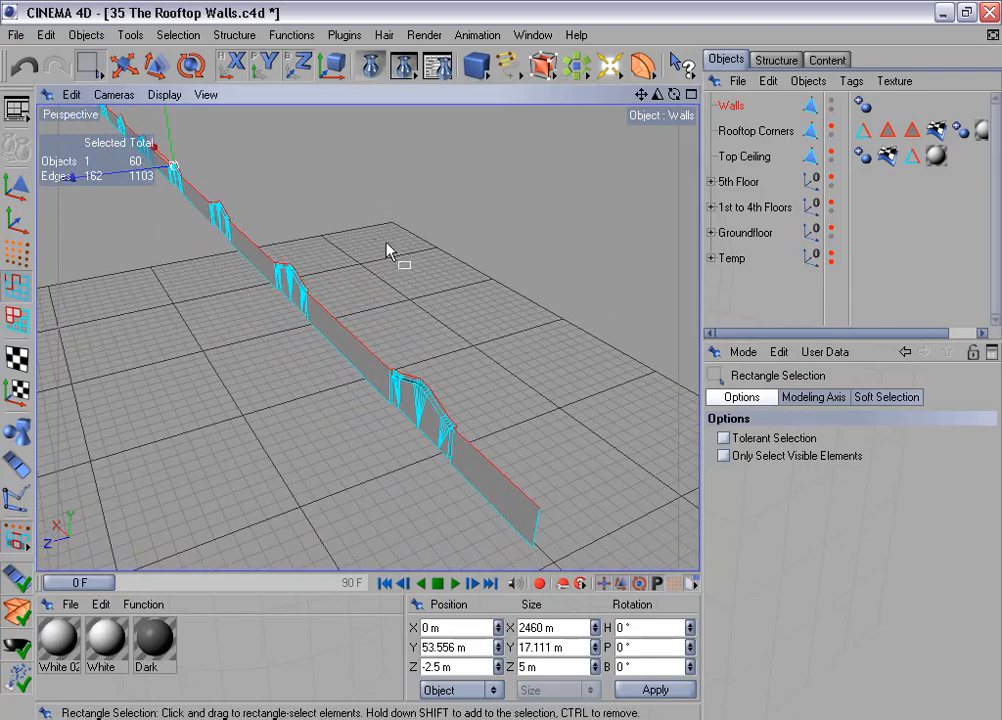
# Extrude the selected top edges with a 0 m offset and flatten the new edges to a Z size of 0 m.
pyautogui.rightClick(403, 217)
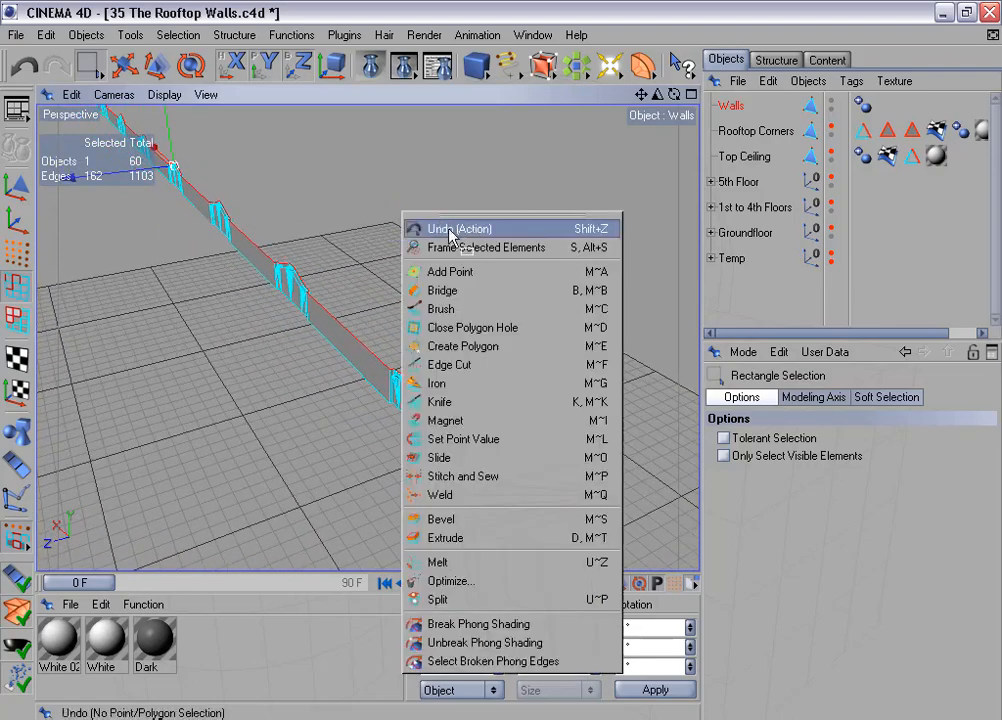
pyautogui.click(497, 538)
pyautogui.doubleClick(828, 455)
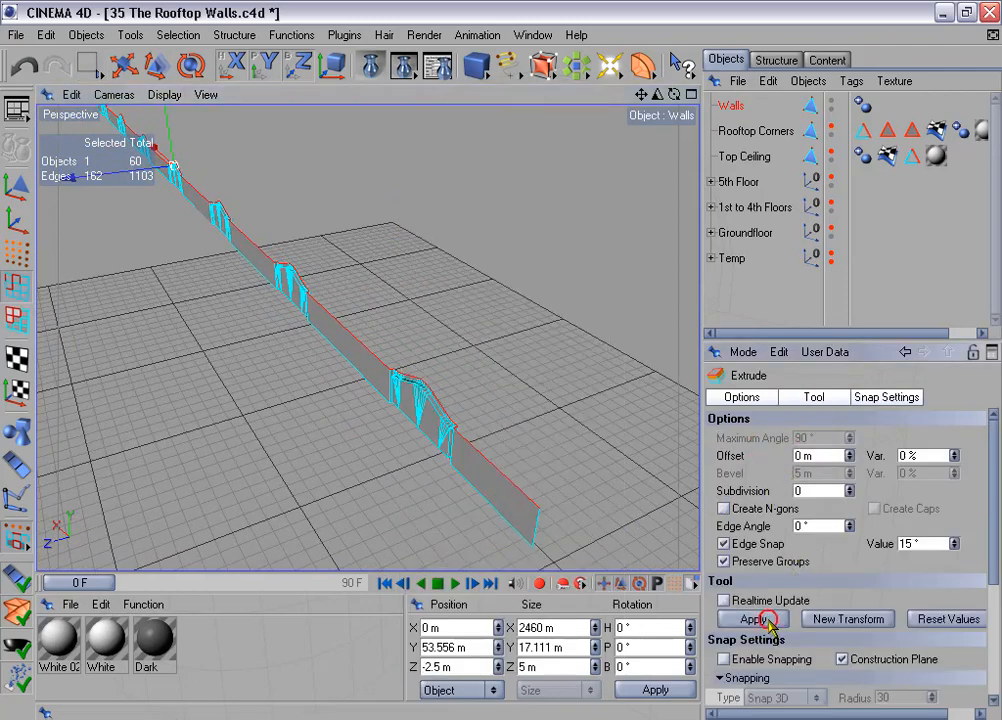
pyautogui.click(873, 397)
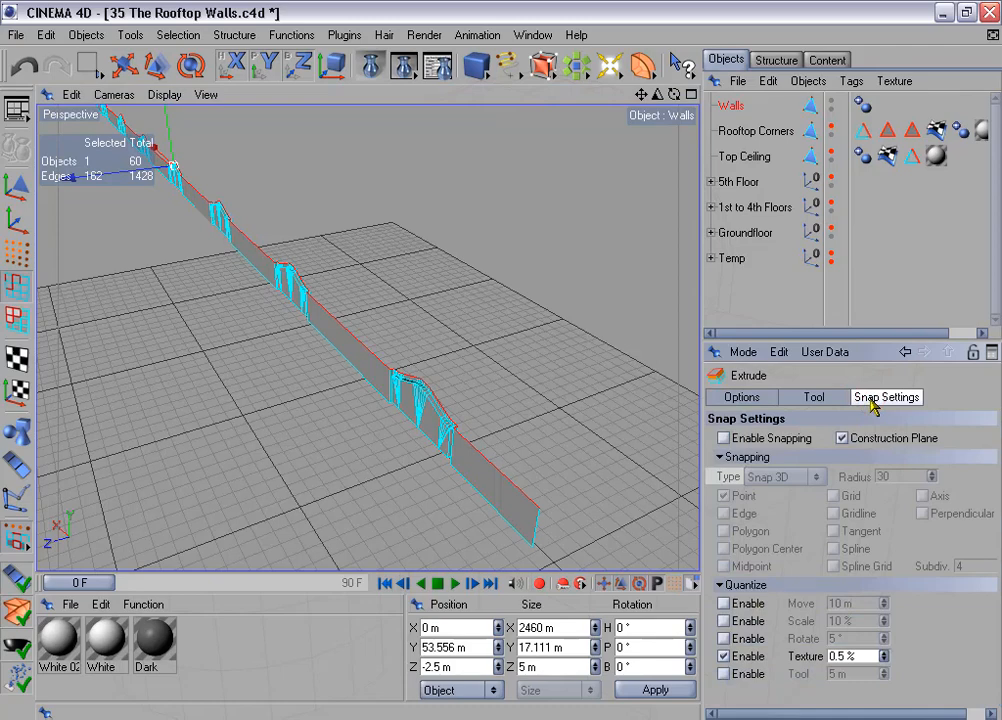
pyautogui.click(521, 666)
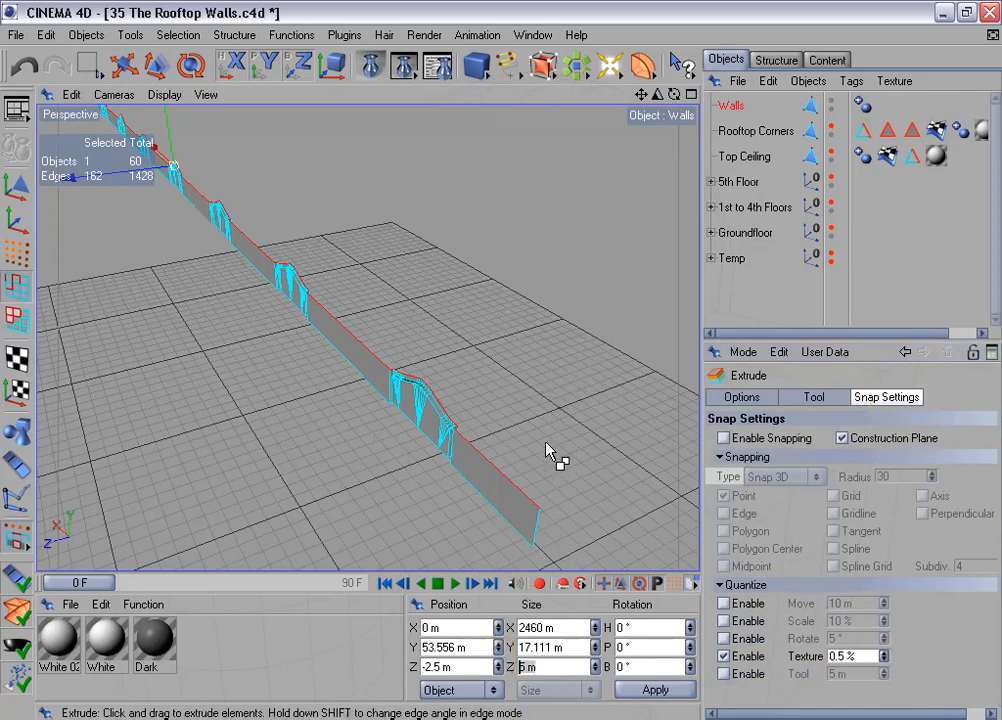
pyautogui.write('0')
pyautogui.click(655, 690)
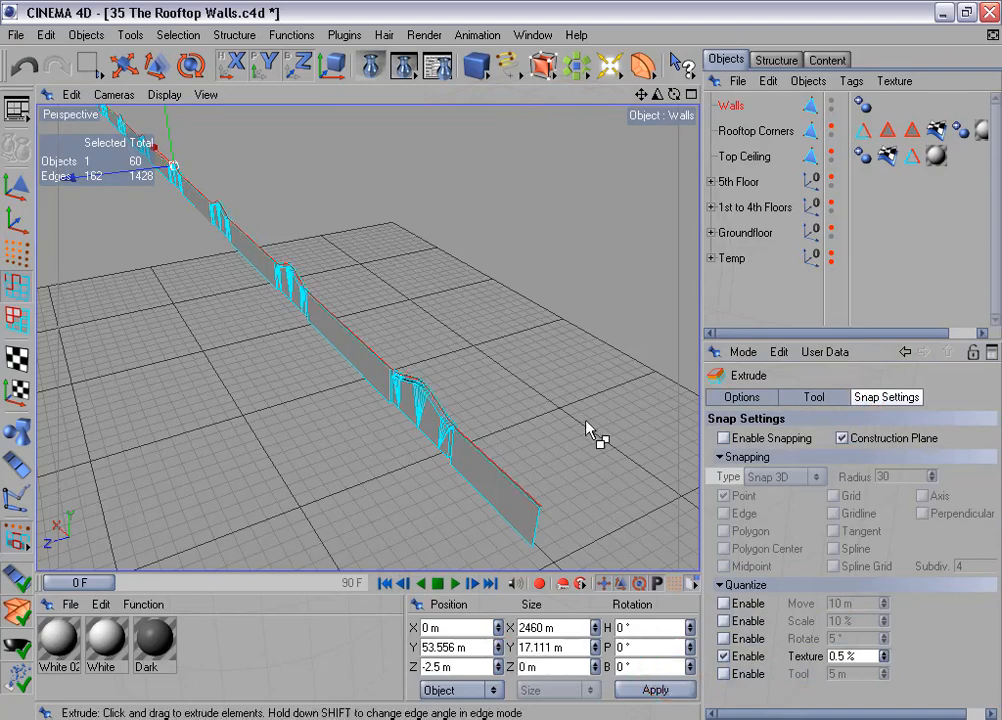
# Move the extruded top edges back along the Z axis to about 123.4 m, forming a deep roof surface.
pyautogui.scroll(3, 391, 250)
pyautogui.moveTo(499, 358); pyautogui.dragTo(316, 218)
pyautogui.keyDown('alt'); pyautogui.moveTo(316, 218); pyautogui.dragTo(394, 216, button='middle'); pyautogui.keyUp('alt')
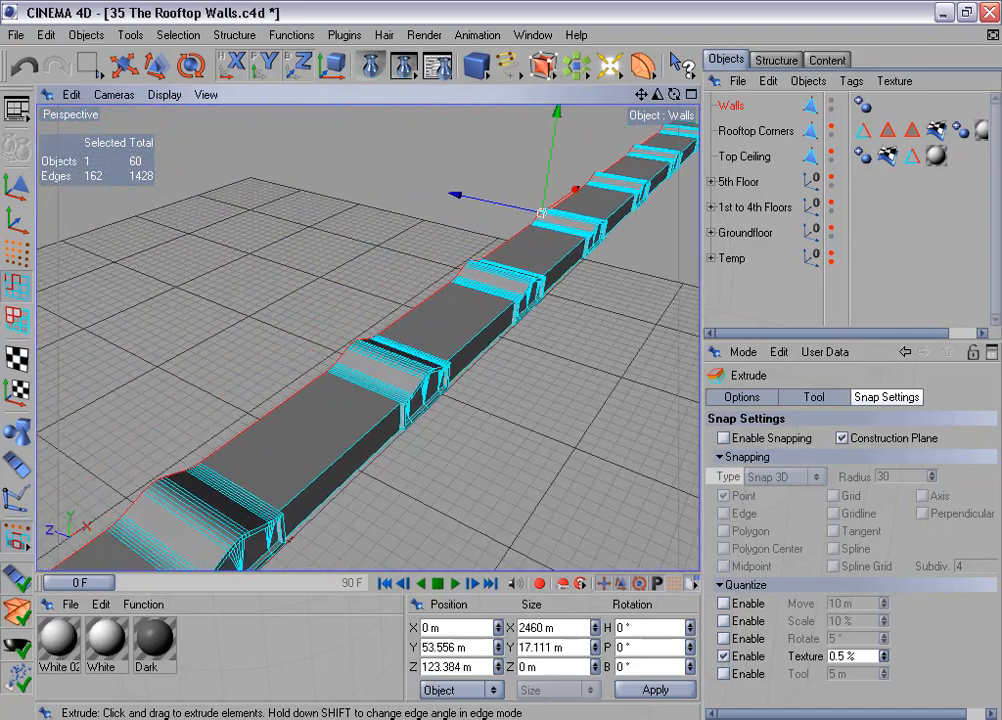
pyautogui.keyDown('alt'); pyautogui.moveTo(316, 218); pyautogui.dragTo(300, 207); pyautogui.keyUp('alt')
# Select the whole loop of roof polygons with Loop Selection and split it into a separate object.
pyautogui.click(17, 318)
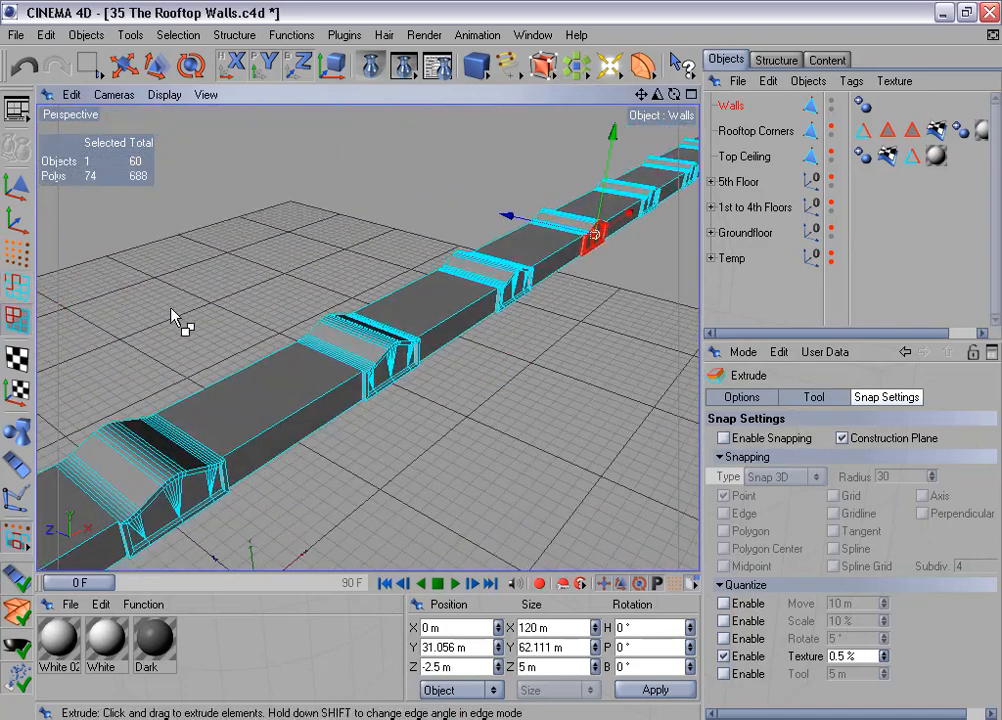
pyautogui.scroll(-2, 190, 250)
pyautogui.click(180, 35)
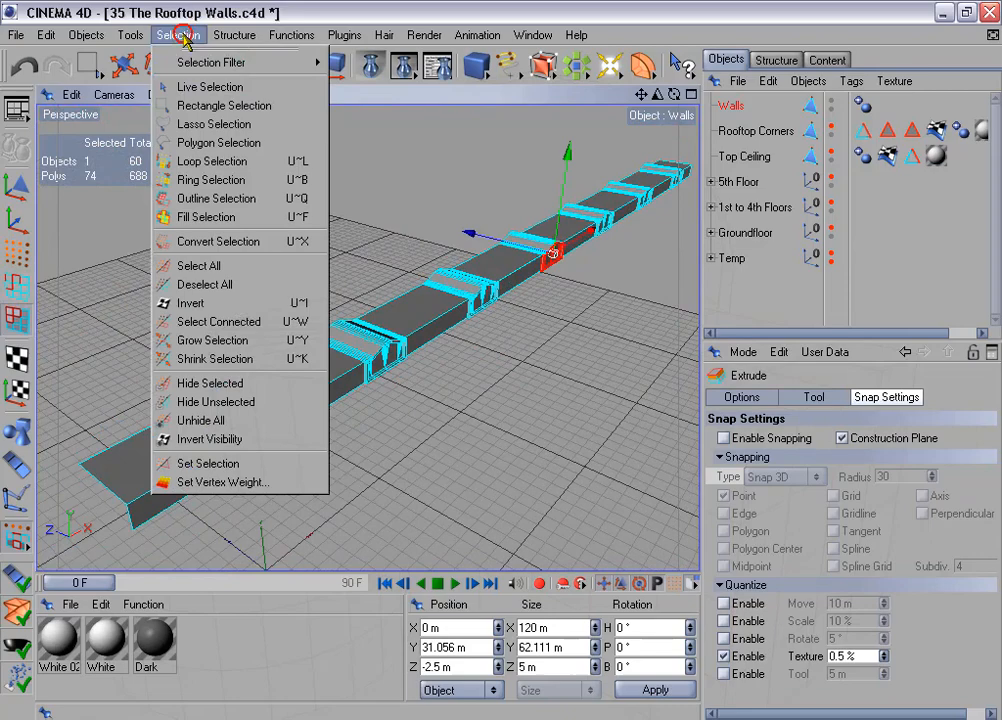
pyautogui.click(250, 162)
pyautogui.keyDown('shift'); pyautogui.click(336, 356); pyautogui.keyUp('shift')
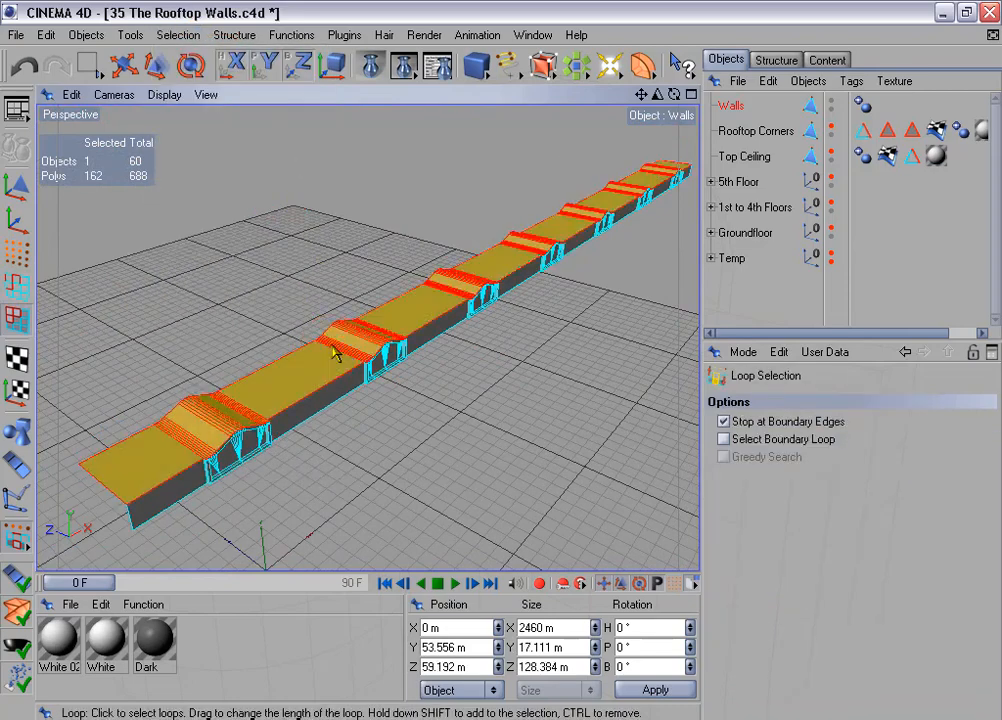
pyautogui.rightClick(335, 348)
pyautogui.click(418, 620)
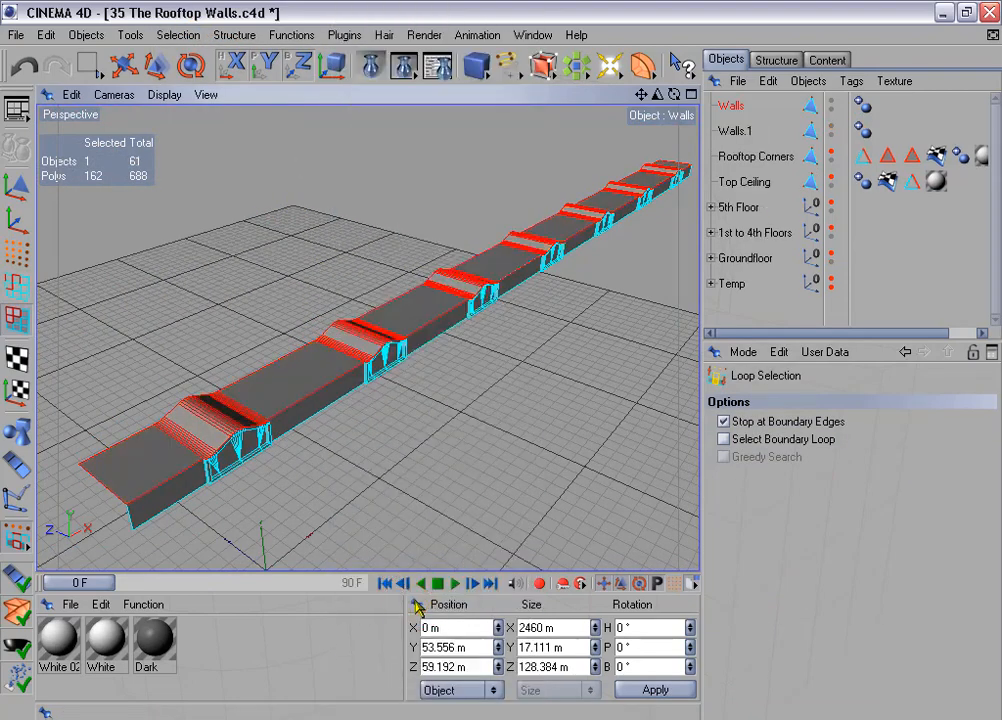
# Rename the split-off polygon object as Roof.
pyautogui.click(740, 131)
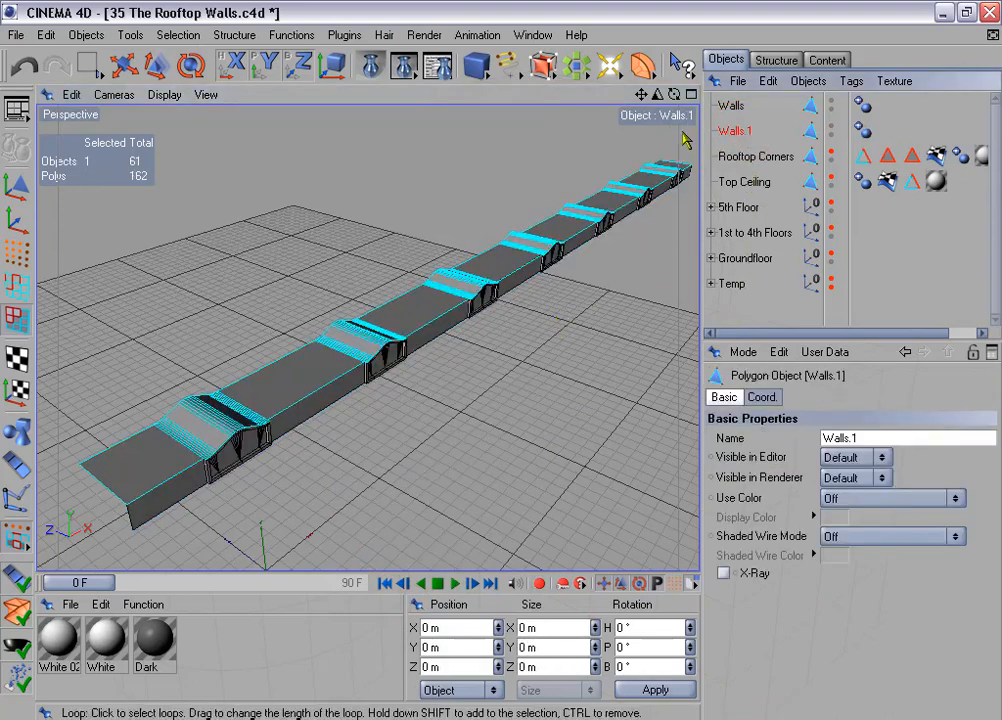
pyautogui.doubleClick(738, 131)
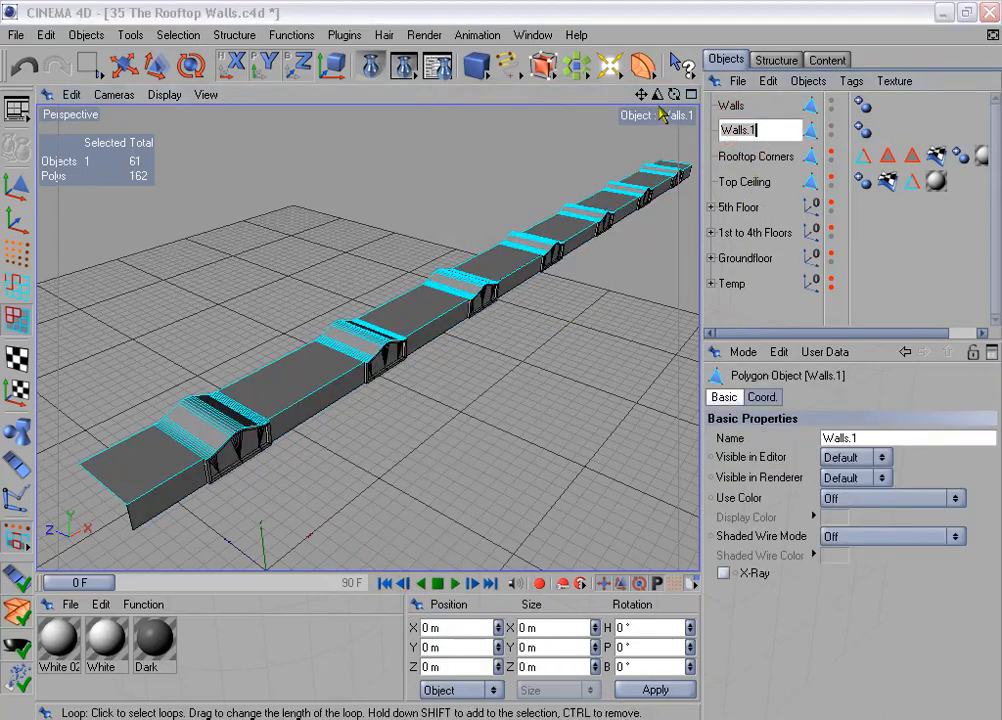
pyautogui.write('Roof')
pyautogui.press('Return')
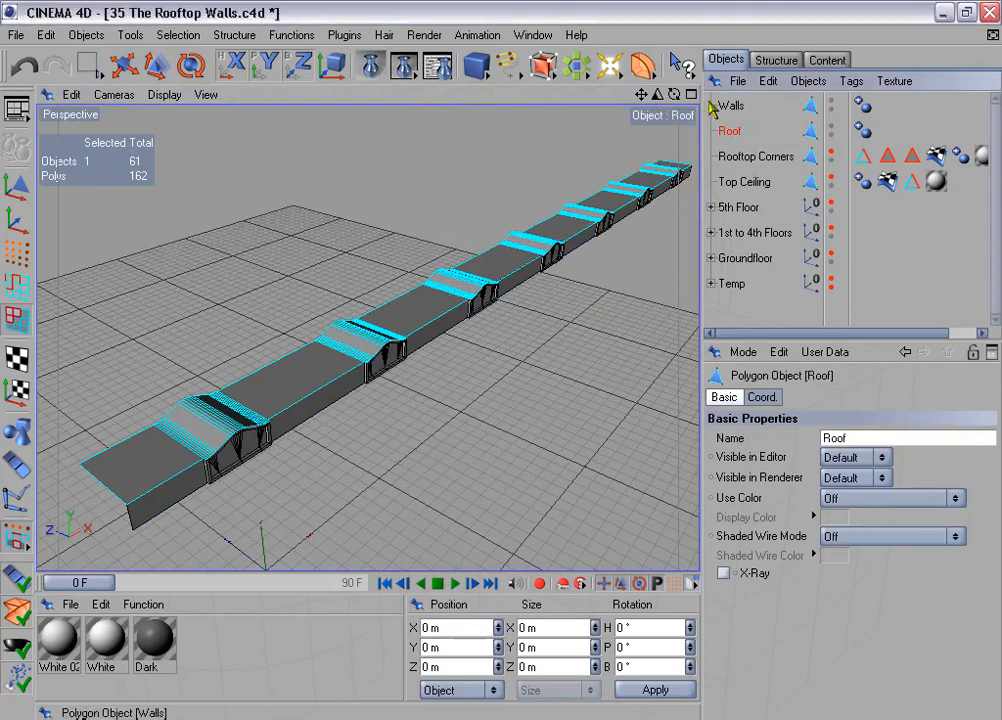
# Delete the selected roof polygons from Walls and optimize the object's leftover points with a 0.01 m tolerance.
pyautogui.click(729, 106)
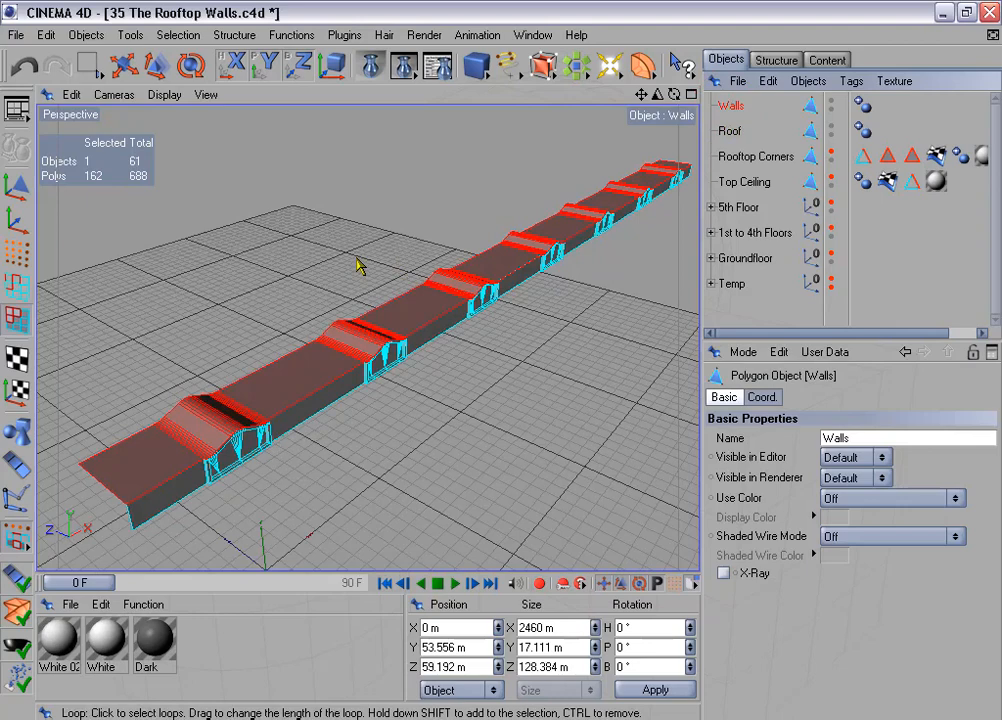
pyautogui.press('Delete')
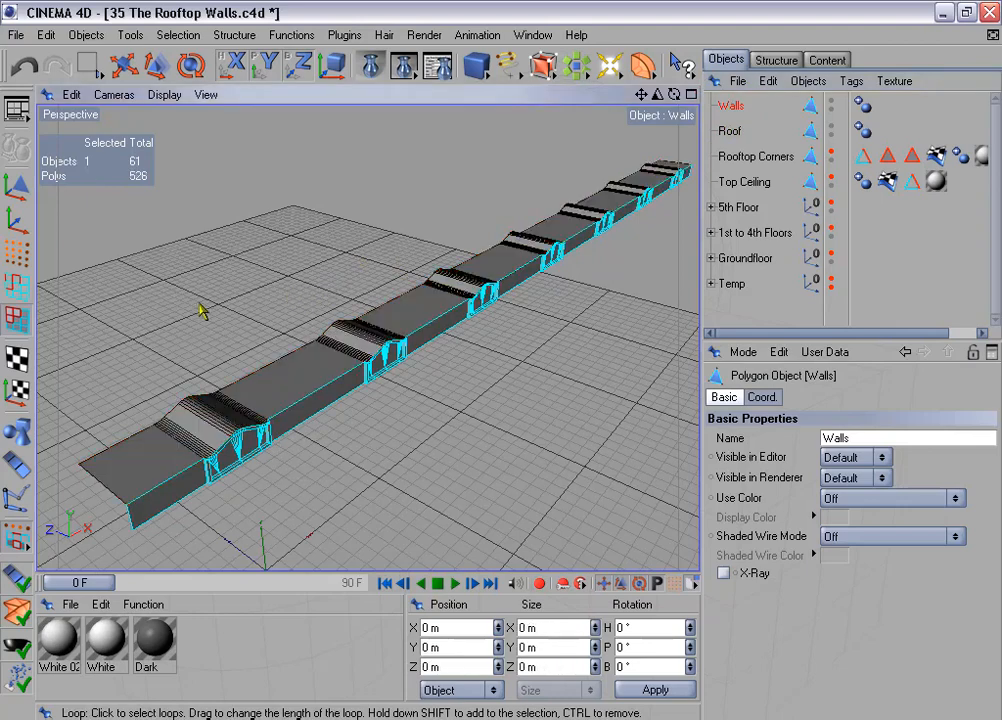
pyautogui.click(18, 252)
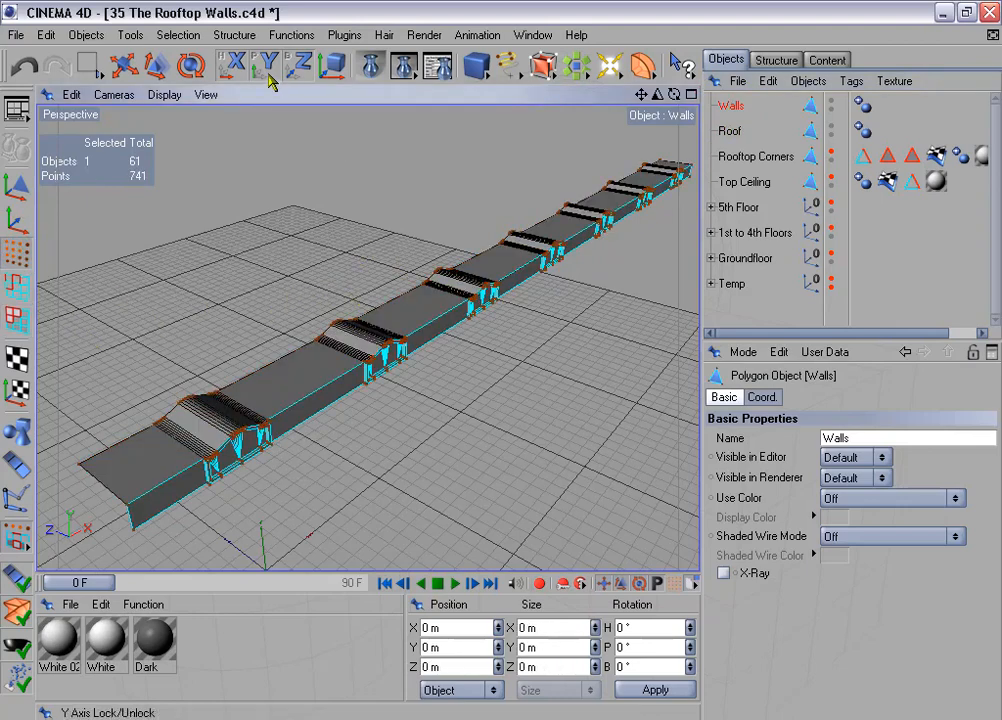
pyautogui.click(192, 38)
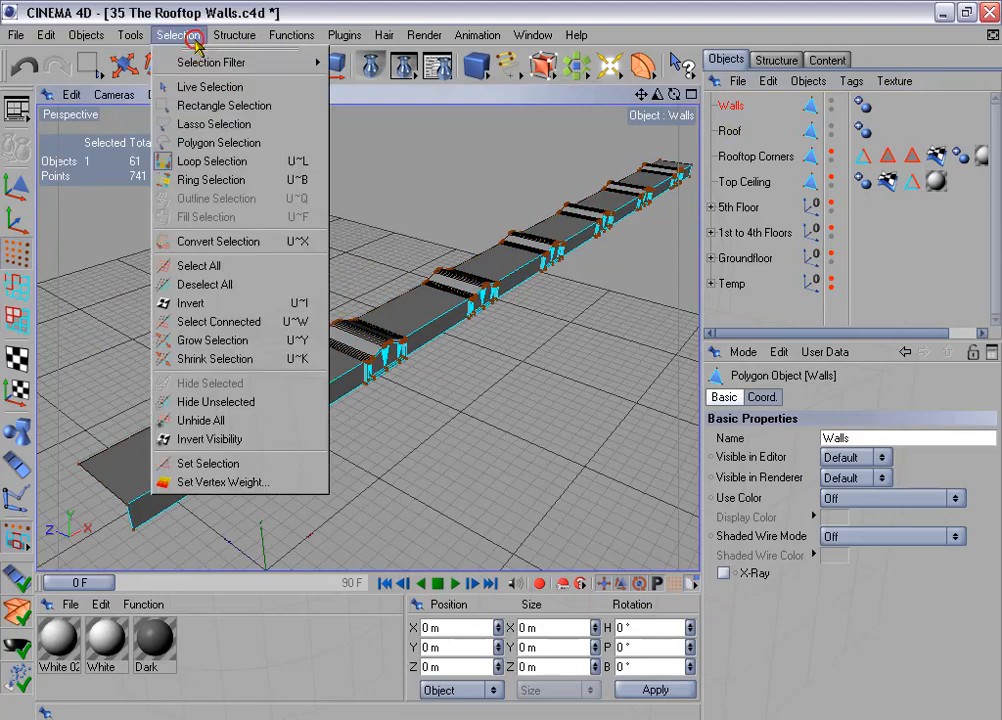
pyautogui.click(241, 285)
pyautogui.click(295, 39)
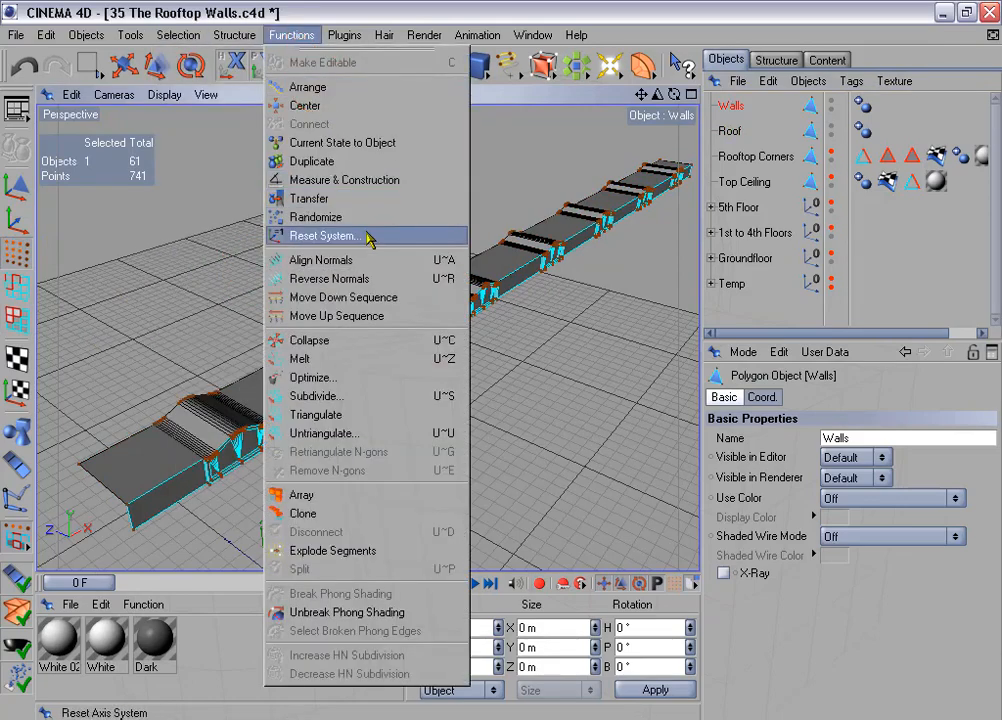
pyautogui.click(369, 377)
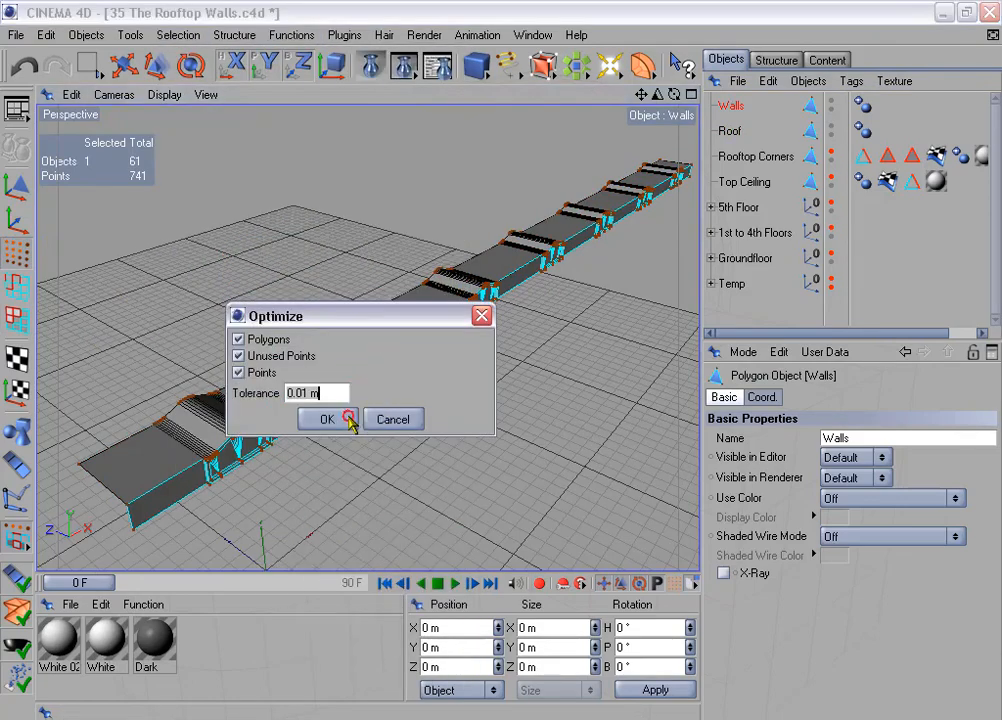
pyautogui.click(326, 358)
# Store the Roof object in the Temp group, collapse the group, and make Walls the active object.
pyautogui.keyDown('alt'); pyautogui.moveTo(541, 206); pyautogui.dragTo(625, 213); pyautogui.keyUp('alt')
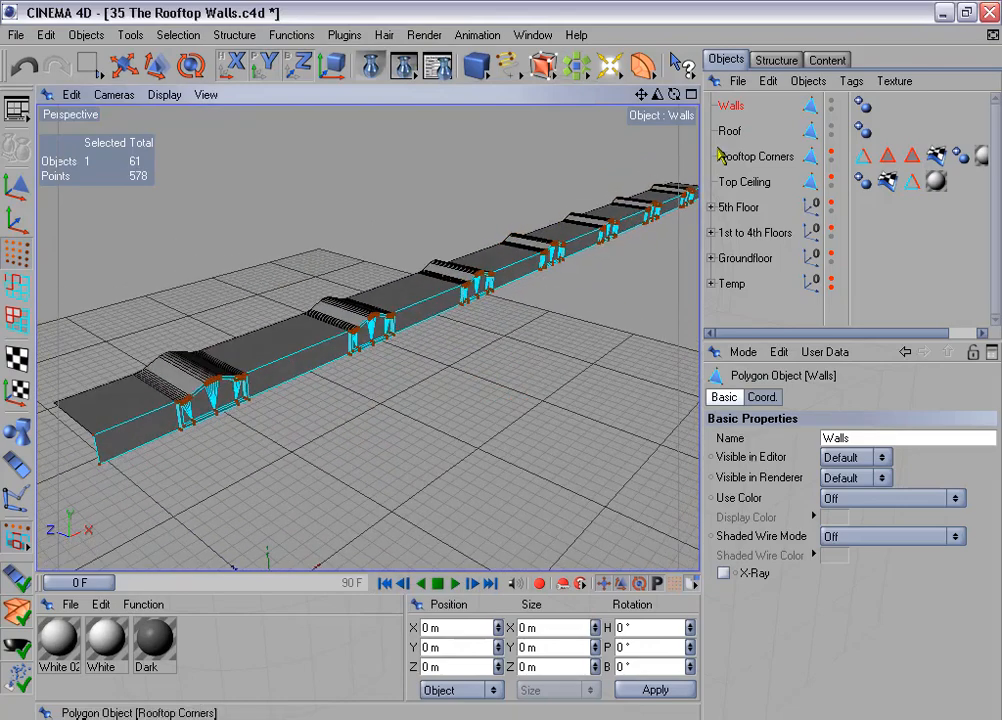
pyautogui.moveTo(730, 131); pyautogui.dragTo(740, 284)
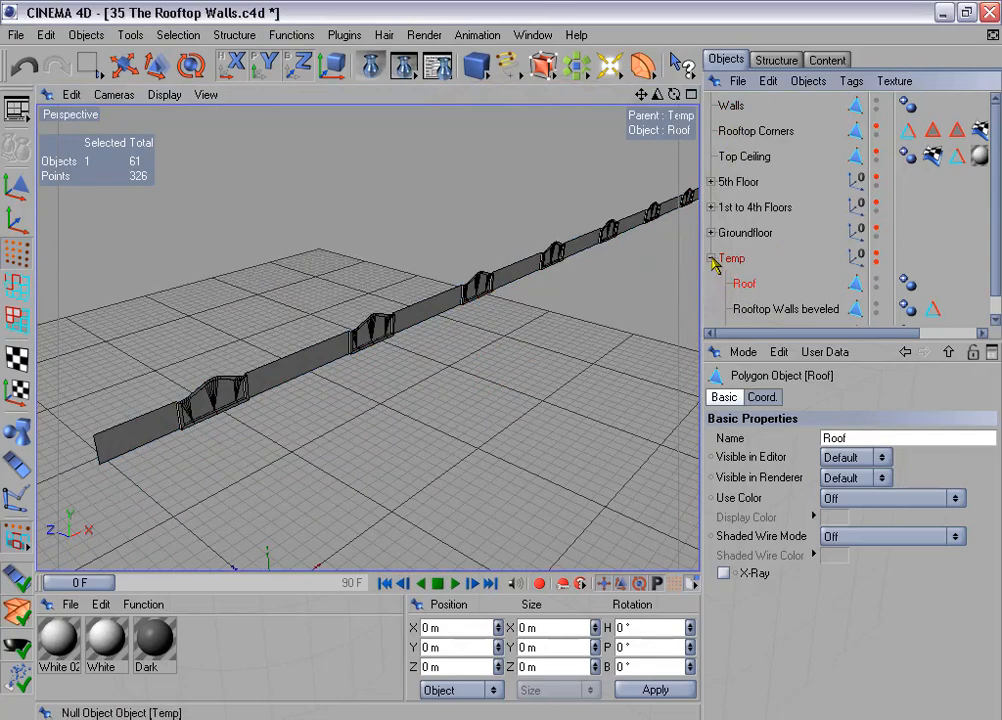
pyautogui.click(710, 258)
pyautogui.click(727, 106)
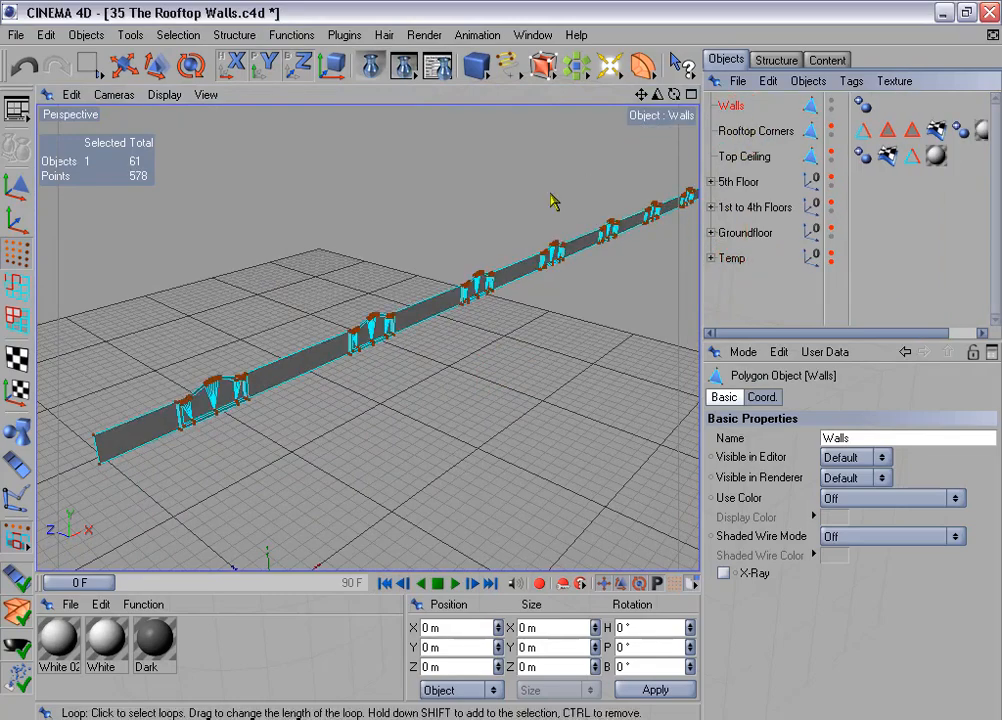
pyautogui.keyDown('alt'); pyautogui.moveTo(503, 360); pyautogui.dragTo(482, 229); pyautogui.keyUp('alt')
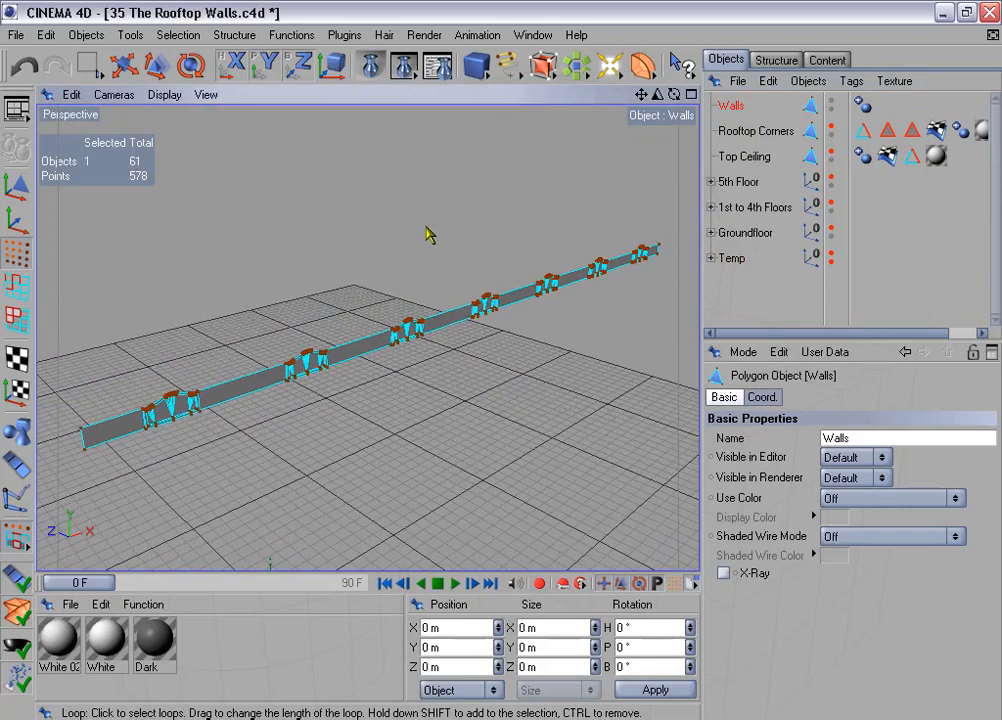